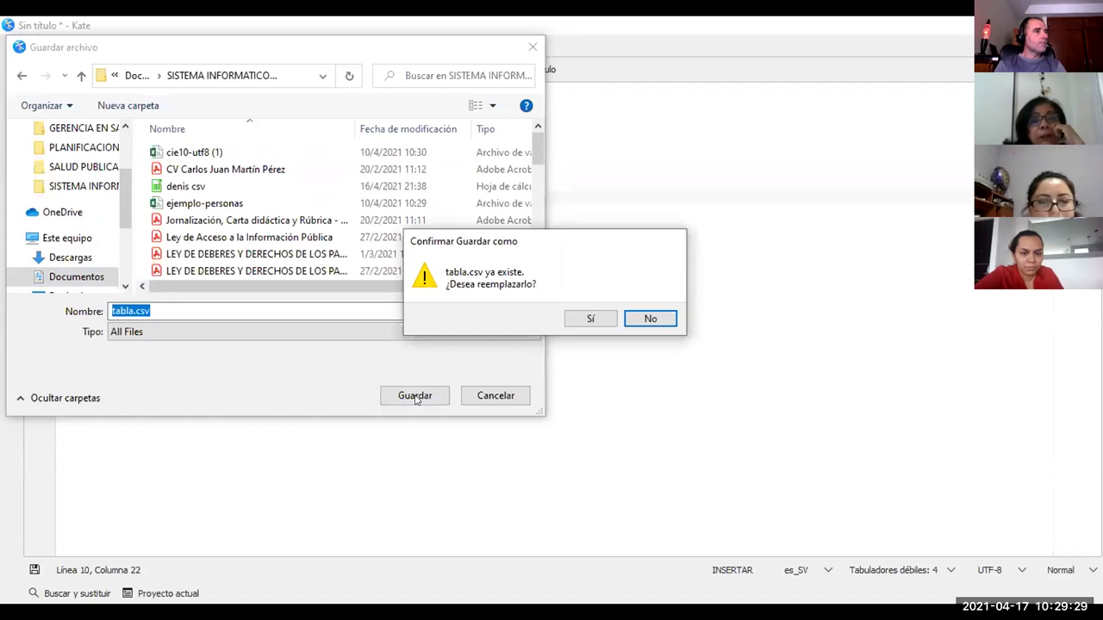
Save the list of names as tabla.csv, replacing the existing file of that name.
click(589, 319)
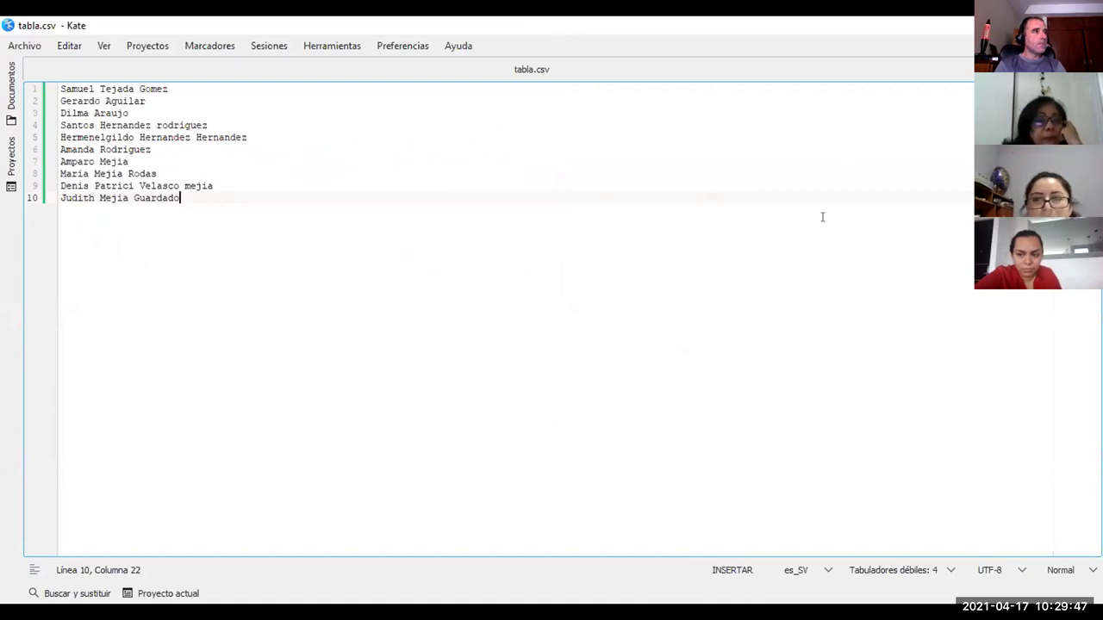
key(shift+Up)
key(shift+Up)
key(shift+Up)
key(shift+Up)
key(shift+Up)
key(shift+Up)
key(shift+Up)
key(shift+Up)
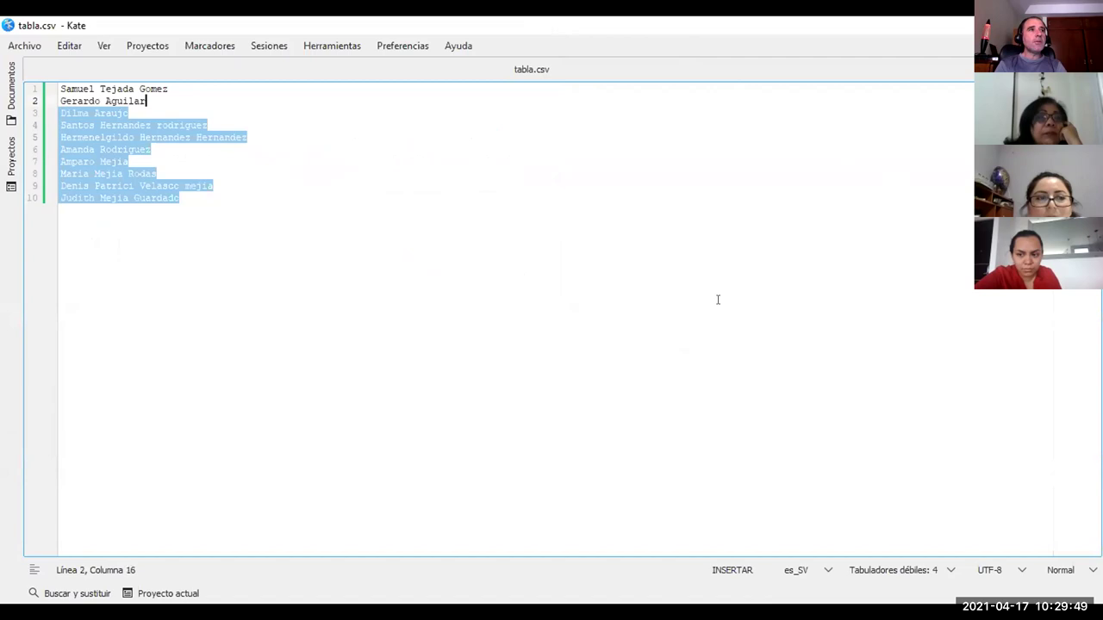
key(shift+Down)
key(shift+Down)
key(shift+Down)
key(shift+Down)
key(shift+Down)
key(shift+Down)
key(shift+Down)
key(shift+Down)
key(ctrl+Left)
key(ctrl+shift+Right)
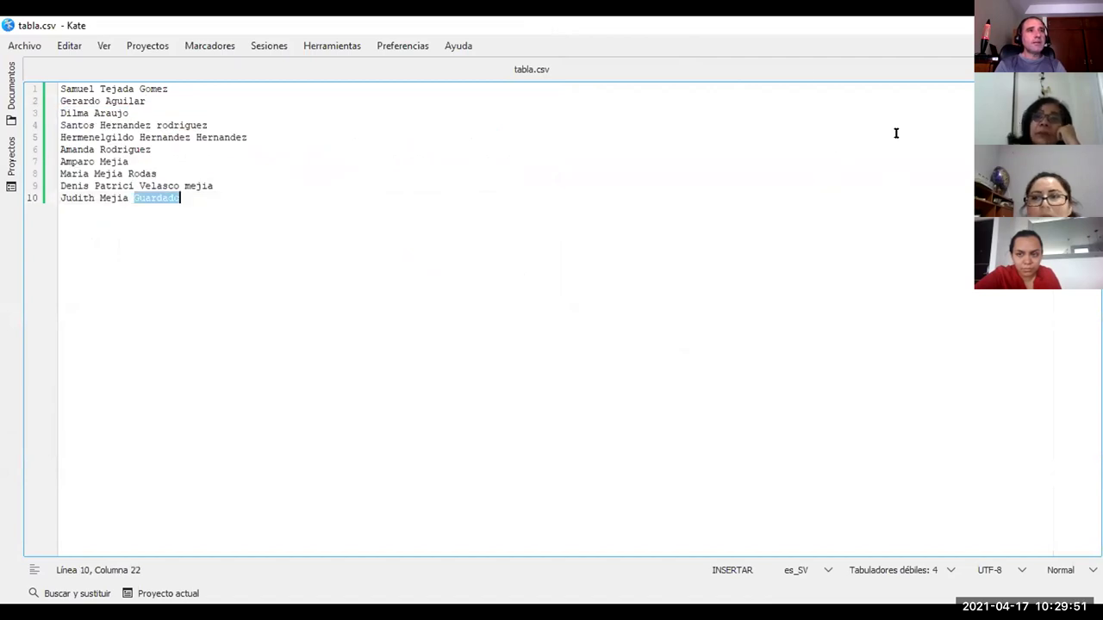
key(Up)
key(End)
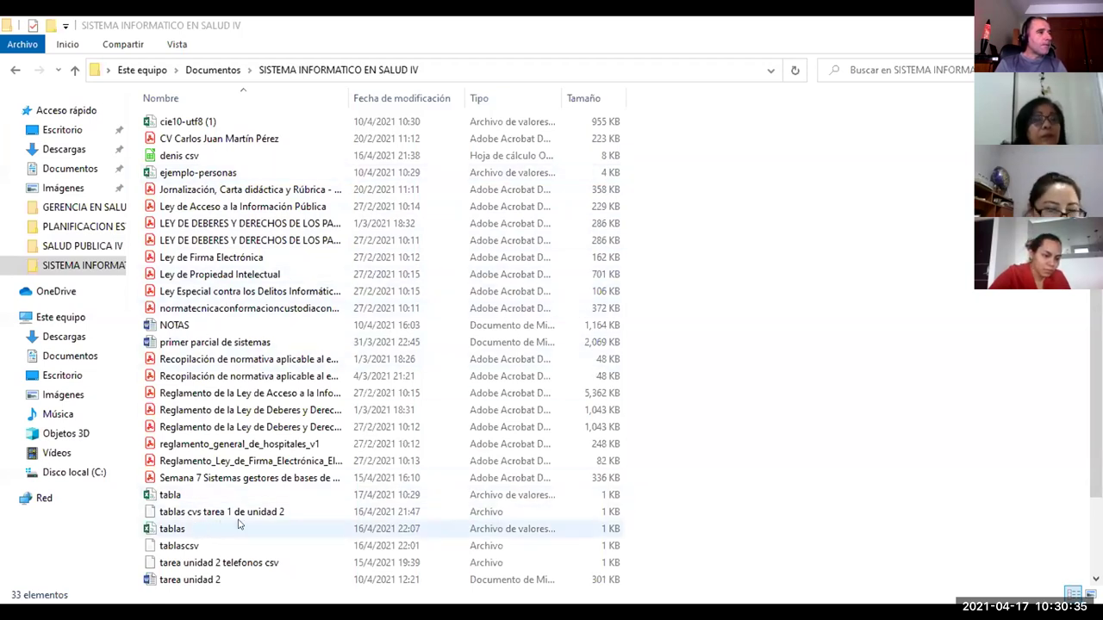
Open the tabla file from the SISTEMA INFORMATICO EN SALUD IV folder with its default program, and again for editing in Kate.
click(336, 493)
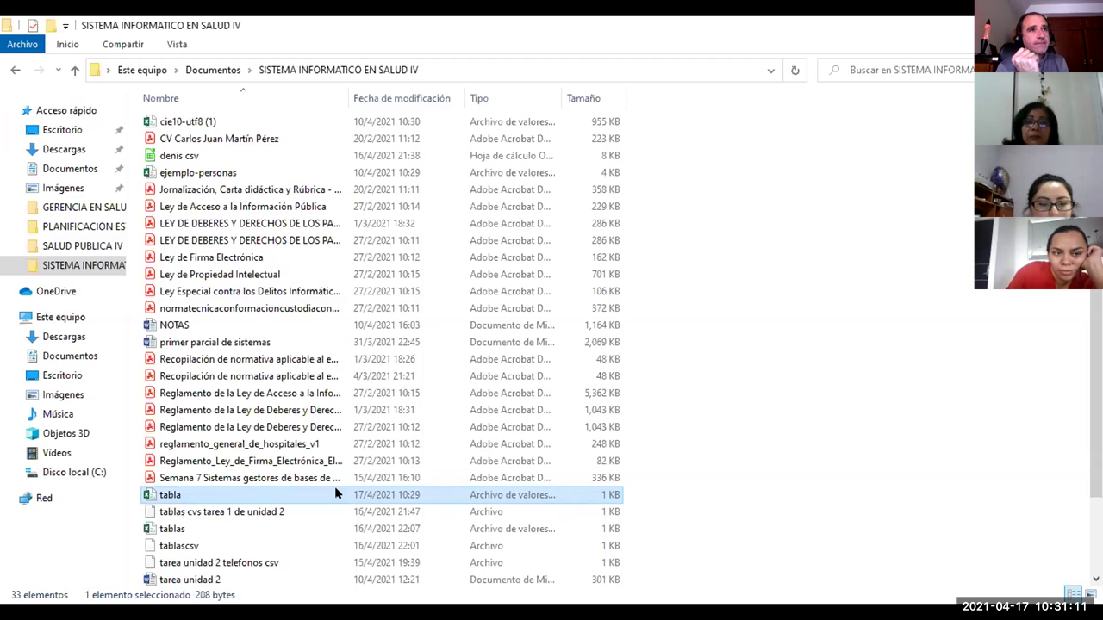
double_click(336, 489)
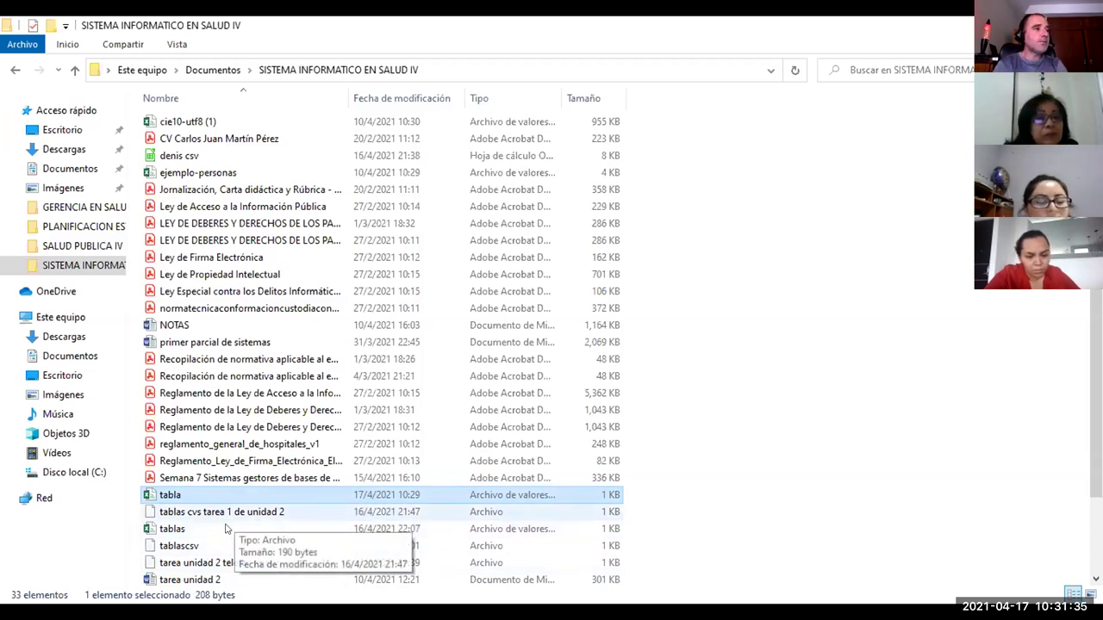
right_click(303, 495)
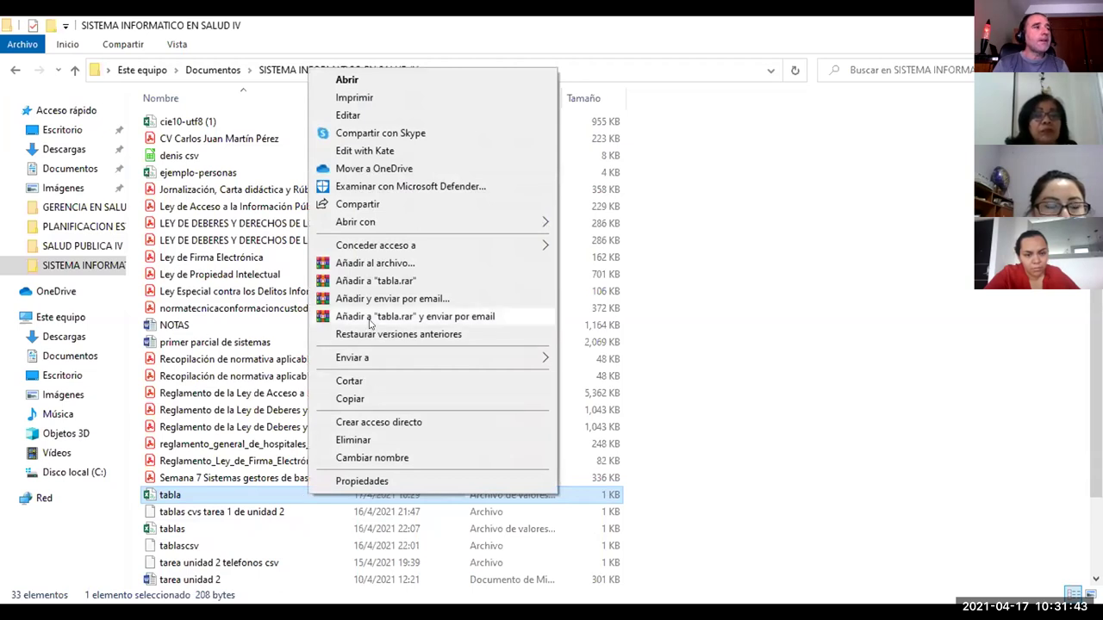
click(425, 151)
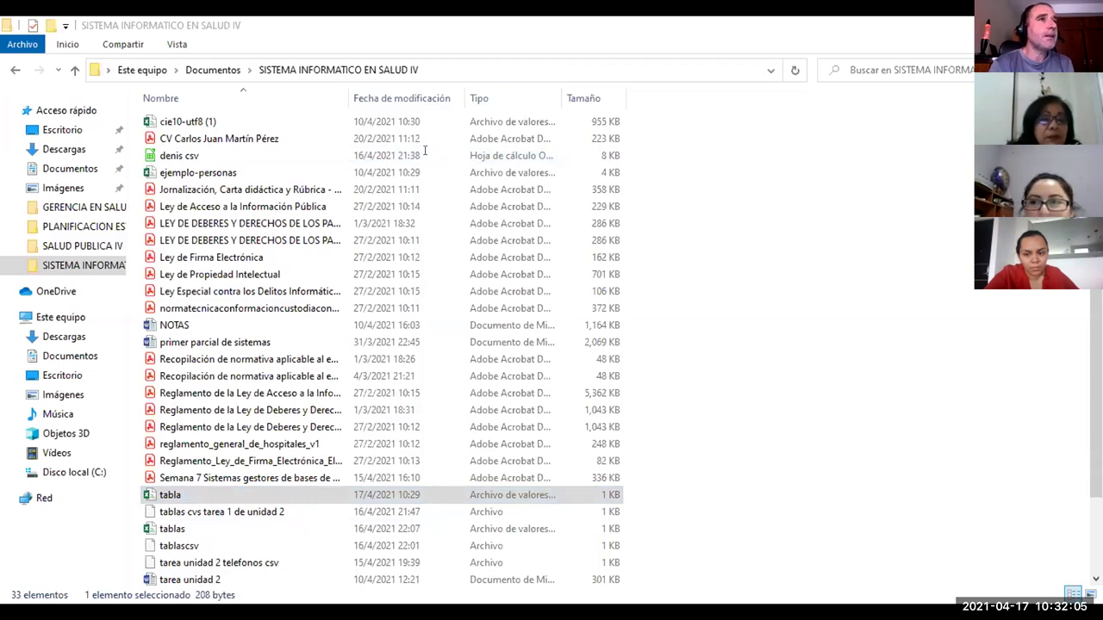
Bring up the choice of another application for opening the tabla file.
right_click(328, 501)
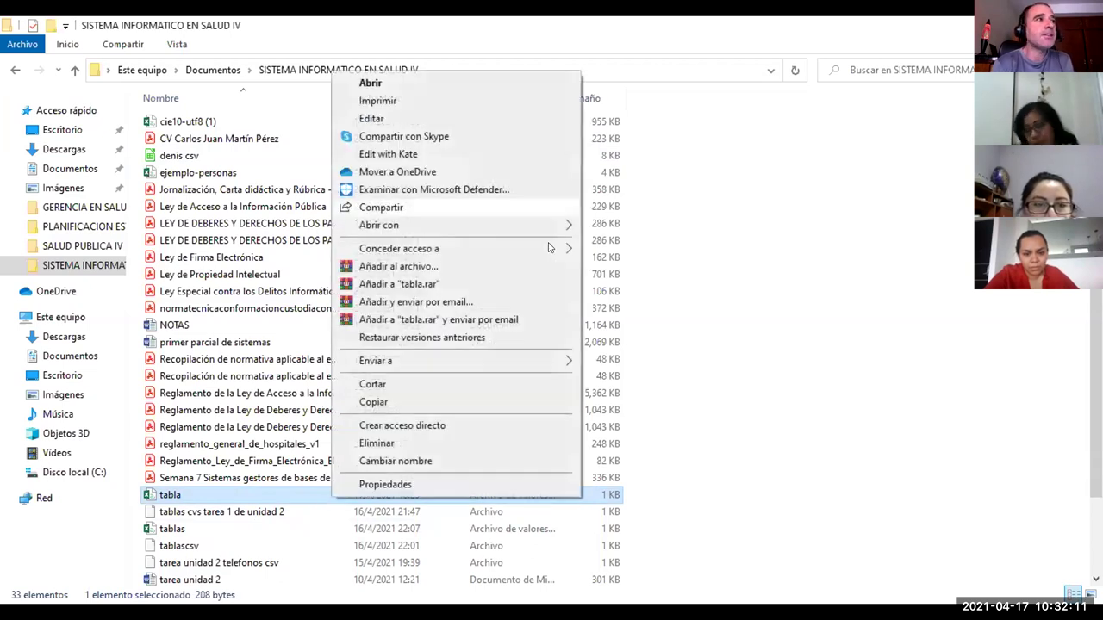
mouse_move(556, 248)
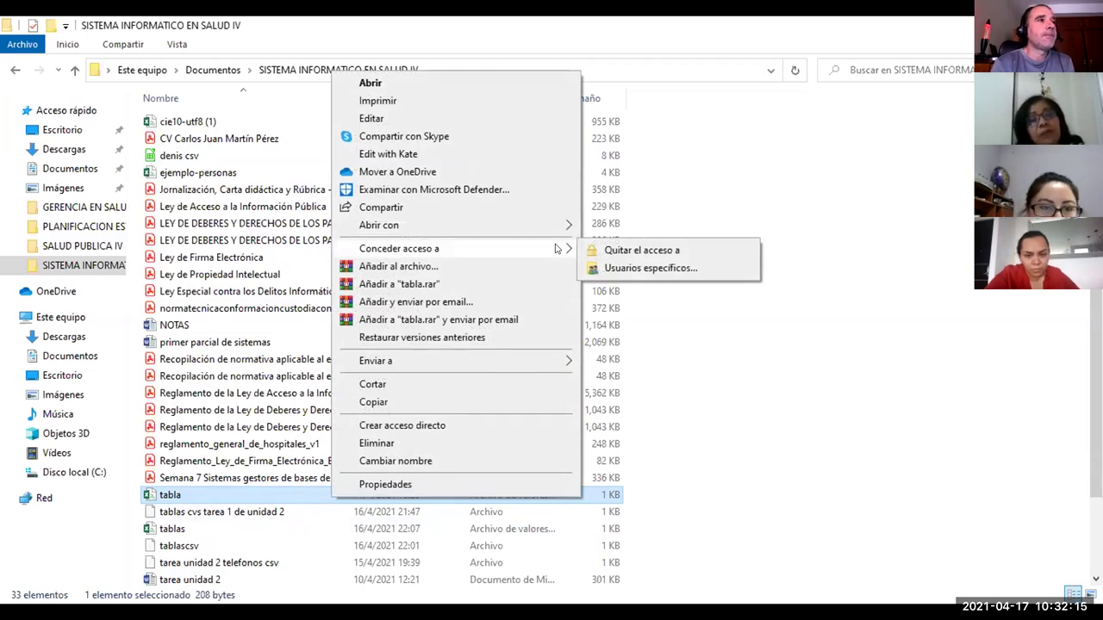
mouse_move(493, 230)
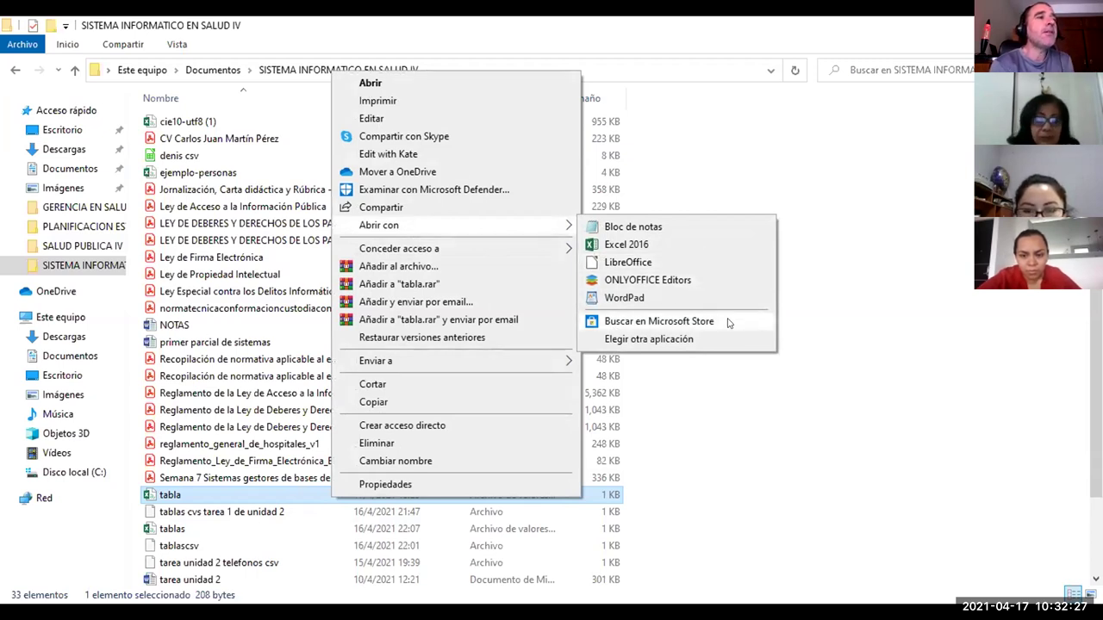
click(676, 341)
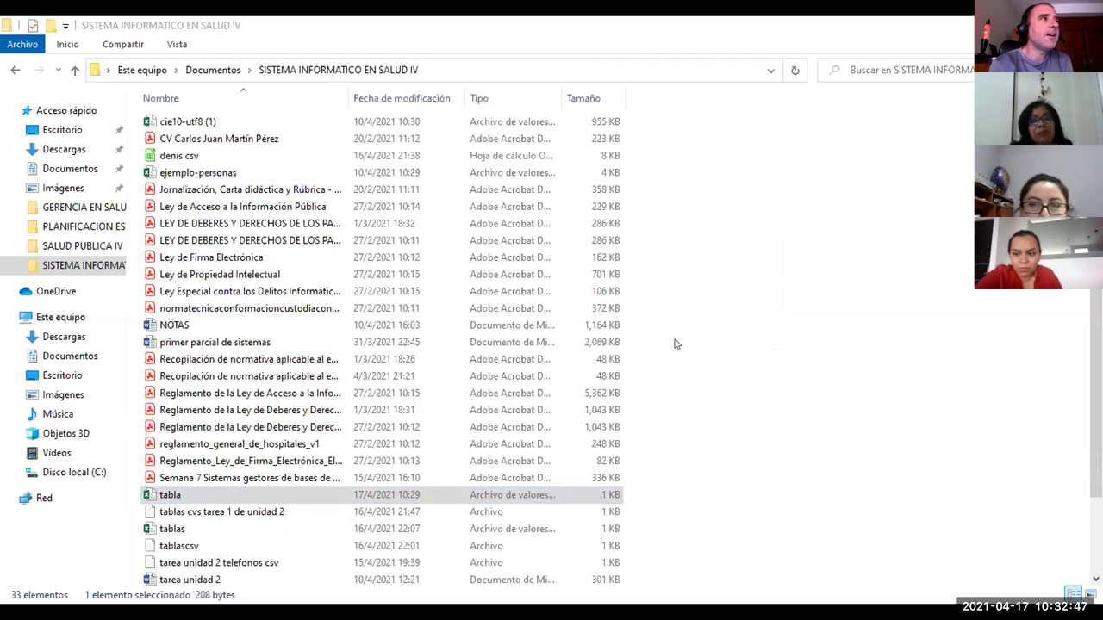
key(alt+Tab)
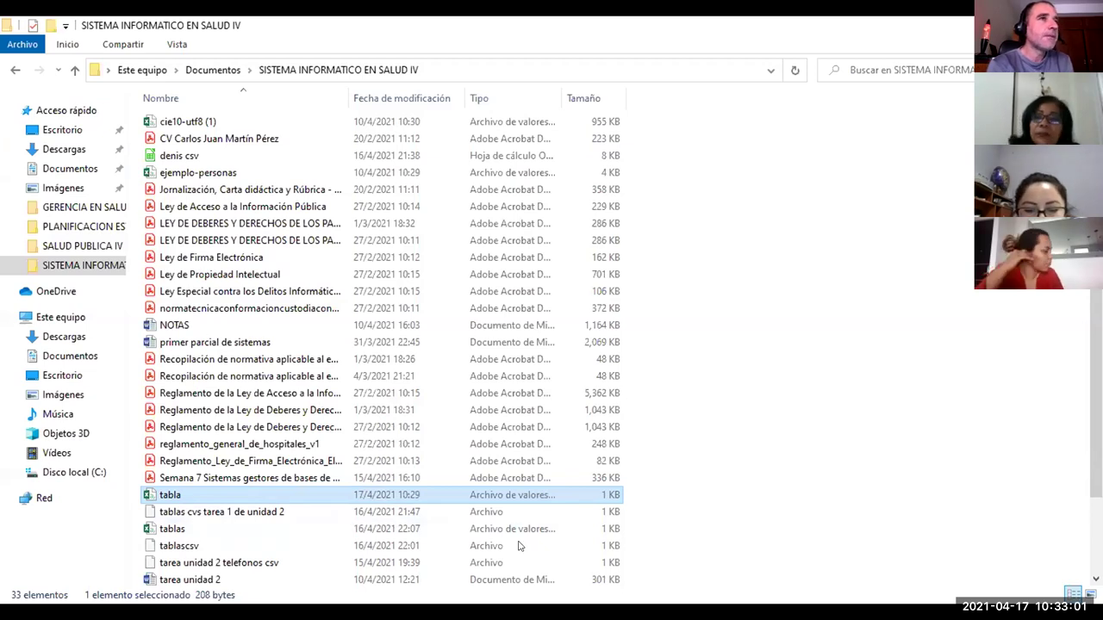
right_click(401, 497)
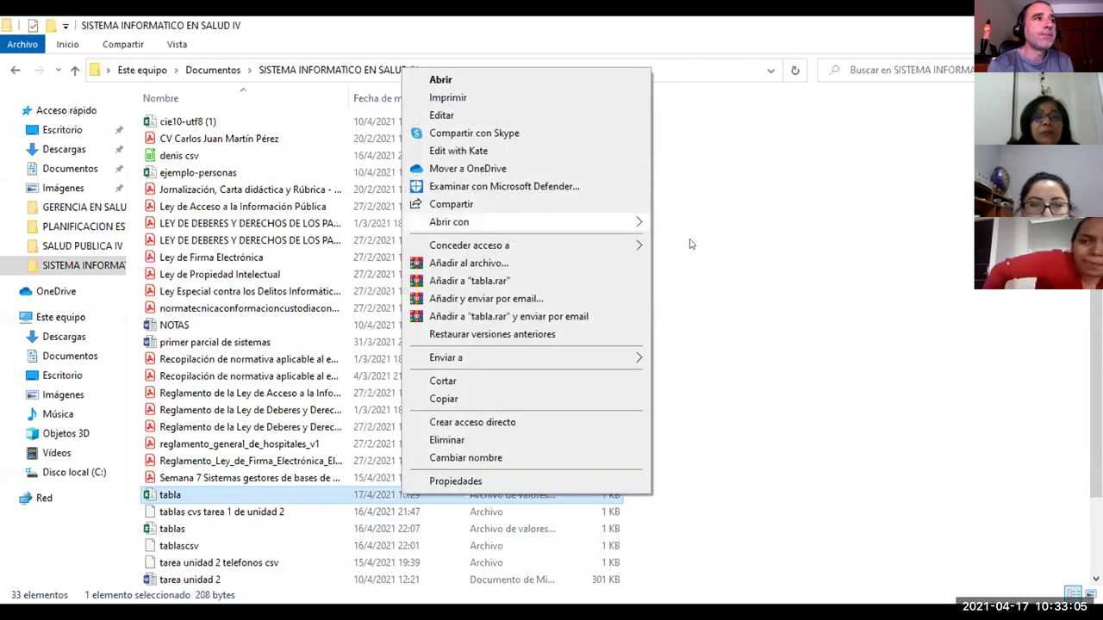
mouse_move(624, 223)
click(755, 337)
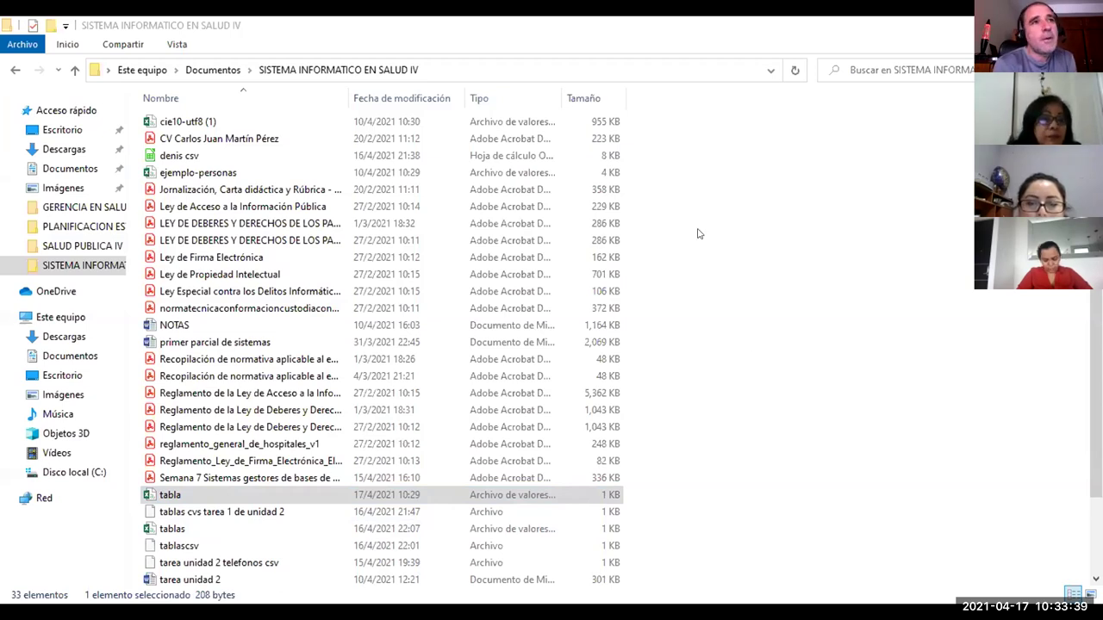
Open the tabla file in Kate for editing.
click(302, 494)
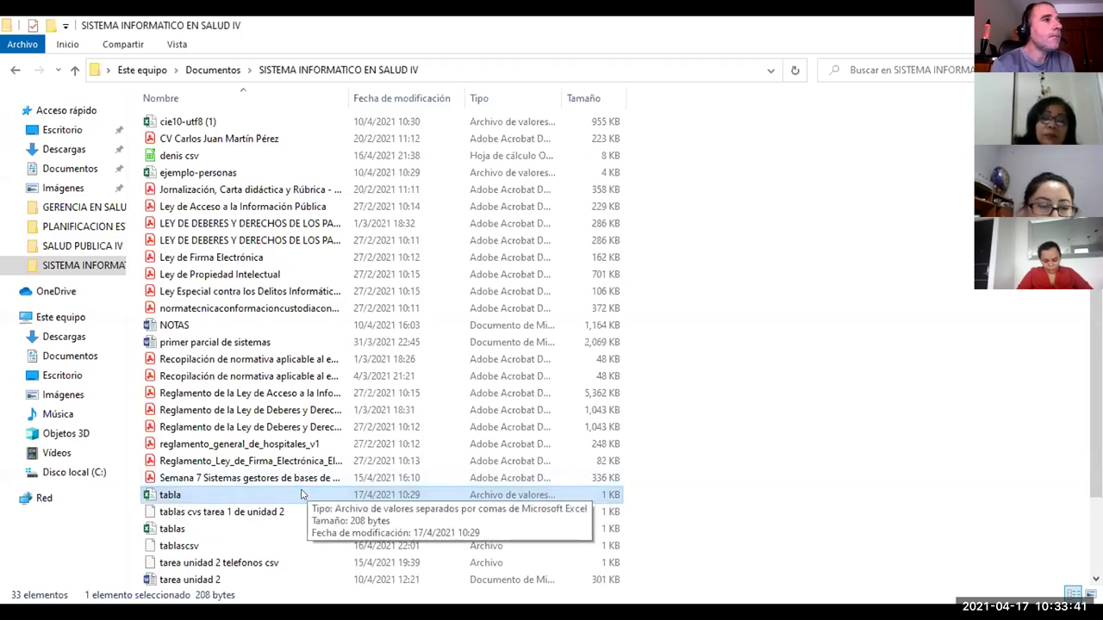
right_click(302, 493)
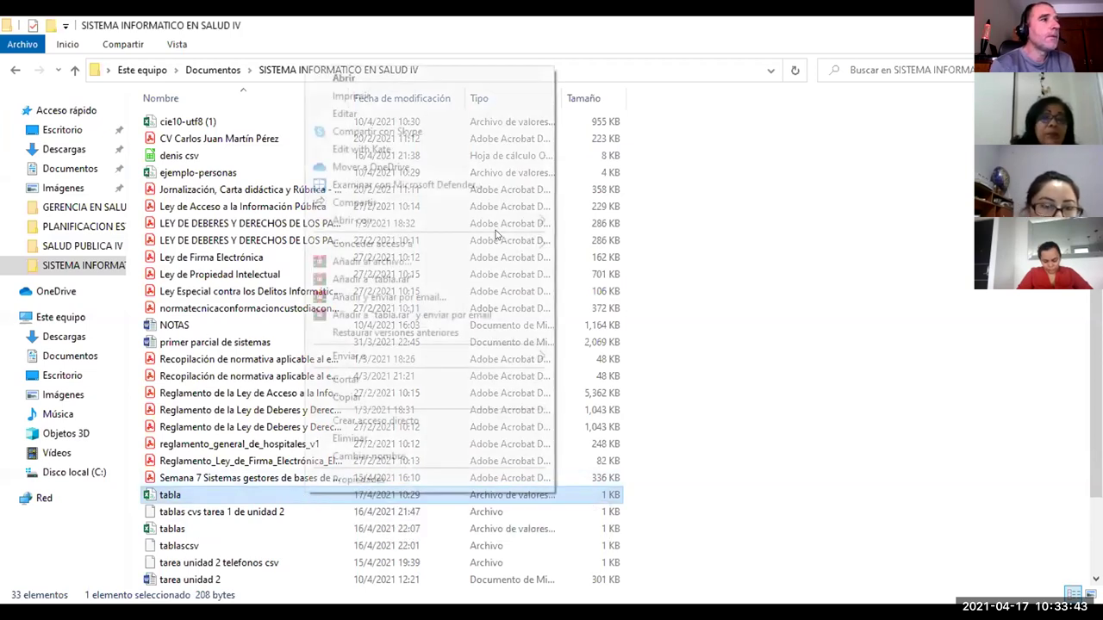
mouse_move(497, 222)
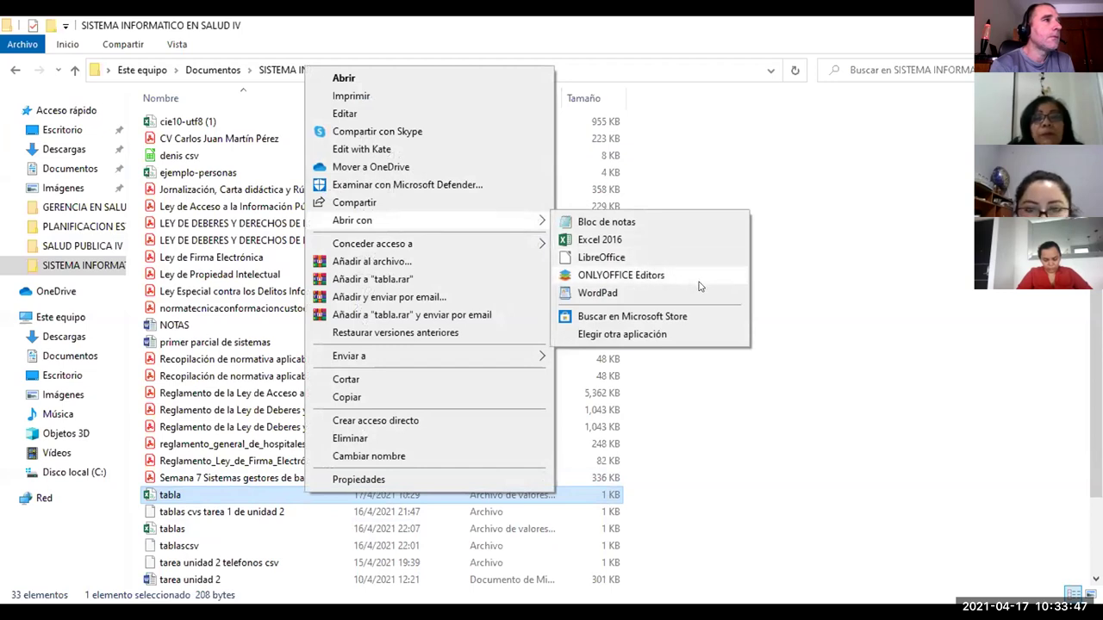
click(403, 151)
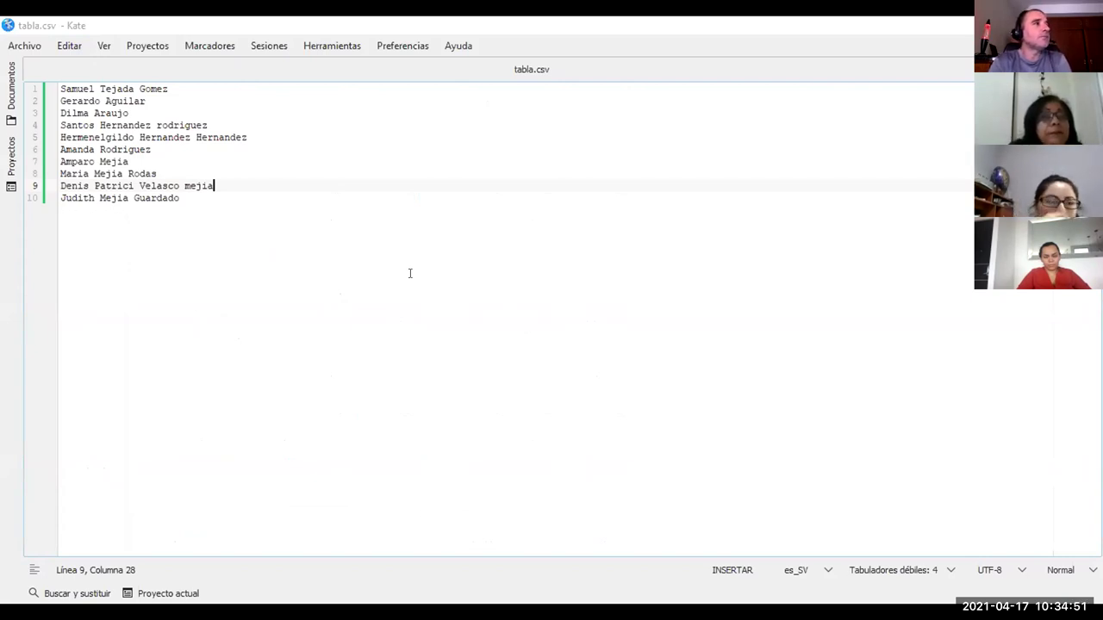
click(178, 83)
text(,)
key(BackSpace)
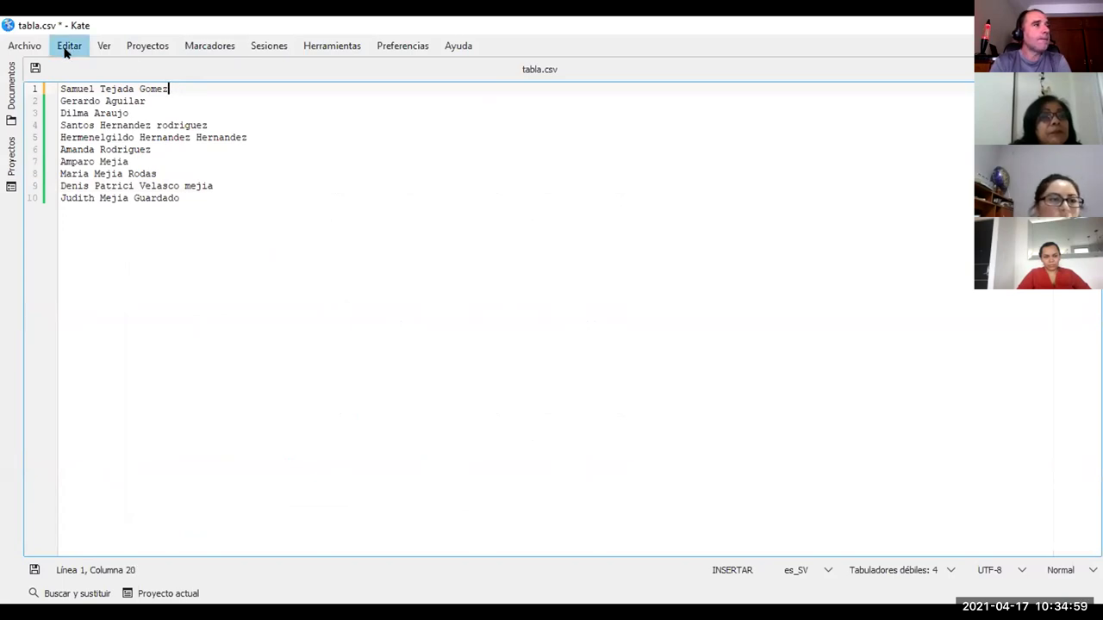
Number the first four names by inserting 1, 2, 3 and 4, each followed by a comma and a space, at the line starts.
click(59, 83)
text(1)
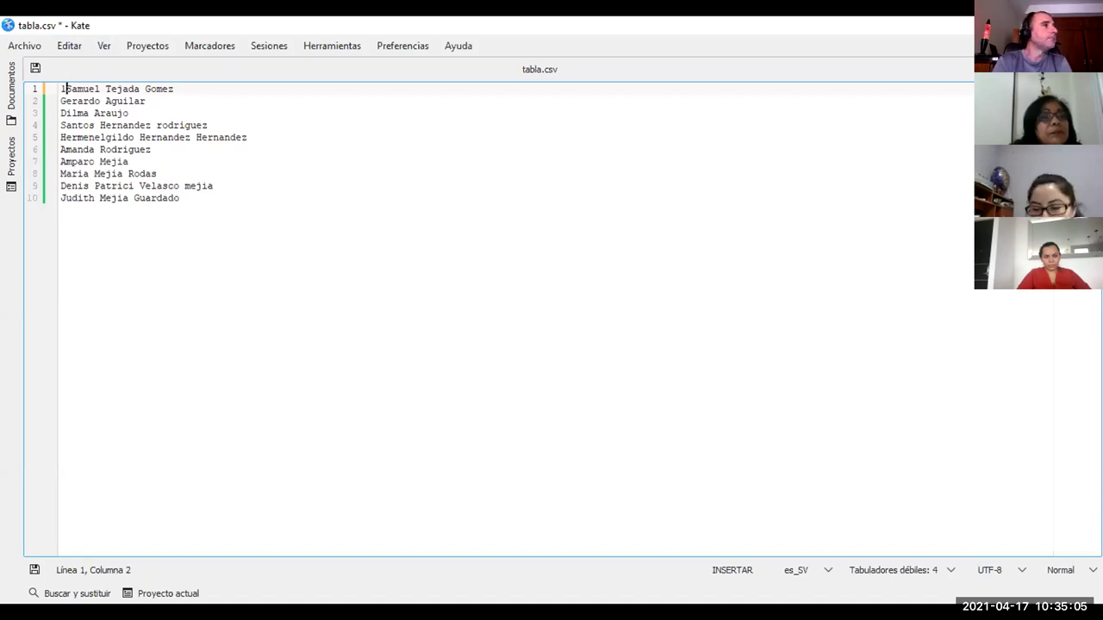
text(,)
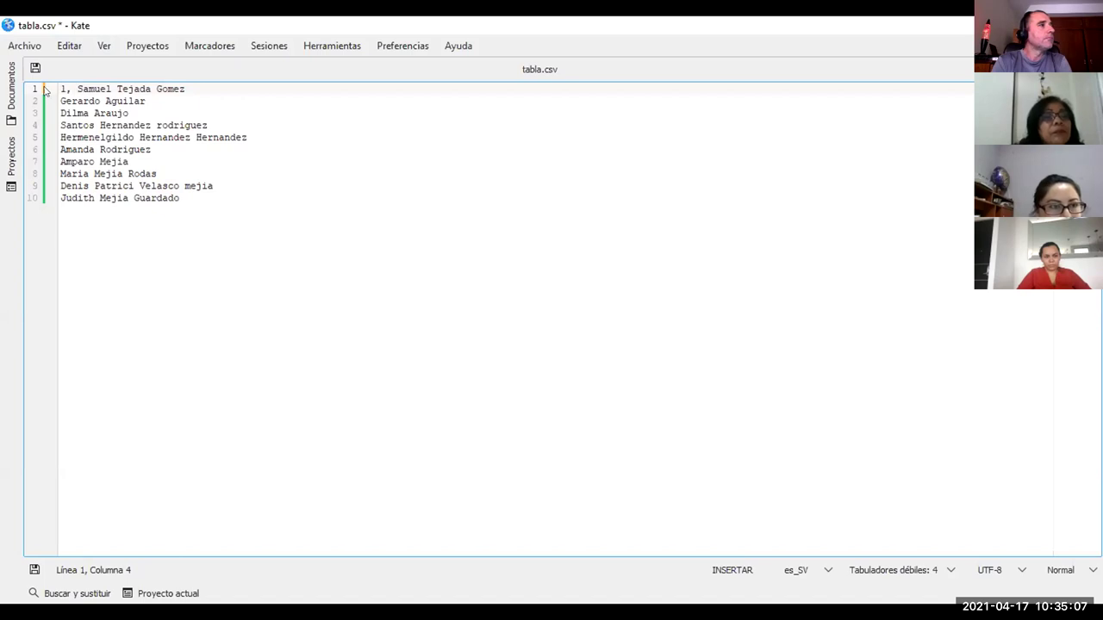
click(58, 100)
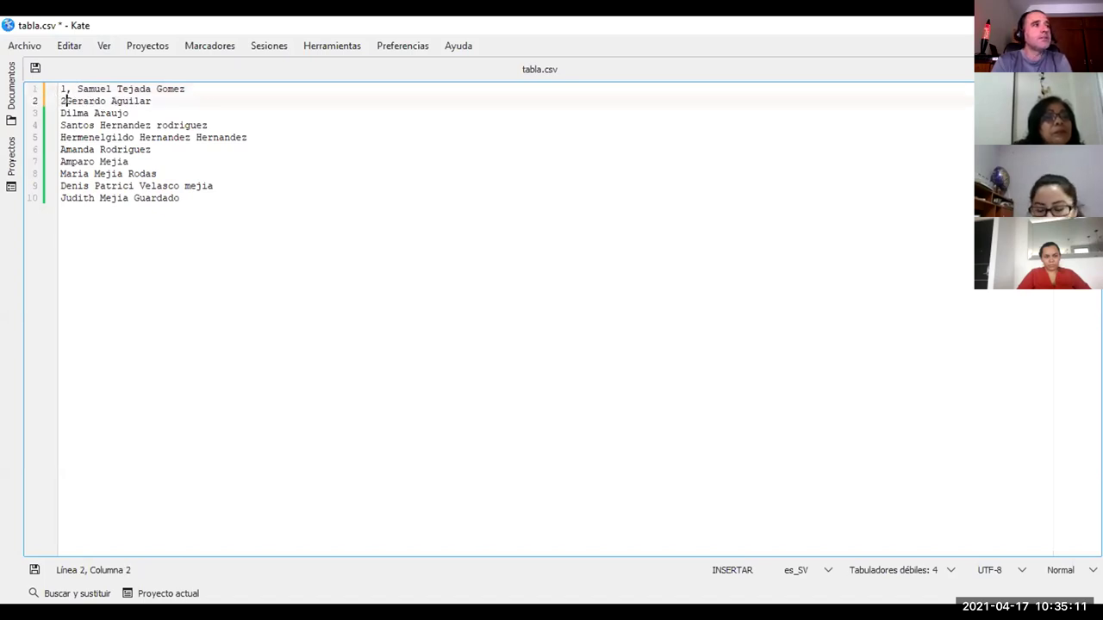
text(2,)
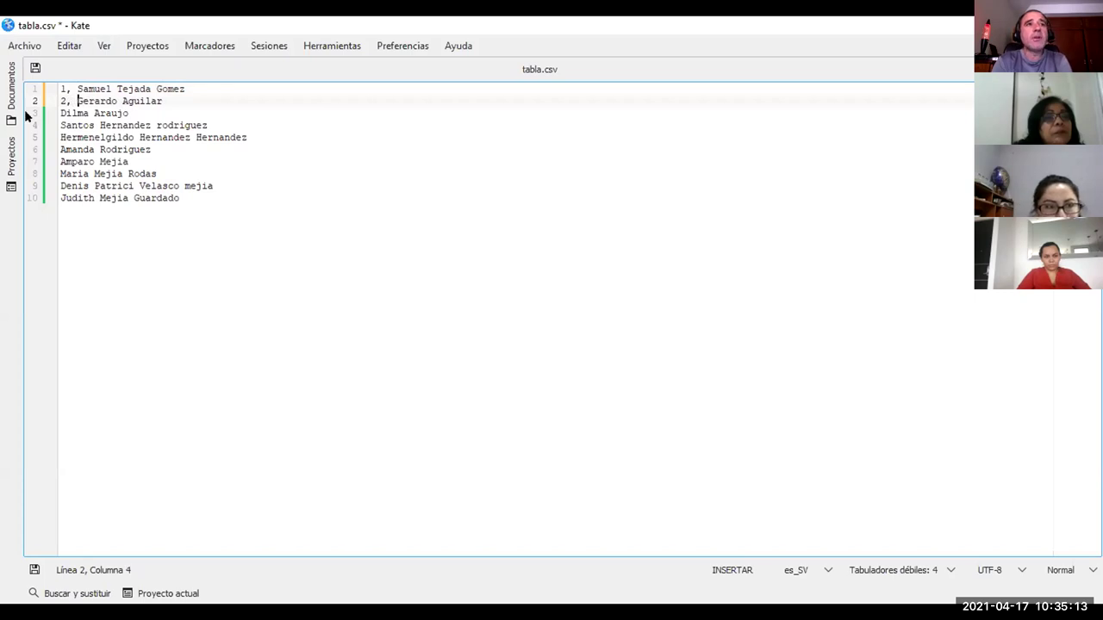
click(58, 113)
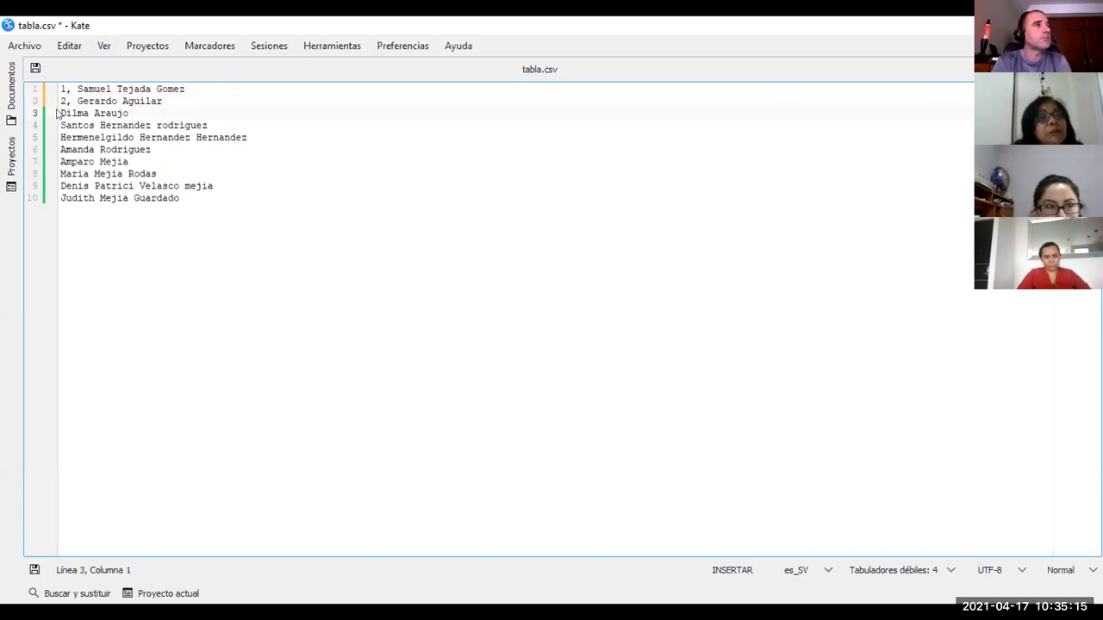
text(3,)
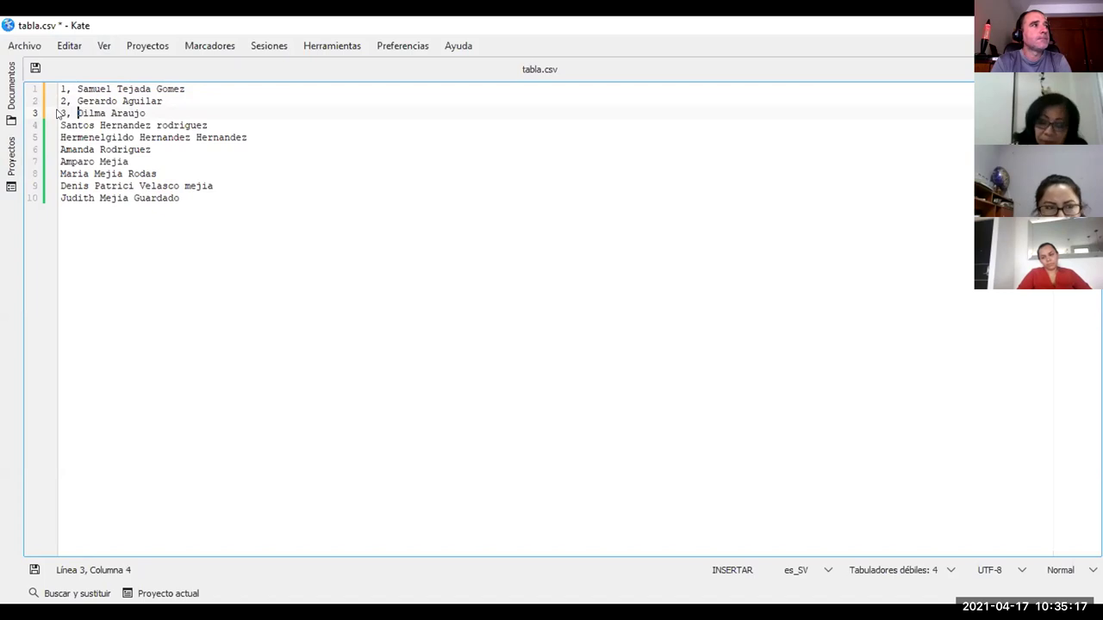
click(59, 125)
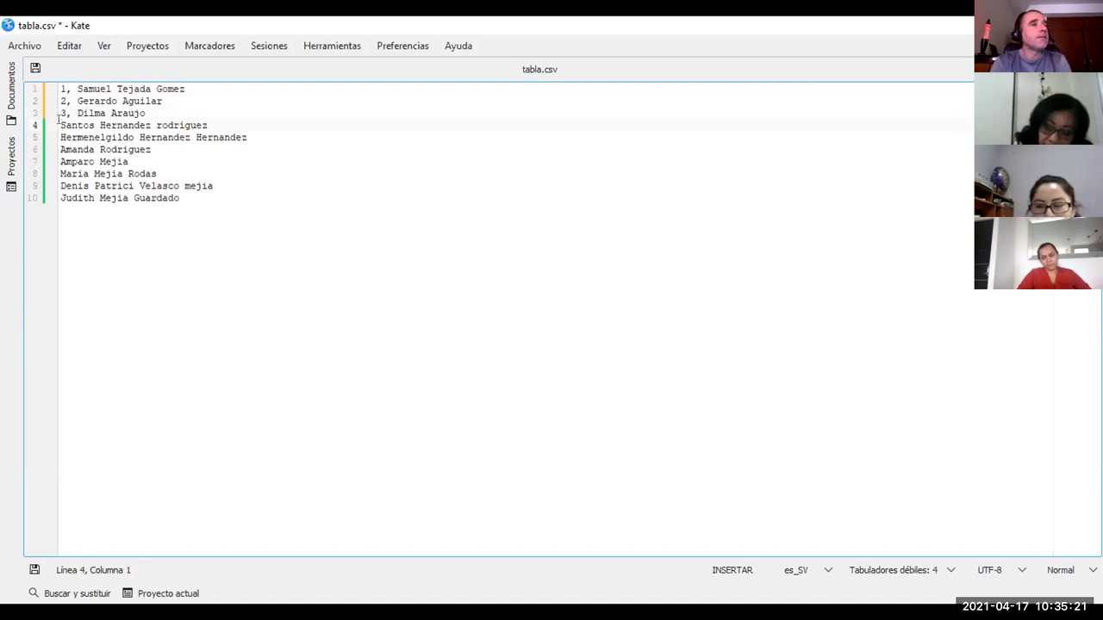
text(4,)
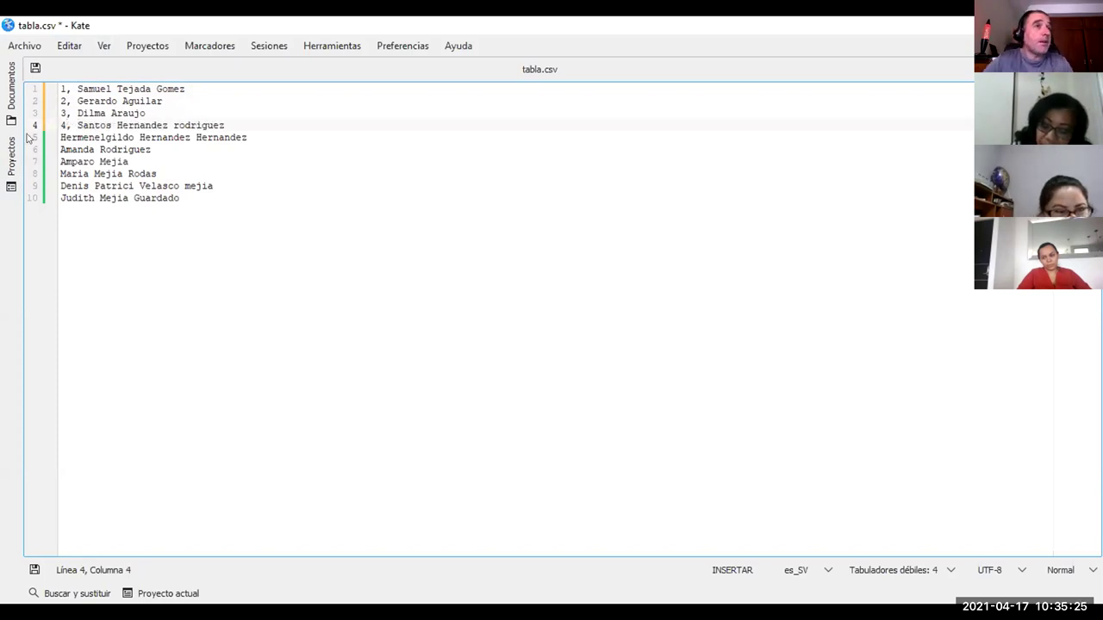
Number the names on lines 5 and 6 by inserting 5 and 6, each followed by a comma and a space.
click(59, 134)
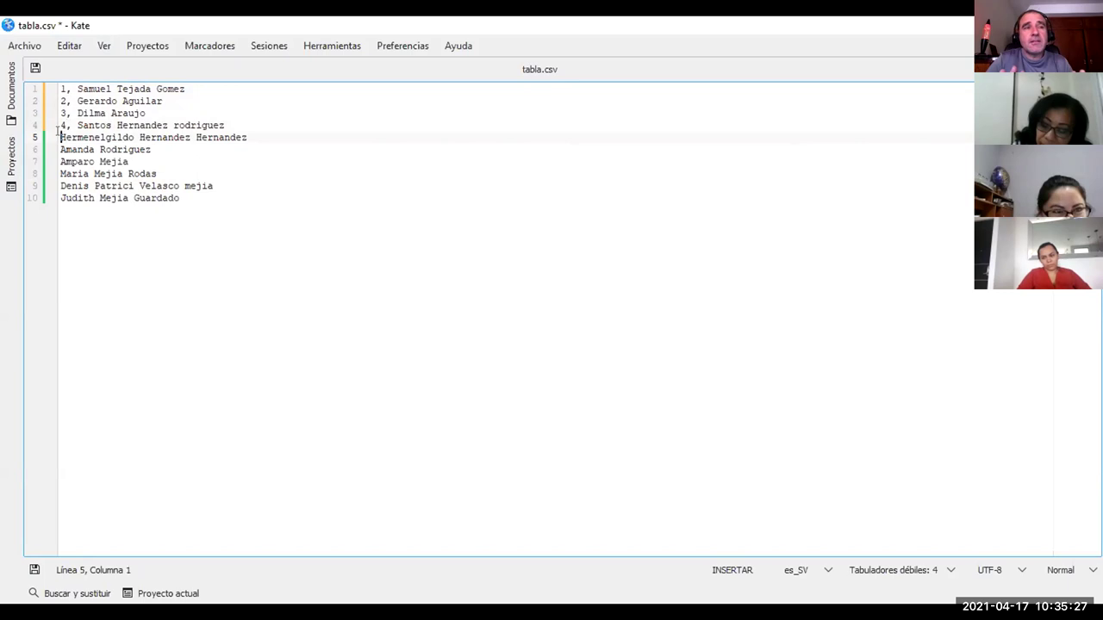
text(4)
key(BackSpace)
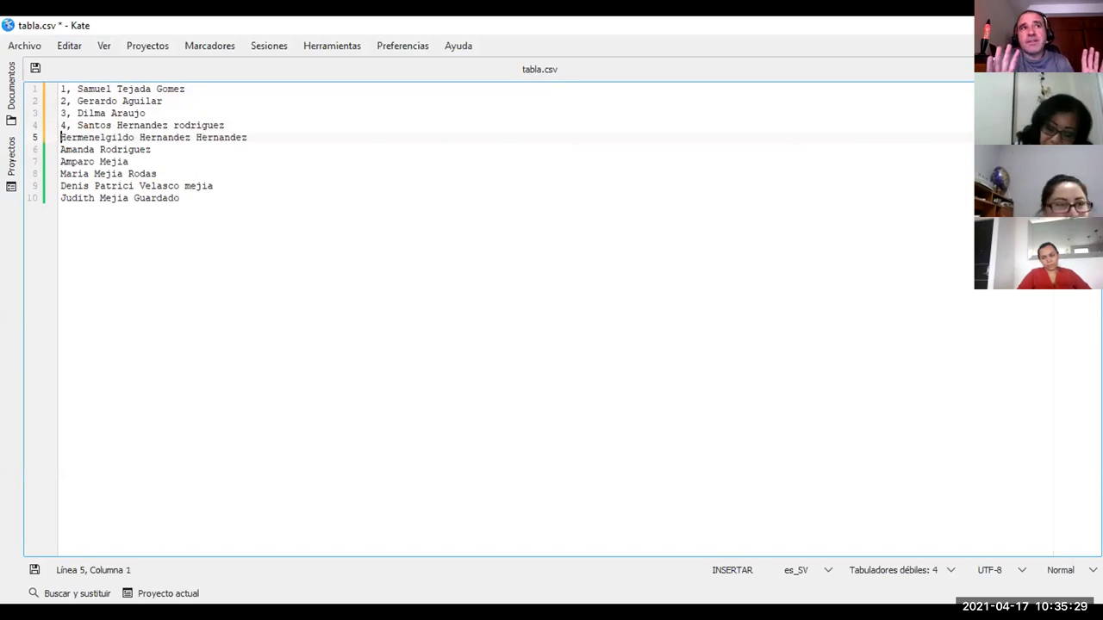
text(5,)
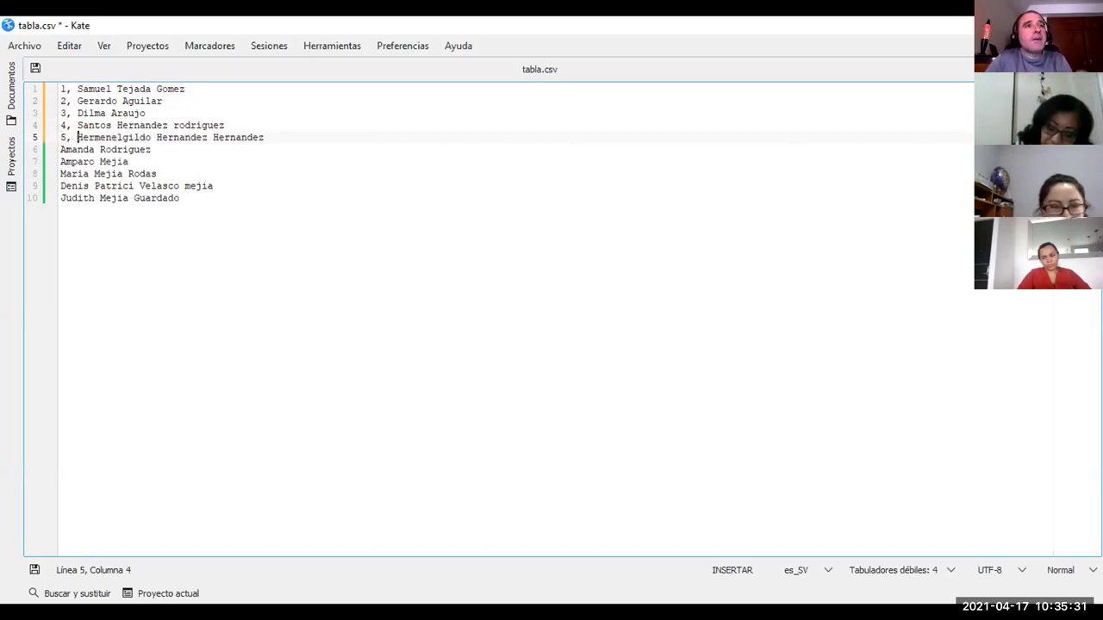
click(59, 149)
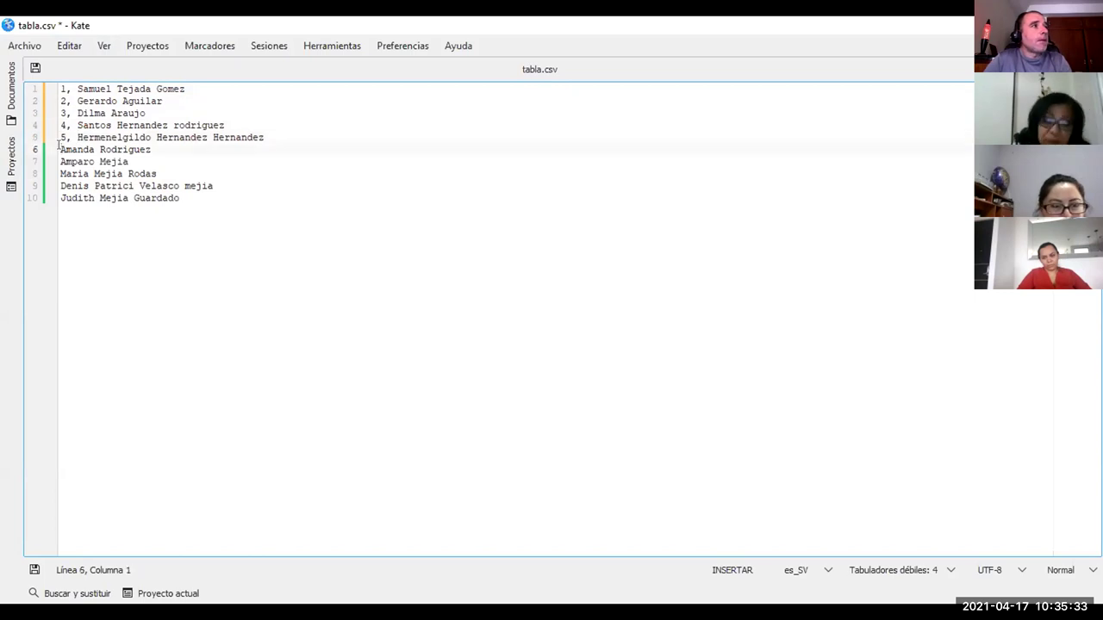
text(6,)
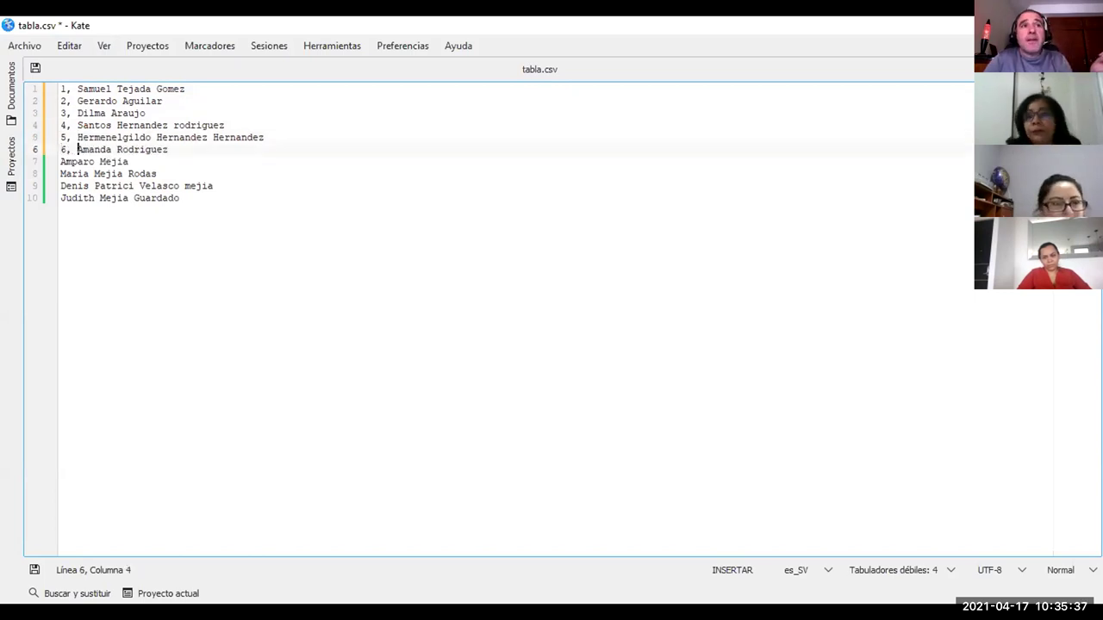
Remove the space after the comma on lines 1 to 6 so each number is followed directly by the name.
key(BackSpace)
click(76, 136)
key(BackSpace)
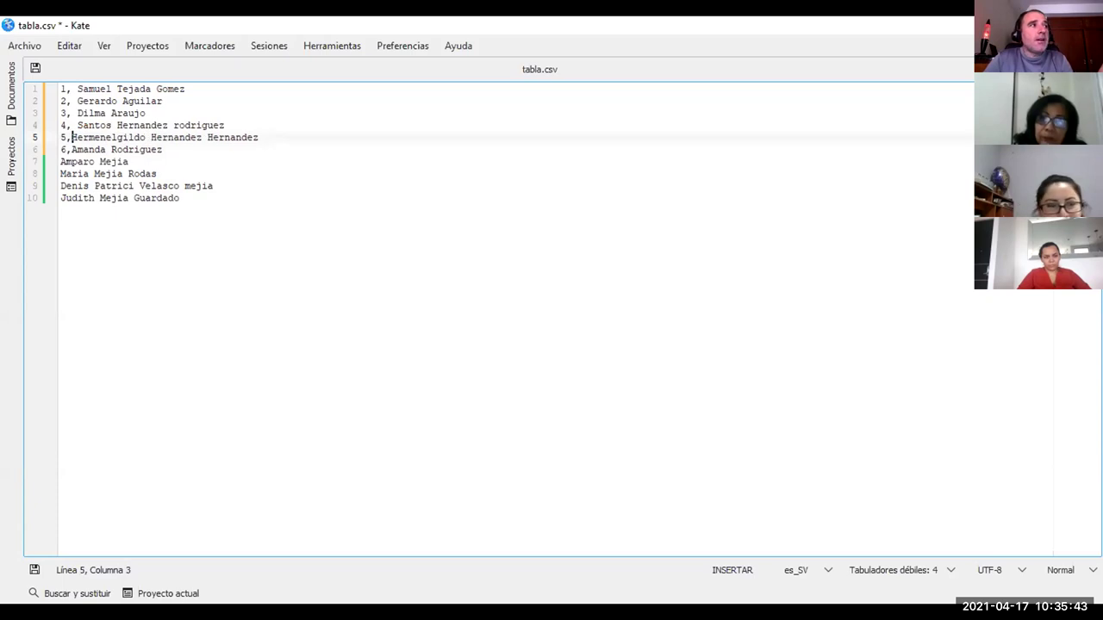
click(76, 125)
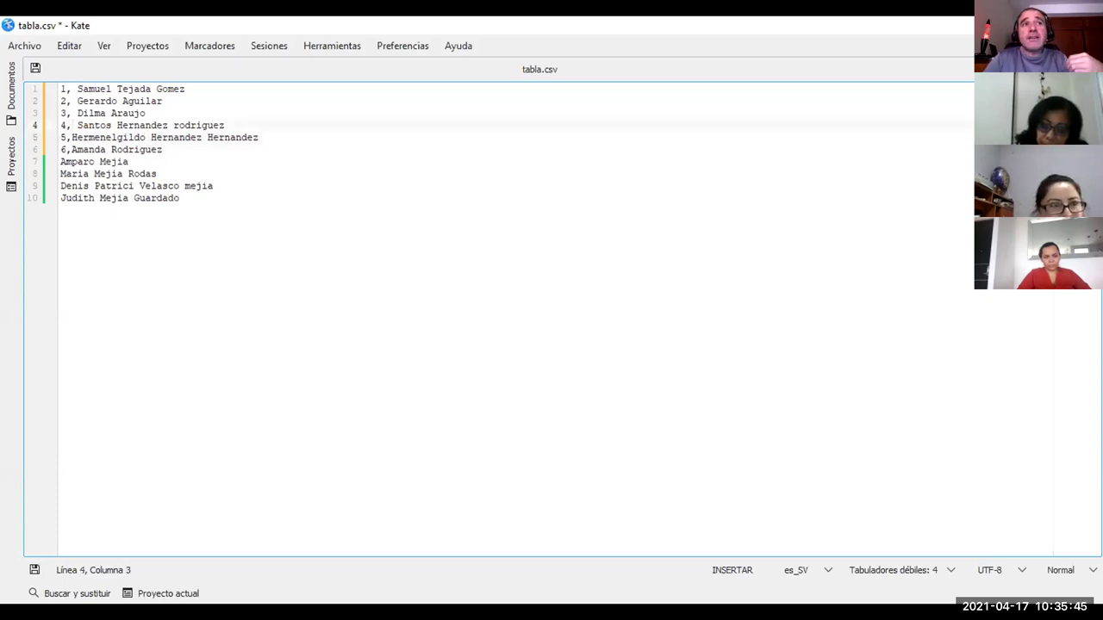
key(BackSpace)
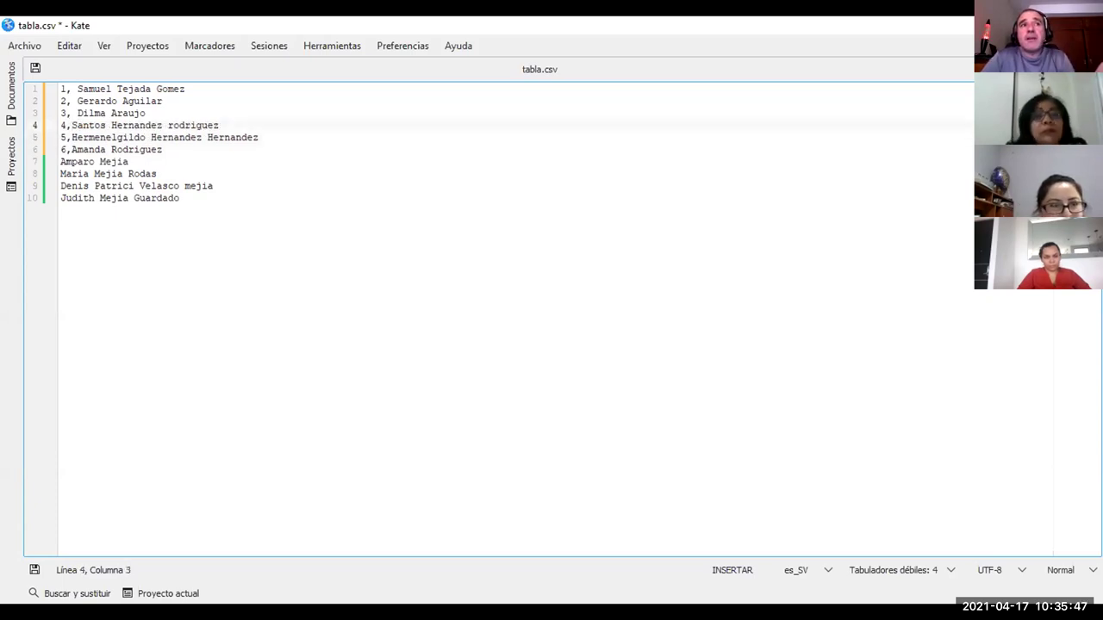
key(Up)
key(Delete)
click(72, 101)
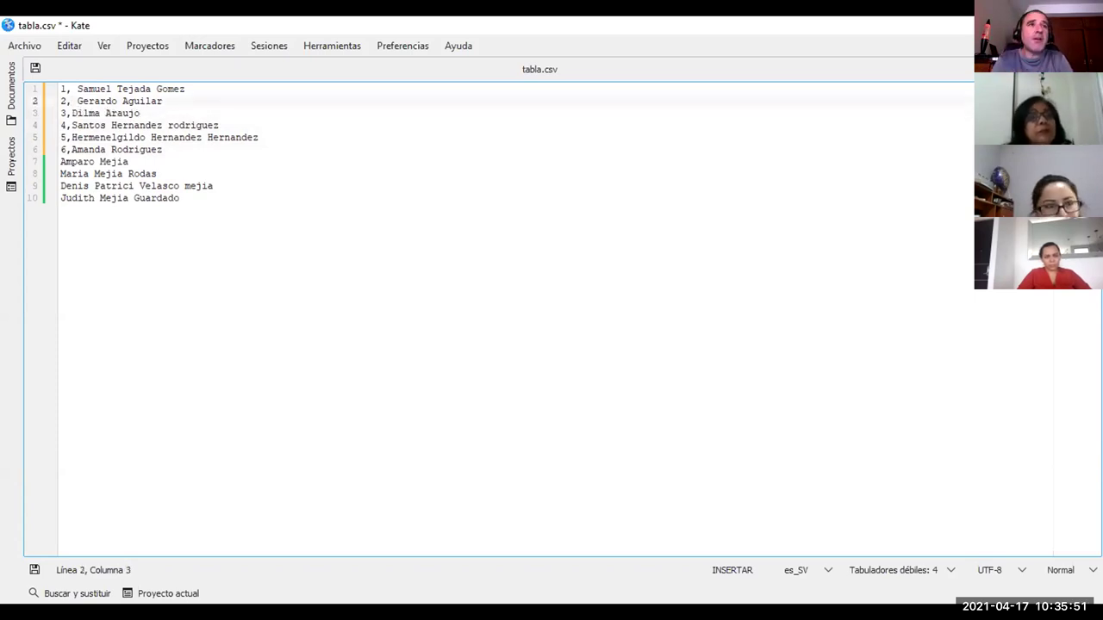
key(BackSpace)
key(Up)
key(Right)
key(BackSpace)
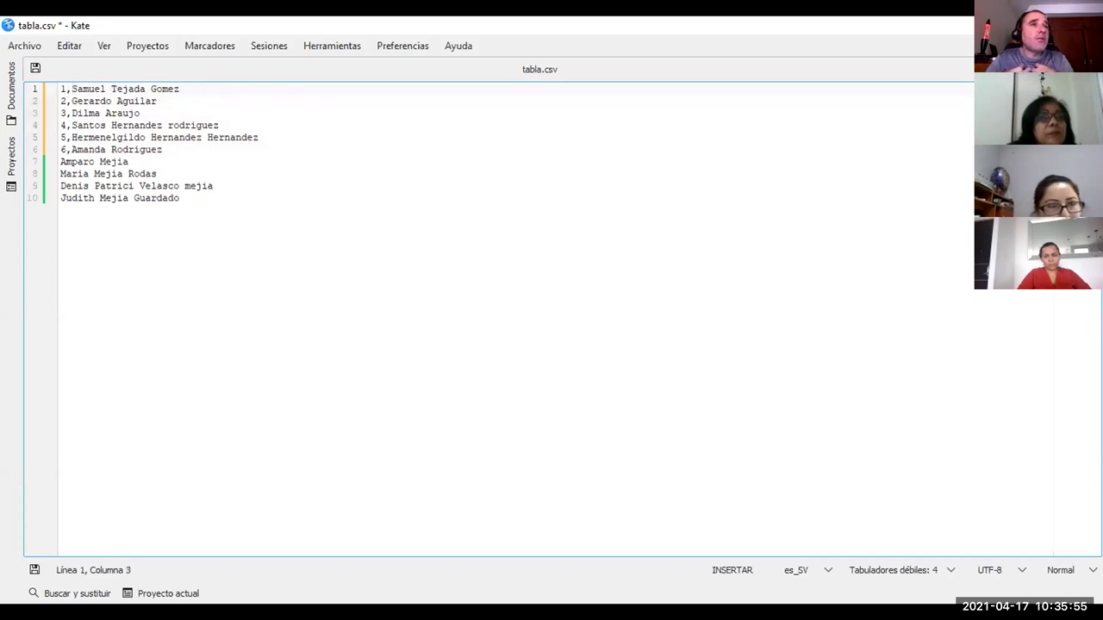
Number the names on lines 7 to 10 by inserting 7, 8, 9 and 10, each followed by a comma without a space.
click(59, 160)
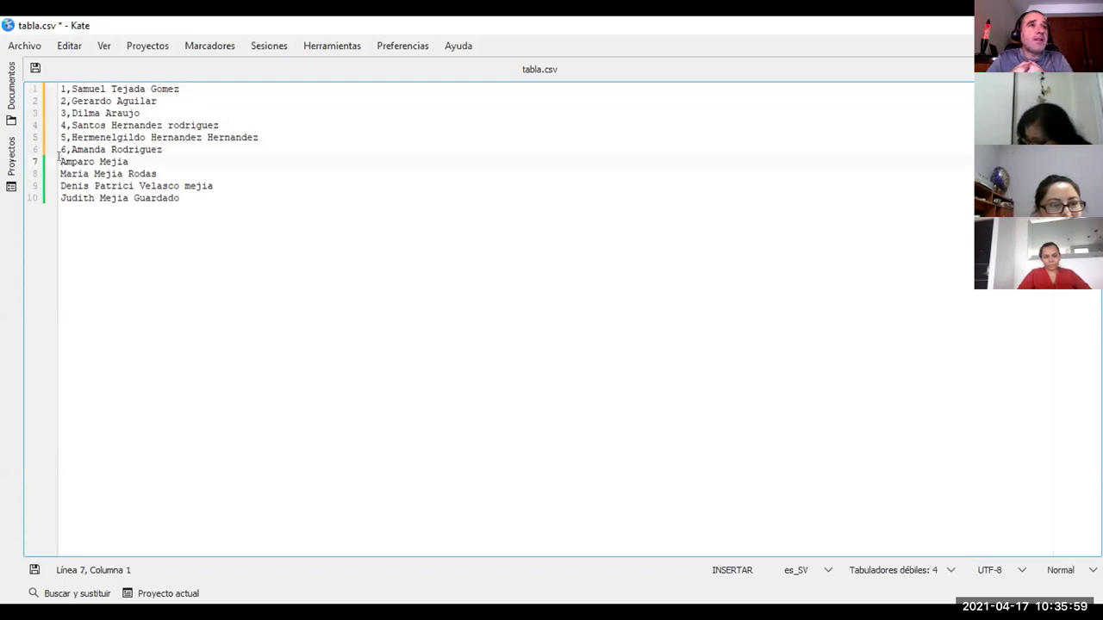
text(7,)
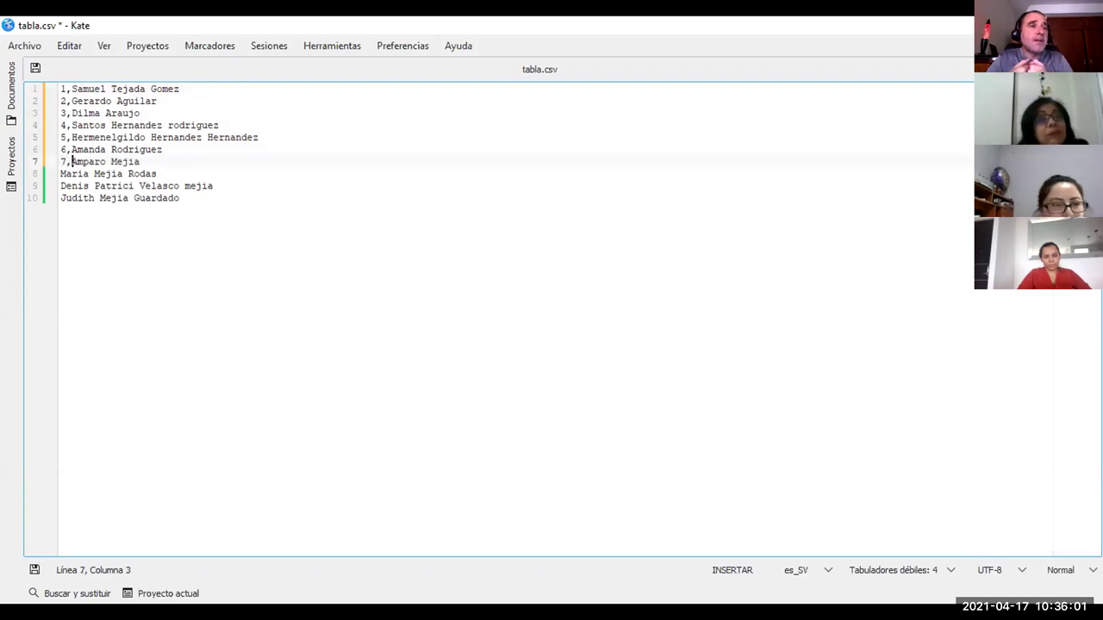
click(59, 170)
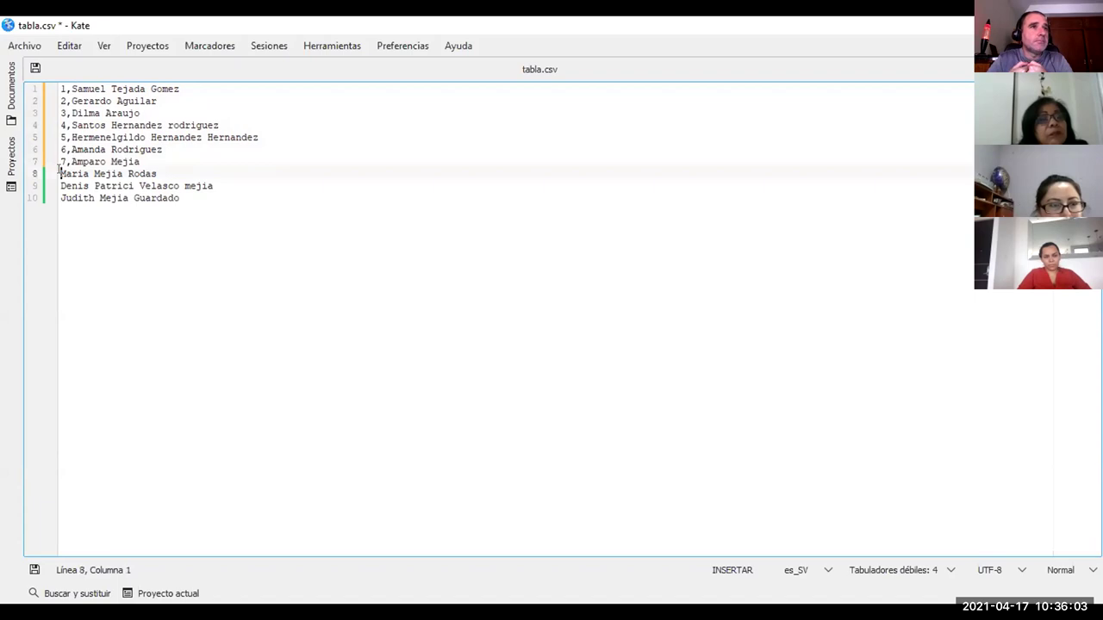
text(8,)
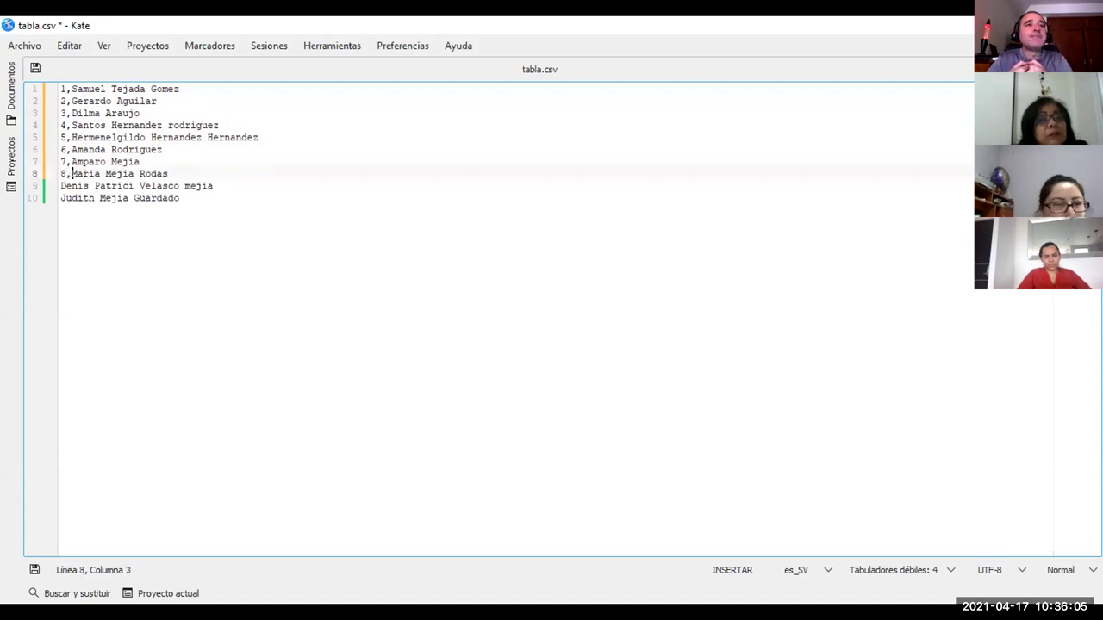
click(60, 186)
text(9,)
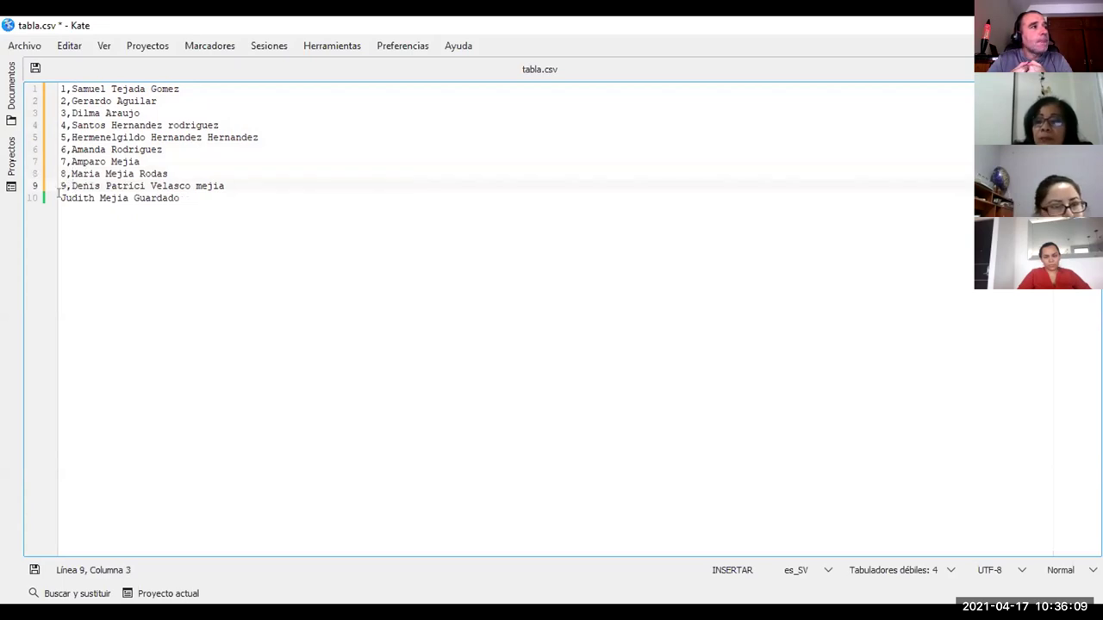
click(61, 197)
text(10,)
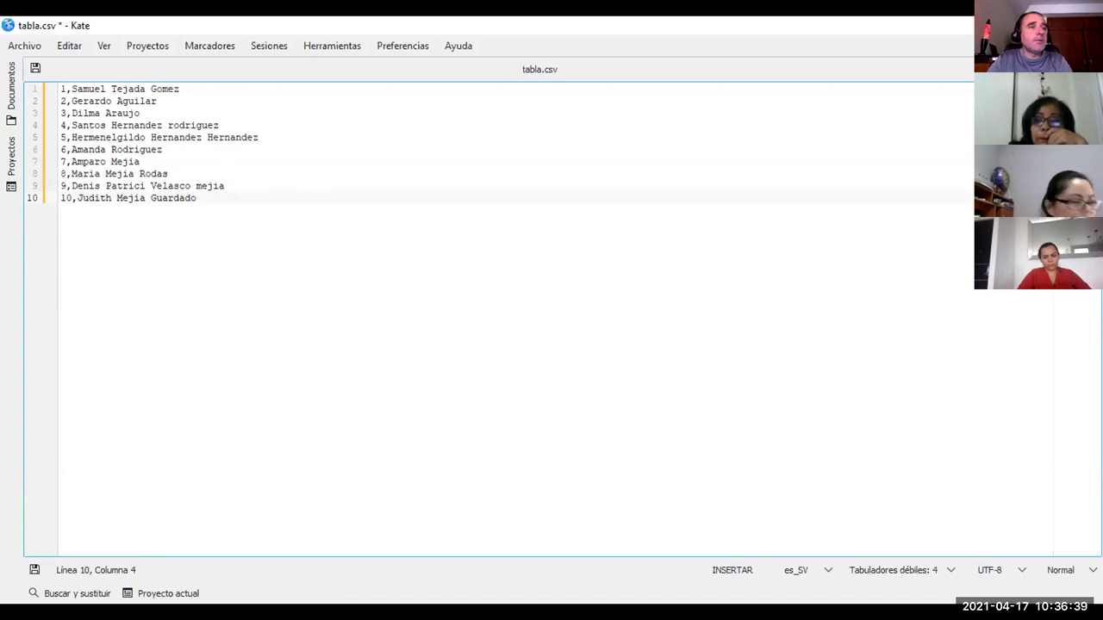
Try to save the numbered list to its existing file, tabla.csv.
click(189, 89)
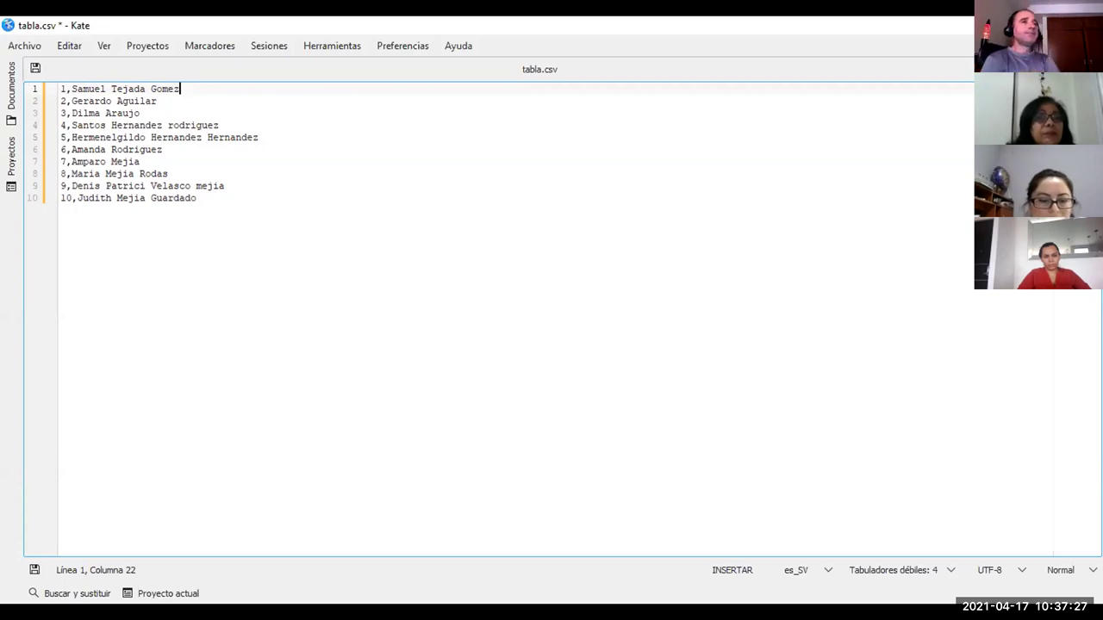
click(20, 43)
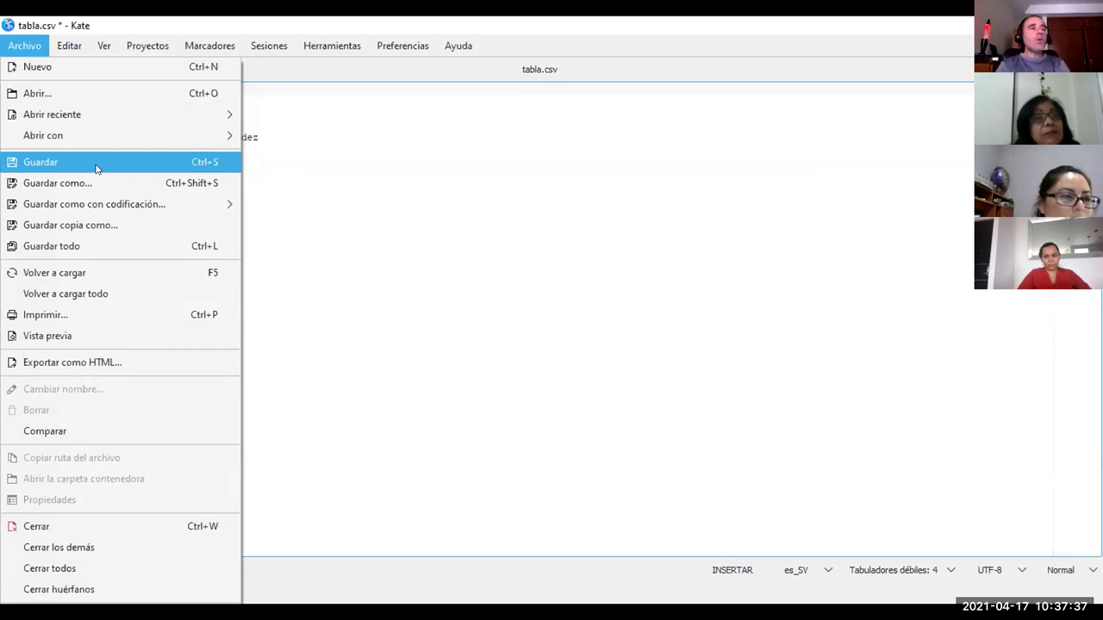
click(96, 165)
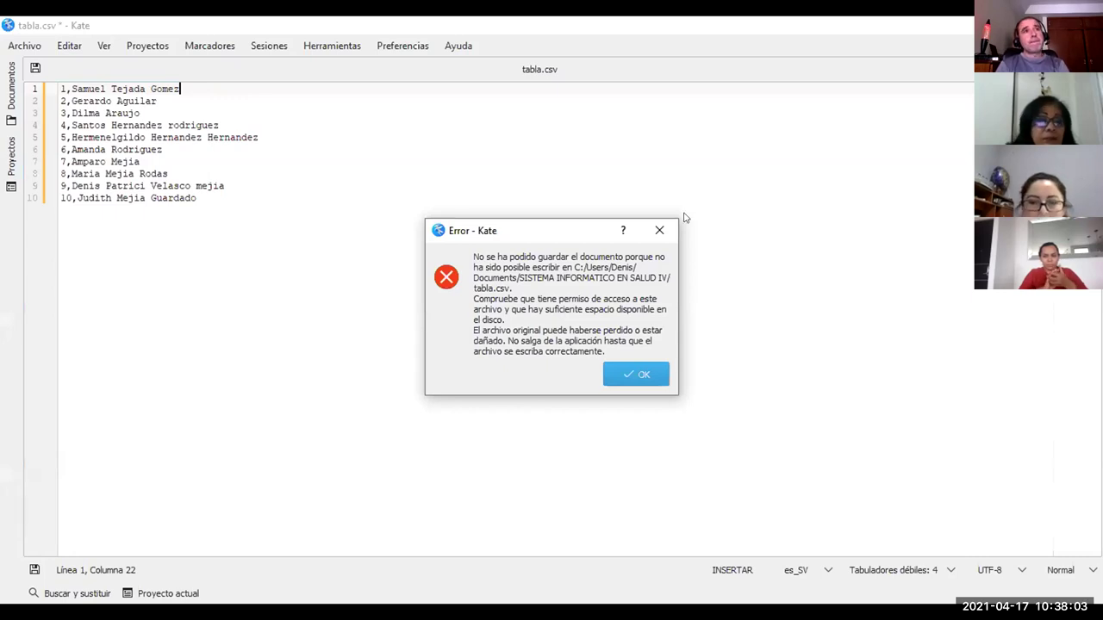
Try to save the list under the name tabla.csv, replacing the existing file, and dismiss the resulting dialog.
click(25, 46)
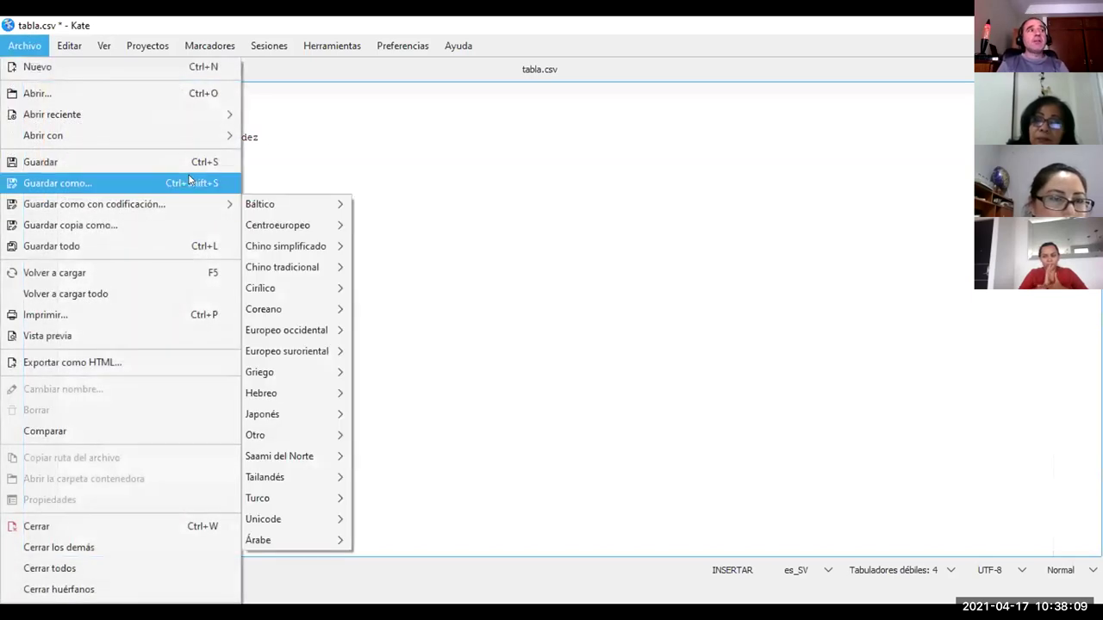
click(190, 181)
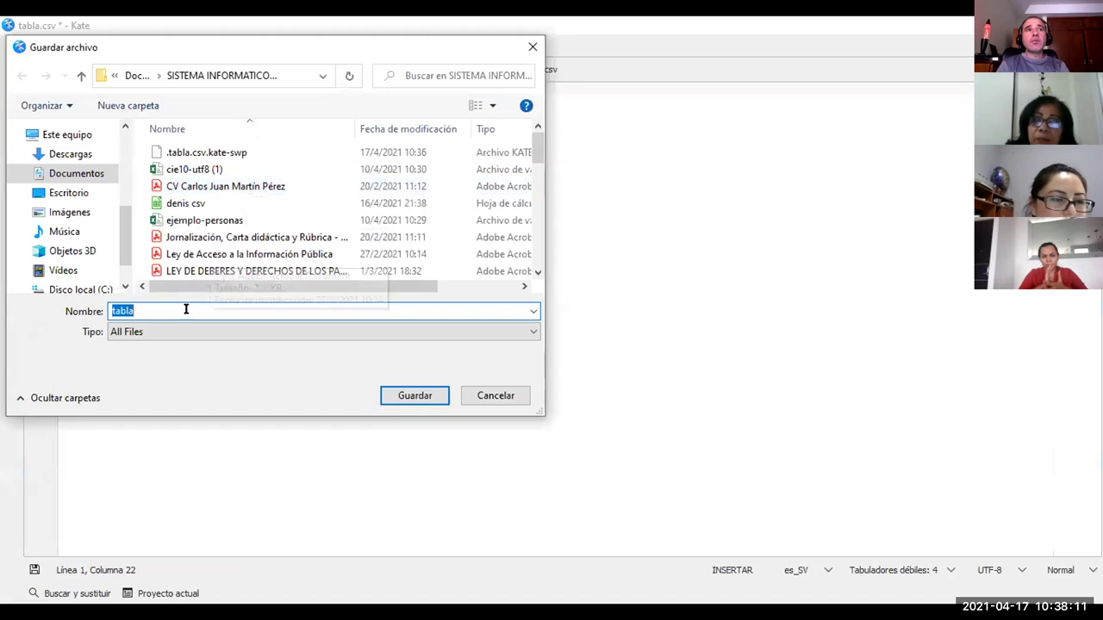
click(185, 308)
text(c)
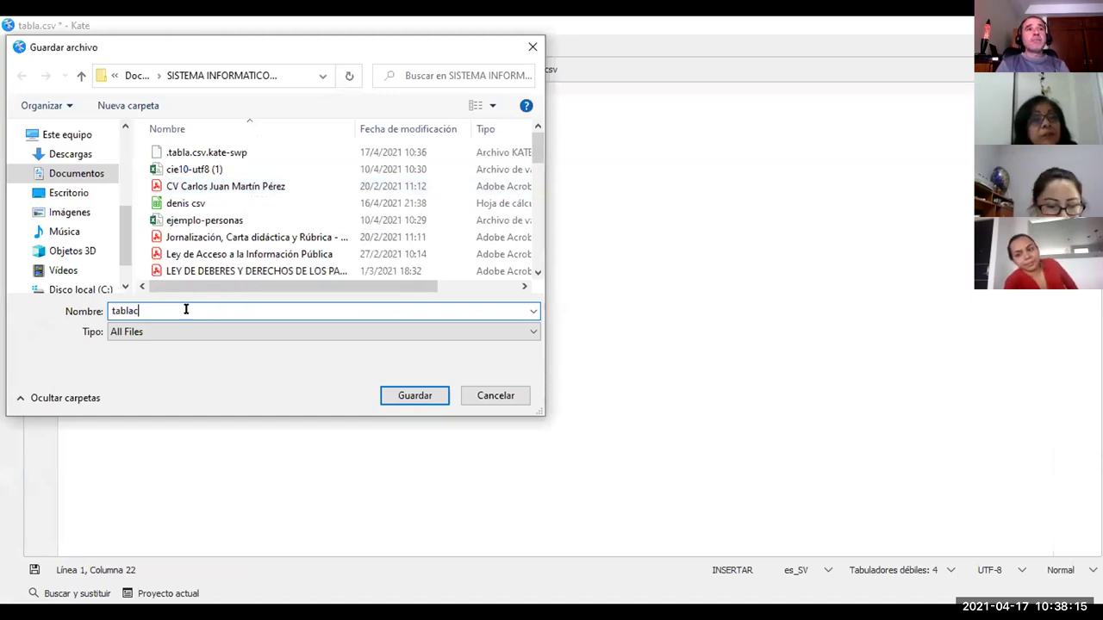
key(BackSpace)
text(.c)
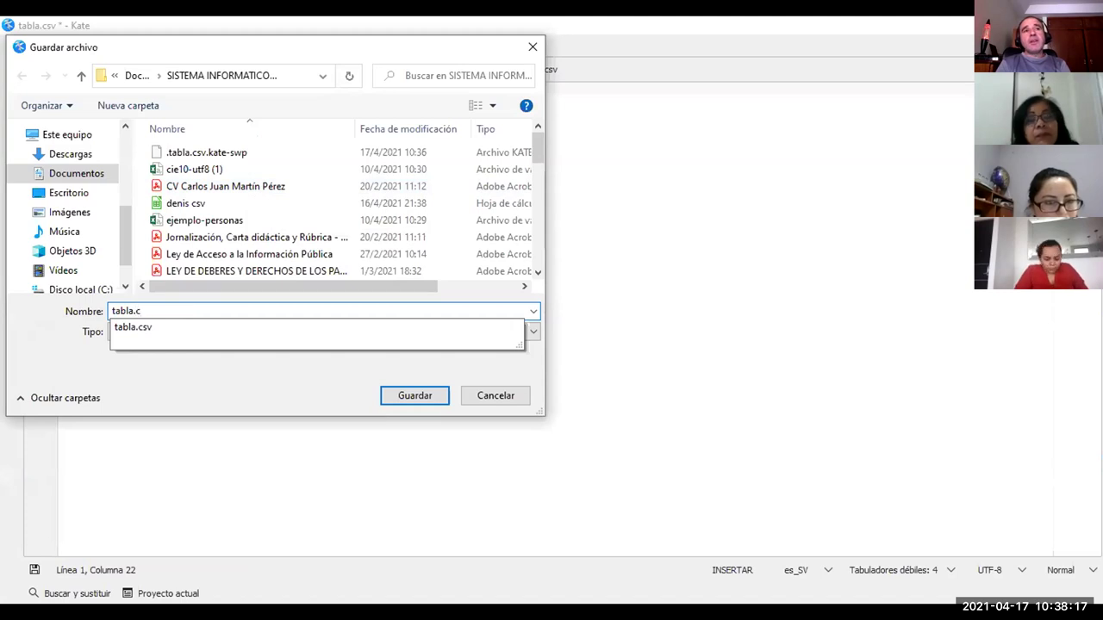
text(sv)
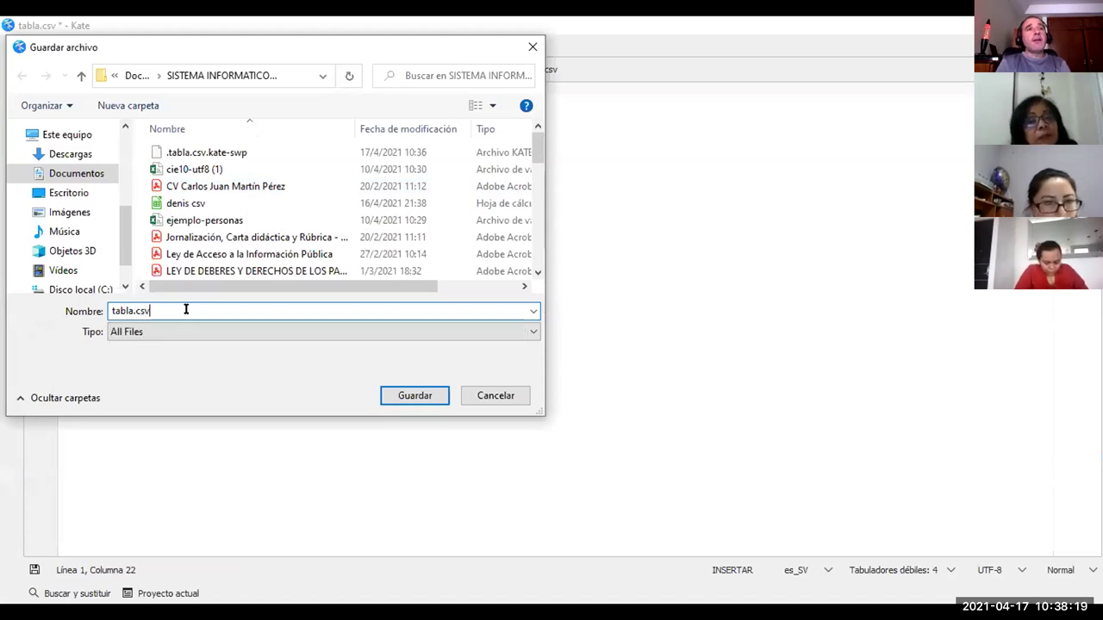
click(417, 397)
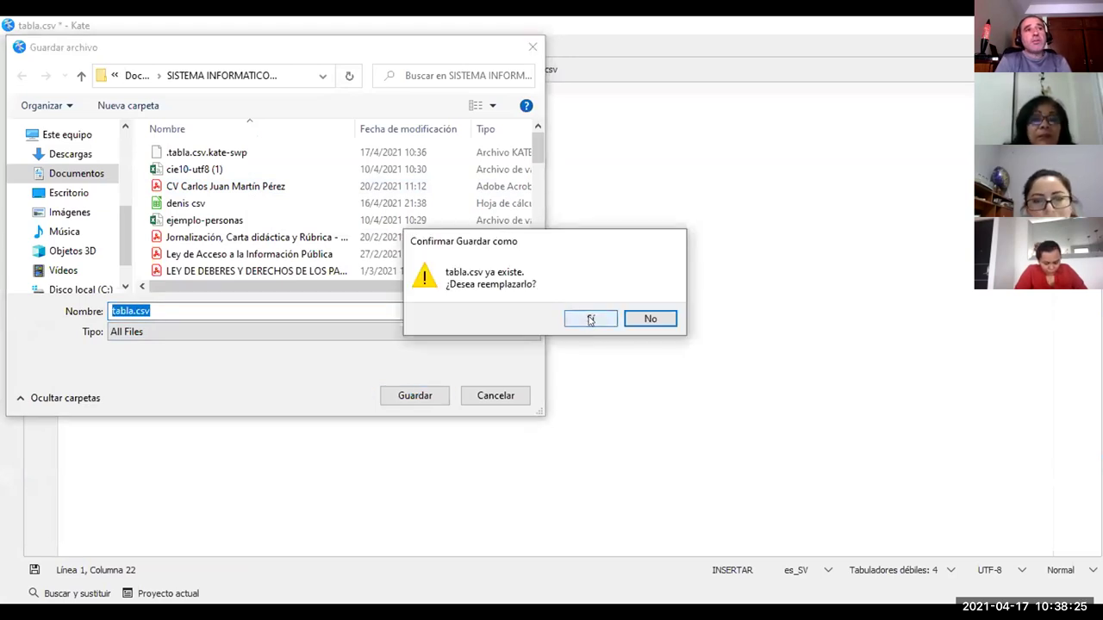
click(591, 320)
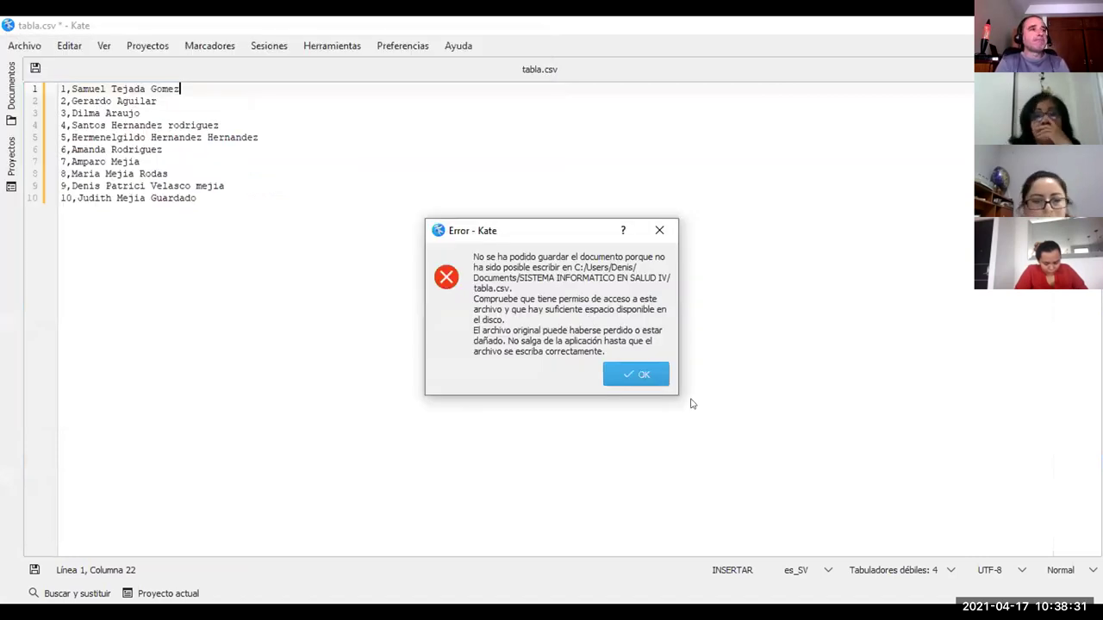
click(658, 231)
Save the numbered list under the new file name personas.csv in the same folder.
key(alt)
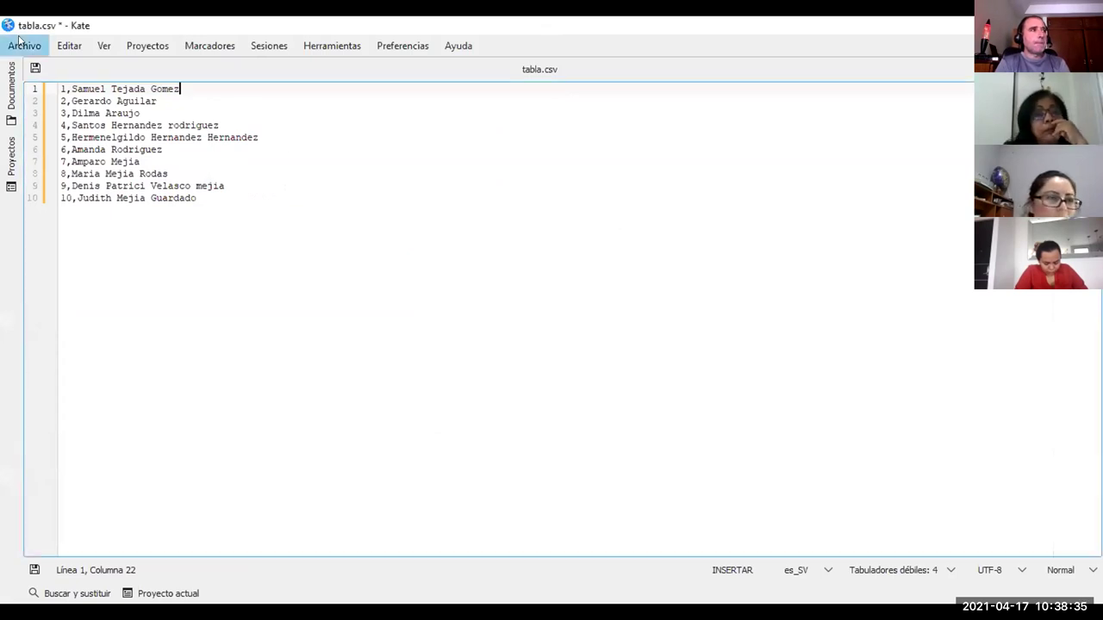
key(Down)
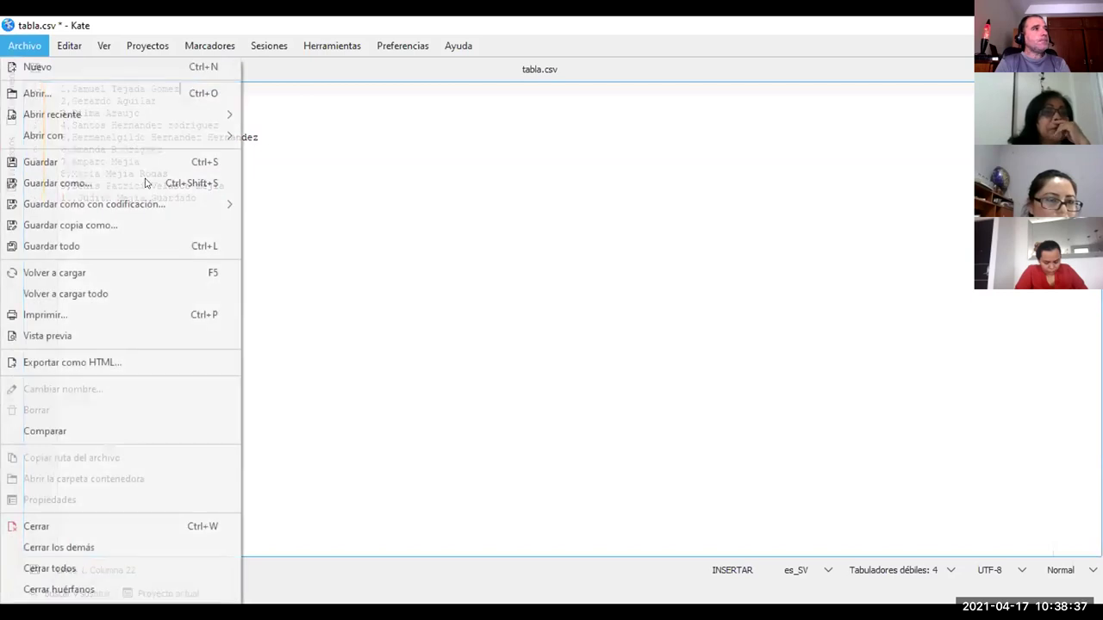
key(Escape)
key(ctrl+shift+s)
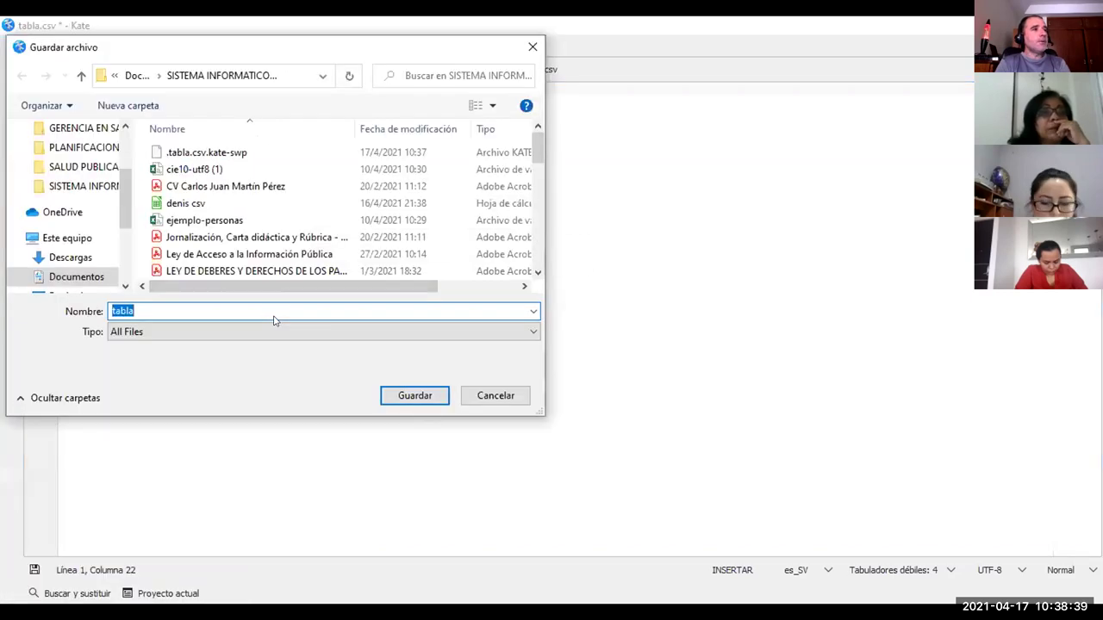
text(personas)
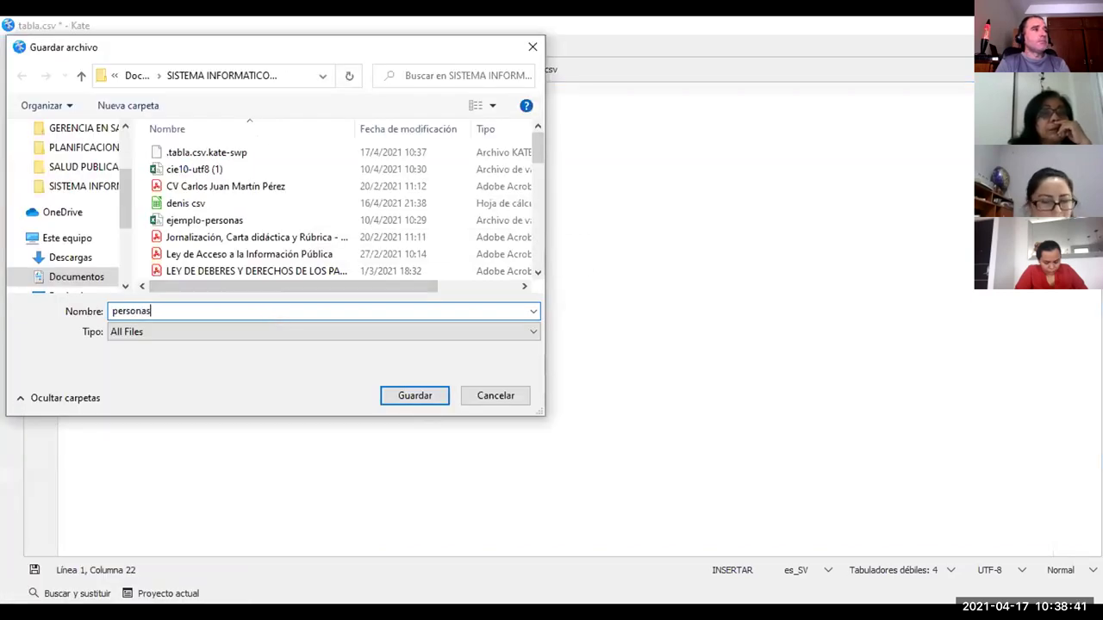
text(.)
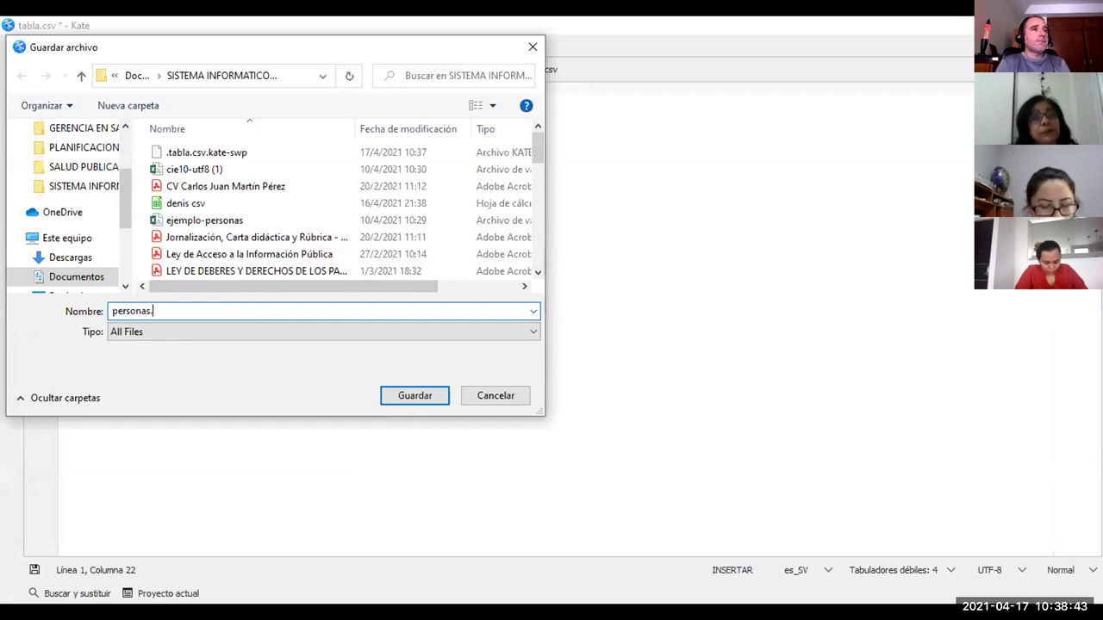
text(csv)
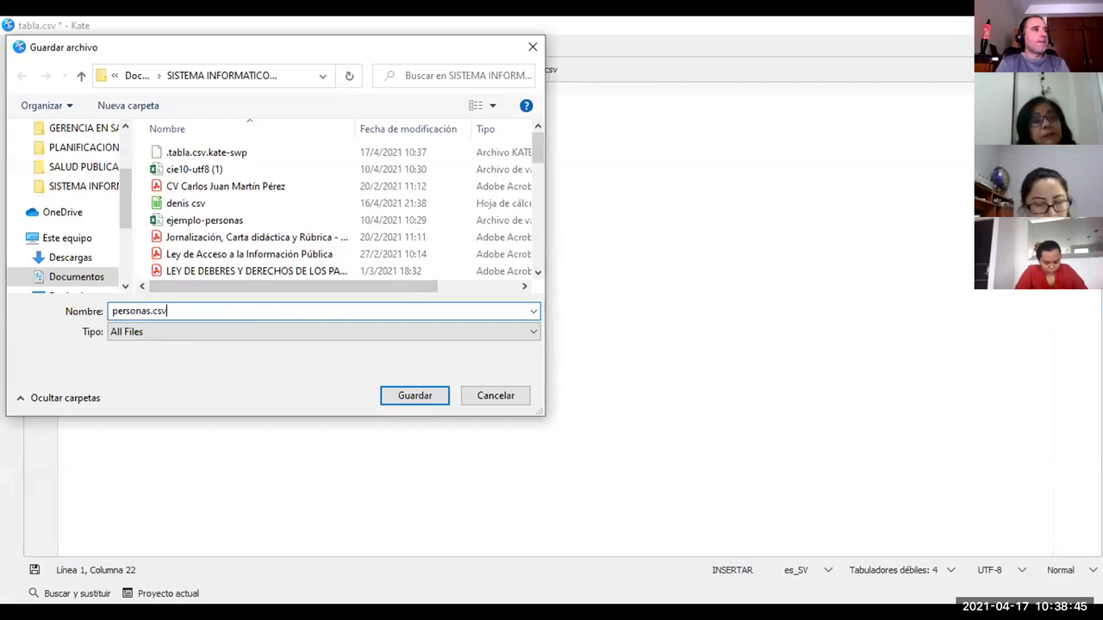
click(420, 390)
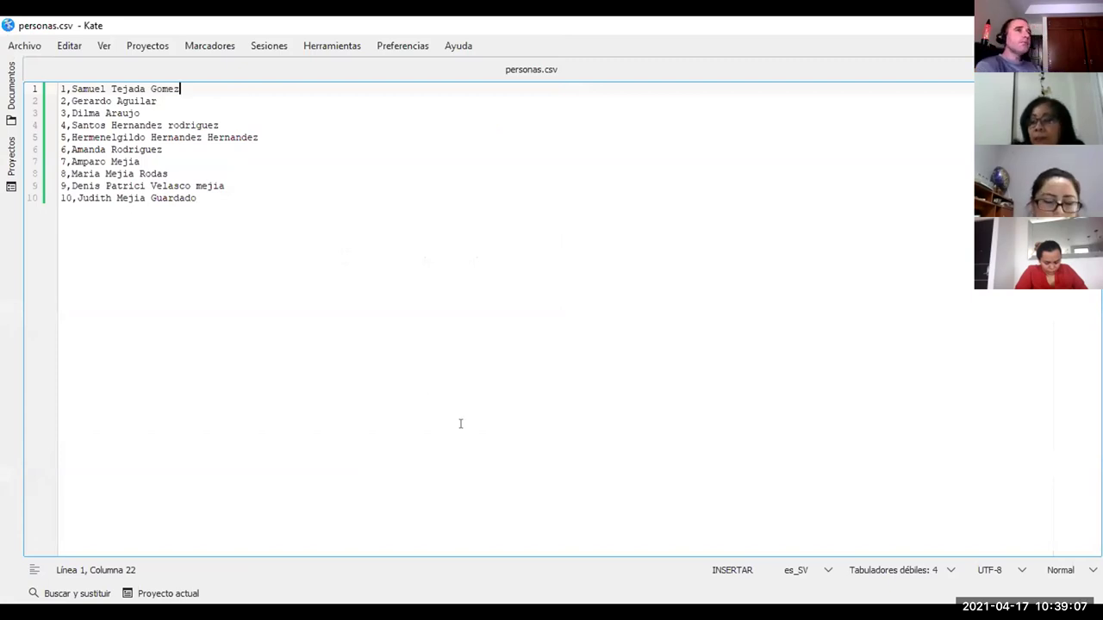
Create a new empty document and enter the text "tabla de telefonos" on its first line.
click(410, 322)
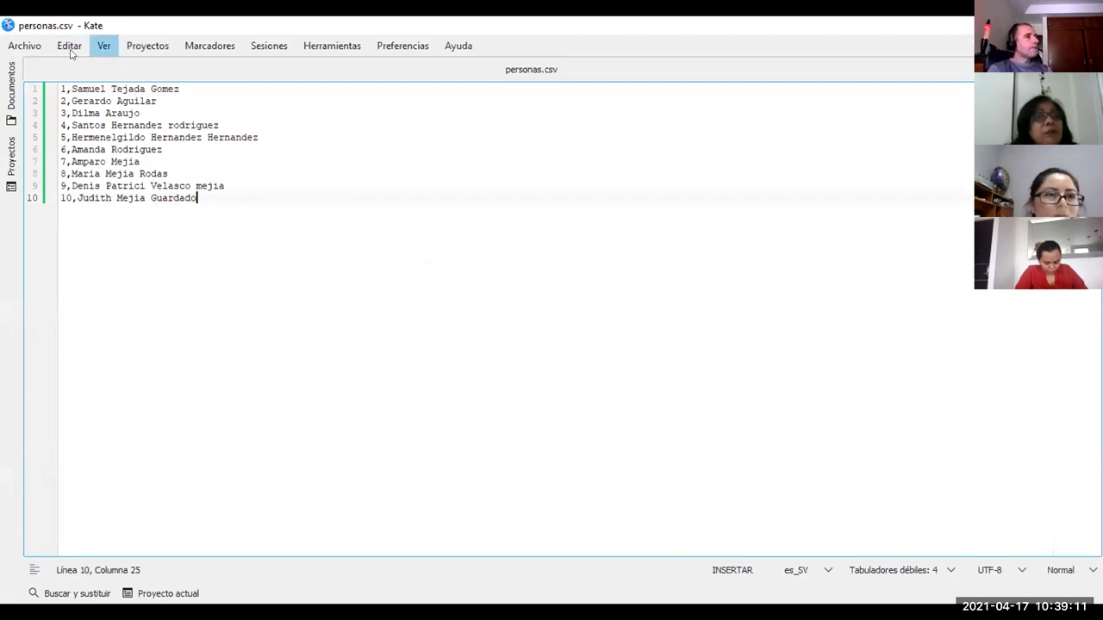
click(29, 49)
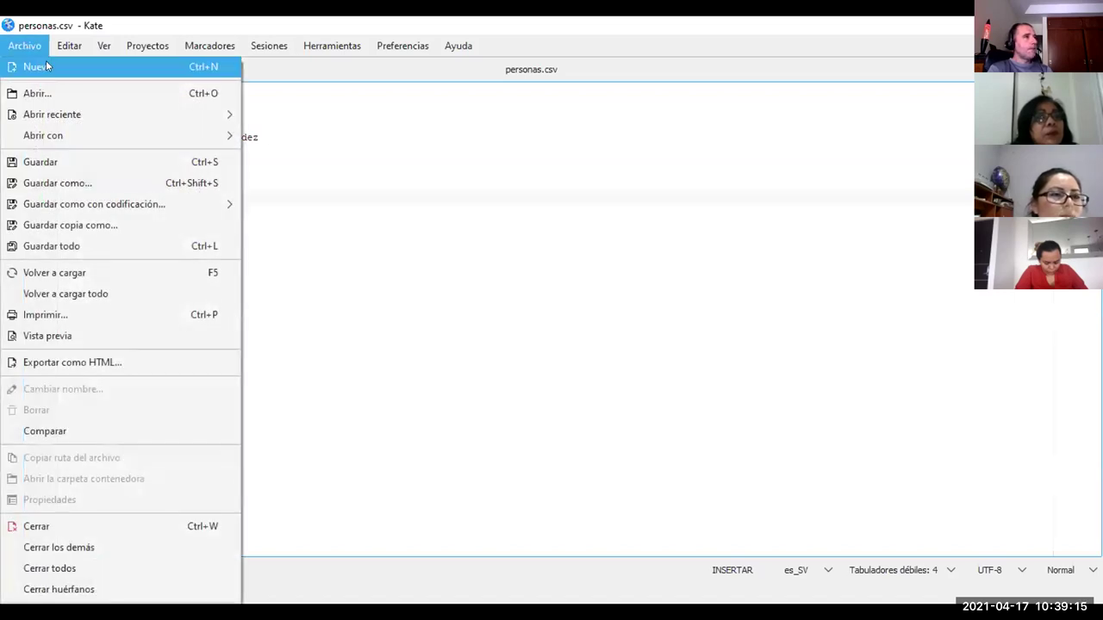
click(46, 66)
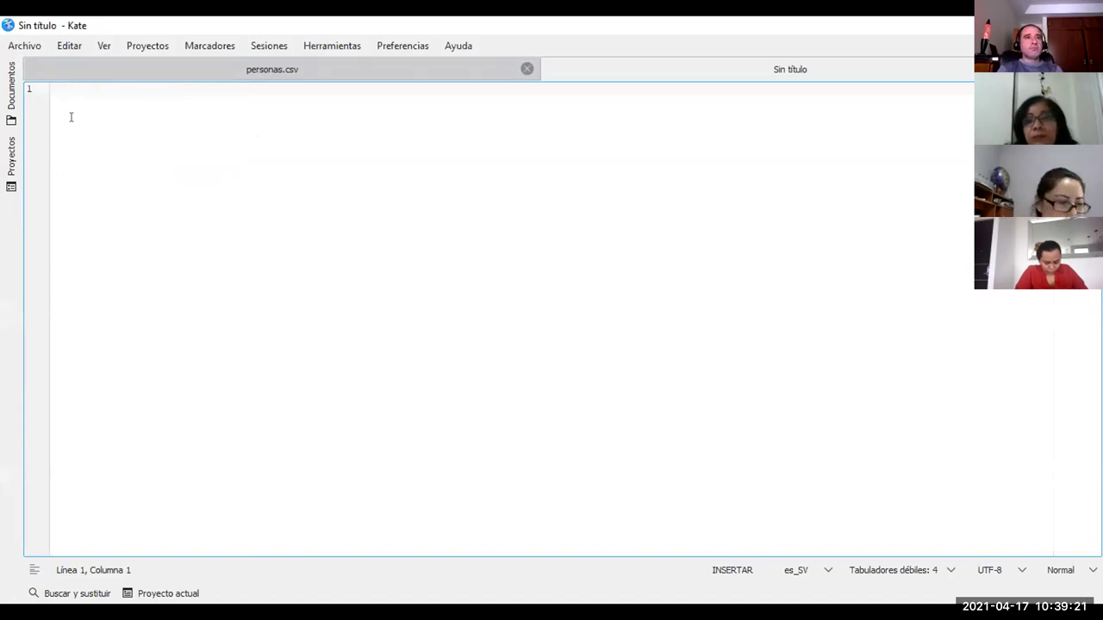
text(t)
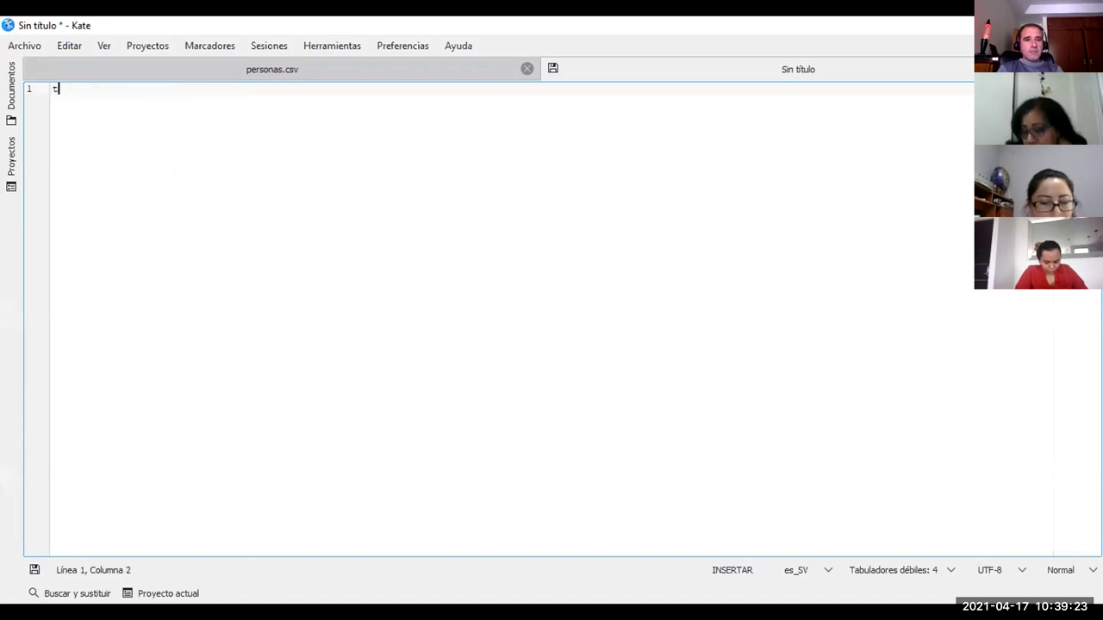
text(abla de t)
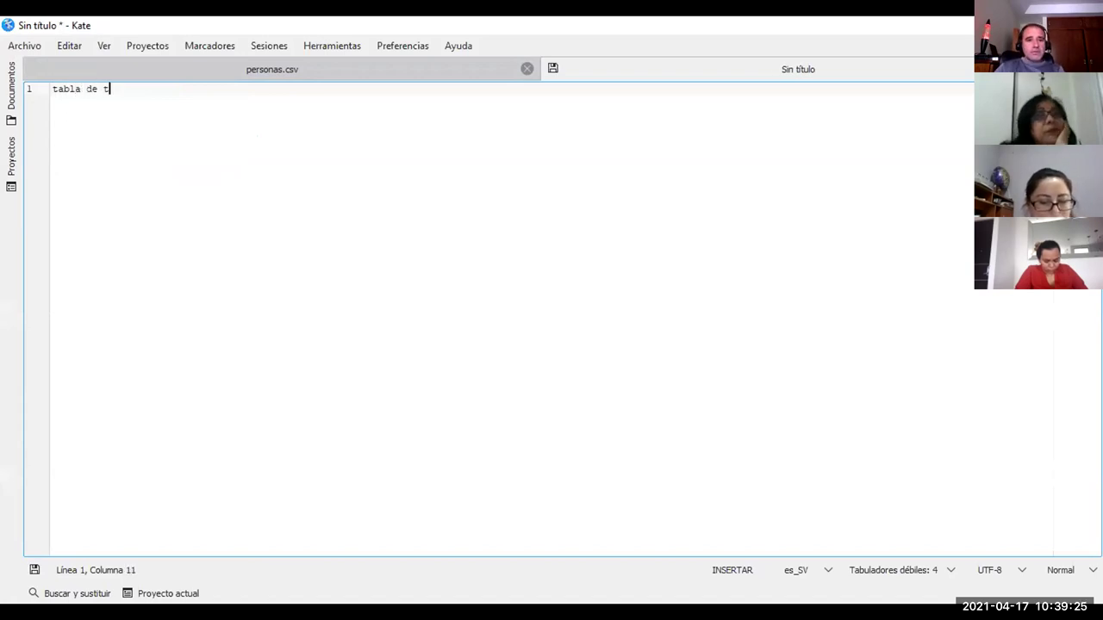
text(elefonos)
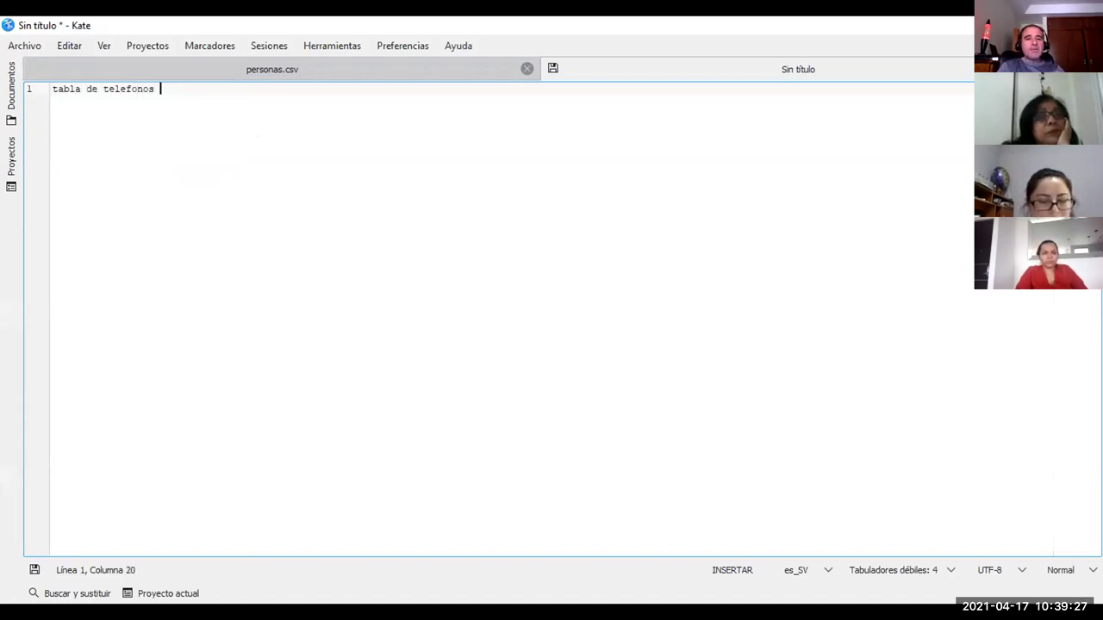
key(BackSpace)
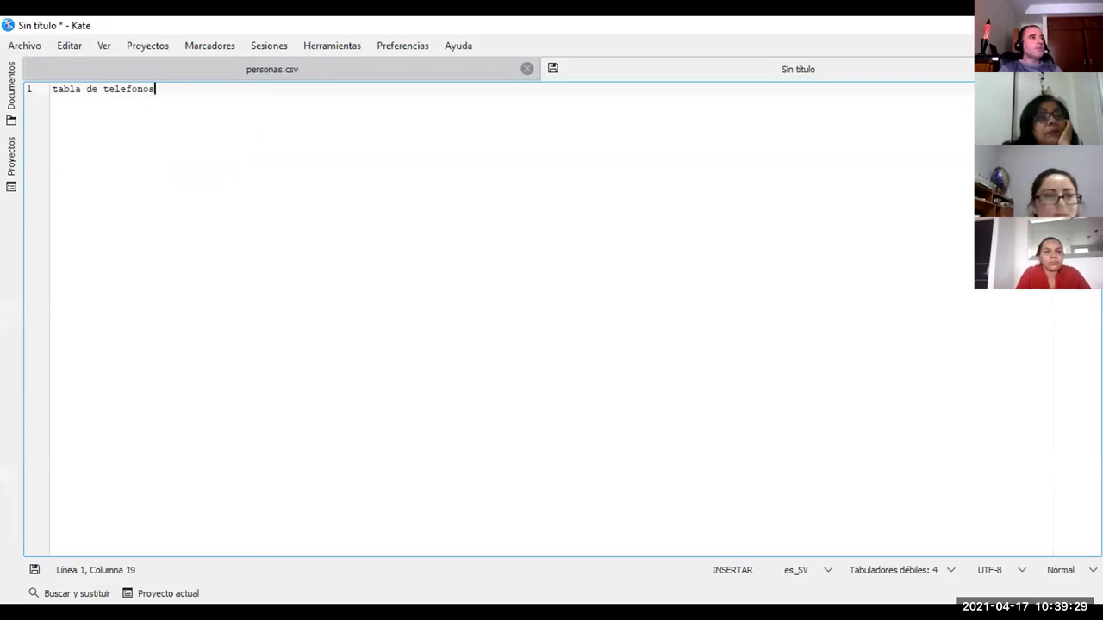
Remove the text "tabla de telefonos" from the first line, leaving an empty line below it.
key(Return)
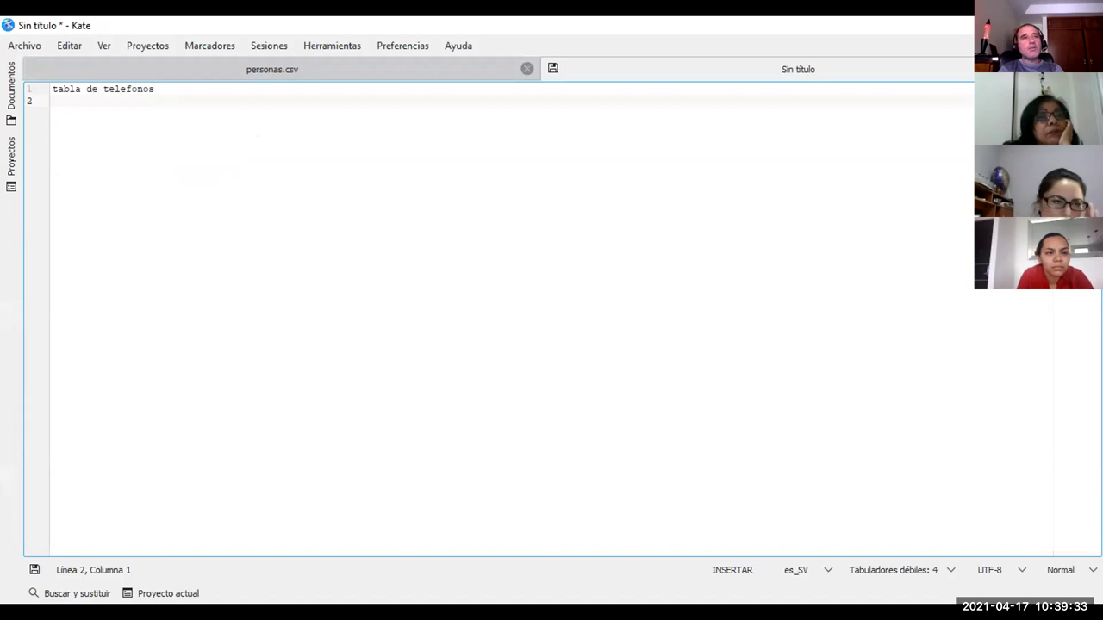
click(153, 88)
key(BackSpace)
key(BackSpace)
key(BackSpace)
key(BackSpace)
key(BackSpace)
key(BackSpace)
key(BackSpace)
key(BackSpace)
key(BackSpace)
key(BackSpace)
key(BackSpace)
key(BackSpace)
key(BackSpace)
key(BackSpace)
key(BackSpace)
key(BackSpace)
key(BackSpace)
key(BackSpace)
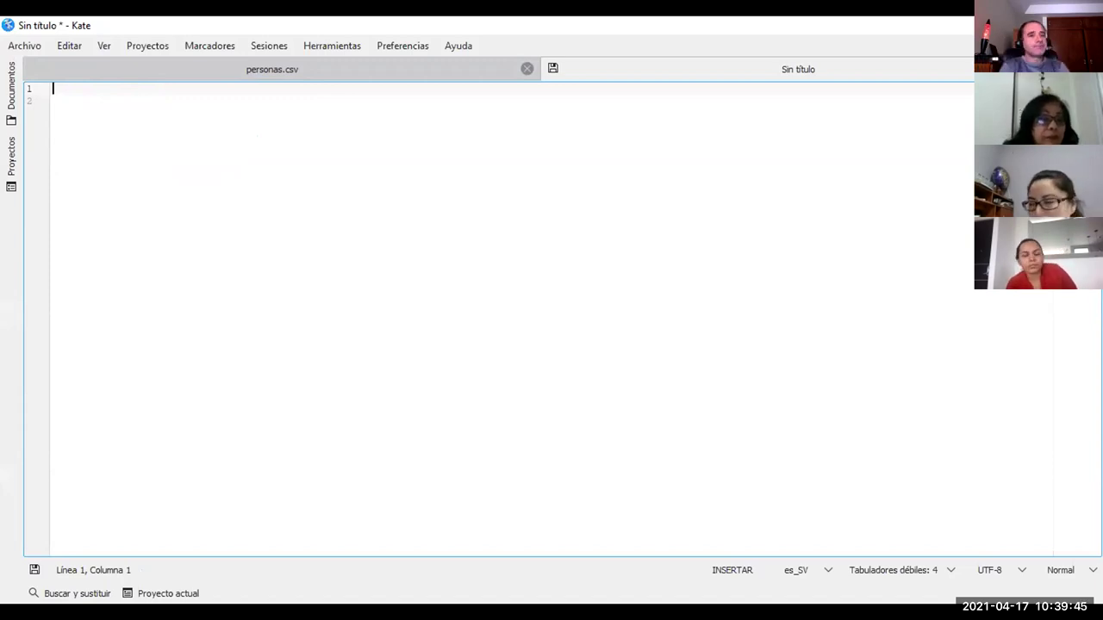
Enter the first two phone numbers on the document's first two lines, one number per line.
text(79)
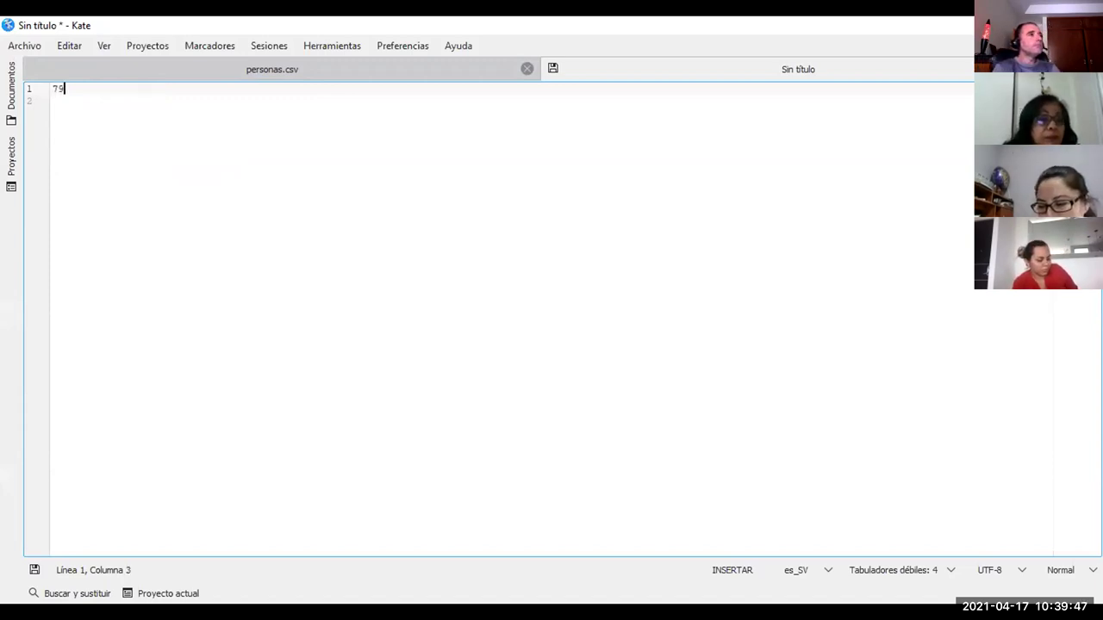
text(103494)
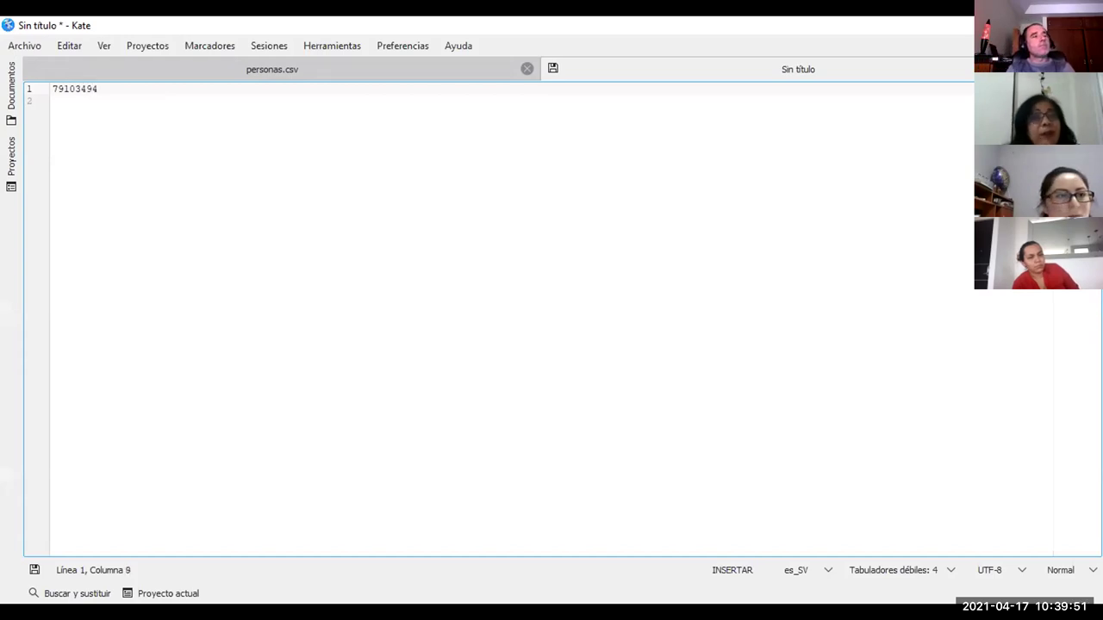
key(Return)
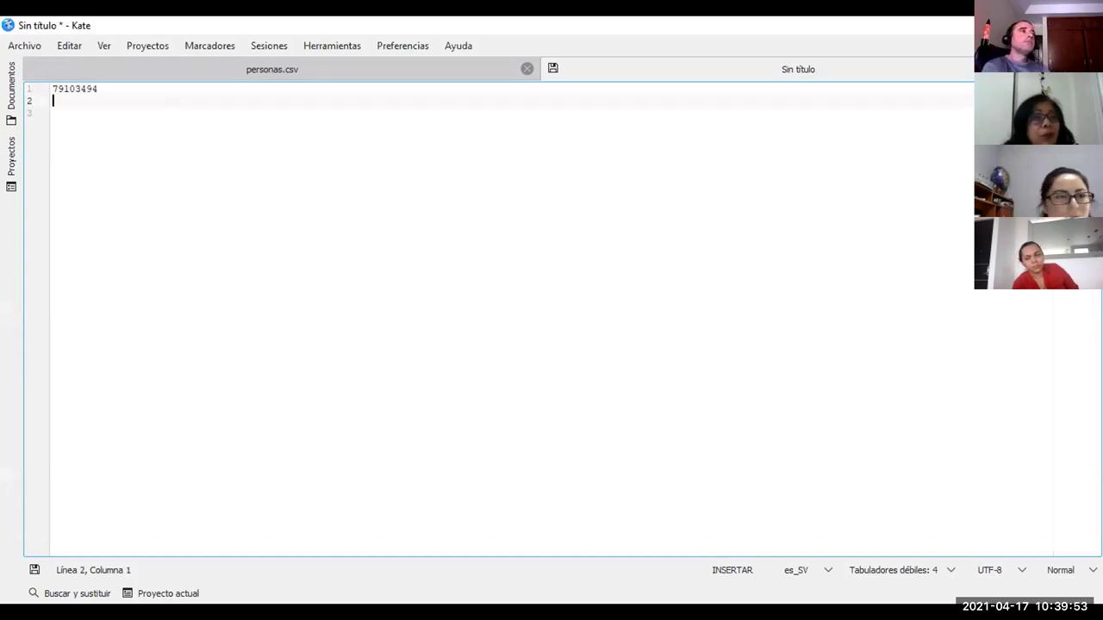
text(75)
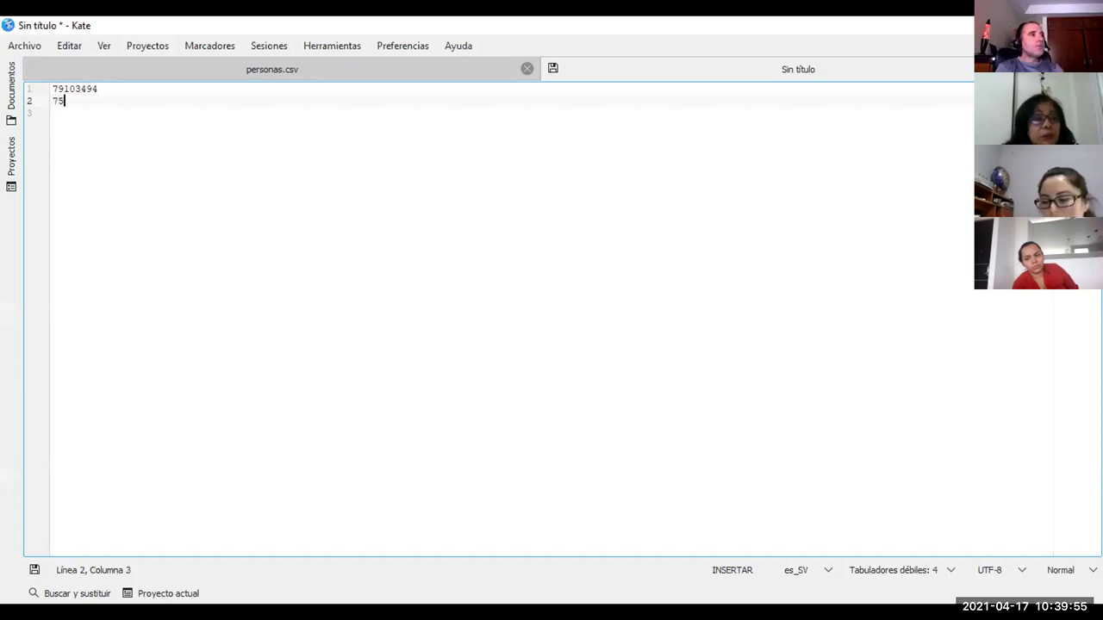
text(482061)
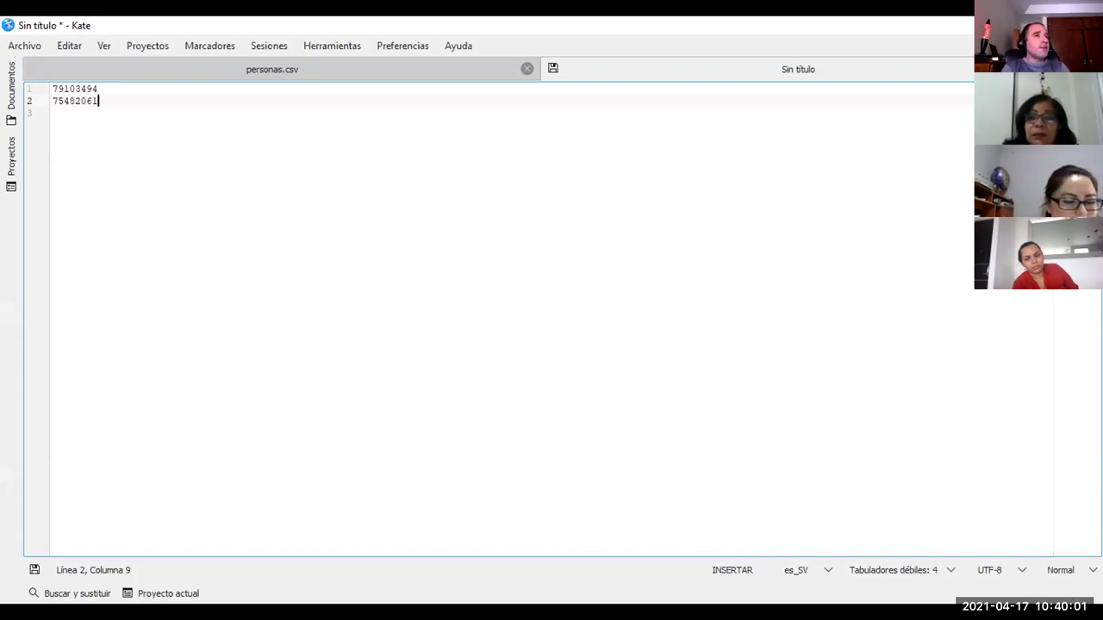
key(Return)
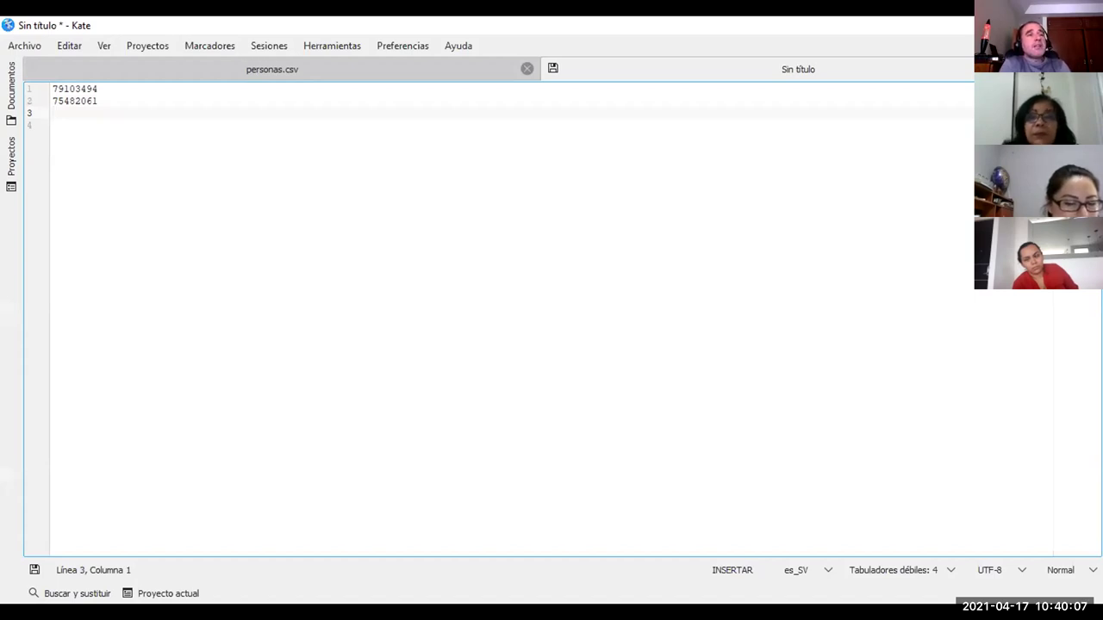
Enter the third and fourth phone numbers on separate lines below the first two.
text(79)
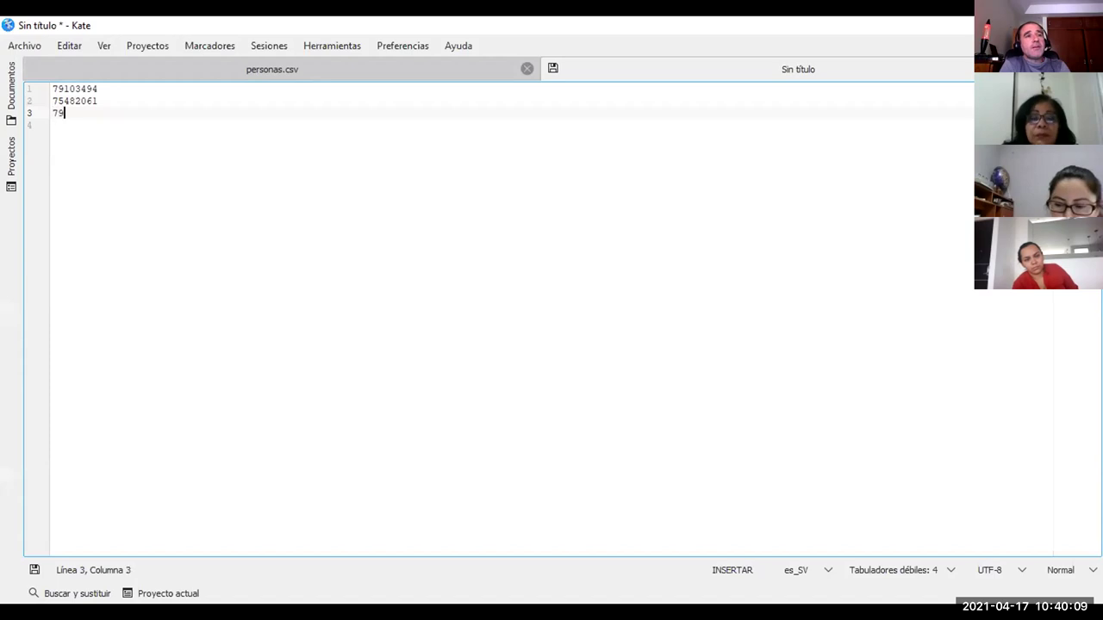
text(2595)
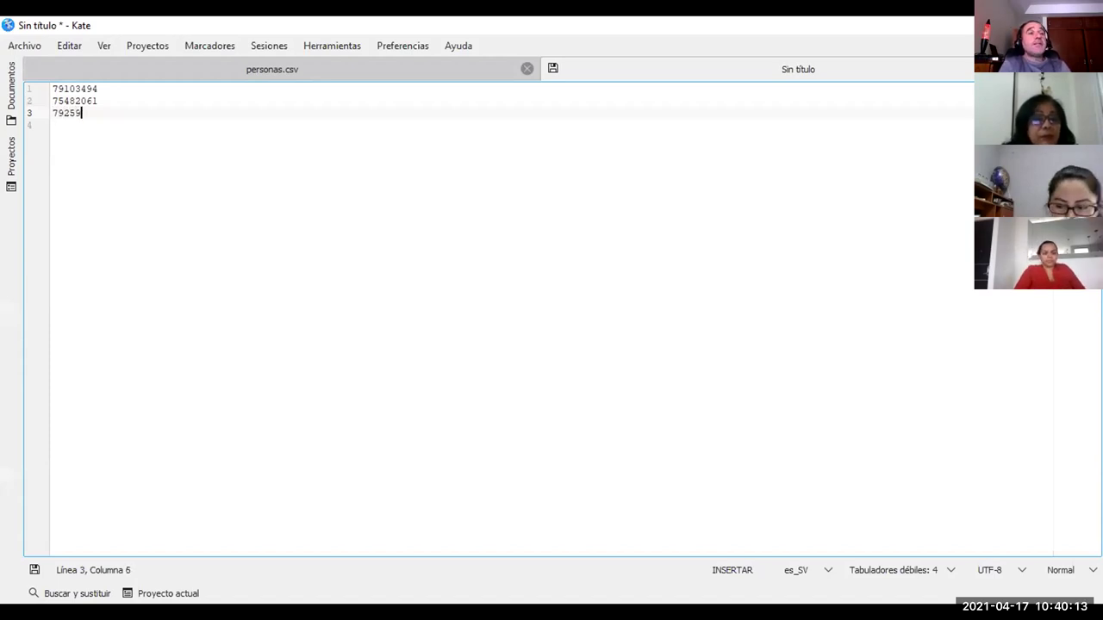
text(94)
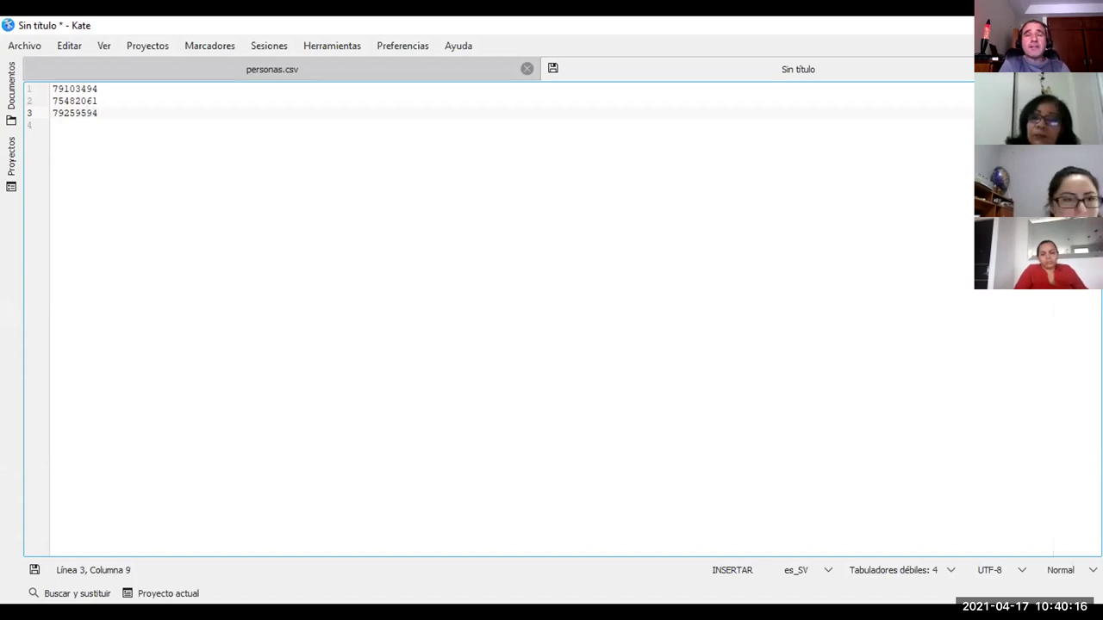
key(Return)
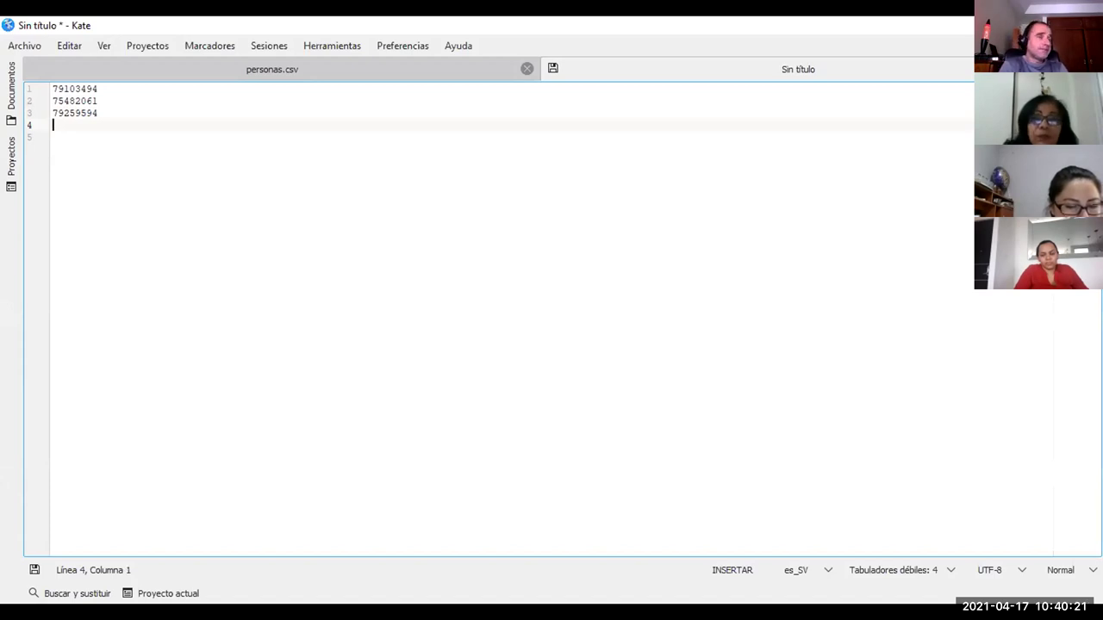
text(78610)
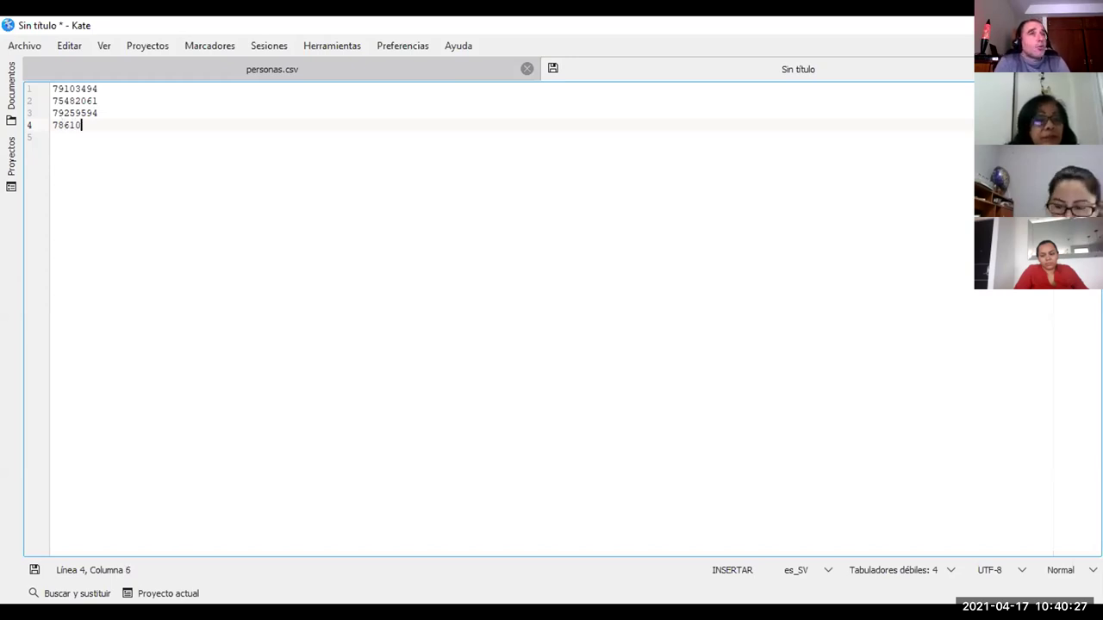
text(127)
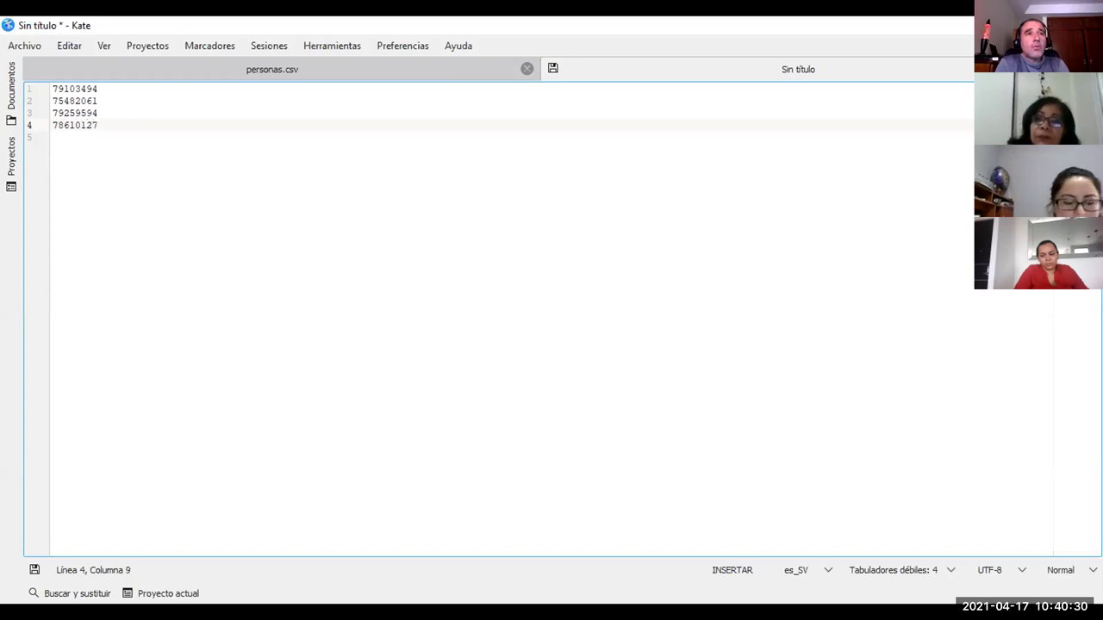
key(Return)
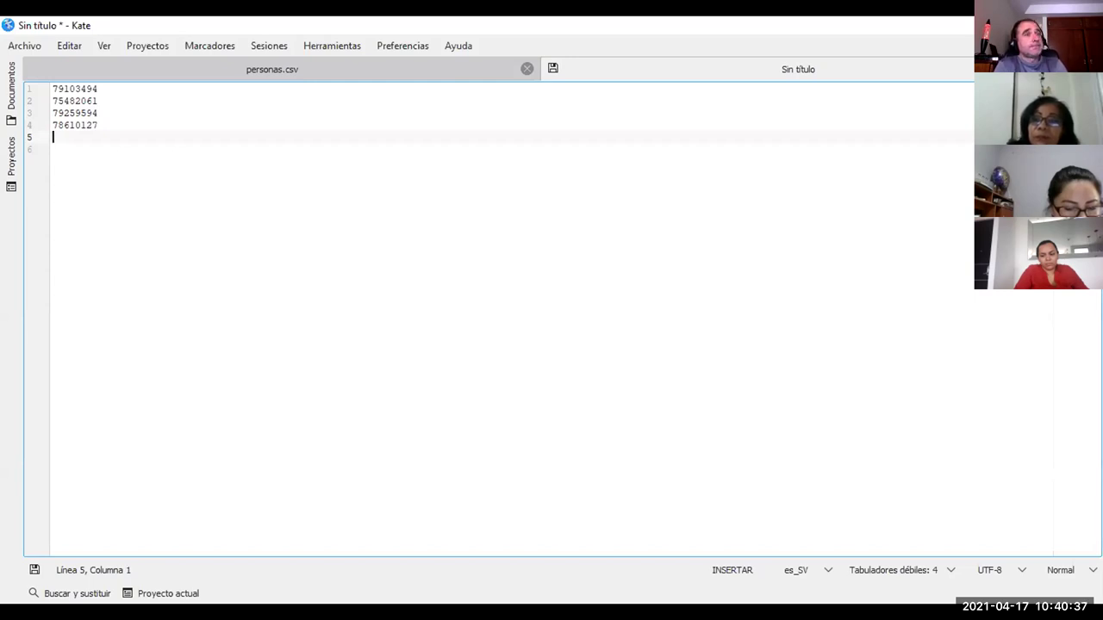
Enter the fifth phone number on line 5 and end the line.
text(7)
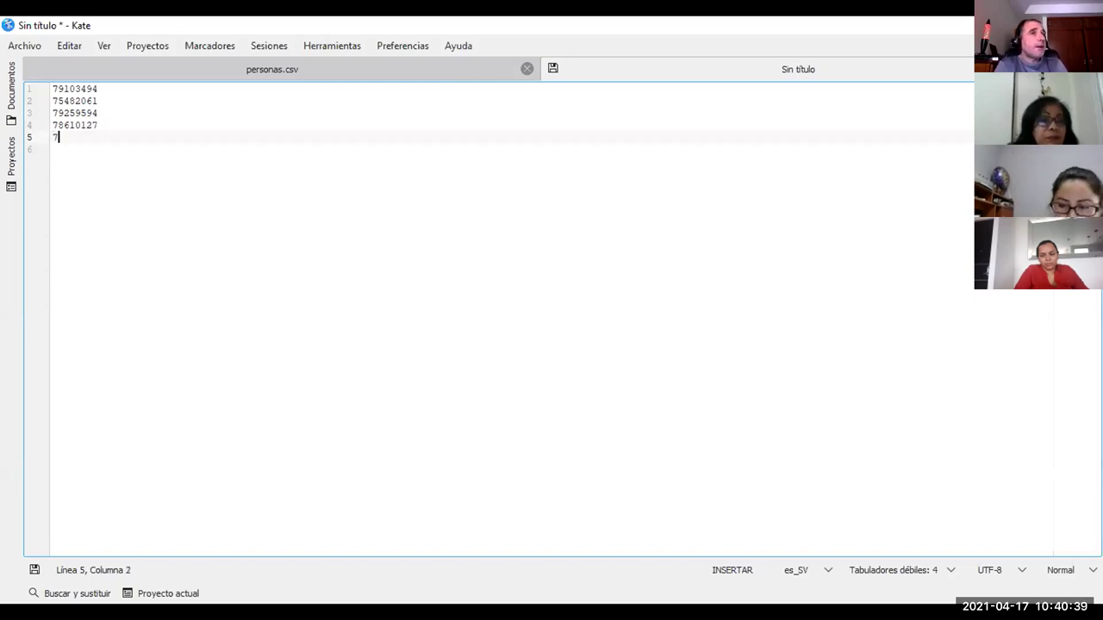
text(66)
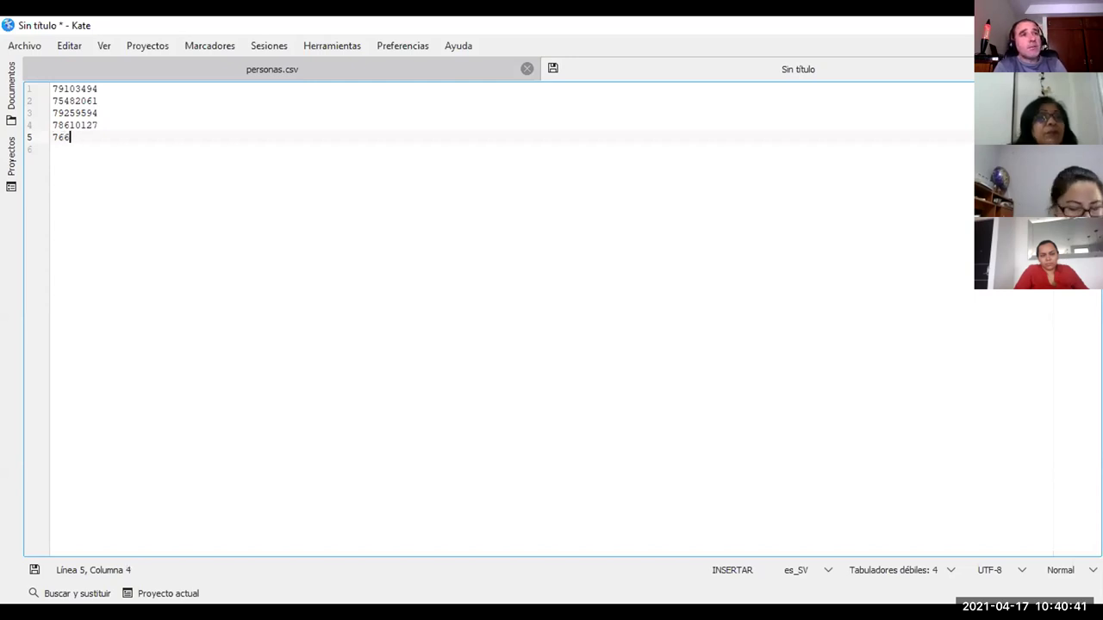
key(BackSpace)
text(00)
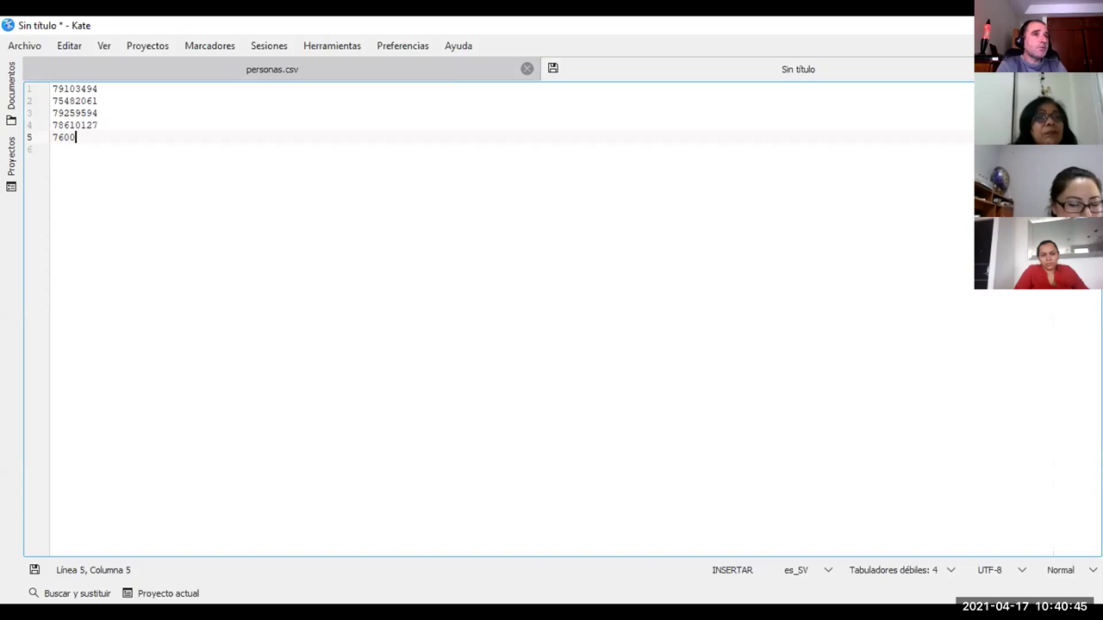
text(5553)
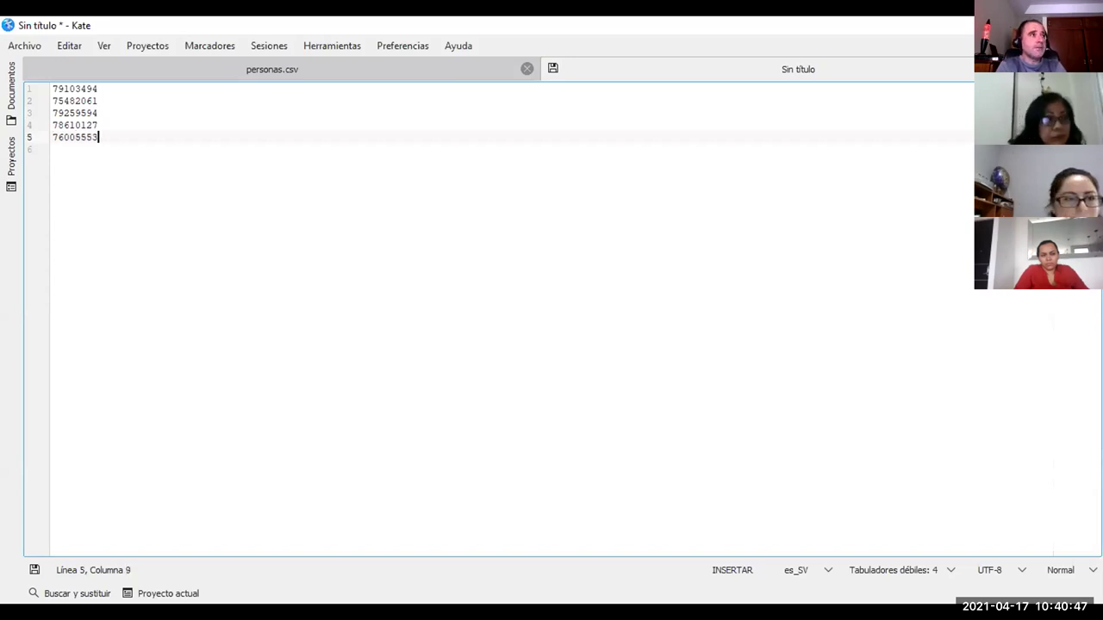
key(Return)
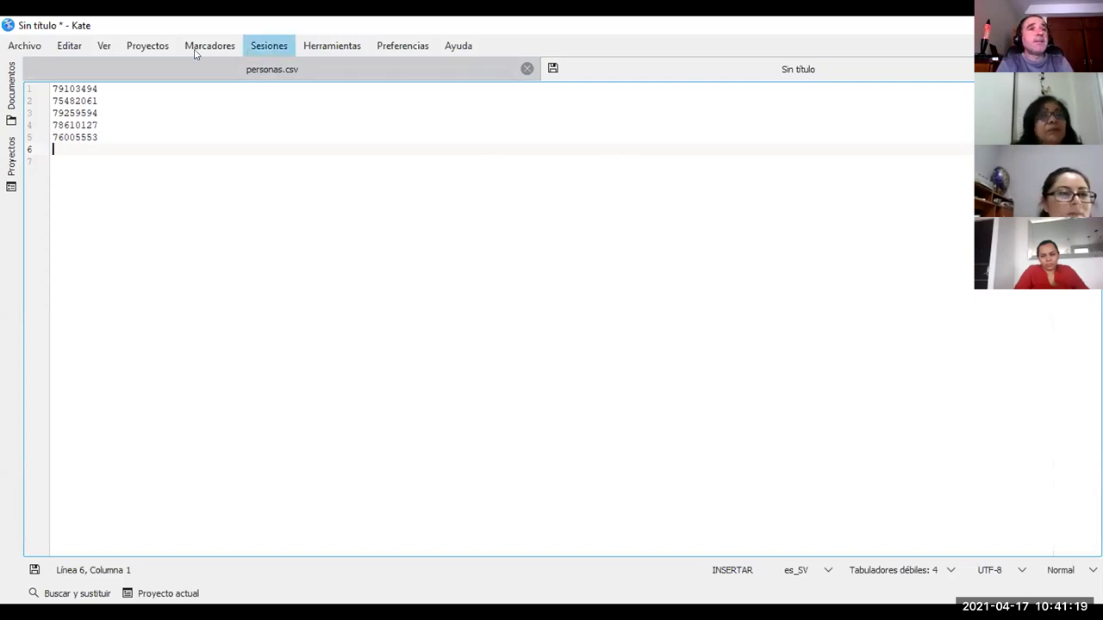
Append a comma and the text "iphone," without spaces after the phone number on the first line.
click(107, 89)
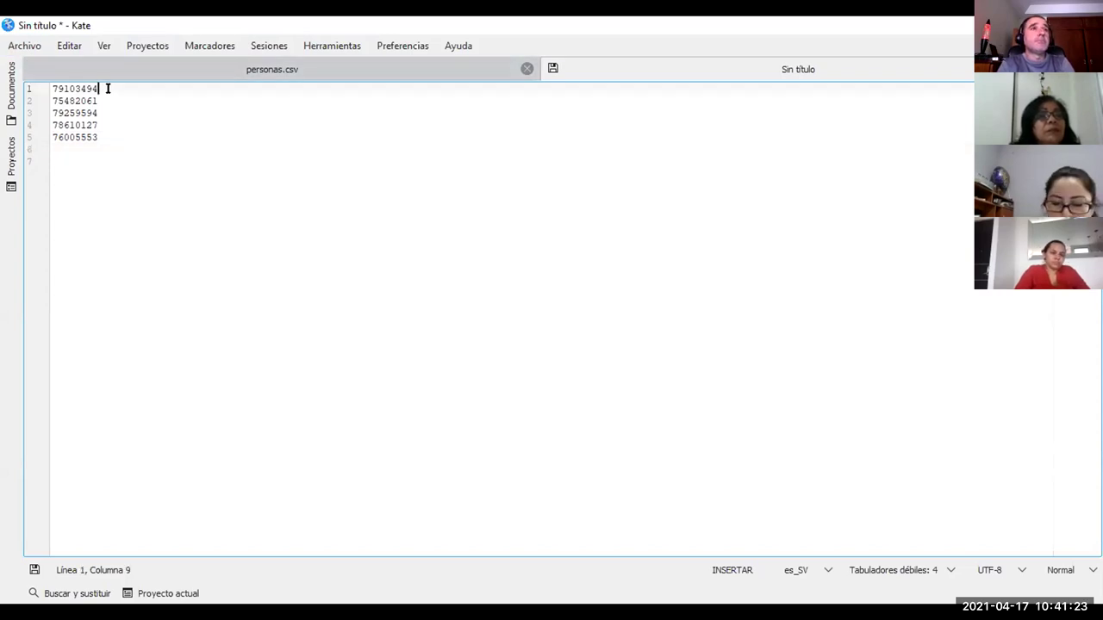
text(,)
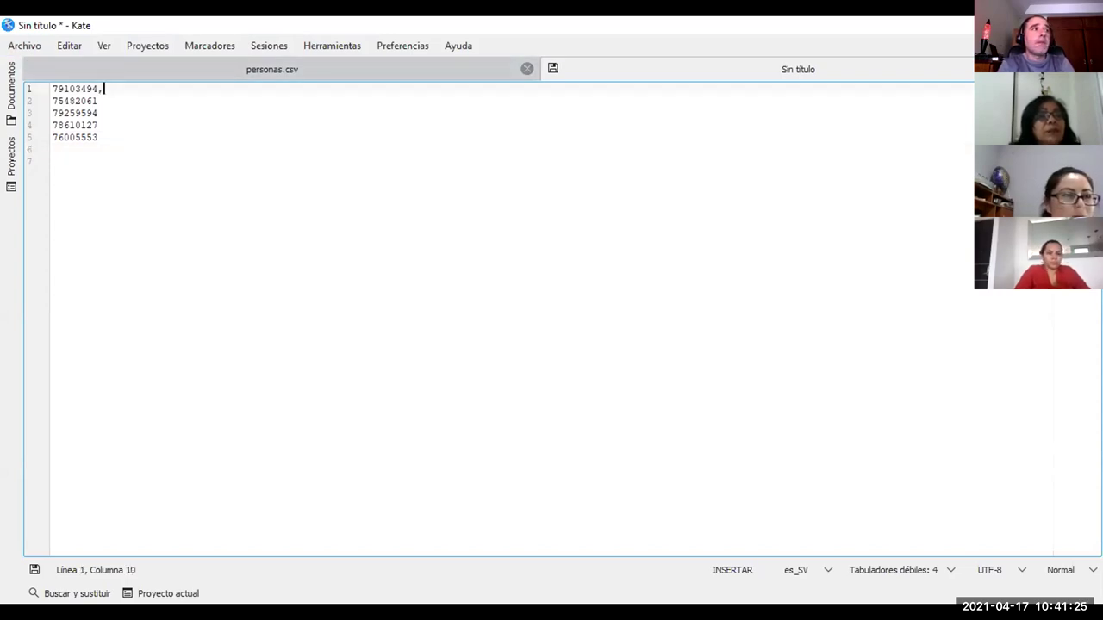
text( a)
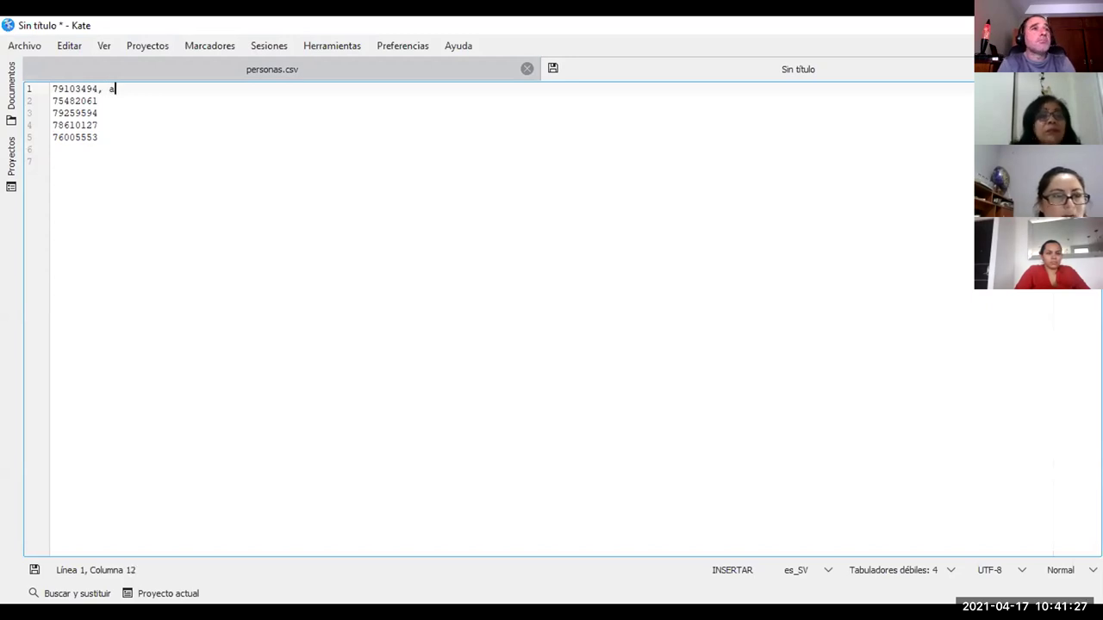
key(BackSpace)
key(BackSpace)
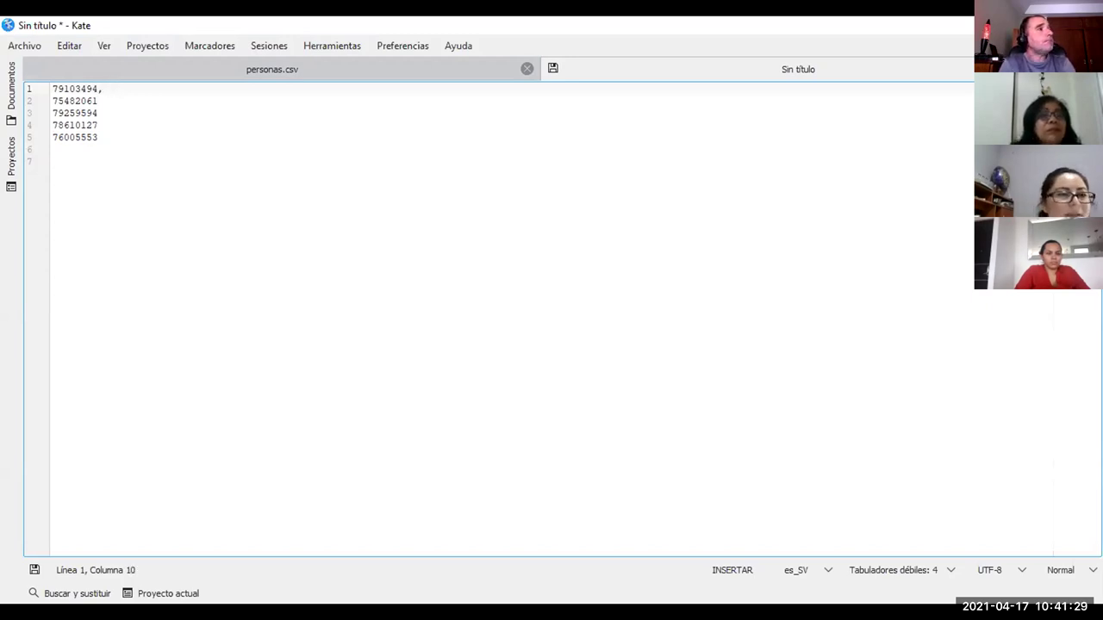
text(a)
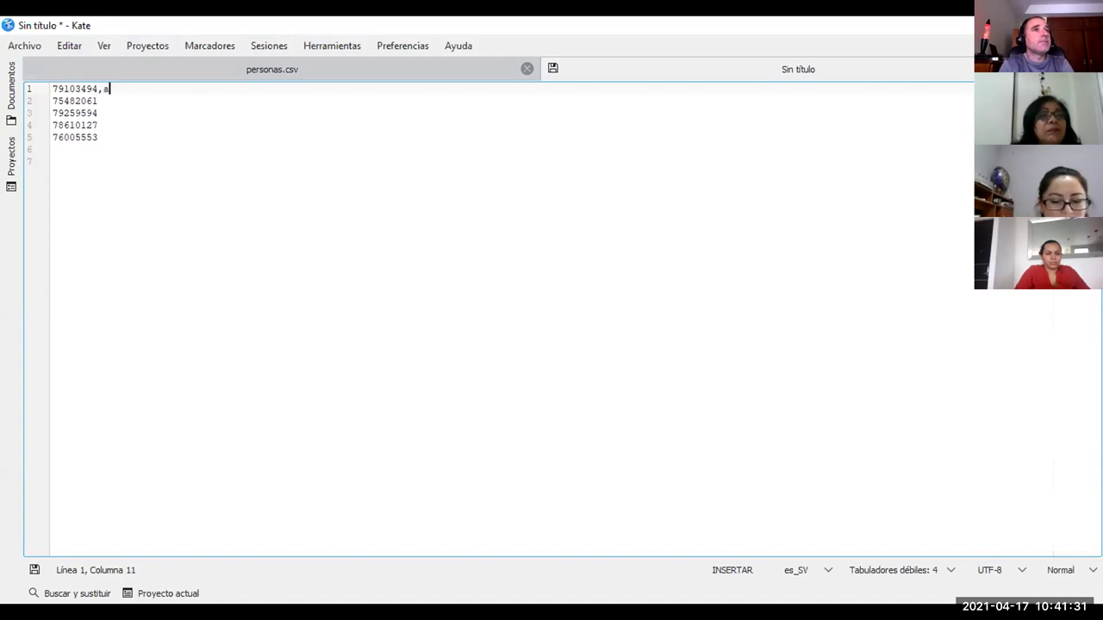
key(BackSpace)
text(iphone)
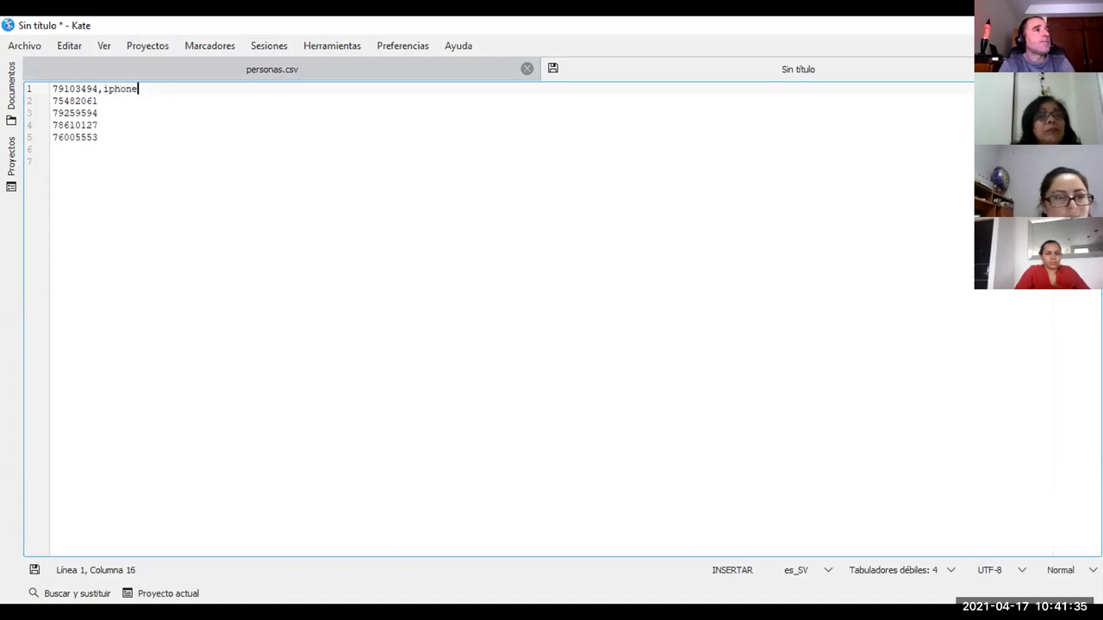
text(,)
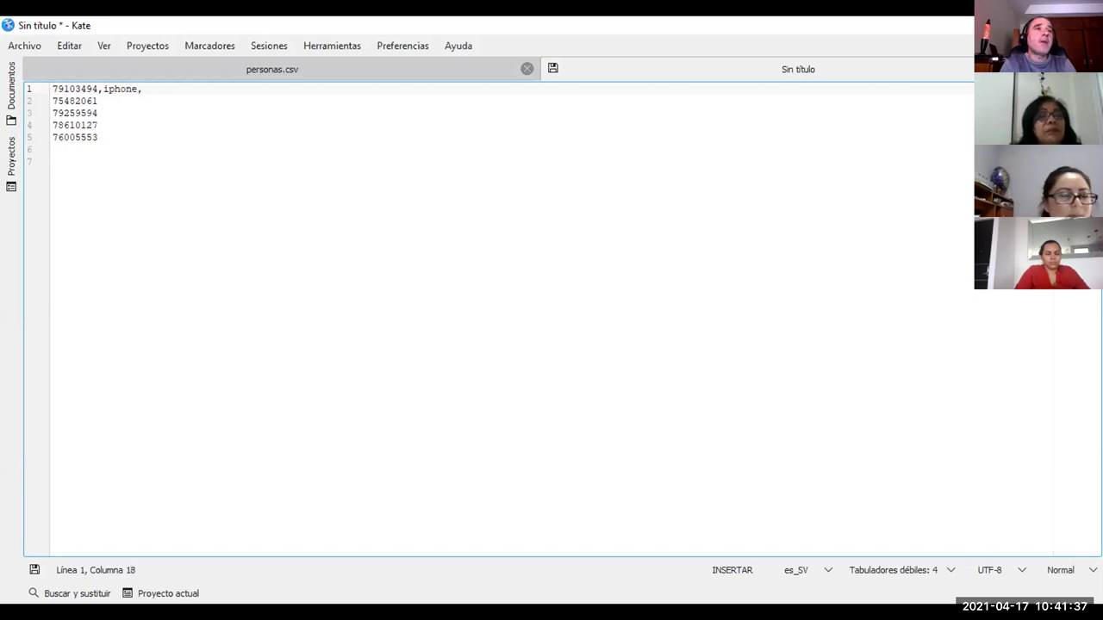
Replace the text "iphone," on the first line with the brand "apple,", keeping the comma after the phone number.
key(BackSpace)
key(BackSpace)
key(BackSpace)
key(BackSpace)
key(BackSpace)
key(BackSpace)
key(BackSpace)
key(BackSpace)
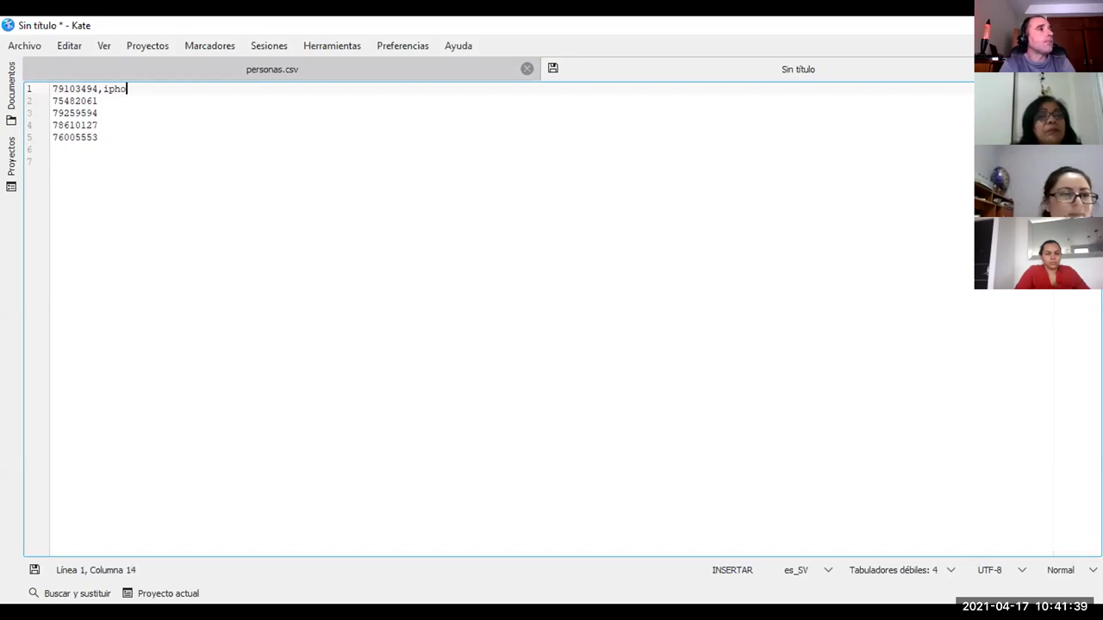
text(app)
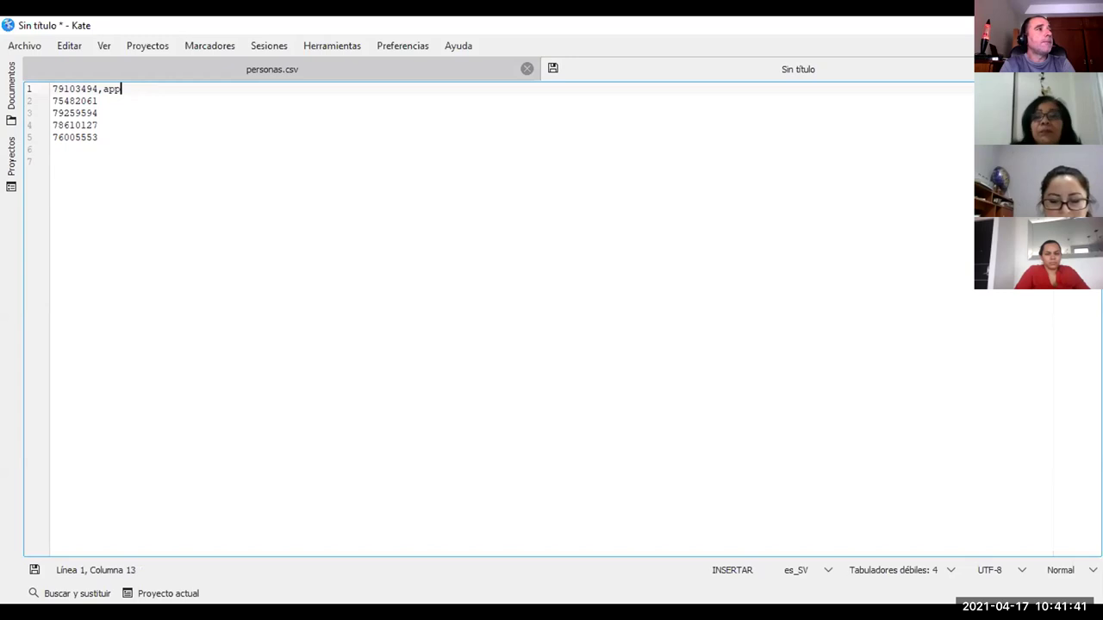
text(le,)
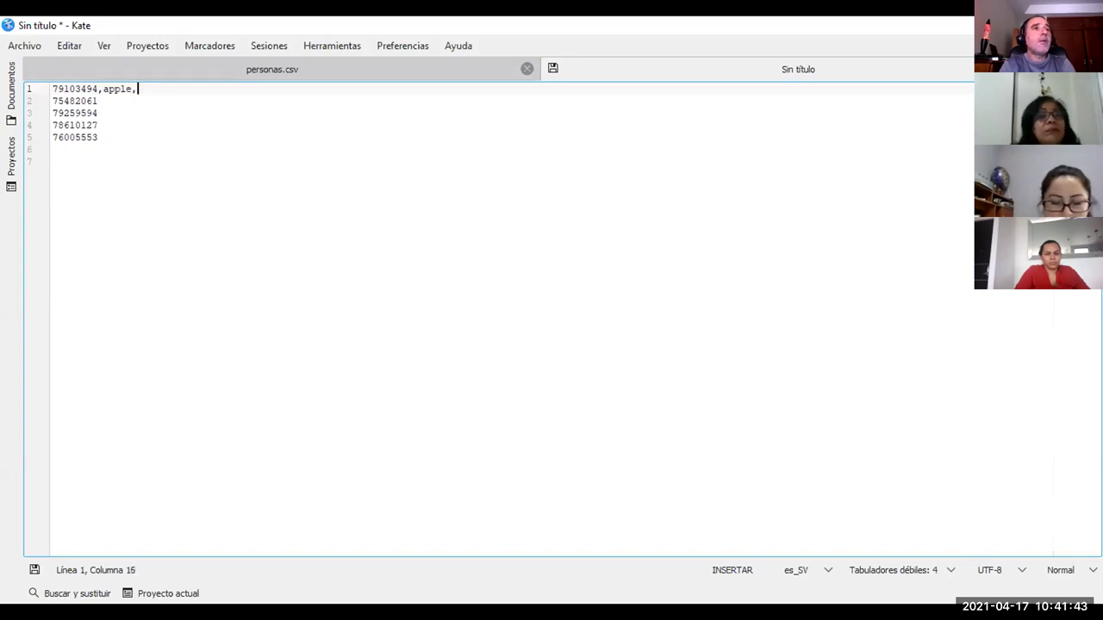
Add the model "iphone 11pro" after the brand at the end of the first line.
text(1)
text(phone)
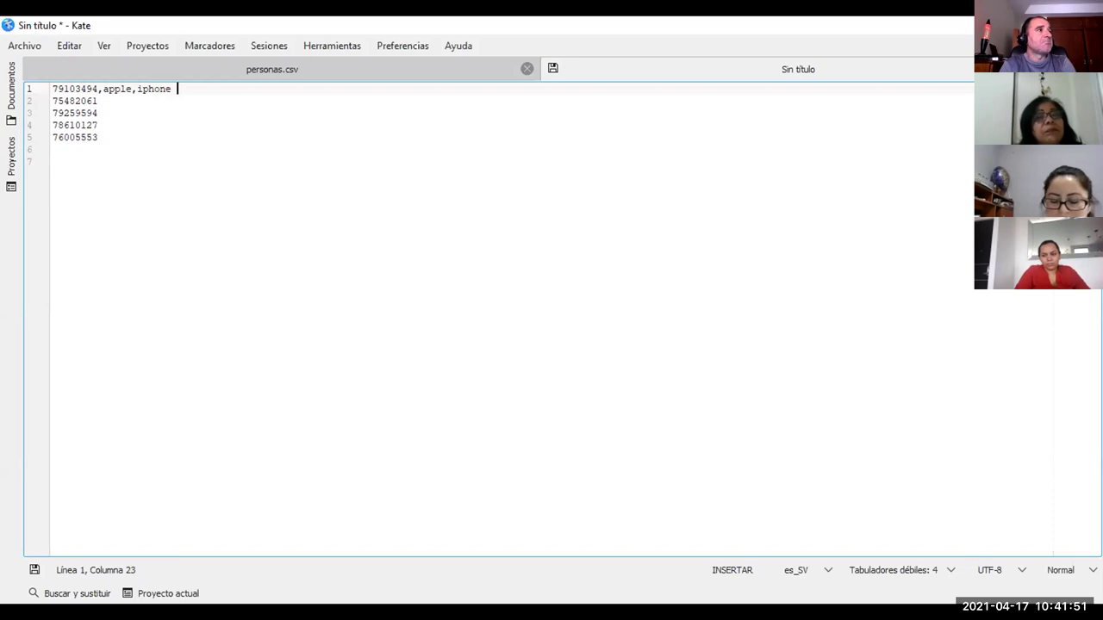
text( 11)
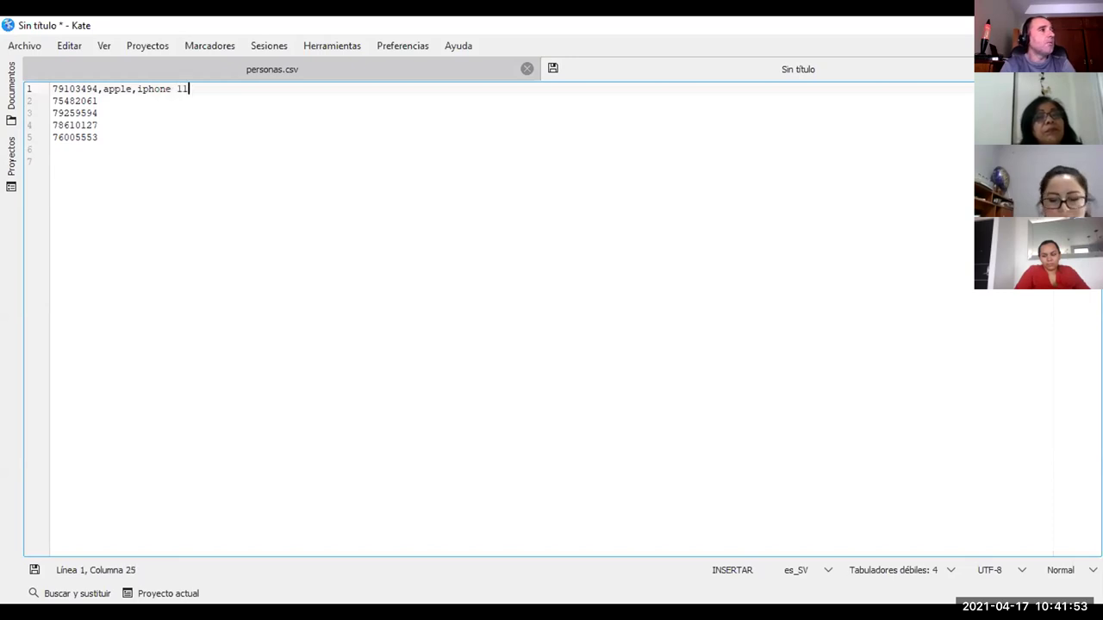
text( p)
key(BackSpace)
key(BackSpace)
text(pro)
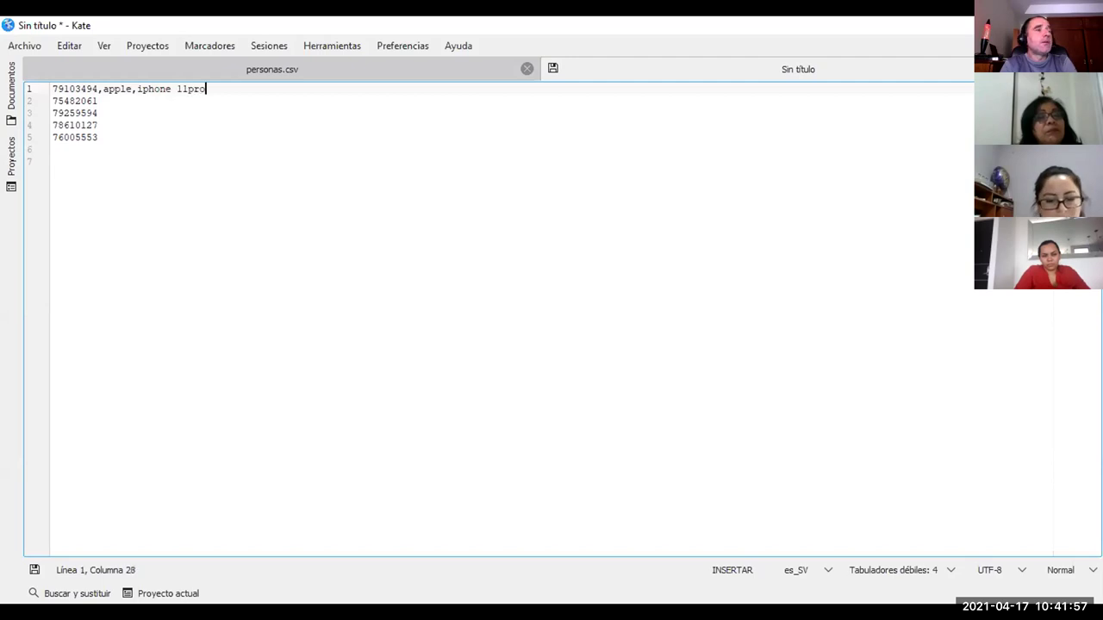
Add the brand "huawei" followed by a comma and a space directly after the phone number on the second line.
click(99, 101)
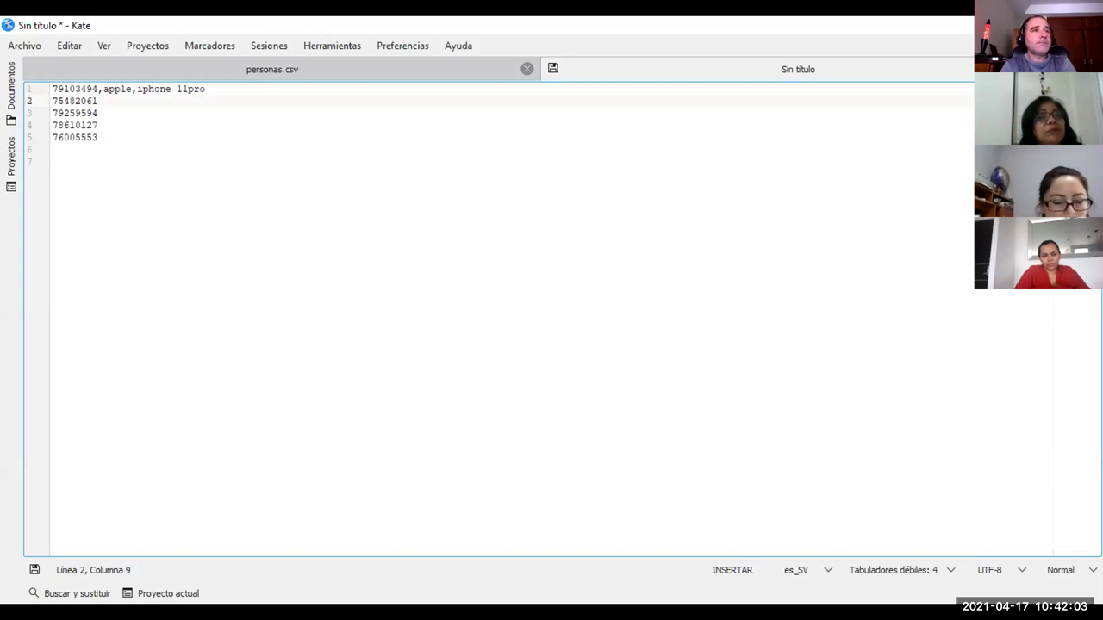
text(huaq)
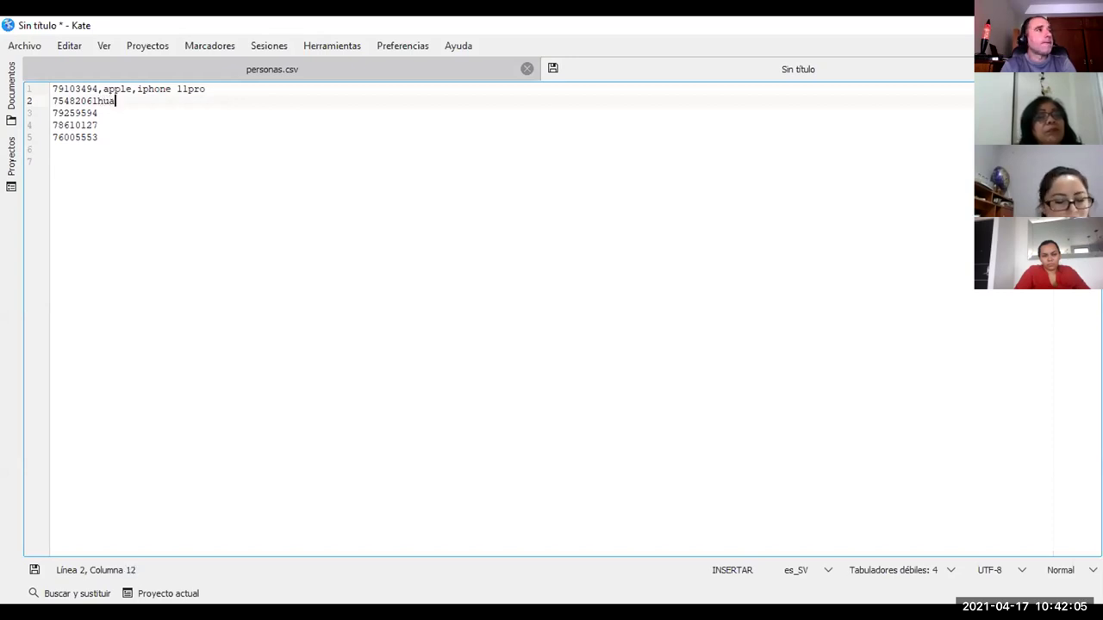
key(BackSpace)
text(wei)
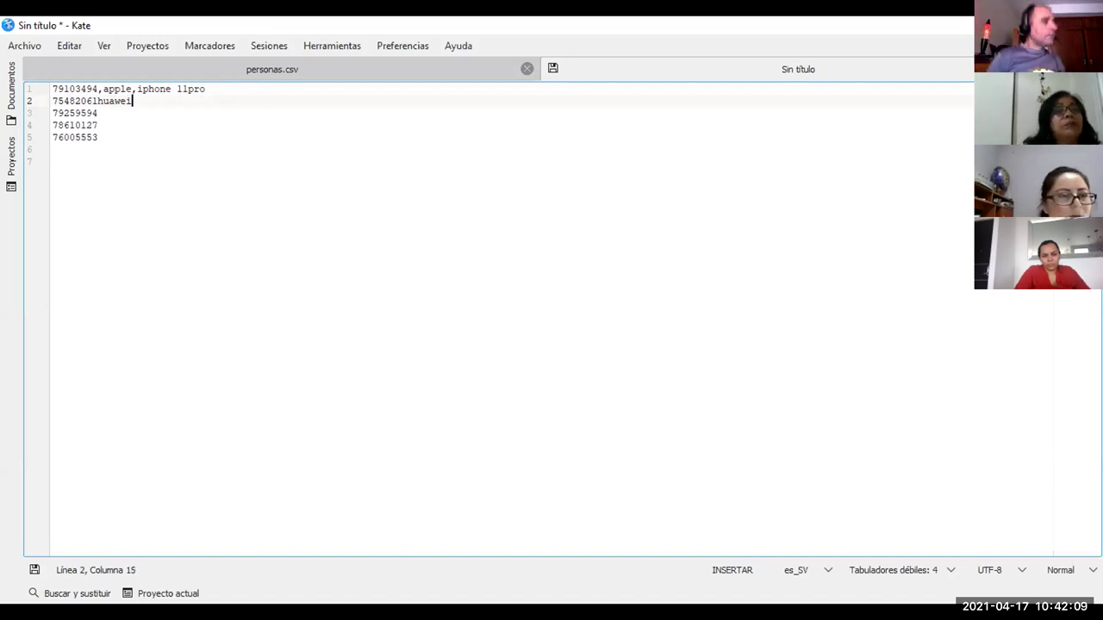
text(,)
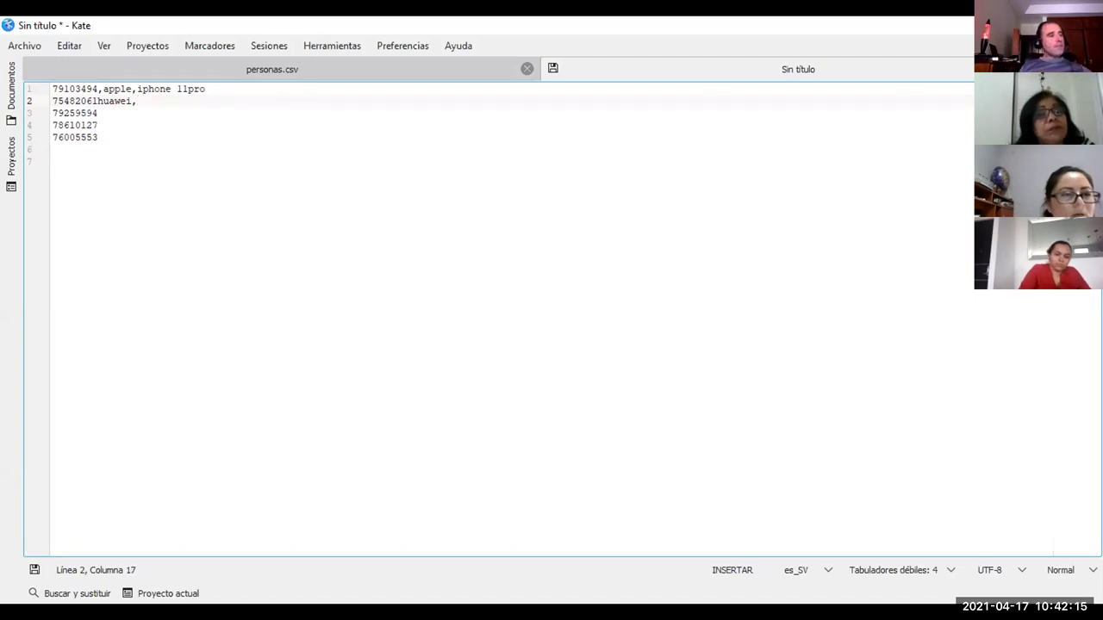
Add the model "30pro" after the brand at the end of the second line.
key(BackSpace)
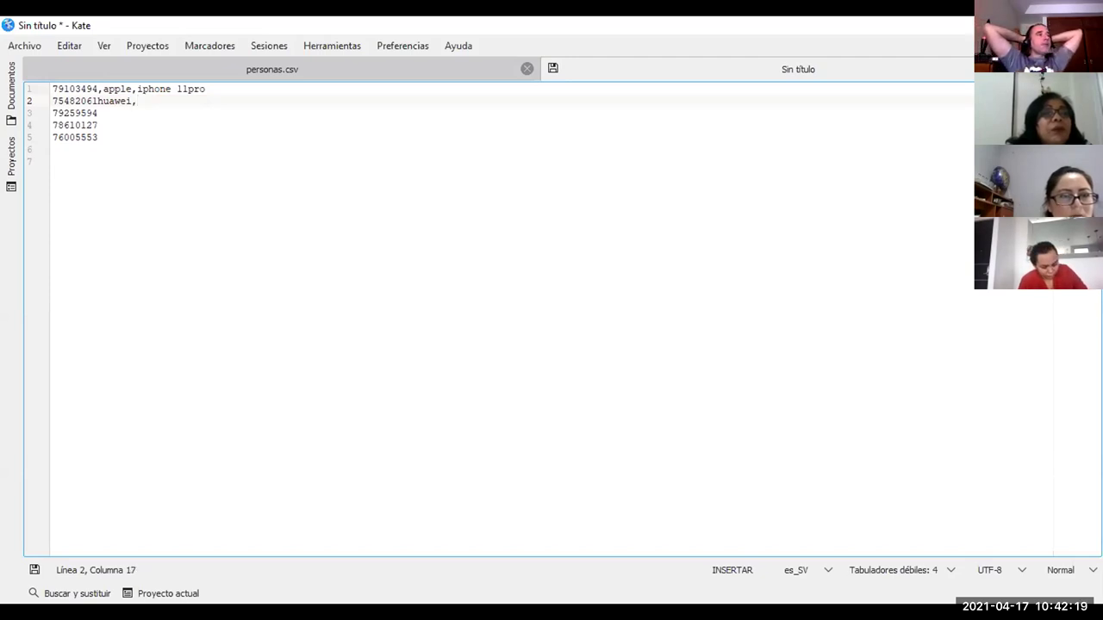
text(h)
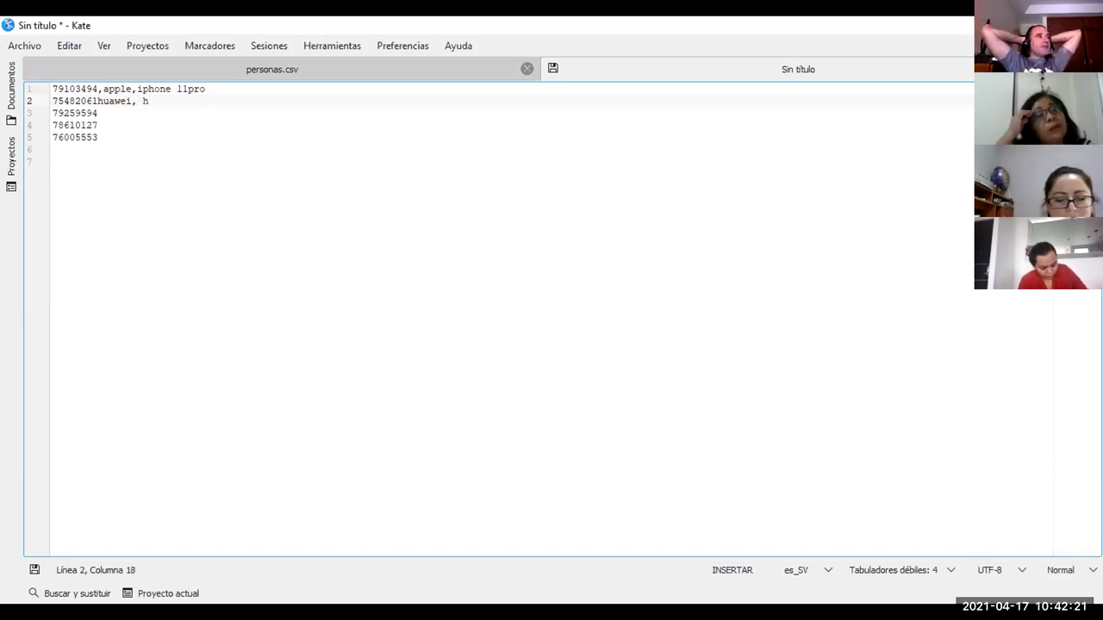
key(BackSpace)
text(p)
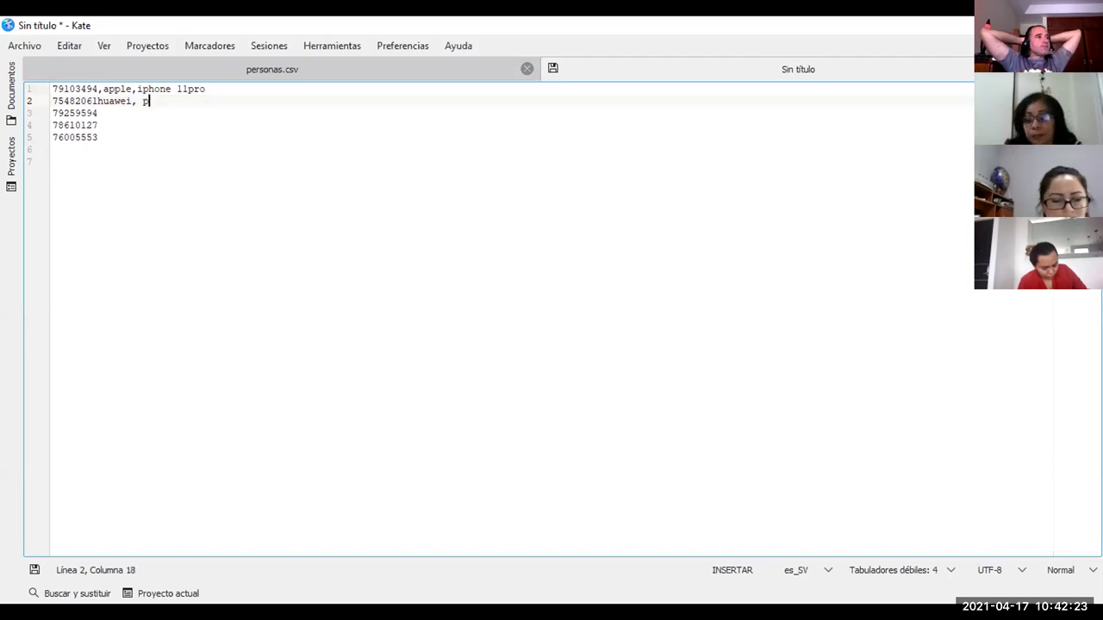
key(BackSpace)
text(30p)
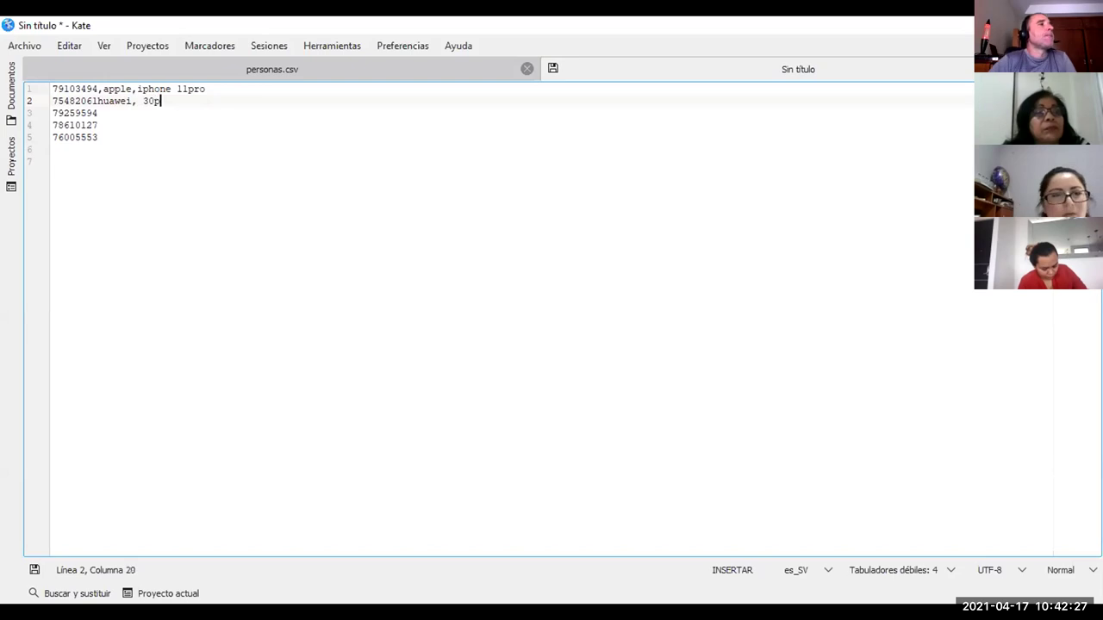
text(ro)
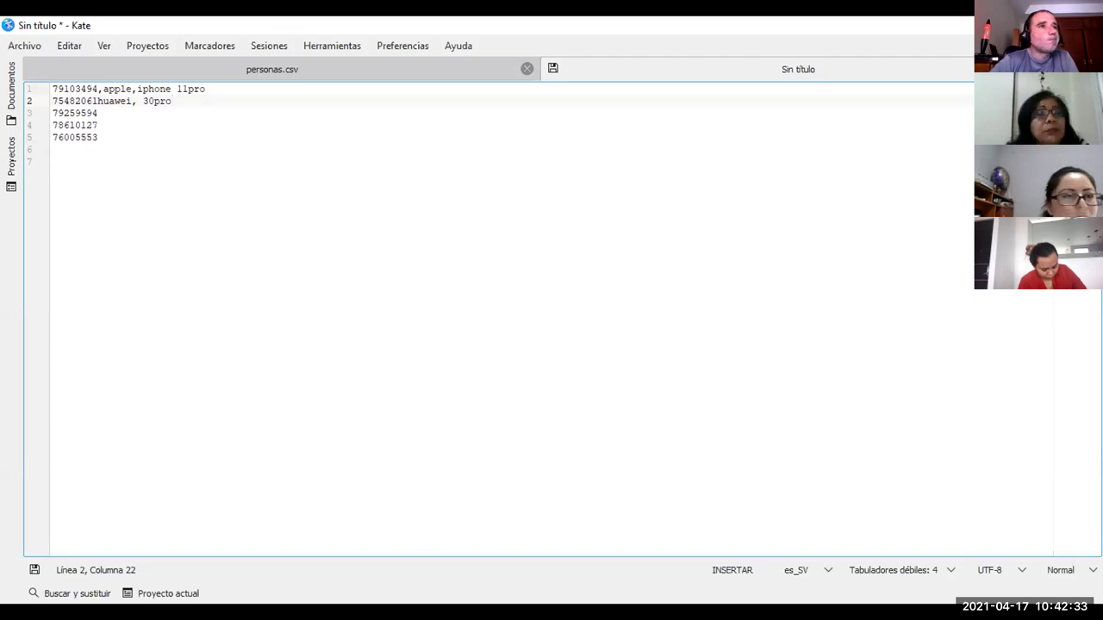
On the second line, insert a comma between the phone number and "huawei" and remove the space before "30pro".
click(96, 99)
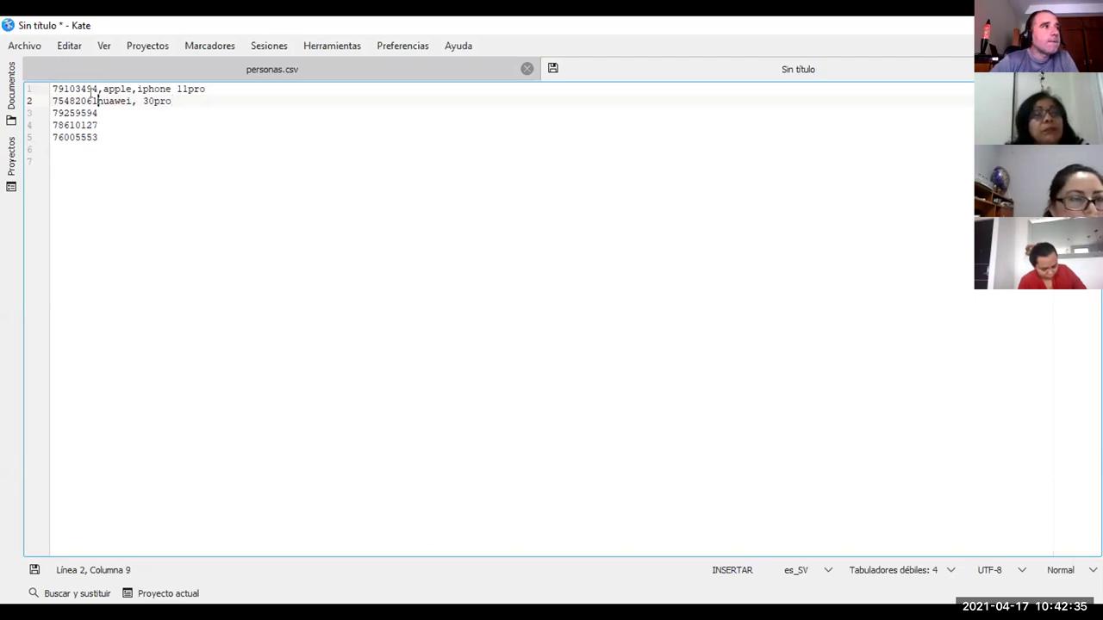
text(,)
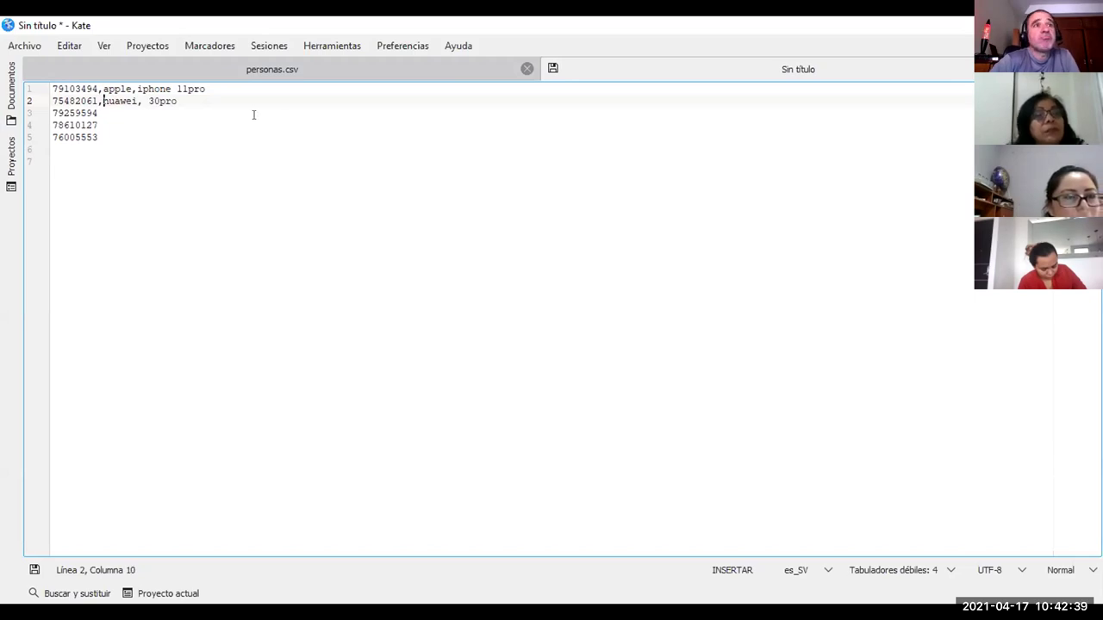
click(152, 101)
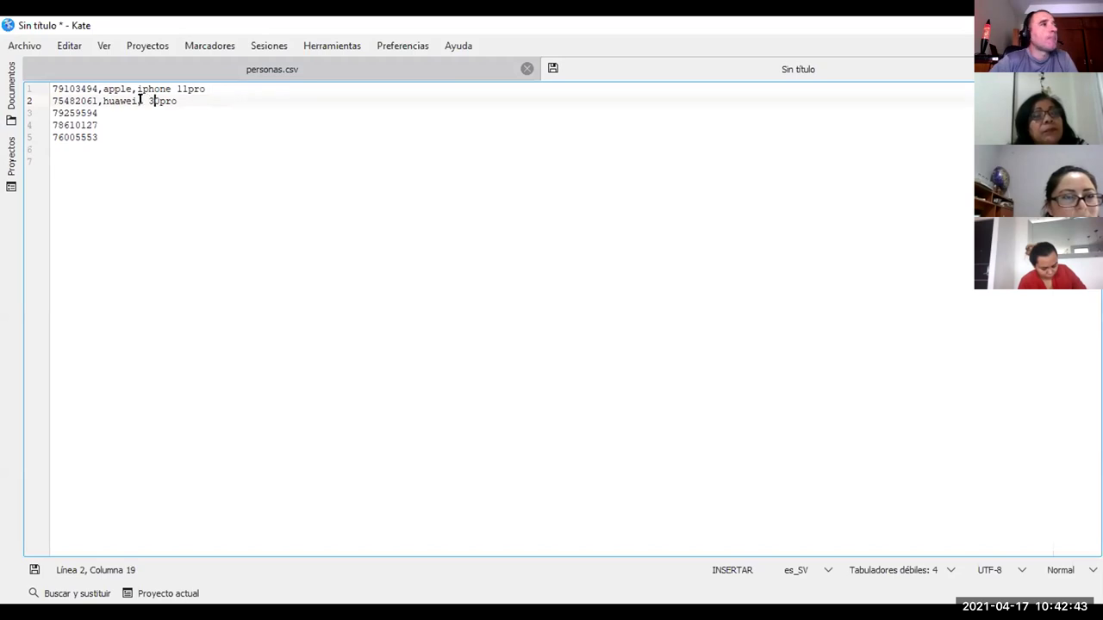
click(146, 101)
key(BackSpace)
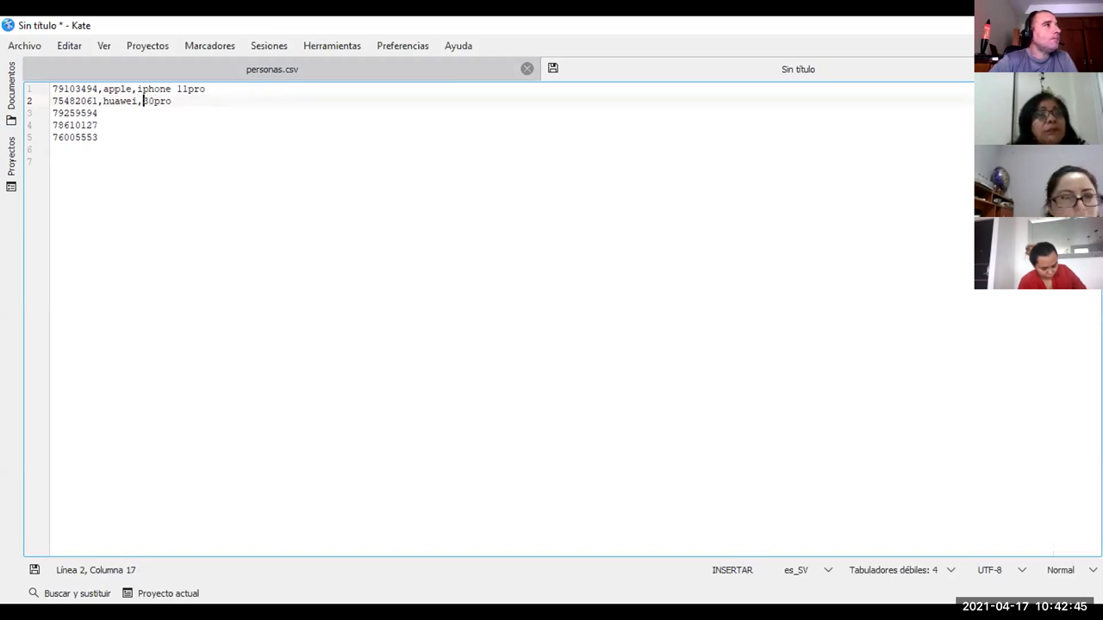
click(108, 101)
Append ", apple, iphone 8" after the phone number on the third line.
click(100, 112)
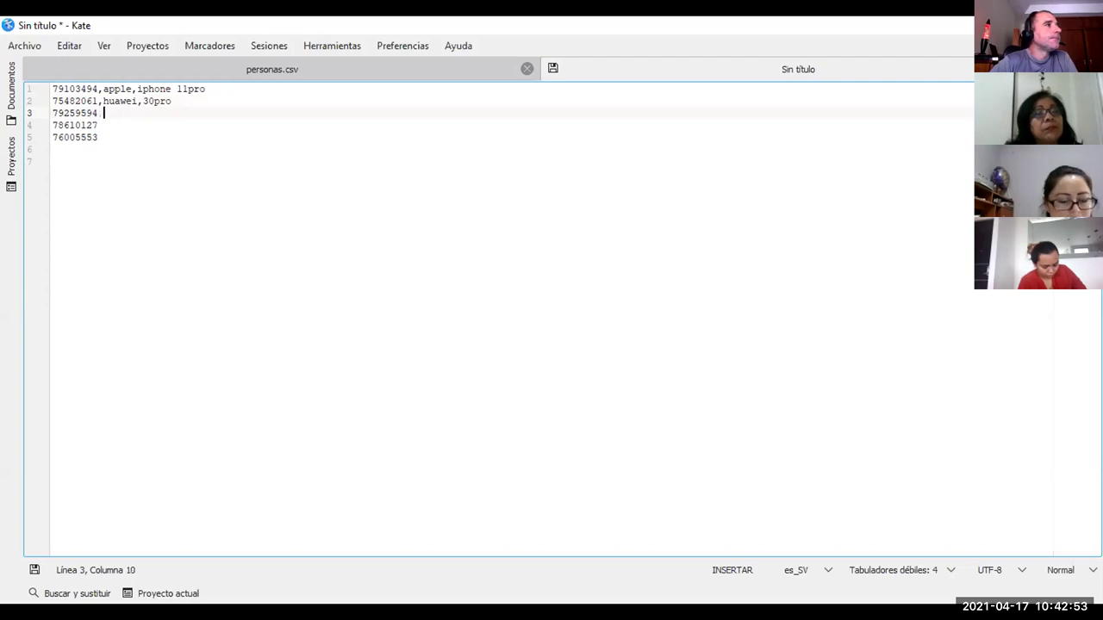
key(BackSpace)
text(, )
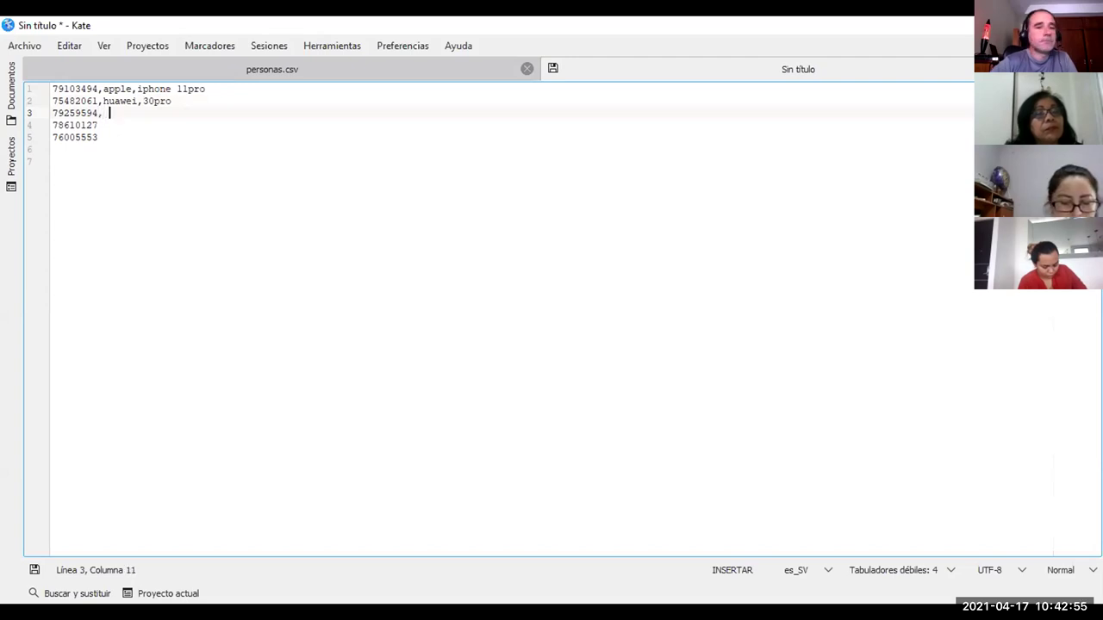
text(apple)
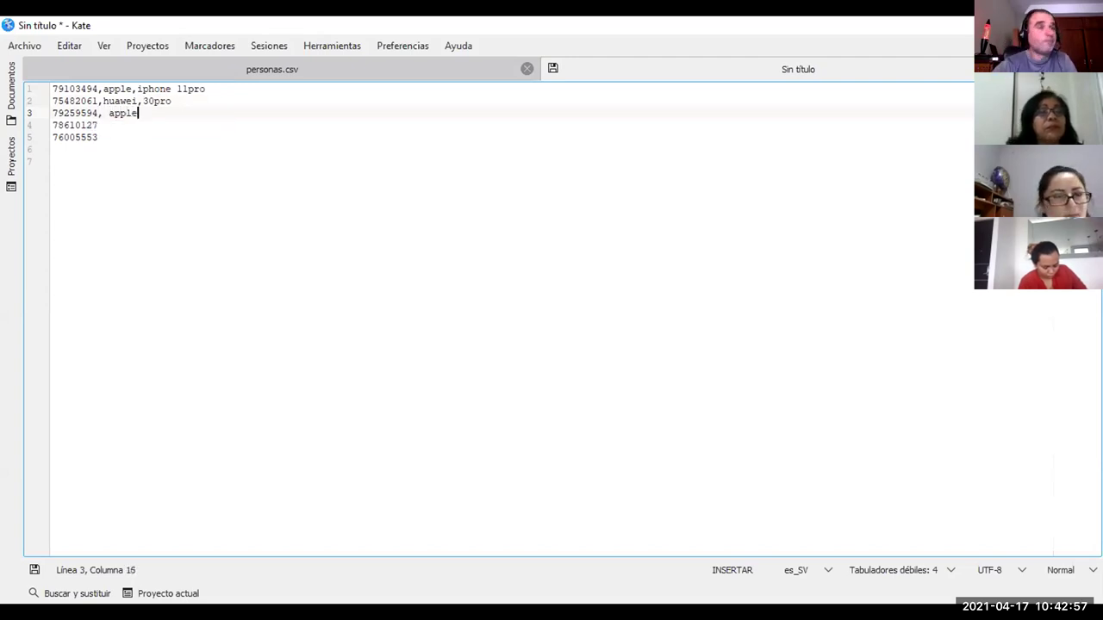
text(,)
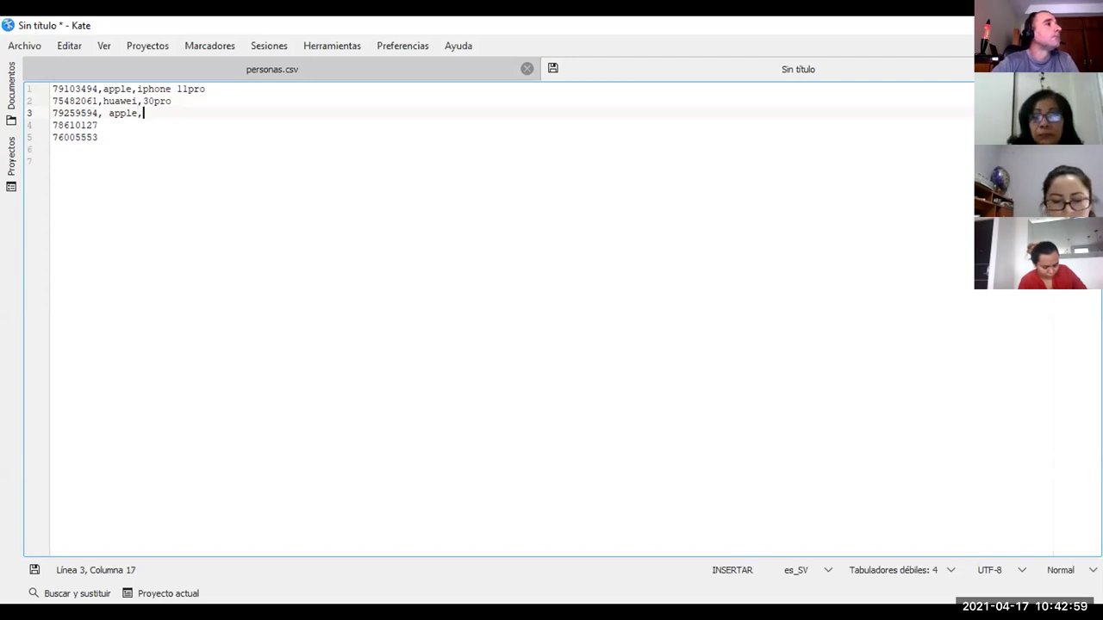
text( i)
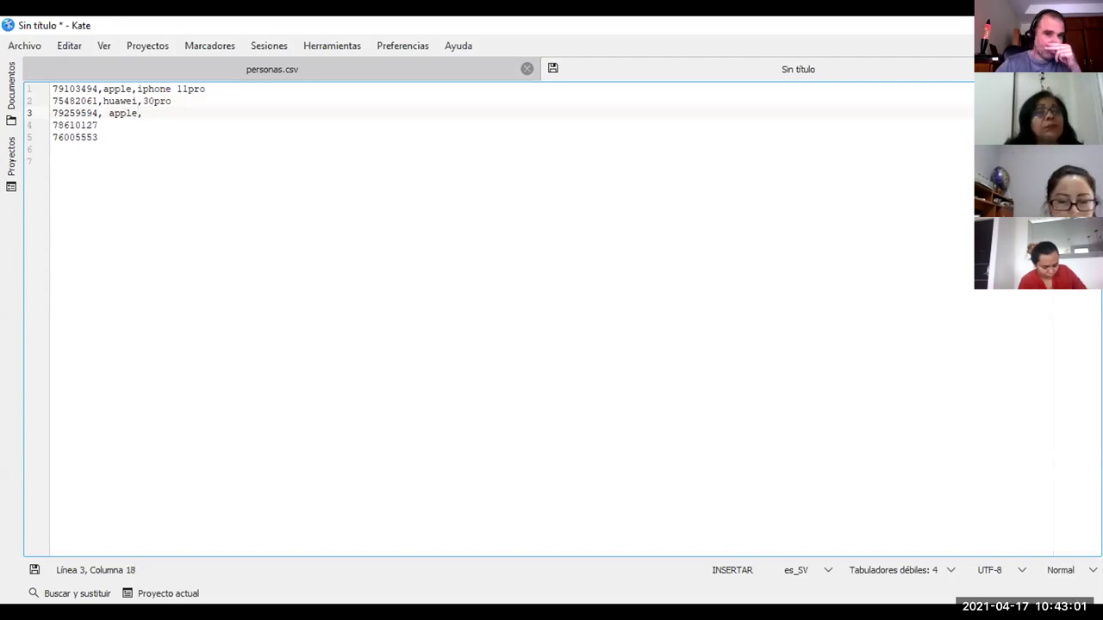
text(phone)
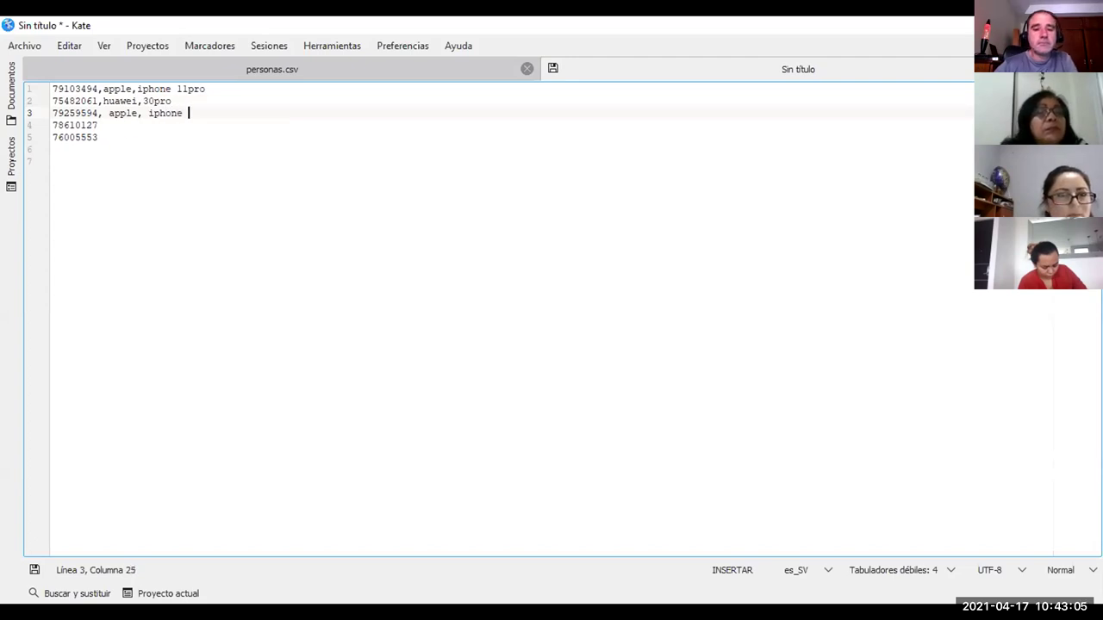
text( 8)
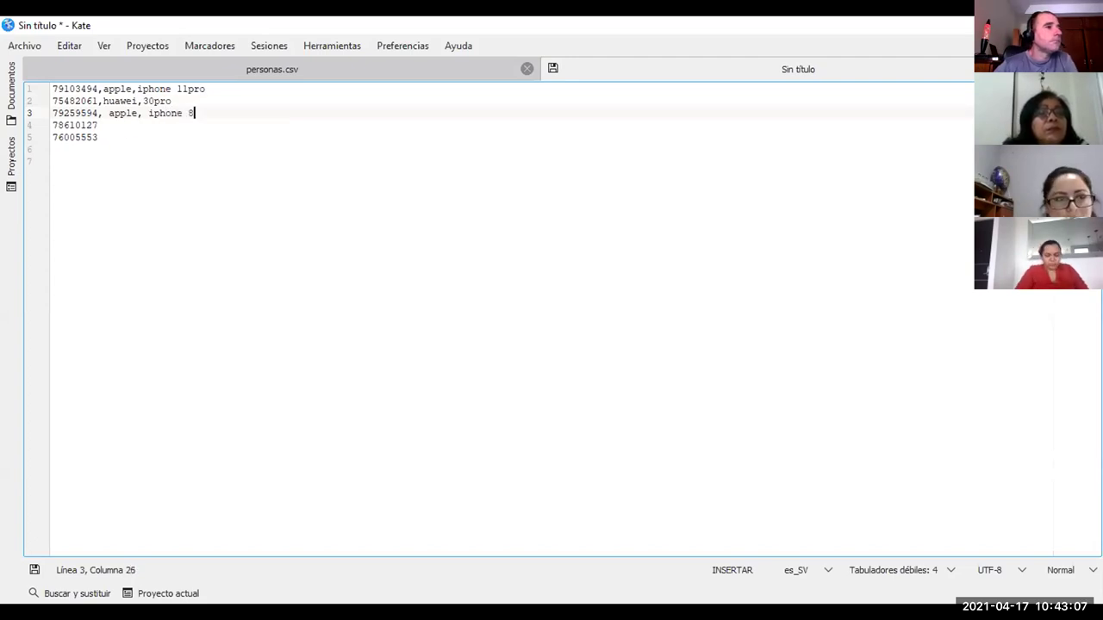
Remove the space between the comma and "apple" on the third line.
click(98, 125)
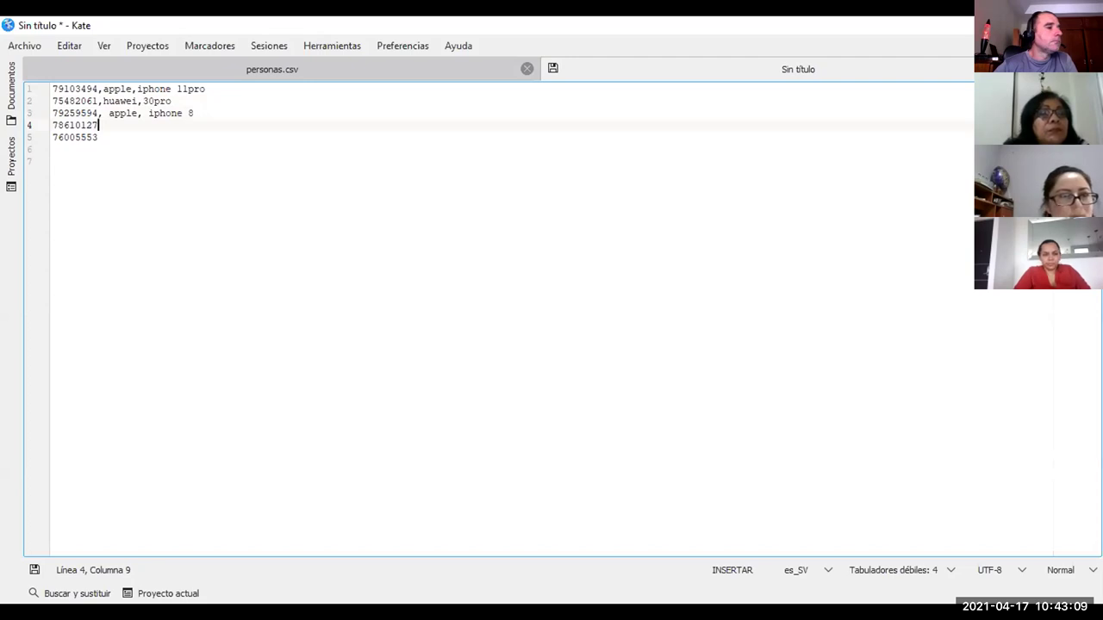
click(107, 112)
key(BackSpace)
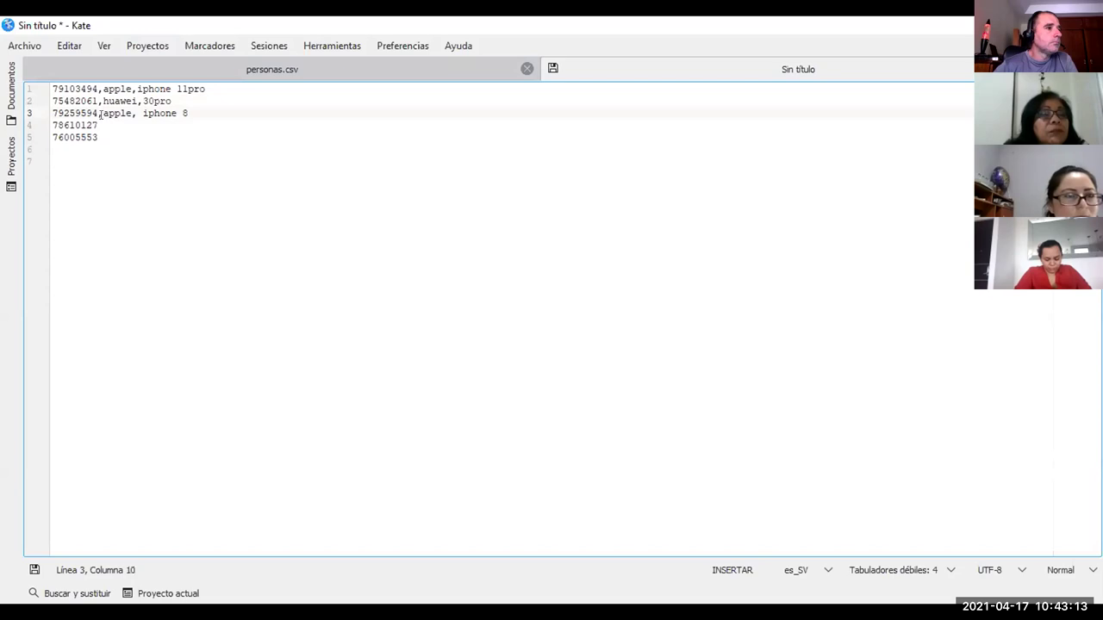
Append ",apple,iphone 11pro" after the phone number on the fourth line, without spaces after the commas.
click(98, 125)
text(,)
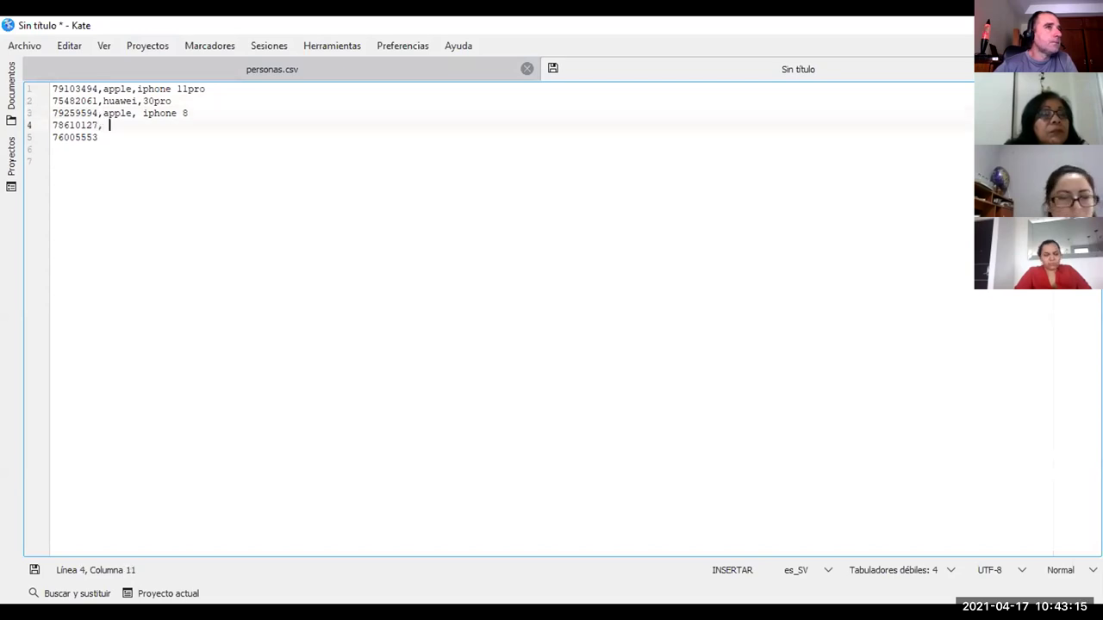
key(BackSpace)
text(appl)
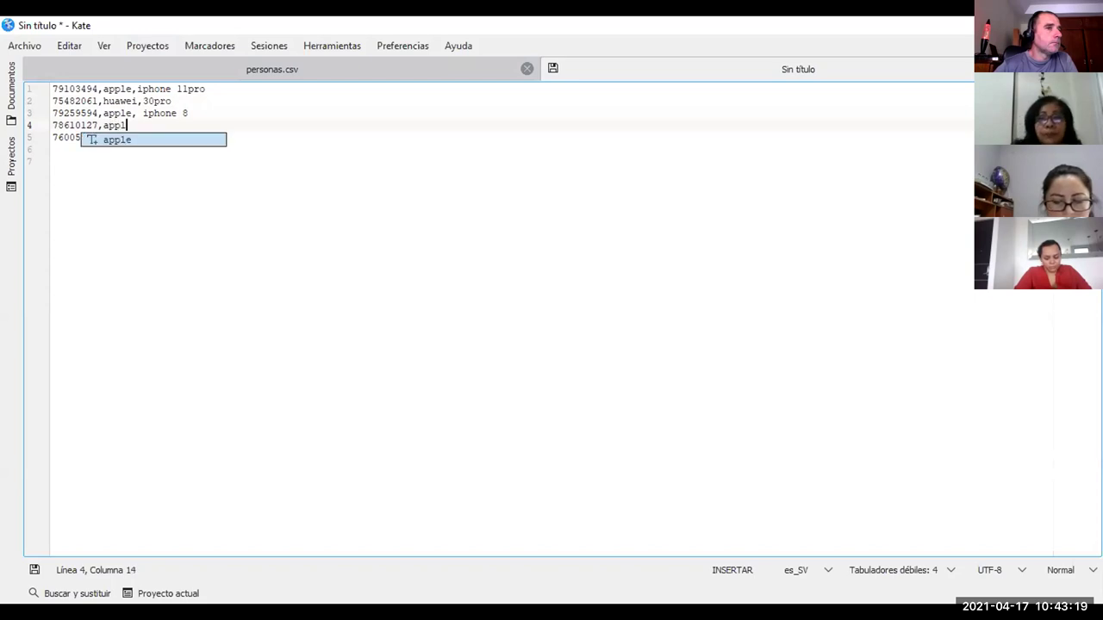
text(e,)
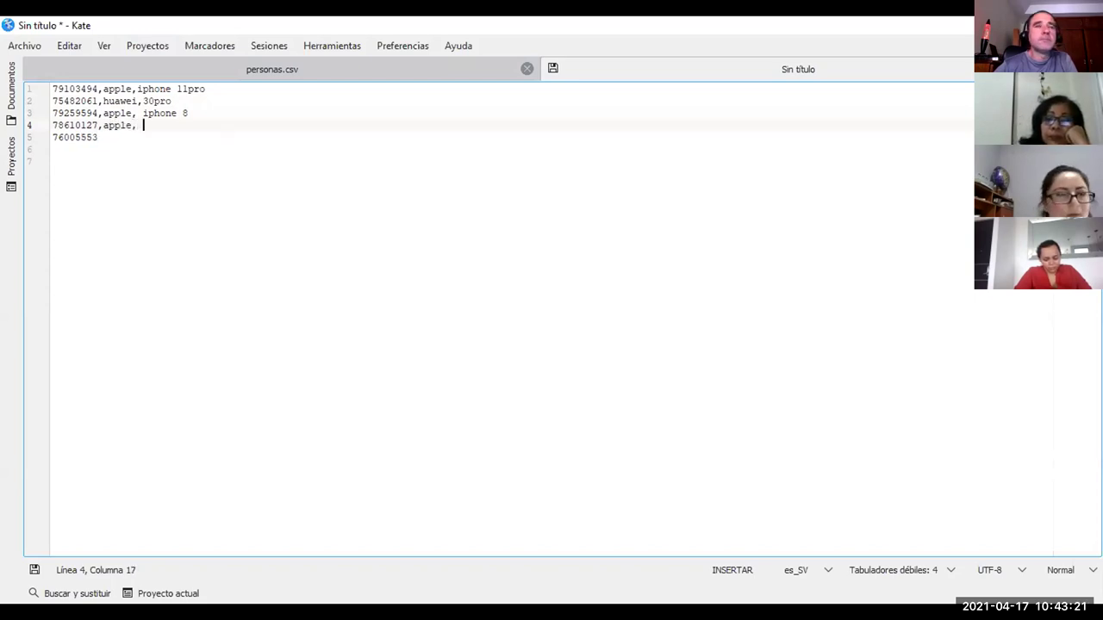
key(BackSpace)
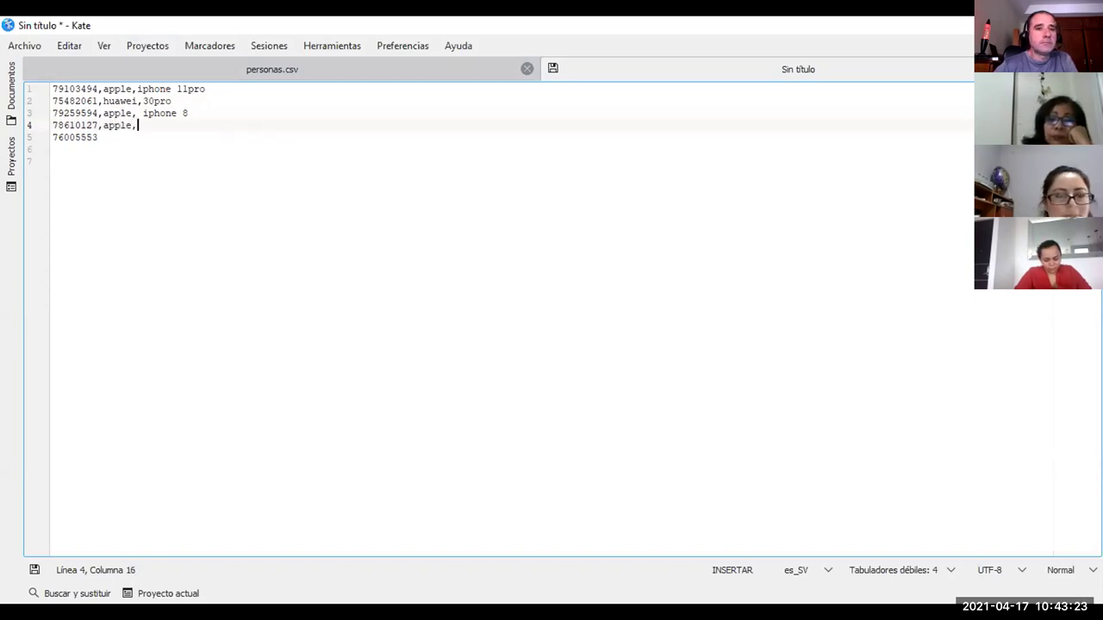
text(iphone)
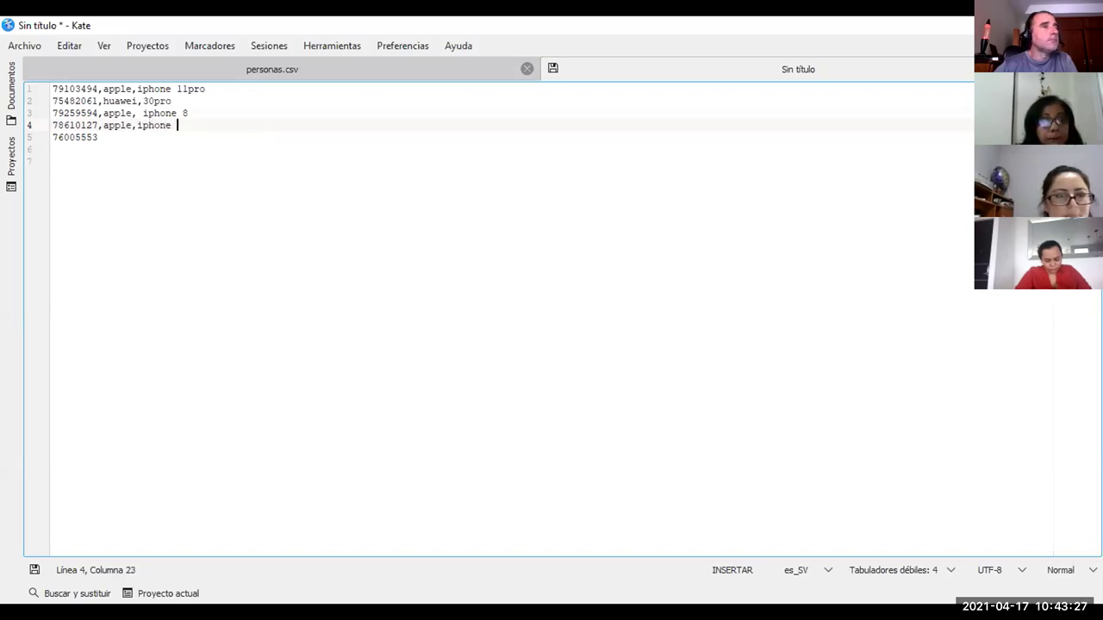
text( 11)
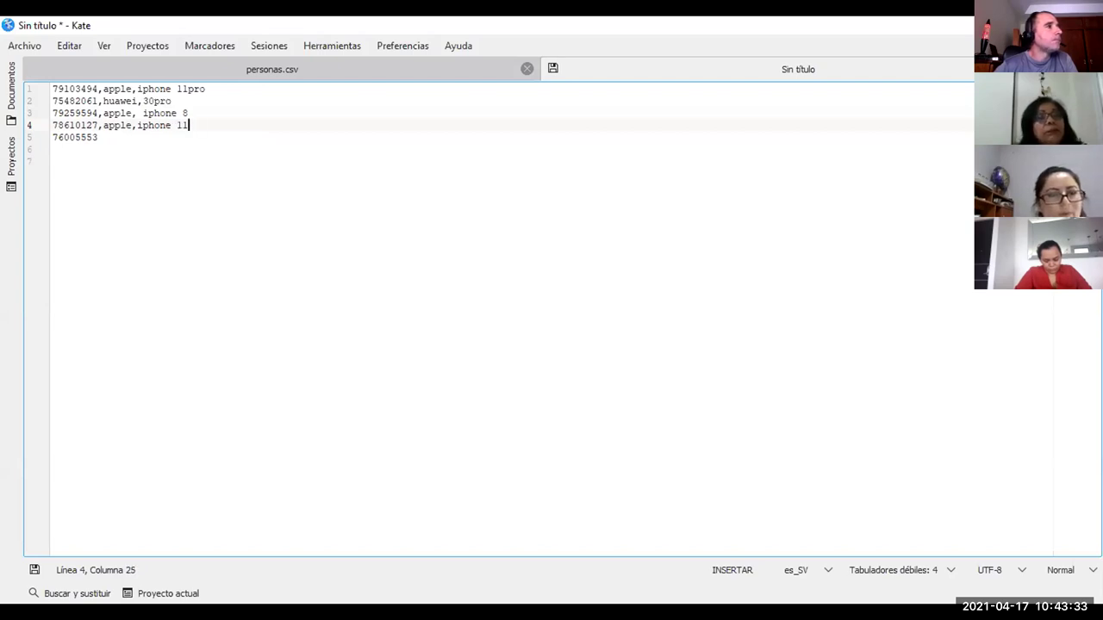
text( pro)
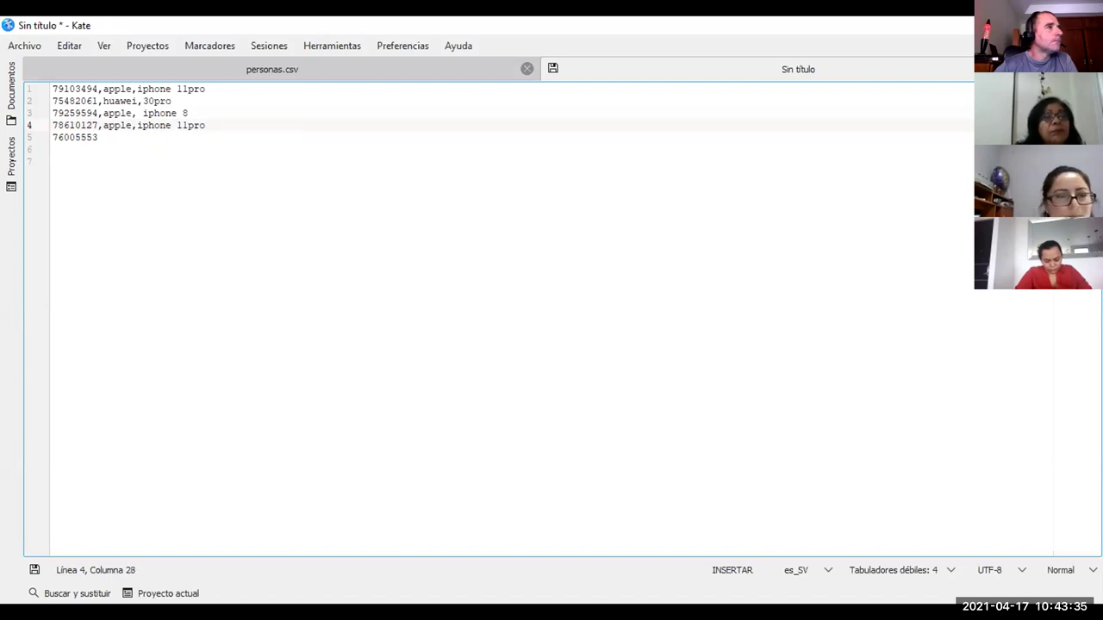
Append the brand as ", samsung, " after the phone number on the fifth line, with a space after each comma.
click(99, 137)
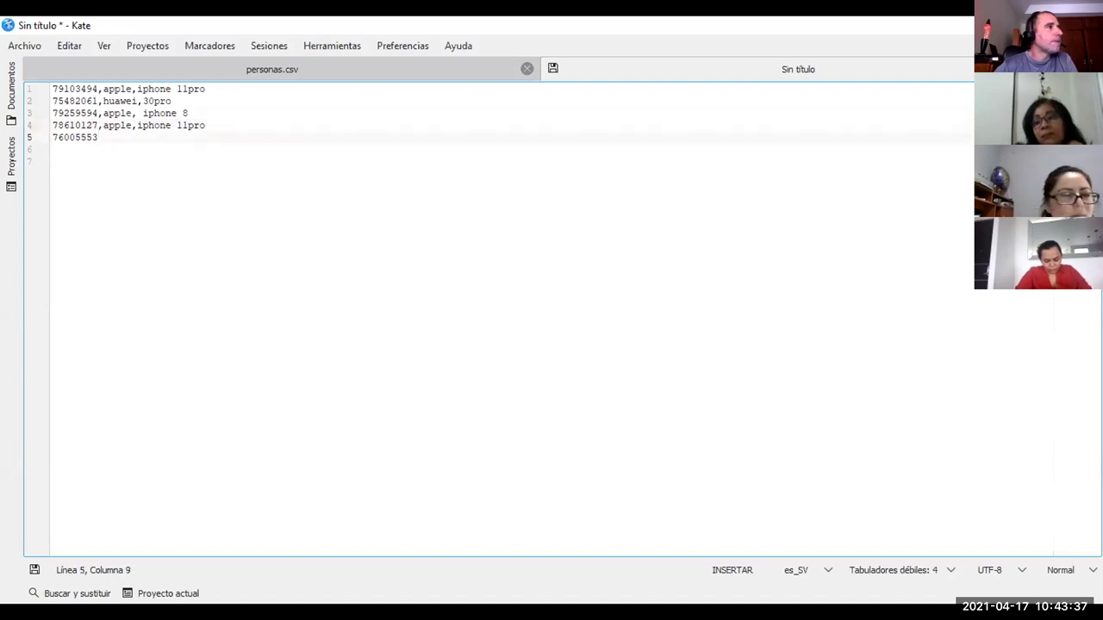
text(, sans)
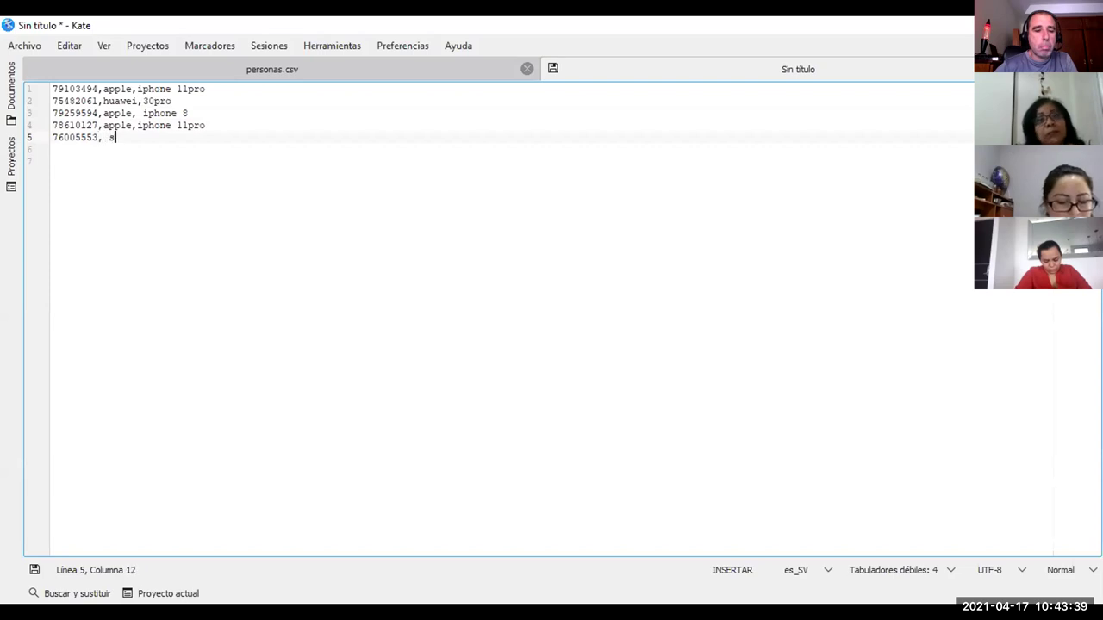
key(BackSpace)
key(BackSpace)
text(msun)
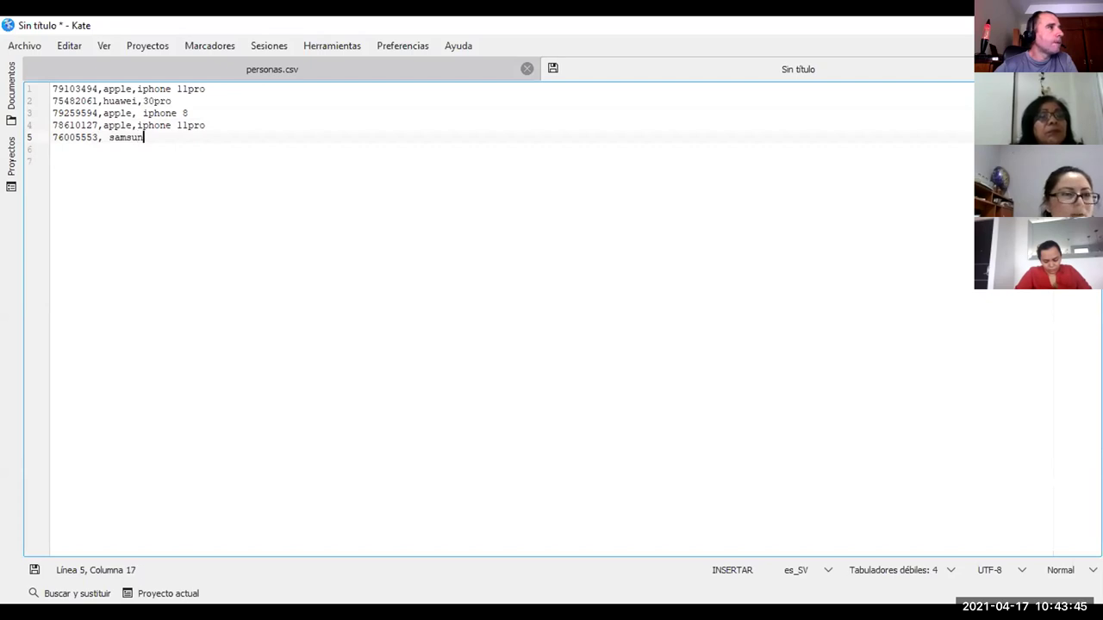
key(BackSpace)
key(BackSpace)
key(BackSpace)
key(BackSpace)
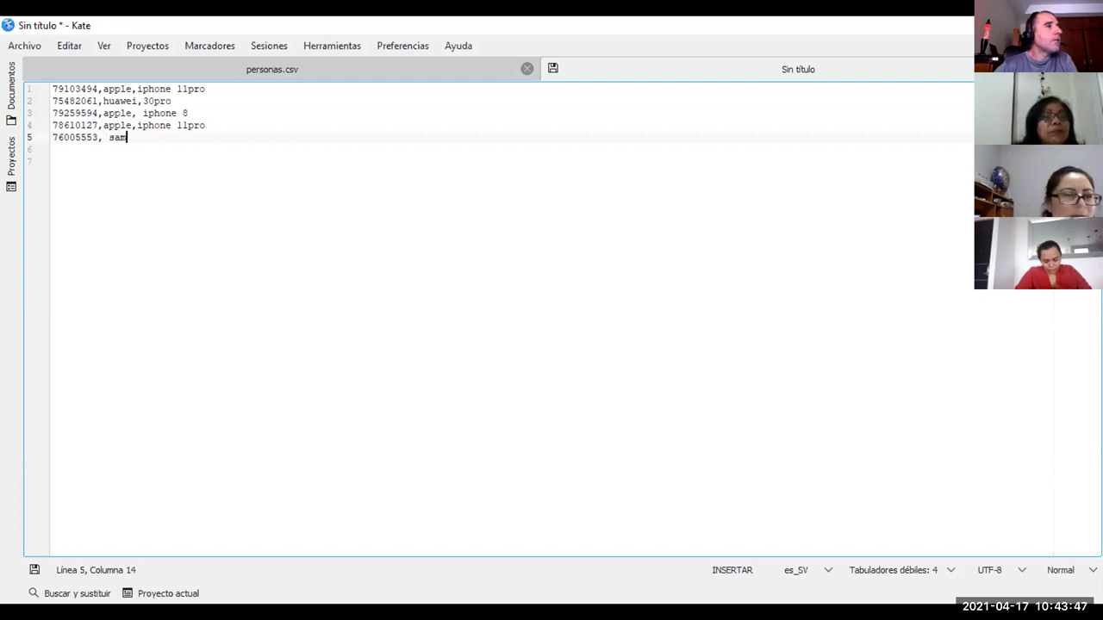
text(msun)
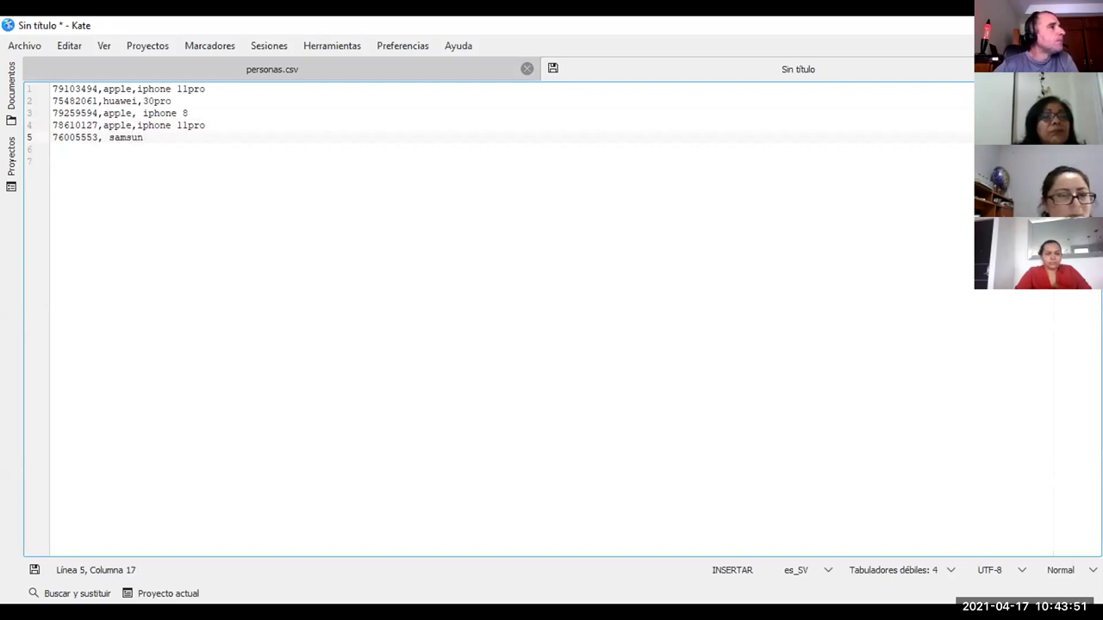
text(g, )
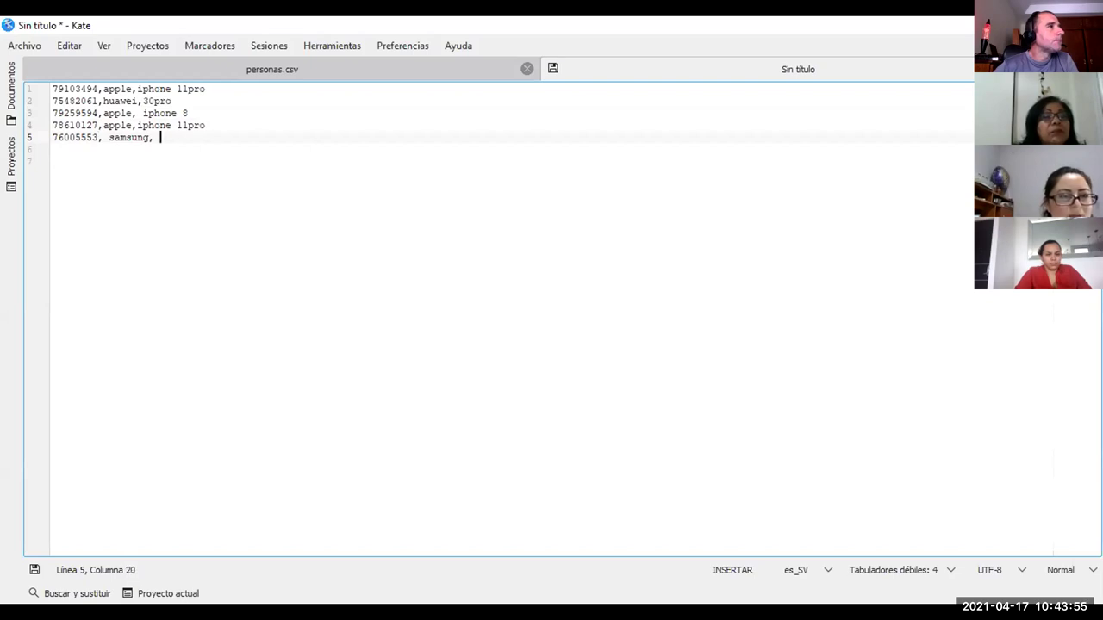
Complete the fifth line of the phone list with the model "galaxys 10" after "samsung, ".
text(gala)
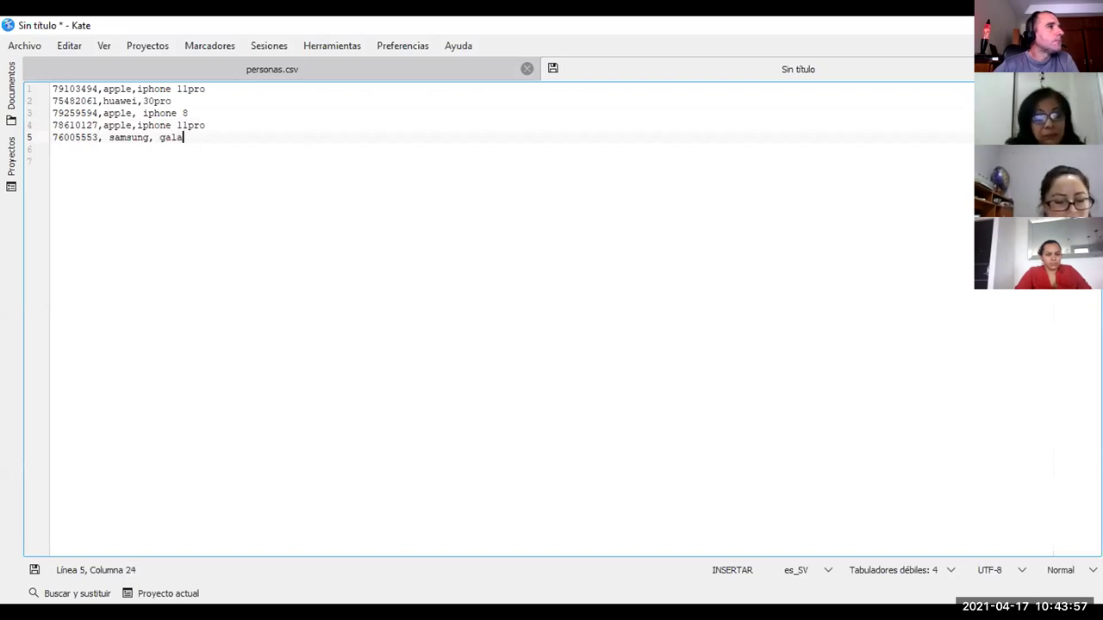
text(xy)
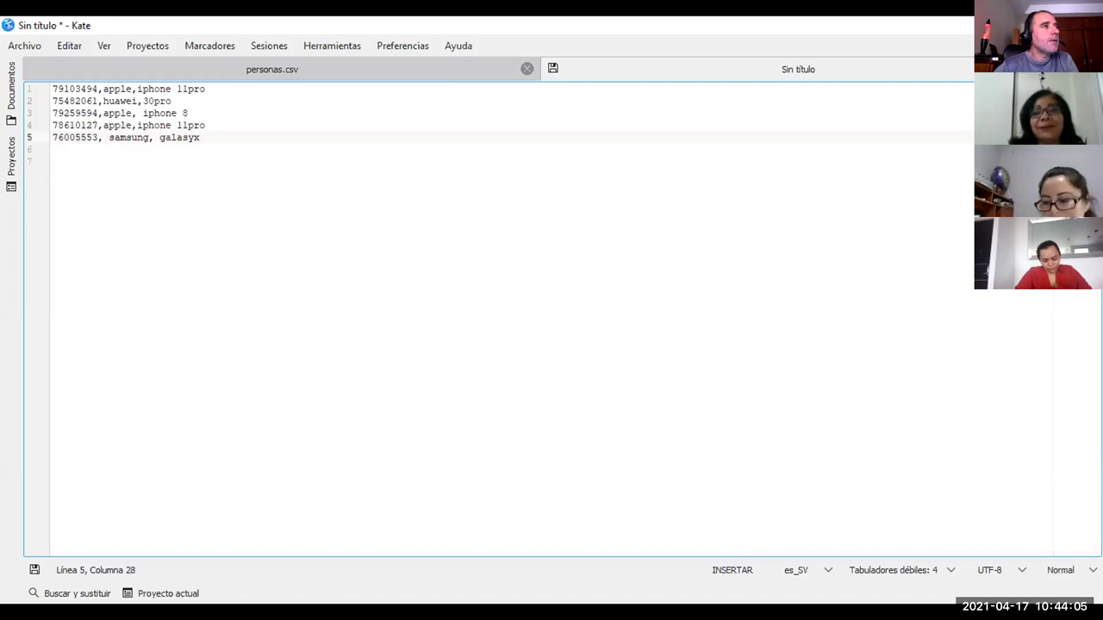
key(BackSpace)
key(BackSpace)
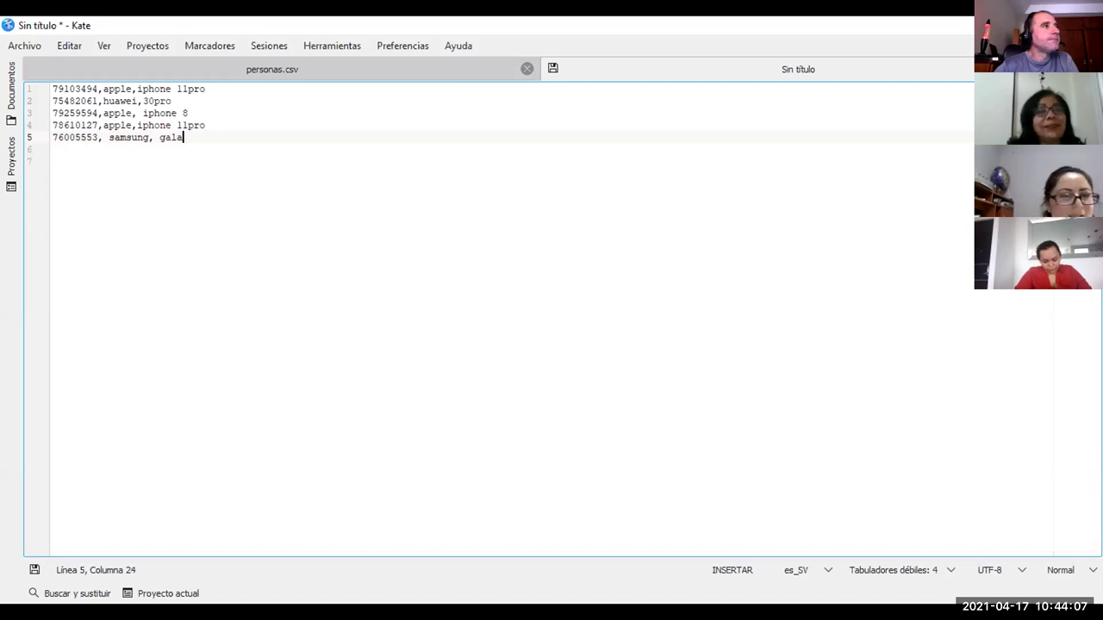
text(xys )
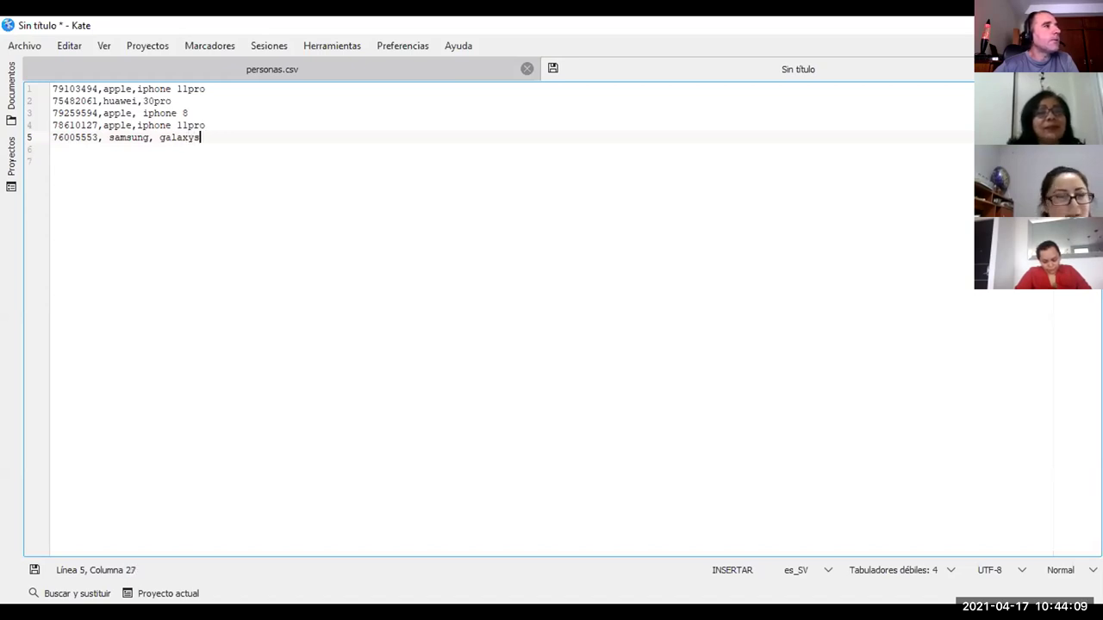
text(10)
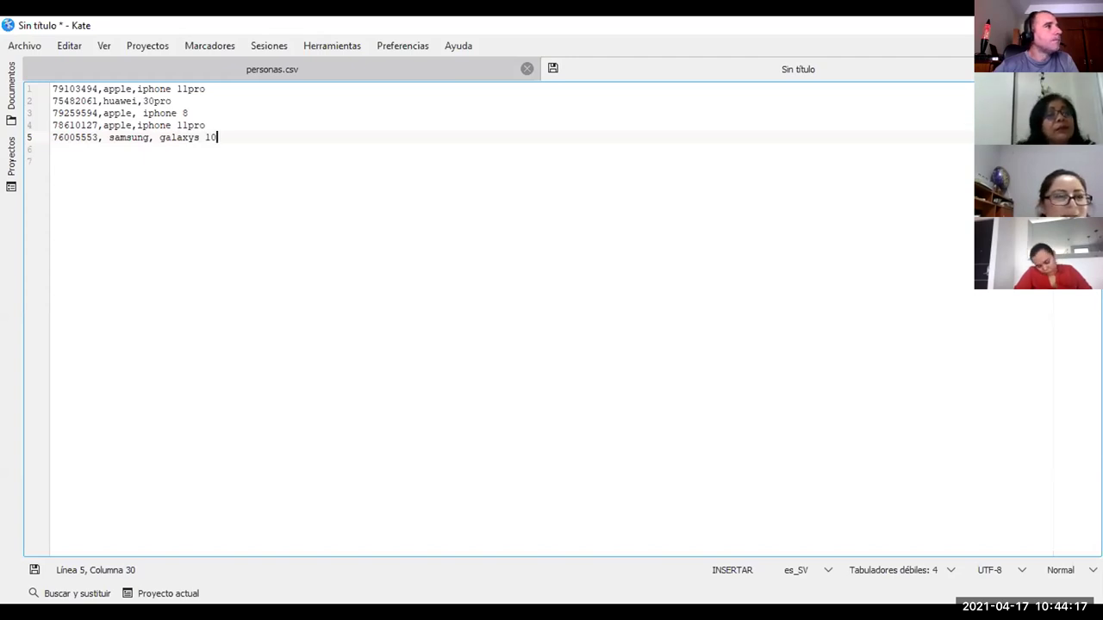
Save the phone list as telefonos.csv in the SISTEMA INFORMATICO EN SALUD IV folder.
click(26, 45)
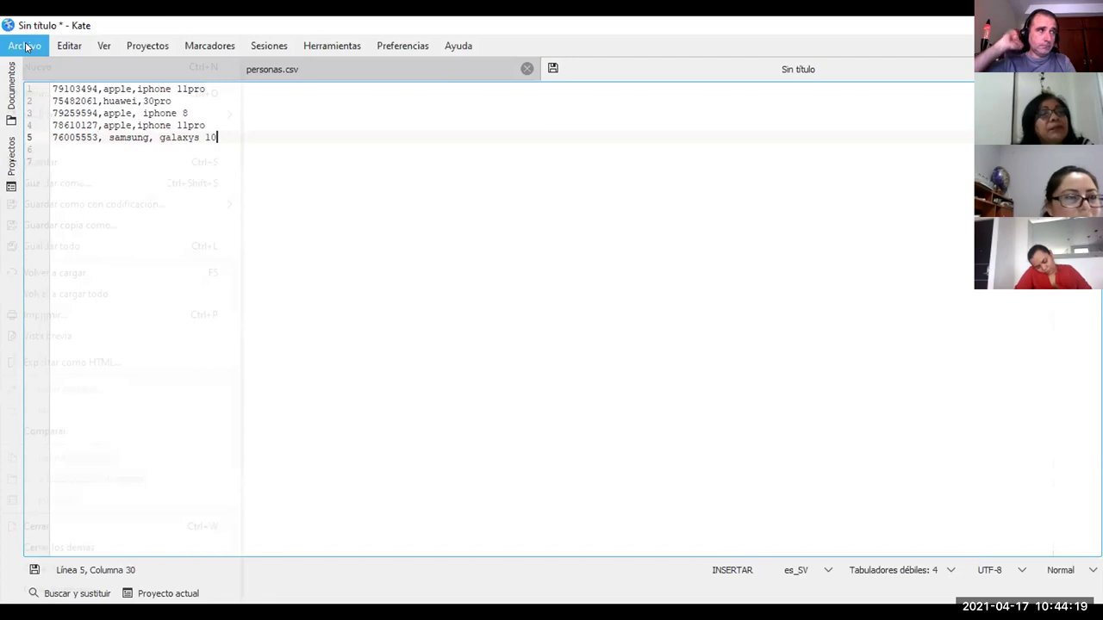
click(118, 183)
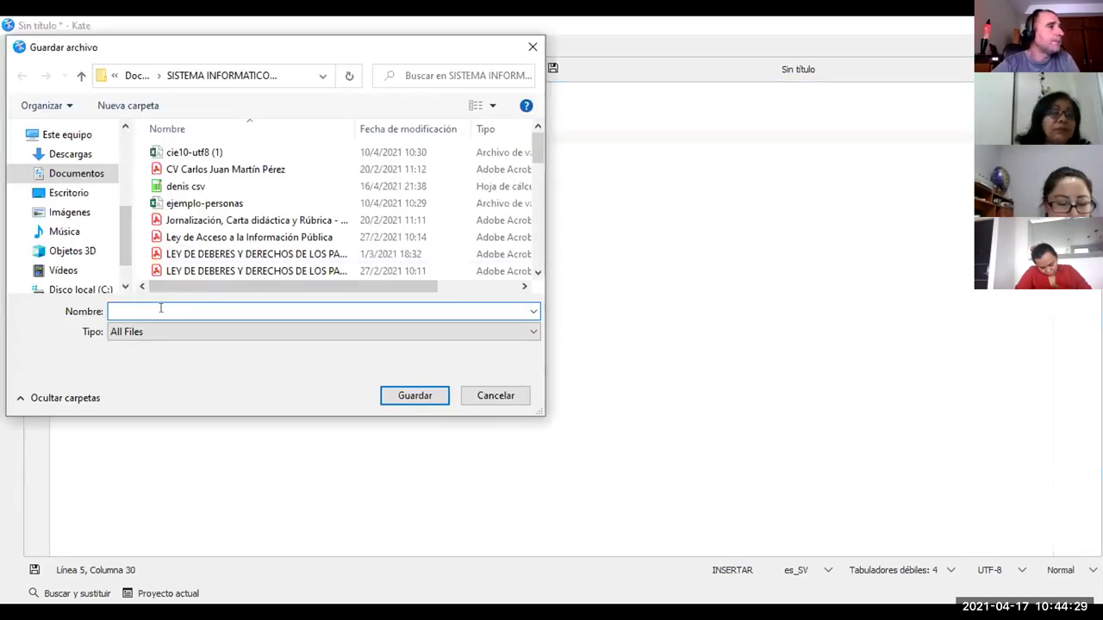
text(telefonos)
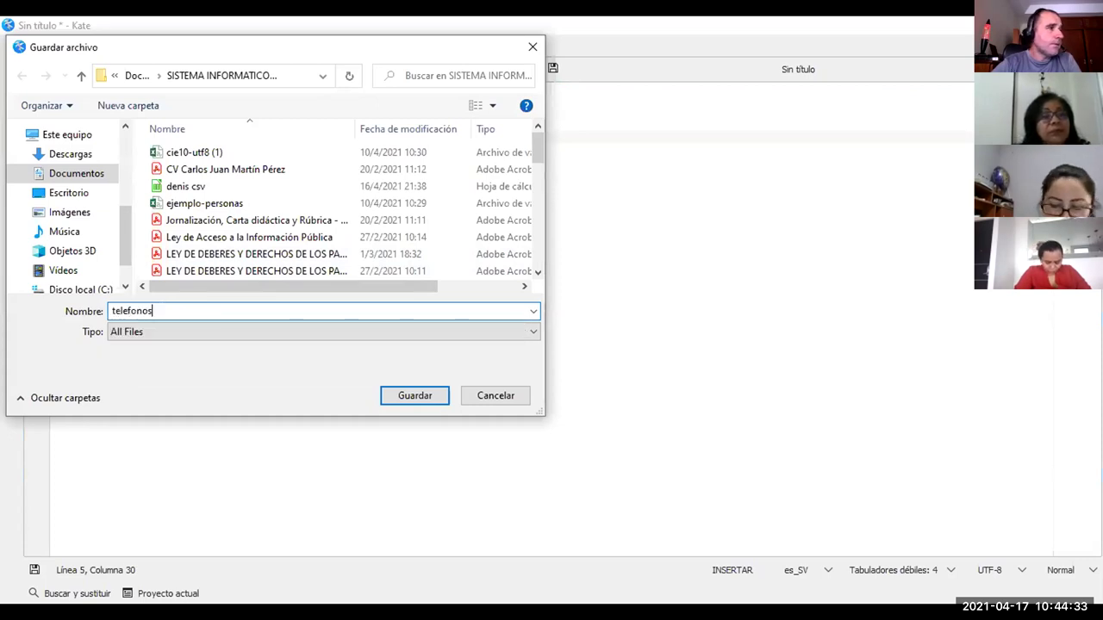
text(.csv)
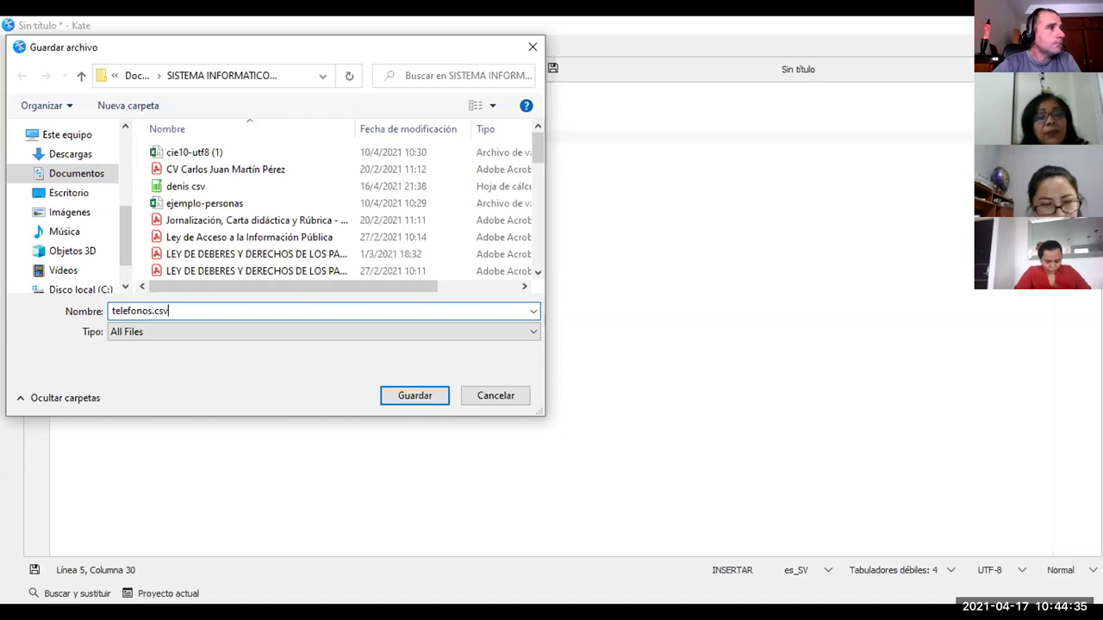
click(415, 394)
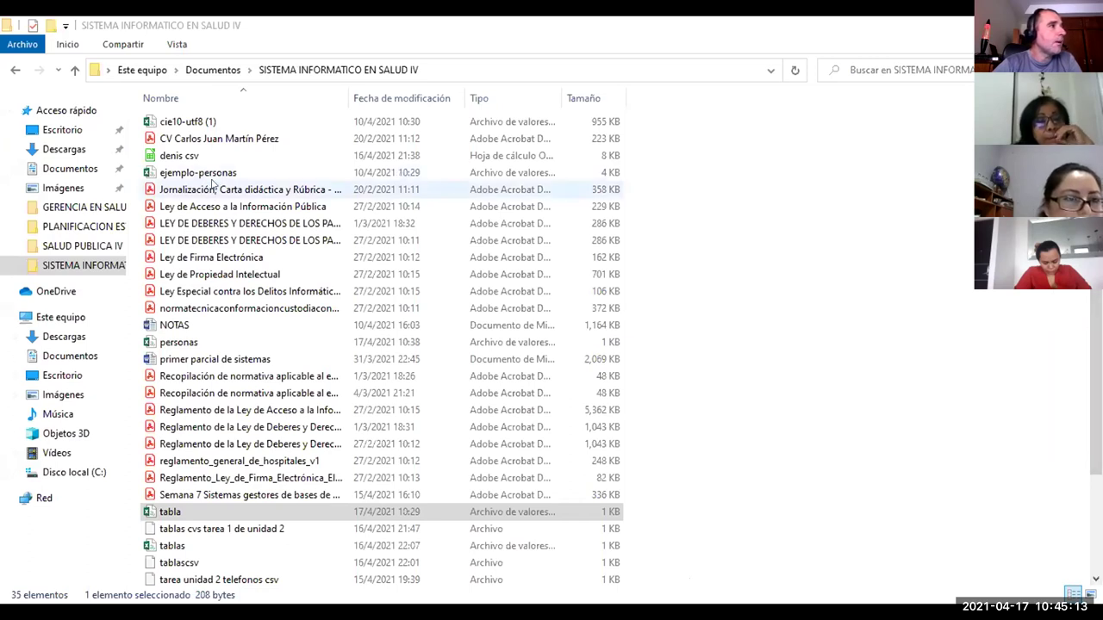
Switch to File Explorer, find the telefonos file in the SISTEMA INFORMATICO EN SALUD IV folder, and open it with LibreOffice.
click(249, 342)
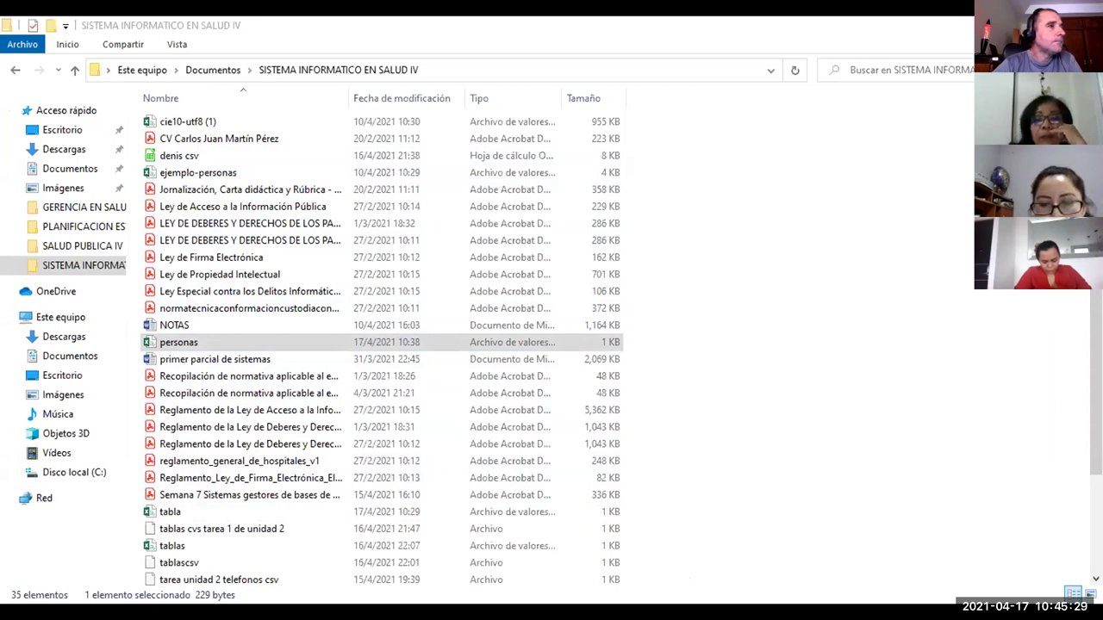
click(904, 592)
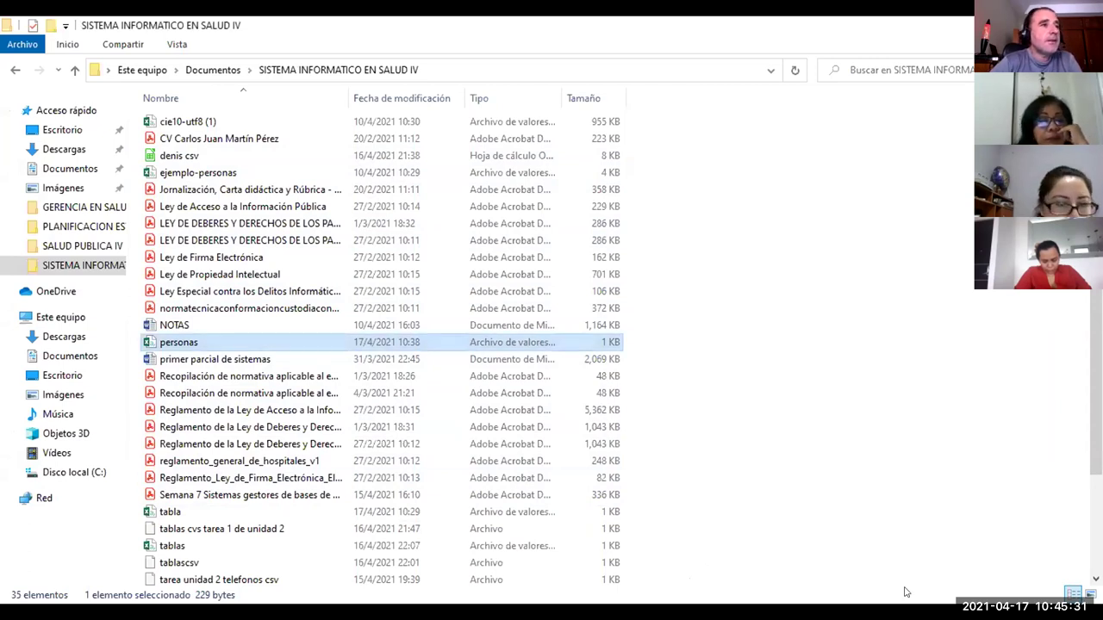
scroll(289, 526, down, 2)
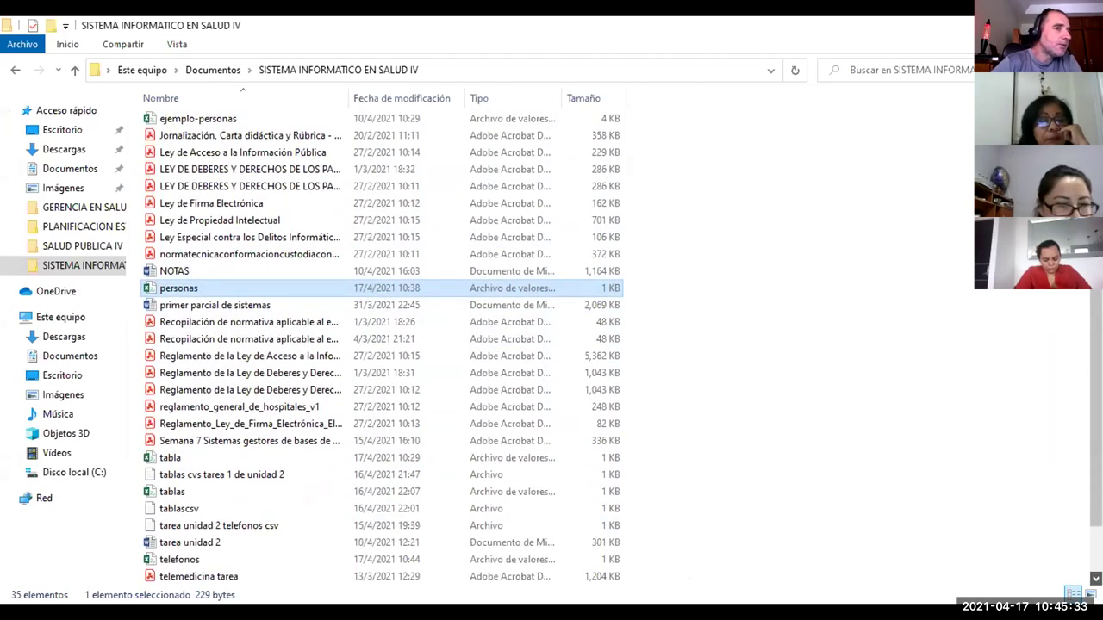
click(182, 542)
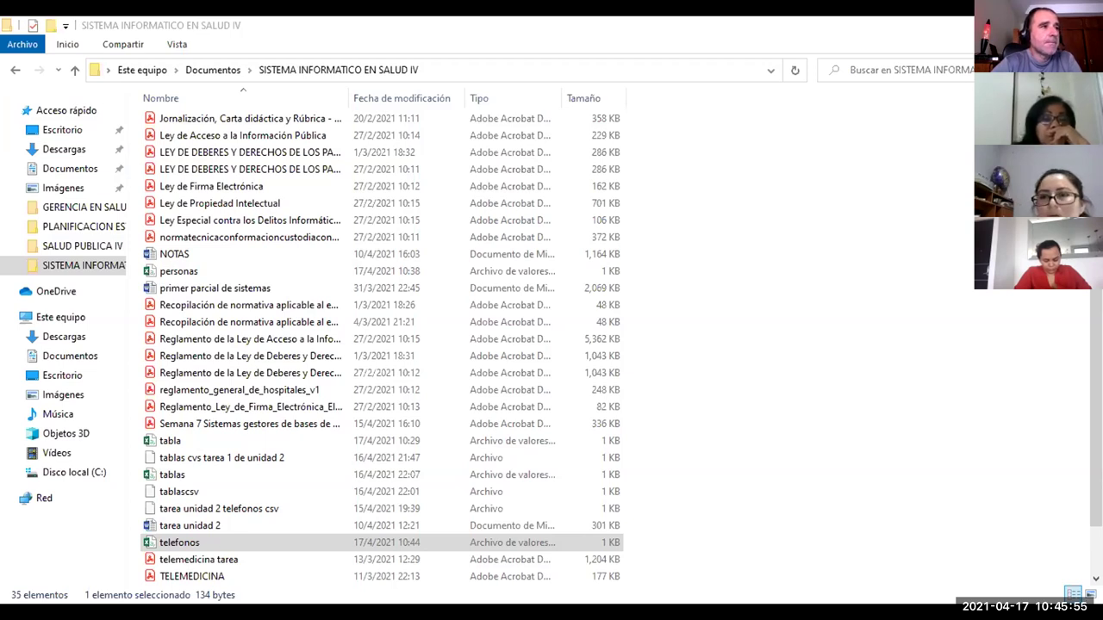
key(alt+Tab)
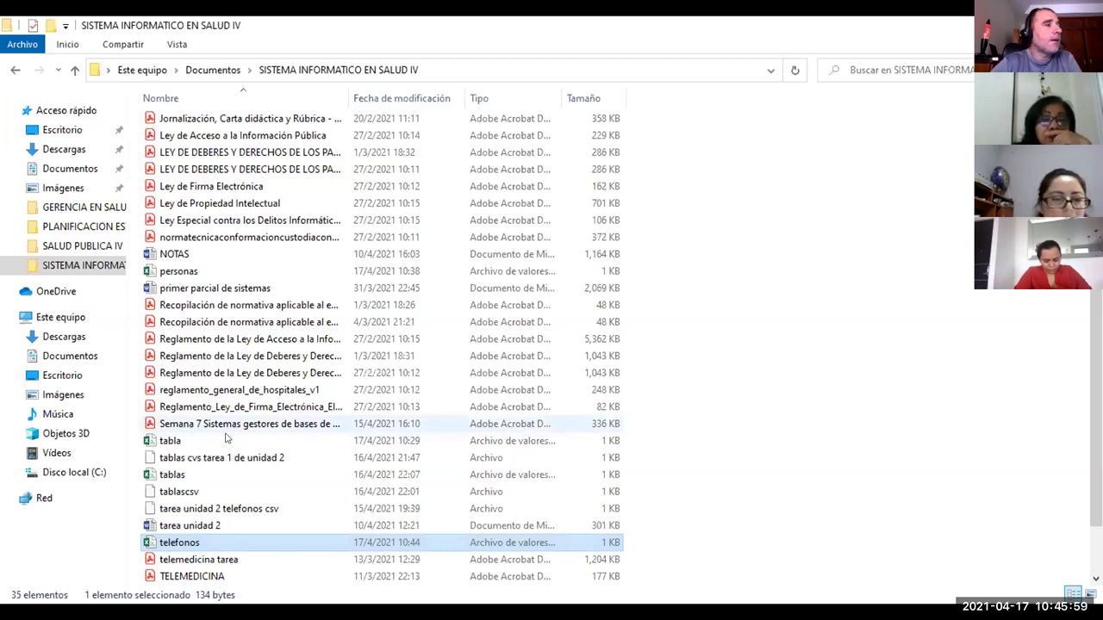
right_click(279, 542)
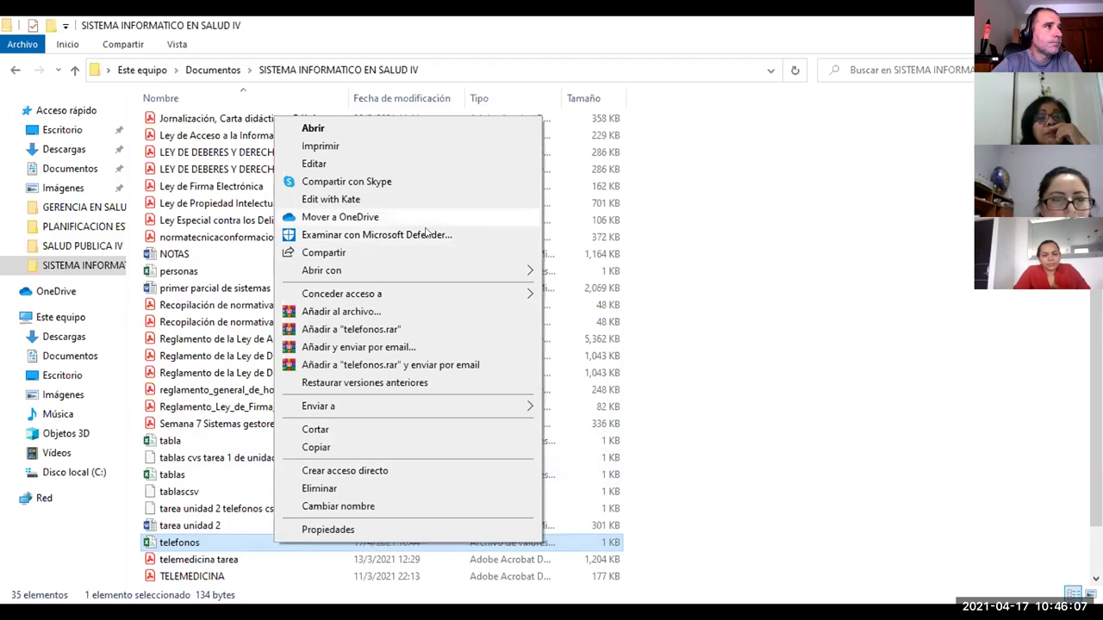
mouse_move(471, 274)
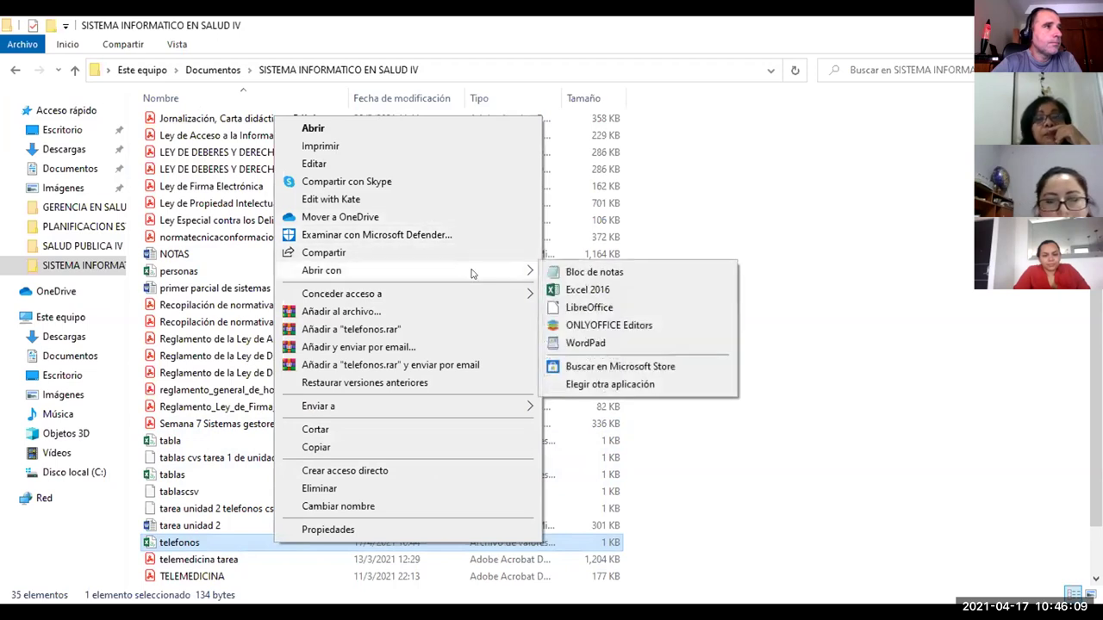
click(583, 312)
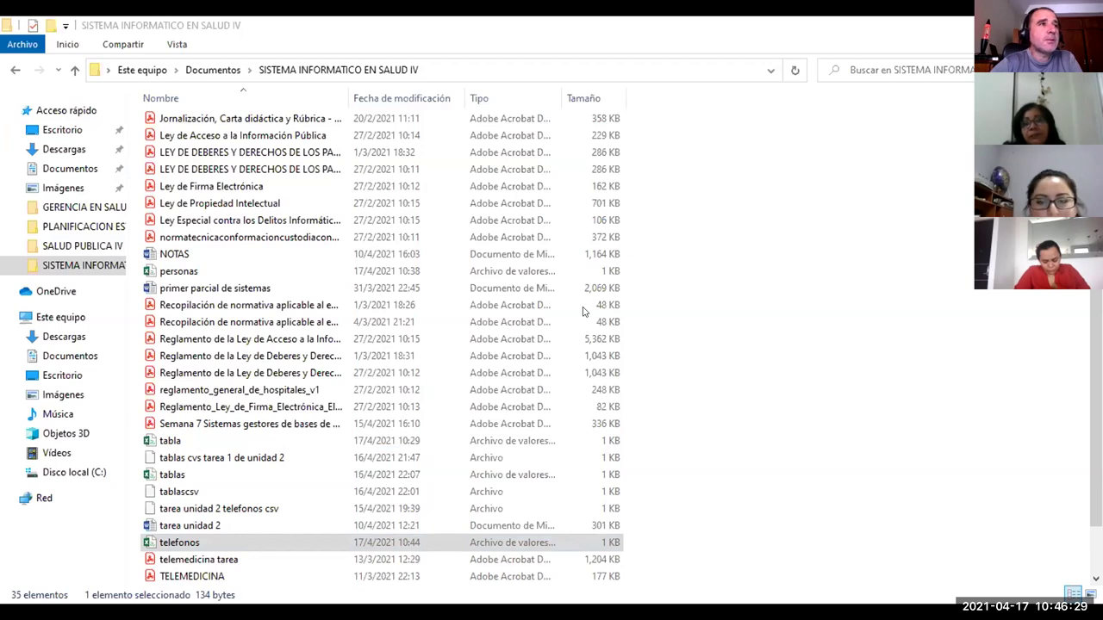
click(685, 48)
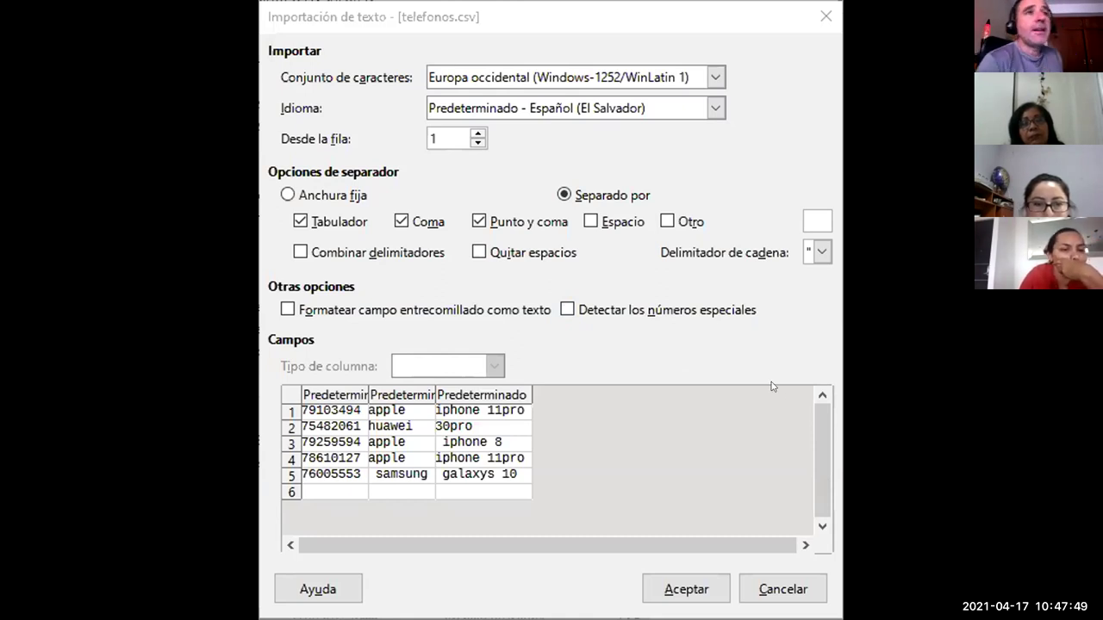
Import telefonos.csv with comma as the only separator, turning off tab and semicolon.
click(296, 224)
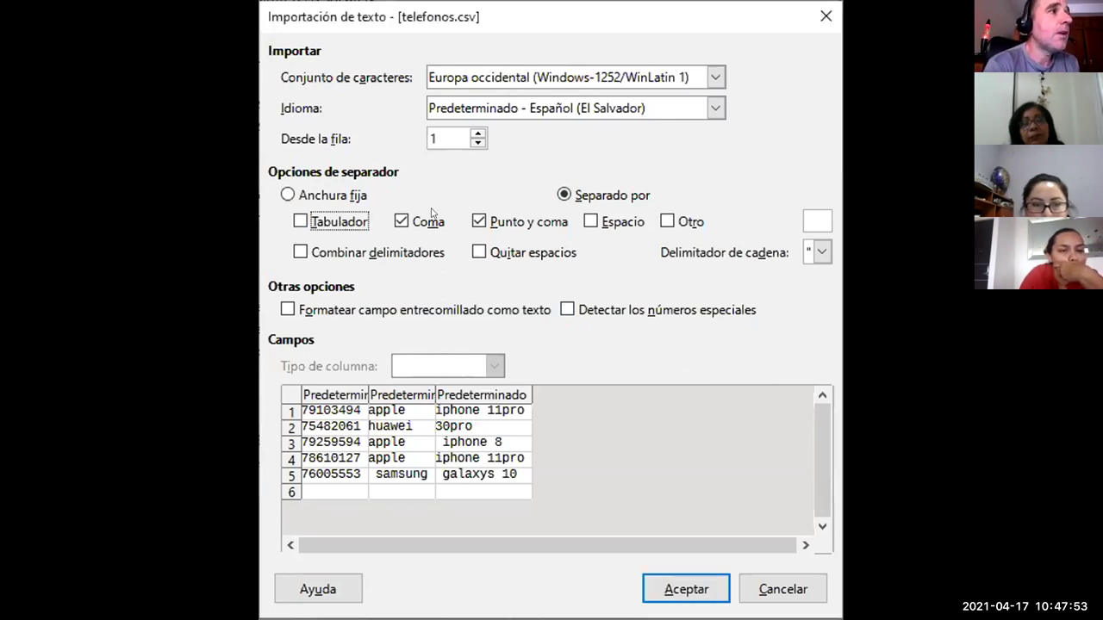
click(480, 223)
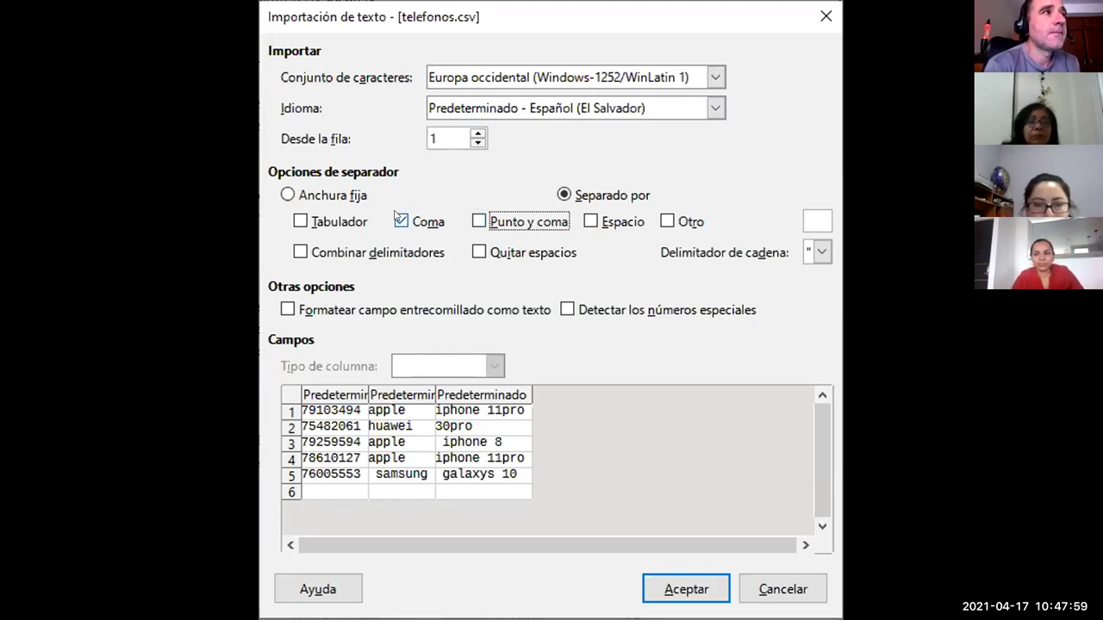
click(397, 220)
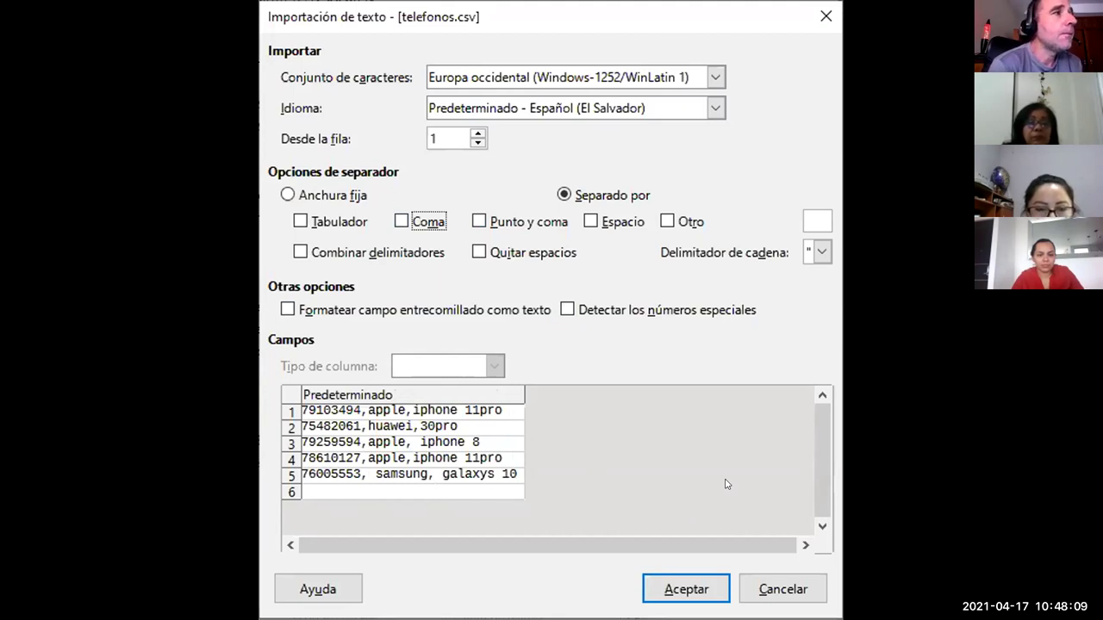
click(401, 222)
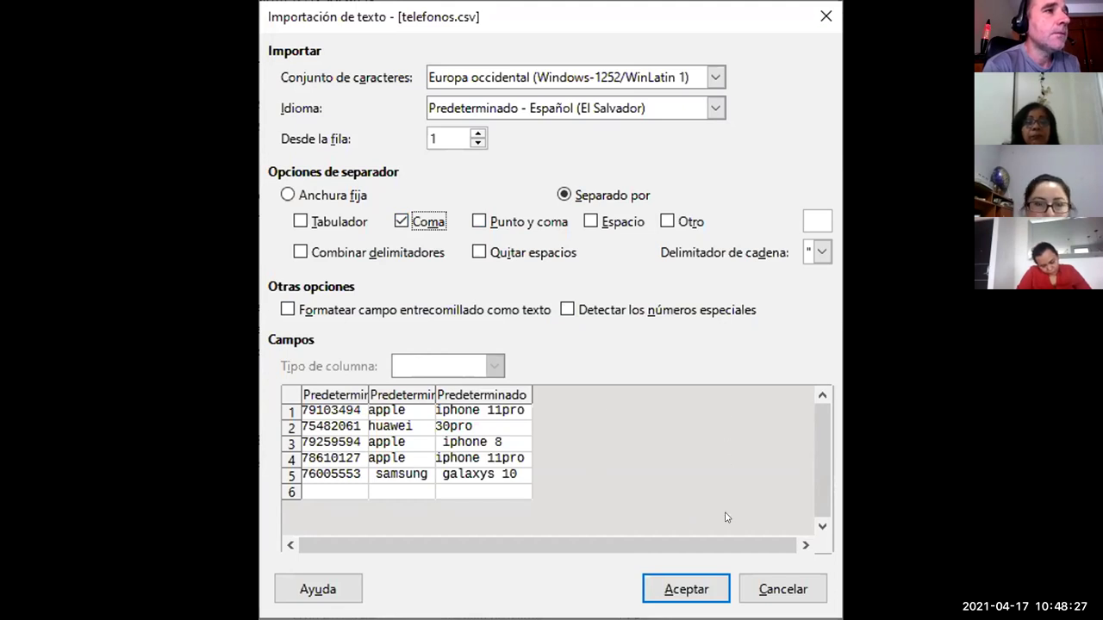
click(299, 251)
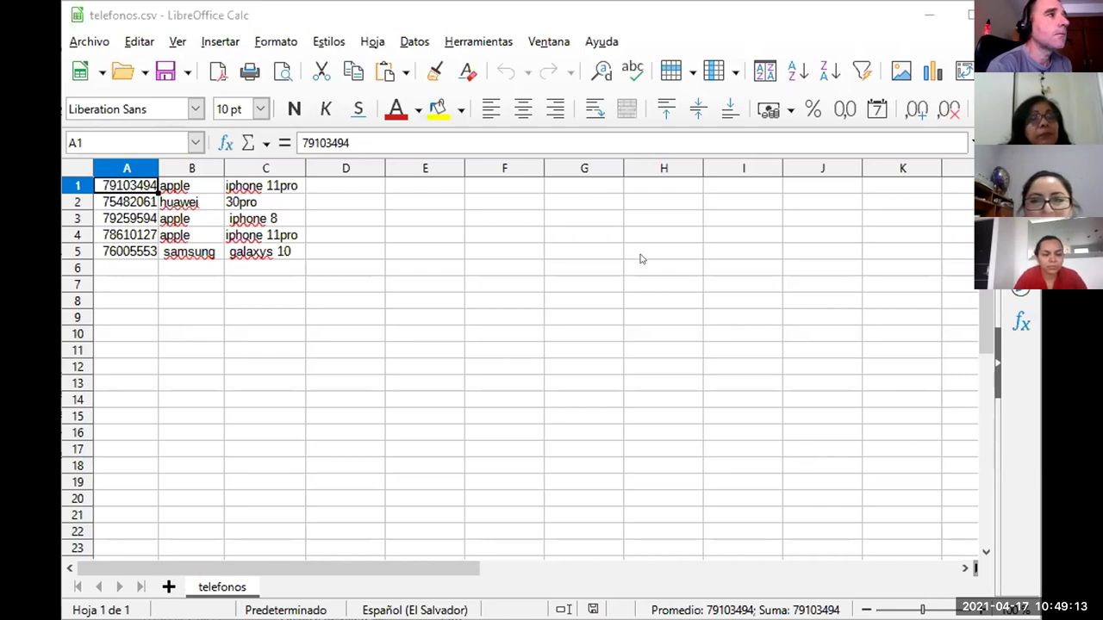
Examine how the imported phone list is split into columns, including the phone numbers in column A.
click(332, 273)
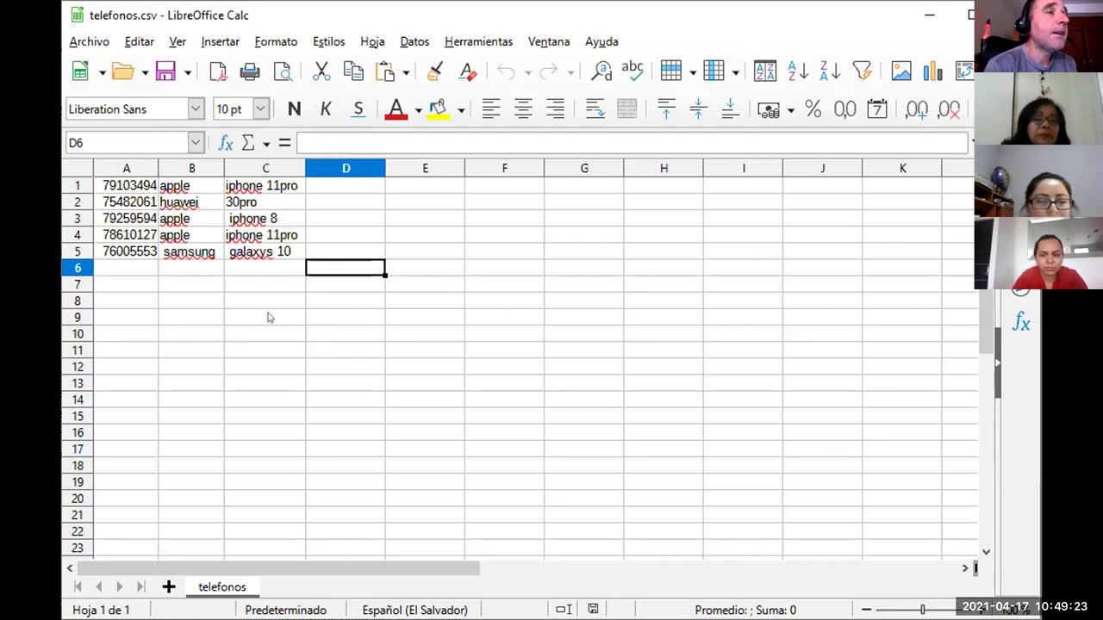
click(110, 176)
click(177, 263)
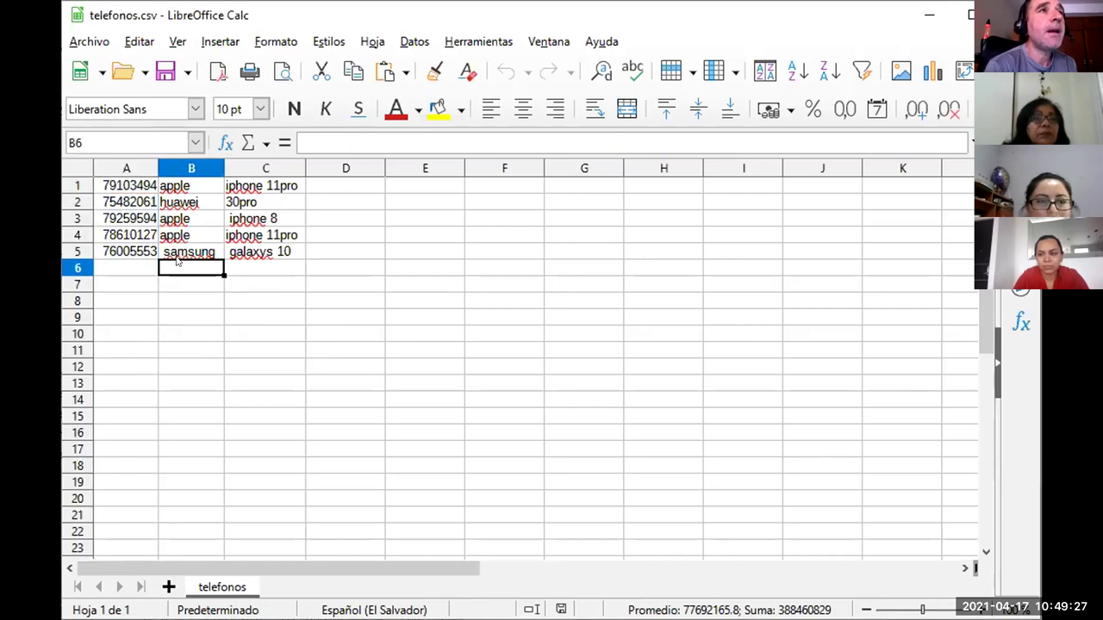
click(126, 236)
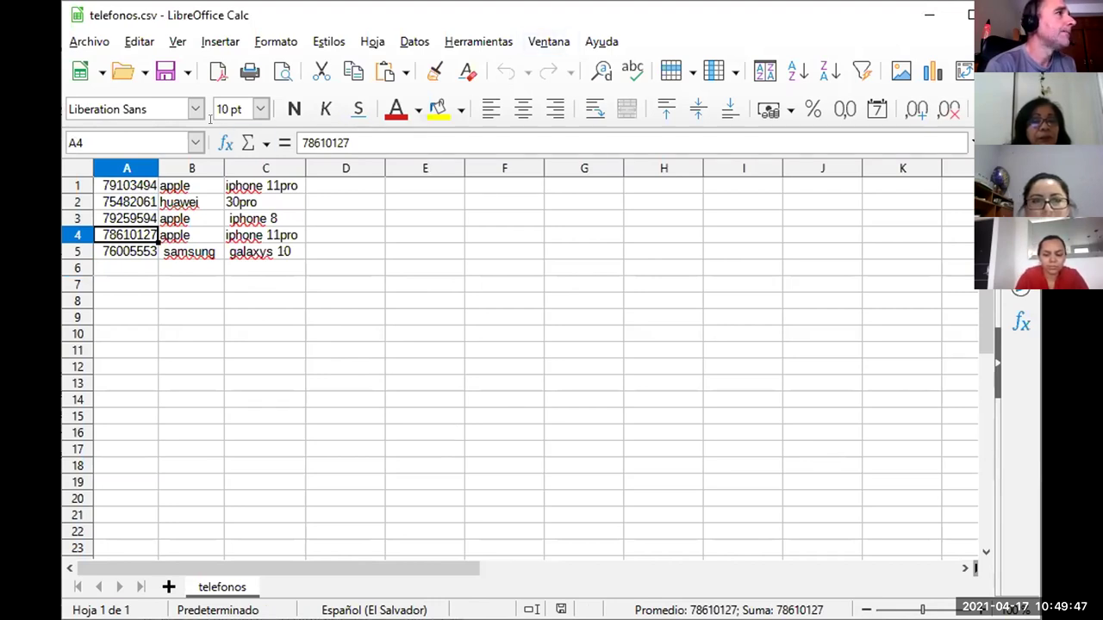
Start opening another file and browse from Documents to the SISTEMA INFORMATICO EN SALUD IV folder.
click(89, 42)
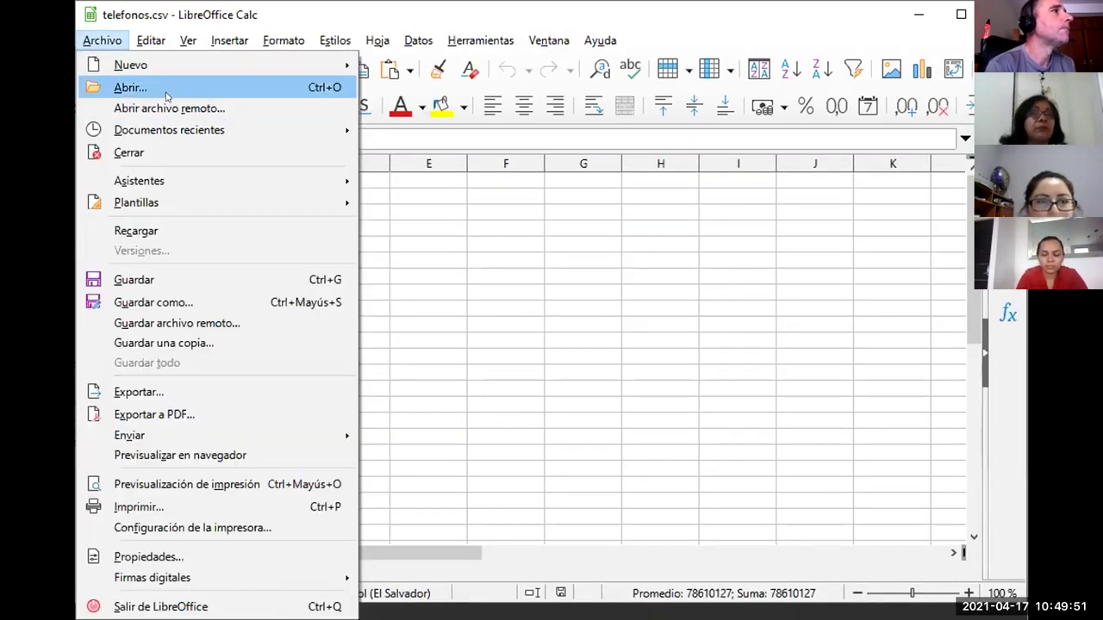
key(Return)
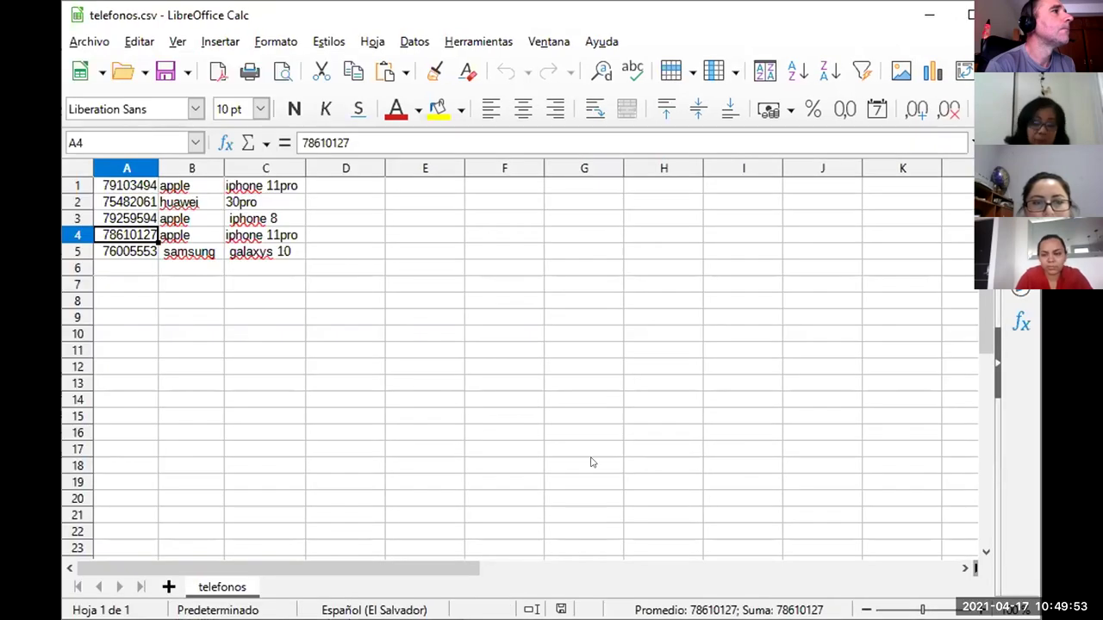
scroll(704, 387, down, 2)
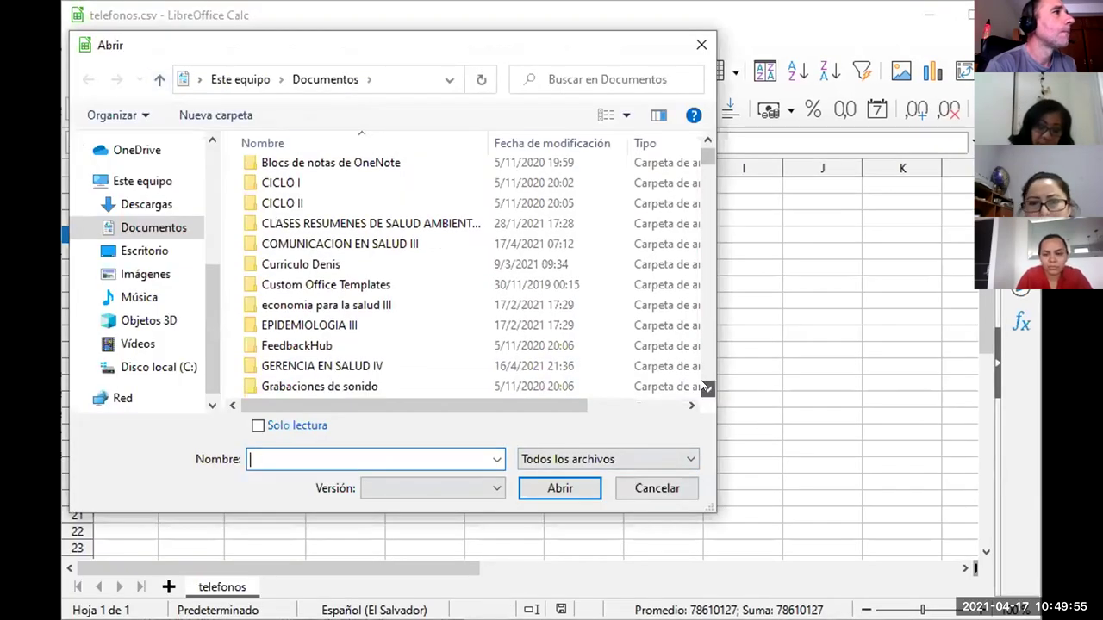
click(707, 388)
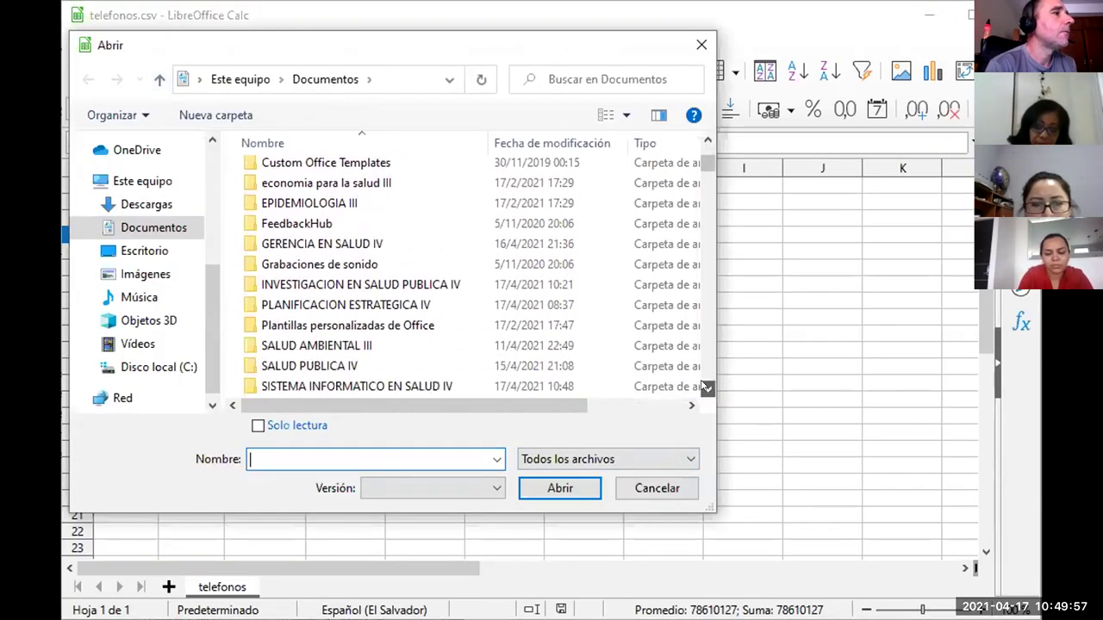
click(707, 388)
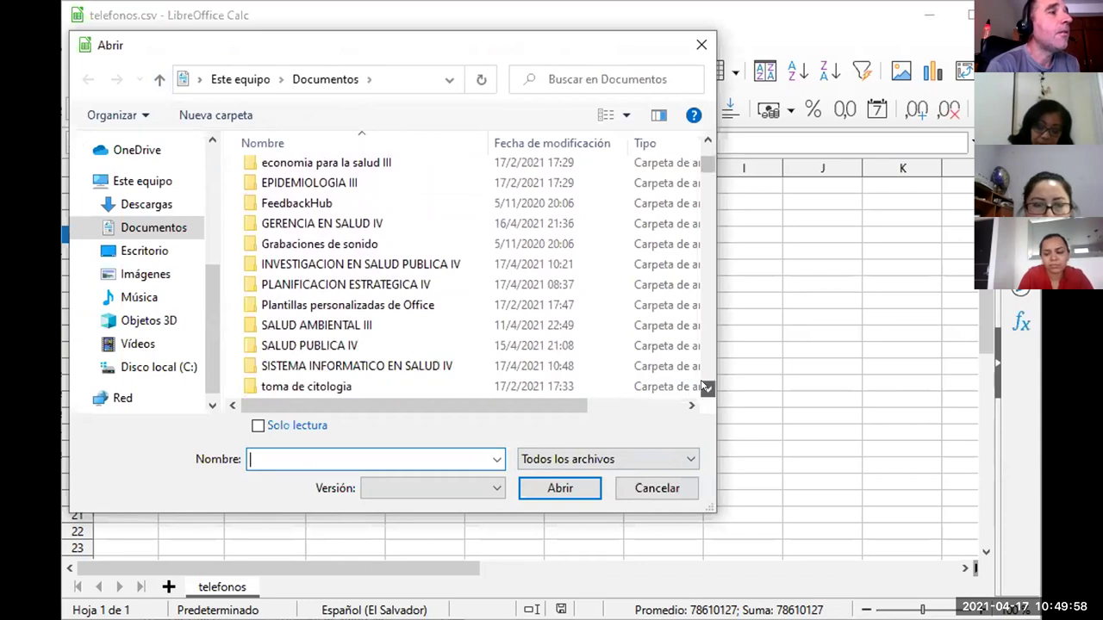
click(423, 366)
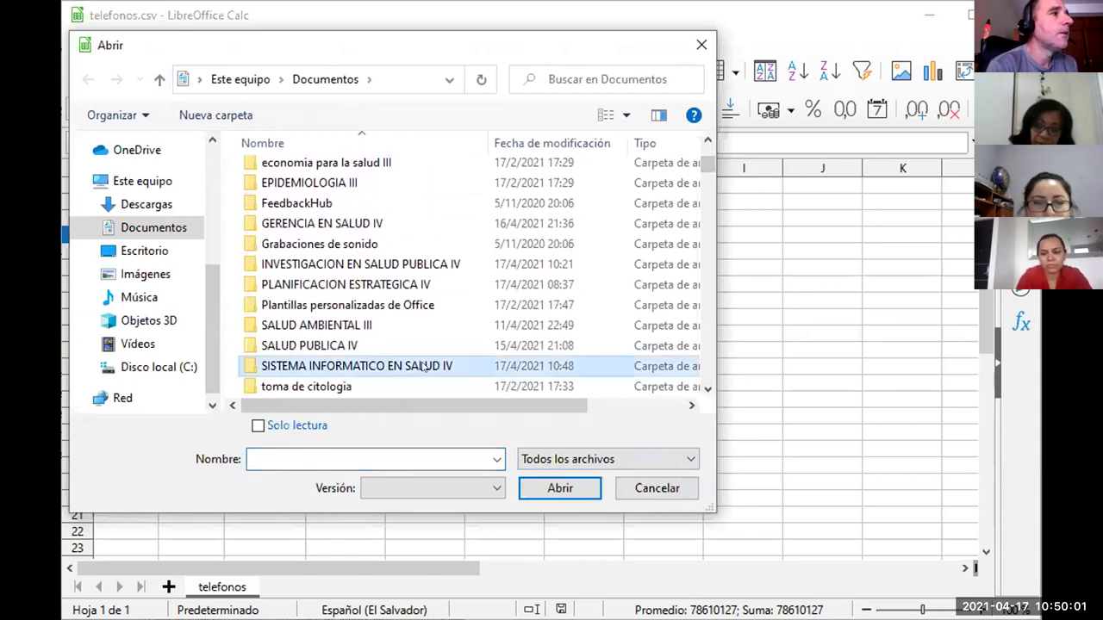
click(425, 367)
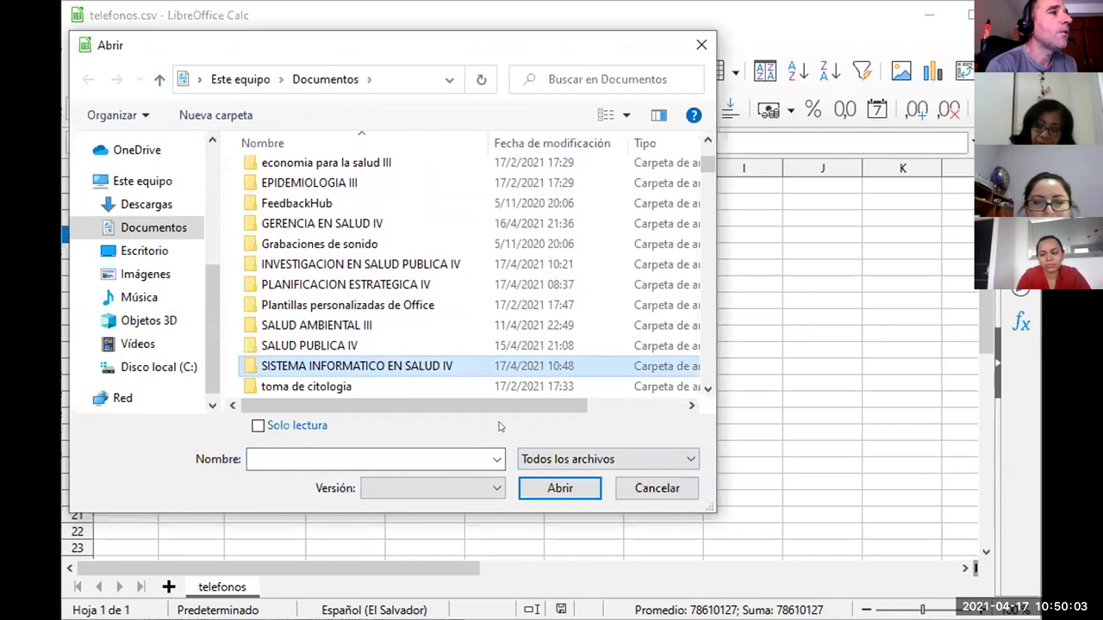
click(458, 366)
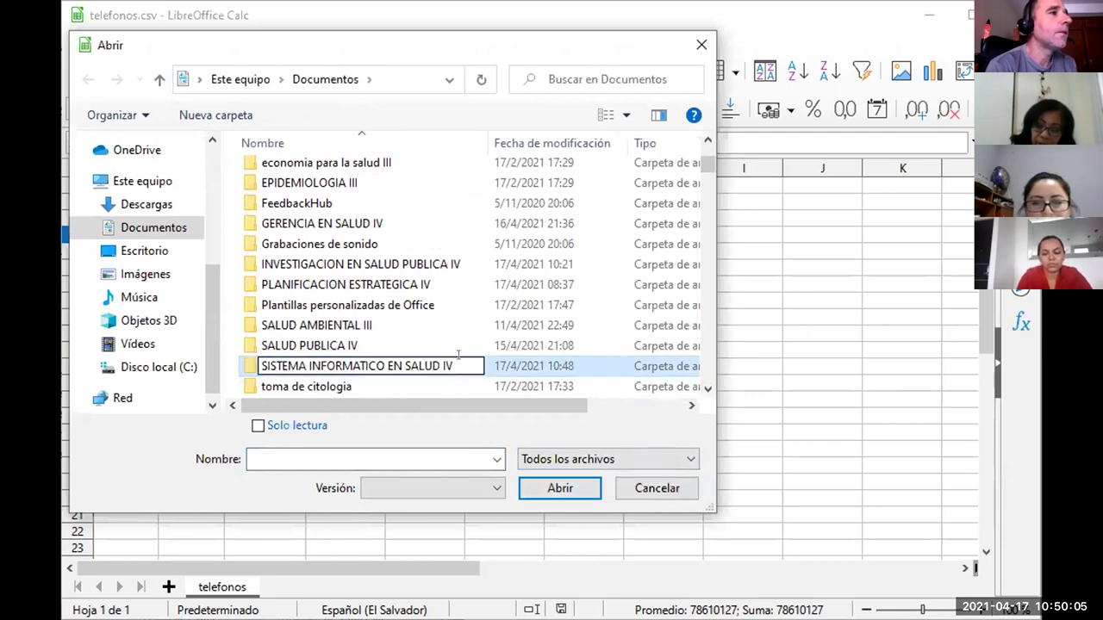
click(534, 368)
double_click(535, 367)
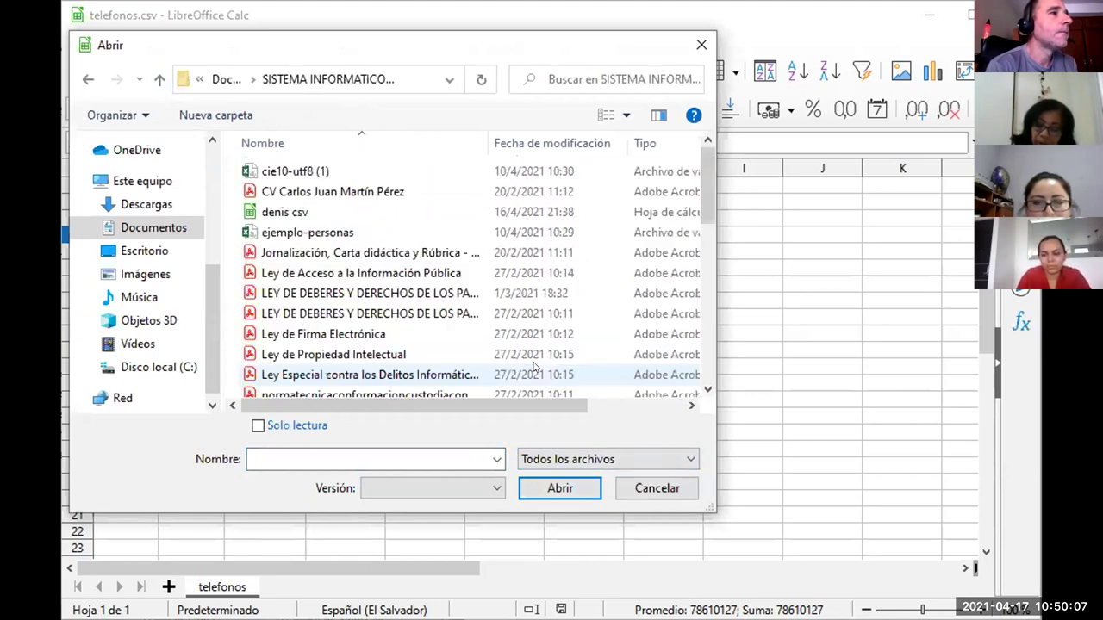
Open the personas file and import it with comma as the only separator.
click(707, 389)
click(707, 389)
click(707, 389)
click(707, 389)
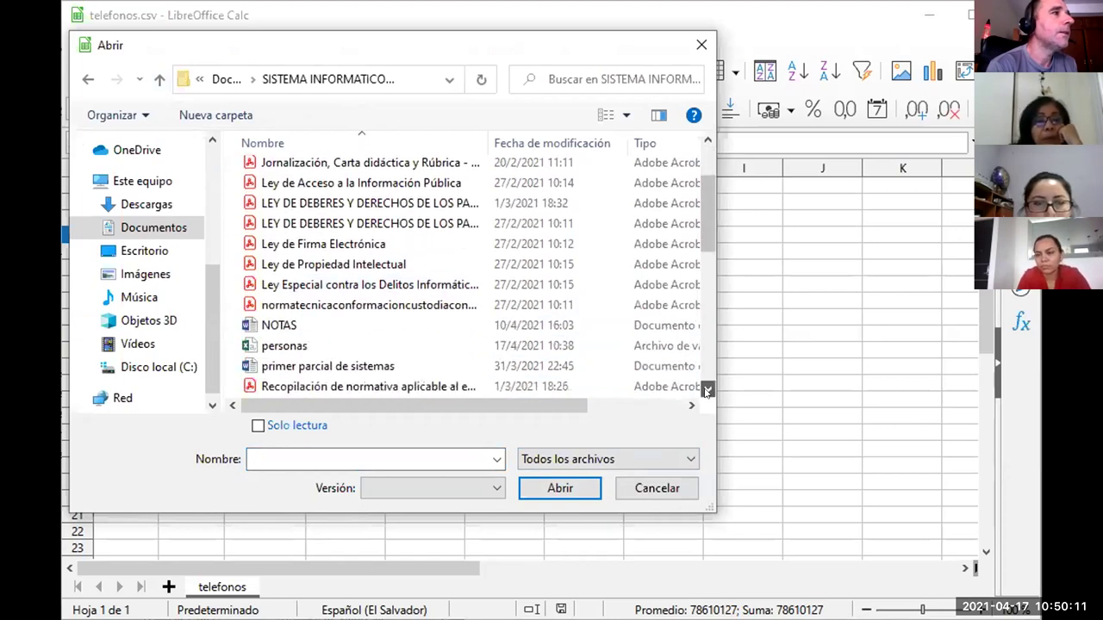
click(374, 349)
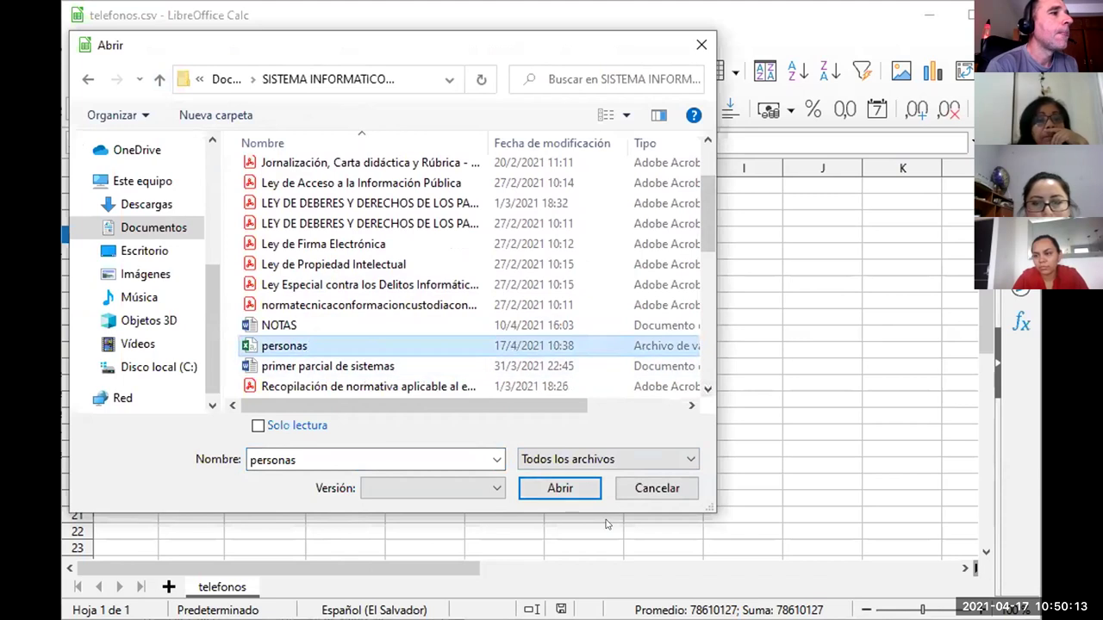
click(573, 488)
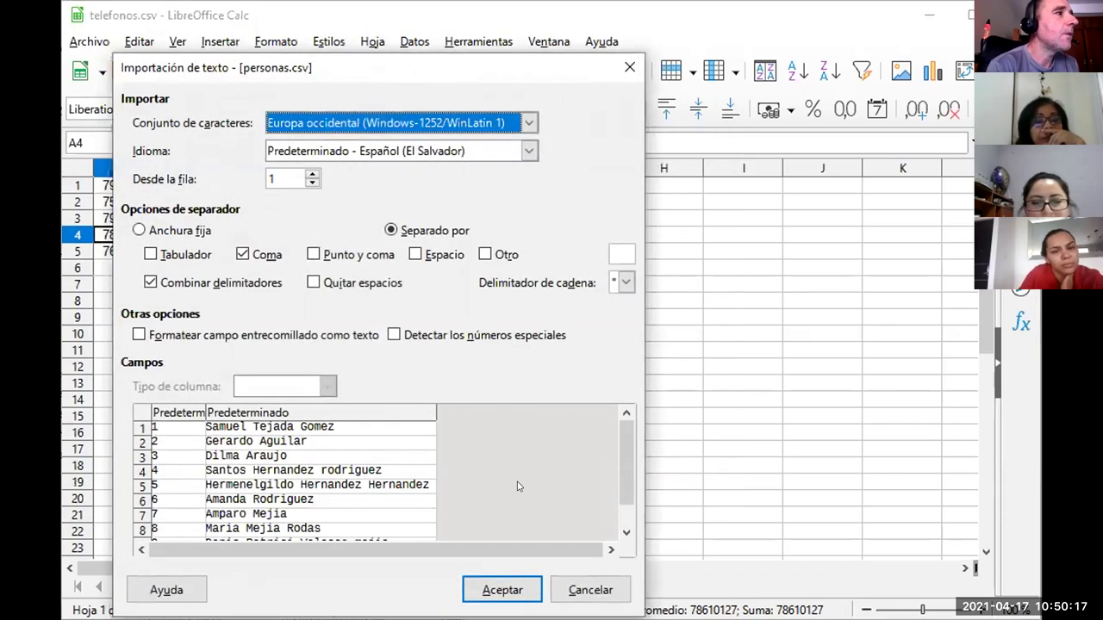
click(528, 592)
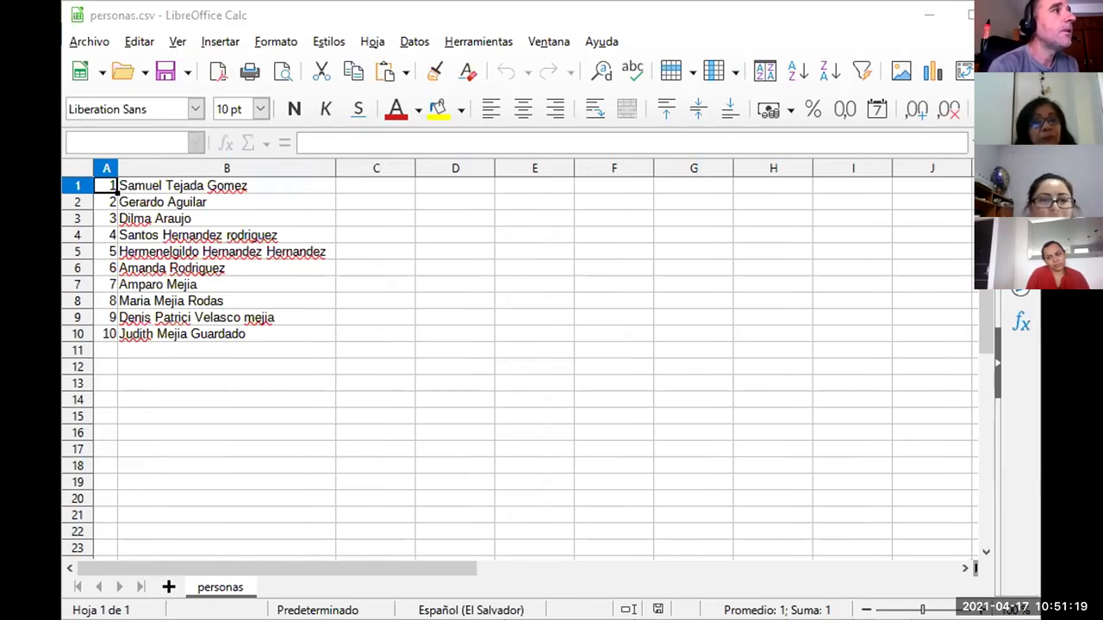
Copy the phone number in cell A4 of telefonos.csv into cell C1 of personas.csv.
right_click(483, 245)
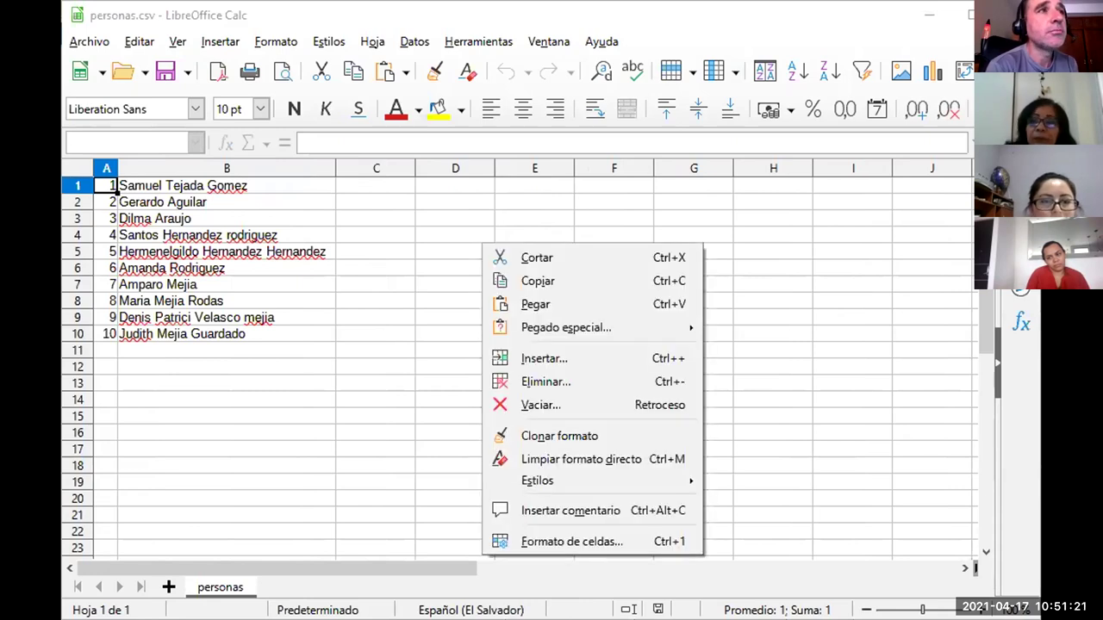
click(536, 281)
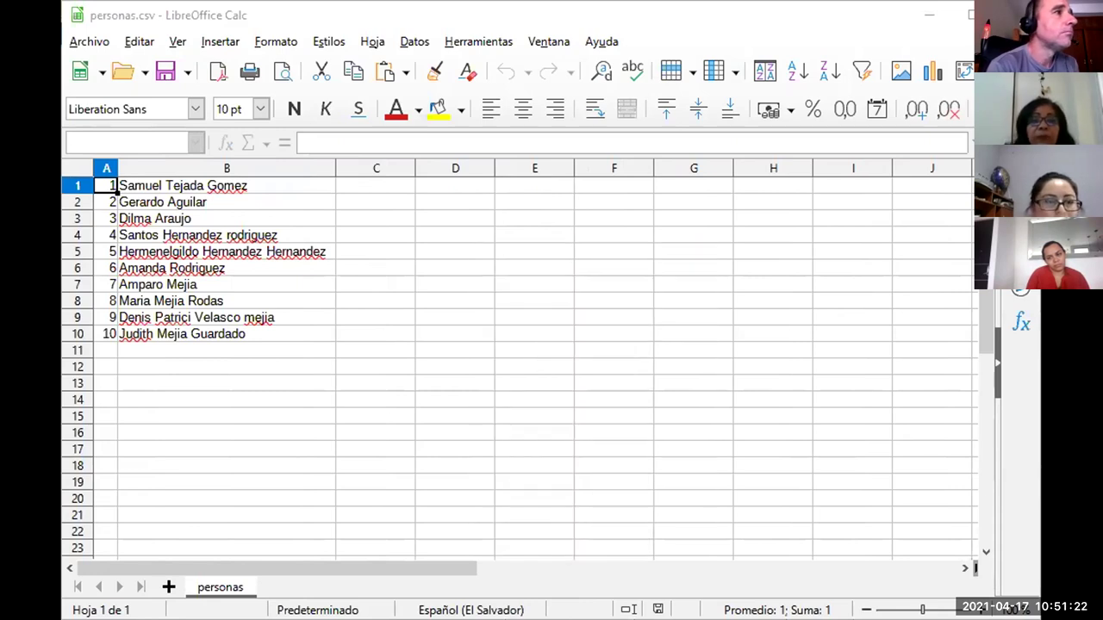
right_click(347, 182)
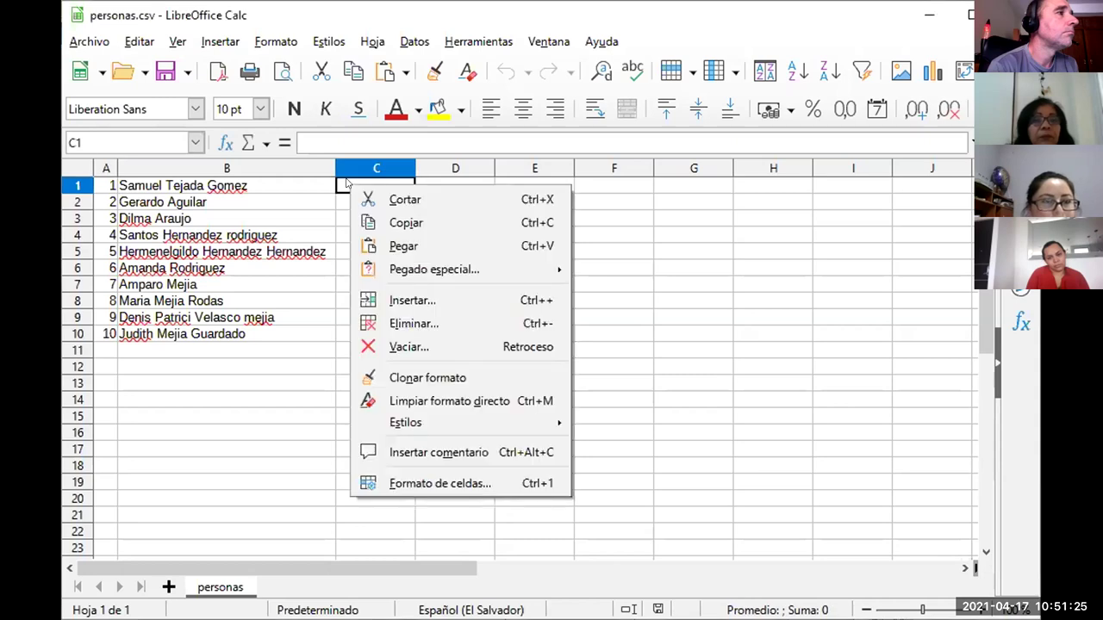
click(403, 247)
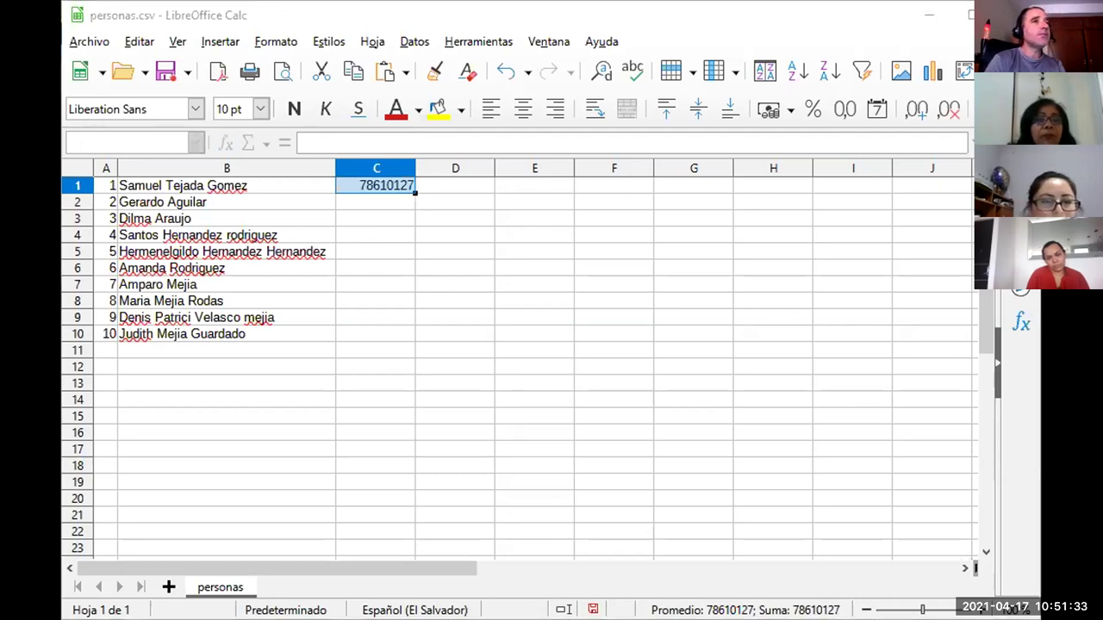
Copy the phone number in cell A2 of telefonos.csv into cell C4 of personas.csv.
right_click(483, 213)
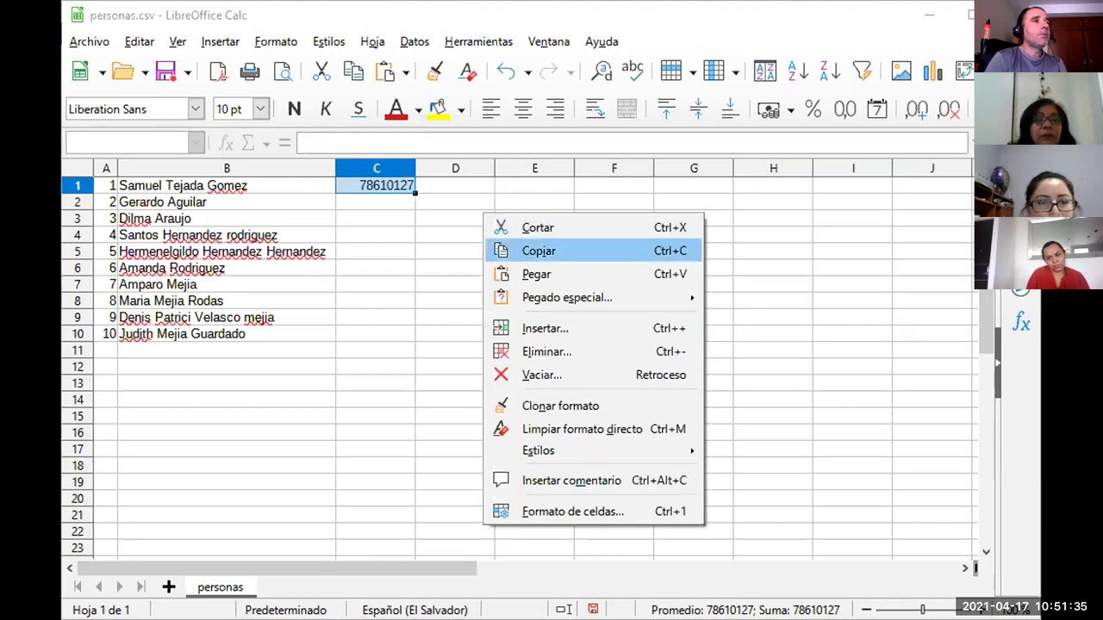
click(539, 251)
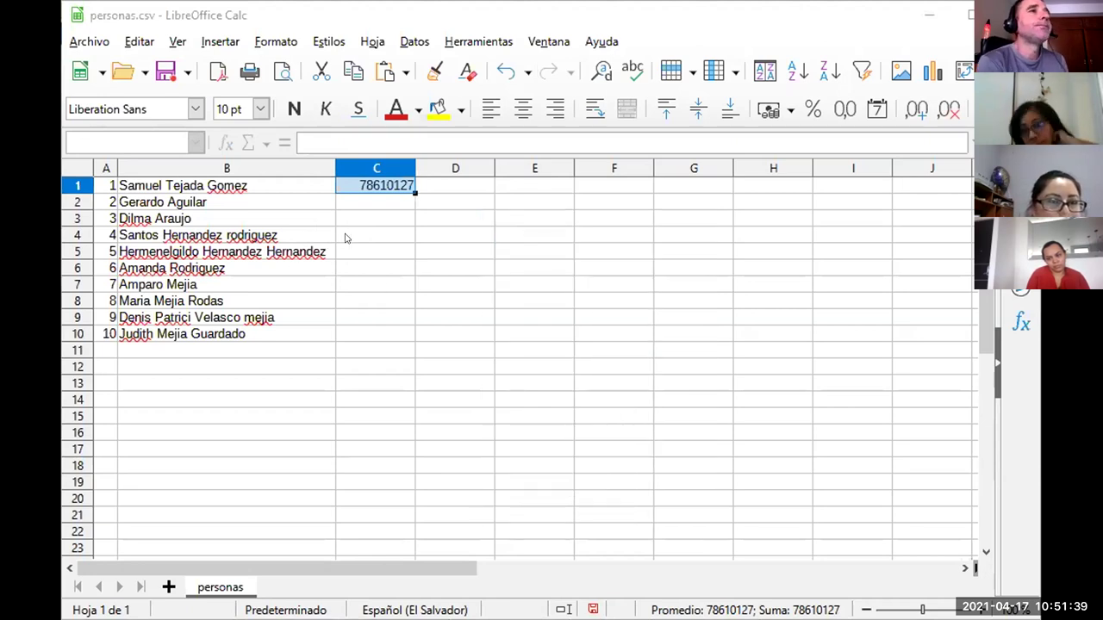
right_click(345, 238)
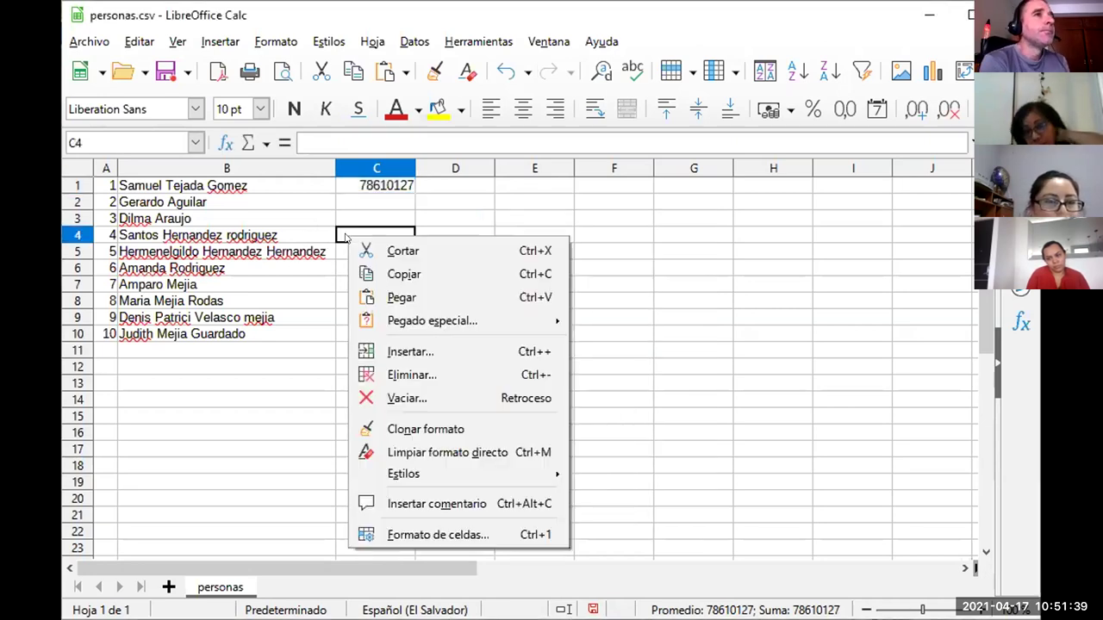
click(420, 299)
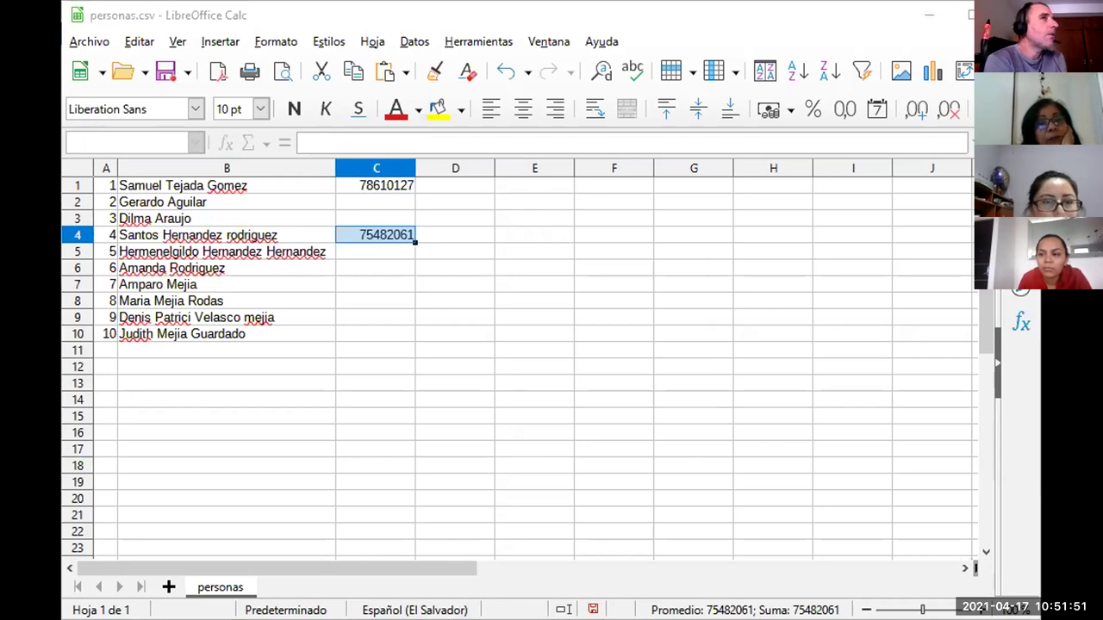
Copy the phone number in cell A1 of telefonos.csv into cell C9 of personas.csv.
right_click(476, 193)
click(529, 229)
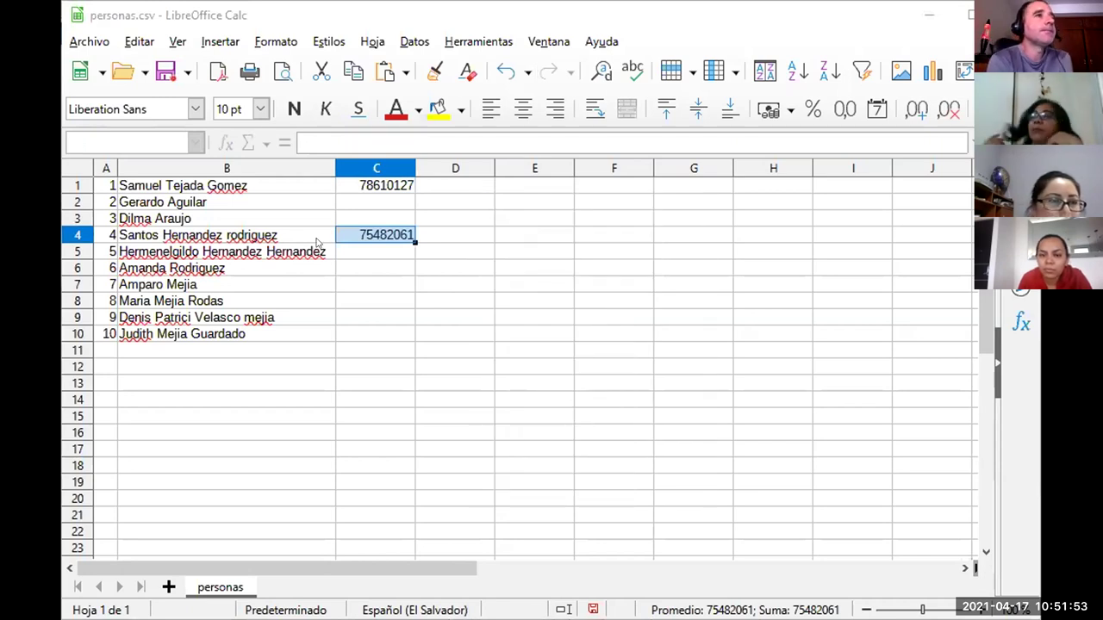
click(341, 288)
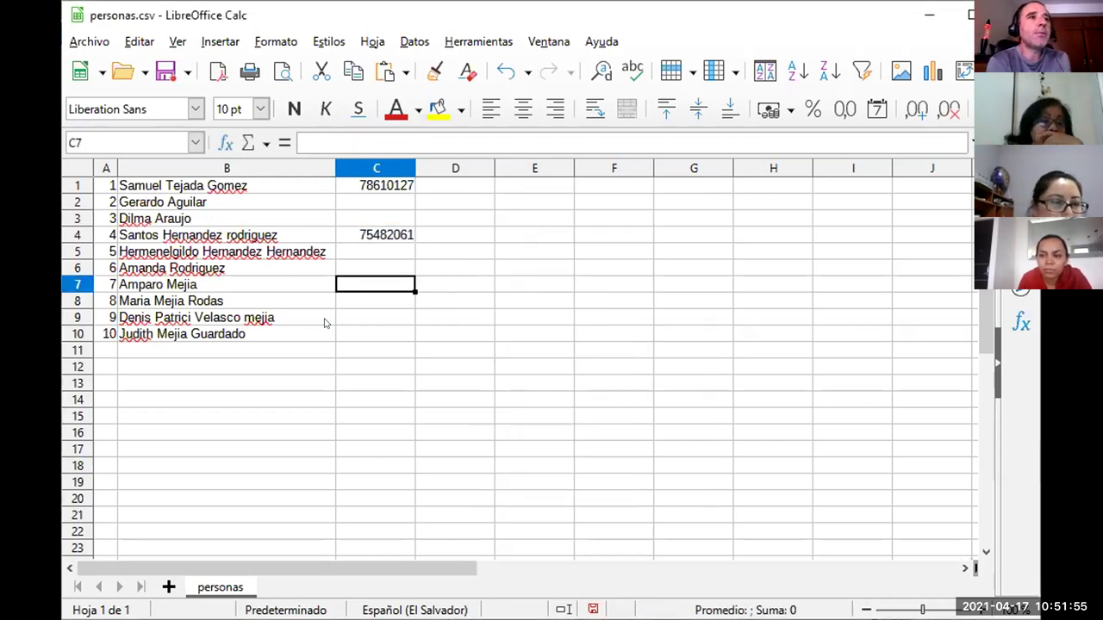
click(344, 318)
right_click(345, 318)
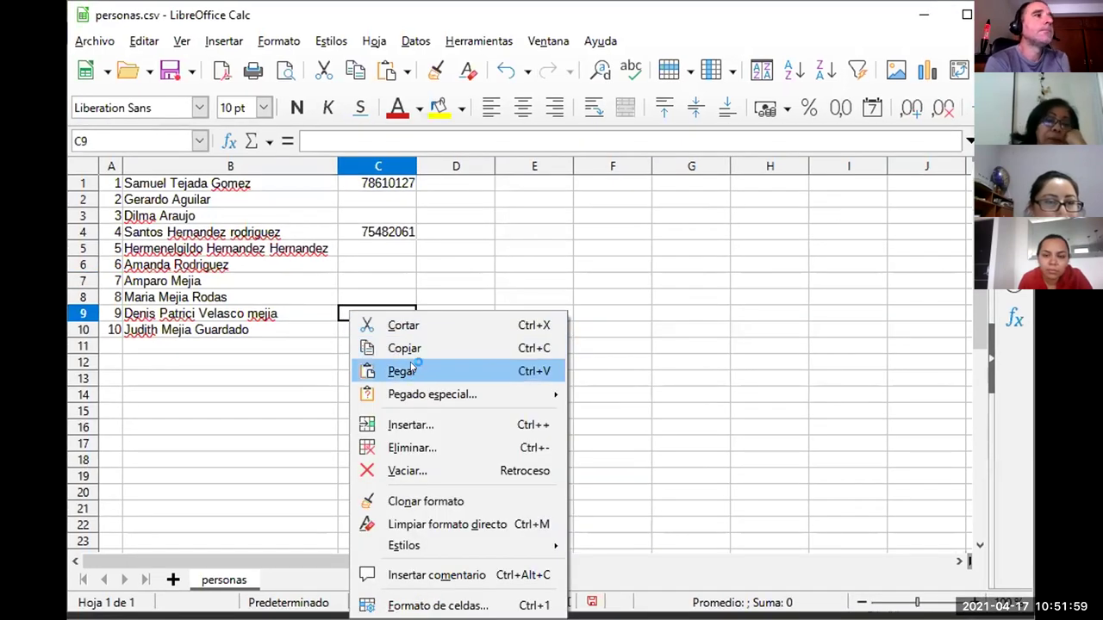
click(401, 372)
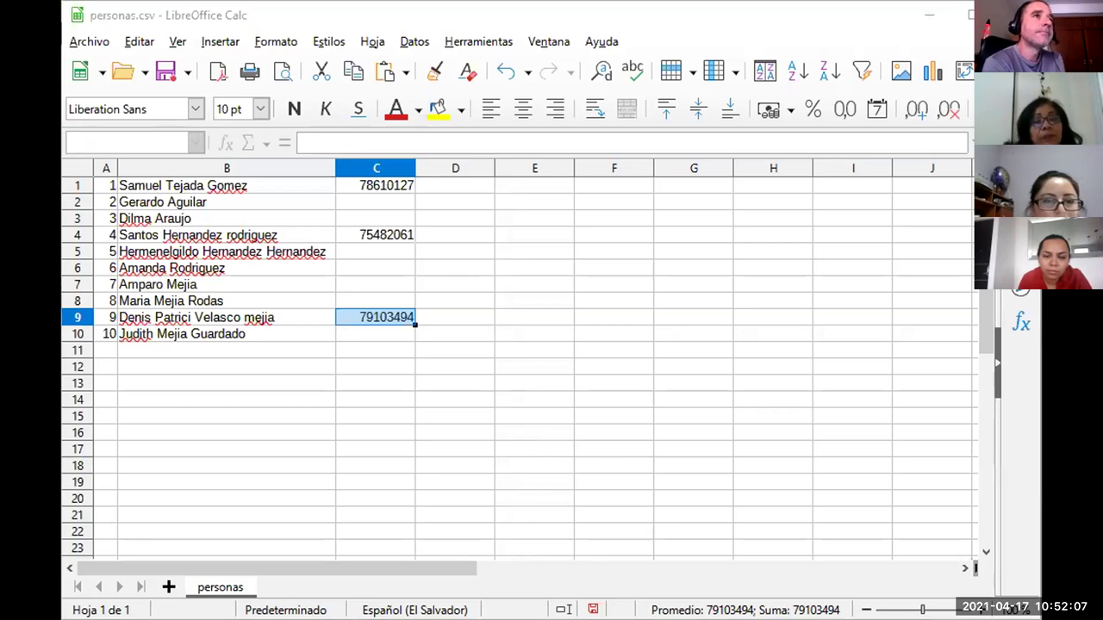
Copy the phone number in cell A3 of telefonos.csv into cell C2 of personas.csv.
key(shift+F10)
key(Down)
key(Down)
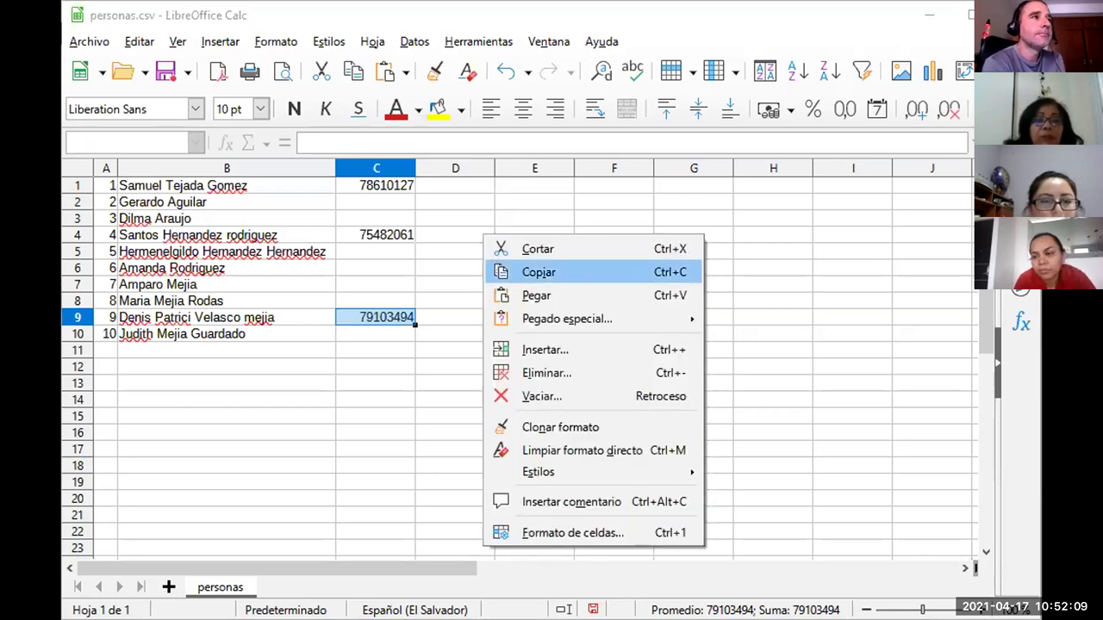
key(Return)
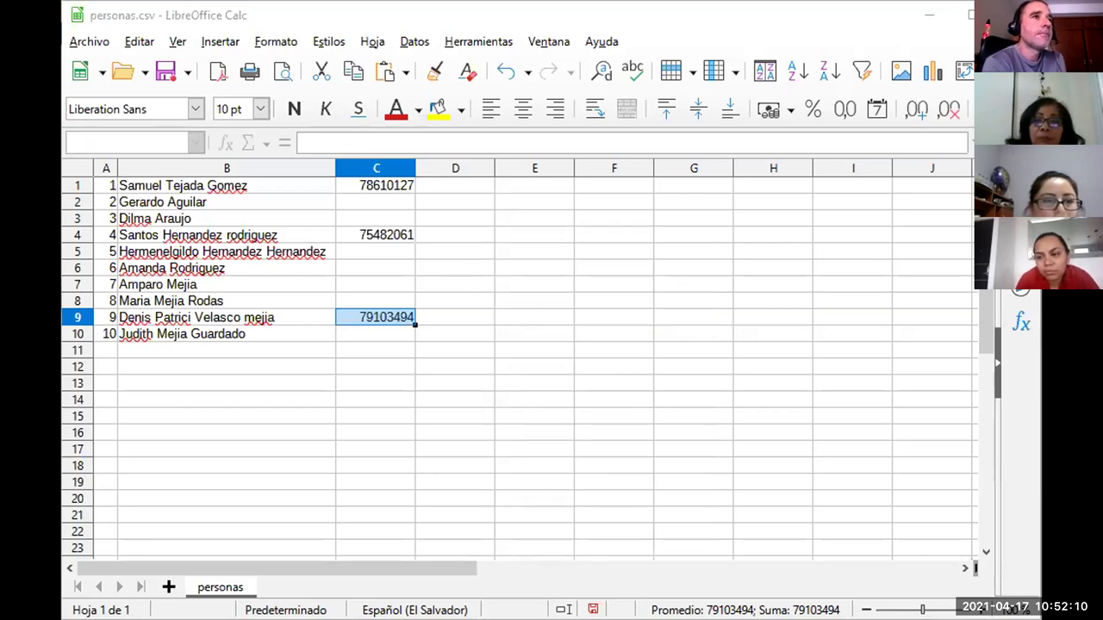
click(362, 201)
right_click(368, 203)
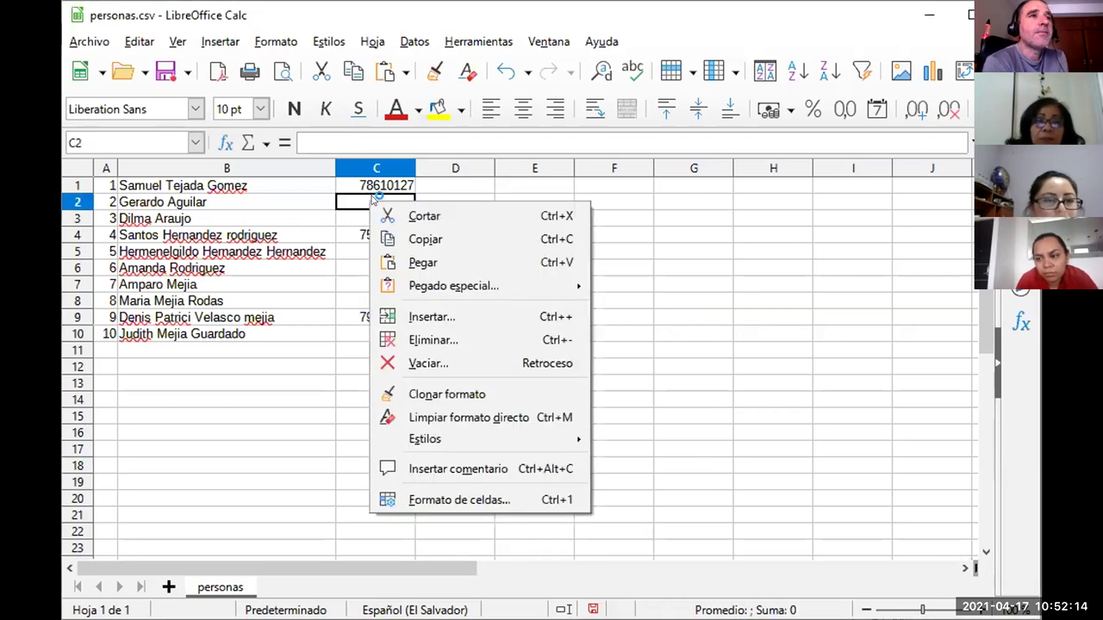
click(437, 263)
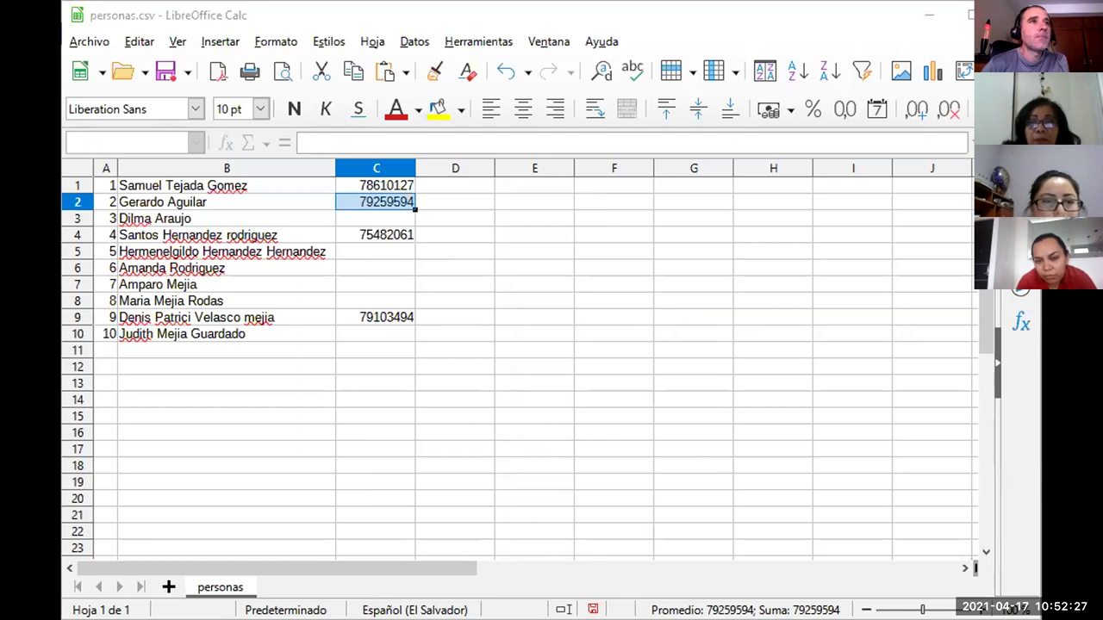
Try to copy the remaining phone number from telefonos.csv into cell C7 of personas.csv.
right_click(478, 270)
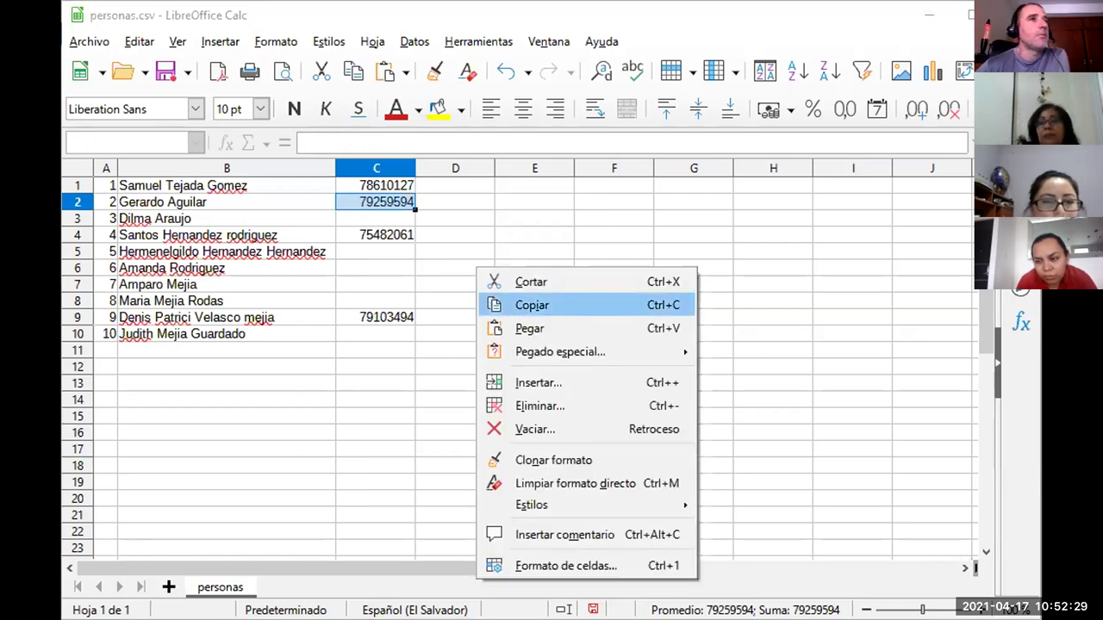
click(531, 305)
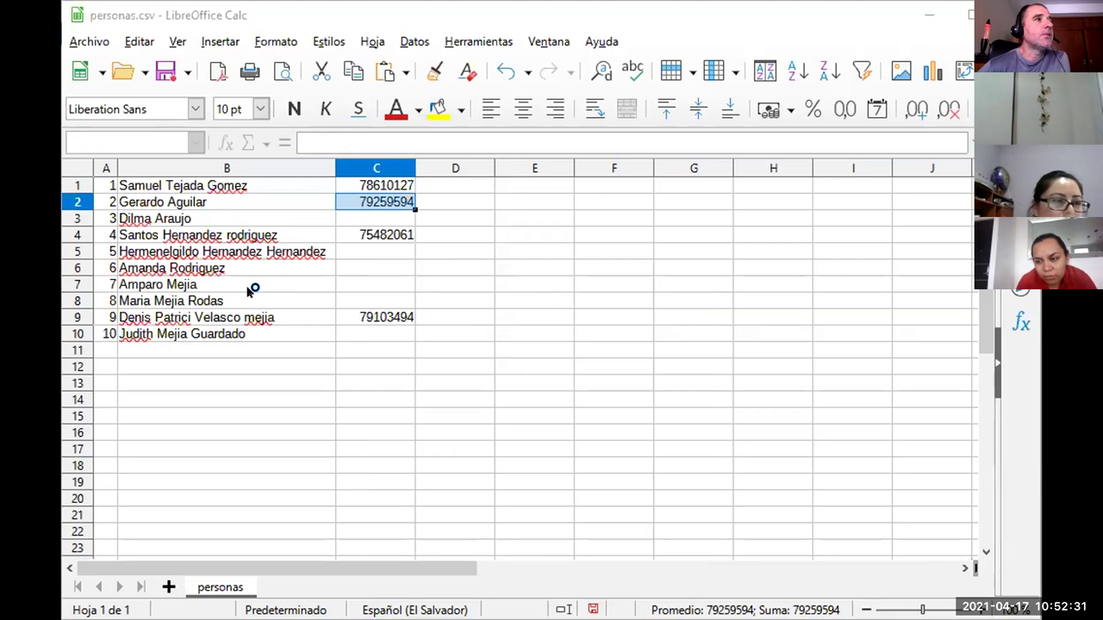
click(322, 281)
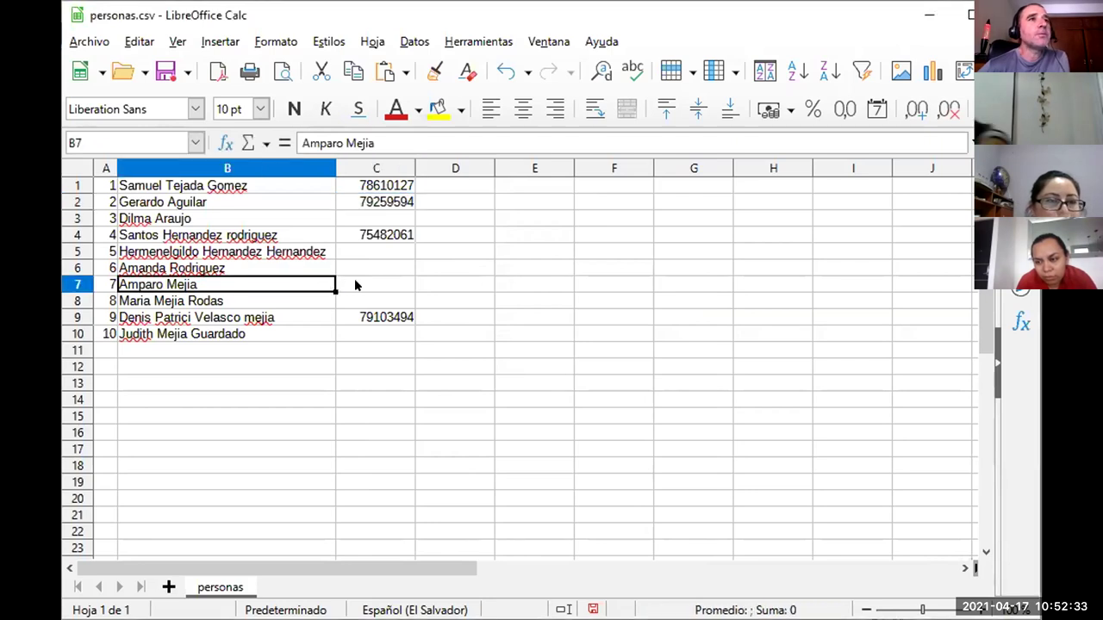
click(355, 286)
right_click(355, 287)
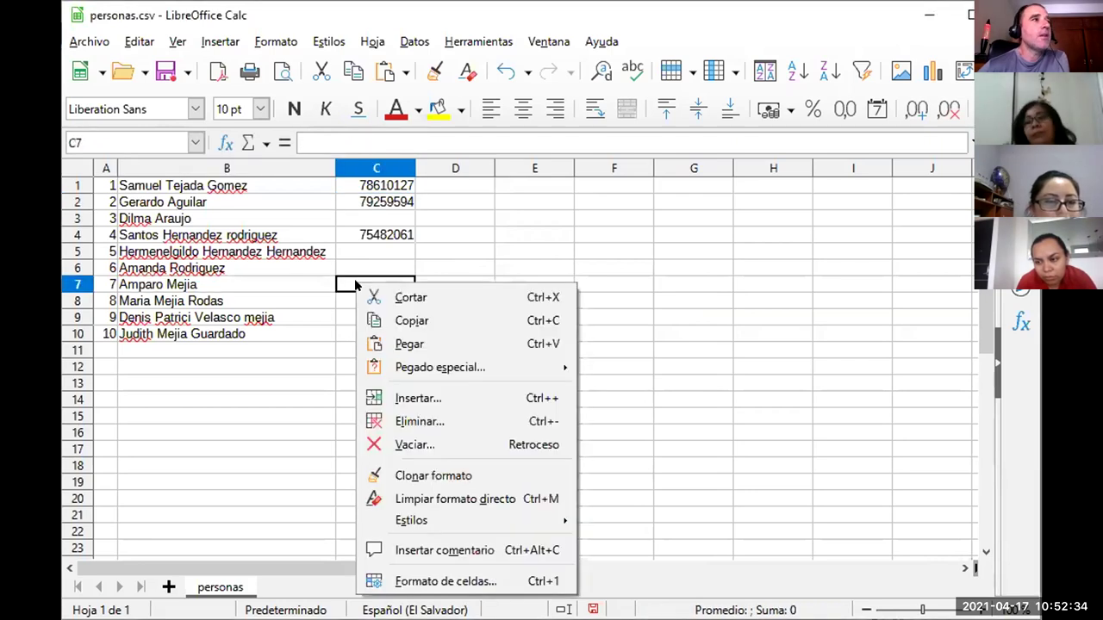
click(420, 317)
right_click(380, 289)
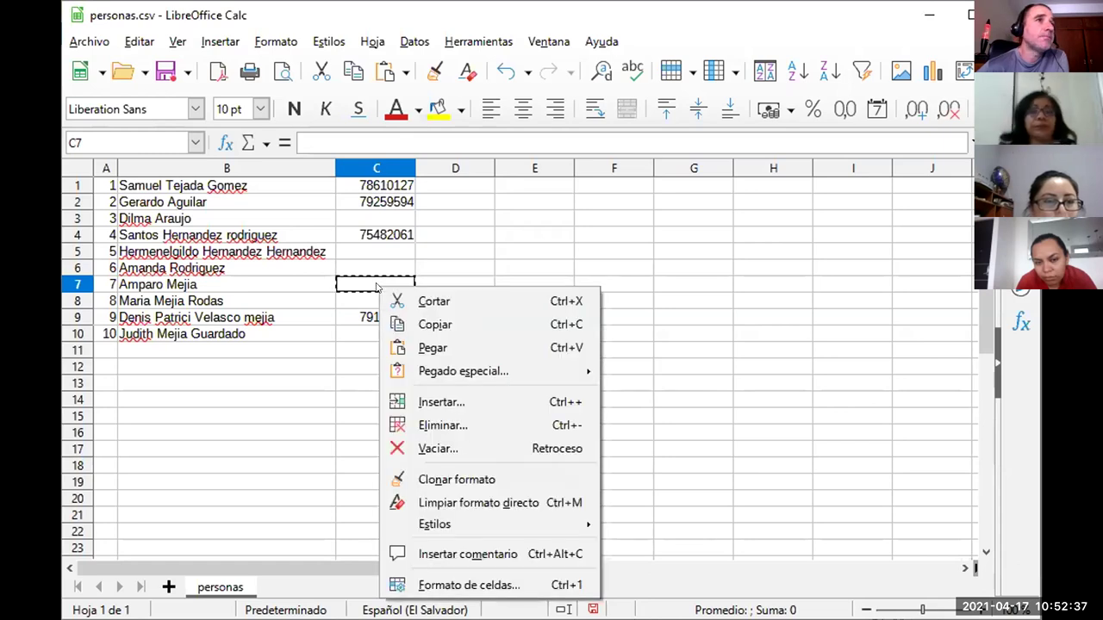
click(434, 347)
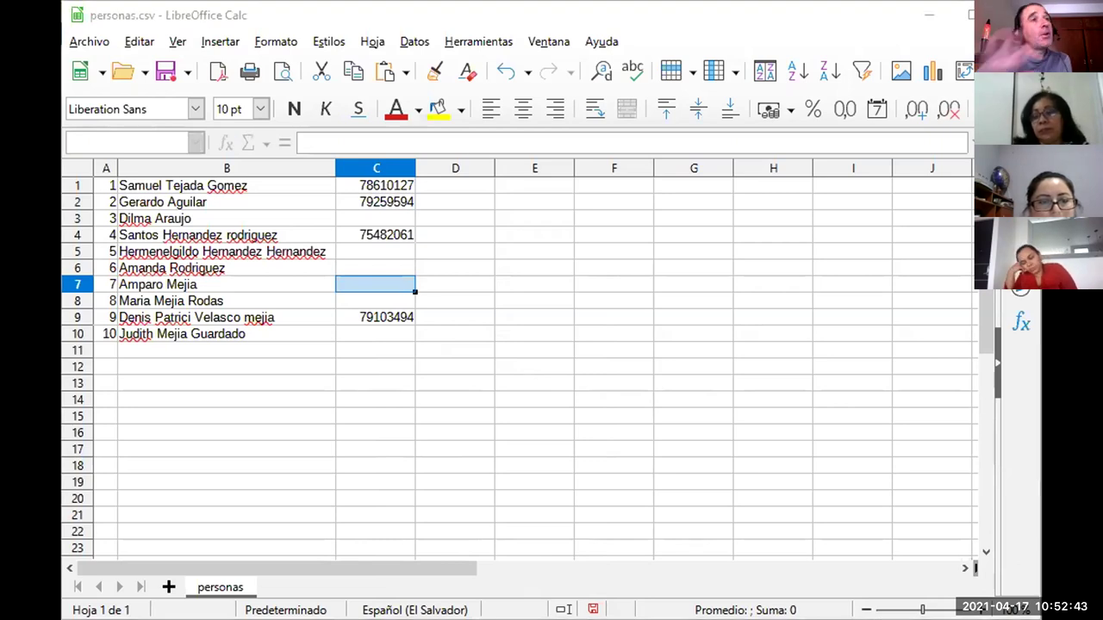
Copy the remaining phone number from telefonos.csv into cell C7 of personas.csv.
right_click(472, 263)
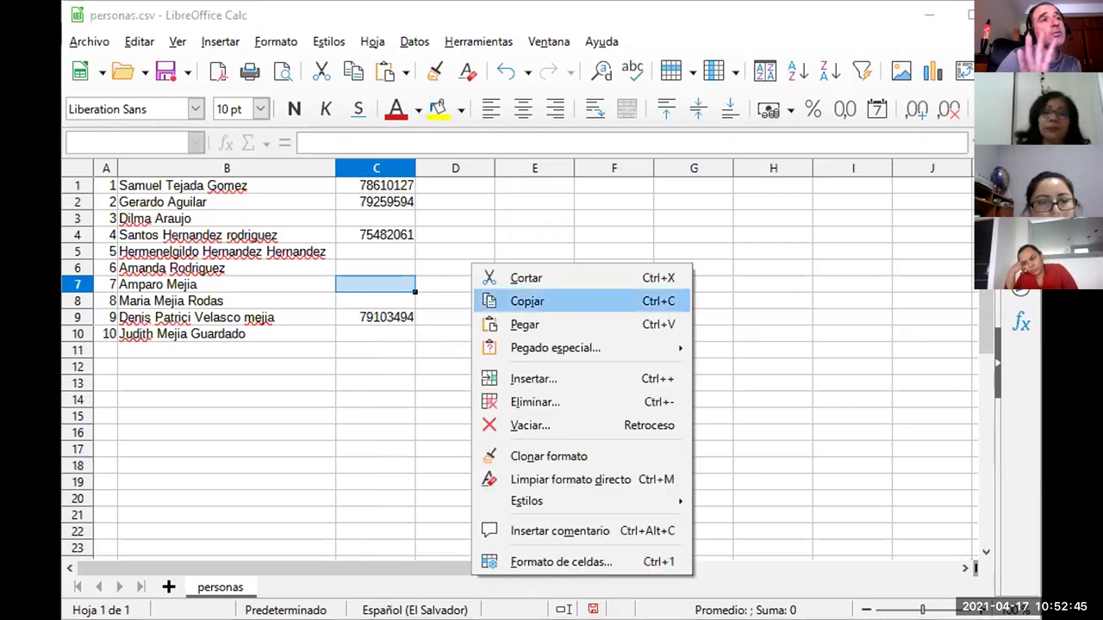
click(528, 301)
right_click(379, 287)
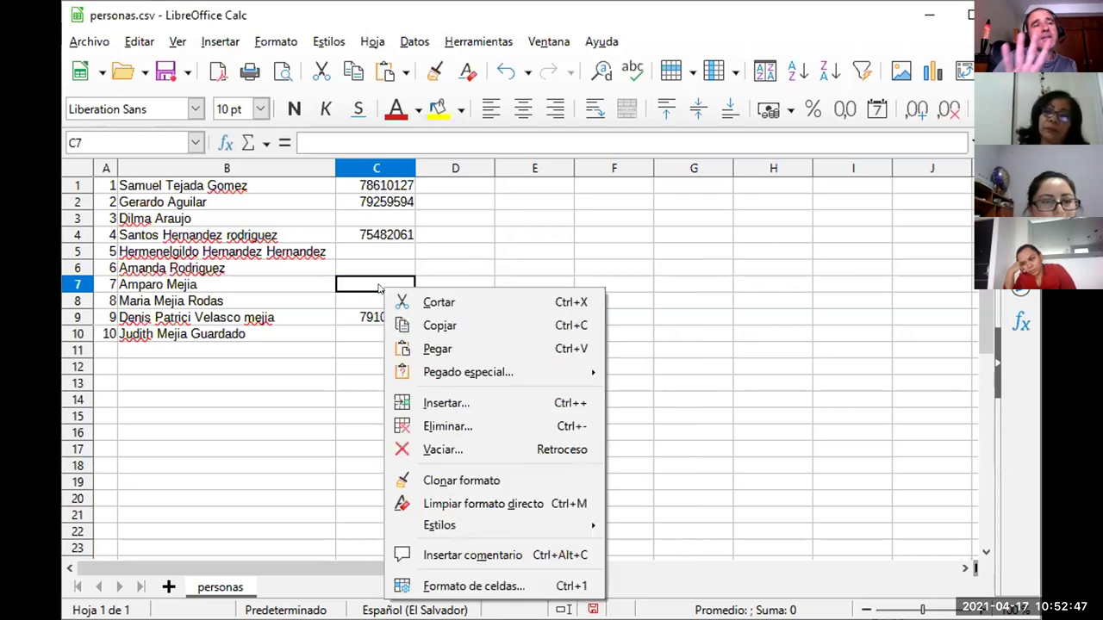
click(447, 348)
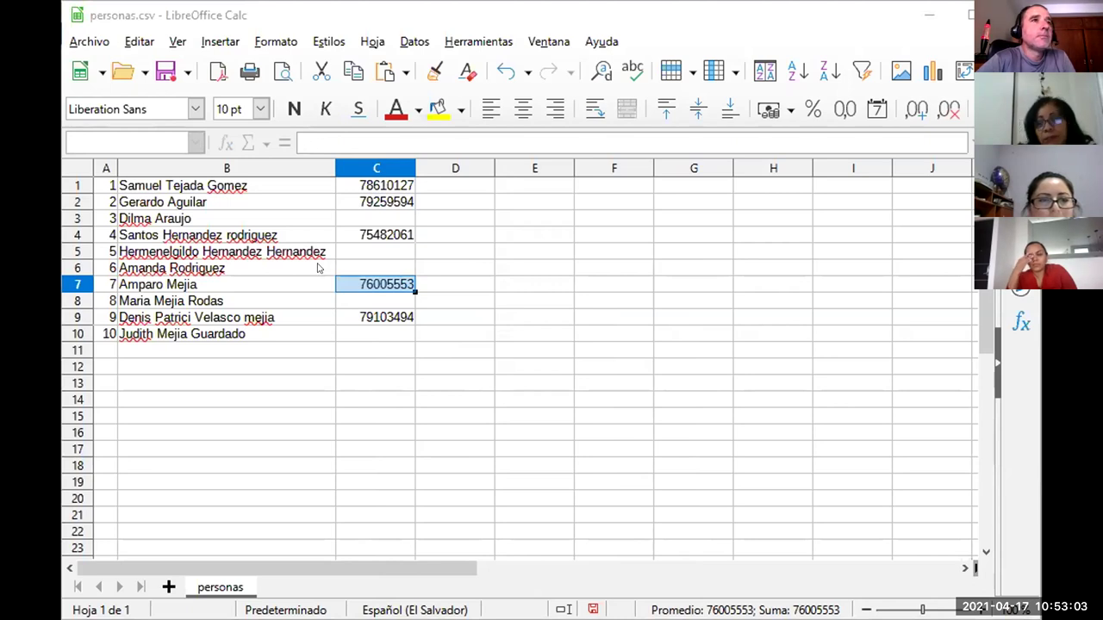
key(ctrl+c)
key(Up)
key(Left)
click(455, 270)
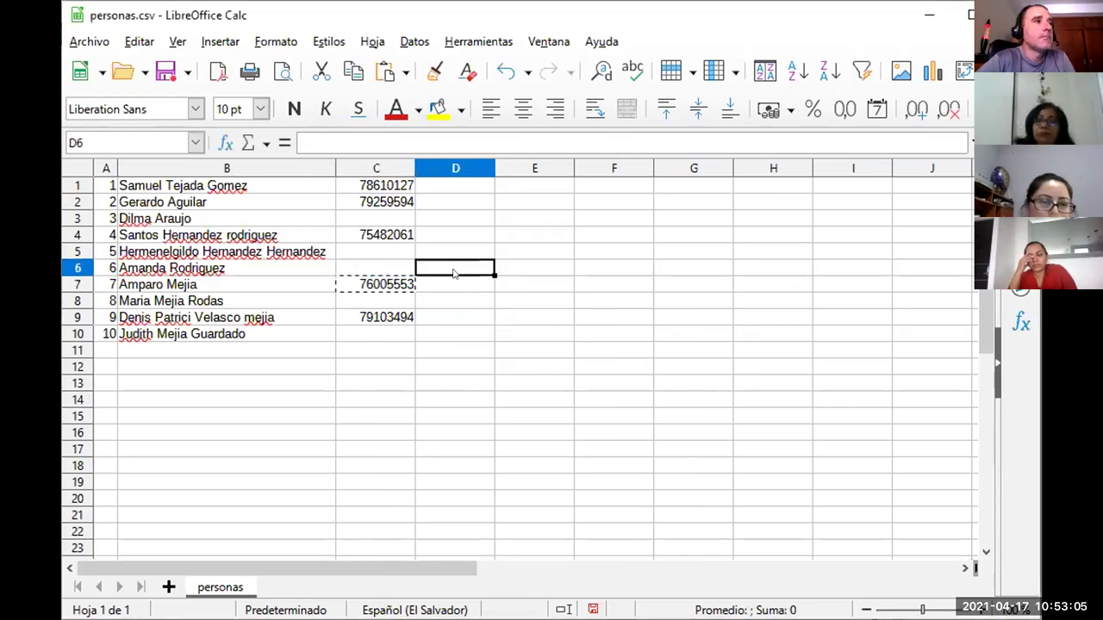
double_click(407, 260)
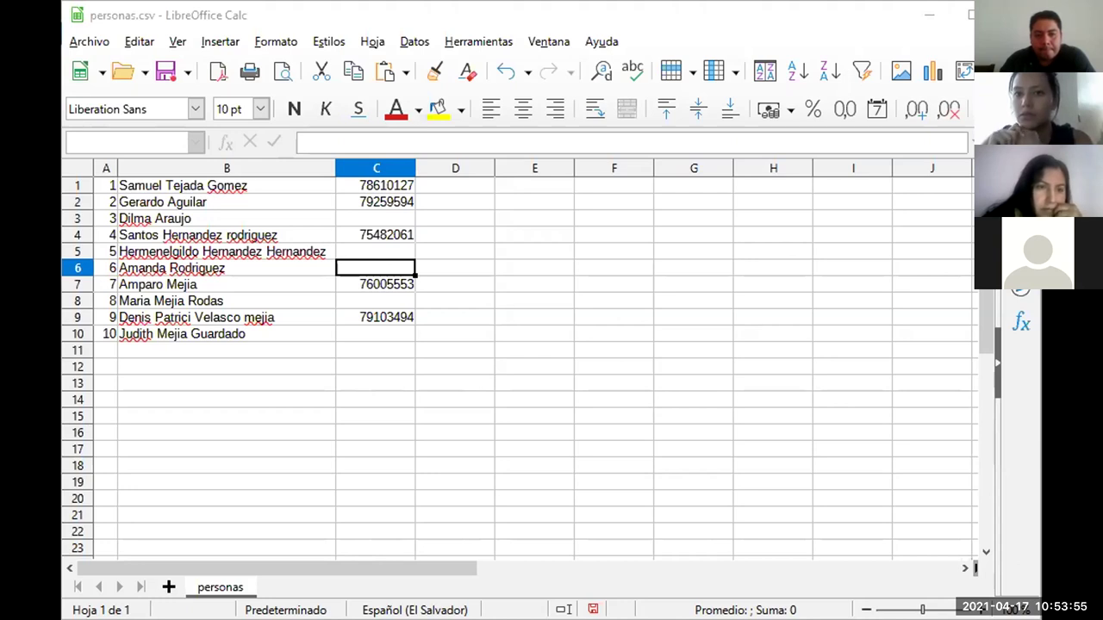
click(357, 400)
click(266, 351)
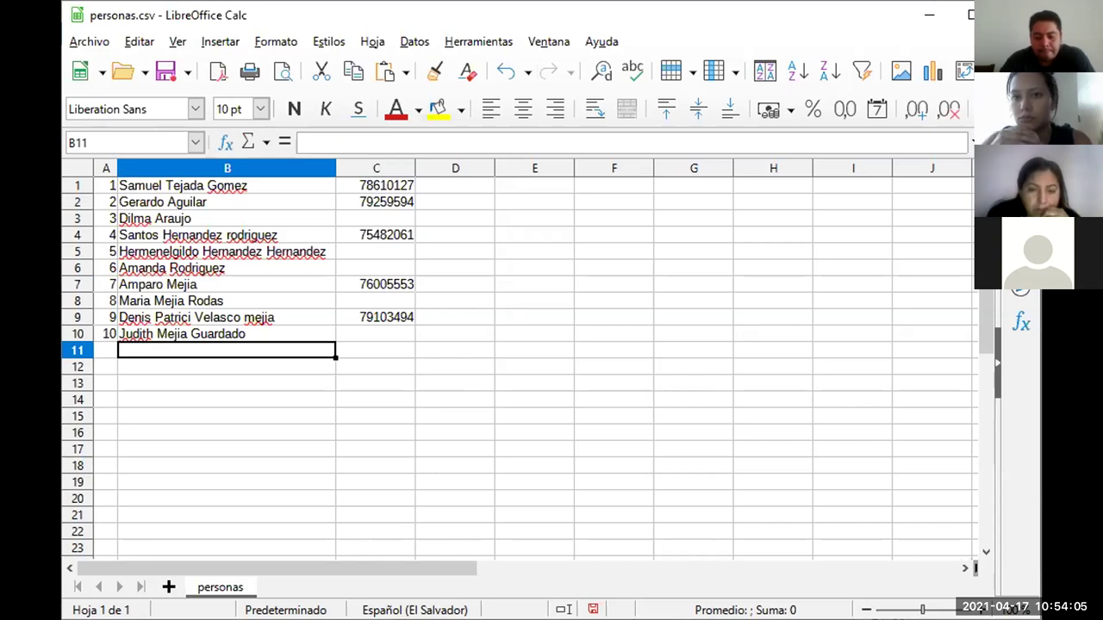
key(ctrl+s)
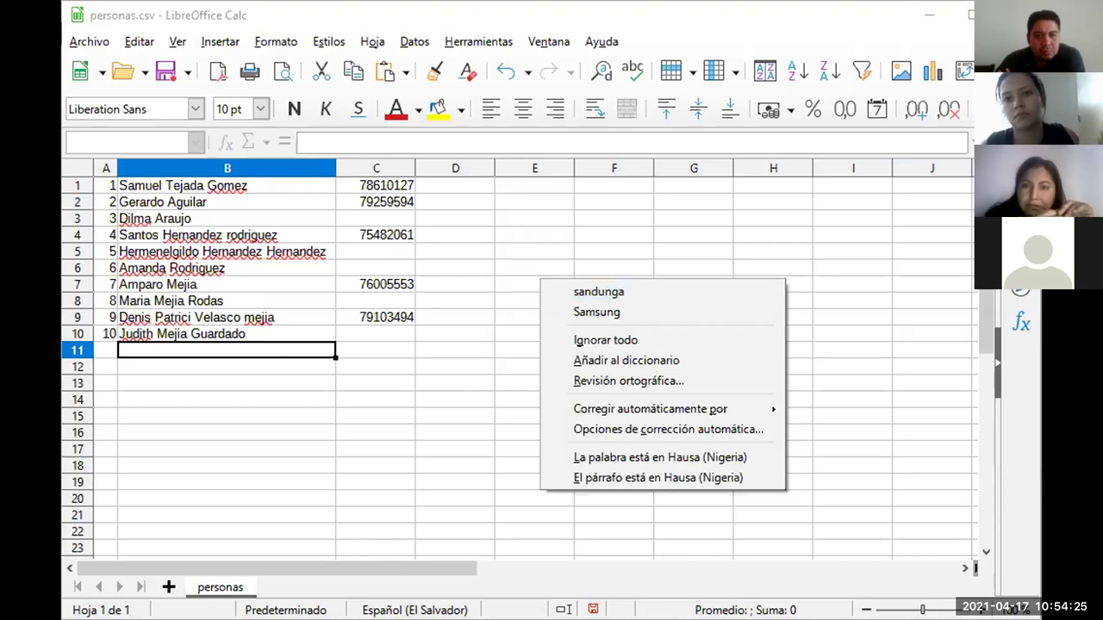
key(Escape)
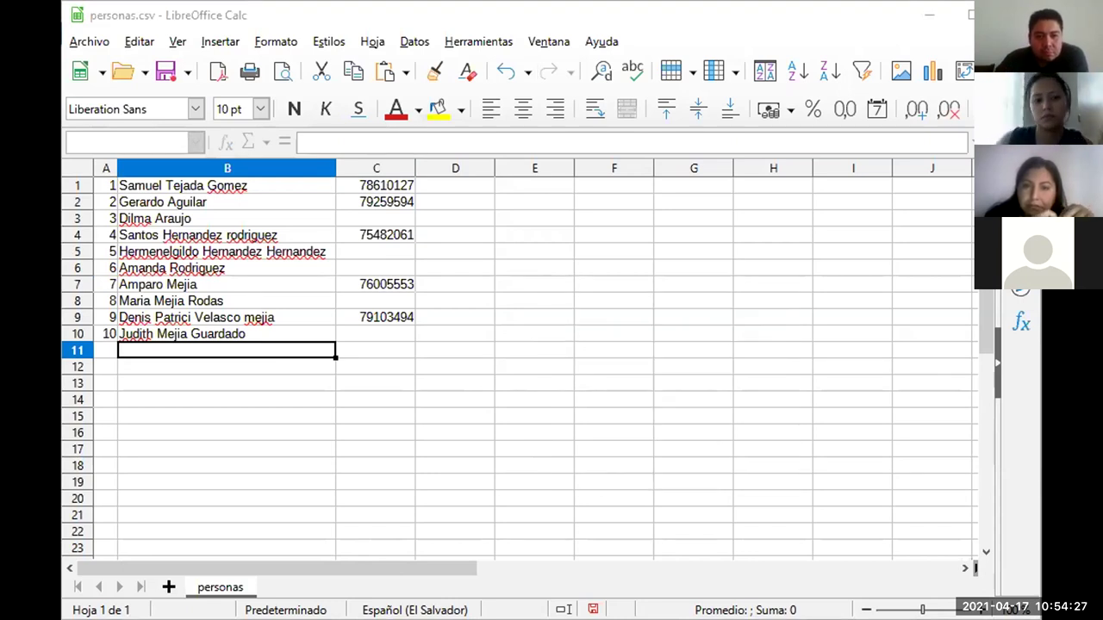
right_click(541, 278)
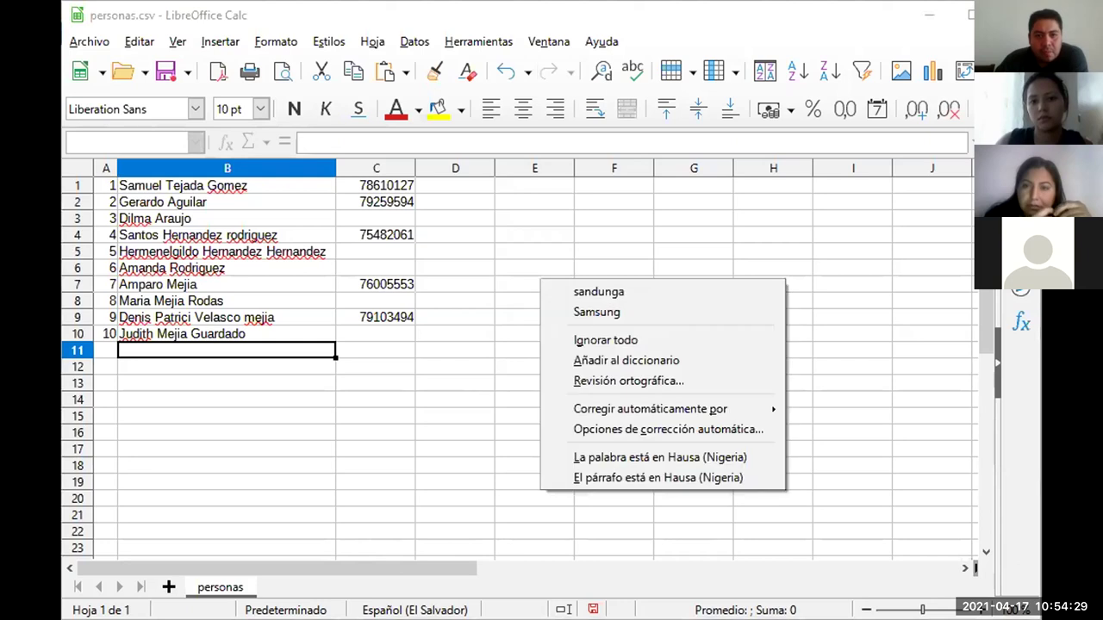
key(Escape)
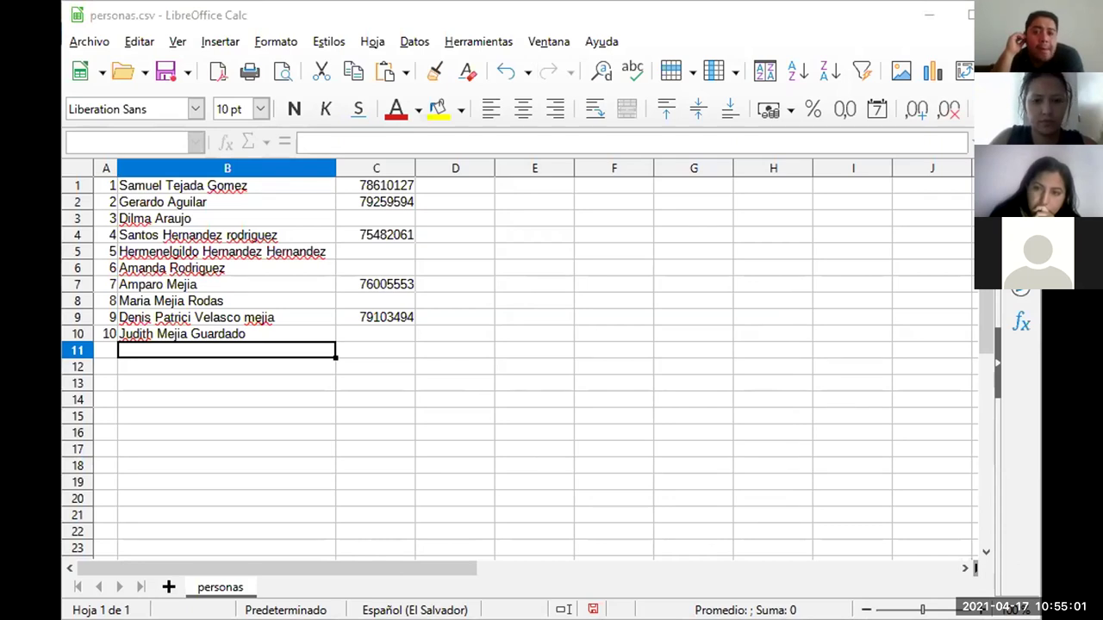
Copy the text "apple" from the other open file into cell D9 of personas.csv.
right_click(539, 193)
mouse_move(623, 276)
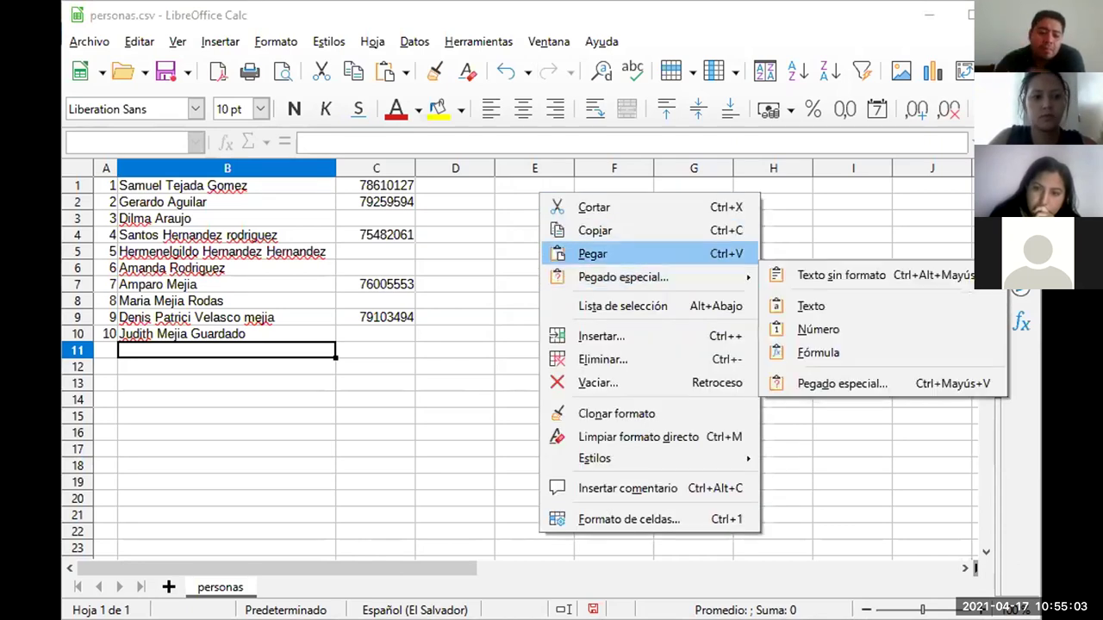
click(594, 230)
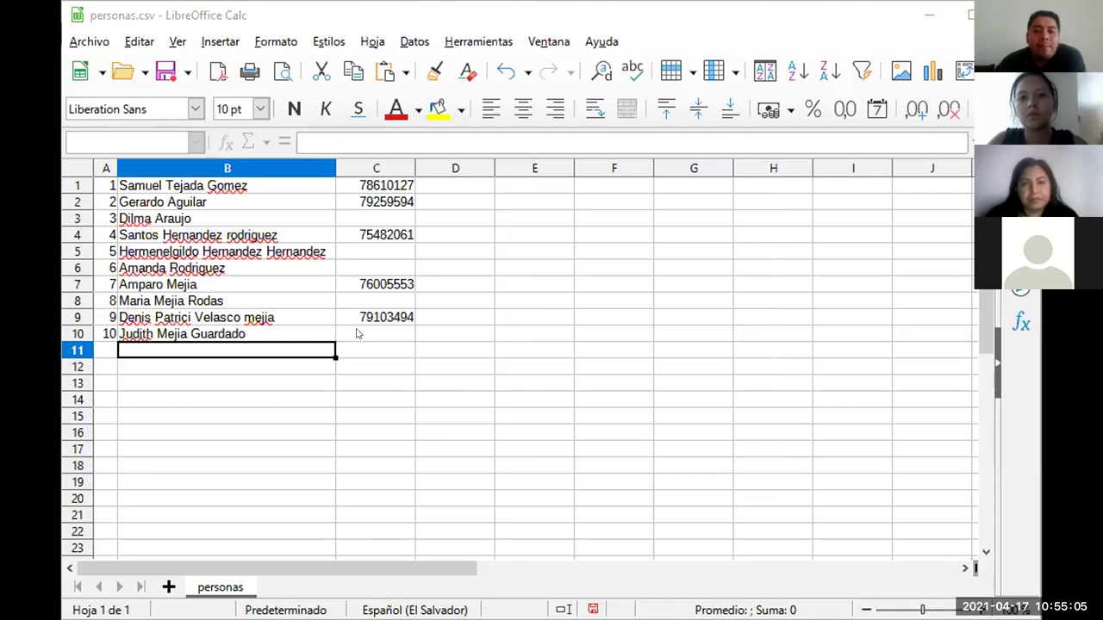
click(357, 331)
click(437, 317)
right_click(438, 317)
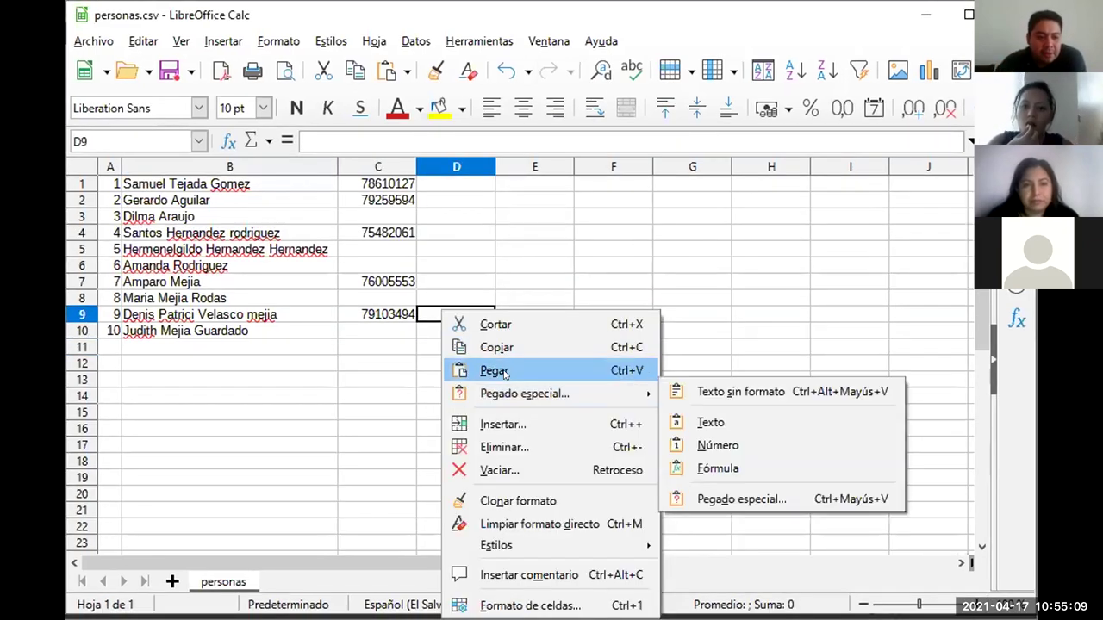
click(505, 370)
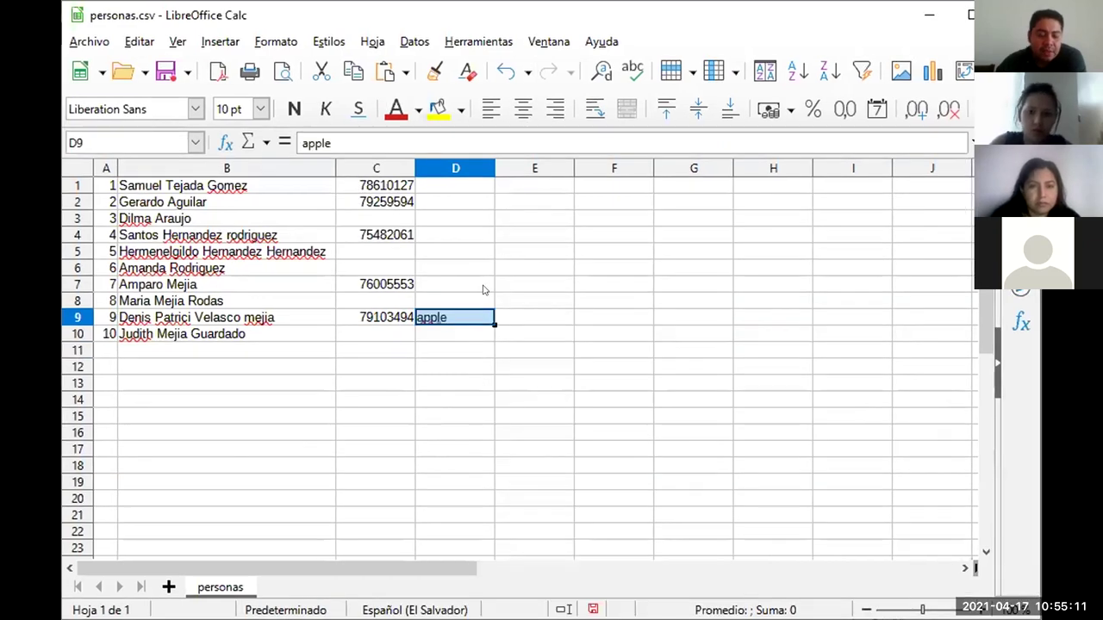
Paste the copied text "apple" into cells D1 and D2 of personas.csv.
click(456, 183)
right_click(456, 184)
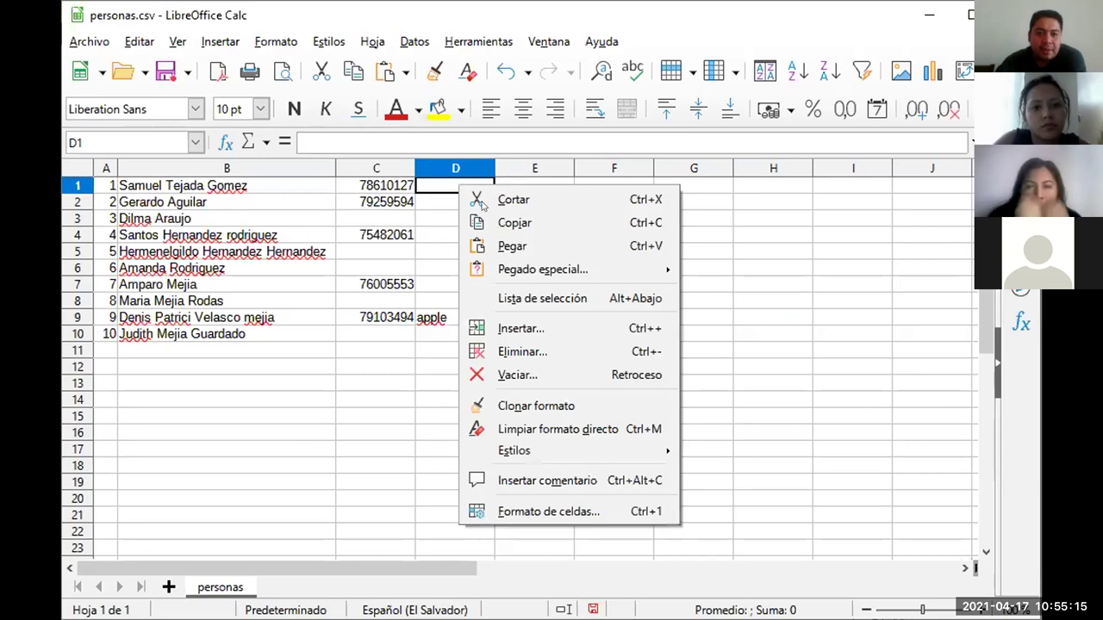
click(485, 244)
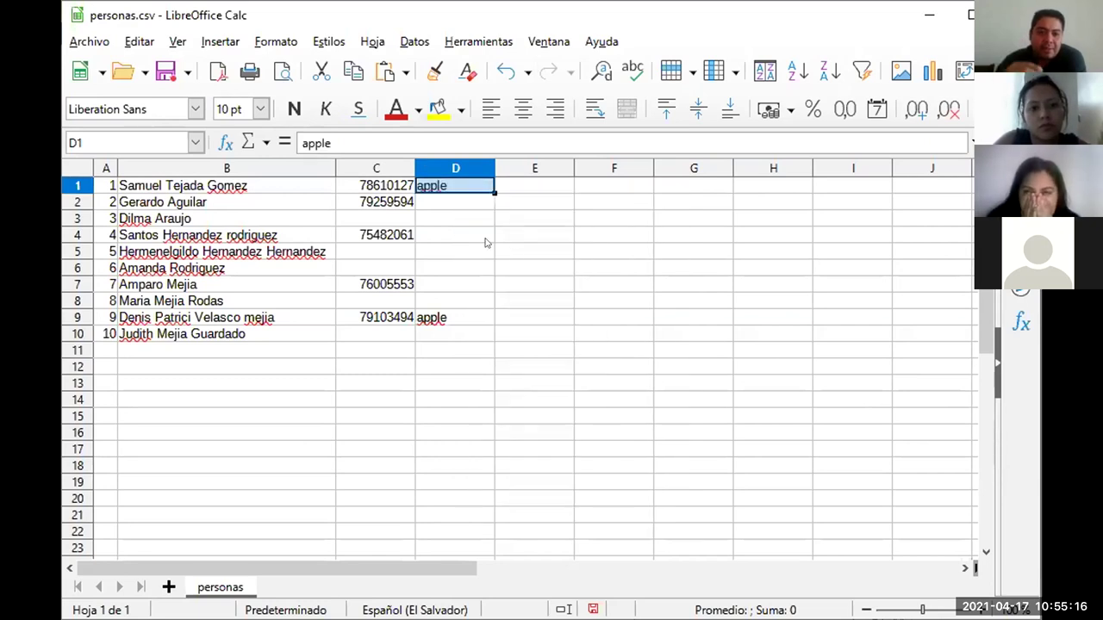
click(436, 205)
right_click(437, 207)
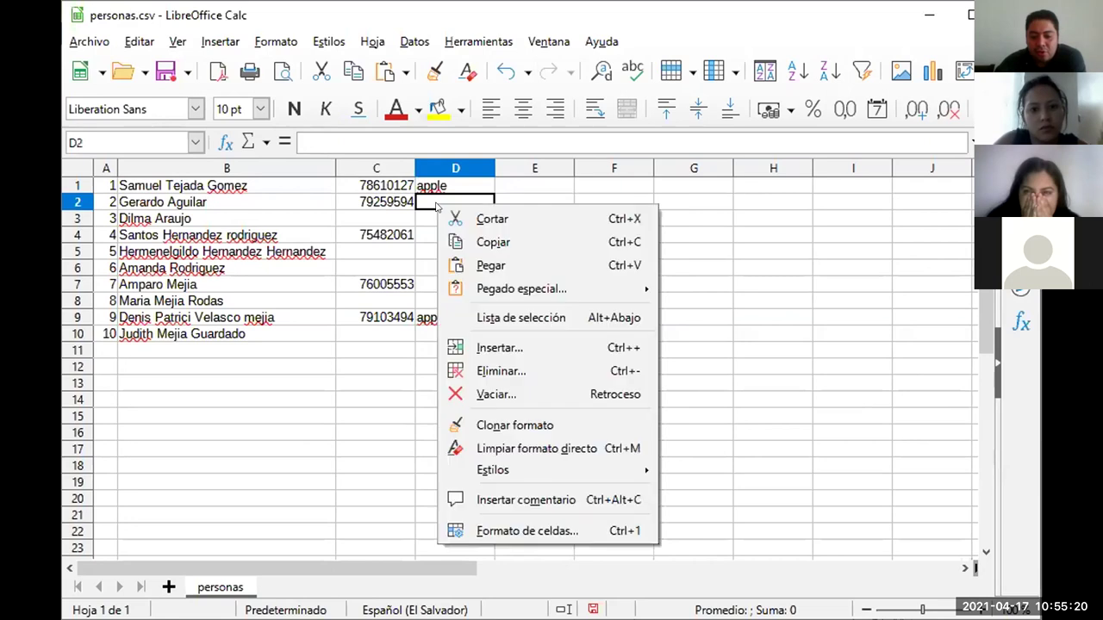
click(505, 269)
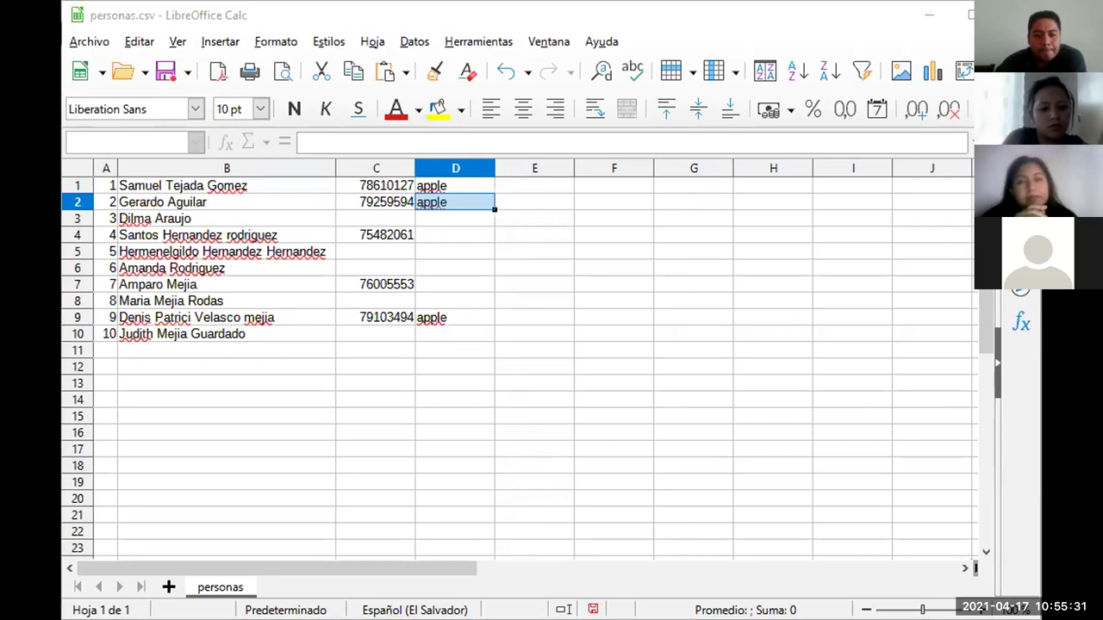
click(334, 422)
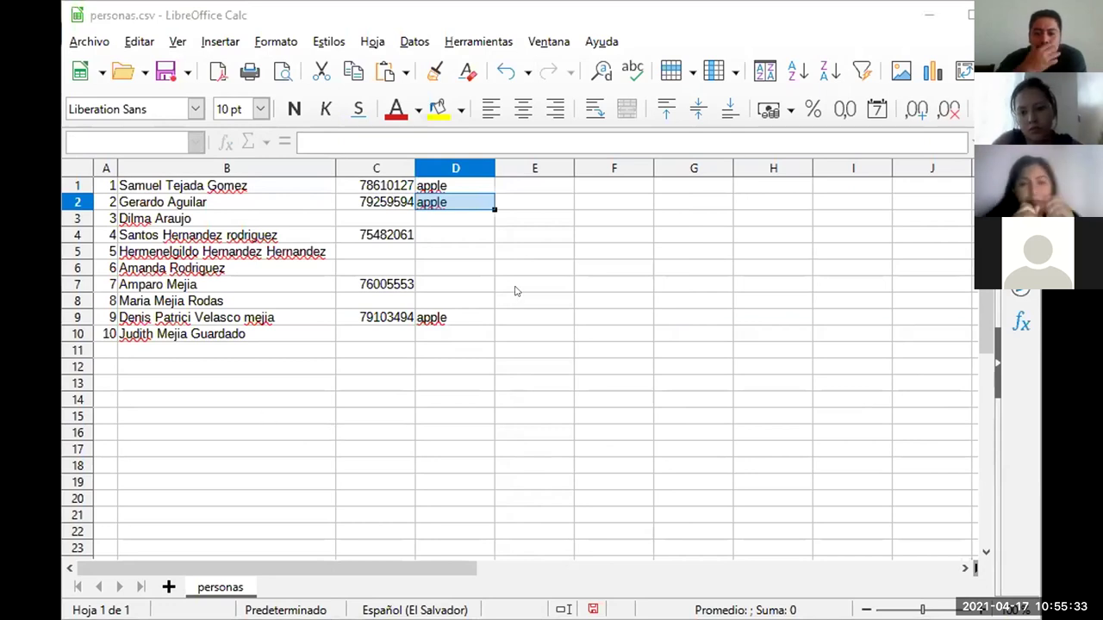
Erase the text "apple" from cell D9.
click(456, 318)
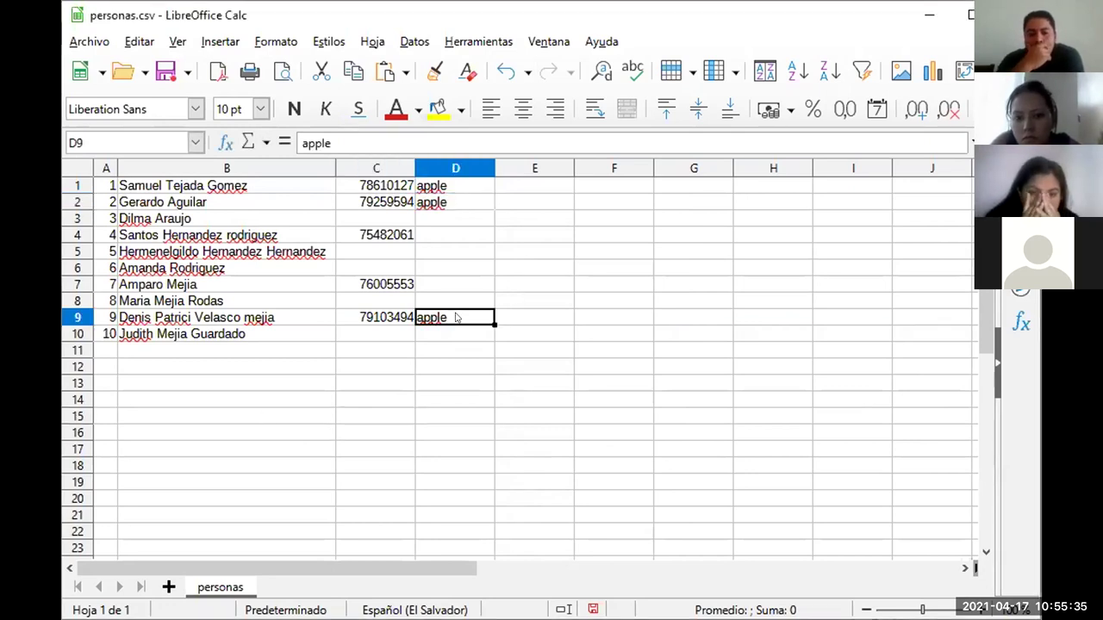
key(BackSpace)
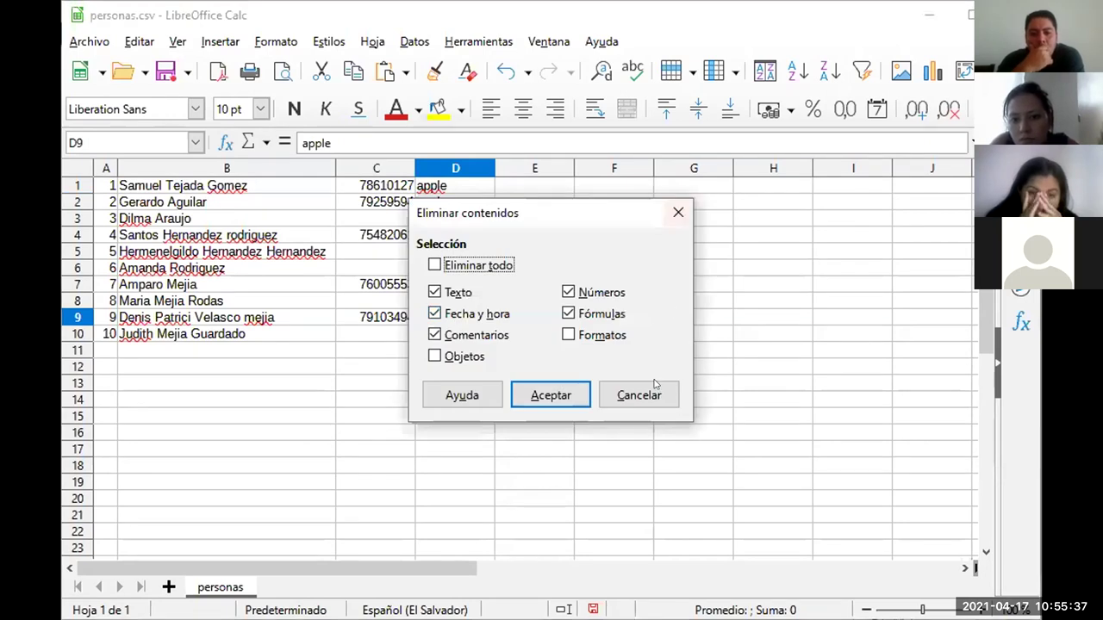
click(680, 211)
double_click(450, 316)
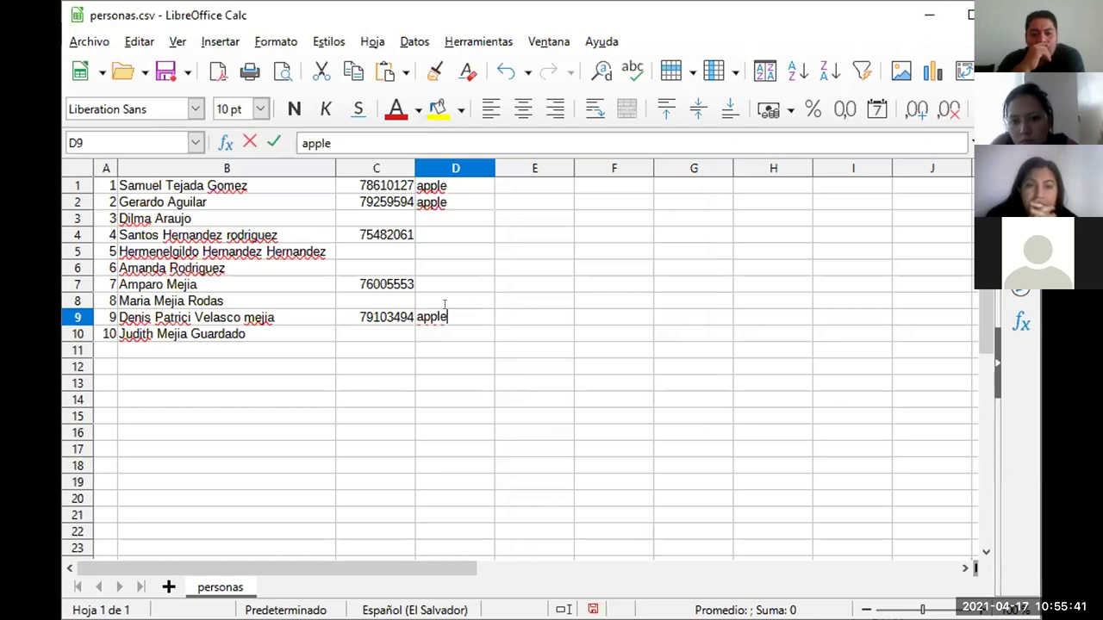
key(BackSpace)
key(BackSpace)
key(BackSpace)
key(BackSpace)
key(BackSpace)
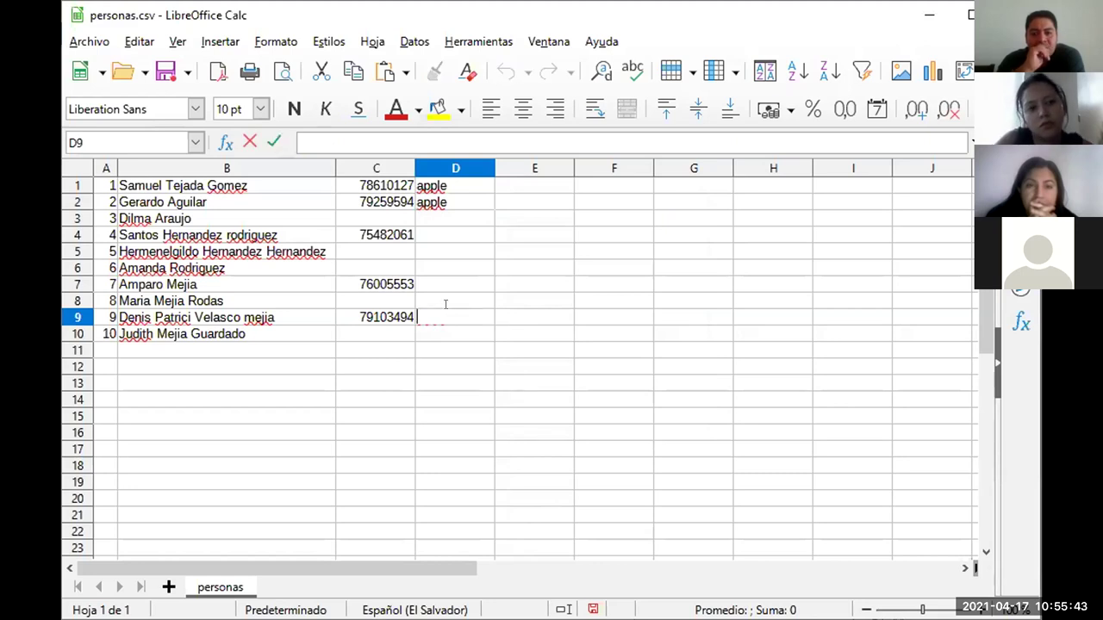
Erase the text "apple" from cells D2 and D1.
click(455, 205)
double_click(455, 205)
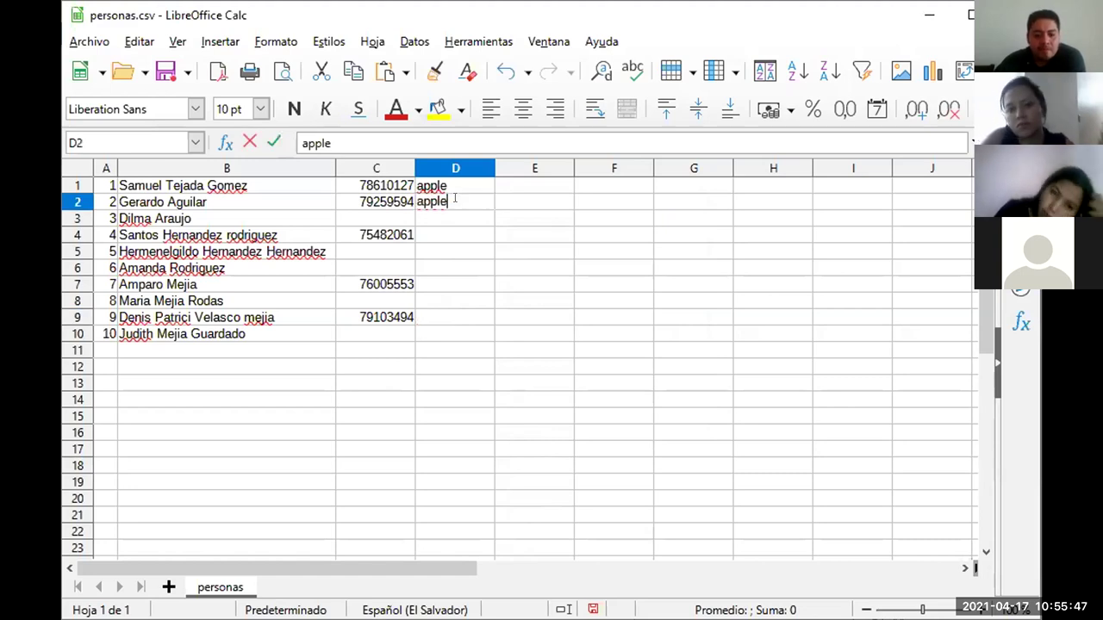
key(BackSpace)
key(BackSpace)
key(BackSpace)
key(BackSpace)
key(BackSpace)
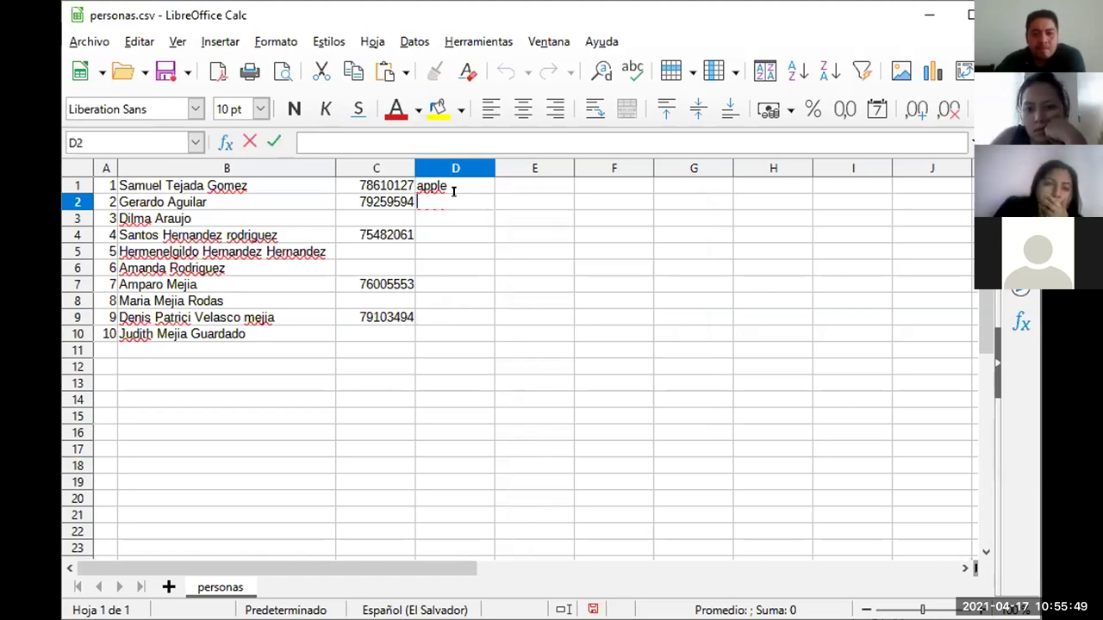
double_click(446, 181)
key(BackSpace)
key(BackSpace)
key(BackSpace)
key(BackSpace)
key(BackSpace)
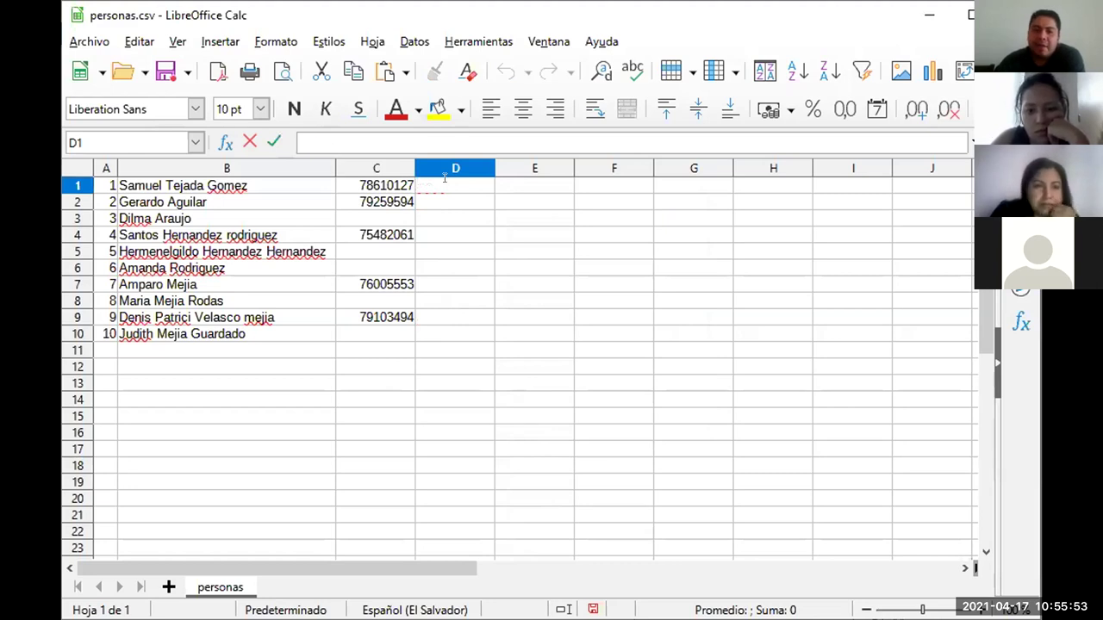
click(394, 207)
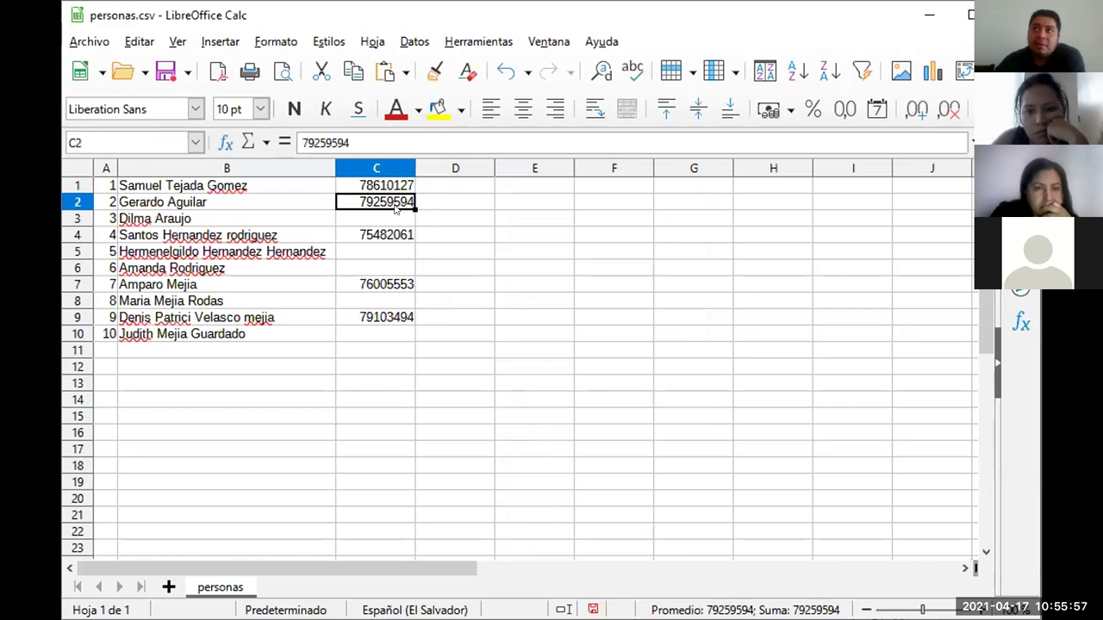
Enter the third person's phone number in cell C3.
click(393, 224)
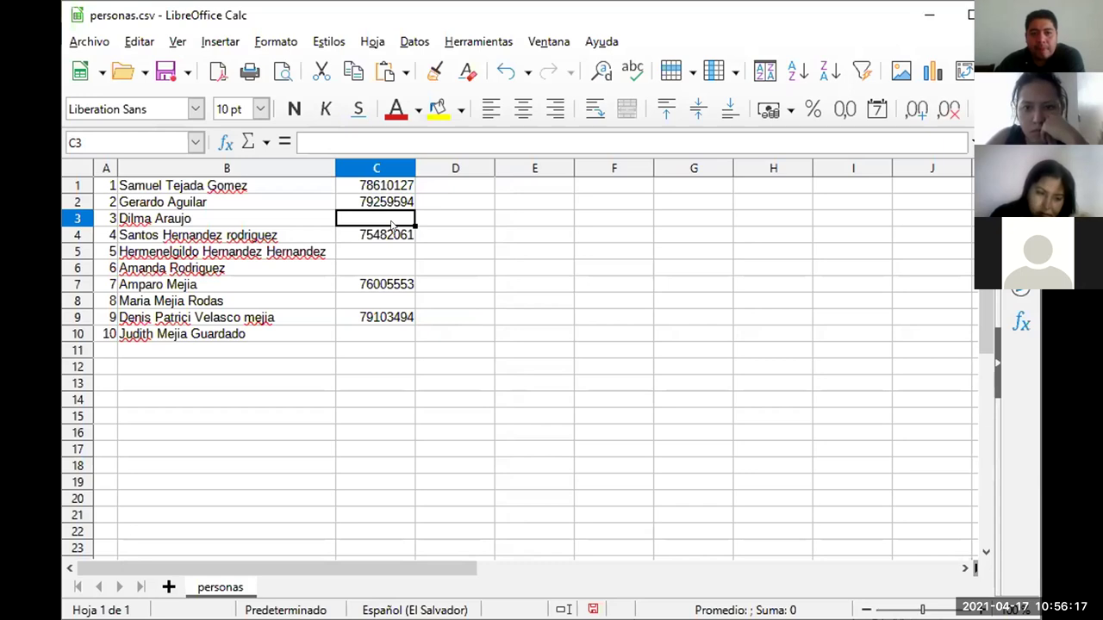
text(71644)
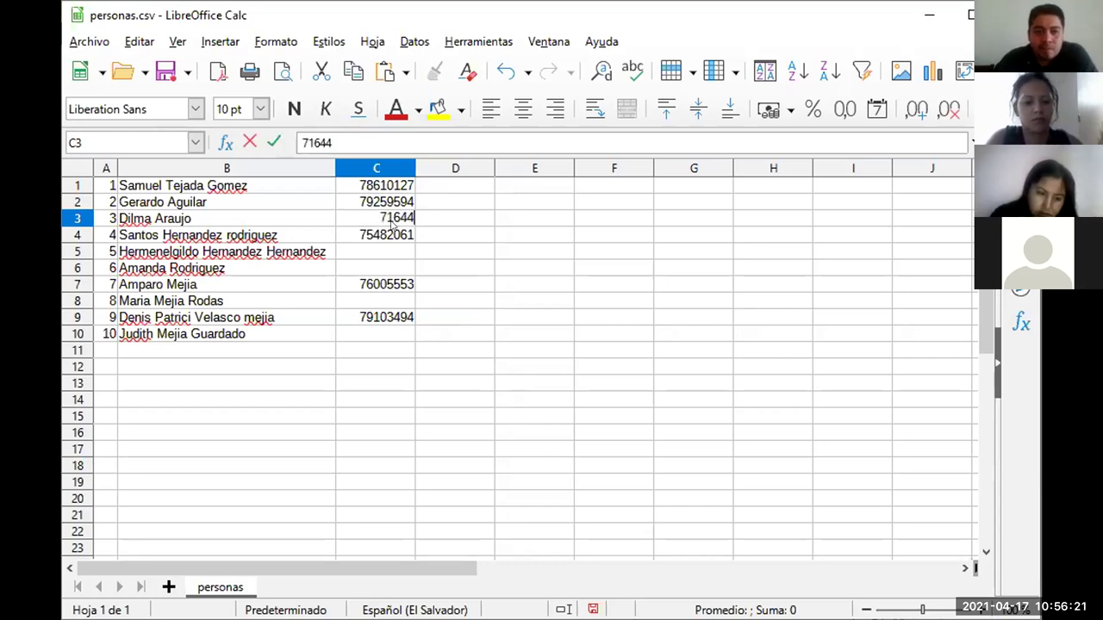
text(036)
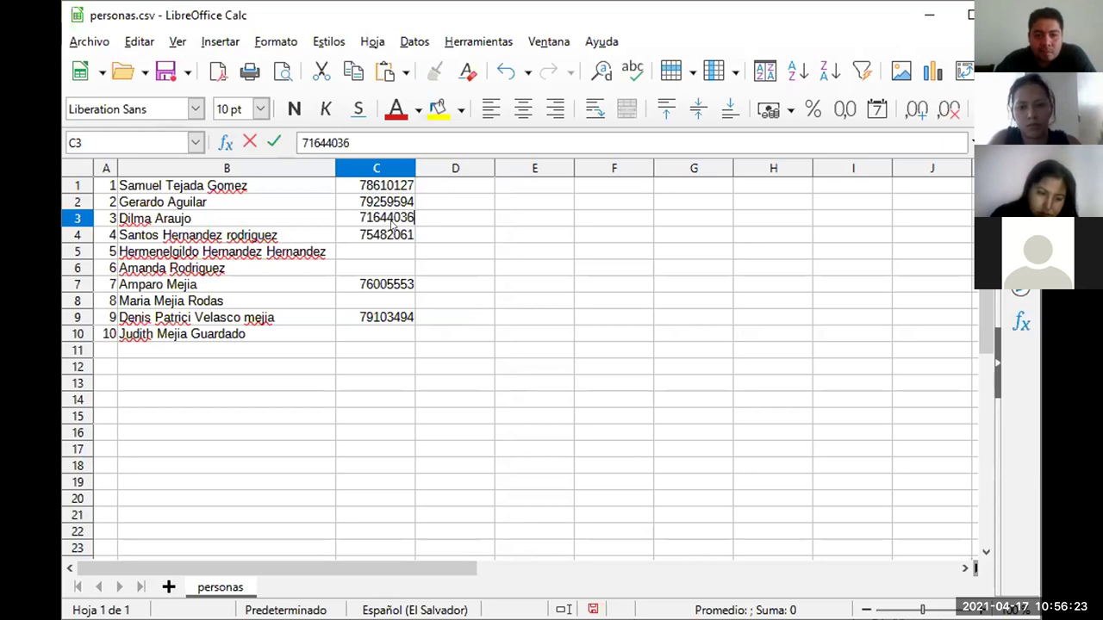
Enter the fifth person's phone number in cell C5.
click(403, 244)
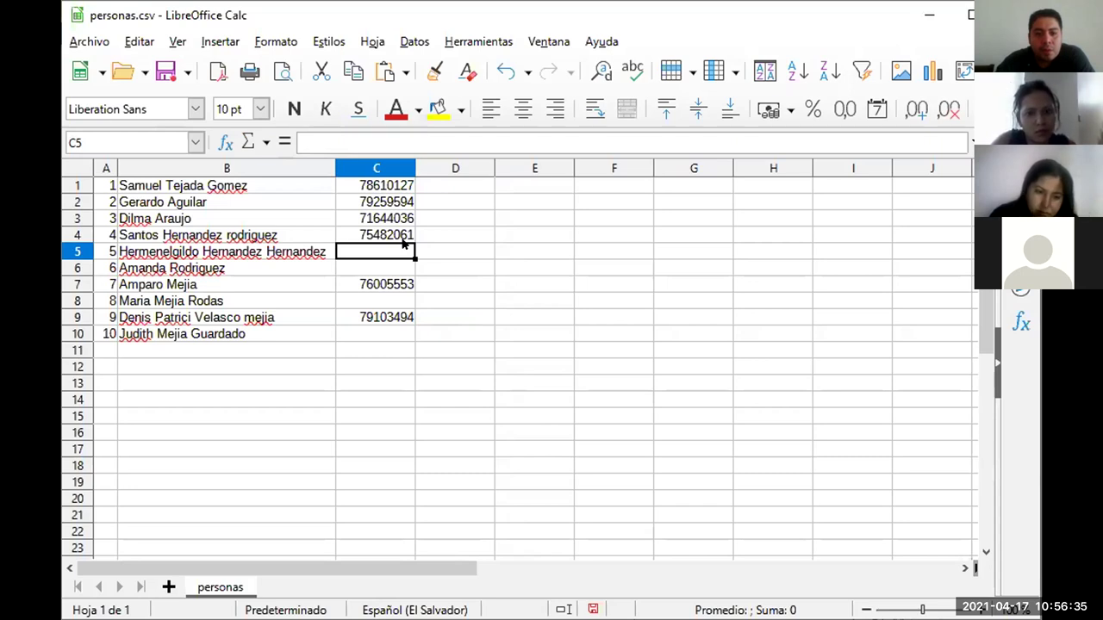
text(7)
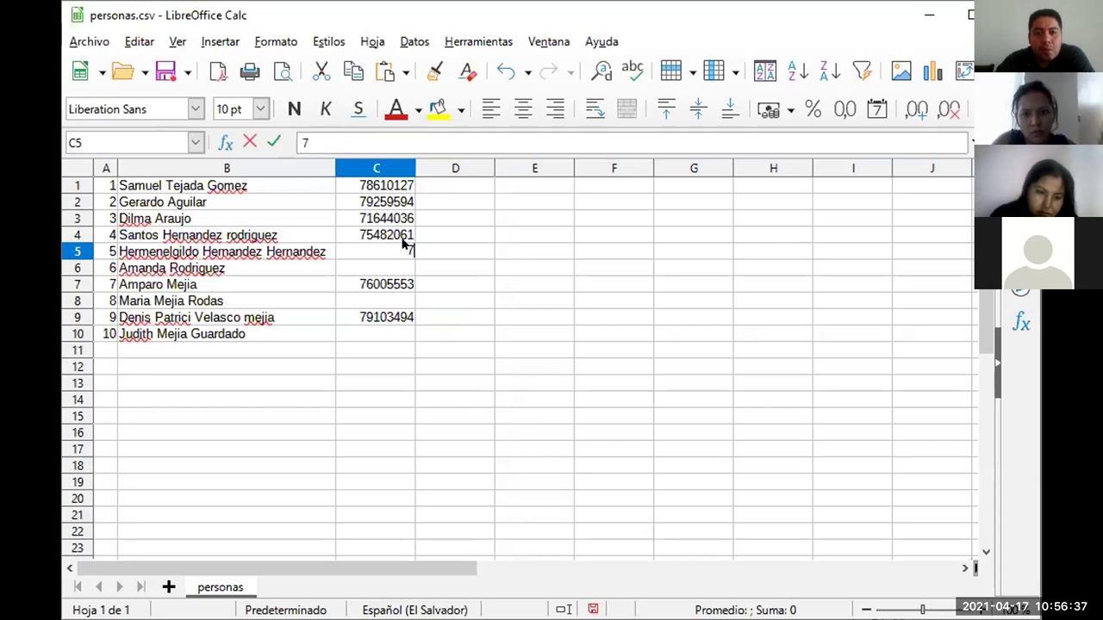
text(93)
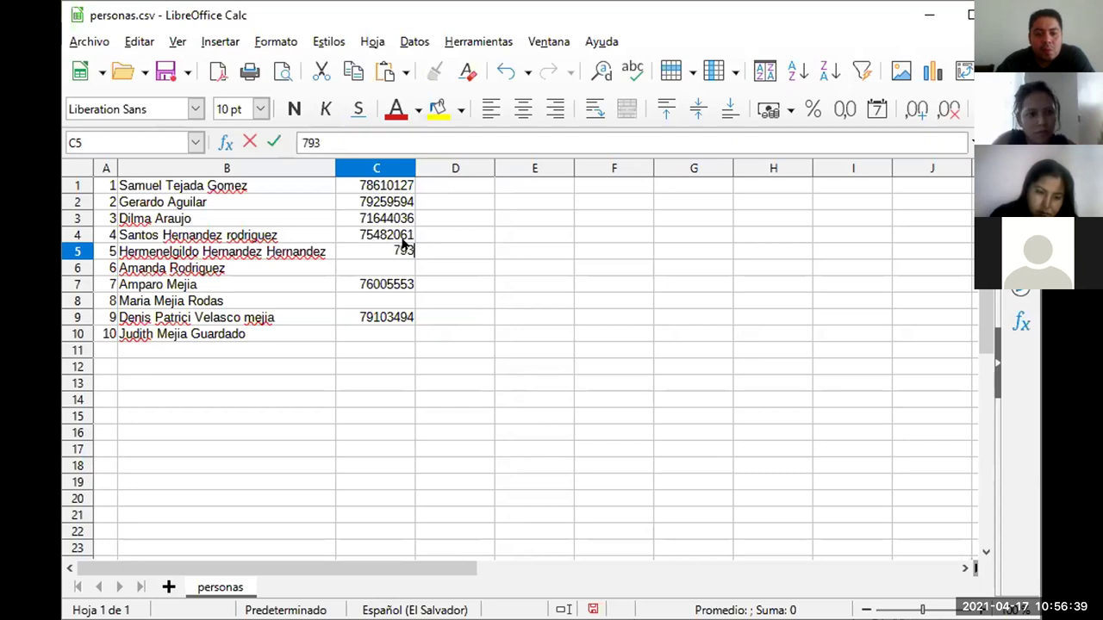
text(54)
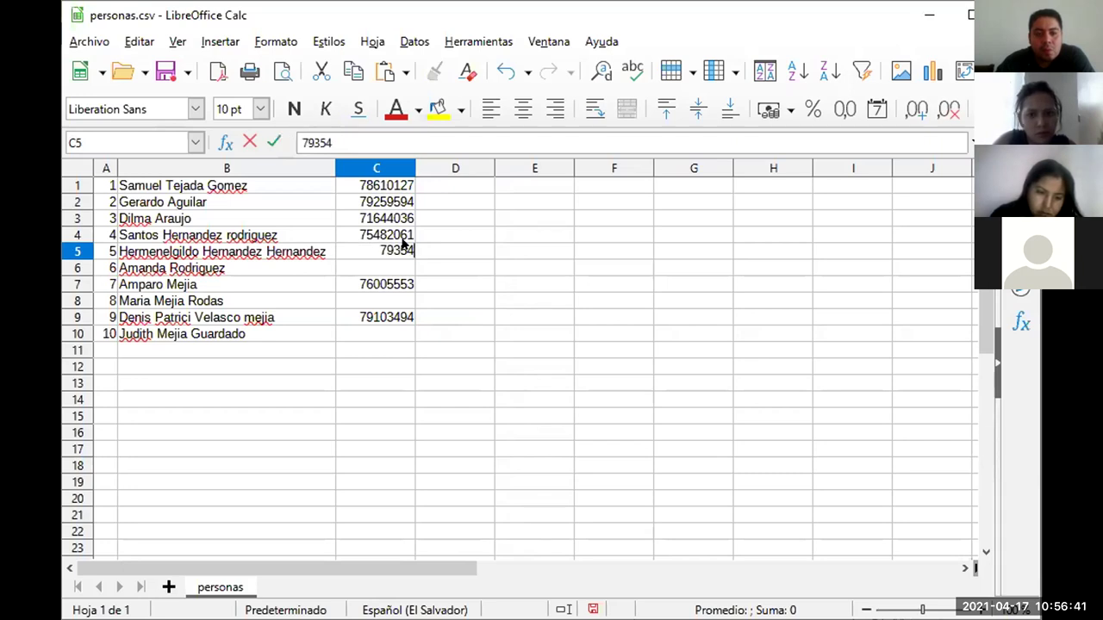
text(770)
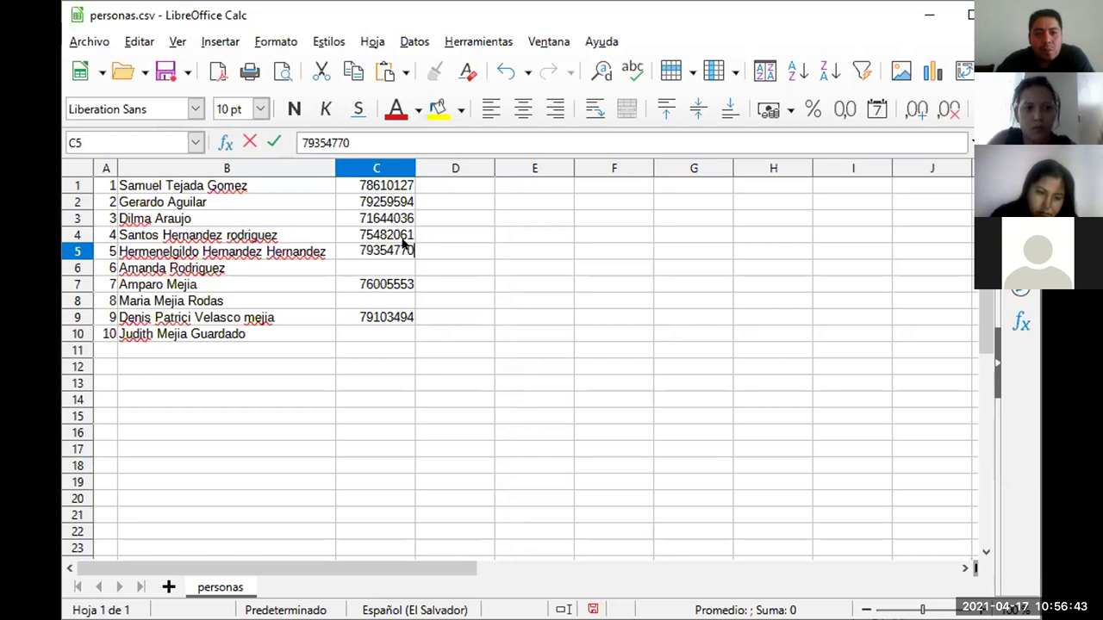
Enter the sixth person's phone number in cell C6.
key(Return)
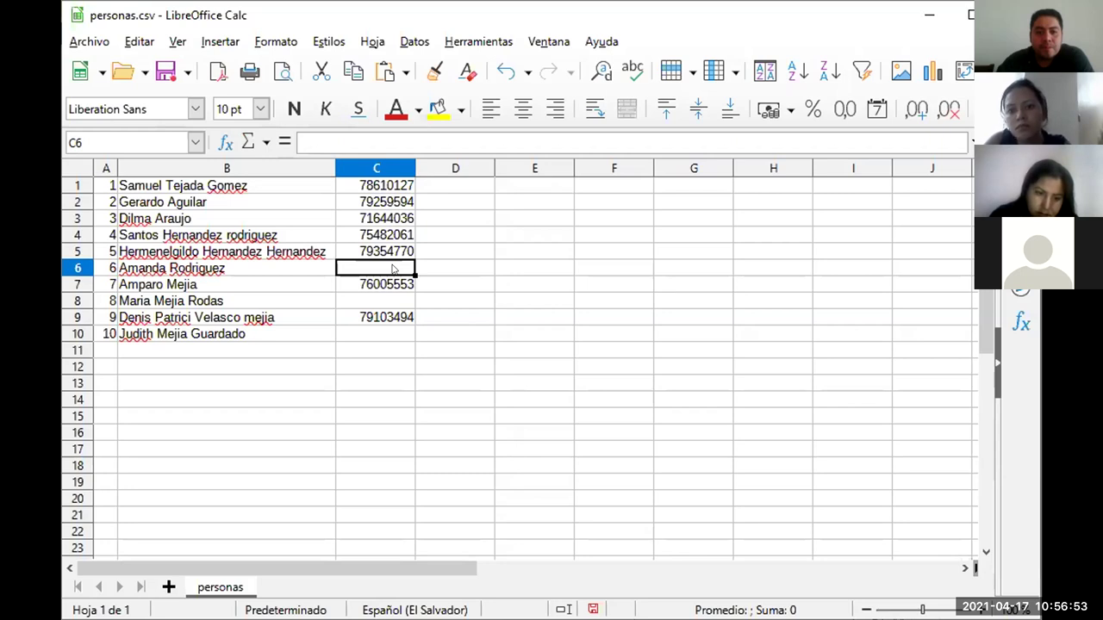
text(7)
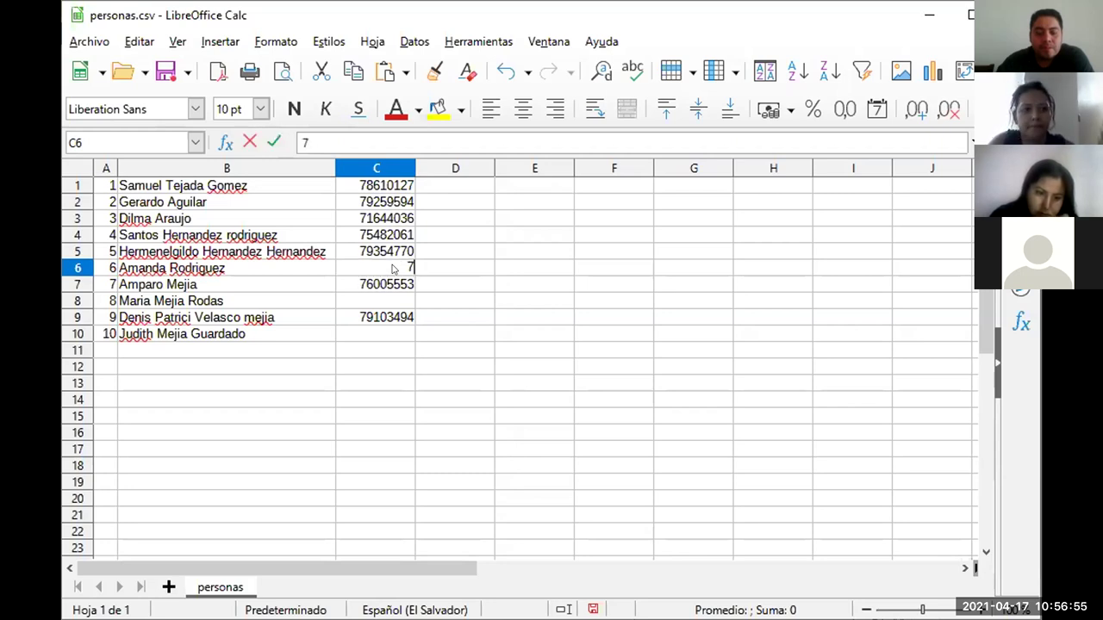
text(24)
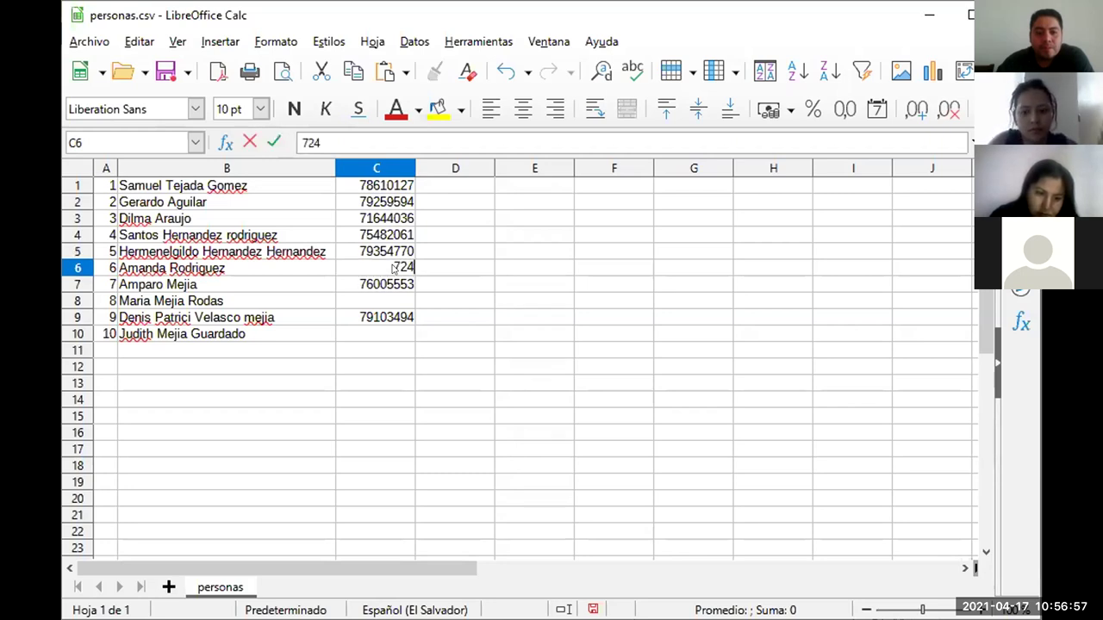
text(990)
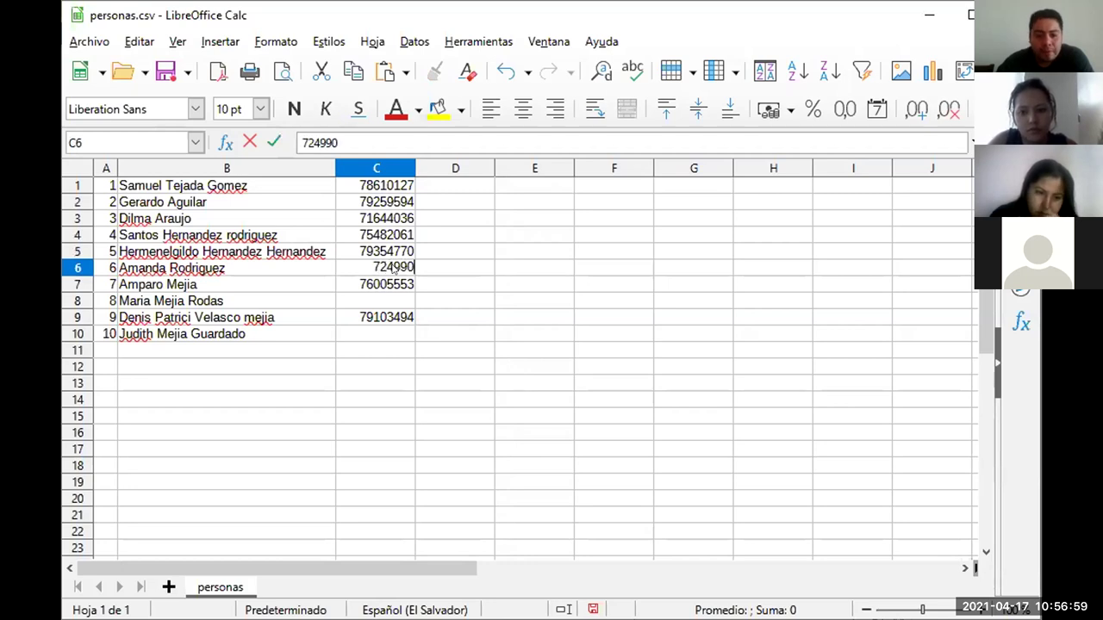
text(36)
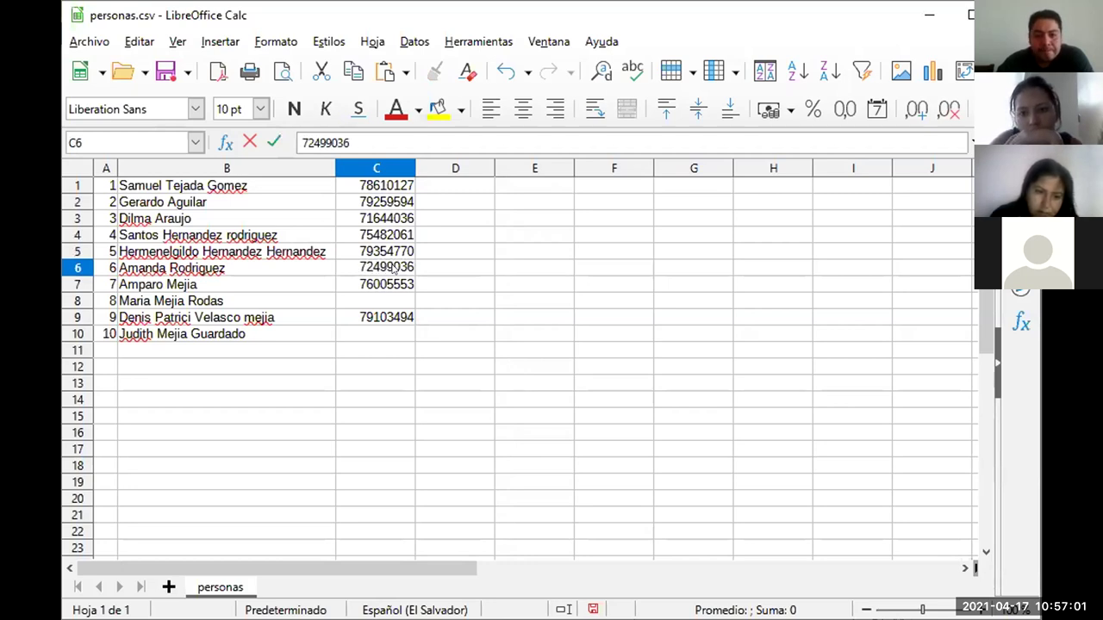
Enter the eighth person's phone number in cell C8.
click(391, 300)
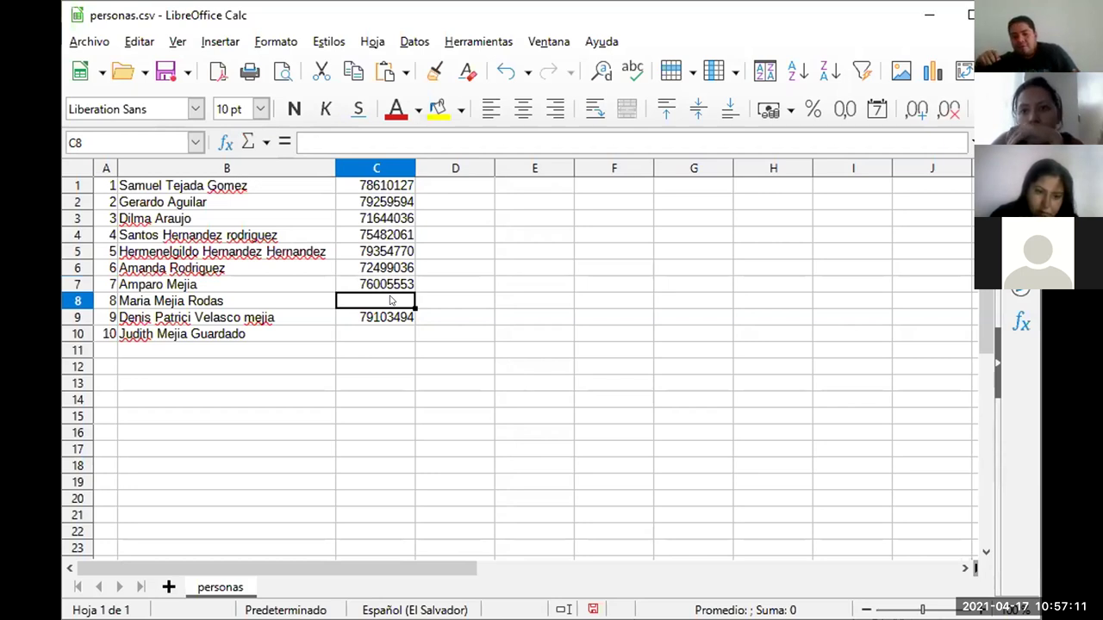
text(750482)
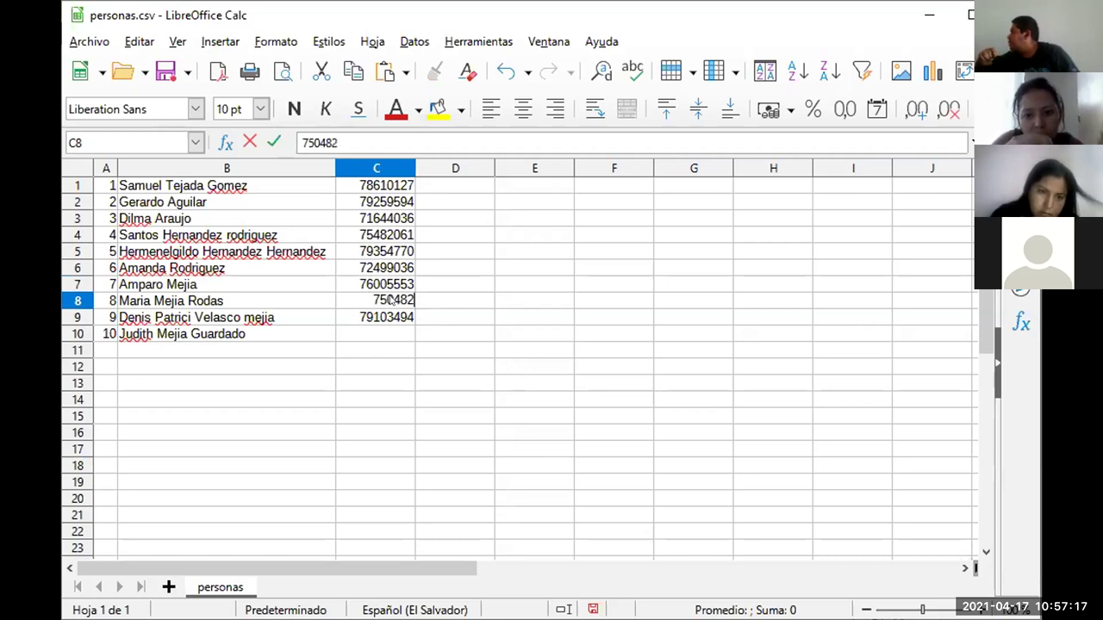
text(62)
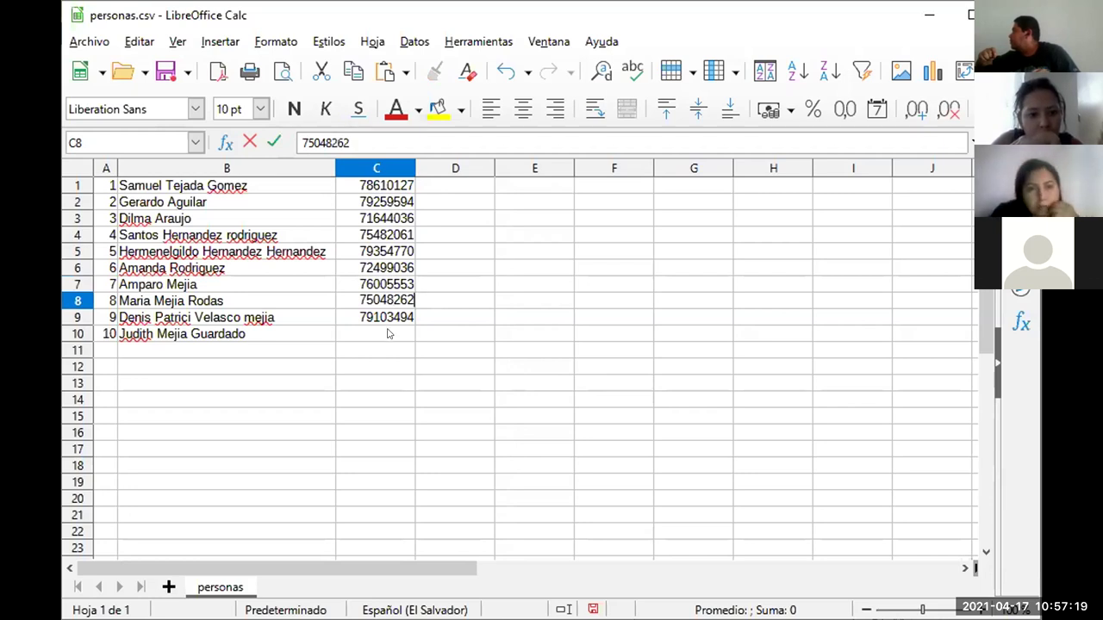
click(388, 335)
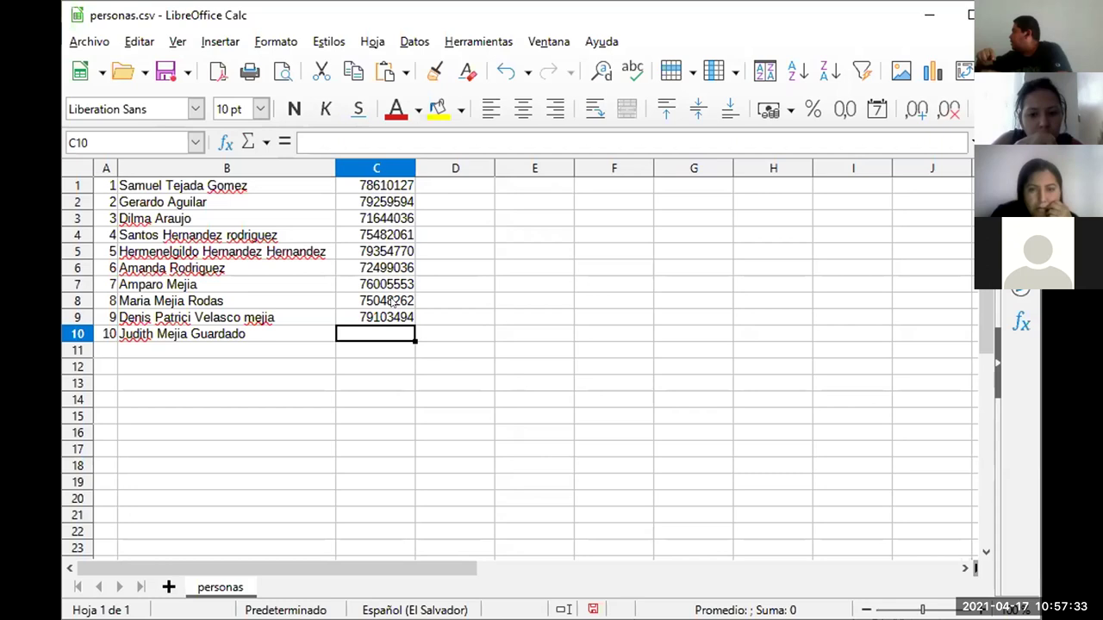
Erase the eighth person's phone number from cell C8.
click(394, 300)
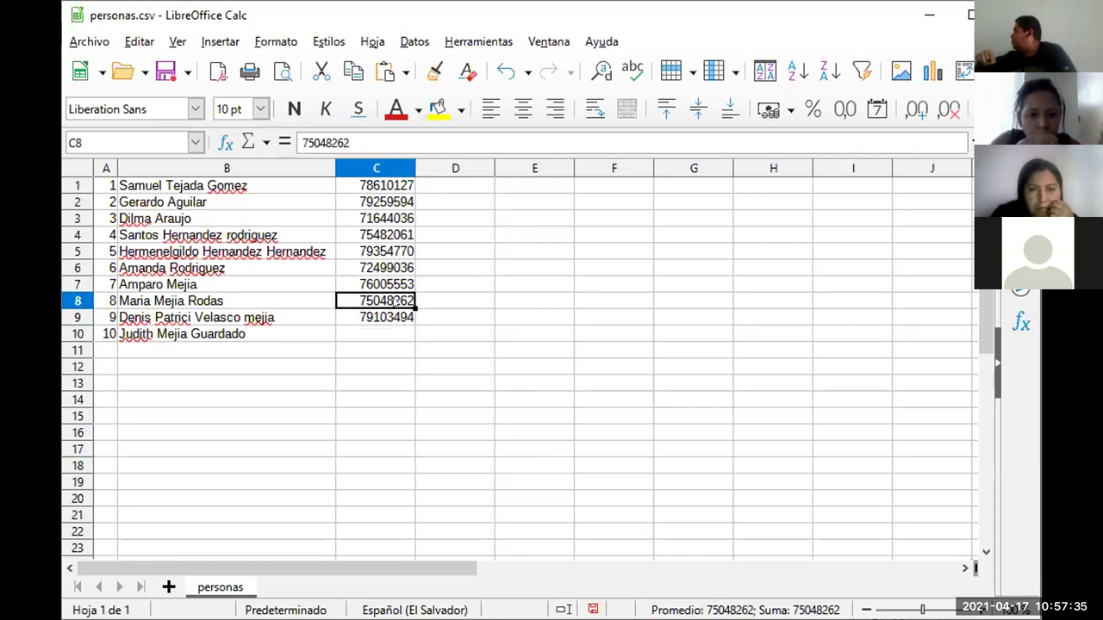
key(BackSpace)
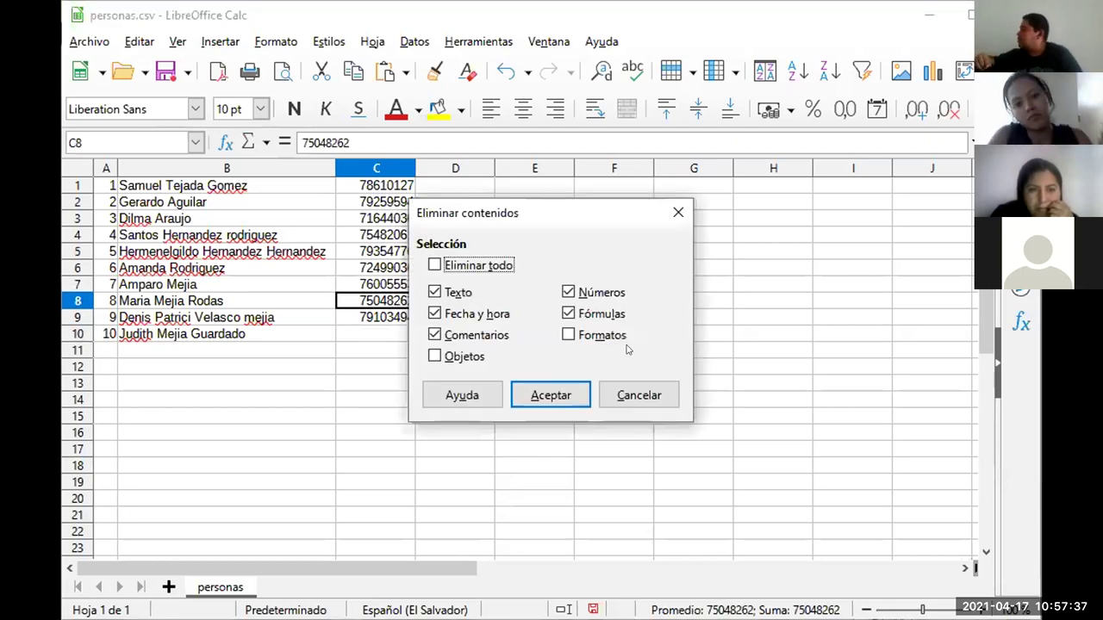
click(681, 212)
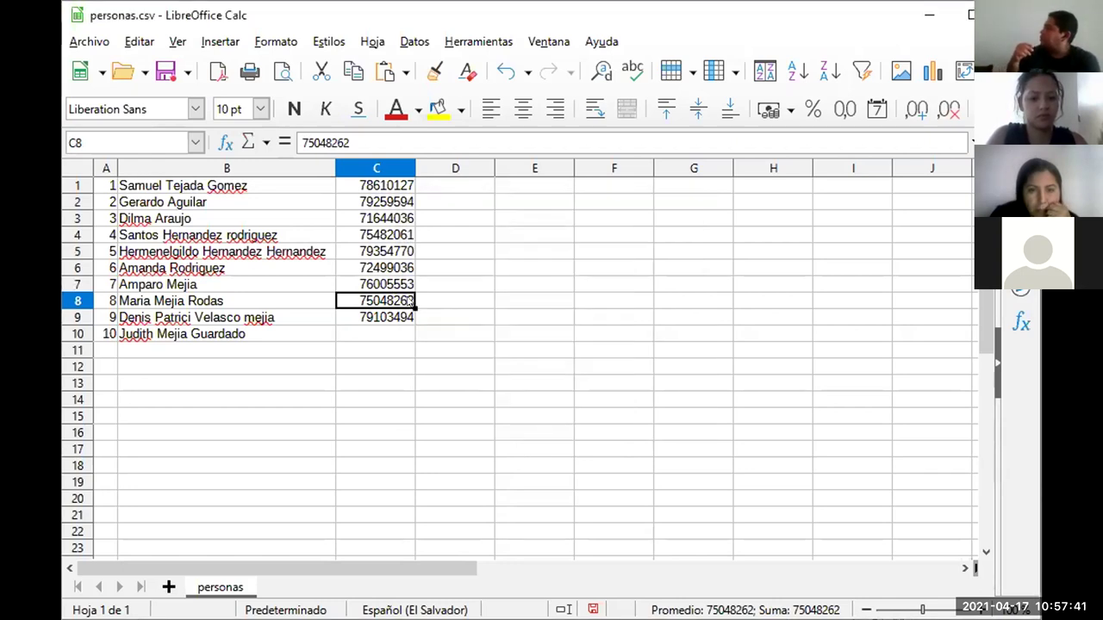
double_click(410, 300)
key(BackSpace)
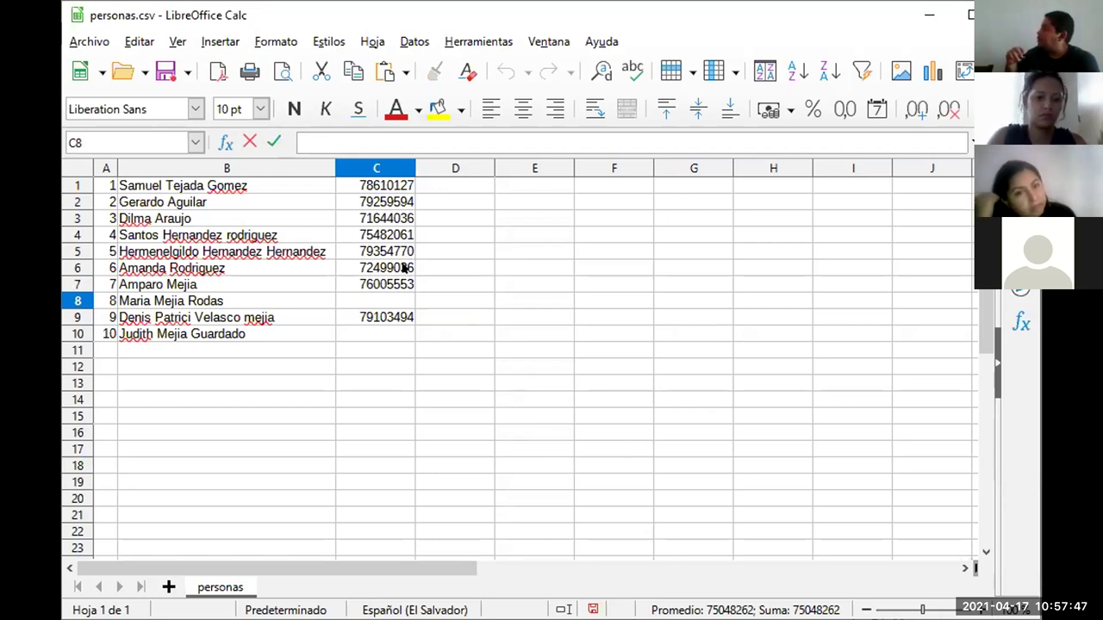
Erase the sixth person's phone number from cell C6.
click(405, 269)
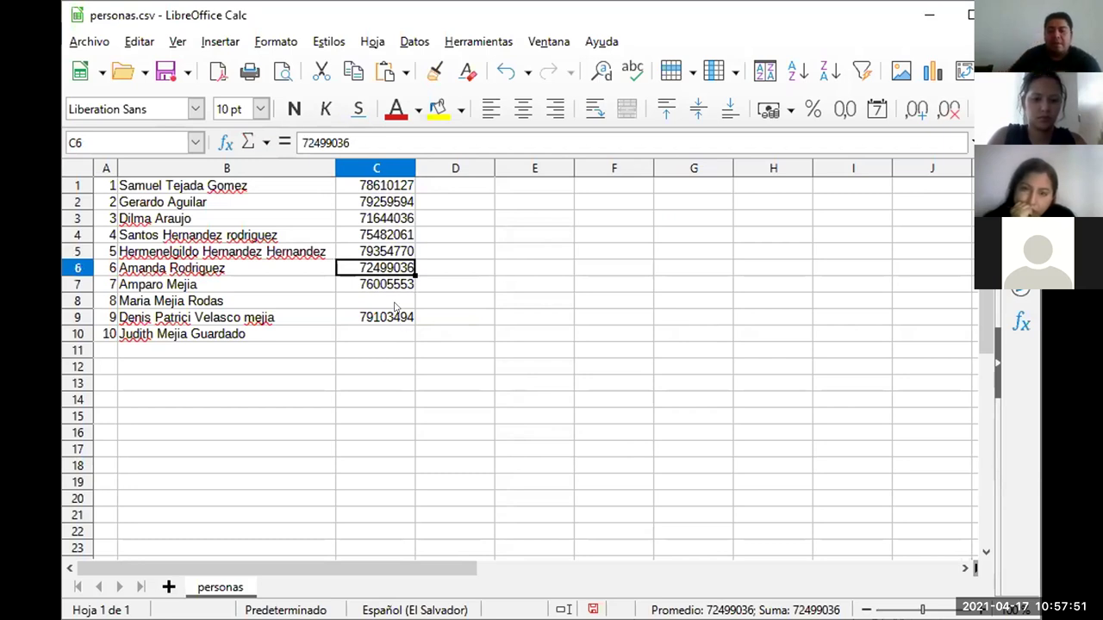
key(BackSpace)
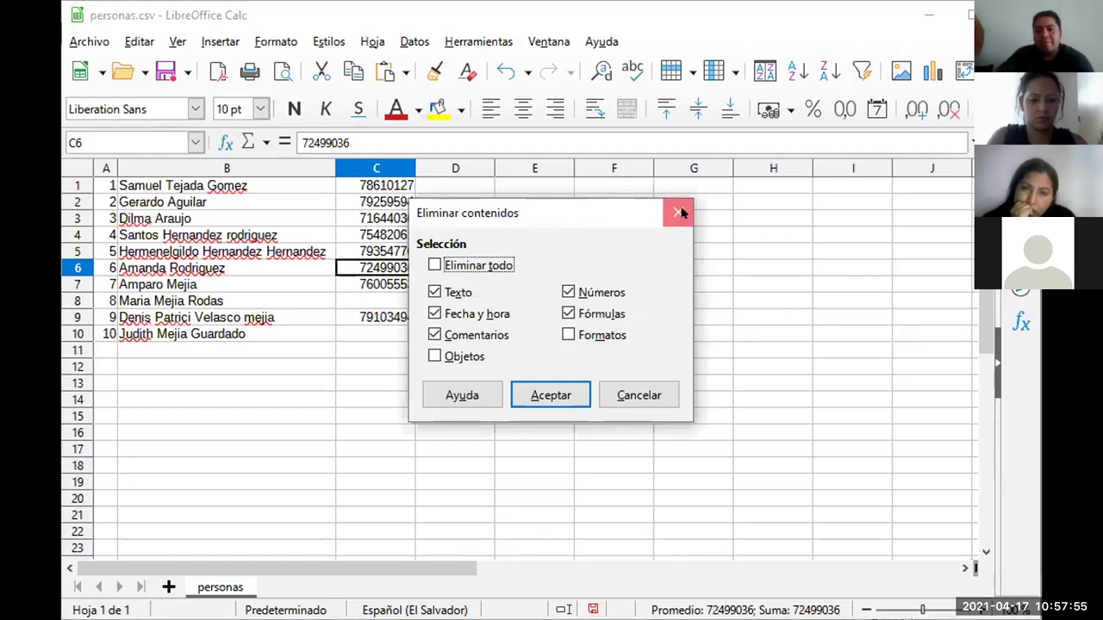
click(681, 213)
double_click(392, 268)
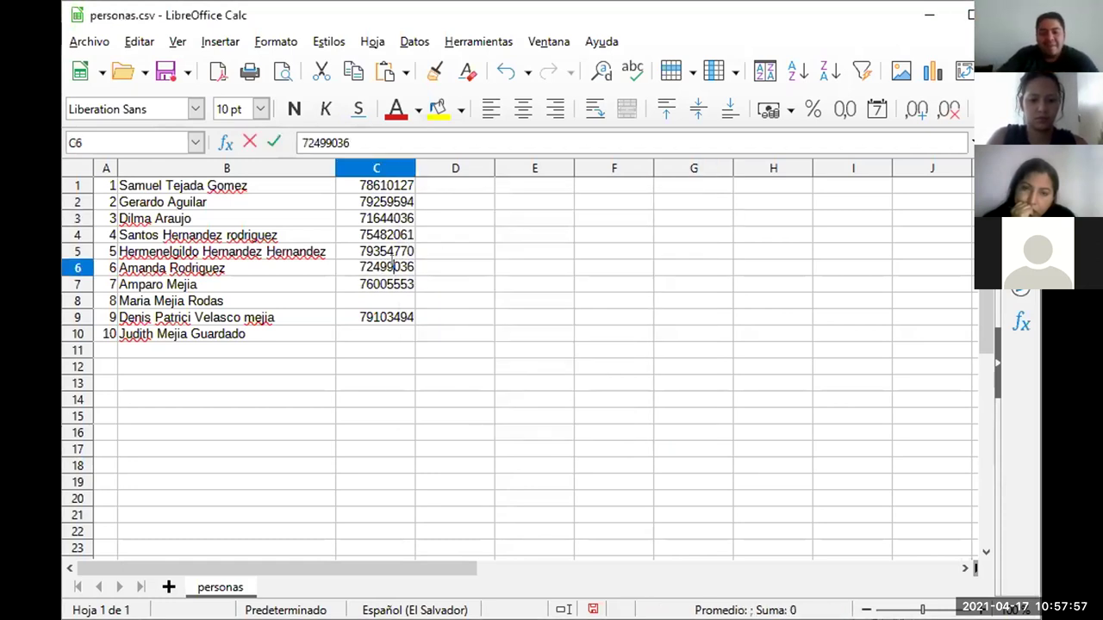
key(End)
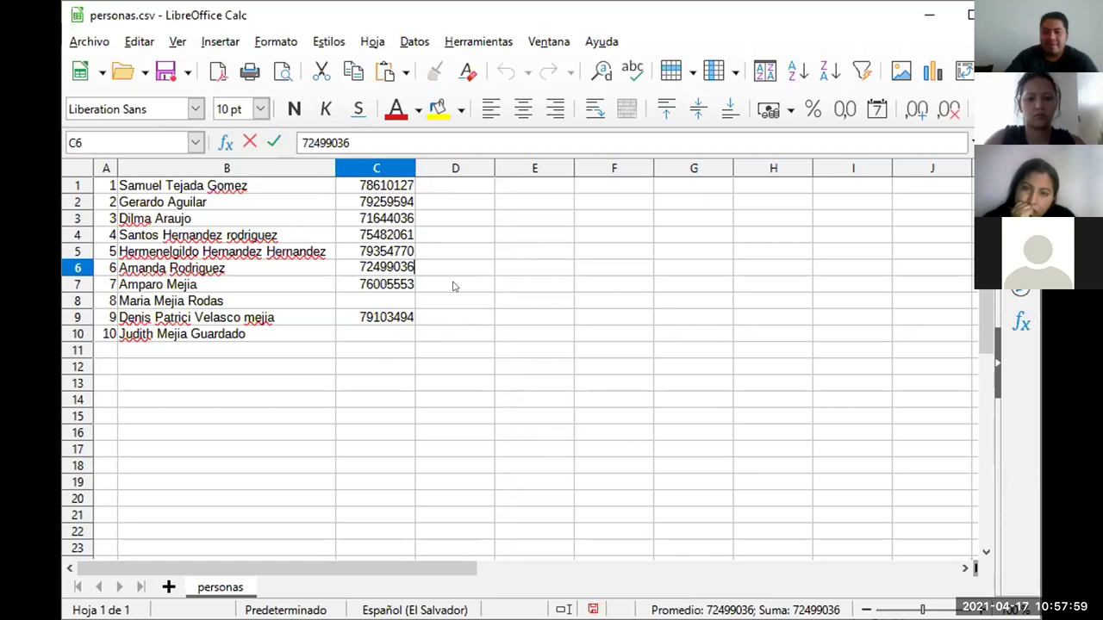
key(BackSpace)
key(BackSpace)
key(BackSpace)
key(BackSpace)
key(BackSpace)
key(BackSpace)
key(BackSpace)
key(BackSpace)
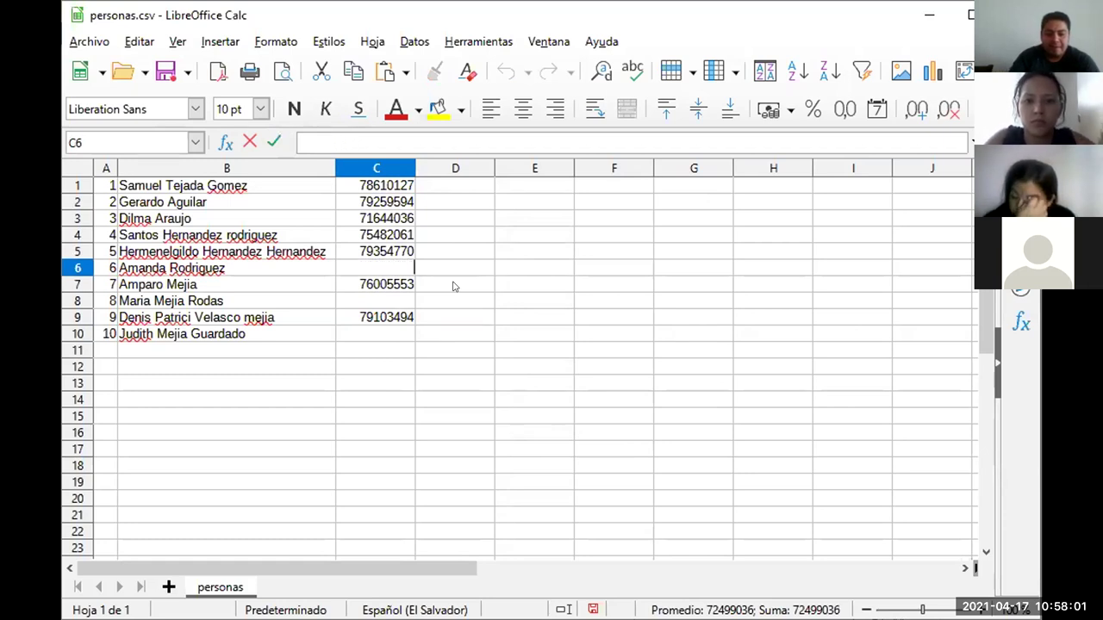
Erase the third person's phone number from cell C3.
click(391, 214)
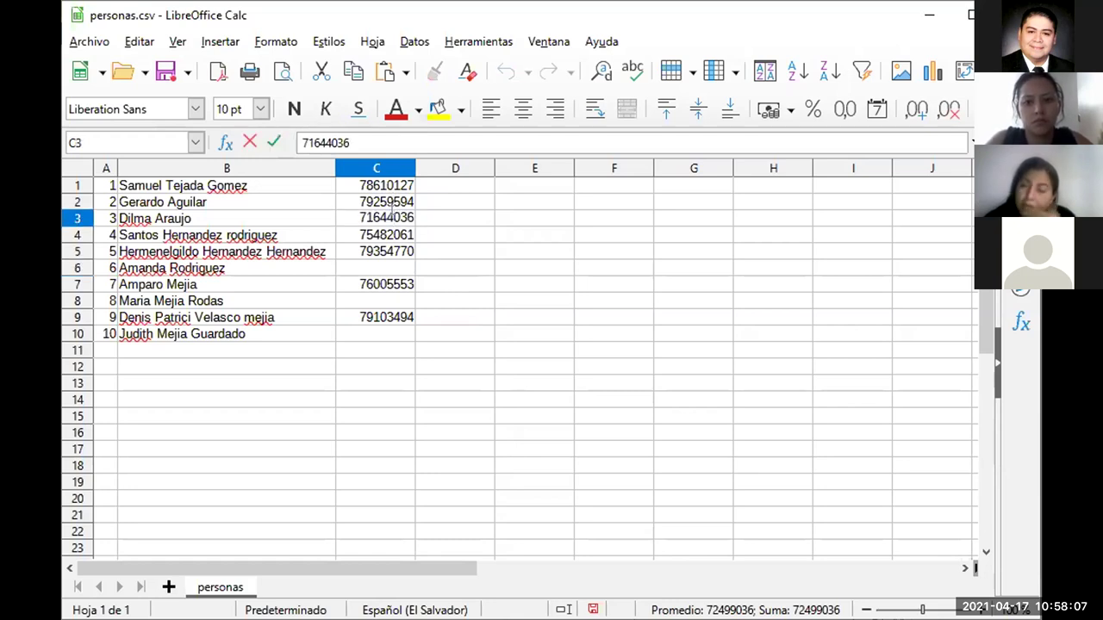
key(BackSpace)
key(BackSpace)
key(BackSpace)
key(BackSpace)
key(BackSpace)
key(BackSpace)
key(BackSpace)
key(BackSpace)
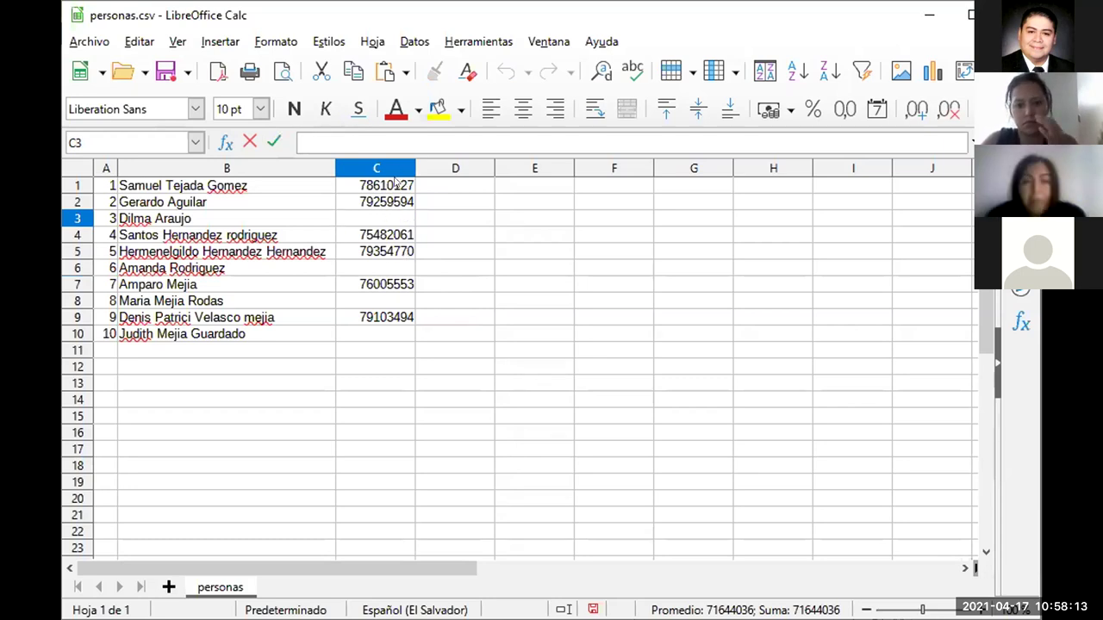
Erase the fifth person's phone number from cell C5.
click(408, 253)
double_click(411, 251)
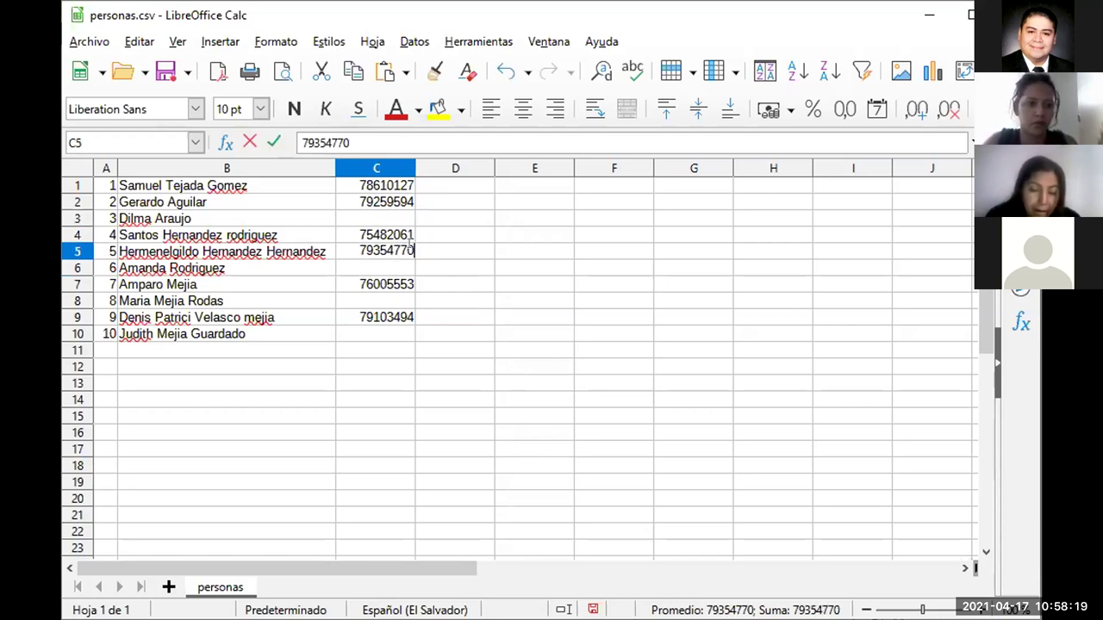
key(BackSpace)
key(BackSpace)
key(BackSpace)
key(BackSpace)
key(BackSpace)
key(BackSpace)
key(BackSpace)
key(BackSpace)
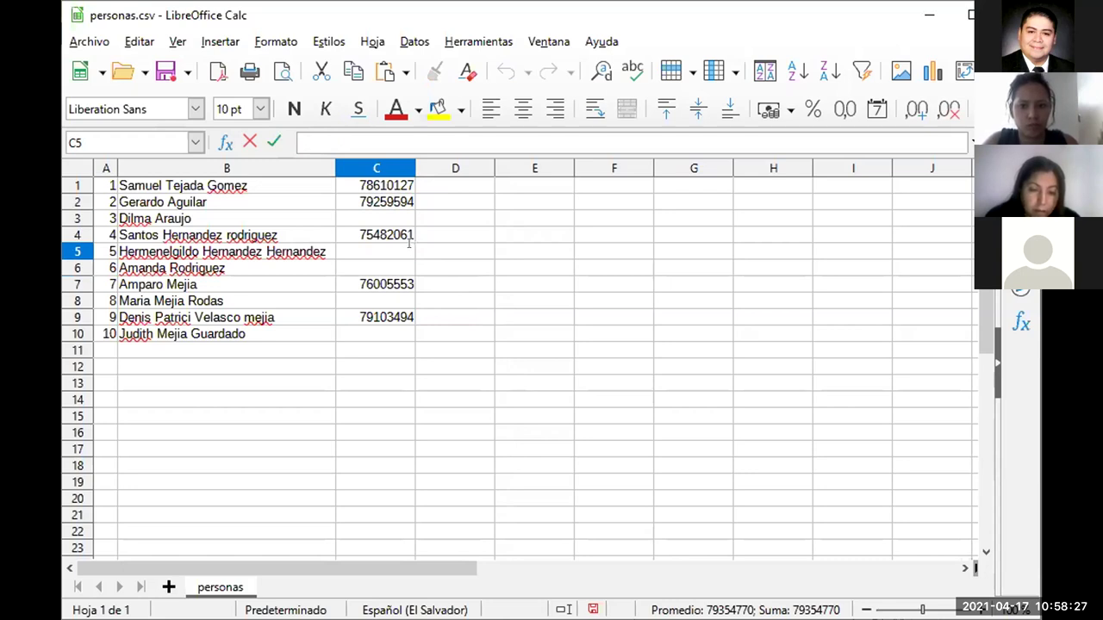
Copy the first person's phone number from cell C1 into cell C5.
click(392, 184)
right_click(392, 184)
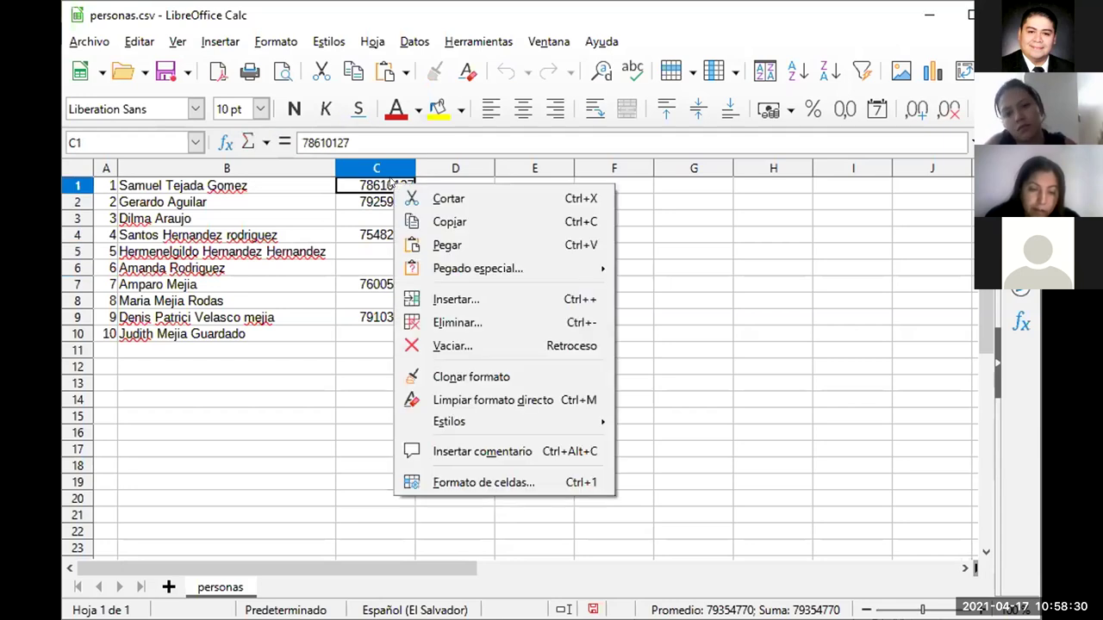
click(450, 221)
click(449, 223)
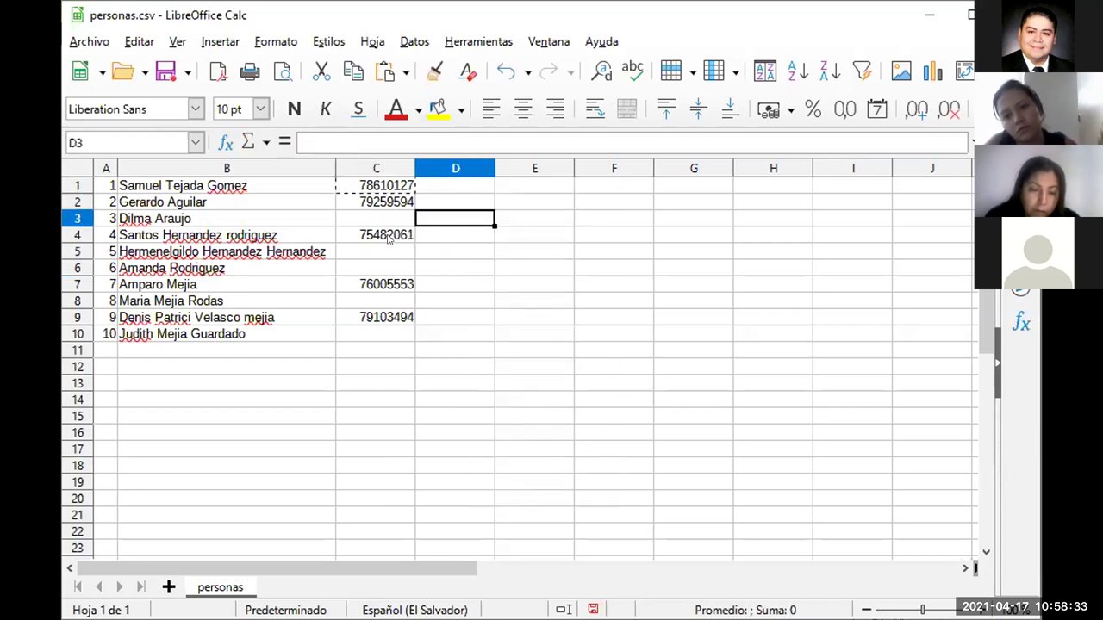
click(364, 252)
right_click(363, 253)
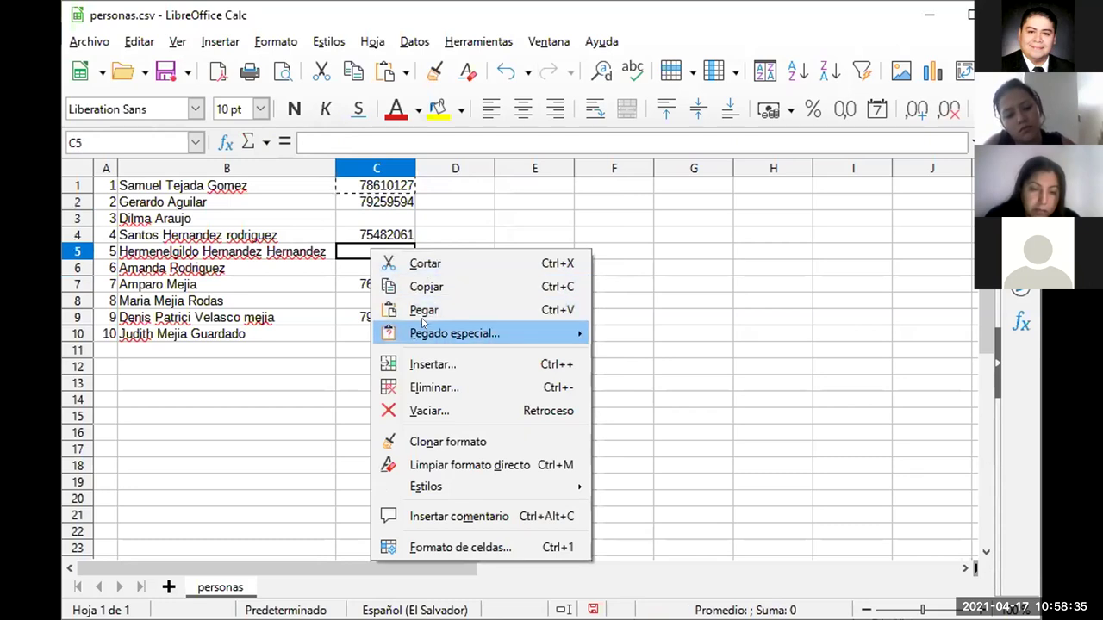
click(422, 311)
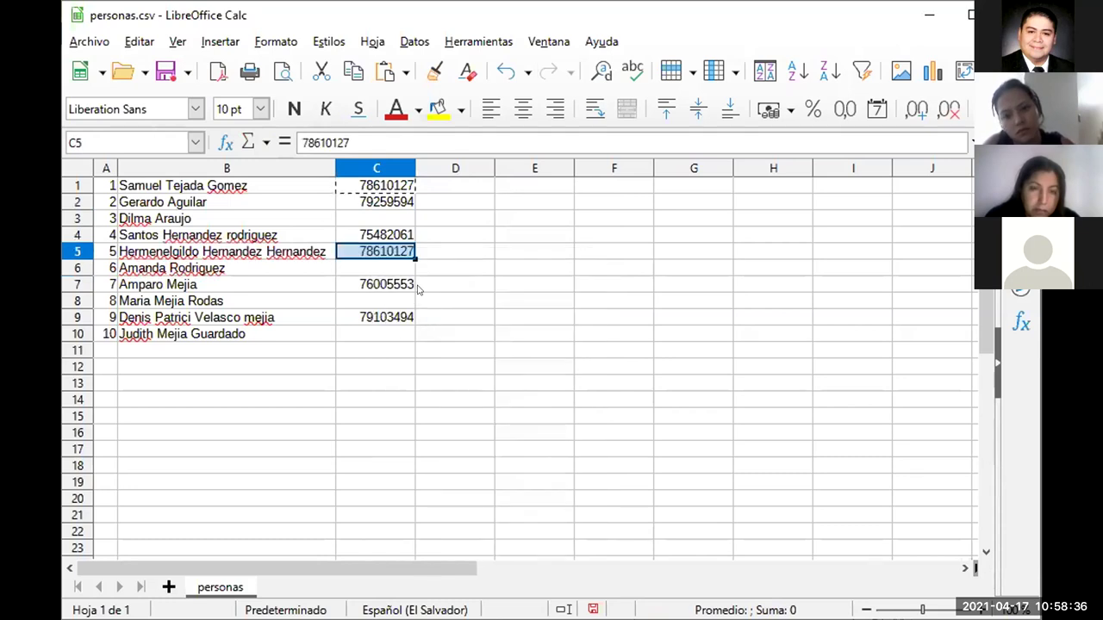
Copy the second person's phone number from cell C2 into cell C10.
click(394, 203)
right_click(394, 203)
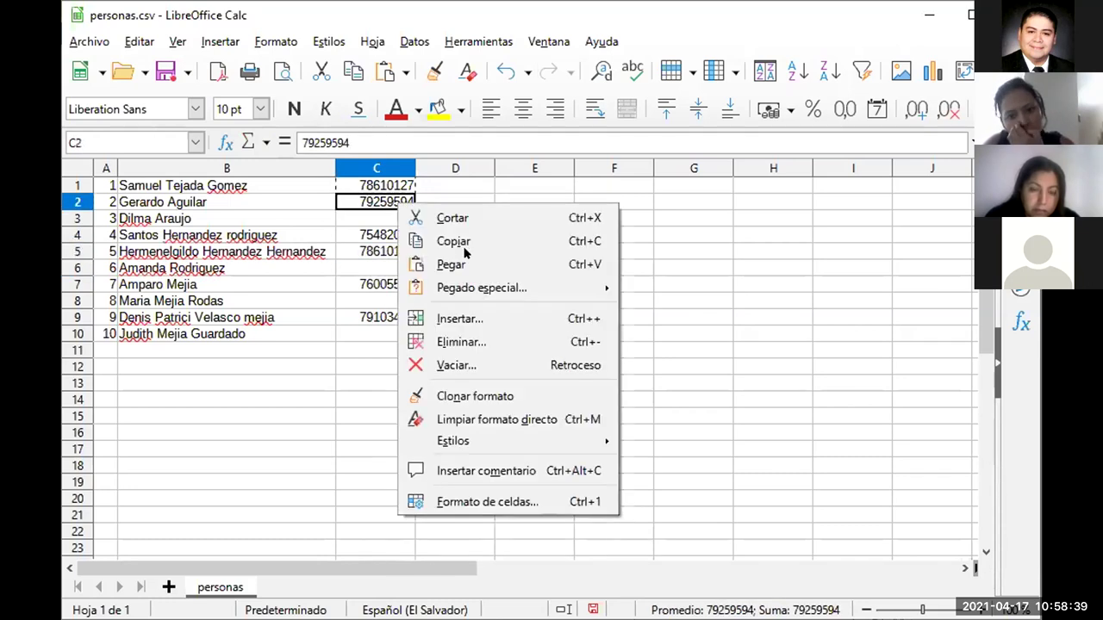
click(464, 241)
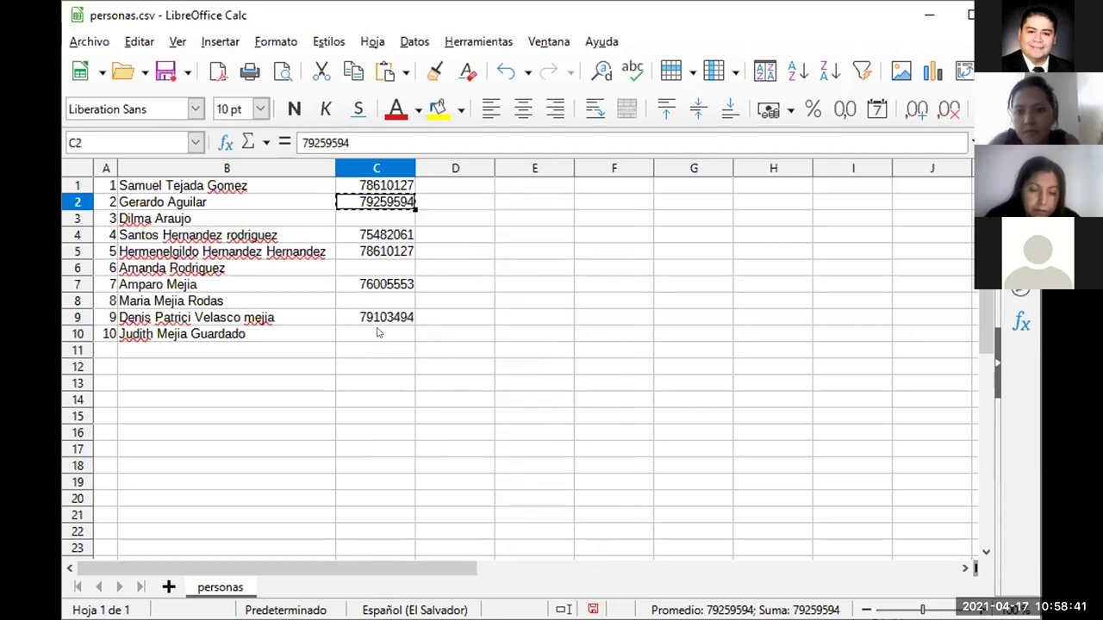
click(377, 333)
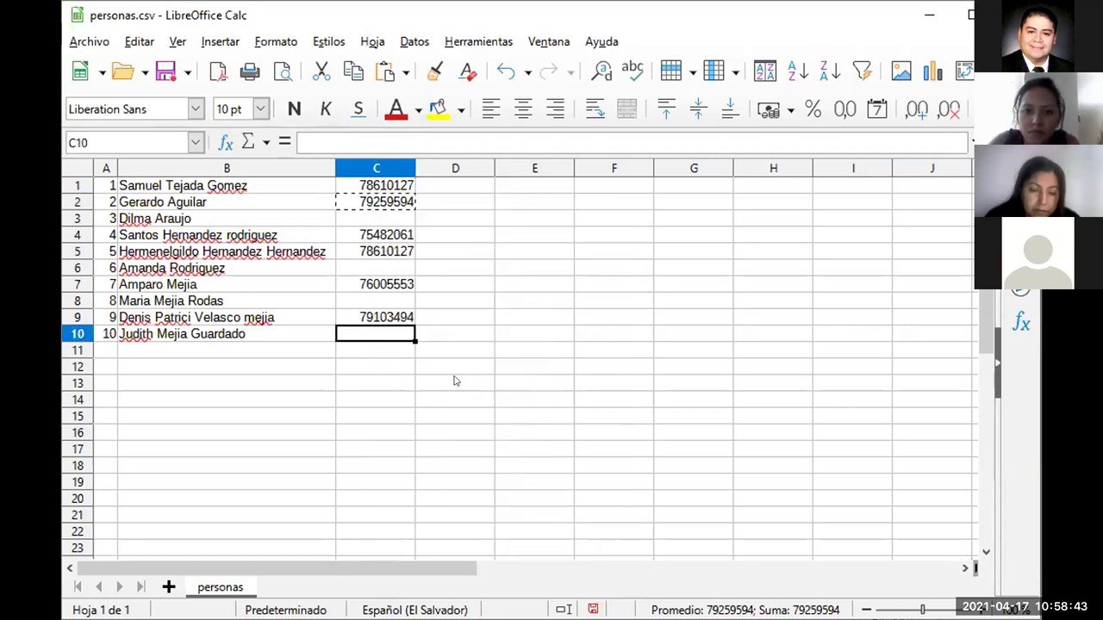
right_click(381, 332)
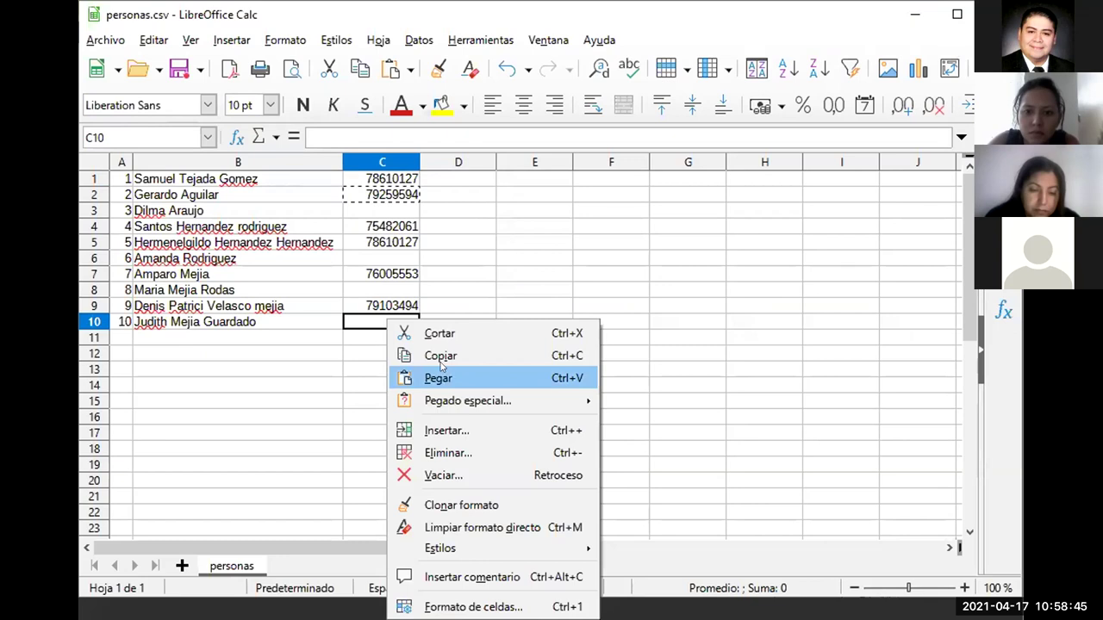
click(441, 379)
Copy the fourth person's phone number from cell C4 into cell C8.
right_click(400, 228)
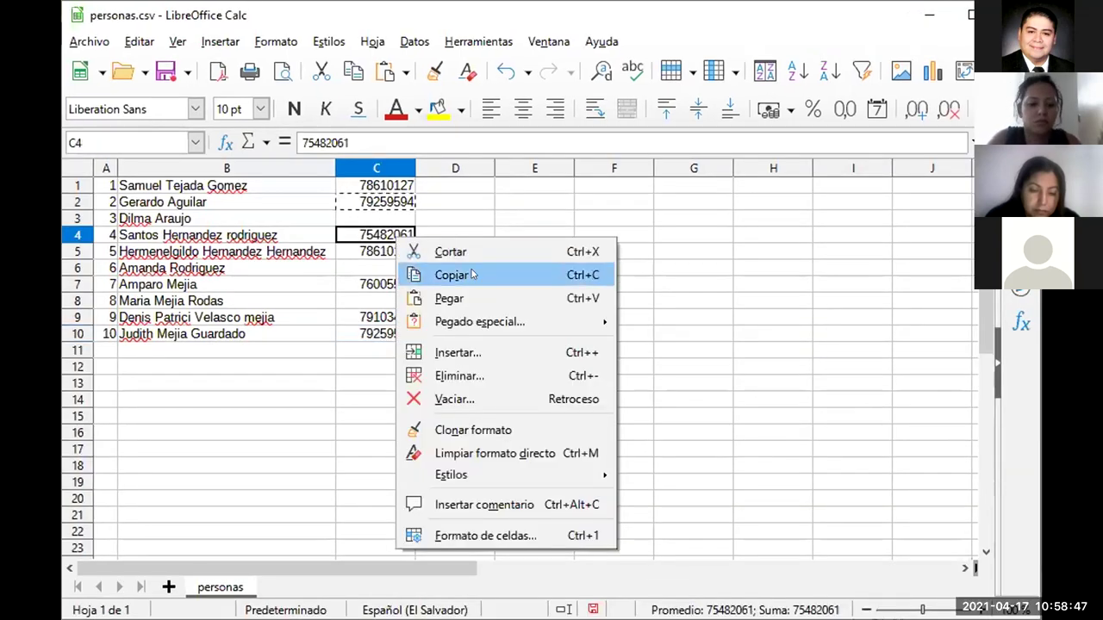
click(469, 278)
click(394, 301)
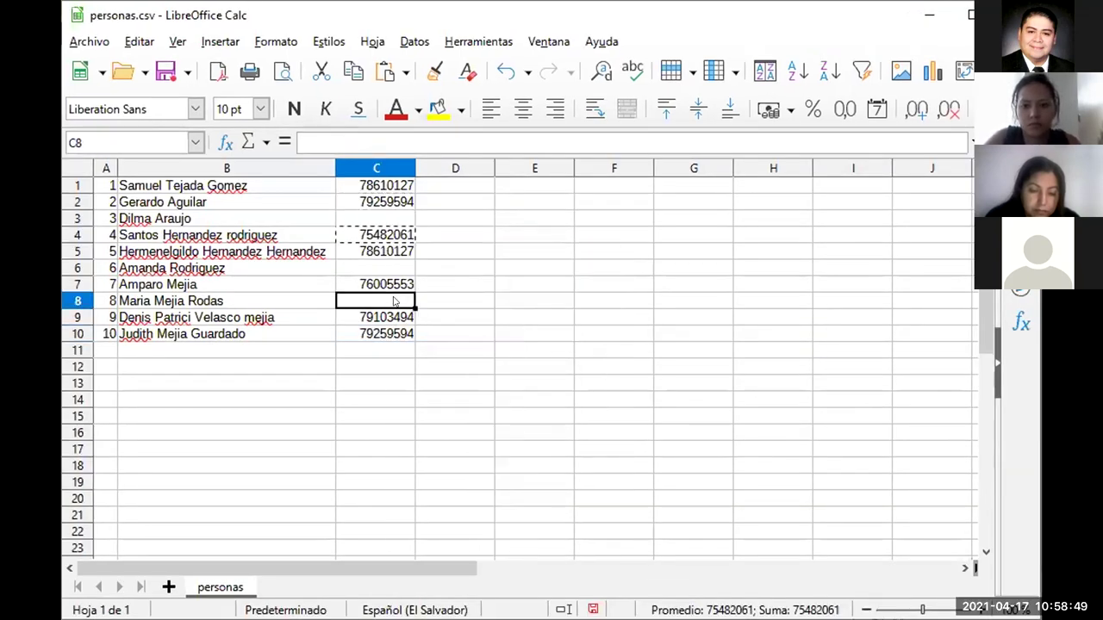
right_click(399, 301)
click(453, 362)
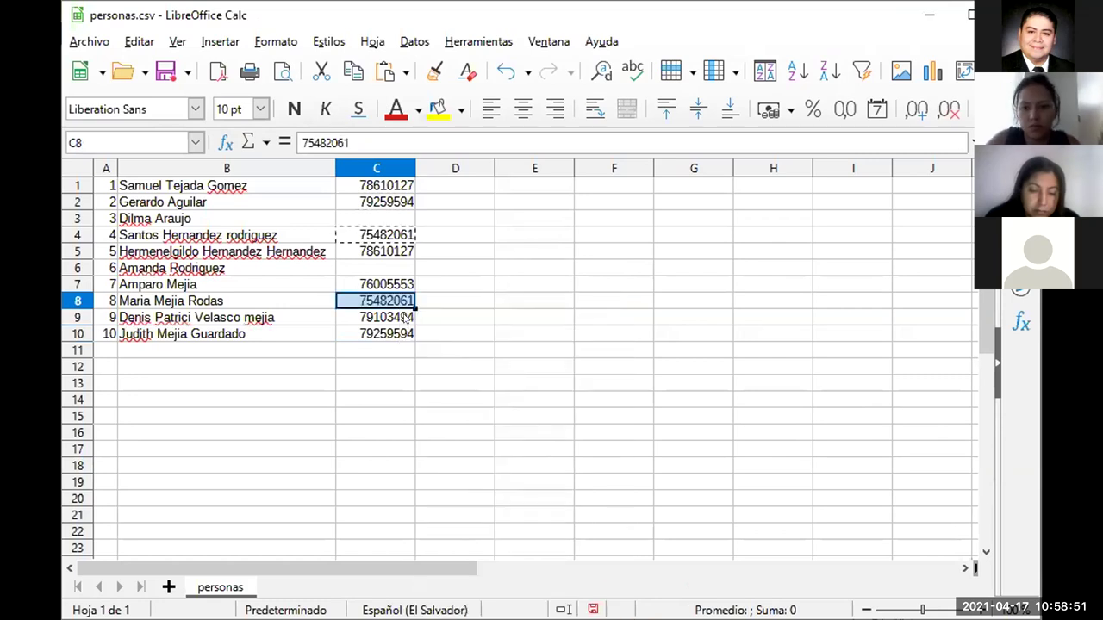
Copy the seventh person's phone number from cell C7 into cell C6.
click(388, 287)
right_click(388, 287)
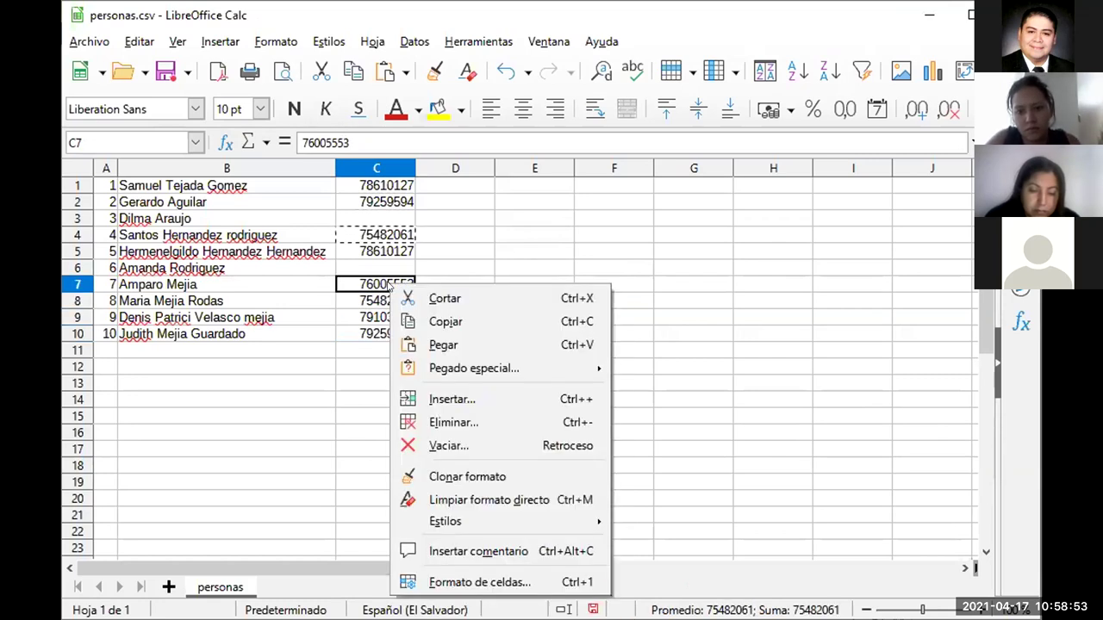
click(451, 321)
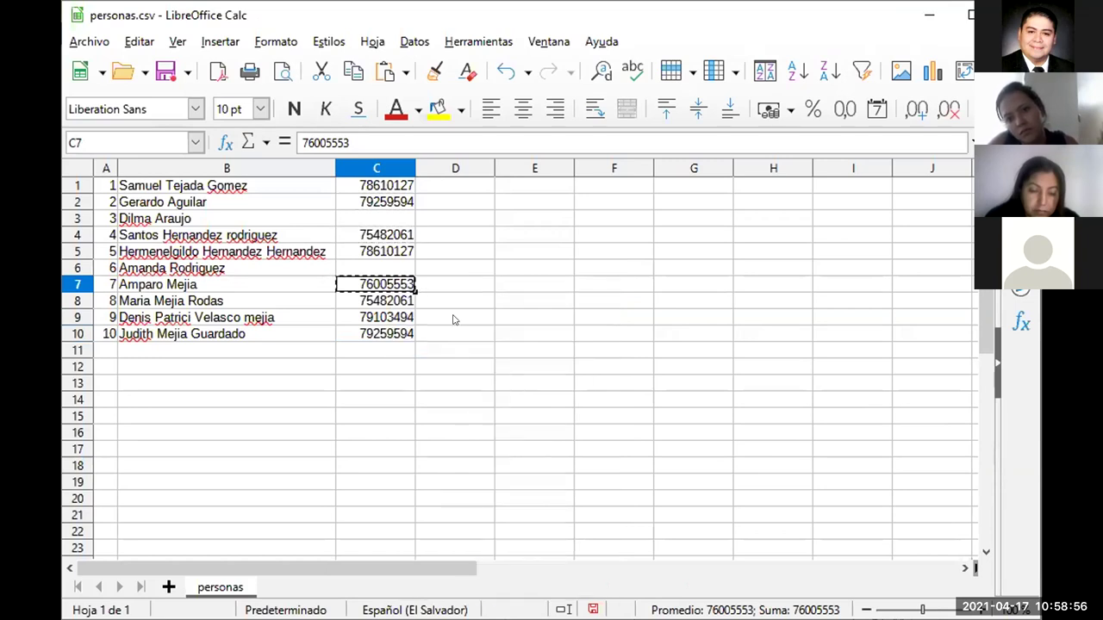
click(392, 256)
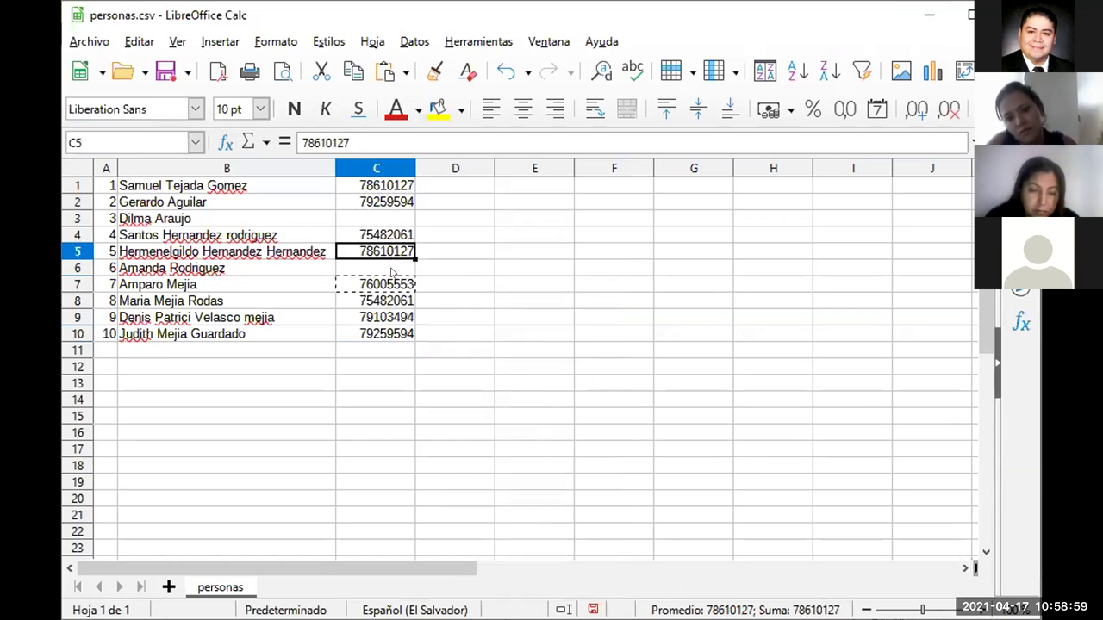
click(392, 270)
right_click(394, 269)
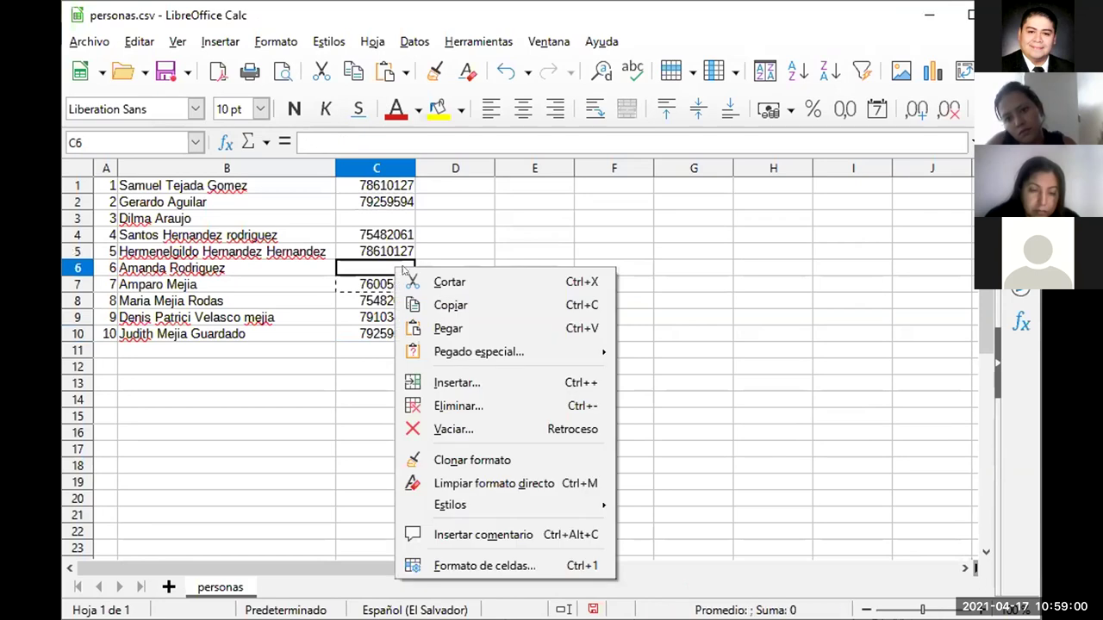
click(458, 324)
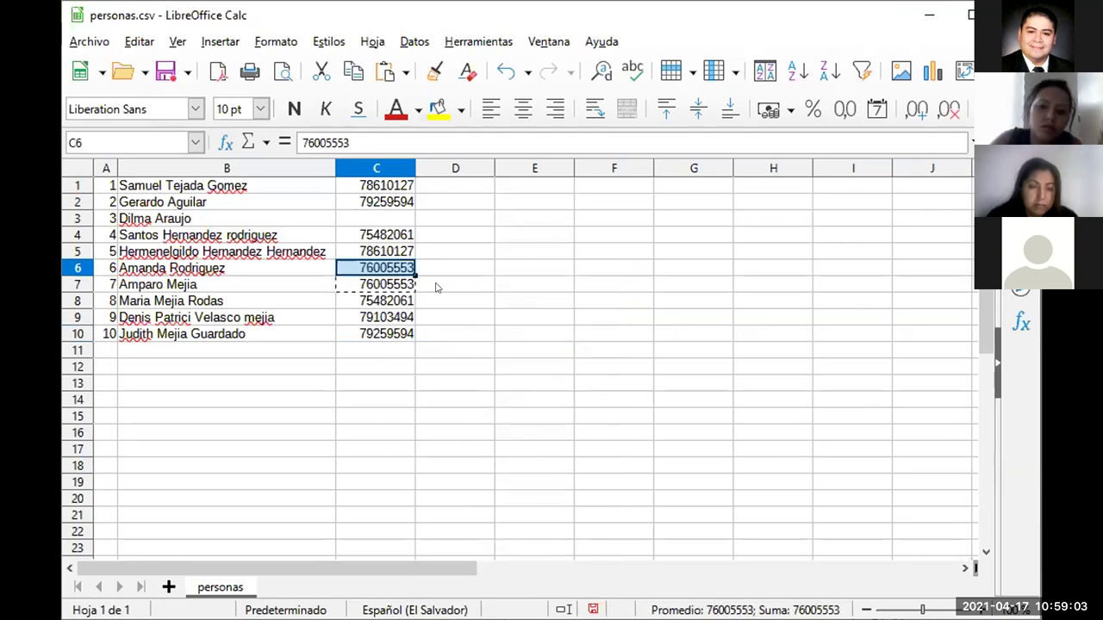
Copy the second person's phone number from cell C2 into cell C3.
click(389, 205)
right_click(390, 205)
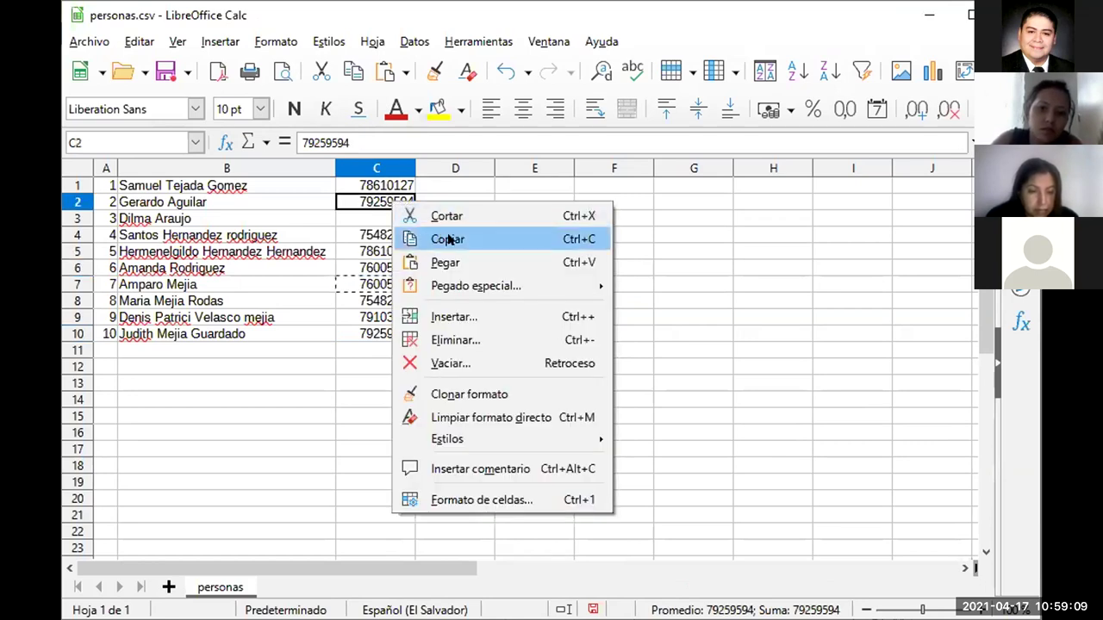
click(443, 240)
click(439, 243)
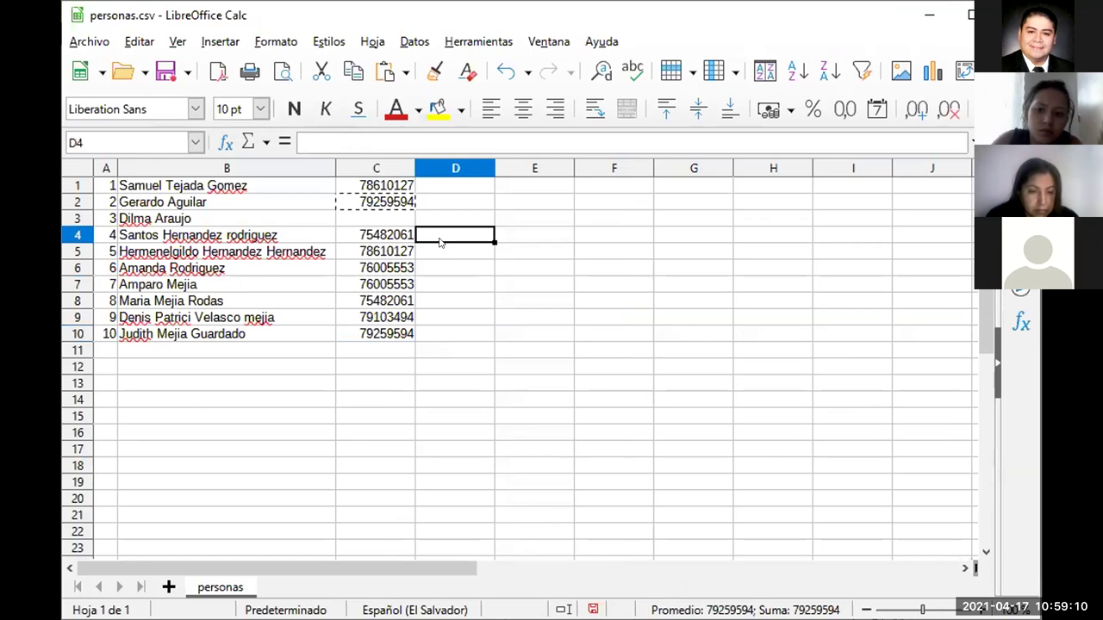
click(396, 222)
right_click(400, 222)
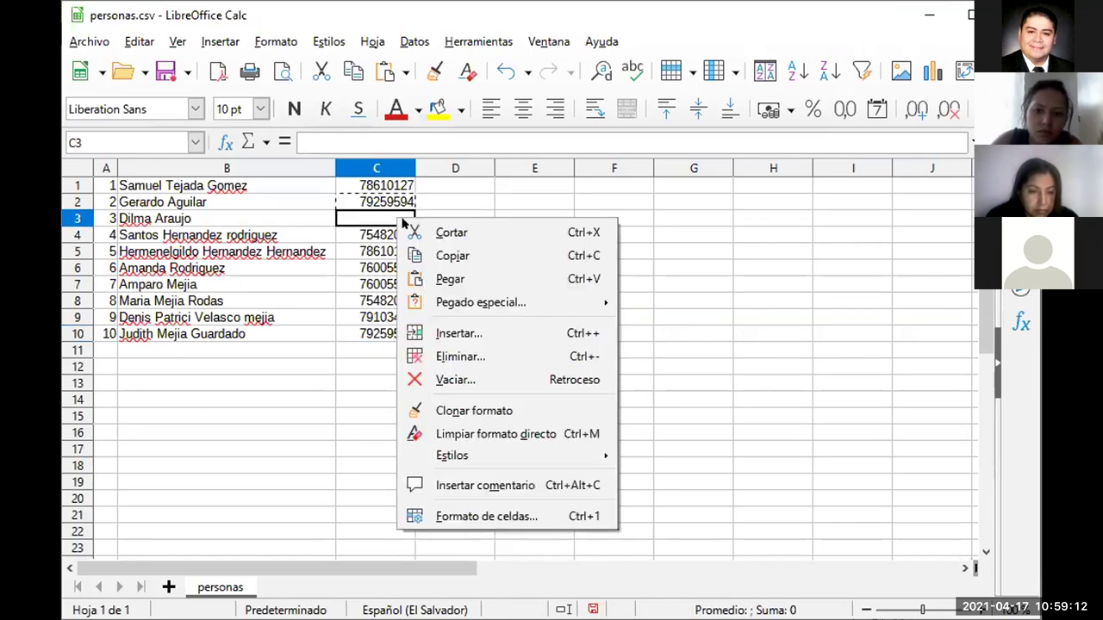
click(456, 278)
click(464, 223)
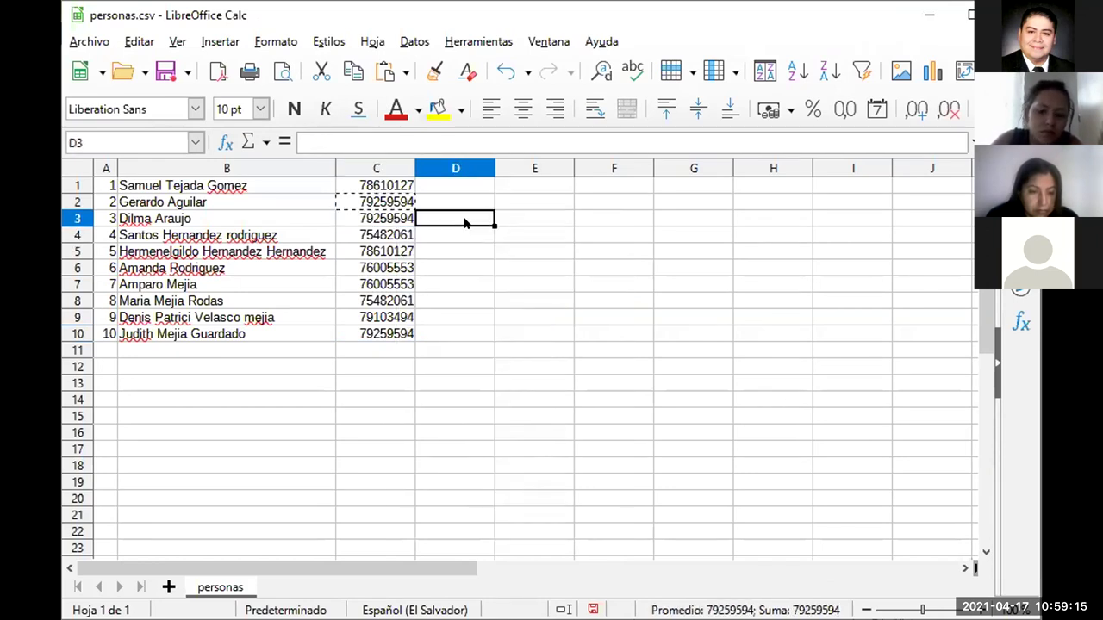
Save personas.csv, keeping the Texto CSV format.
click(89, 41)
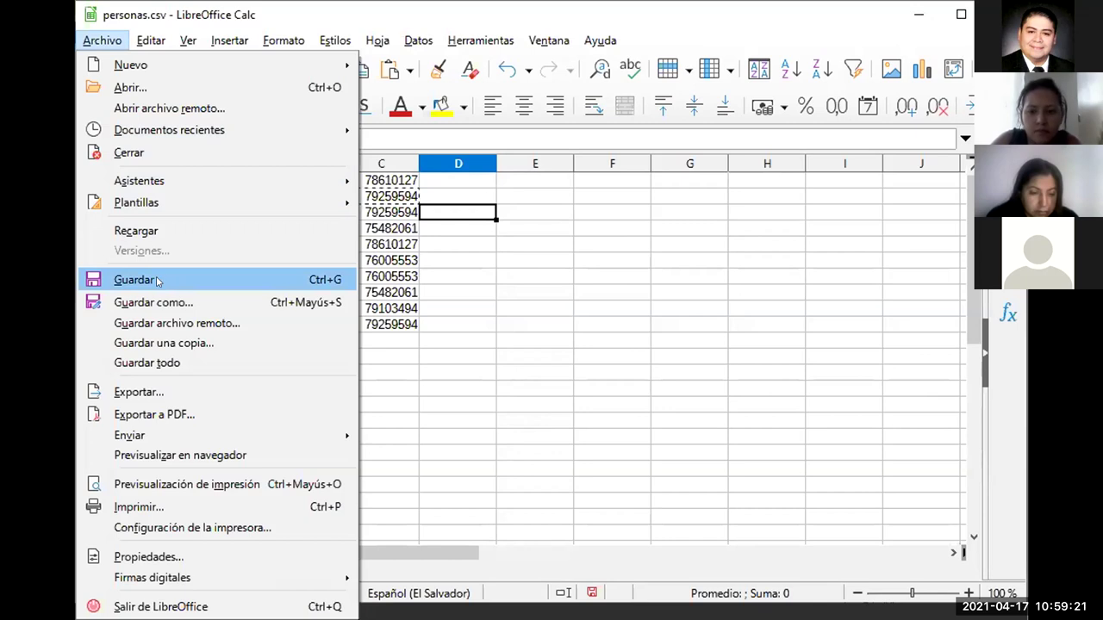
click(166, 281)
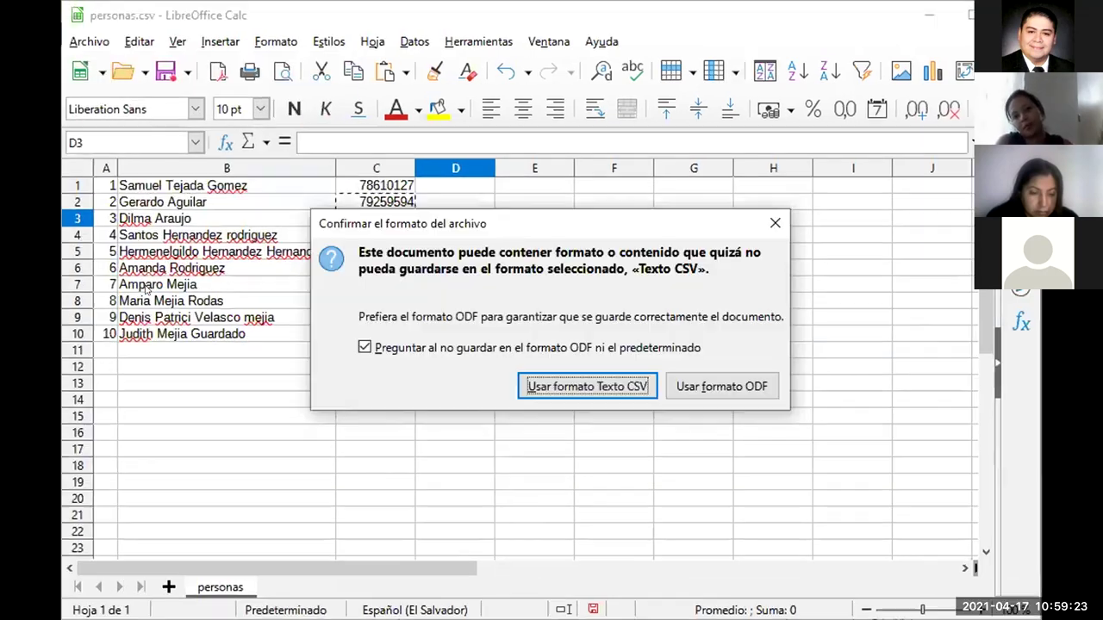
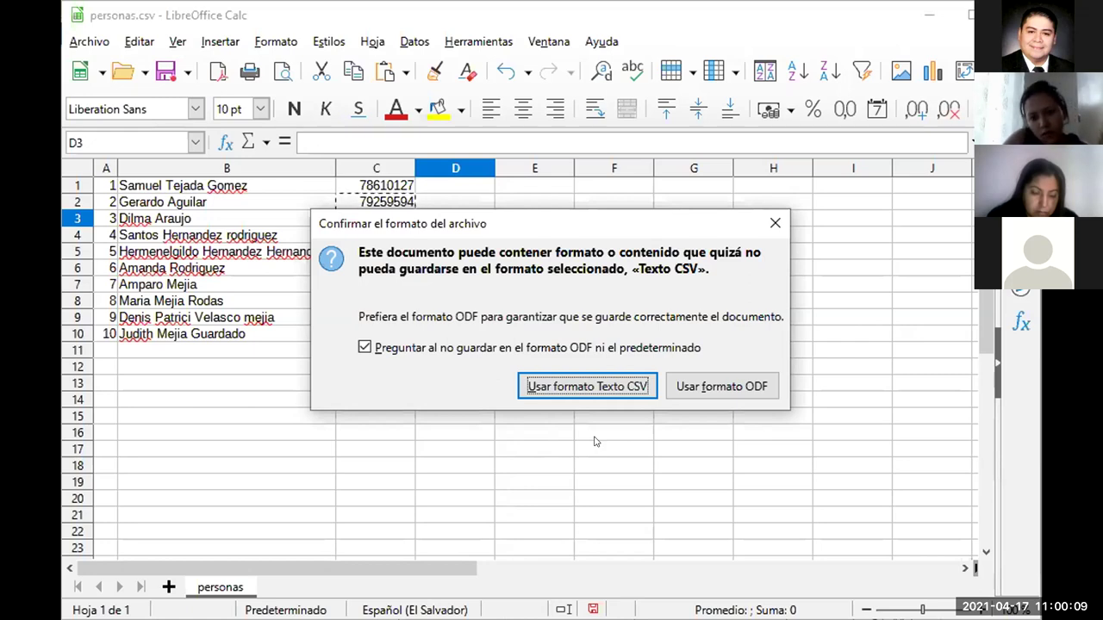
click(596, 390)
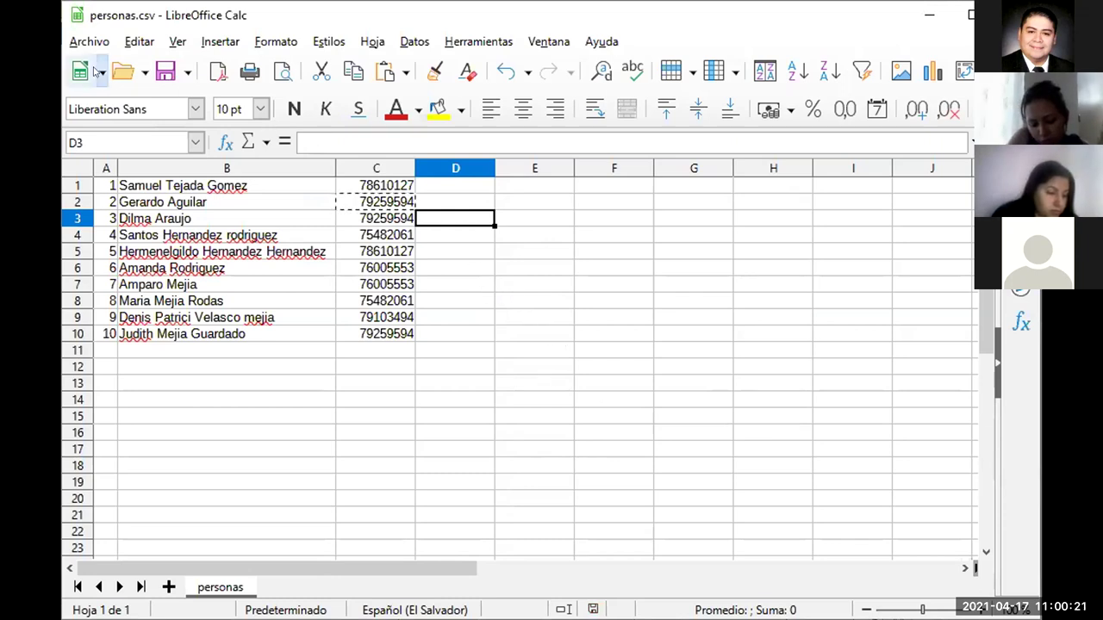
Switch to the SISTEMA INFORMATICO EN SALUD IV folder and open the personas file for editing in Kate.
click(81, 41)
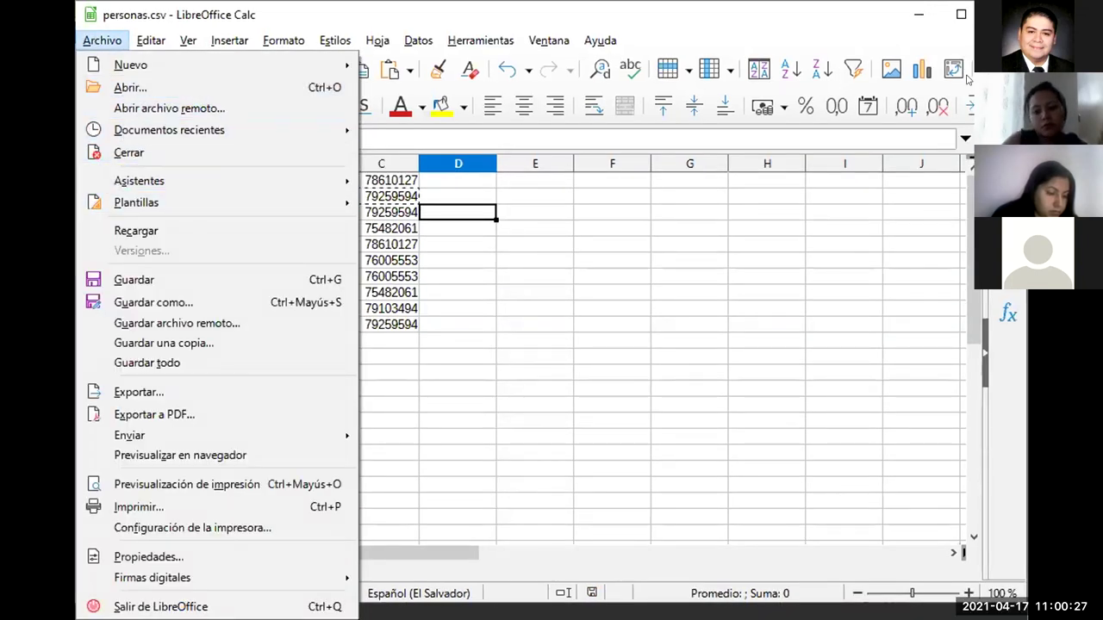
click(911, 39)
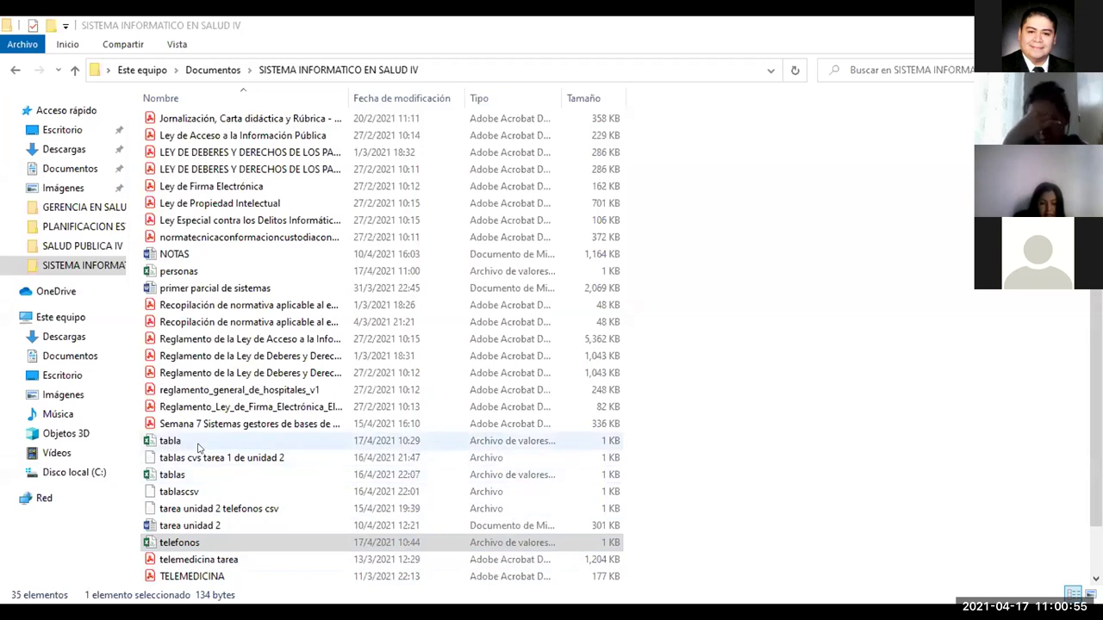
click(190, 270)
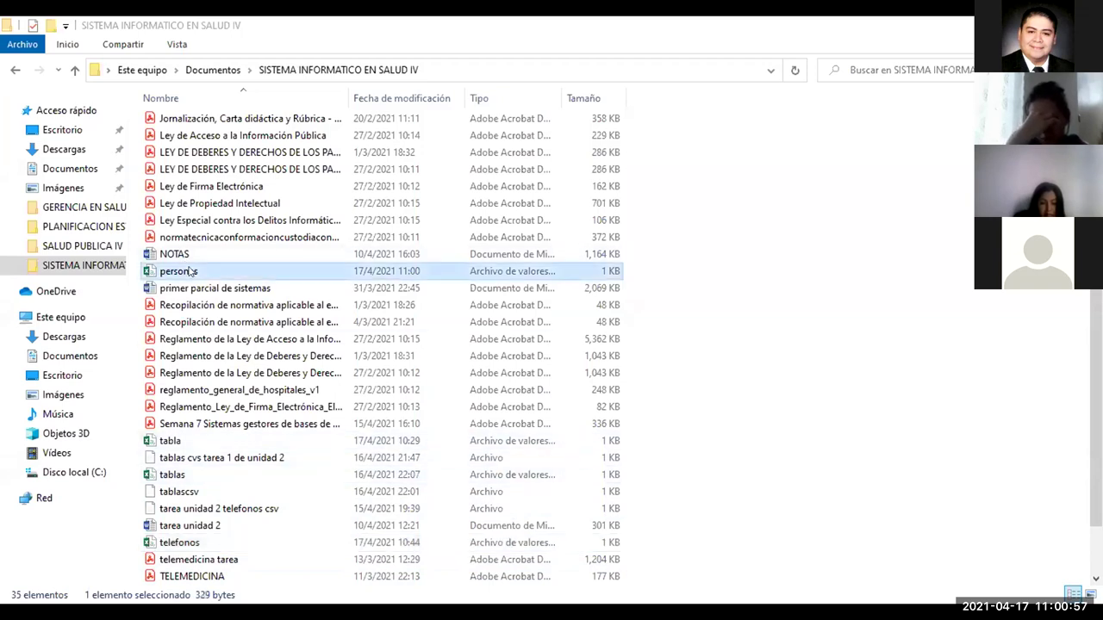
right_click(191, 271)
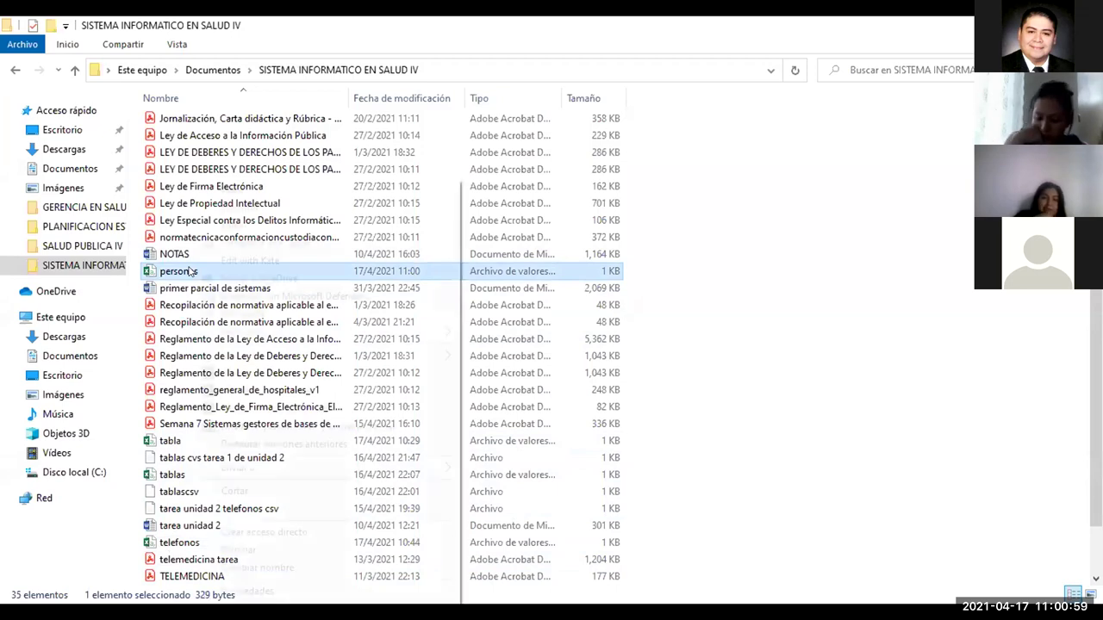
click(240, 258)
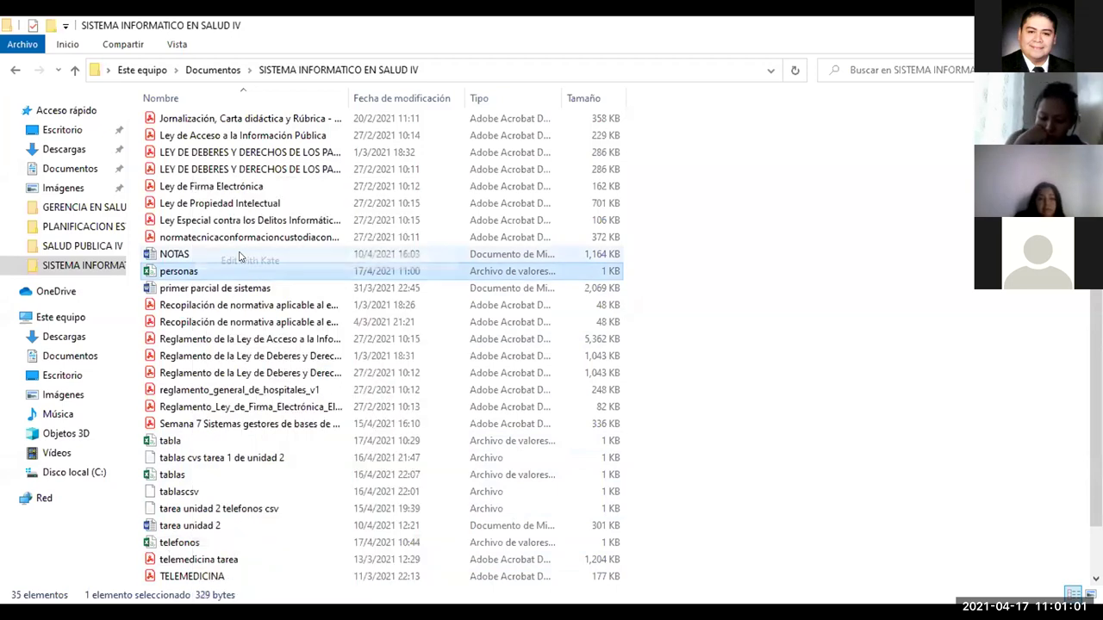
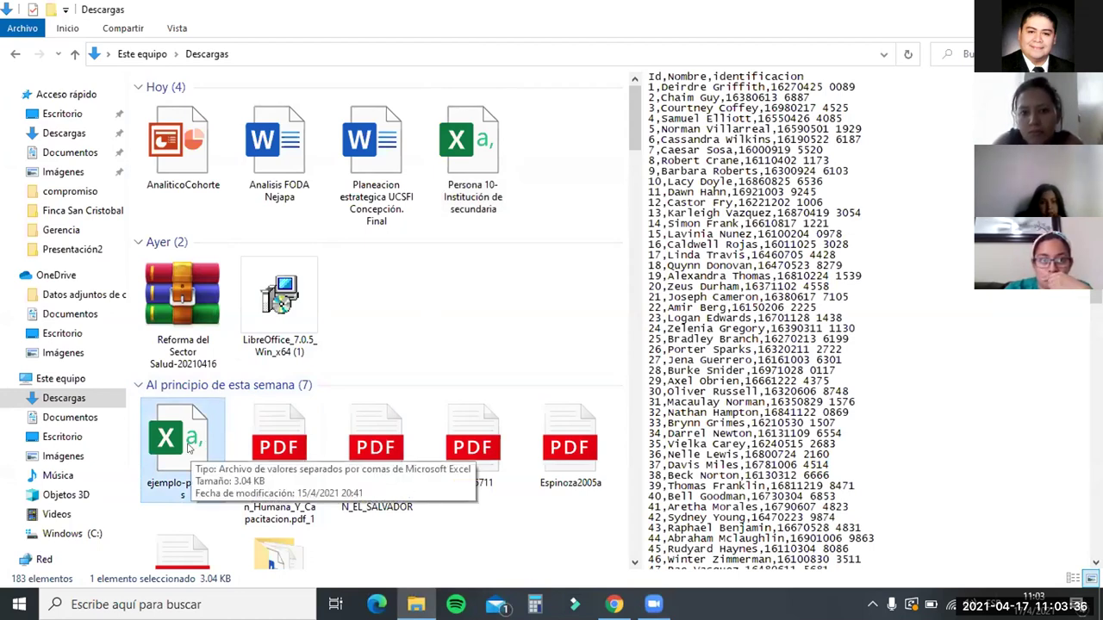
Open ejemplo-personas.csv from Descargas in Kate, examine how its records and field separators are laid out, and close it.
right_click(188, 449)
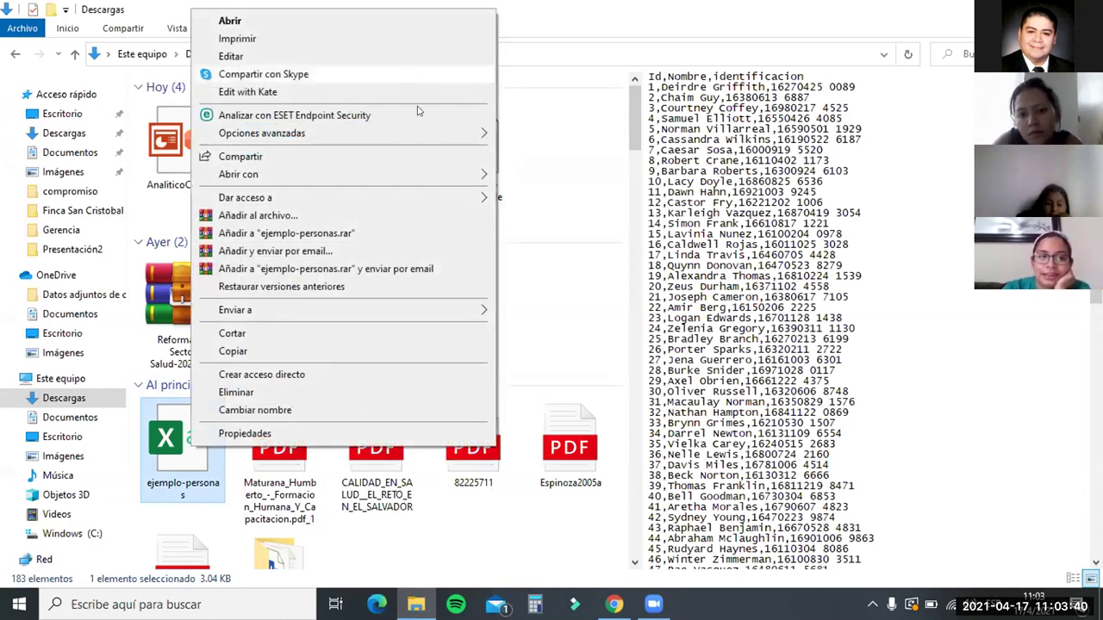
click(444, 92)
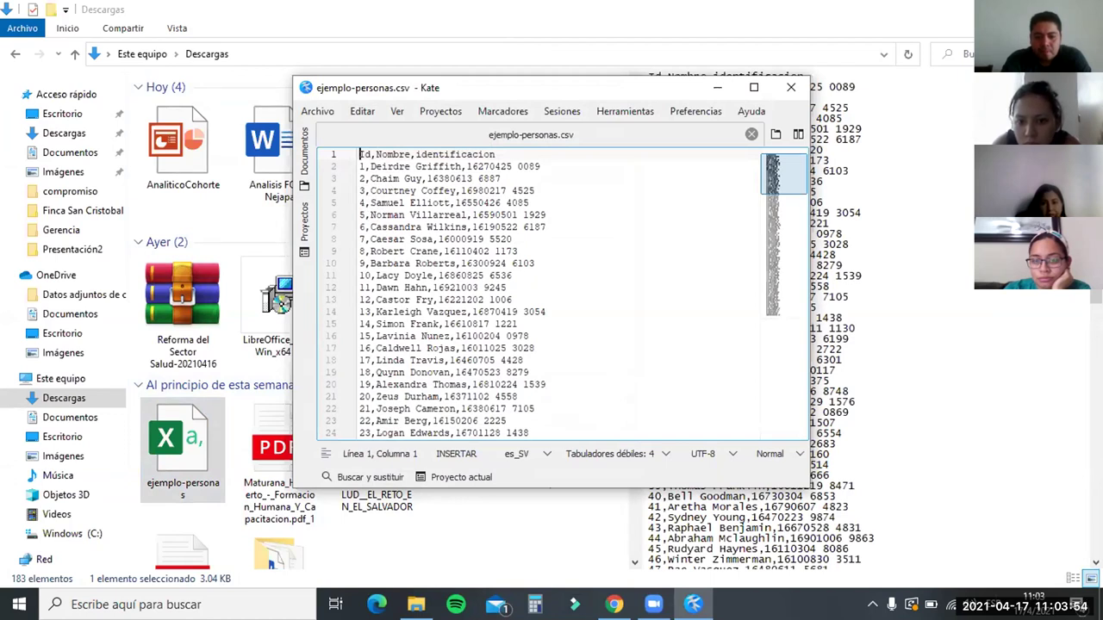
click(570, 384)
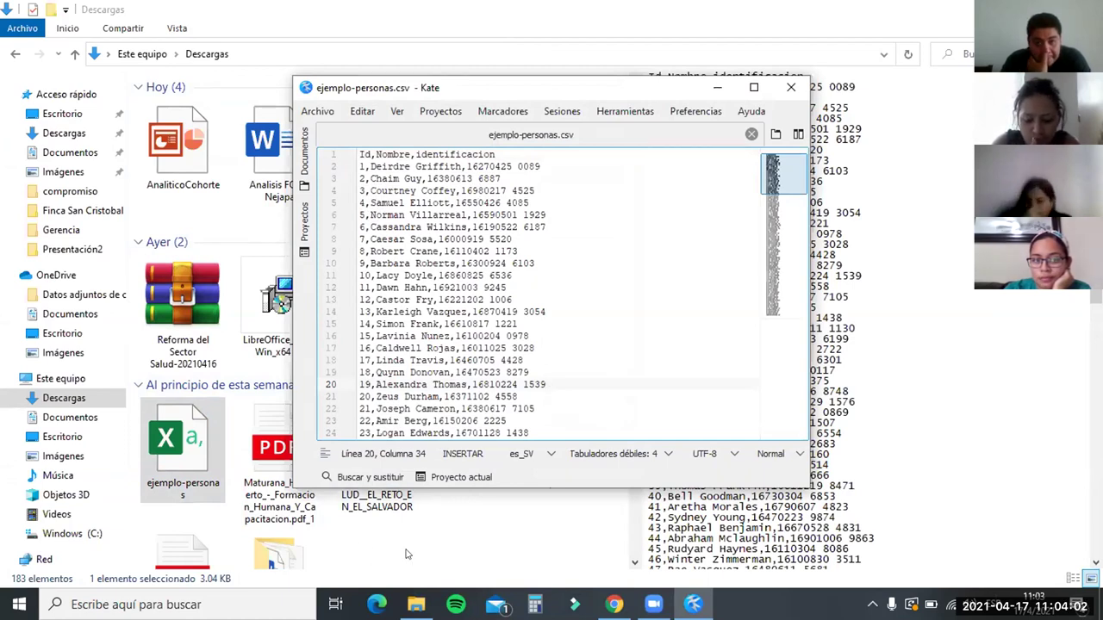
key(Down)
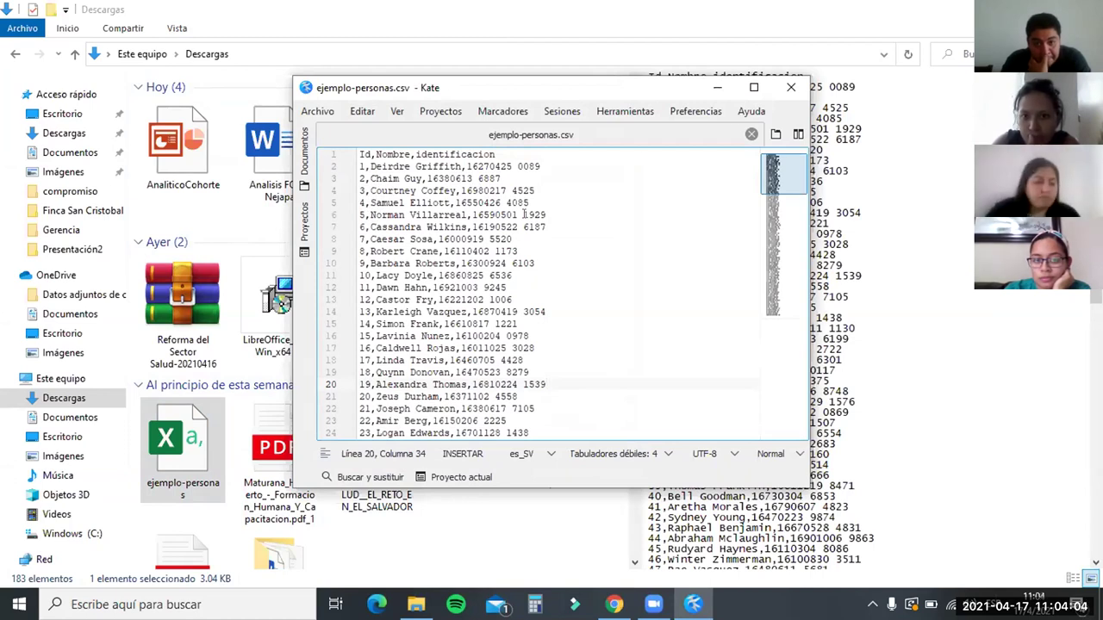
key(Down)
key(Down)
key(Down)
key(Down)
key(Down)
key(Down)
key(Down)
key(Down)
key(Down)
key(Down)
key(Down)
key(Down)
key(Down)
key(Down)
key(Down)
key(Down)
key(Down)
key(Down)
key(Down)
key(Down)
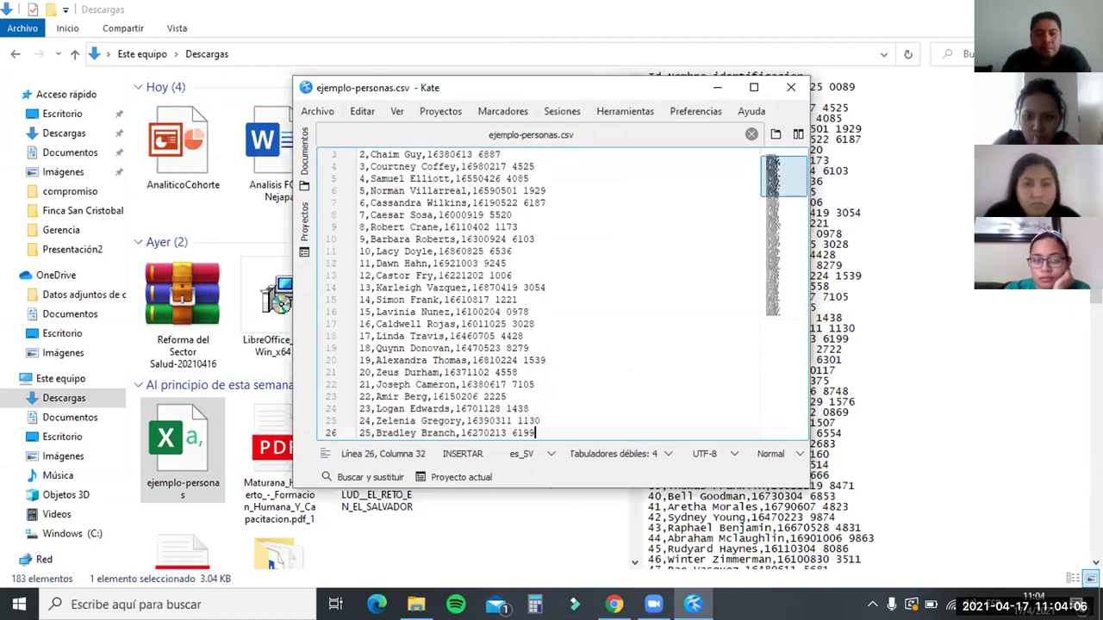
key(Down)
key(Down)
key(Down)
key(Down)
key(Down)
key(Down)
key(Down)
key(Down)
key(Down)
key(Down)
key(Down)
key(Down)
key(Down)
key(Down)
key(Down)
key(Down)
key(Down)
key(Down)
key(Down)
key(Down)
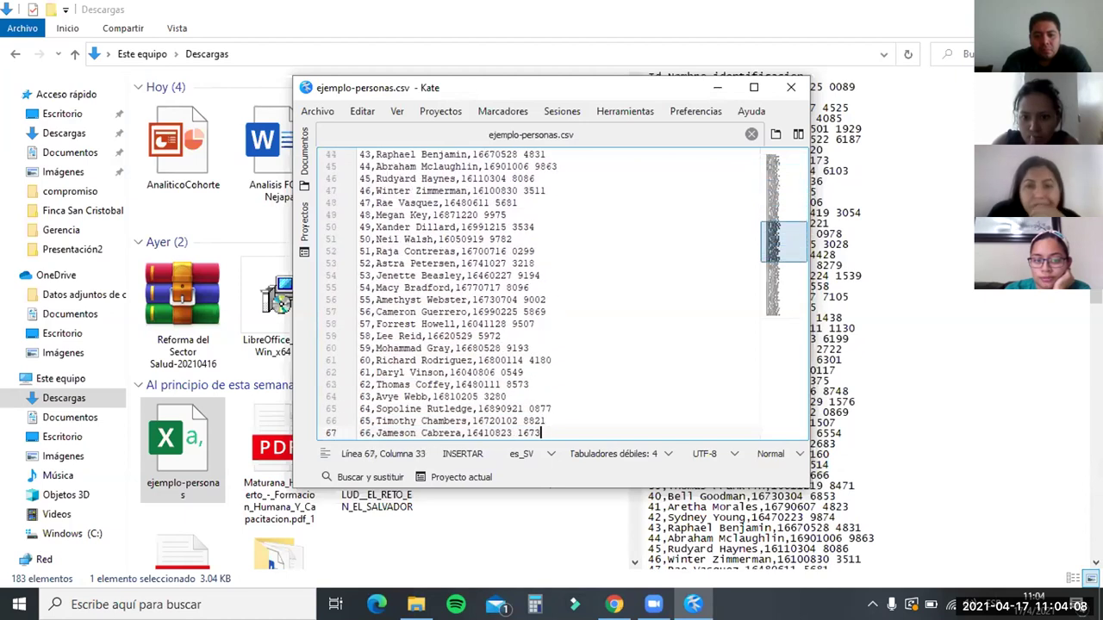
key(Up)
key(Up)
key(Up)
key(Up)
key(Up)
key(Up)
key(Up)
key(Up)
key(Up)
key(Up)
key(Up)
key(Up)
key(Up)
key(Up)
key(Up)
key(Up)
key(Up)
key(Up)
key(Up)
key(Up)
key(Up)
key(Up)
key(Up)
key(Up)
key(Up)
key(Up)
key(Up)
key(Up)
key(Up)
key(Up)
key(Up)
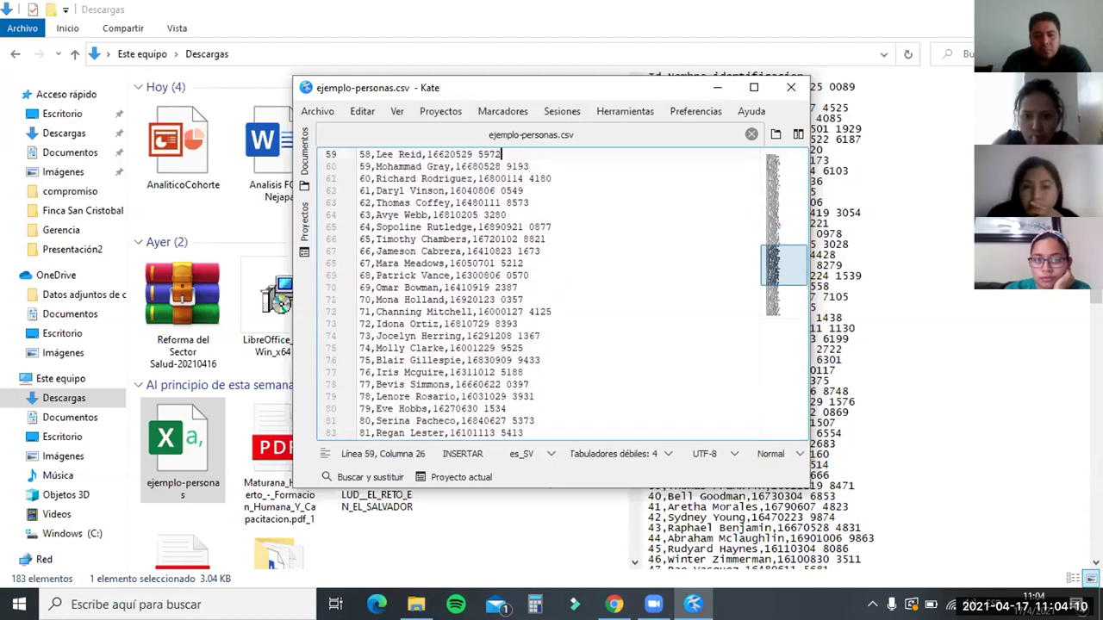
click(791, 87)
Open Persona 10- Institución de secundaria.csv in Kate, examine its field separators, and close it.
click(485, 198)
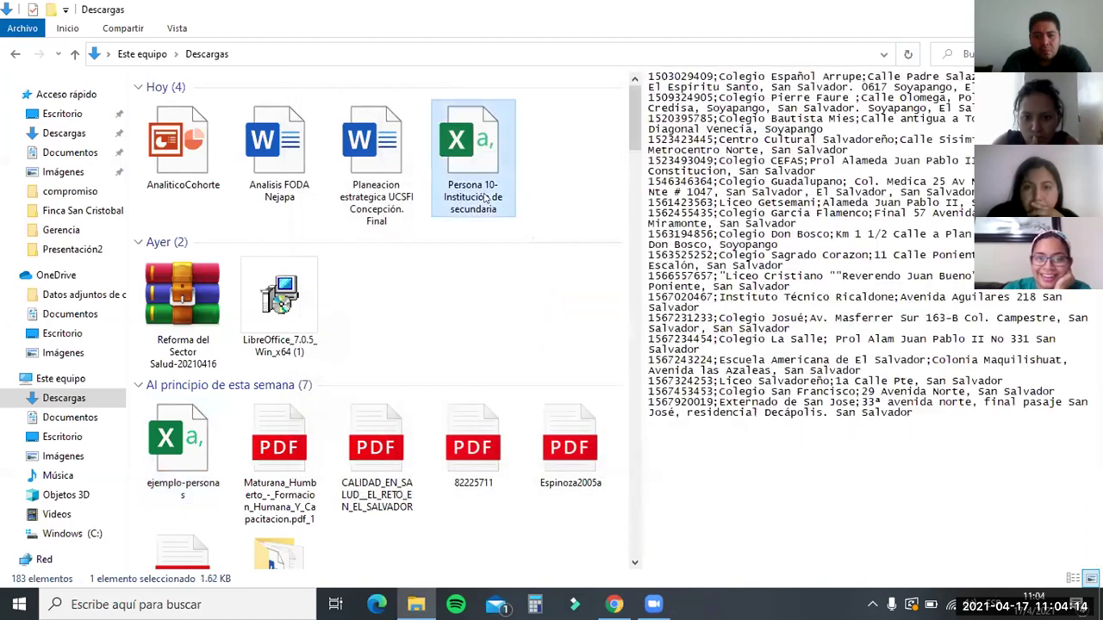
right_click(493, 217)
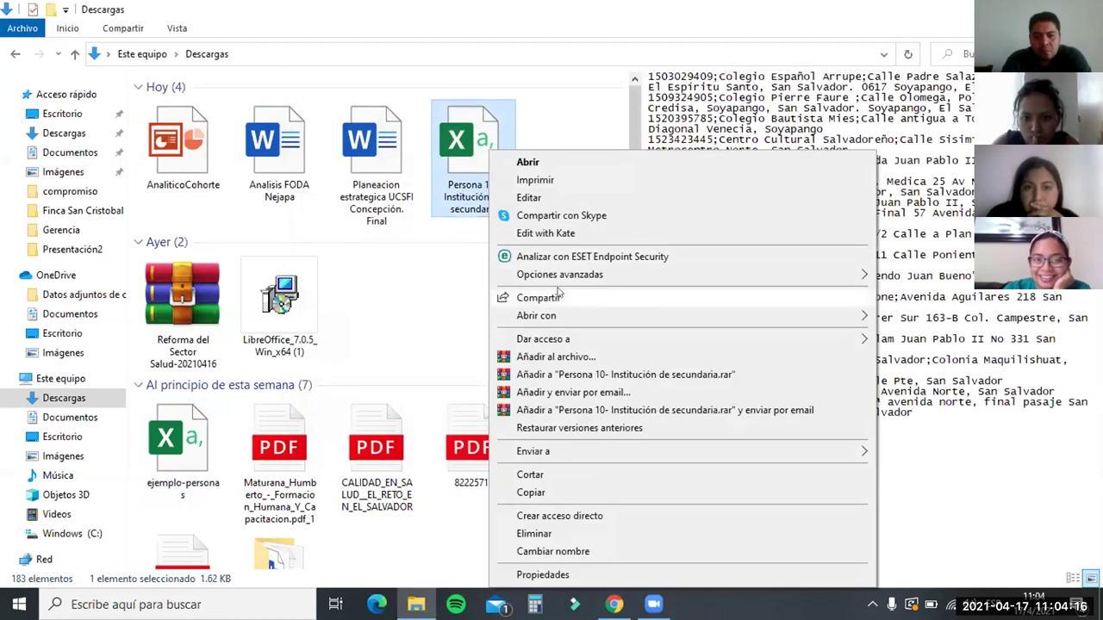
click(638, 234)
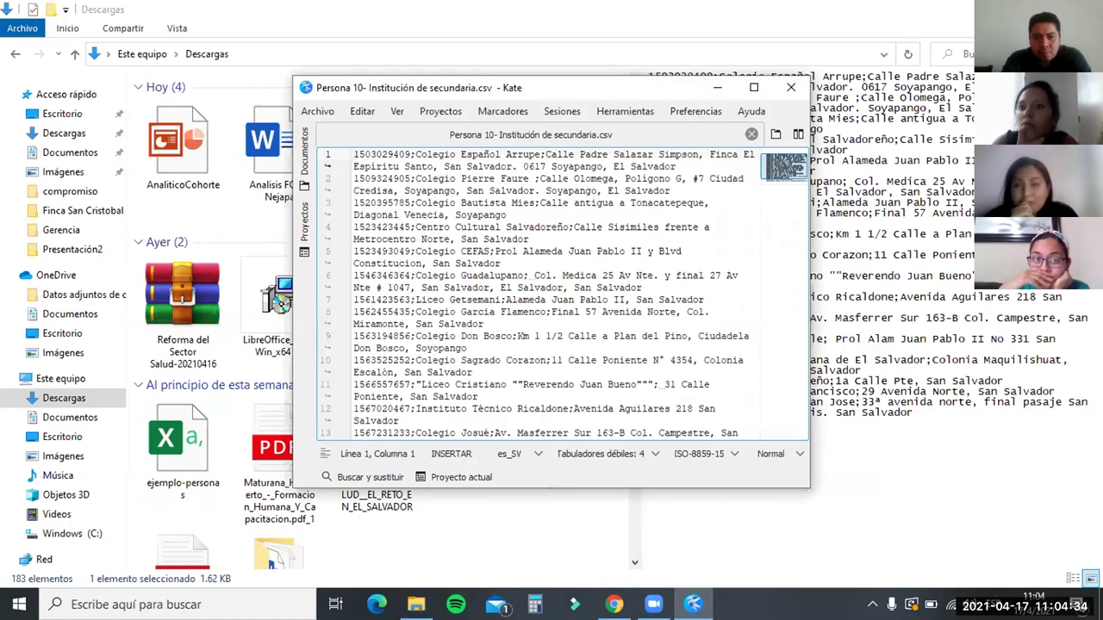
key(XF86AudioLowerVolume)
key(XF86AudioLowerVolume)
key(XF86AudioLowerVolume)
key(XF86AudioLowerVolume)
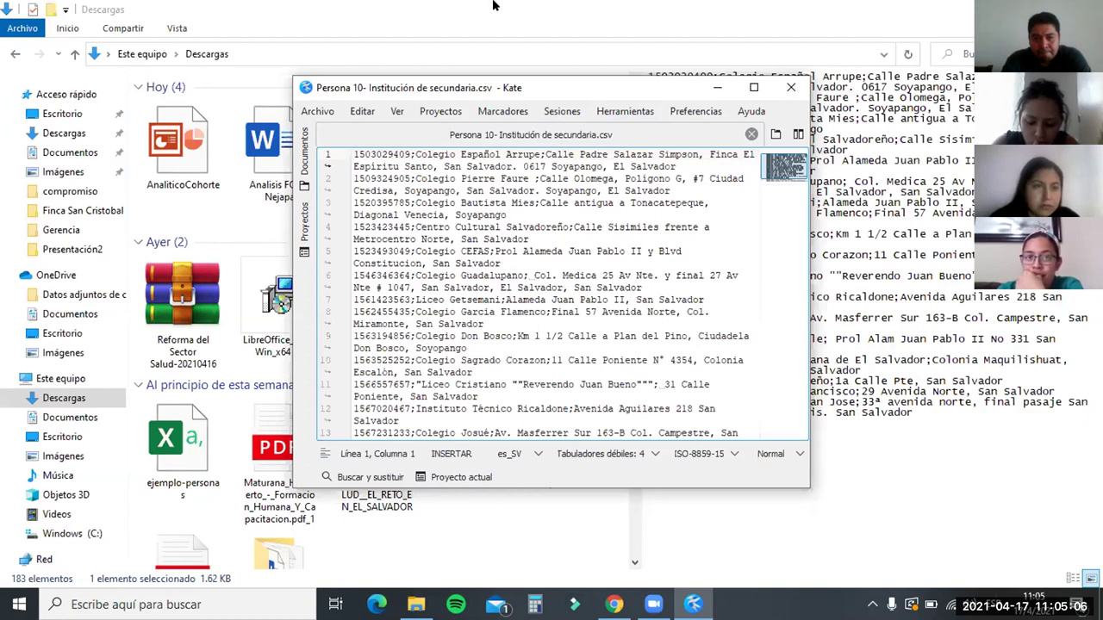
click(791, 89)
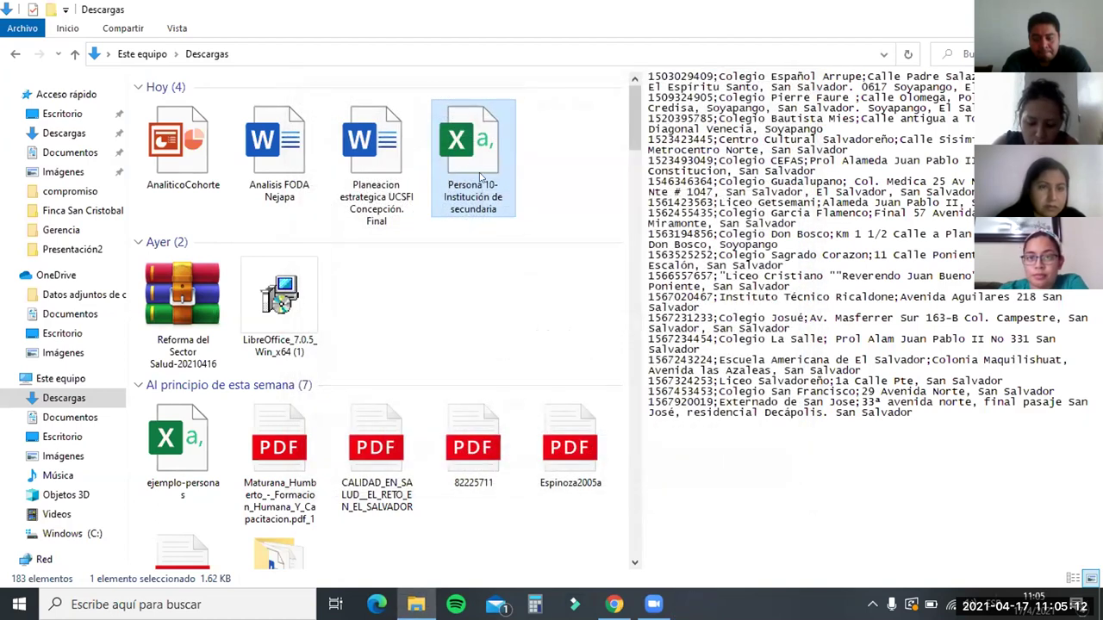
Open Persona 10- Institución de secundaria.csv in Excel and examine the file formats offered for saving it to Descargas.
right_click(481, 177)
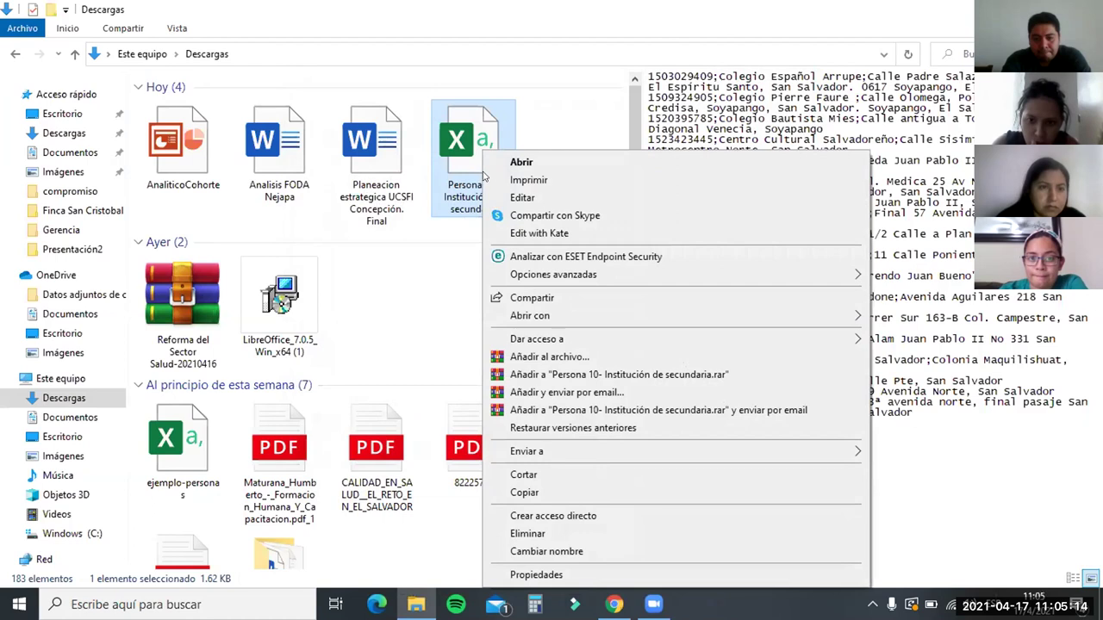
click(508, 172)
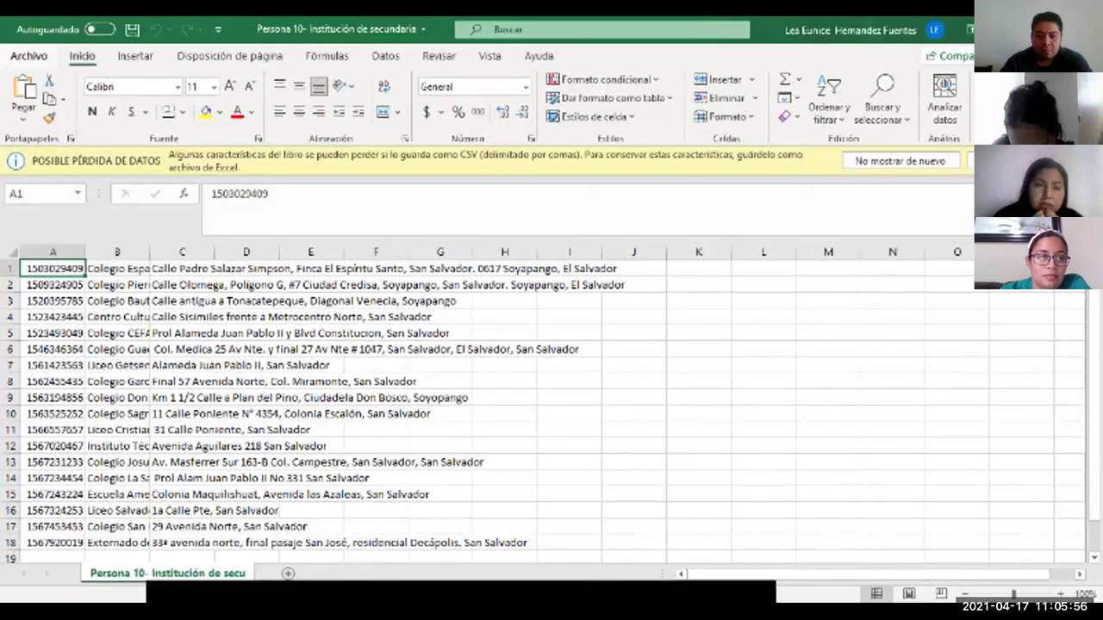
key(alt+f)
click(57, 274)
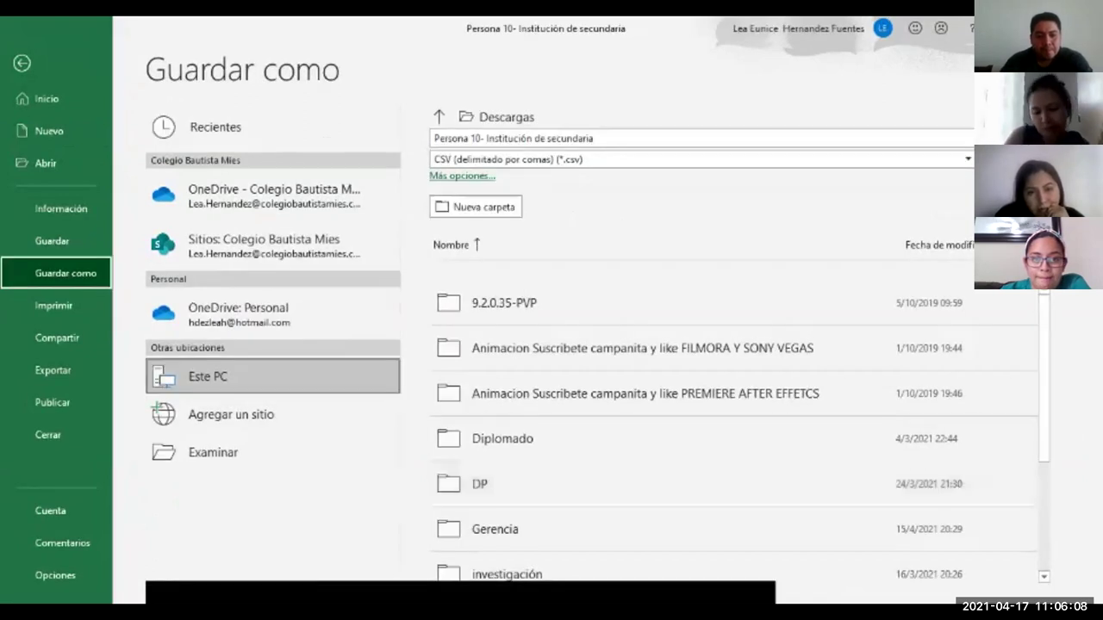
click(703, 159)
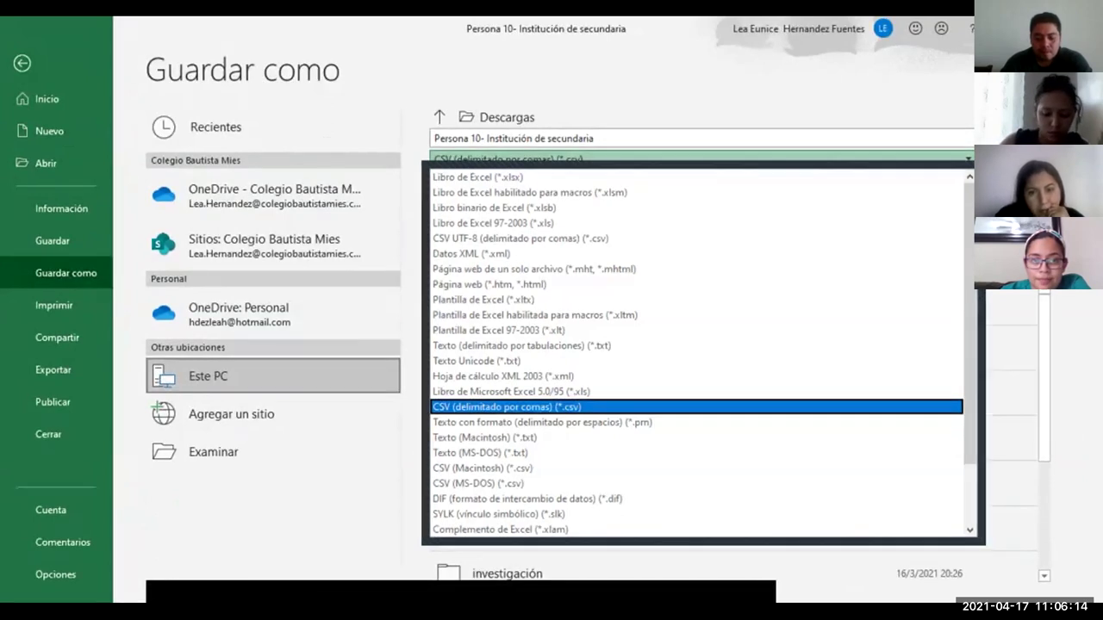
key(F12)
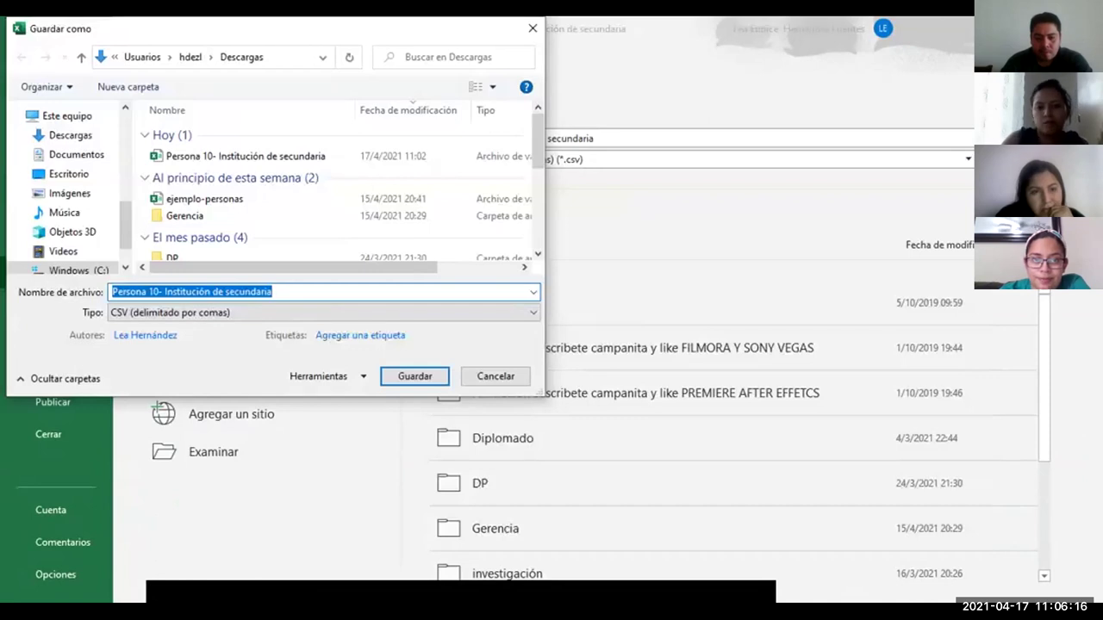
key(Escape)
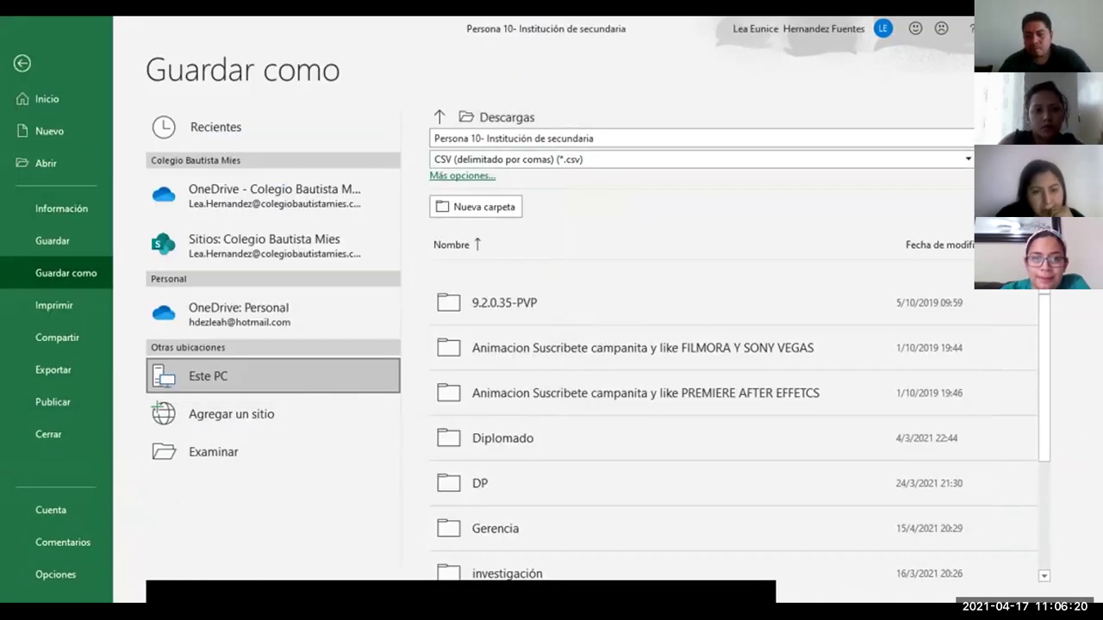
Bring up the full Save As dialog and review its file types, keeping CSV (delimitado por comas).
key(F12)
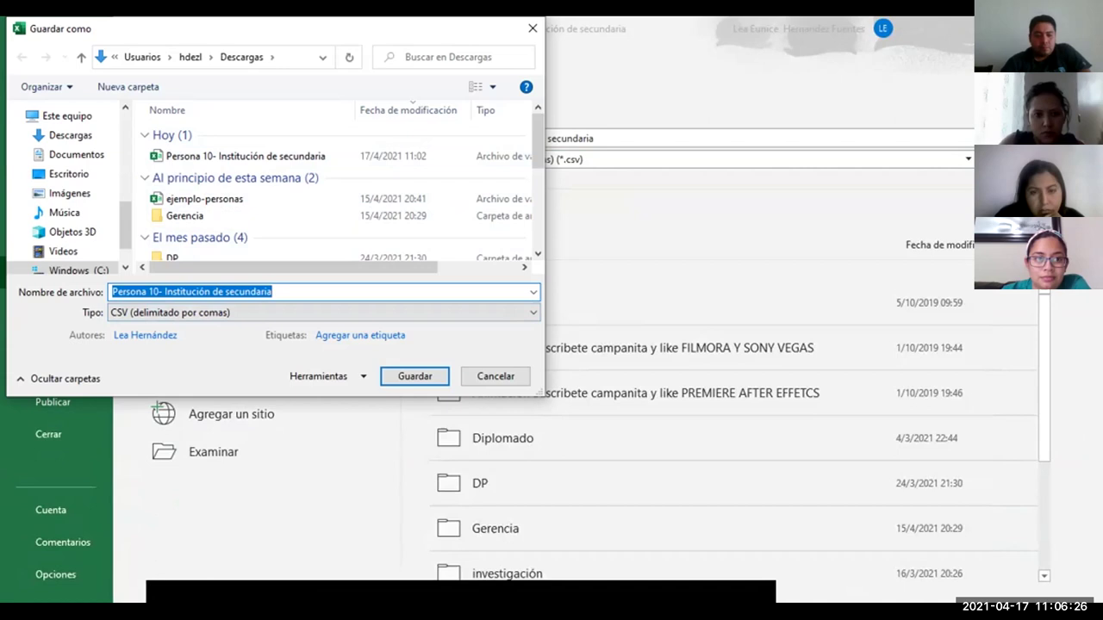
drag(462, 35, 517, 89)
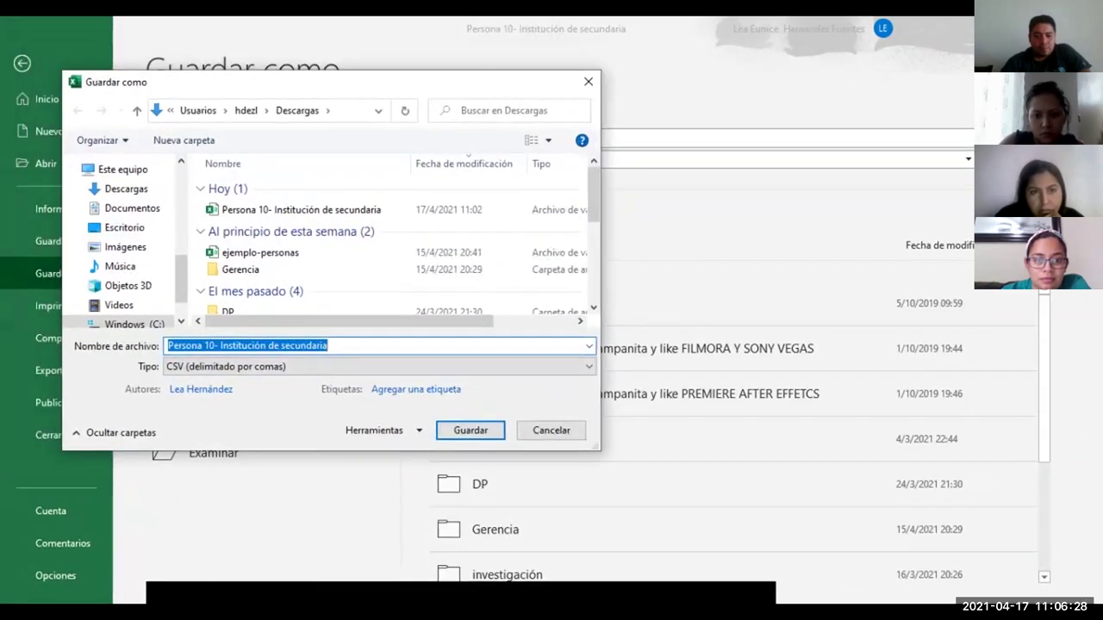
key(Tab)
key(alt+Down)
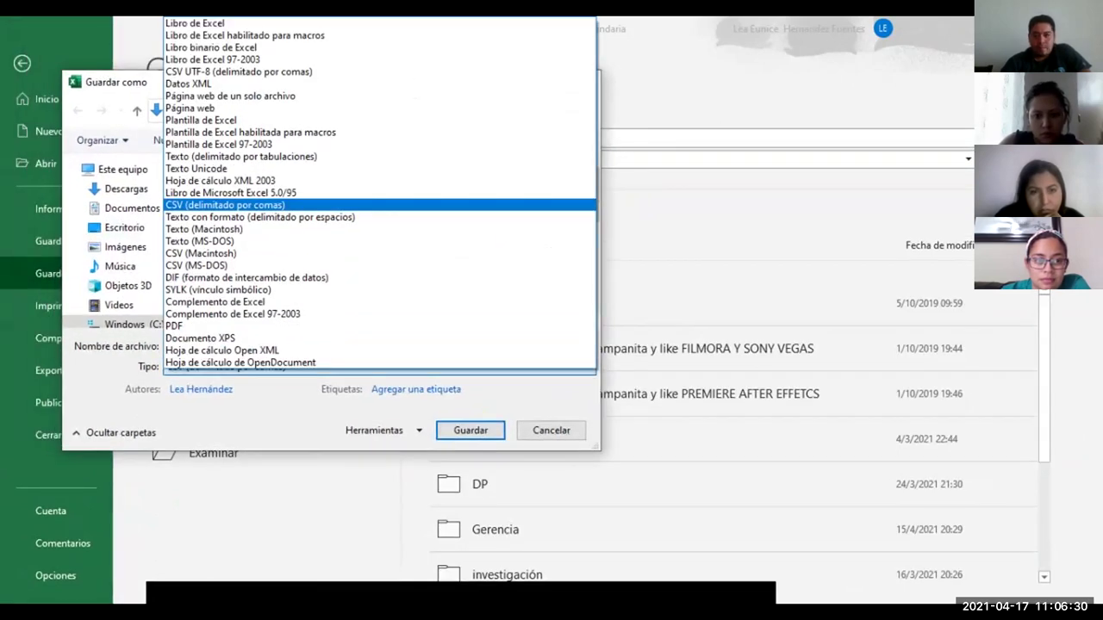
key(End)
key(Escape)
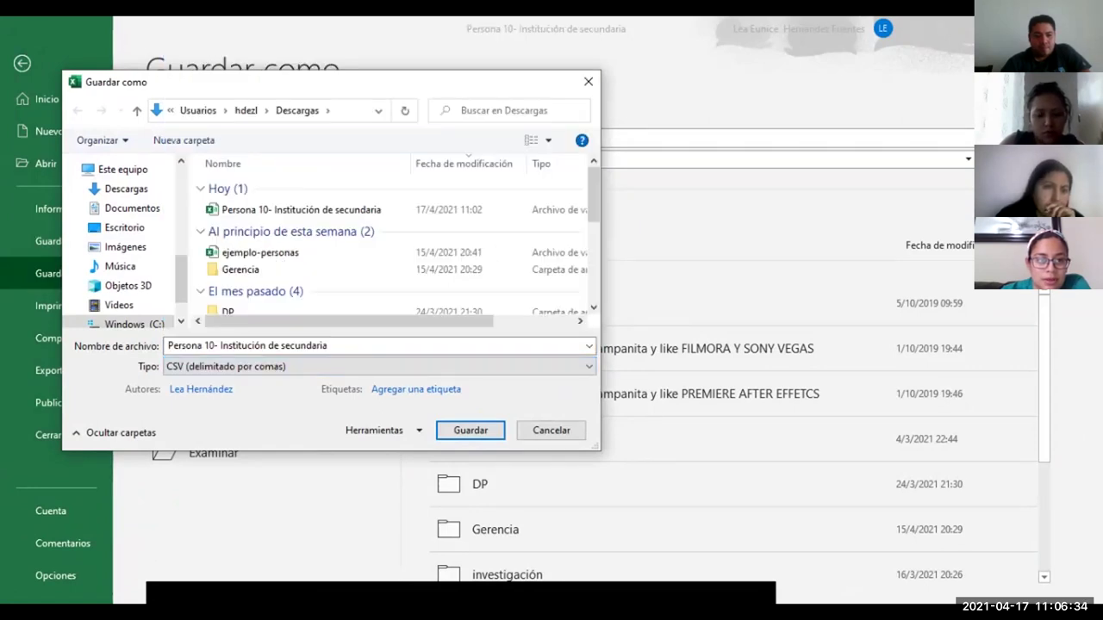
Look through the save dialog's tools and inspect Opciones generales, closing it without changing any option.
key(shift+Tab)
key(Tab)
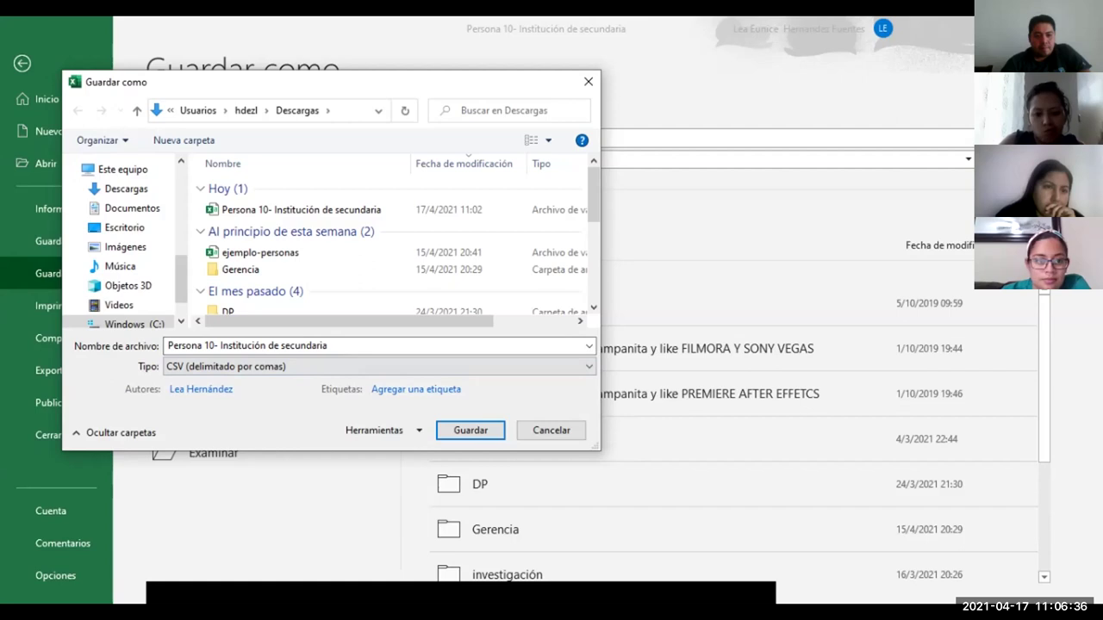
key(Tab)
key(Return)
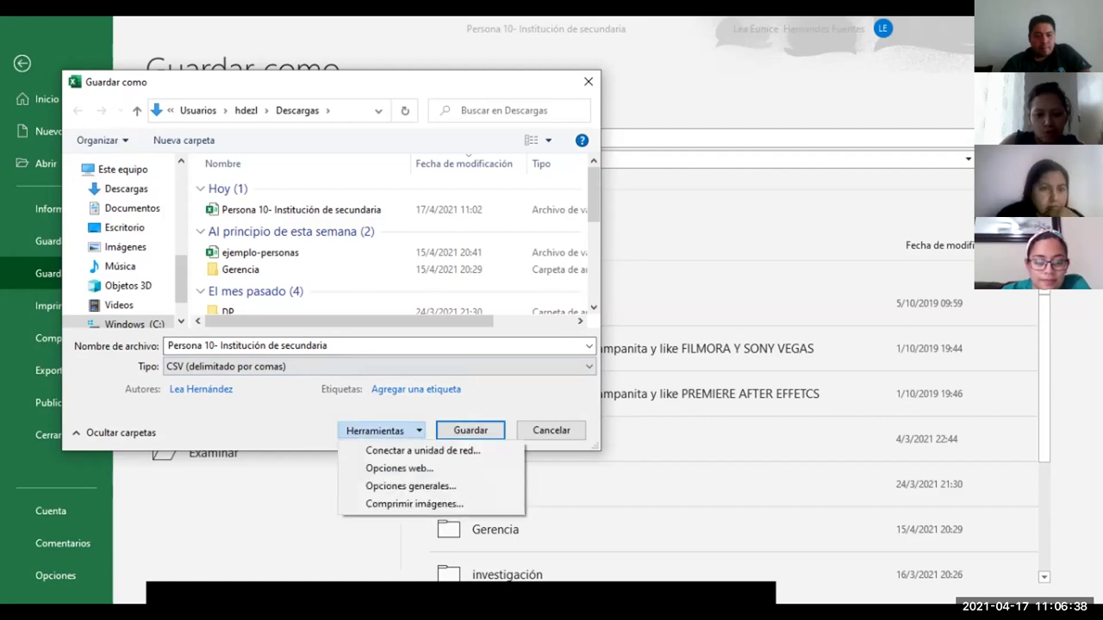
key(Down)
key(Down)
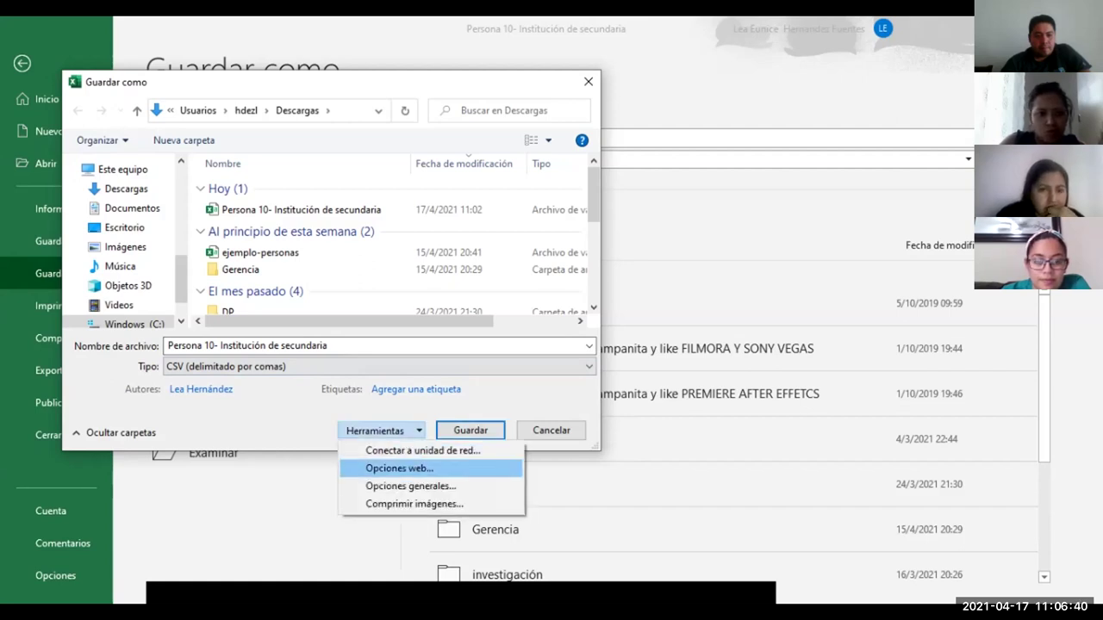
key(Down)
key(Down)
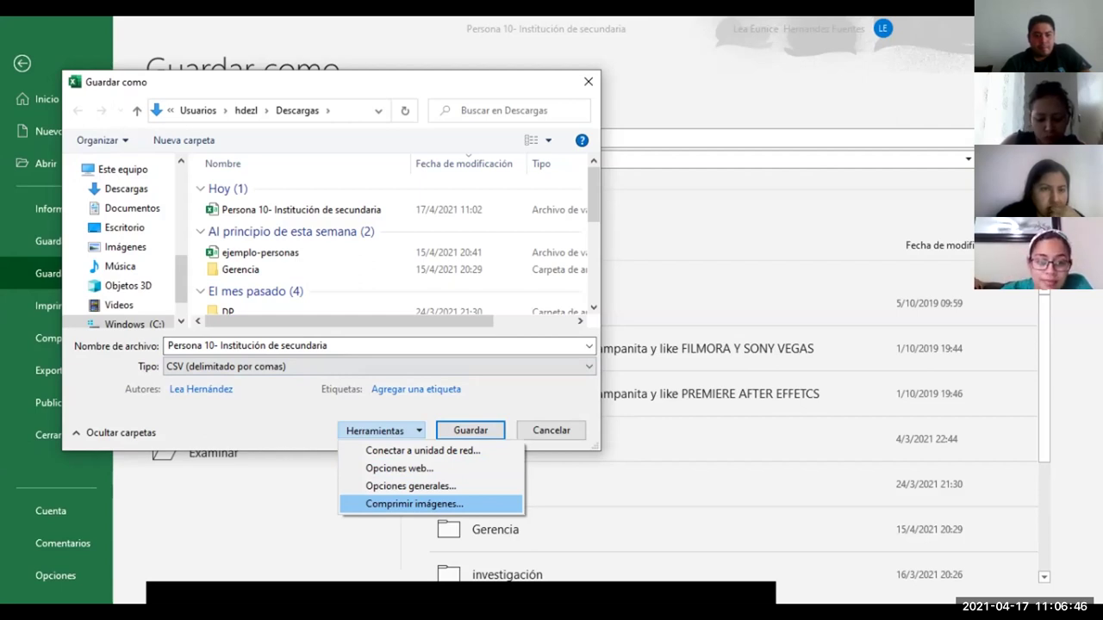
key(Up)
key(Return)
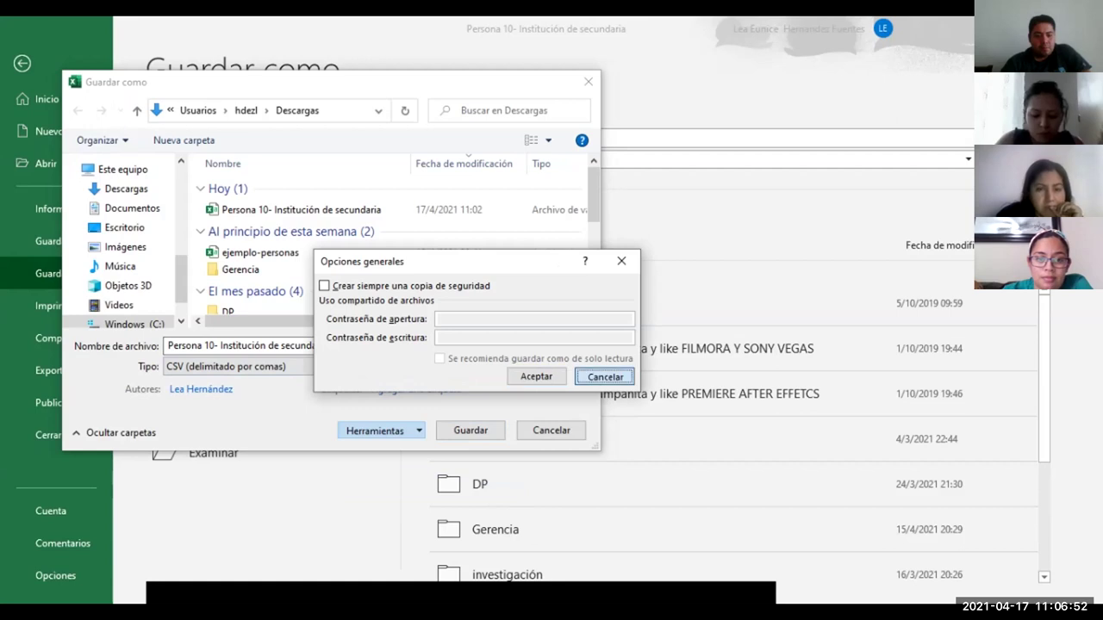
key(Escape)
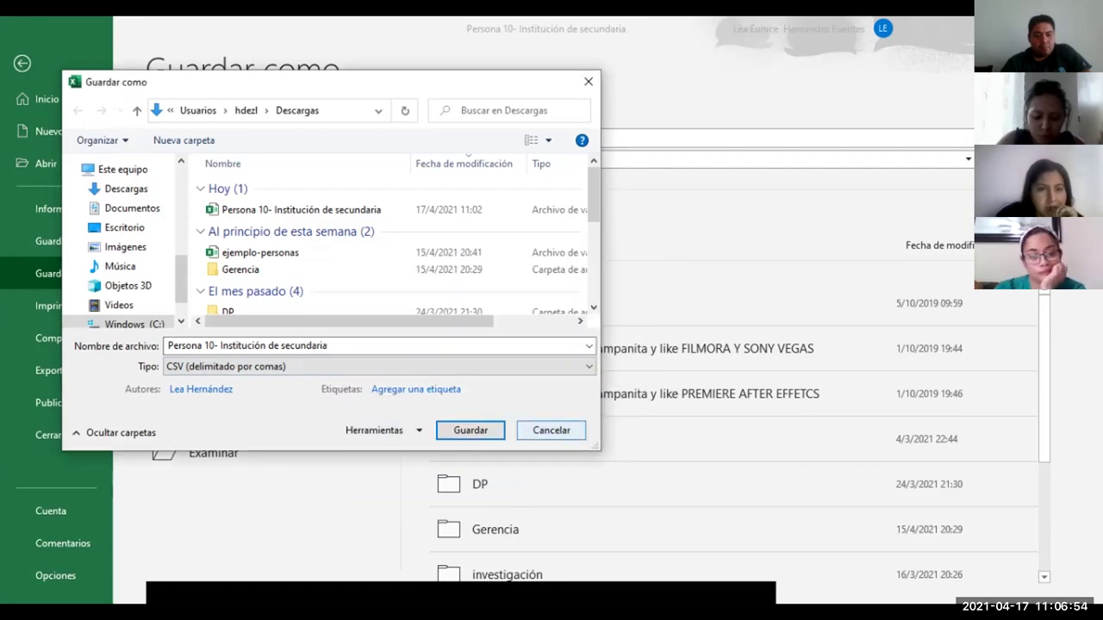
Save the institutions file under its existing name in Descargas, replacing the earlier CSV.
key(Return)
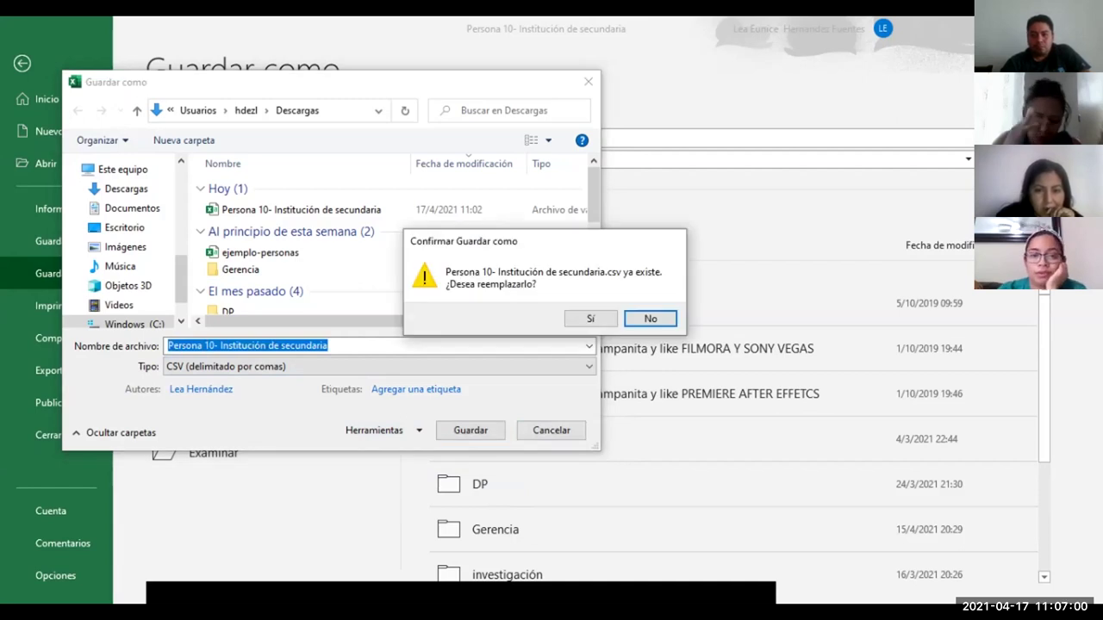
key(Left)
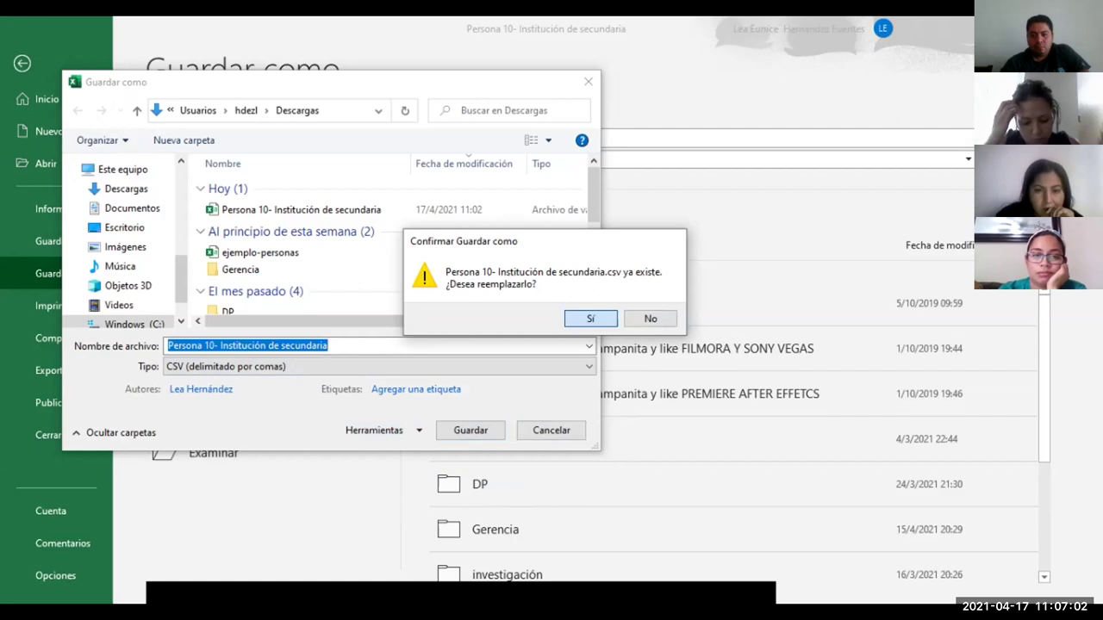
key(Return)
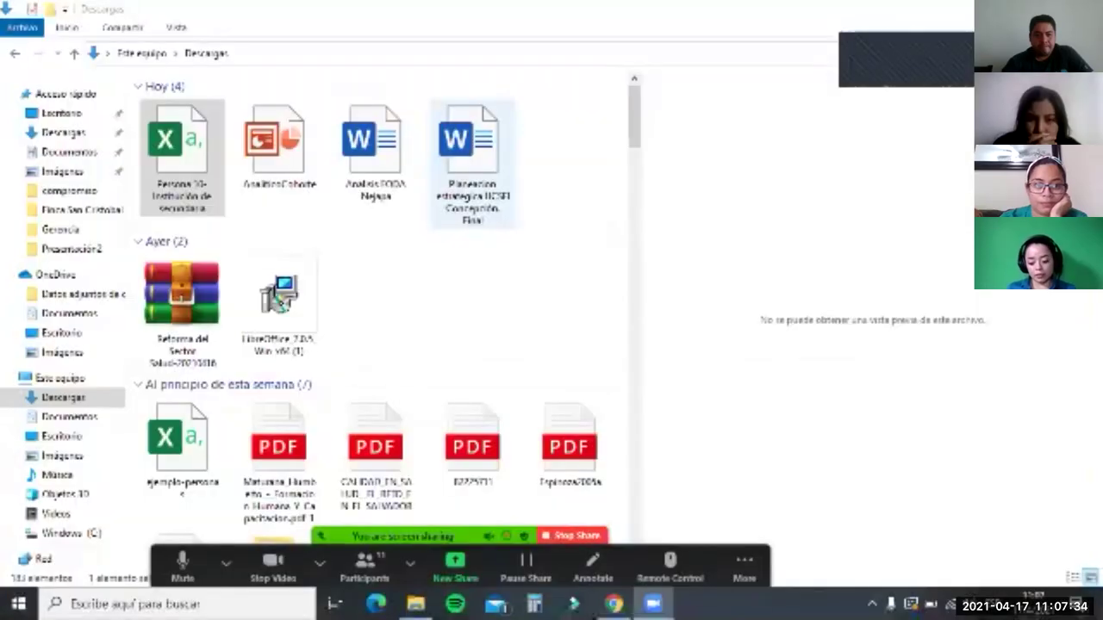
Open Persona 10- Institución de secundaria.csv in LibreOffice Calc with tab, comma and semicolon separators and examine how the addresses are divided.
click(166, 151)
right_click(166, 151)
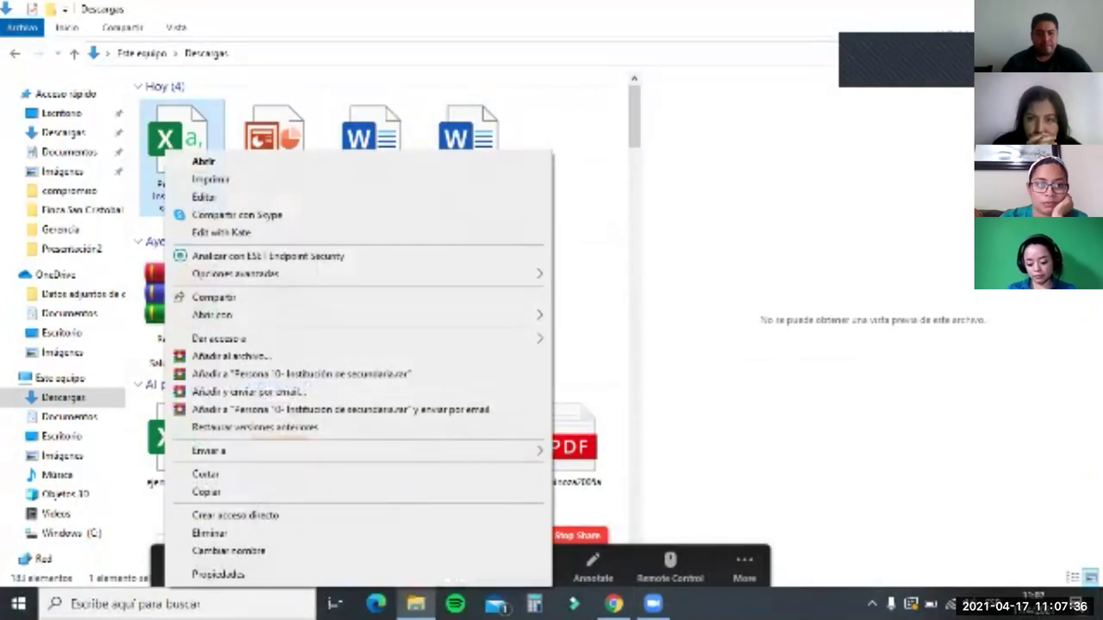
mouse_move(212, 315)
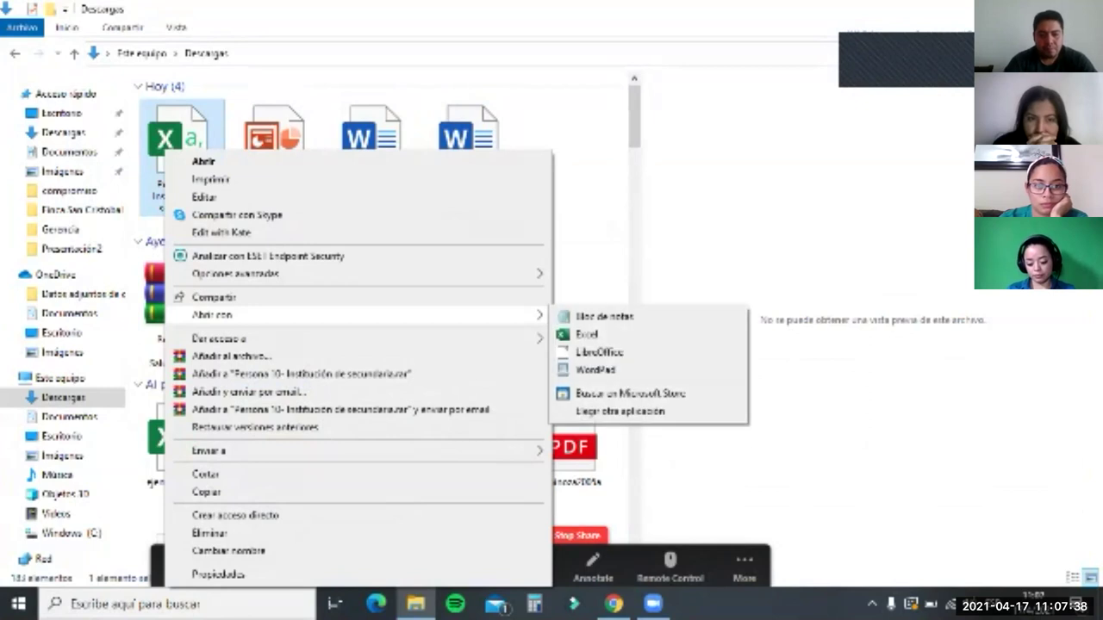
key(Escape)
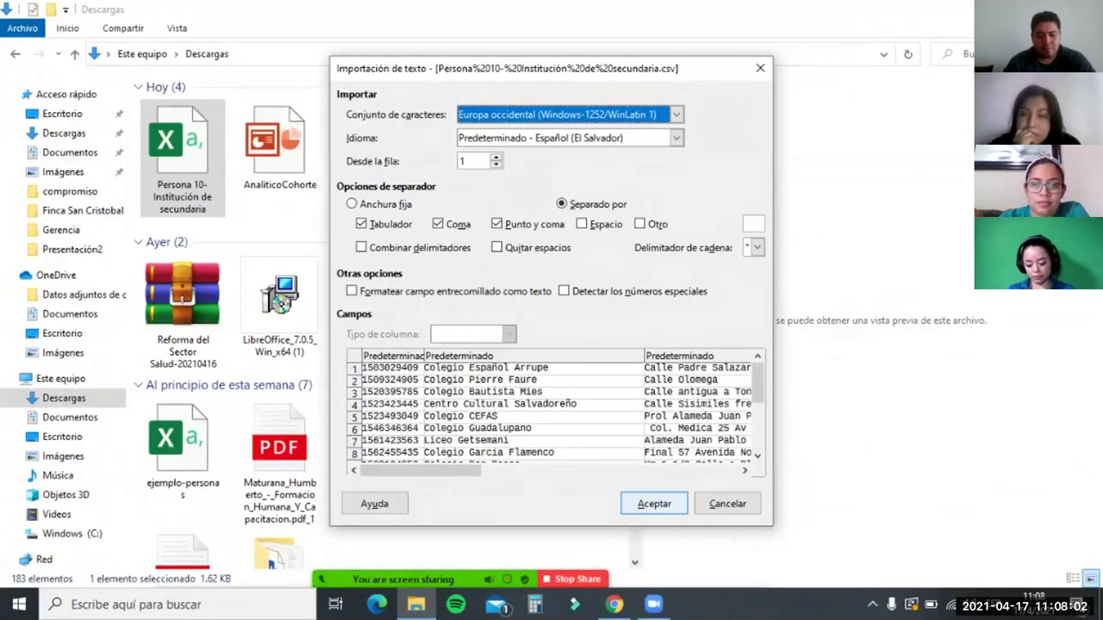
key(Return)
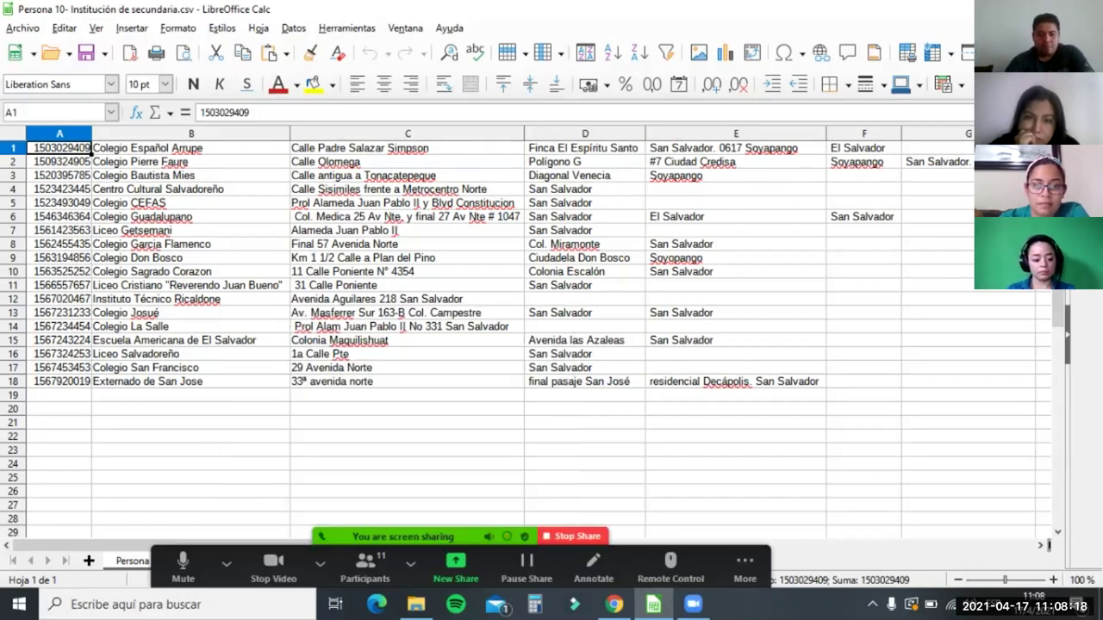
click(345, 341)
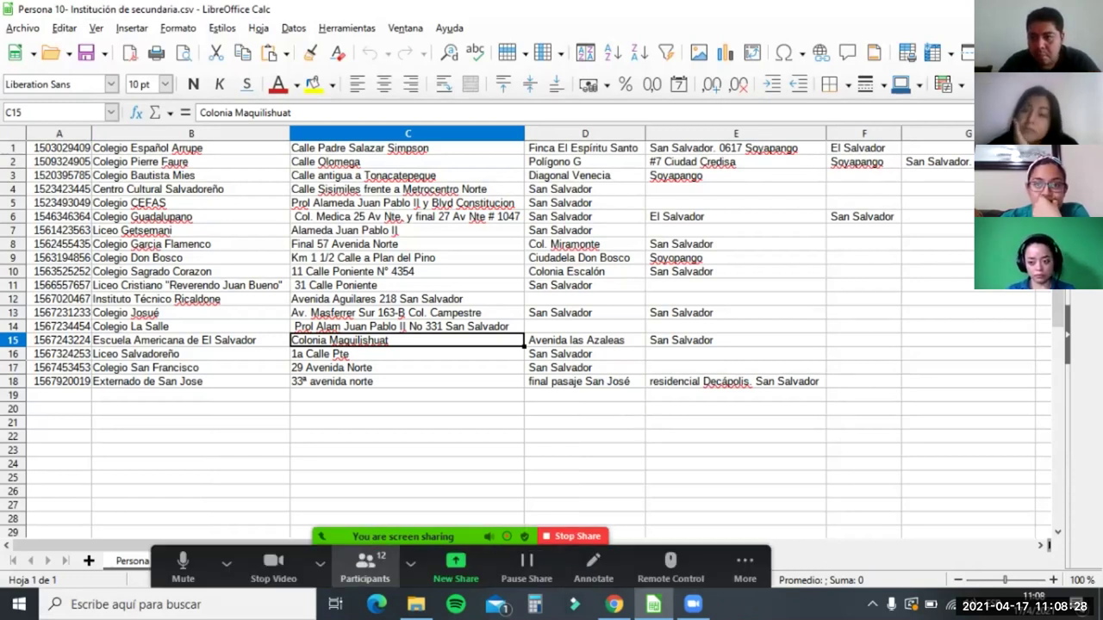
click(366, 567)
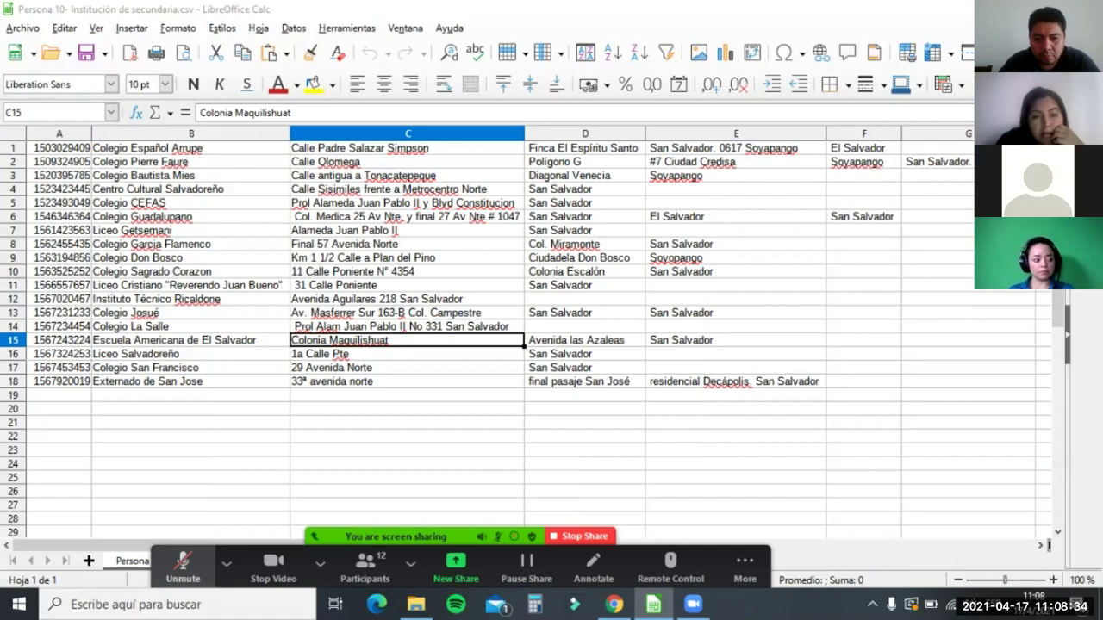
click(273, 567)
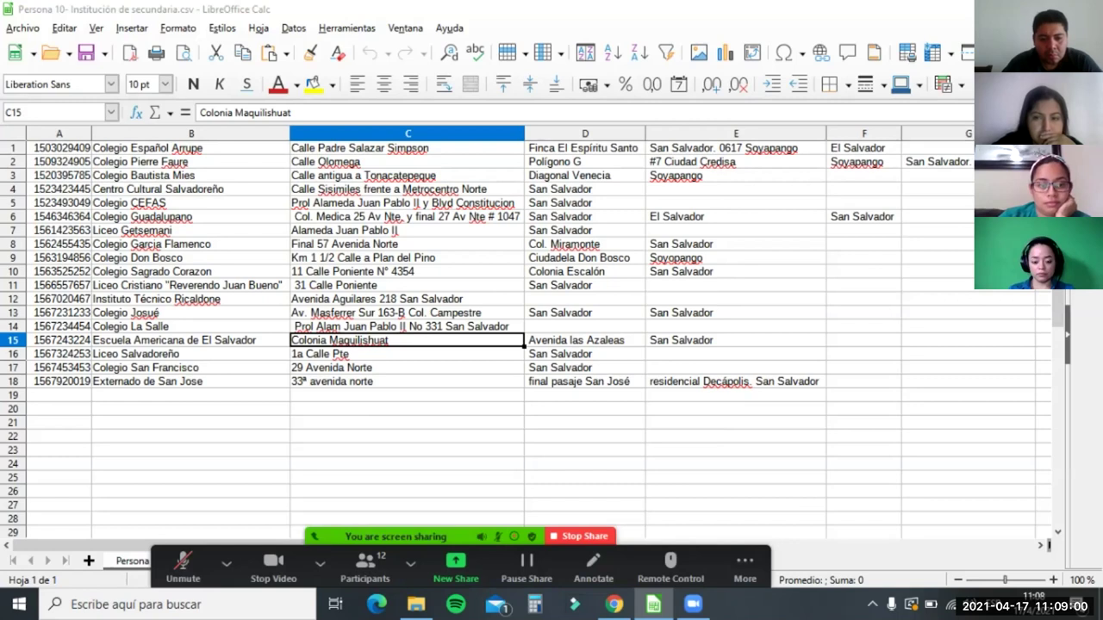
key(alt+a)
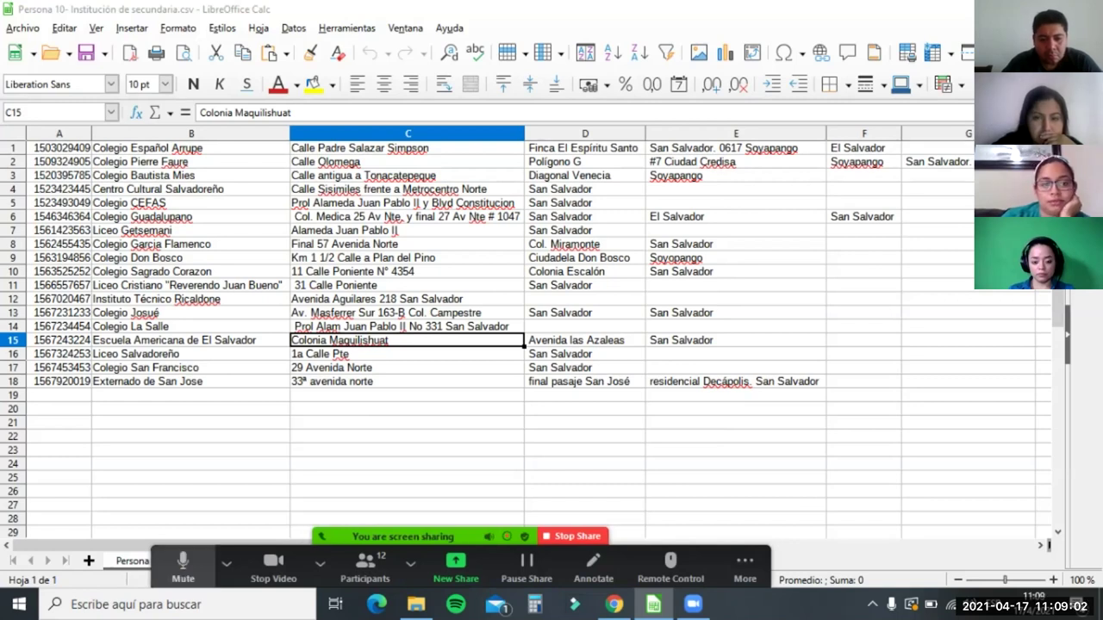
key(alt+a)
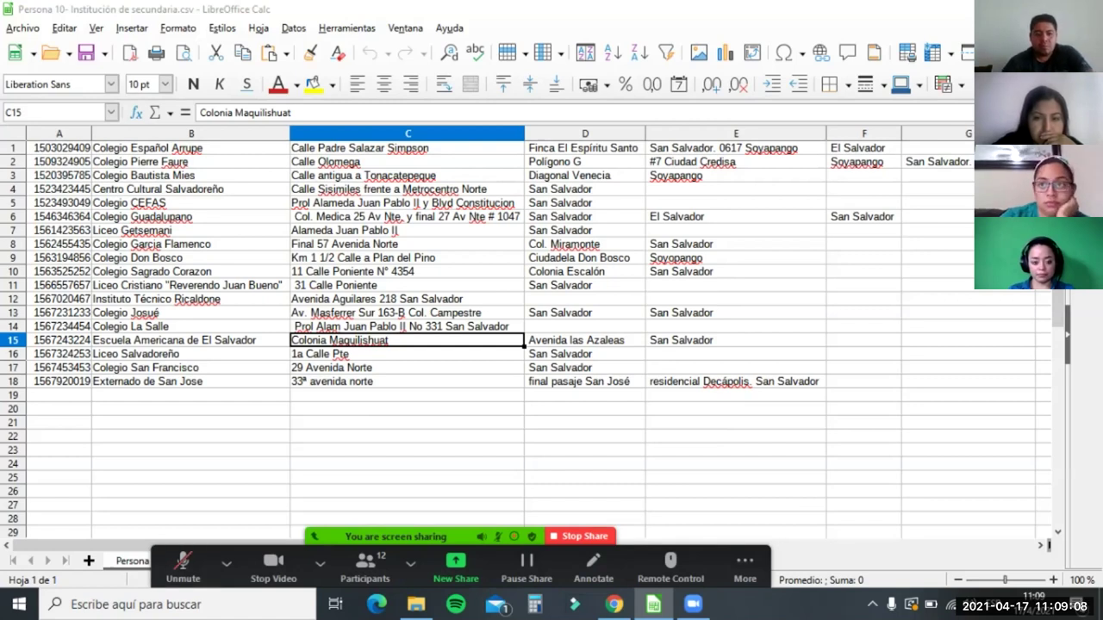
Close the imported sheet and reopen Persona 10- Institución de secundaria.csv in LibreOffice, keeping only Punto y coma as the import separator.
key(alt+F4)
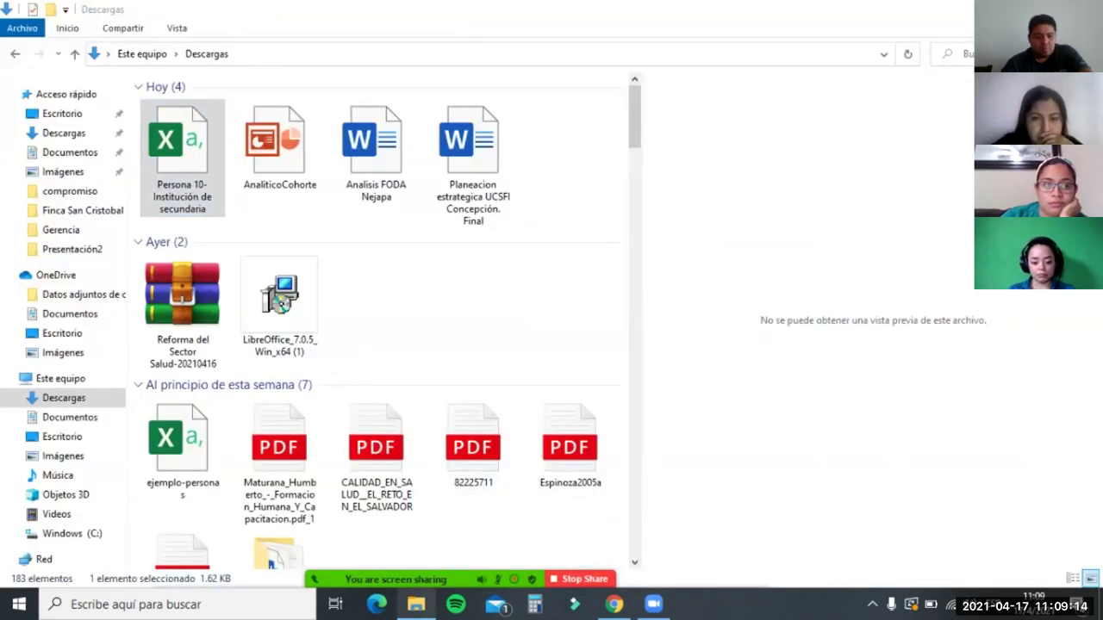
right_click(199, 152)
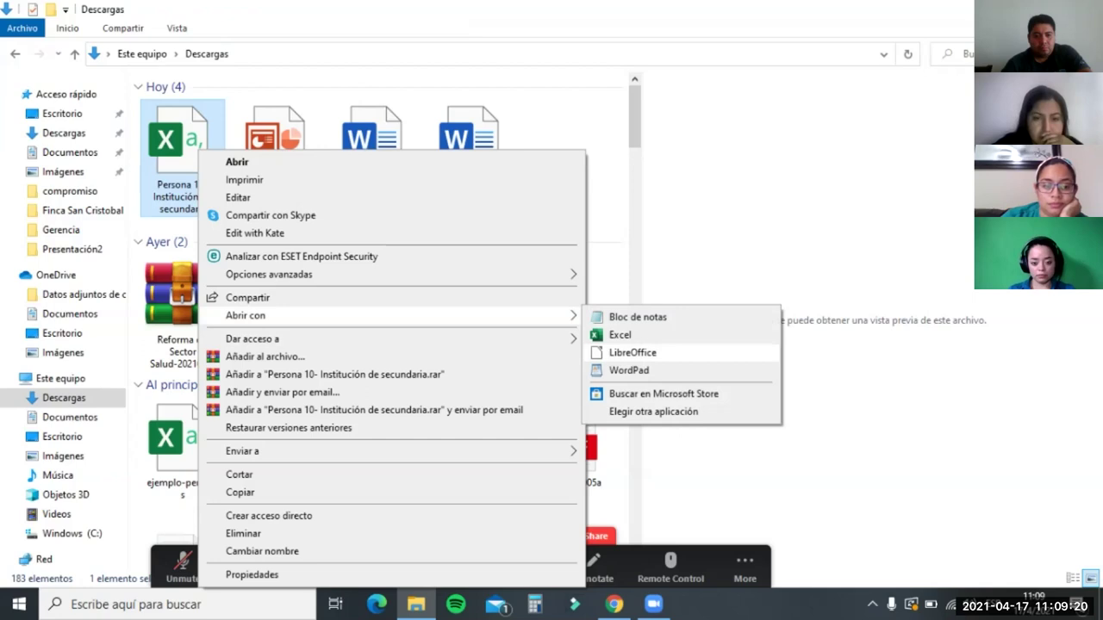
click(633, 353)
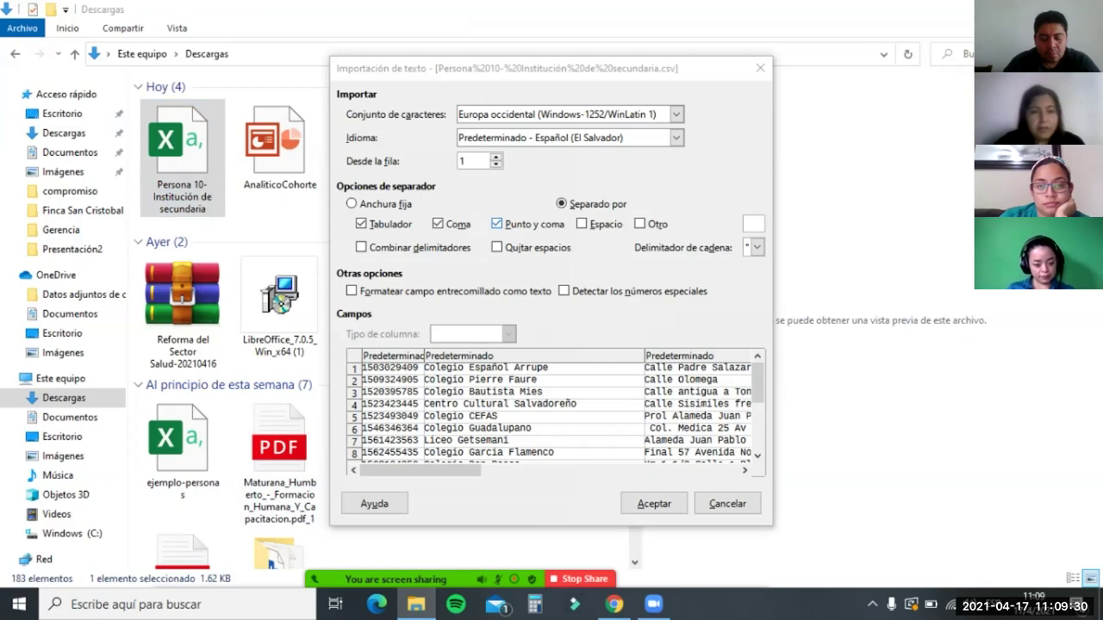
click(438, 224)
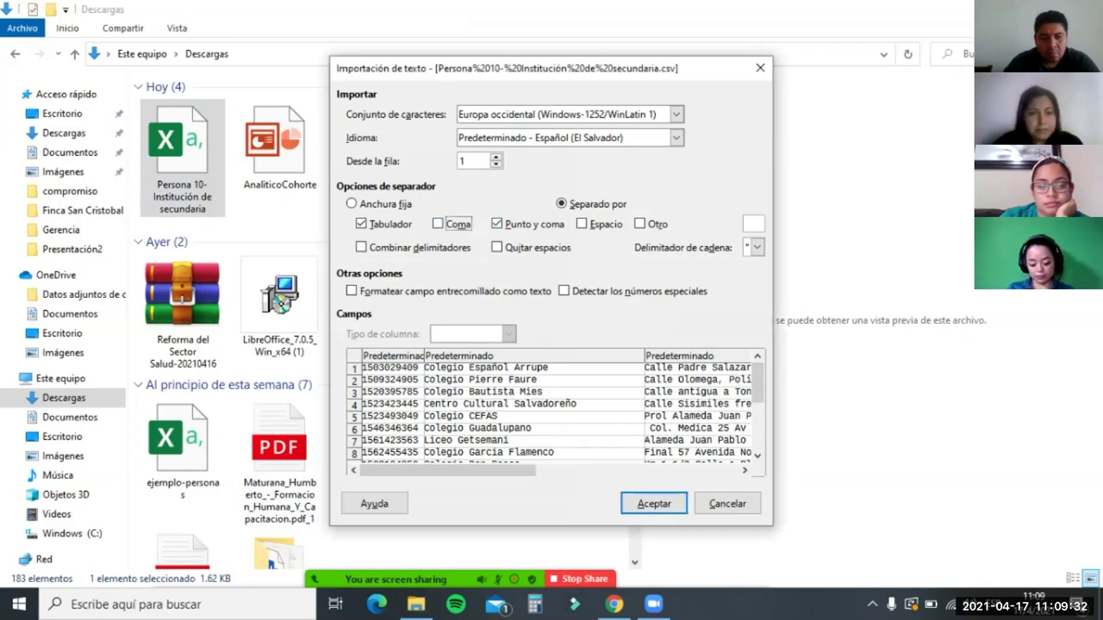
click(361, 224)
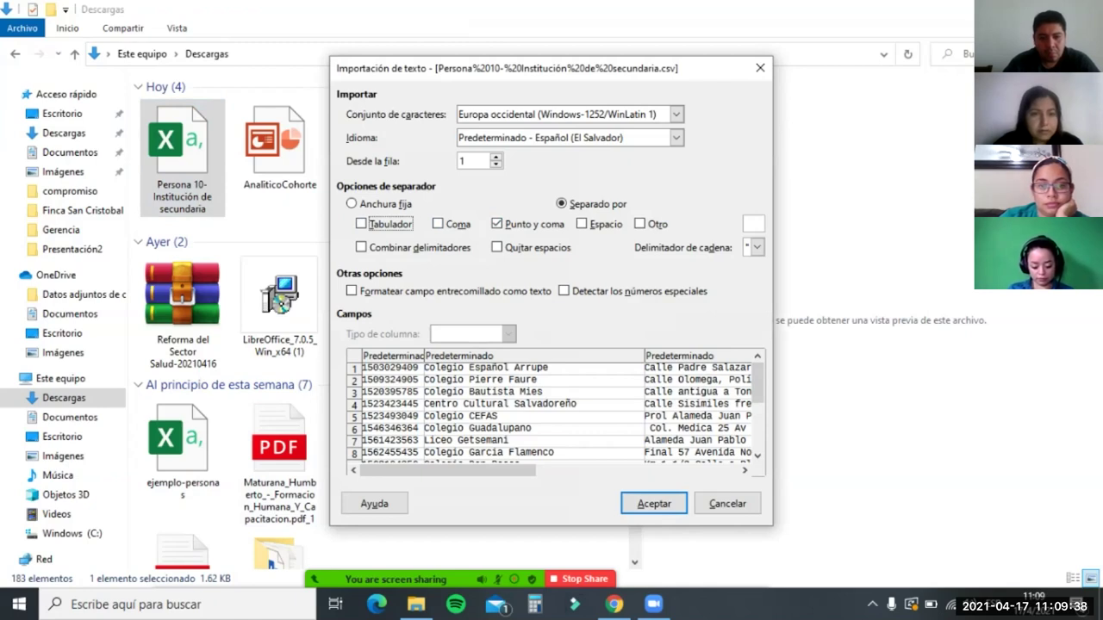
Check the address column in the import preview, import the file into Calc, and widen column A.
mouse_move(423, 579)
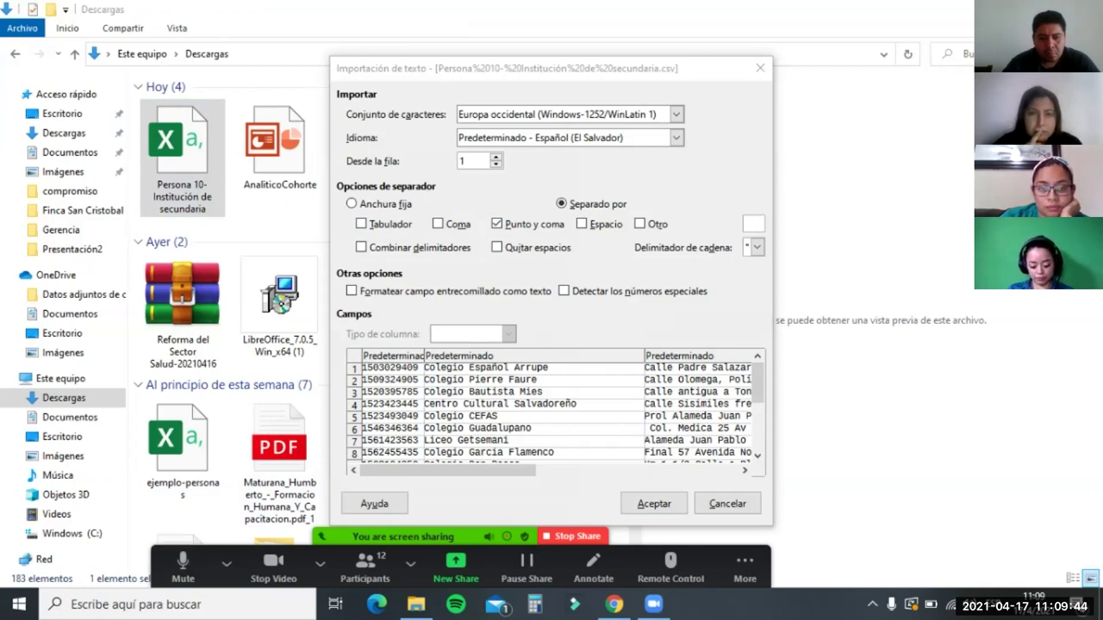
scroll(557, 413, right, 5)
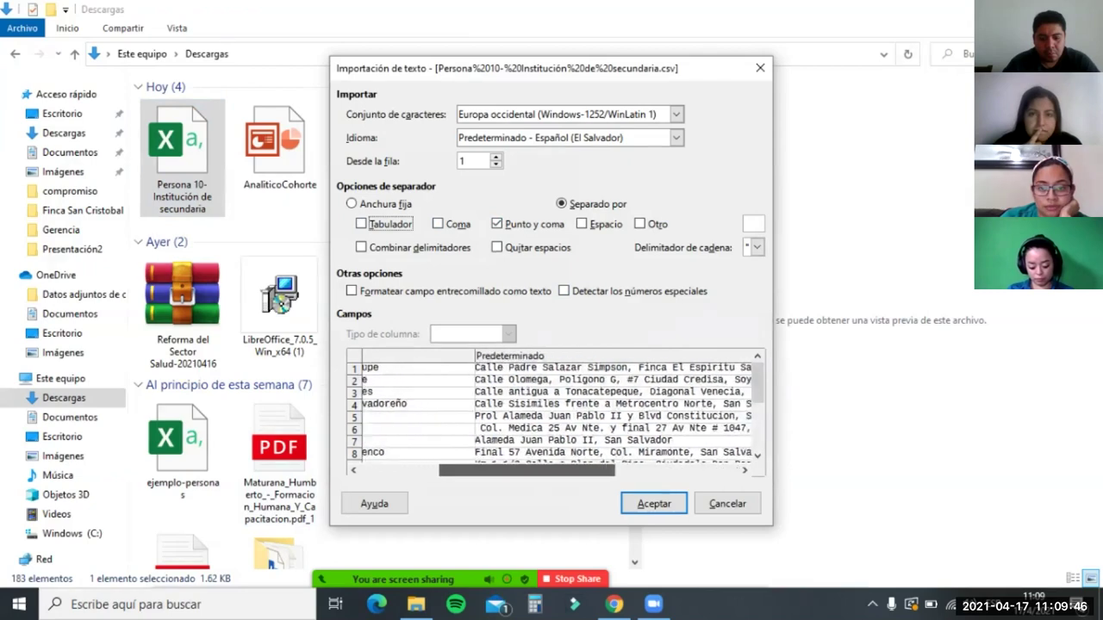
scroll(557, 414, right, 5)
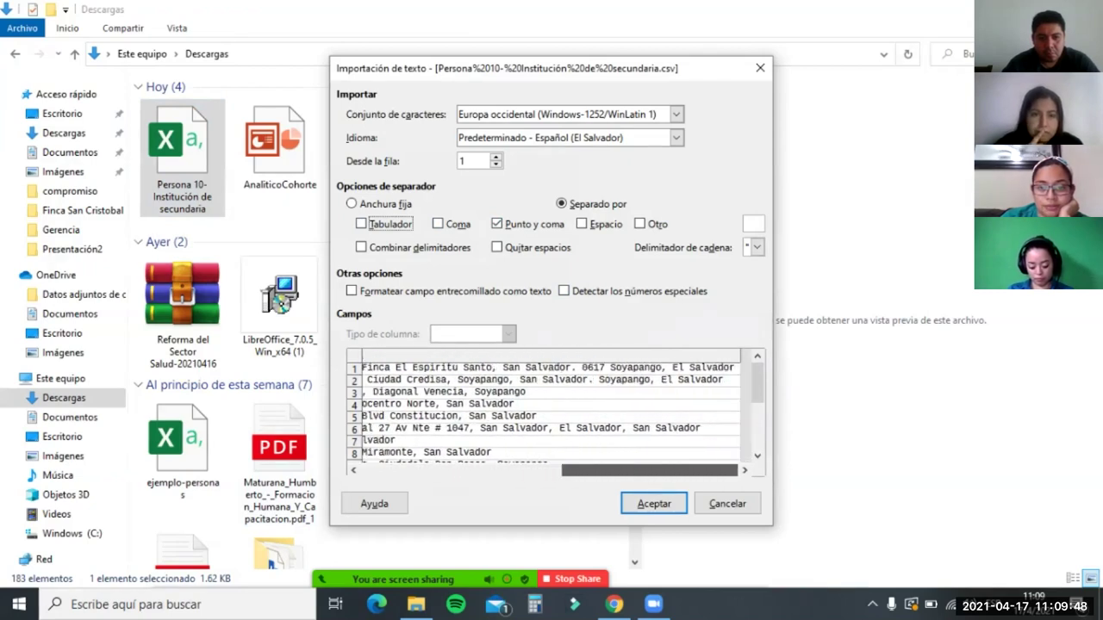
scroll(557, 414, left, 10)
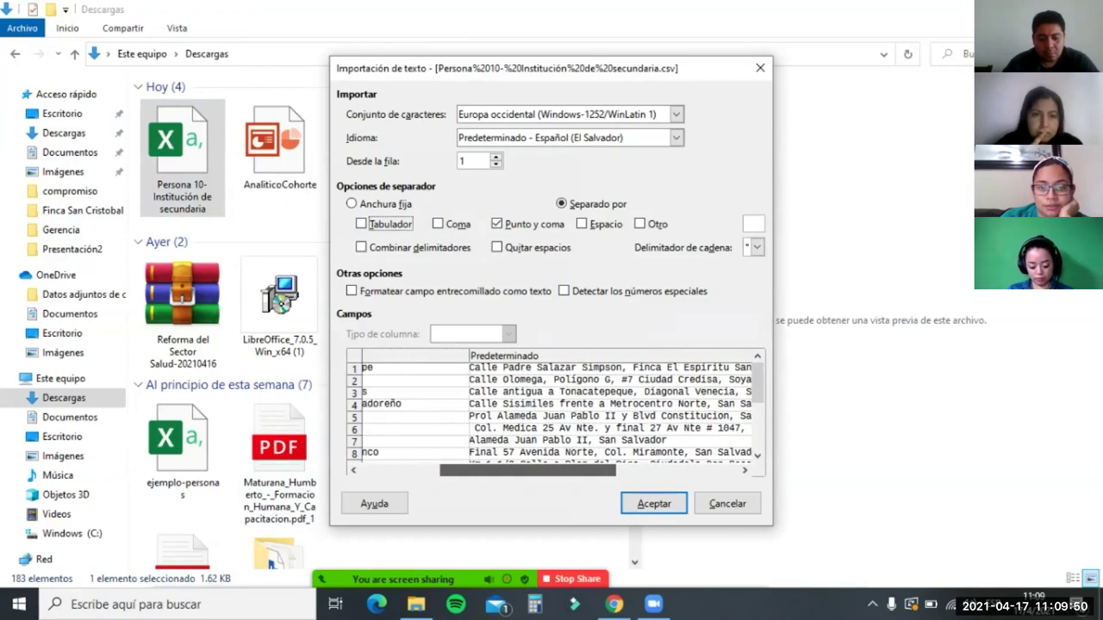
scroll(557, 414, left, 3)
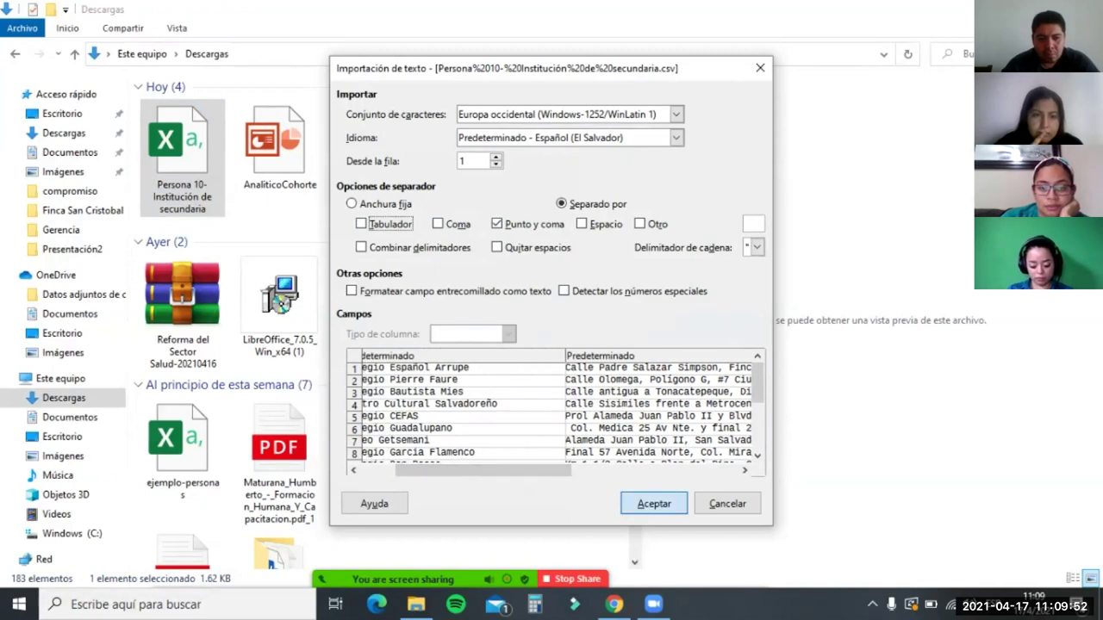
key(Return)
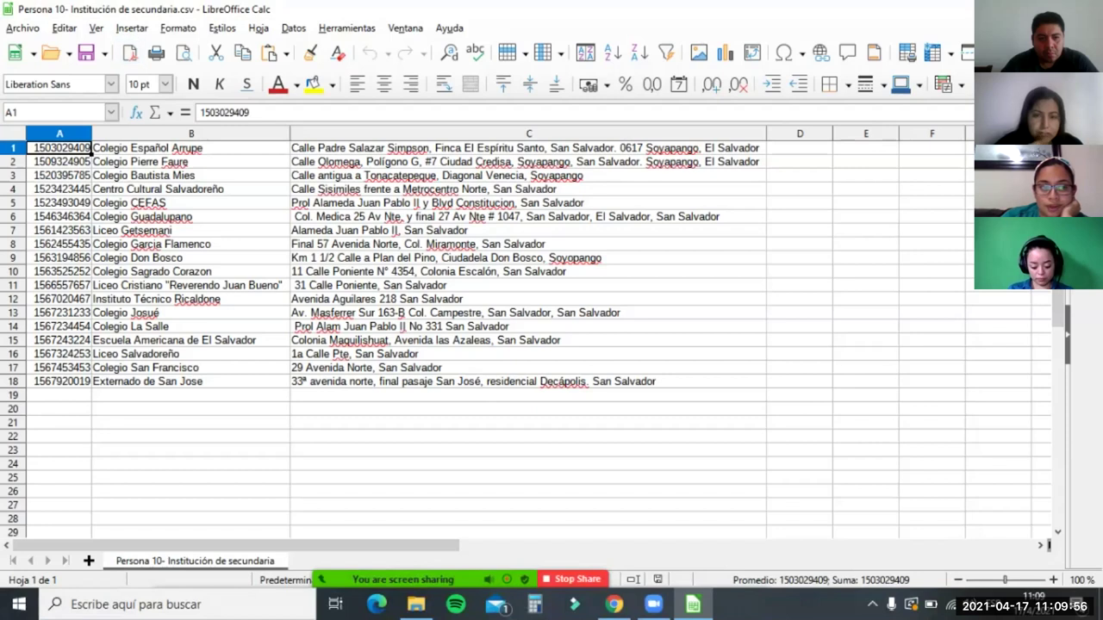
drag(90, 133, 152, 134)
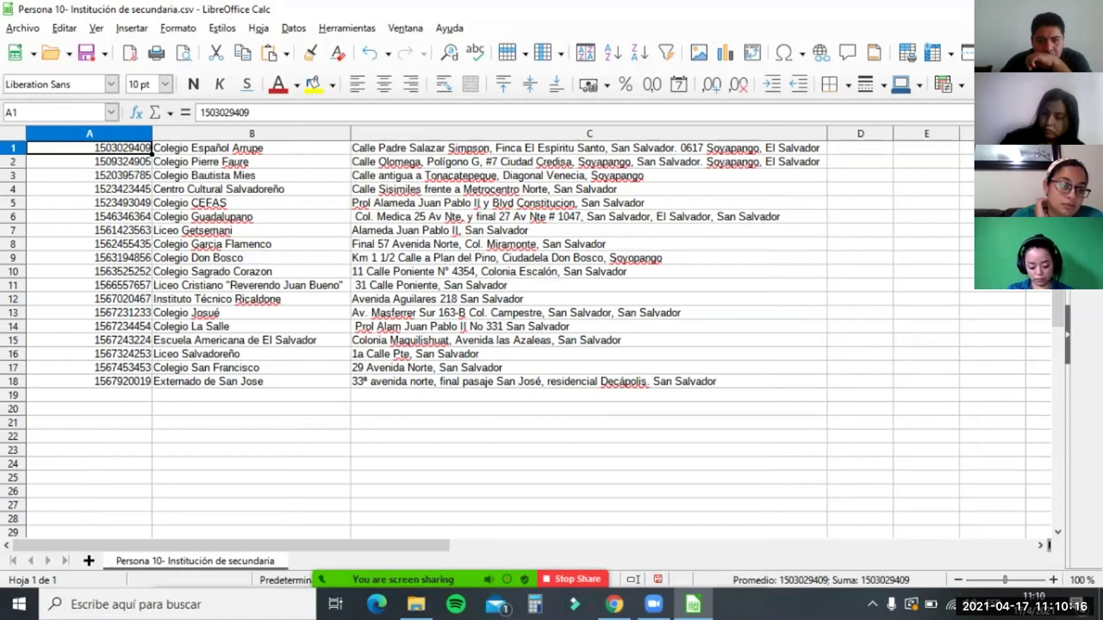
mouse_move(403, 579)
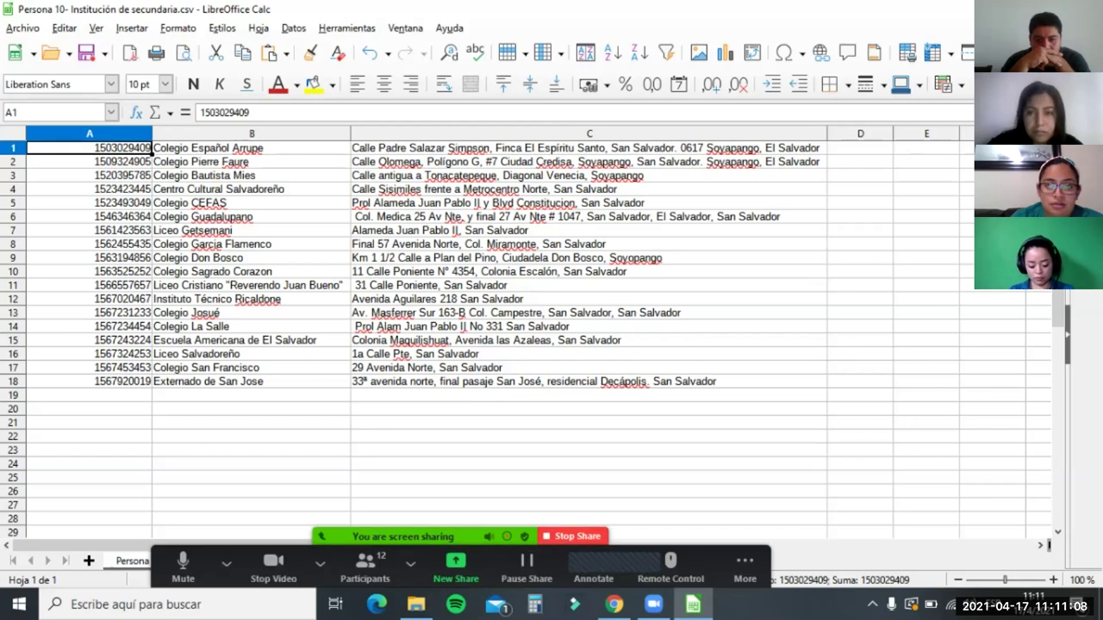
key(alt+a)
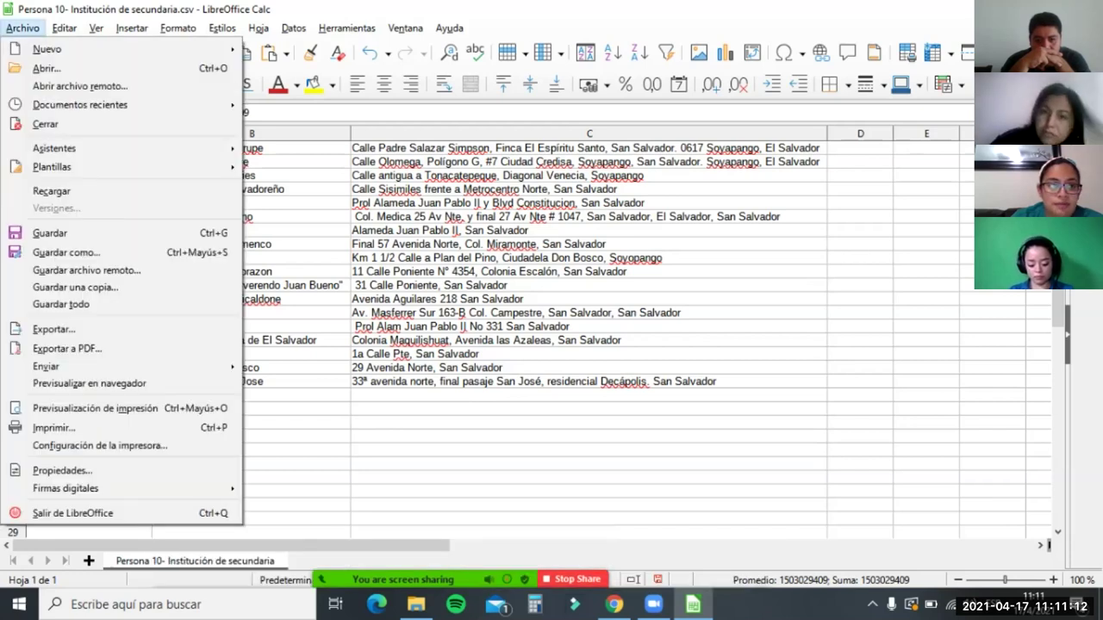
key(Down)
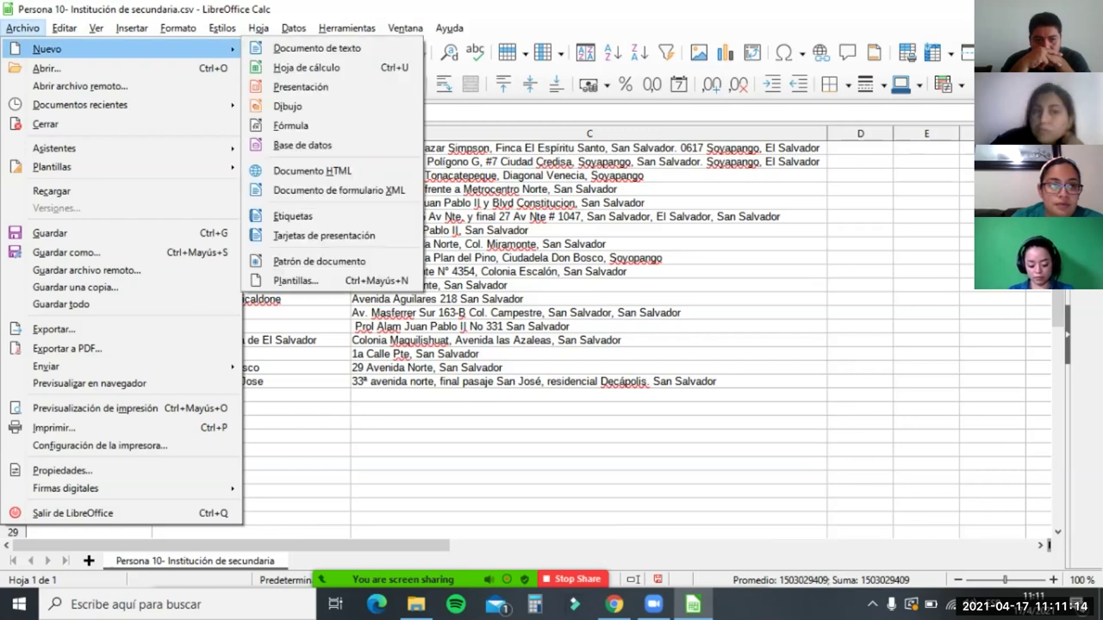
key(Up)
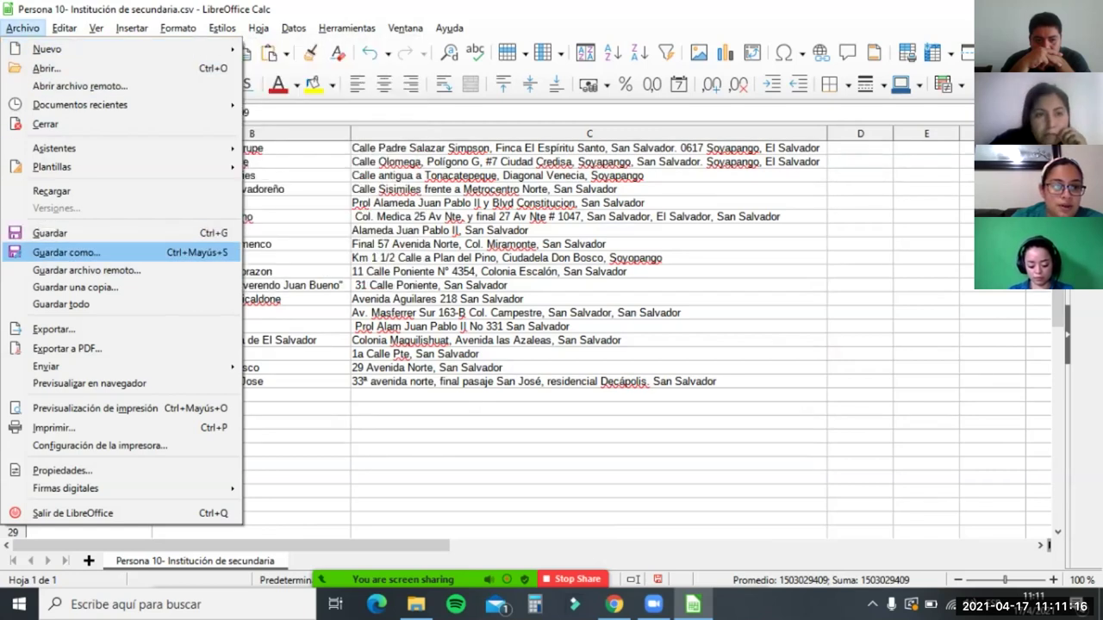
key(Return)
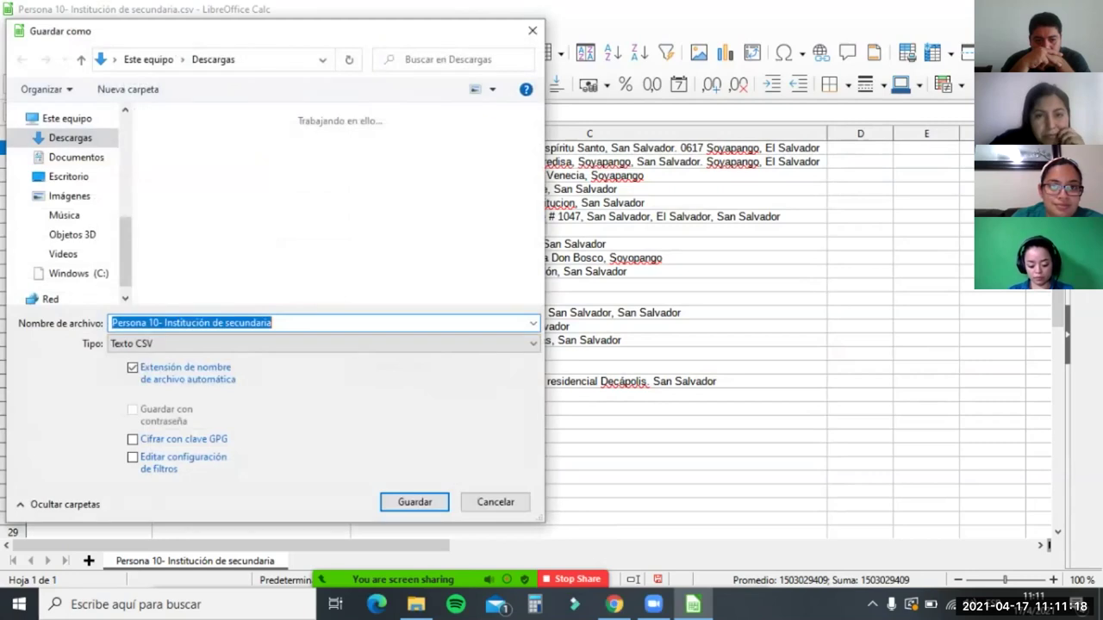
key(Escape)
Save a Texto CSV copy named Persona 10- Institución de secundaria- copia in Descargas, with filter settings editing enabled.
key(alt+a)
key(Down)
key(Down)
key(Down)
key(Down)
key(Down)
key(Down)
key(Return)
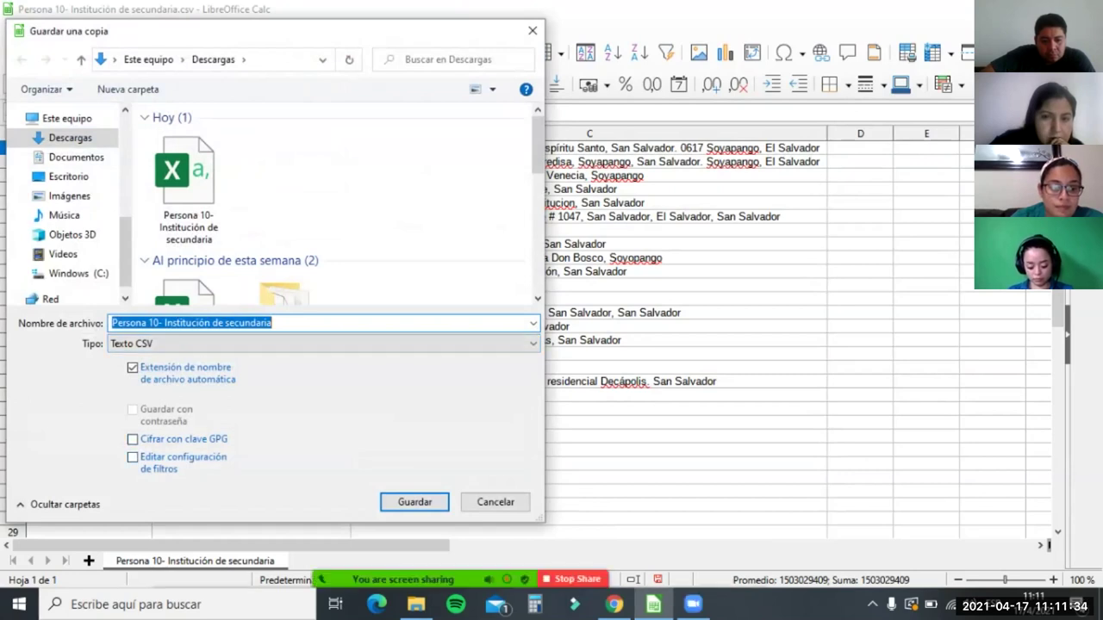
click(133, 457)
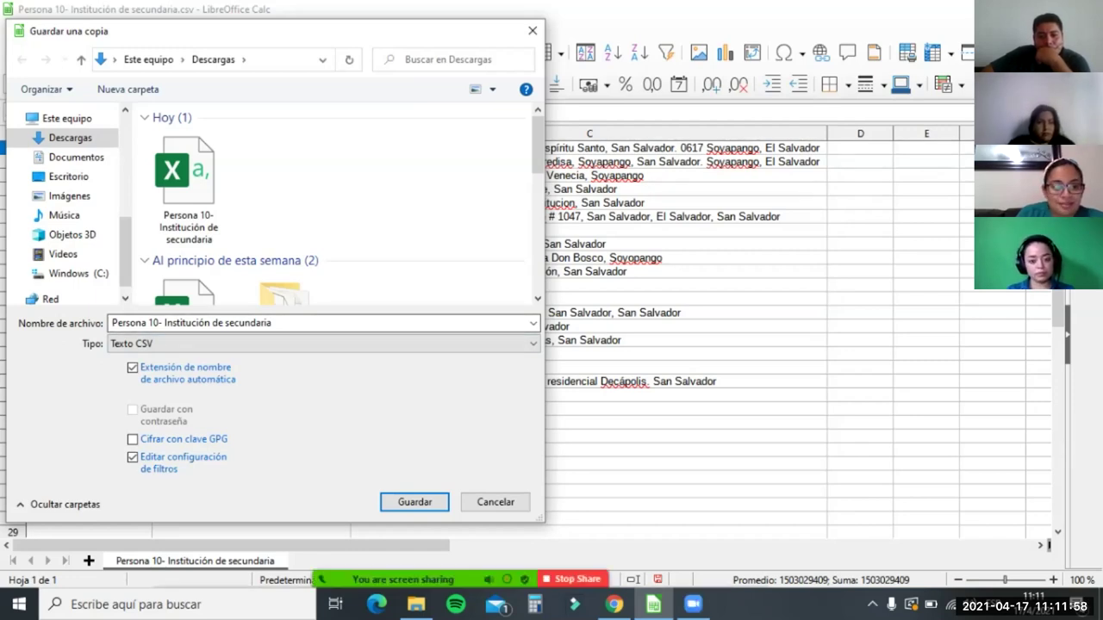
click(273, 323)
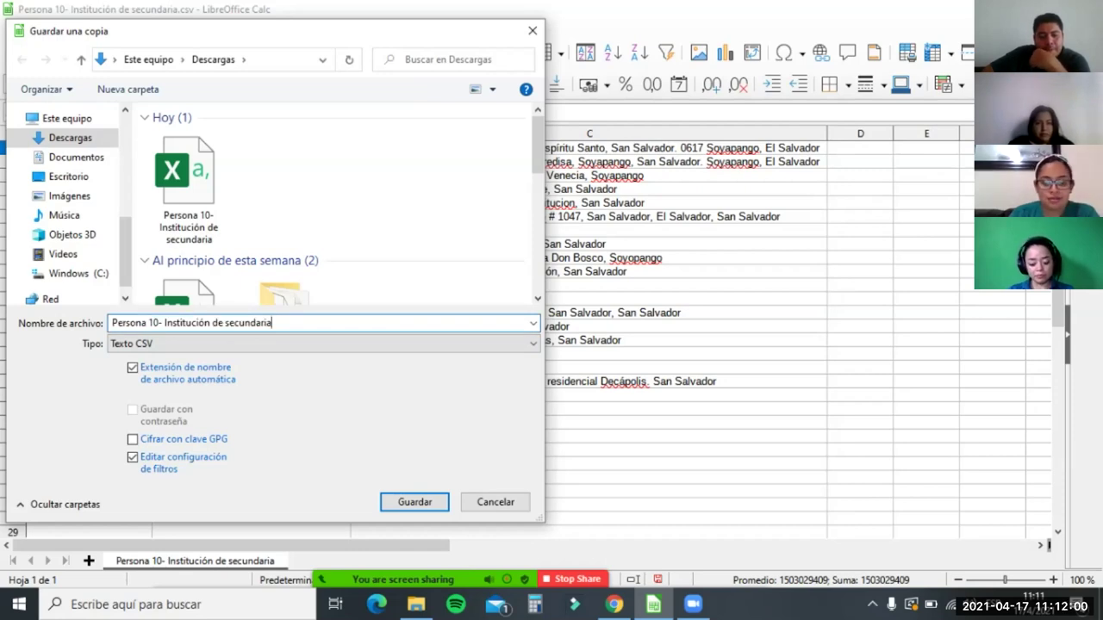
text(- copia)
key(Return)
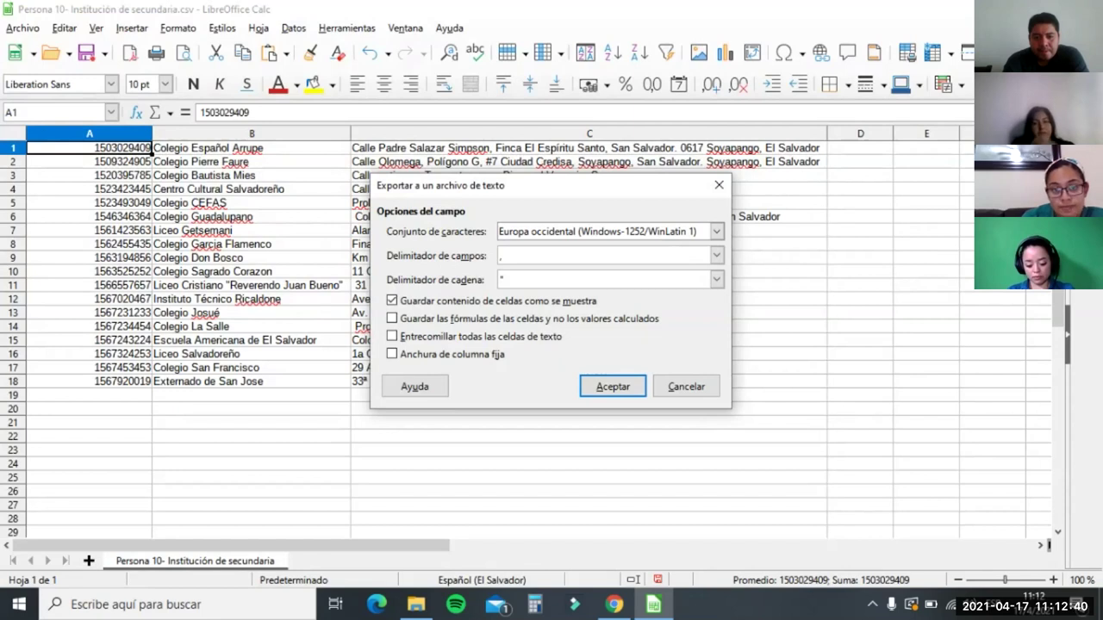
Export the CSV copy with comma field delimiters and double quotes around all text cells.
click(503, 280)
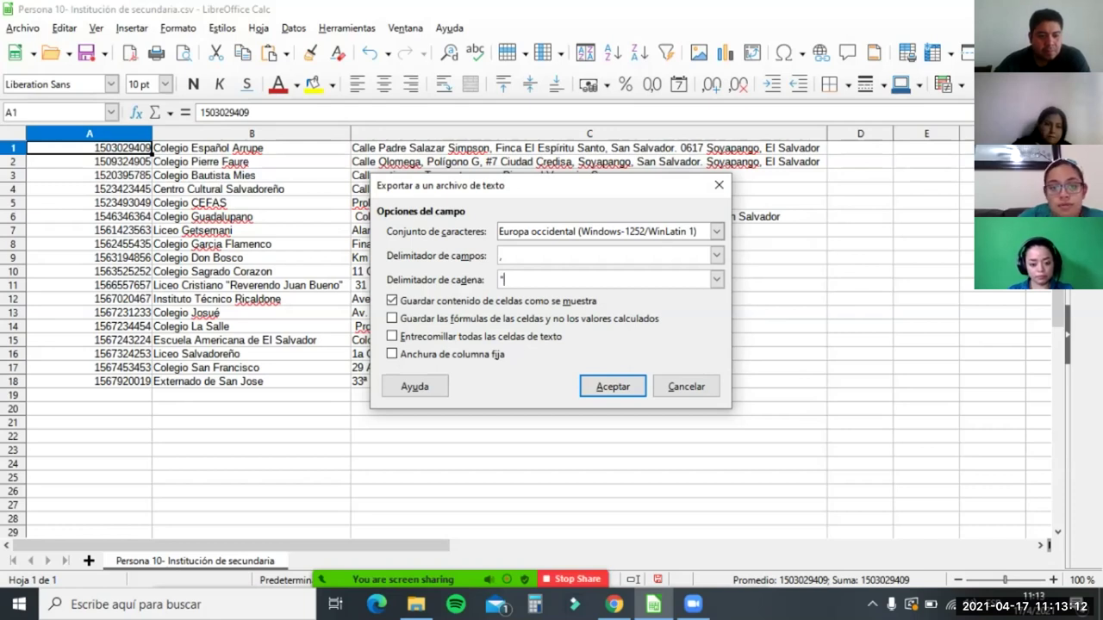
click(392, 336)
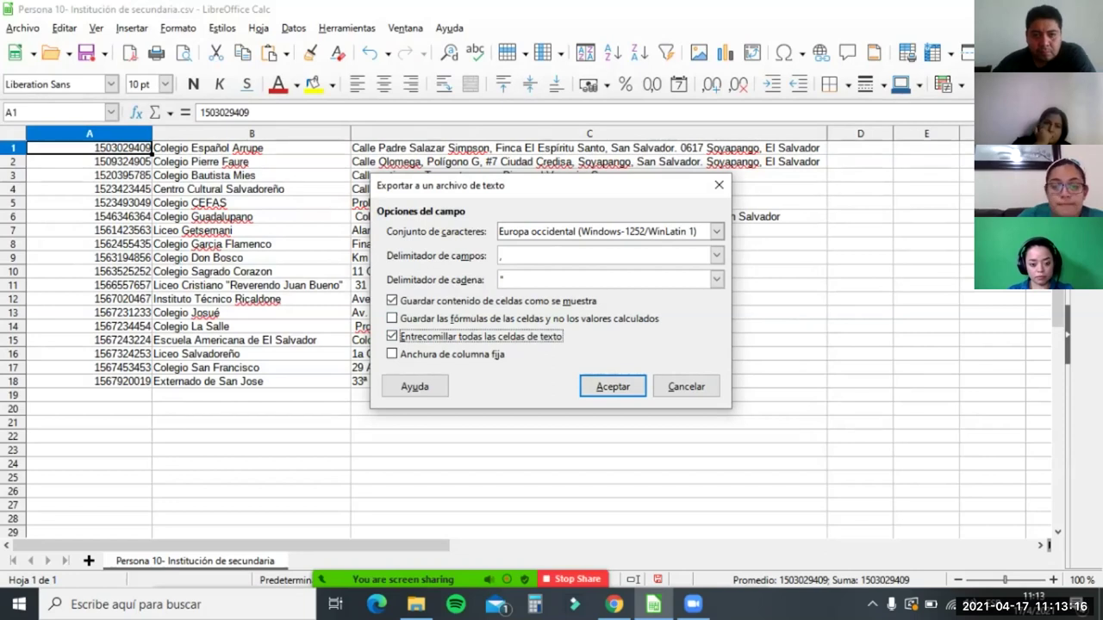
click(613, 387)
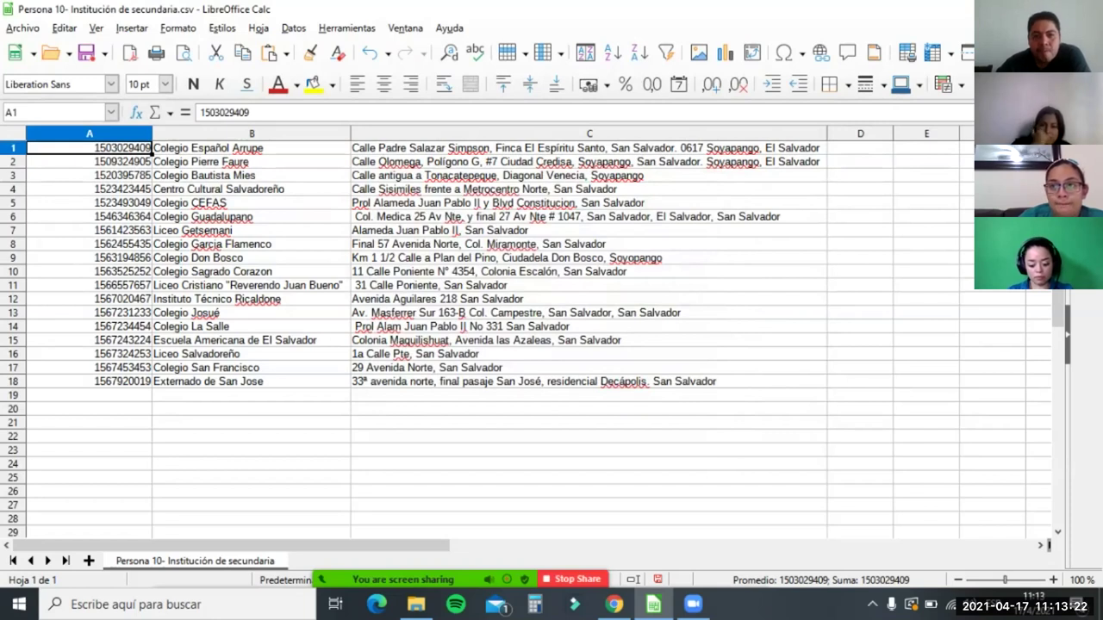
Close the original institutions sheet without saving its changes.
key(ctrl+w)
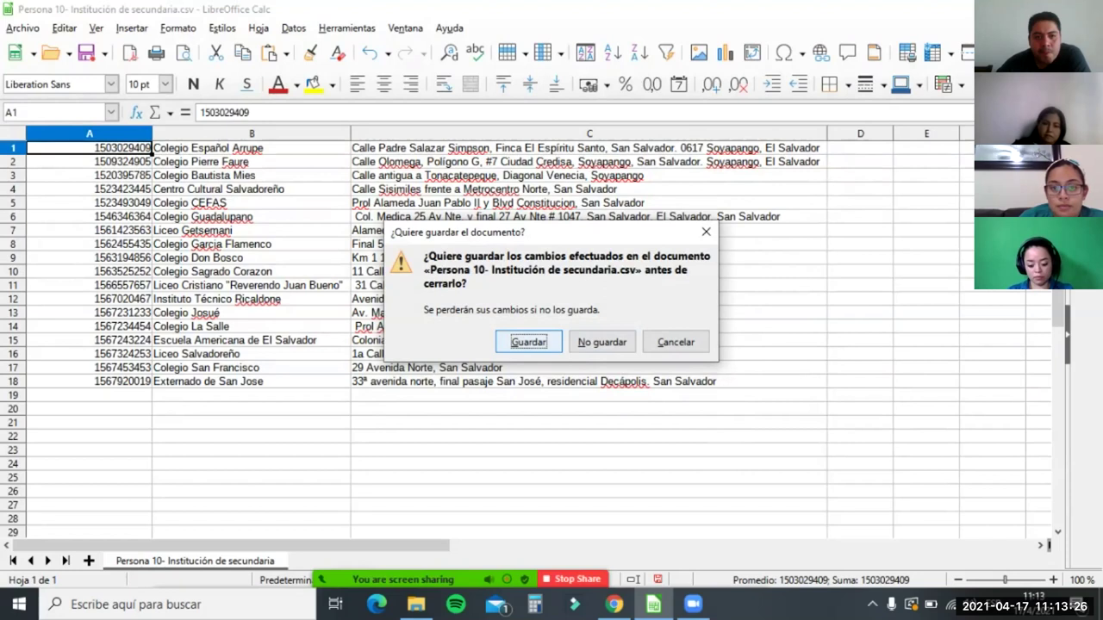
key(Tab)
key(Return)
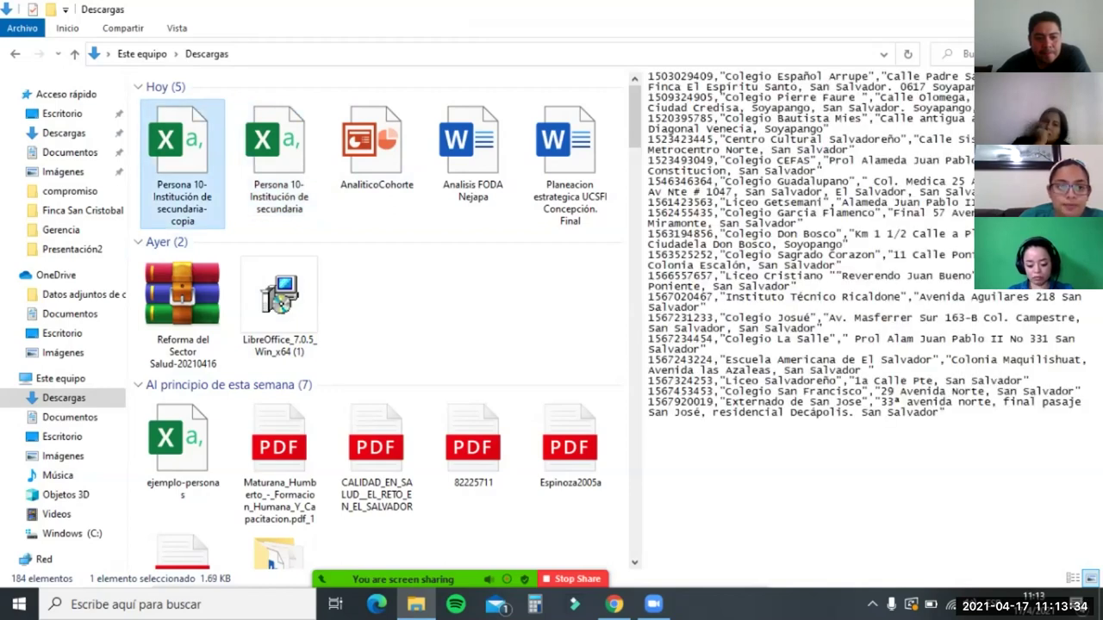
Open Persona 10- Institución de secundaria- copia.csv in Kate, maximize the window, and examine the commas and quoted text fields.
right_click(167, 150)
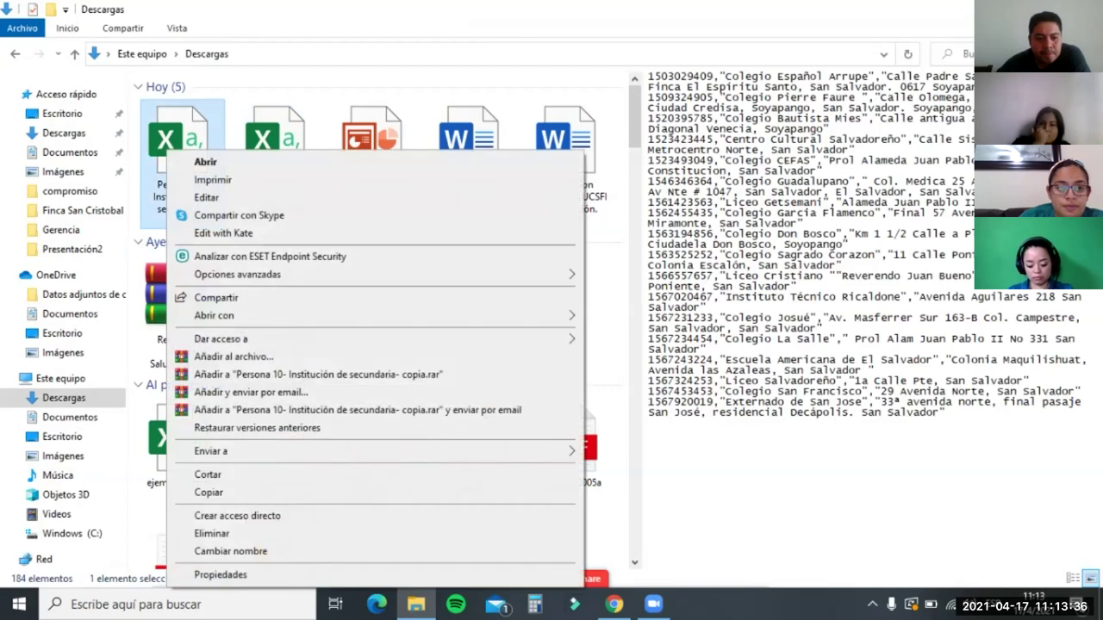
key(Escape)
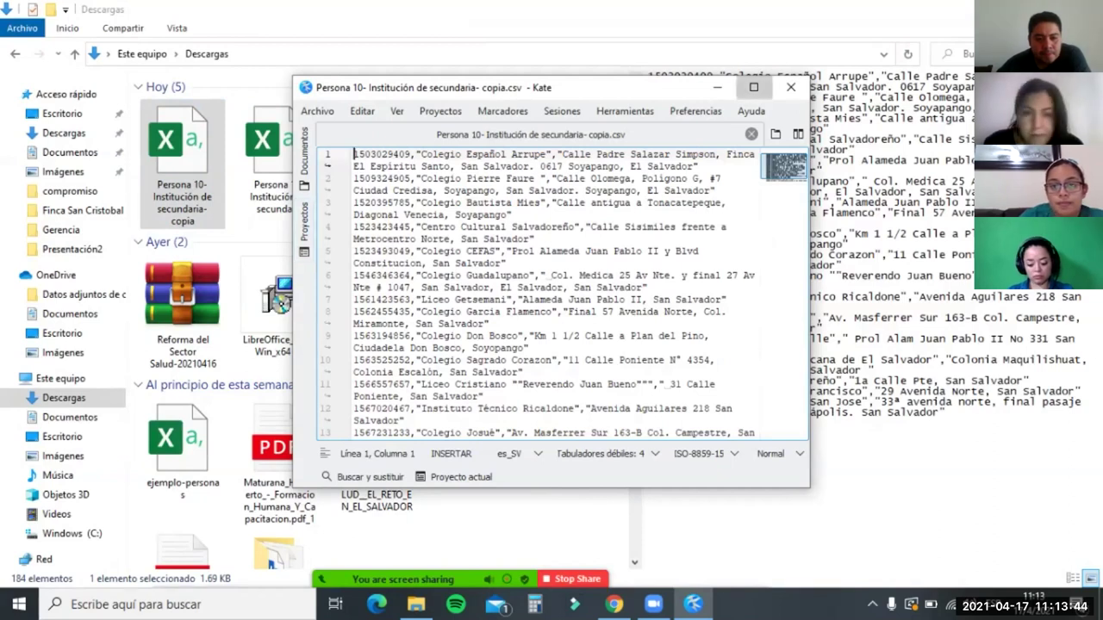
click(753, 87)
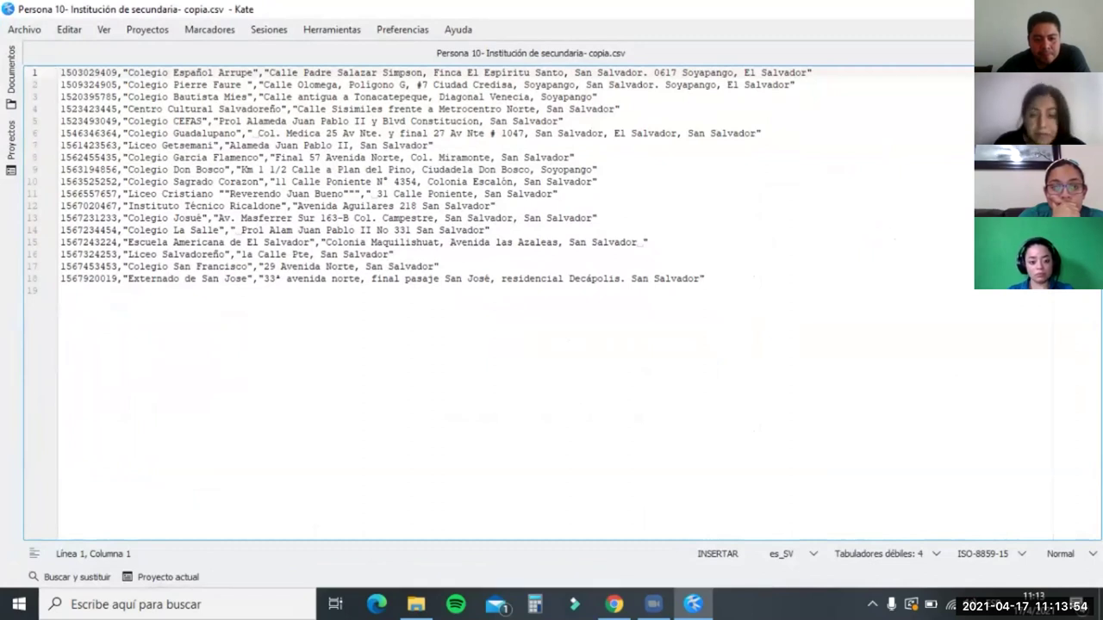
key(alt+s)
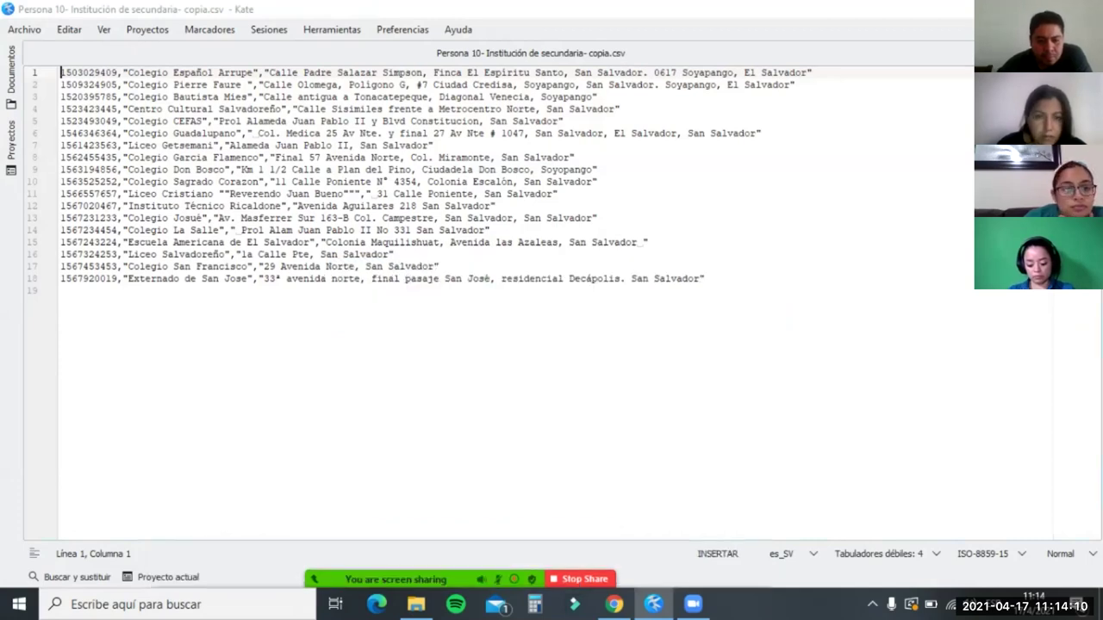
click(226, 564)
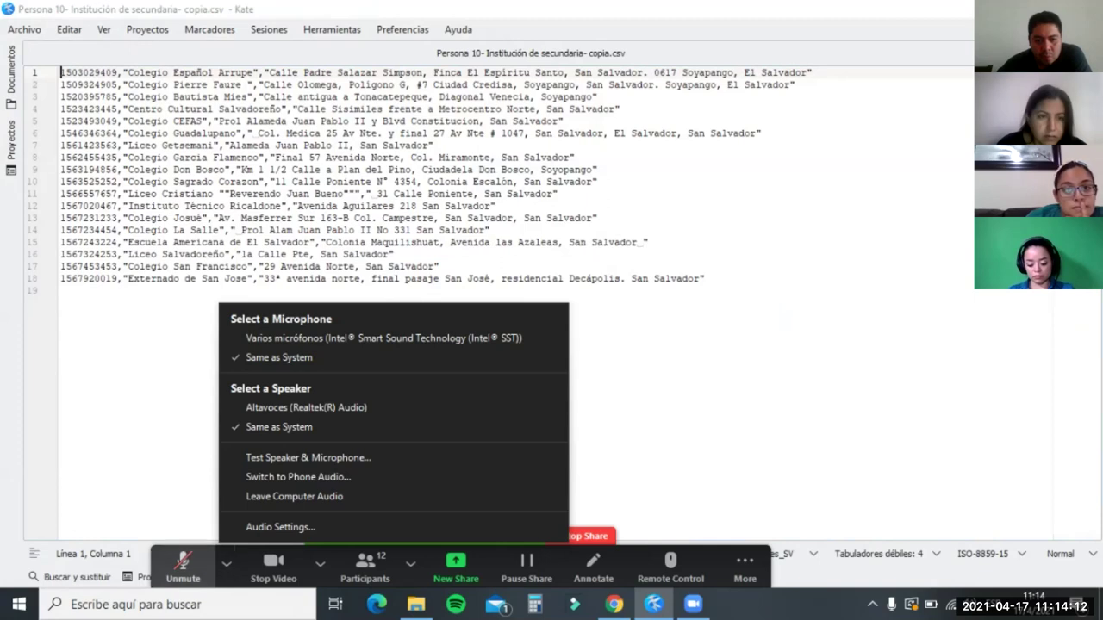
key(Escape)
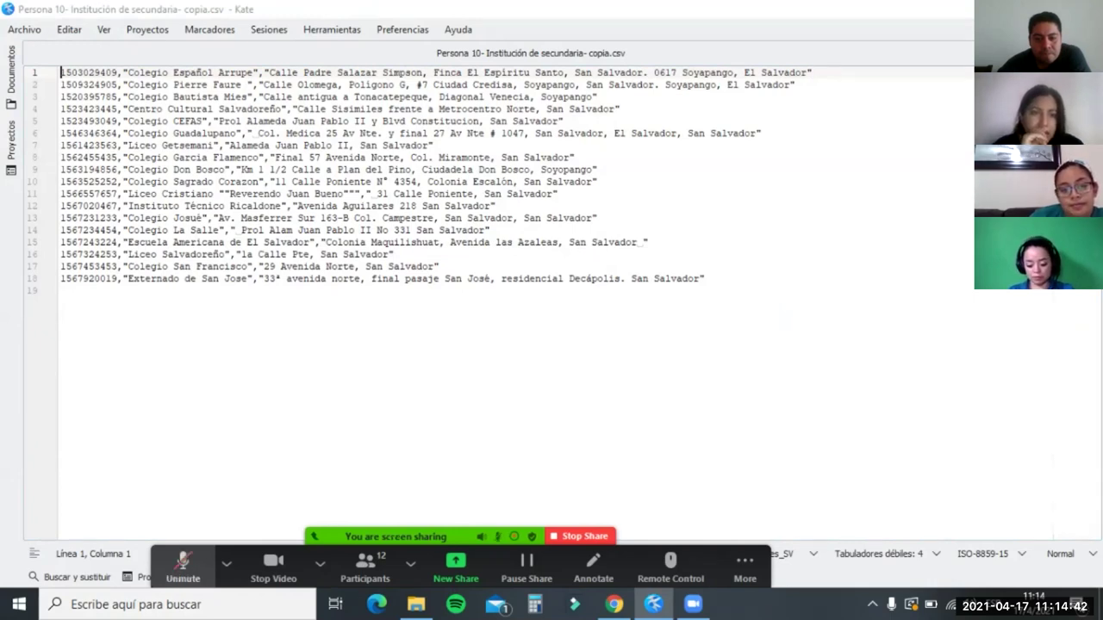
key(alt+a)
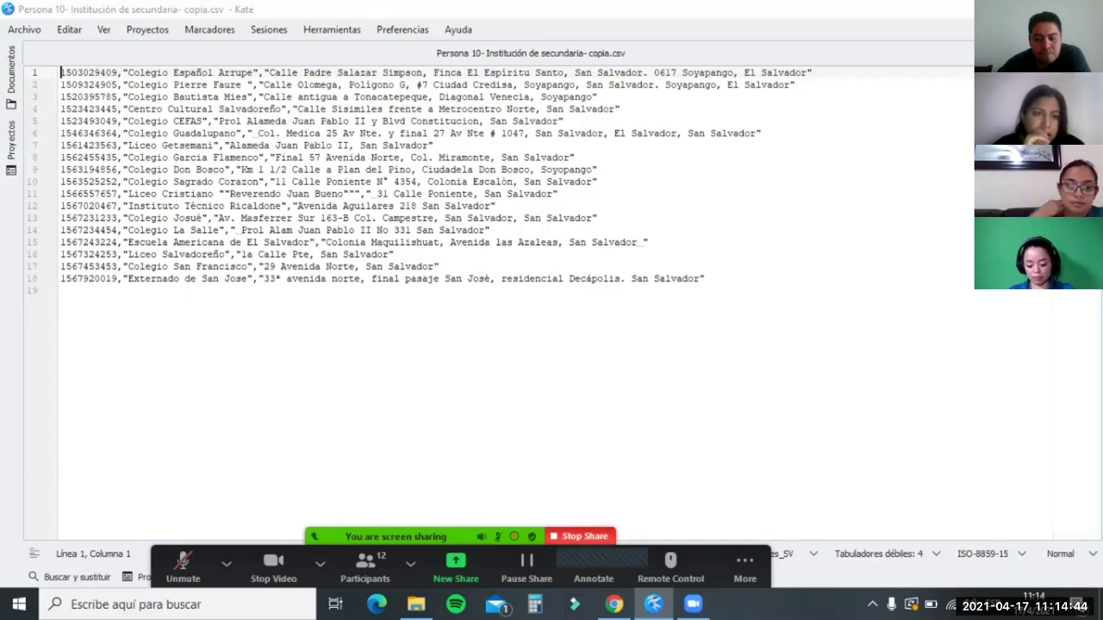
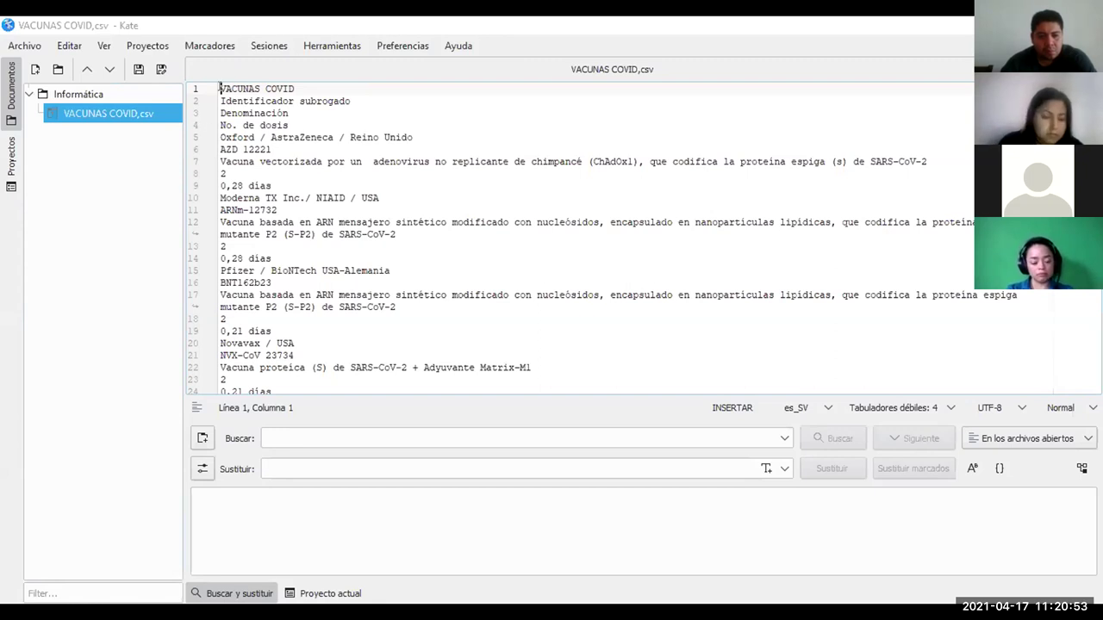
Delete the VACUNAS COVID title and its leftover empty line from the start of the file.
drag(219, 89, 290, 125)
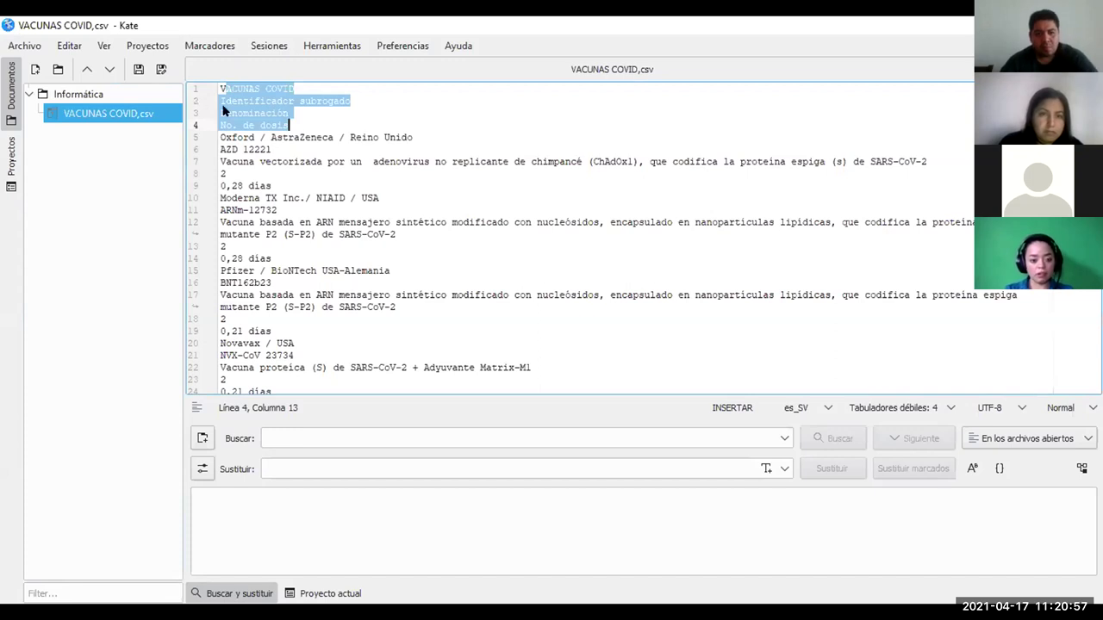
click(406, 128)
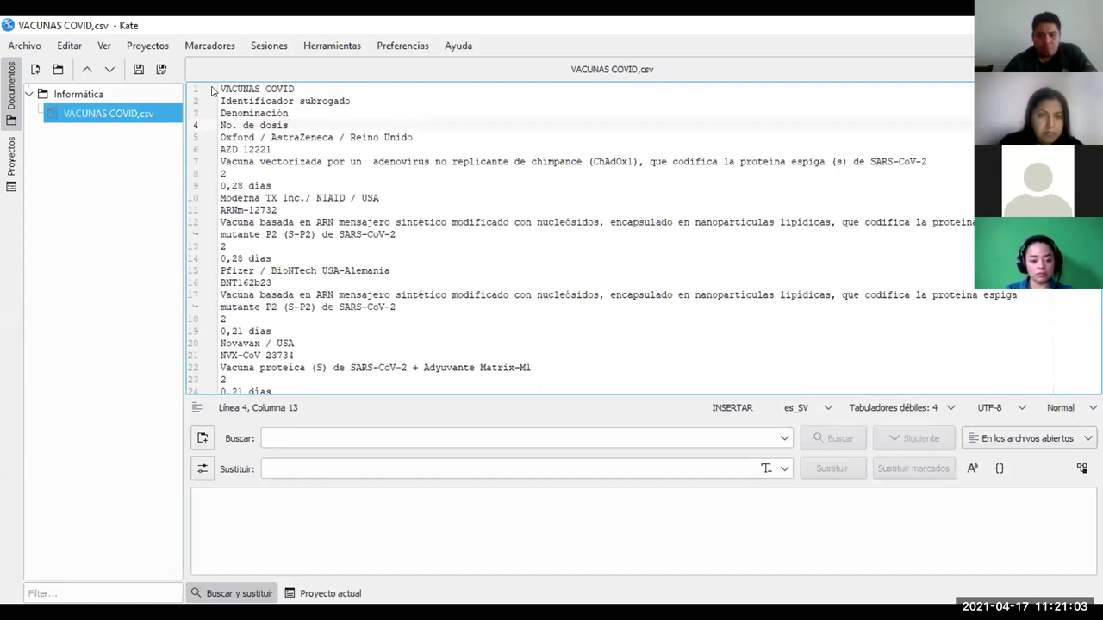
drag(221, 89, 297, 89)
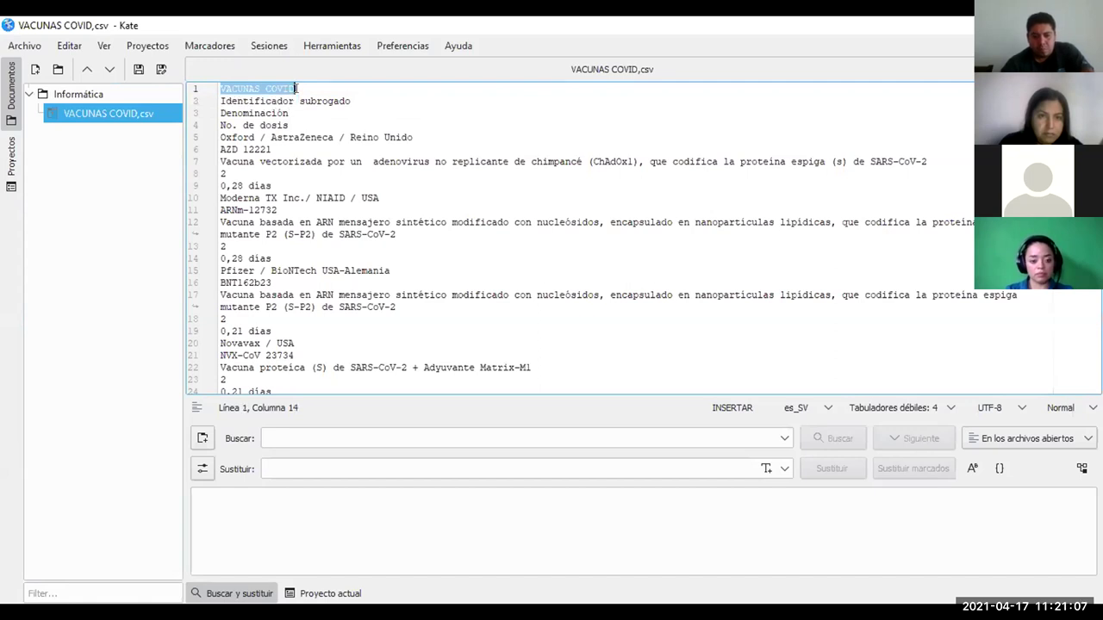
key(BackSpace)
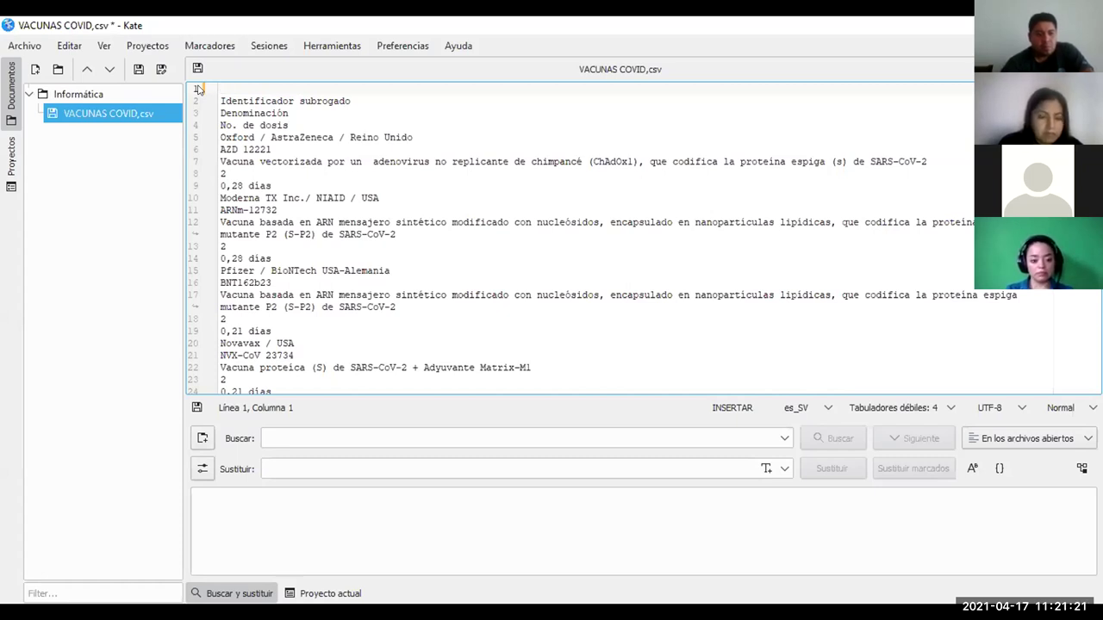
key(Delete)
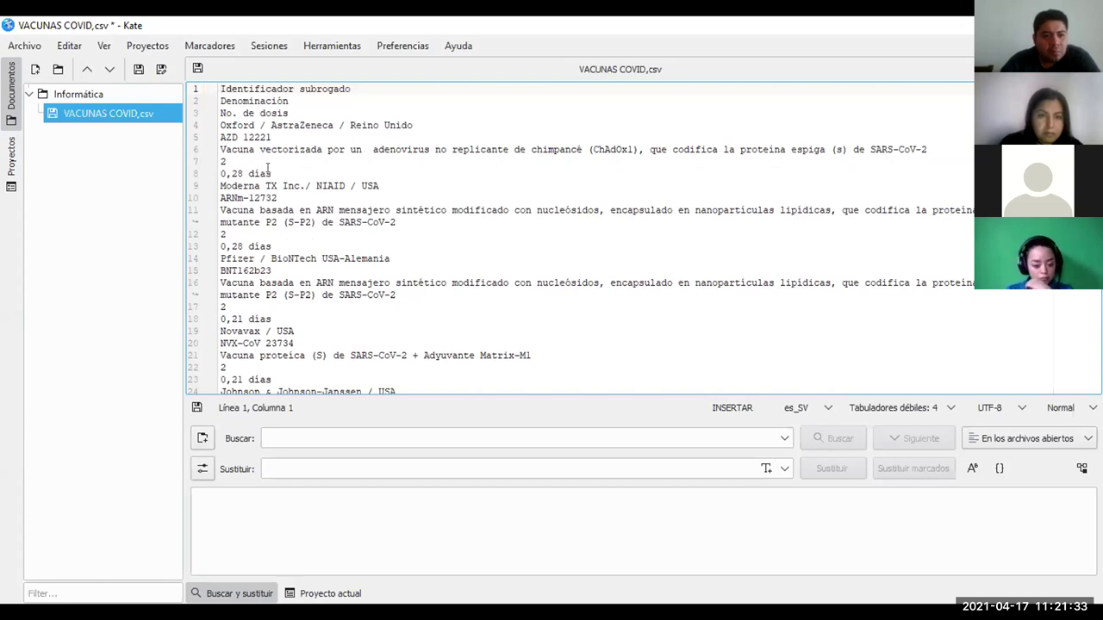
Append a comma to Identificador subrogado and join Denominación onto the same header line.
click(268, 168)
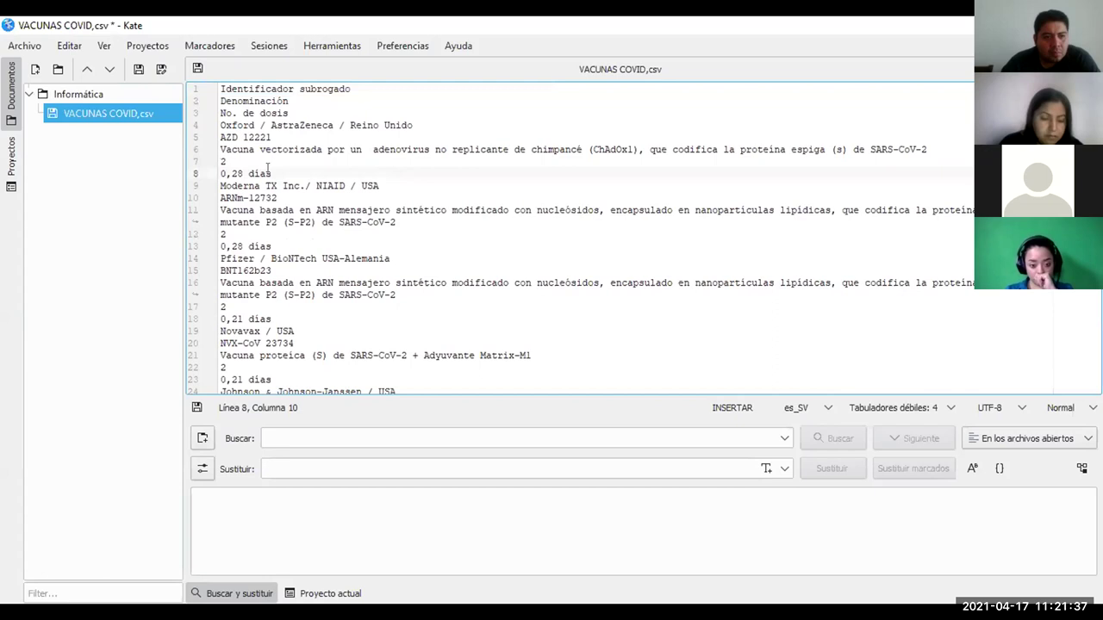
click(350, 88)
text(,)
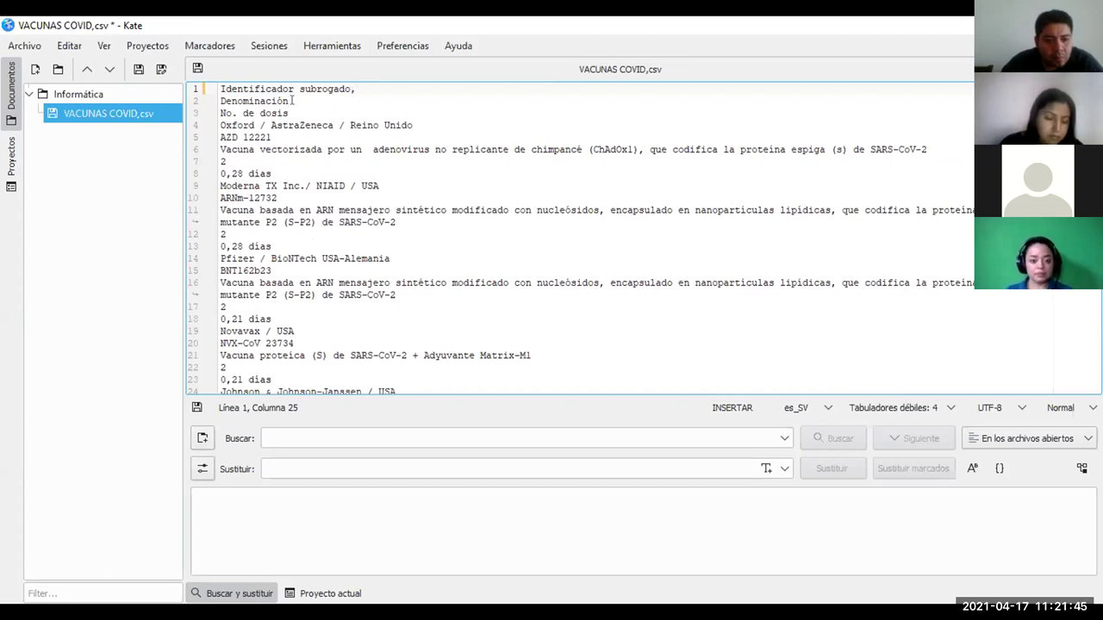
key(Delete)
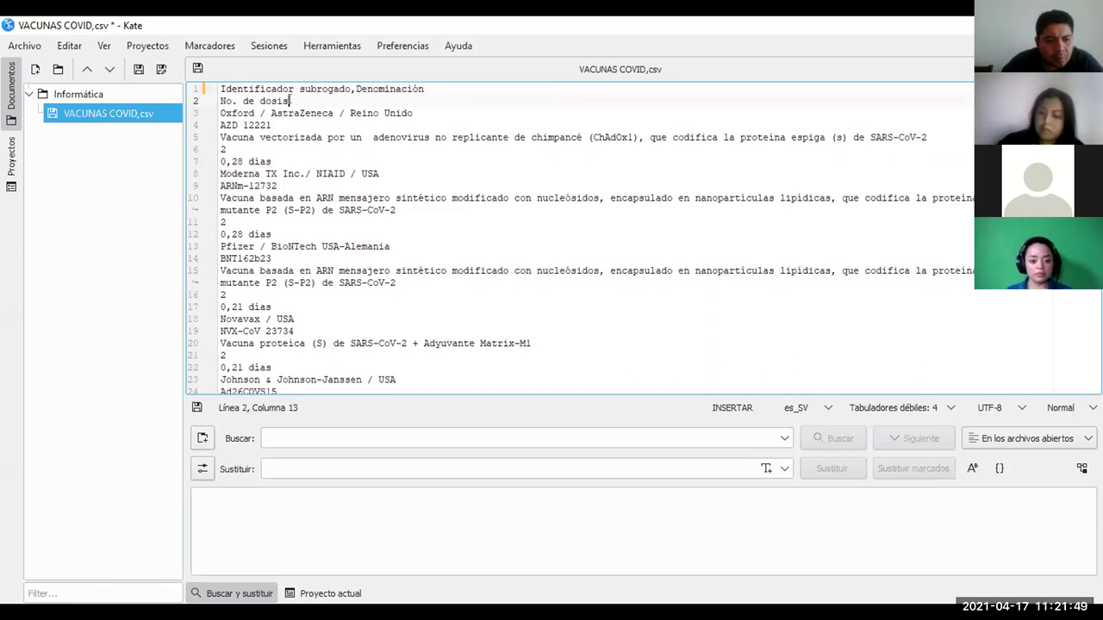
Add one comma after Denominación and join No. de dosis onto the header line.
click(290, 101)
key(ctrl+s)
click(423, 89)
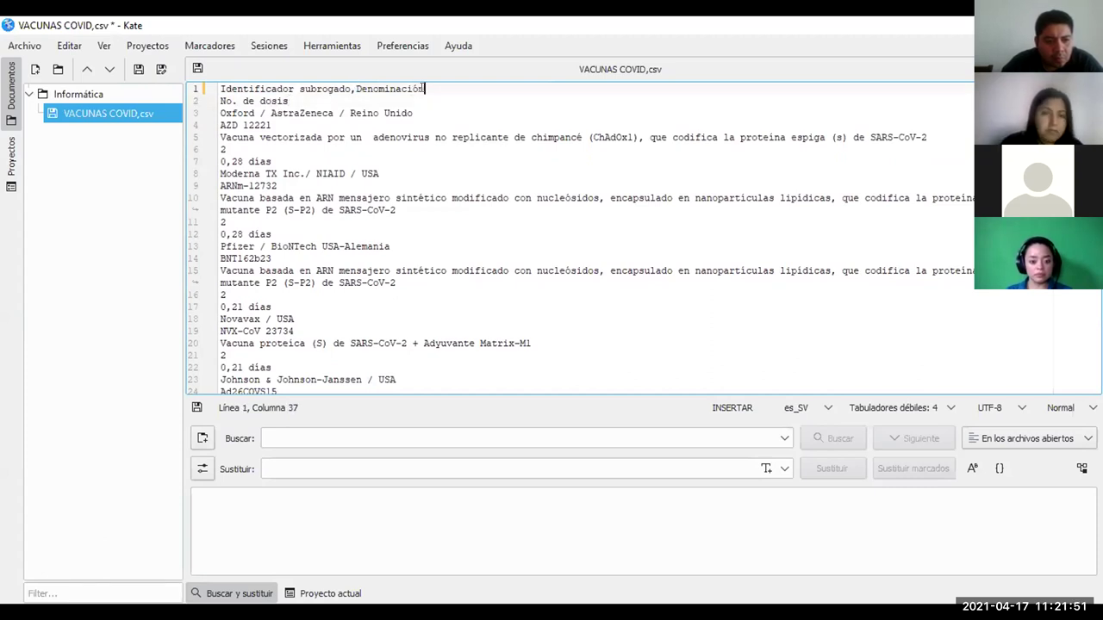
text(,)
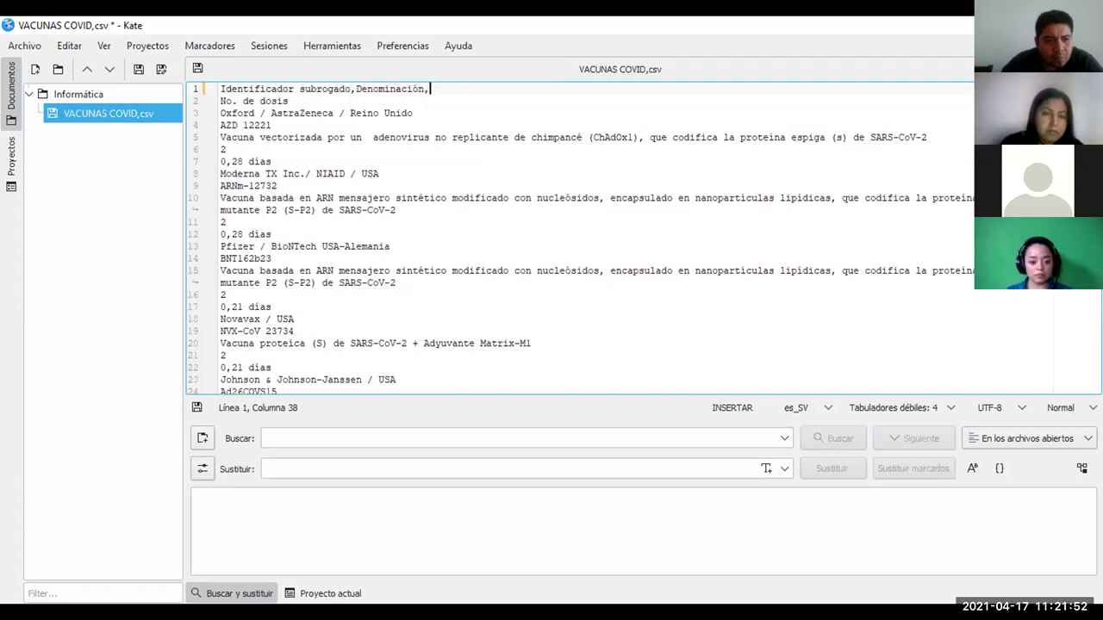
click(287, 100)
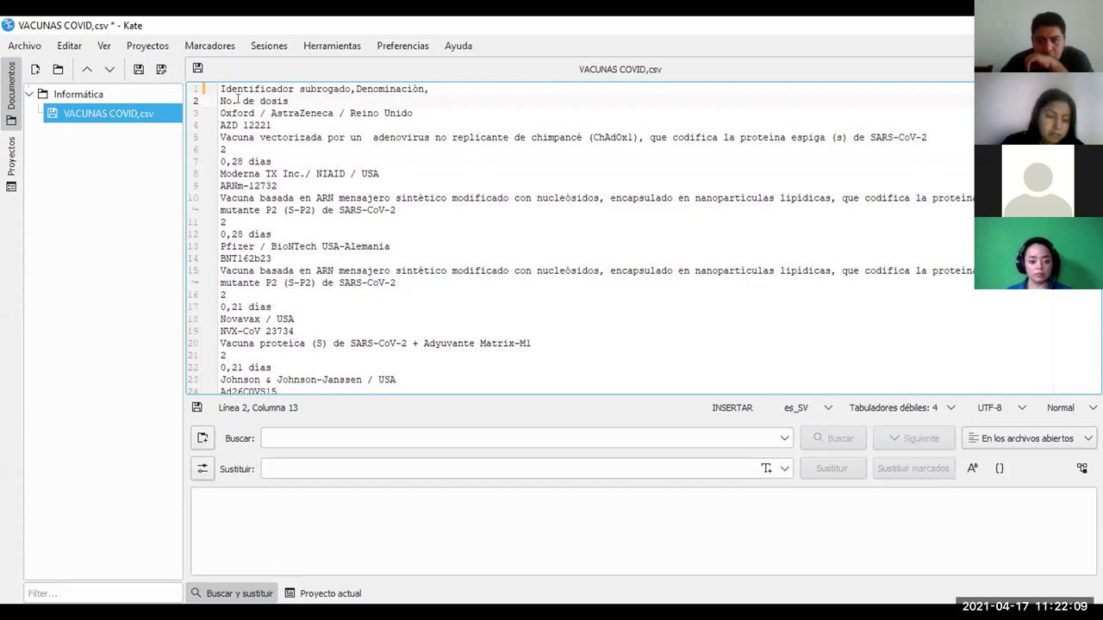
click(423, 89)
text(,)
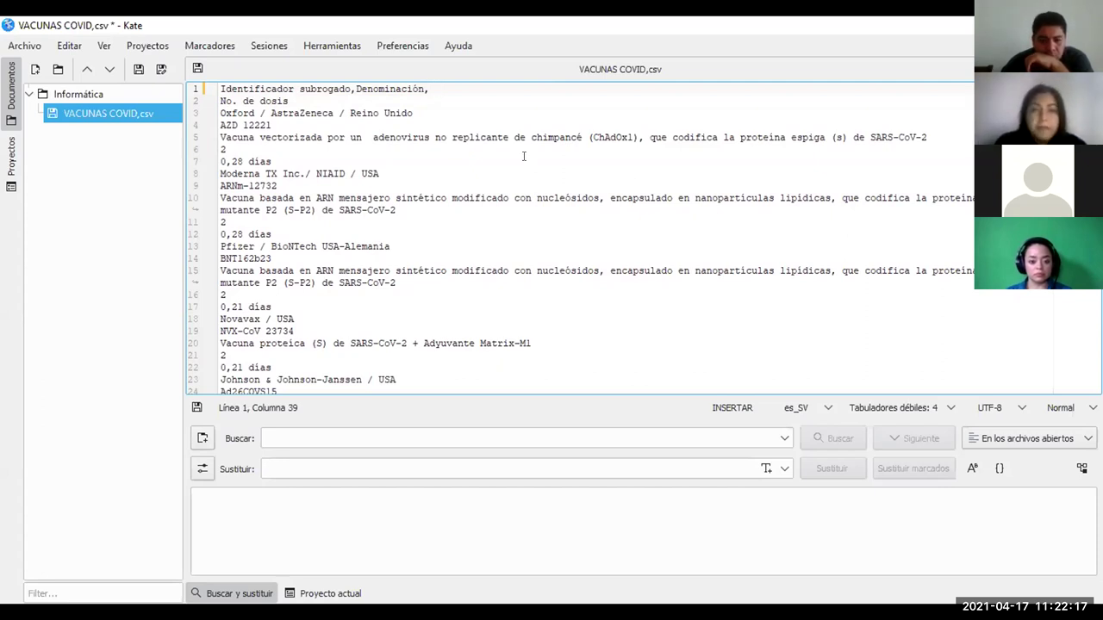
key(BackSpace)
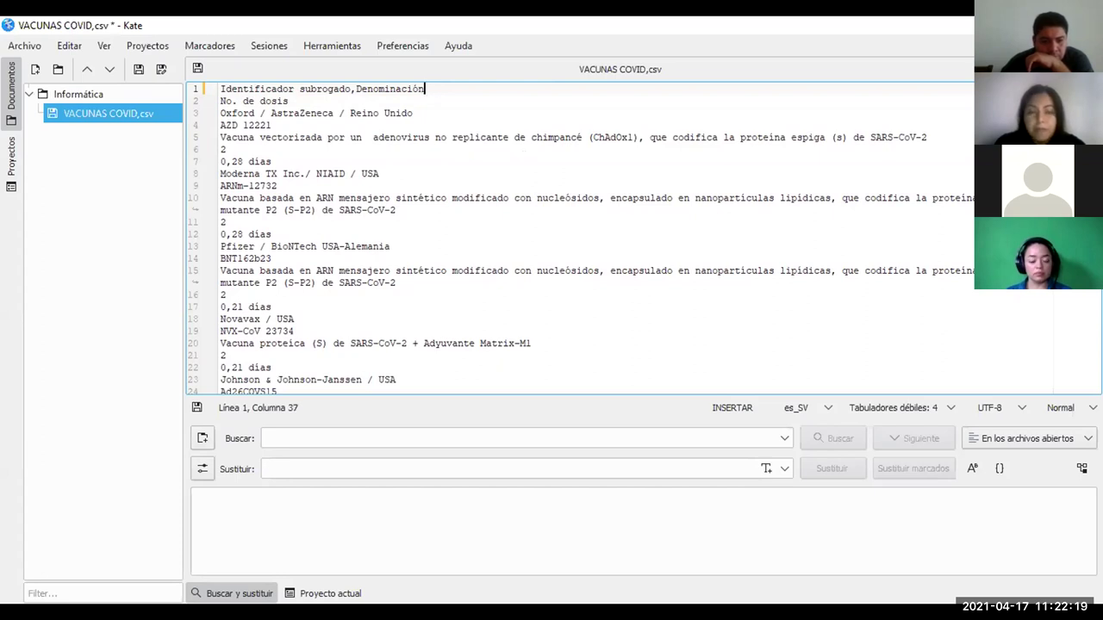
text(,)
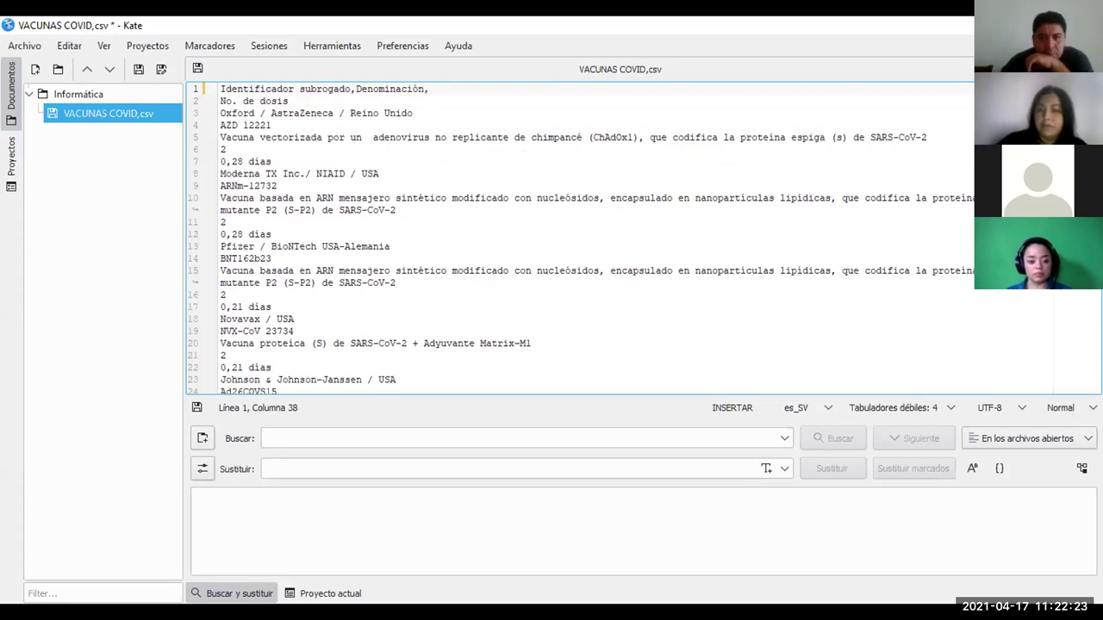
key(Delete)
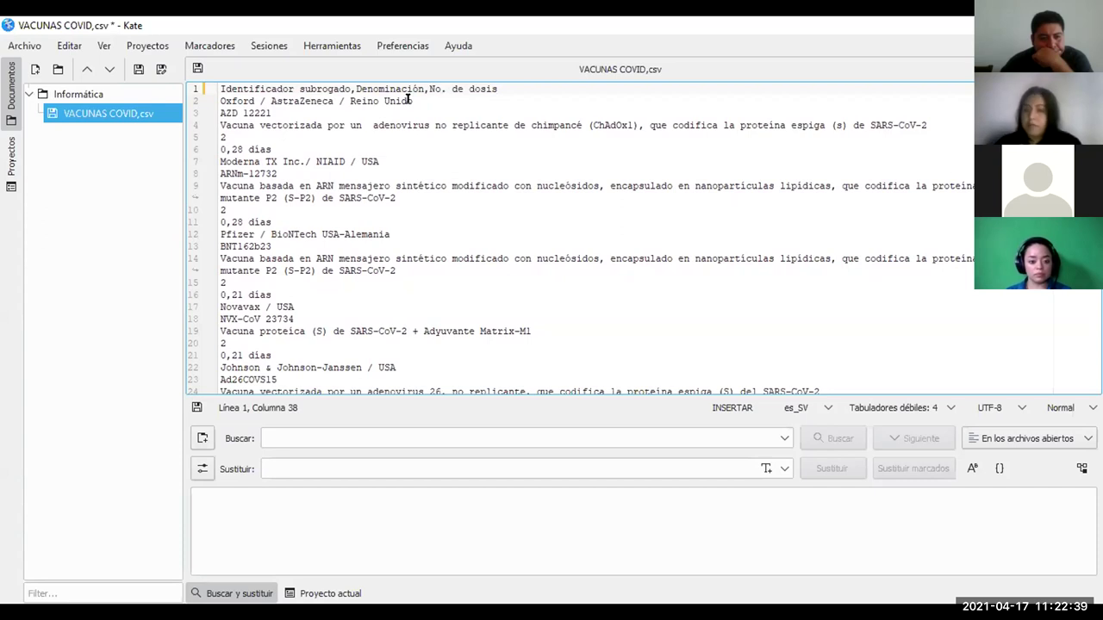
Add a comma and the column name Fabricante at the end of the header line.
key(Down)
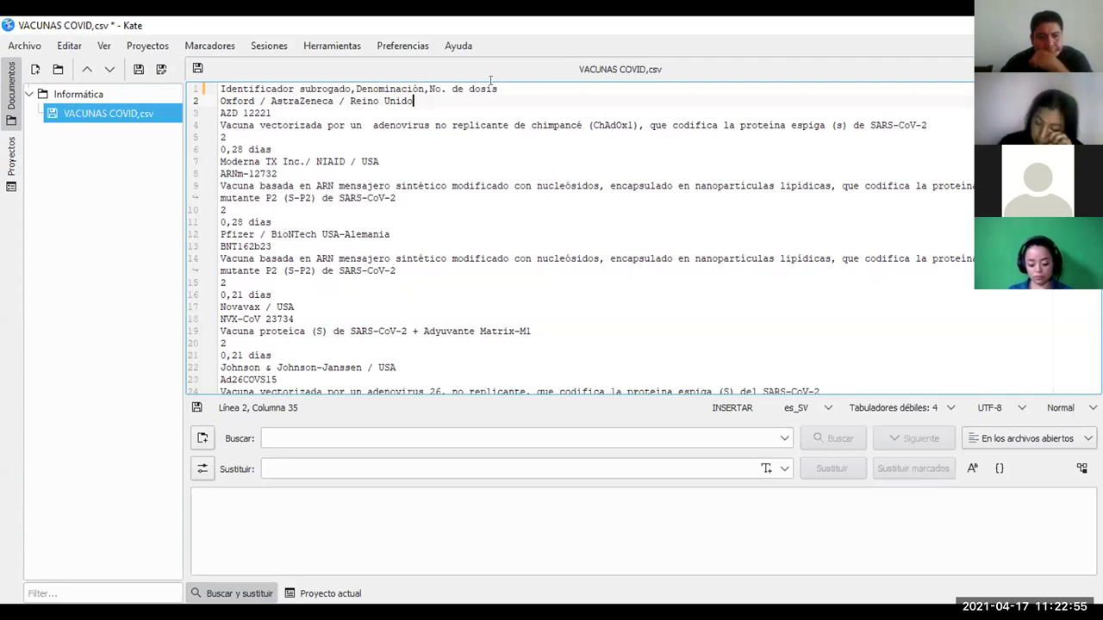
key(Up)
key(End)
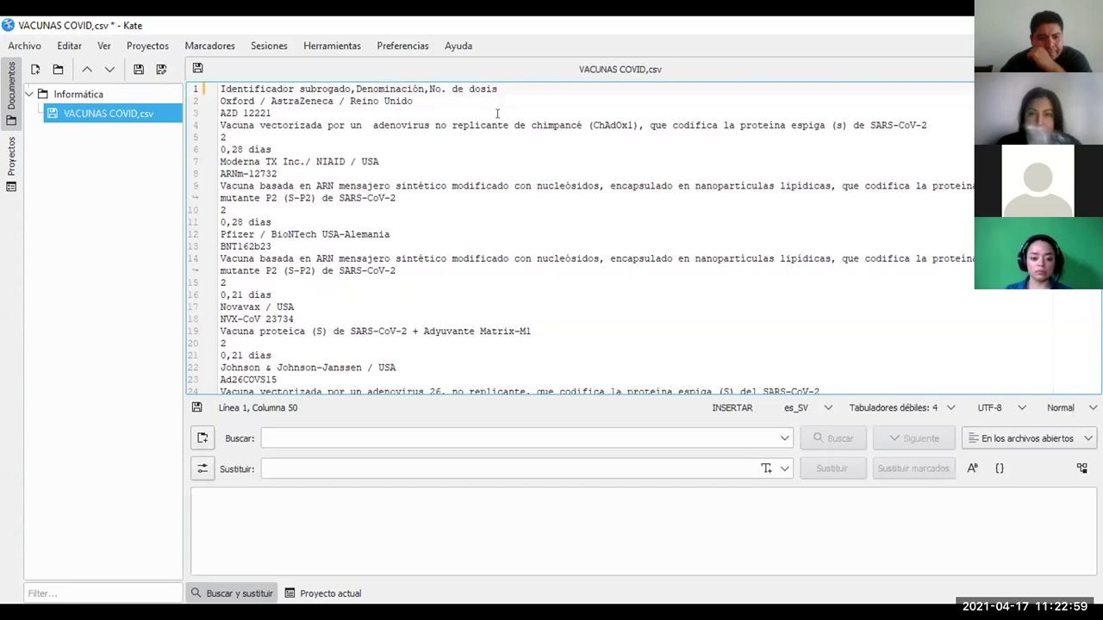
text(,)
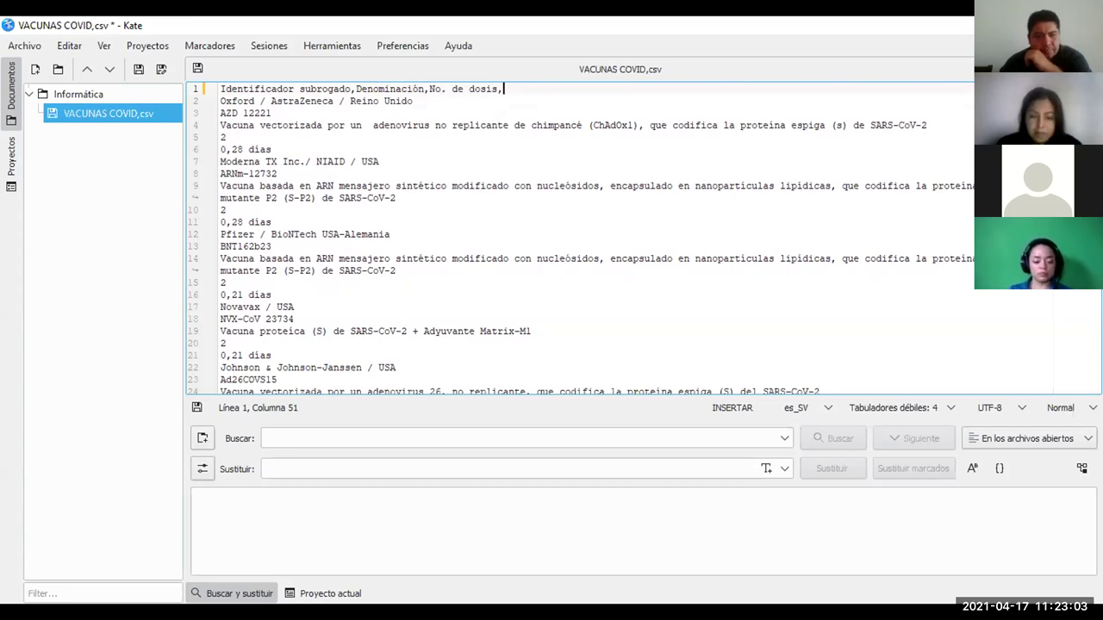
text(Fa)
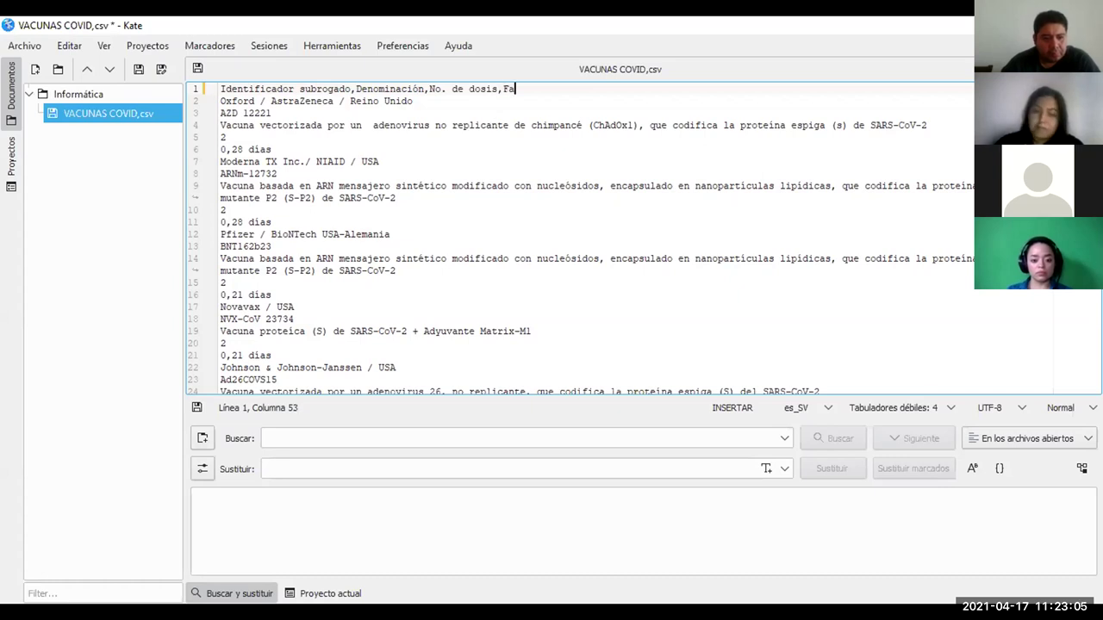
text(bricante)
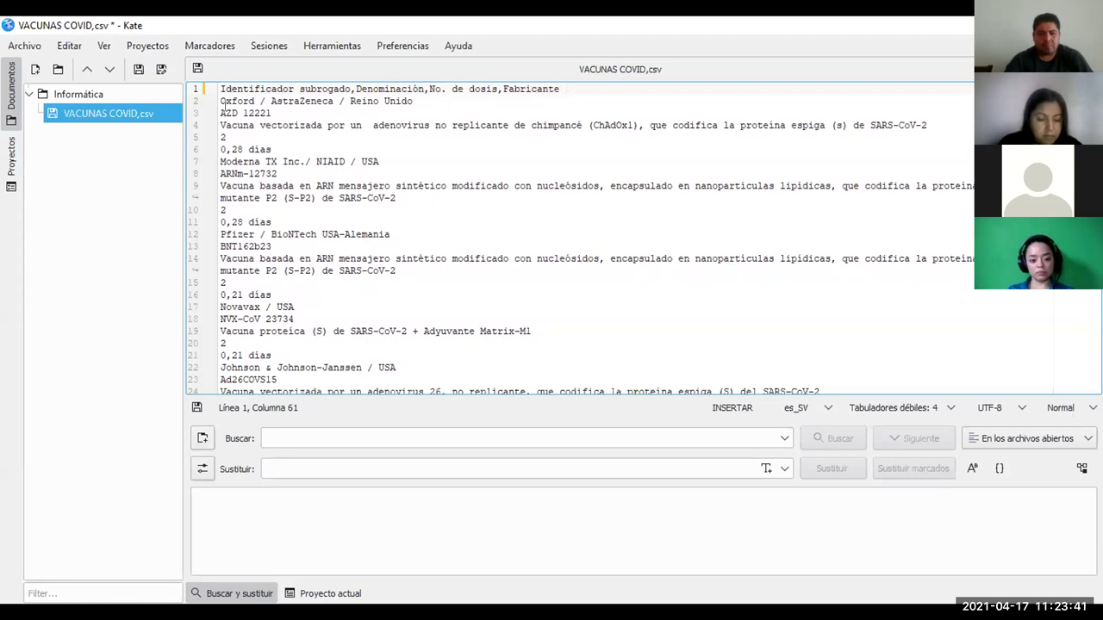
Remove the code AZD 12221 from its own line and place the cursor before Oxford / AstraZeneca / Reino Unido.
drag(225, 113, 266, 104)
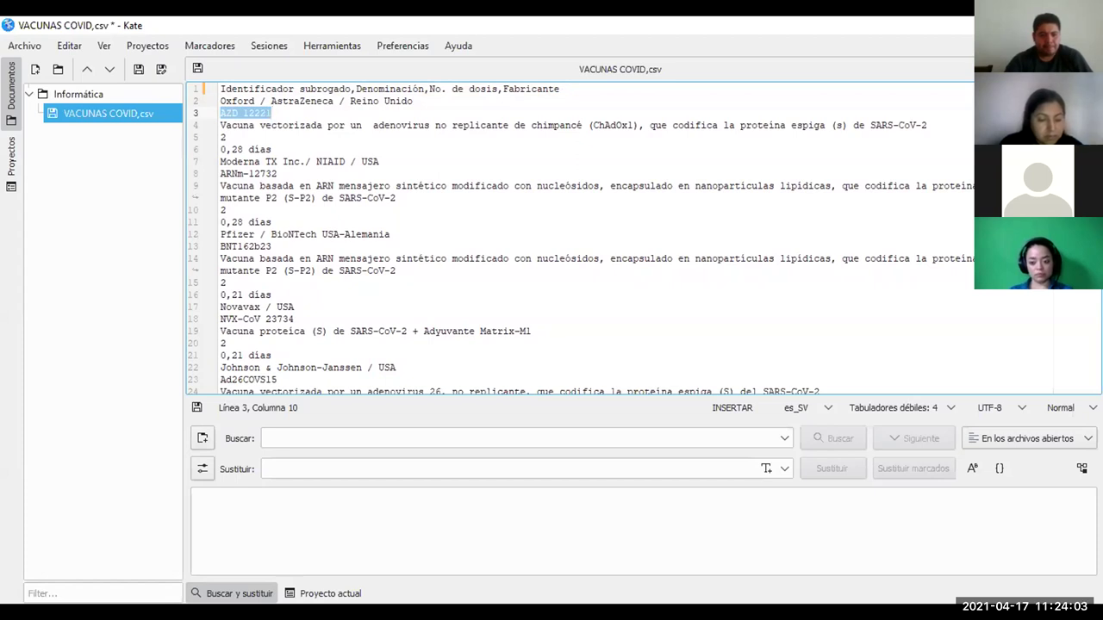
key(BackSpace)
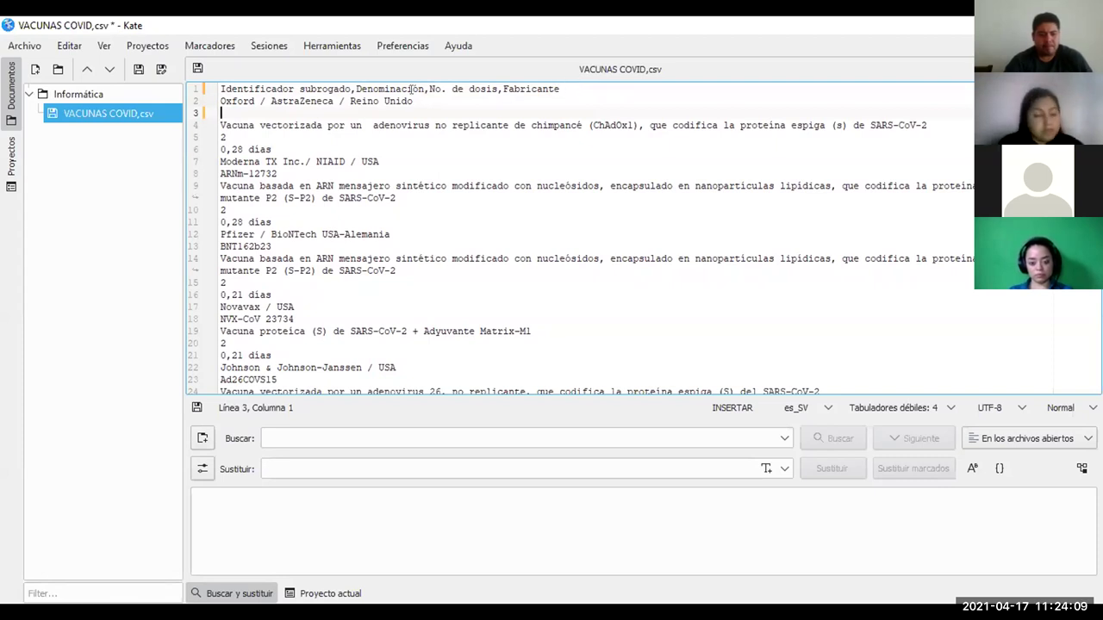
key(Up)
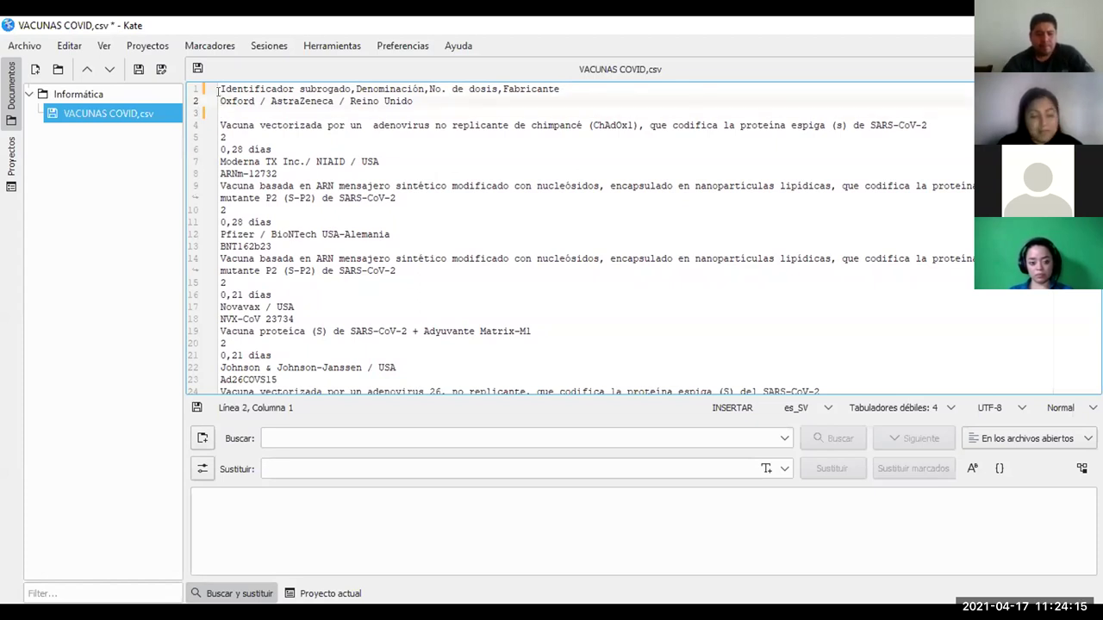
Begin the Oxford line with "AZD 12221," and move the chimpanzee adenovirus vaccine description from line 4 to directly after it, followed by a comma.
text(AZD 1222,)
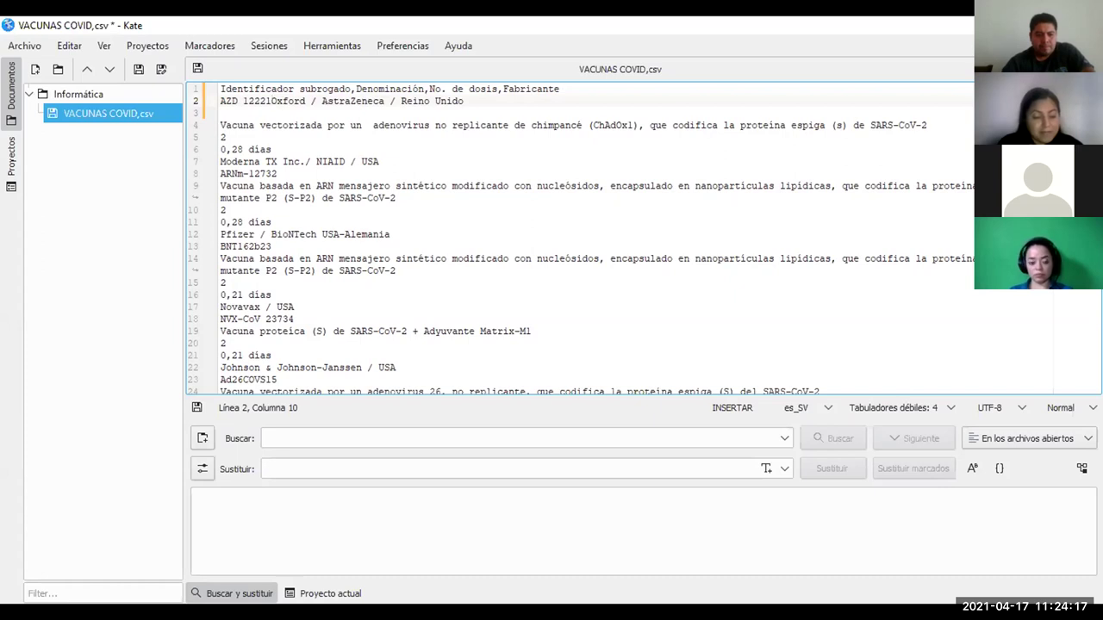
text(,)
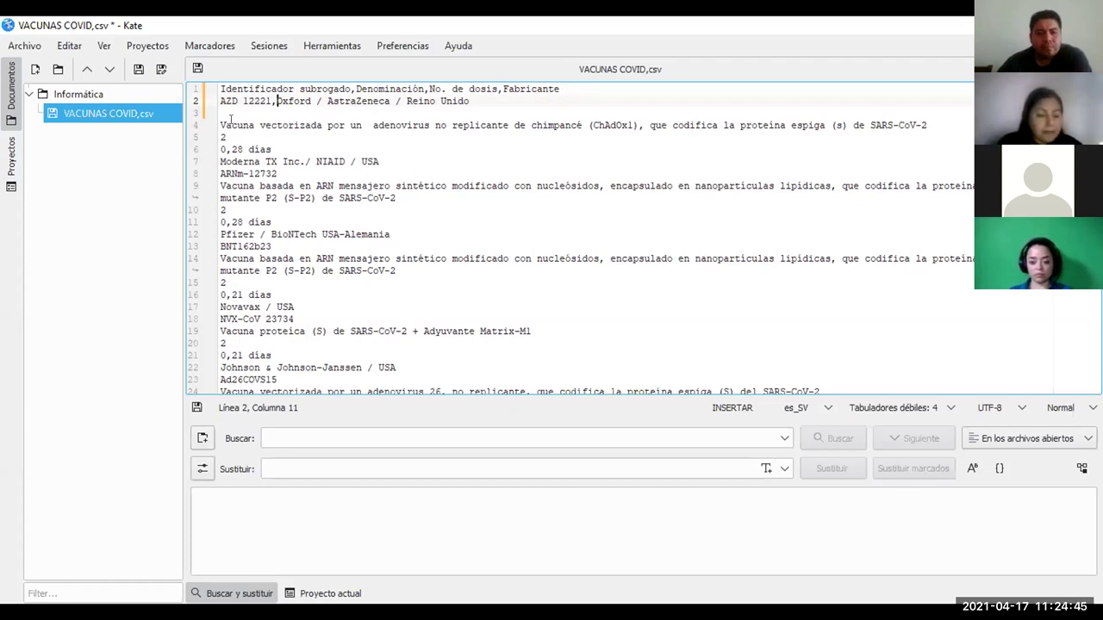
mouse_move(218, 125)
mouse_down()
mouse_move(245, 125)
mouse_move(226, 138)
mouse_up()
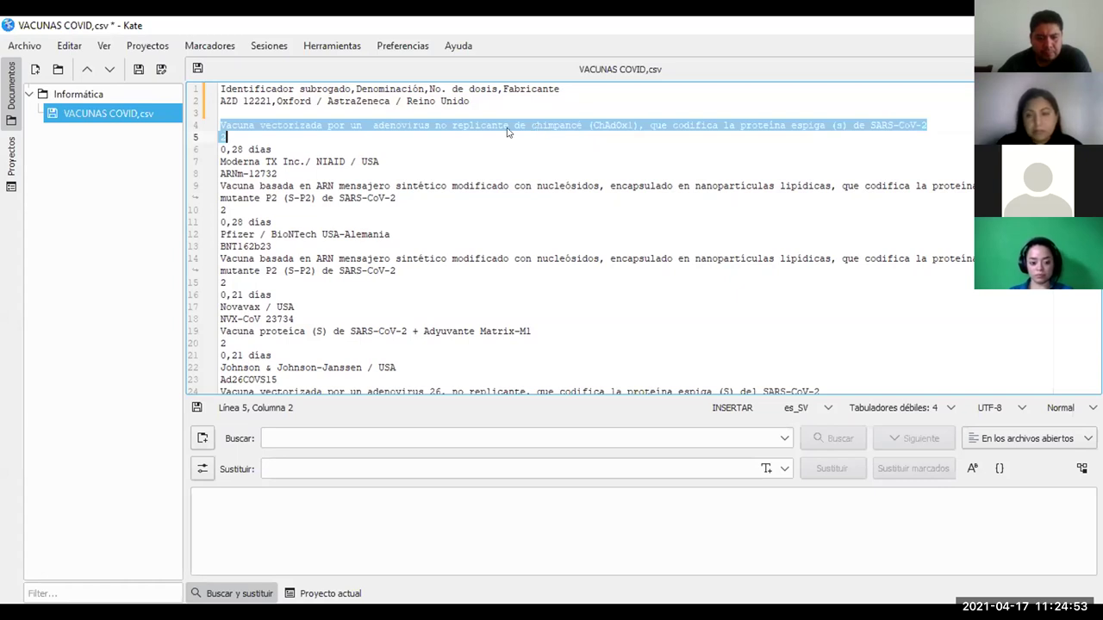
key(Up)
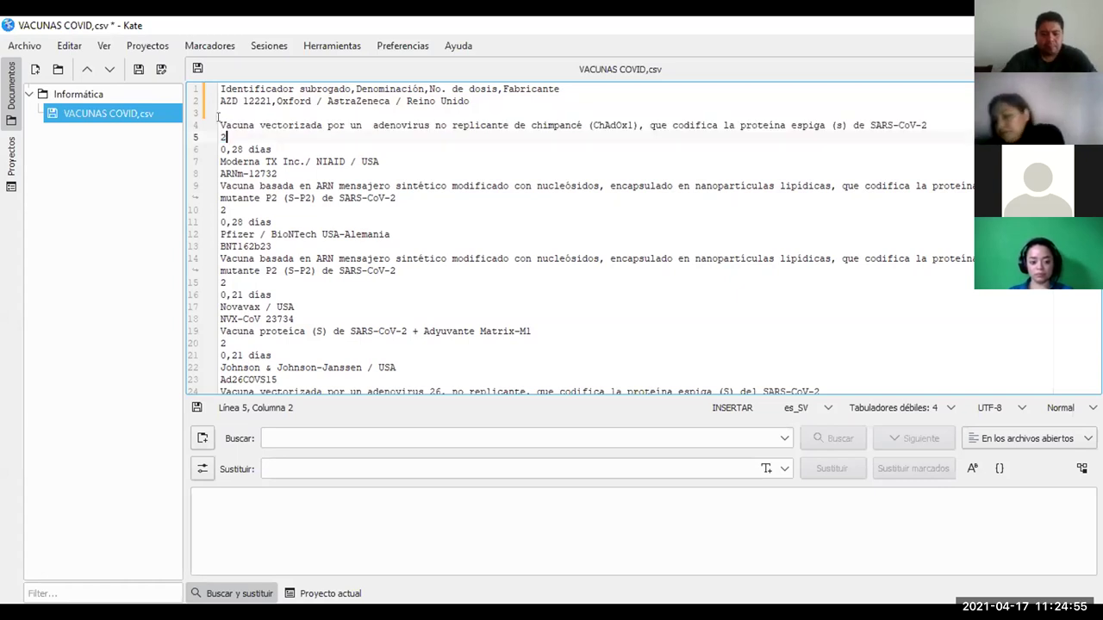
drag(220, 125, 927, 125)
key(ctrl+c)
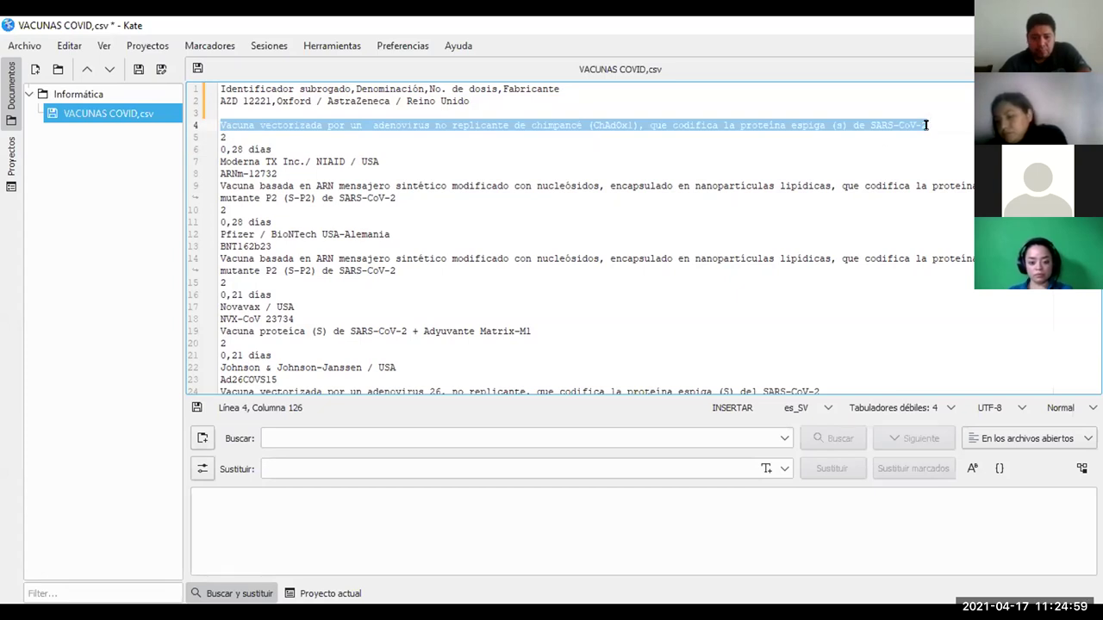
key(BackSpace)
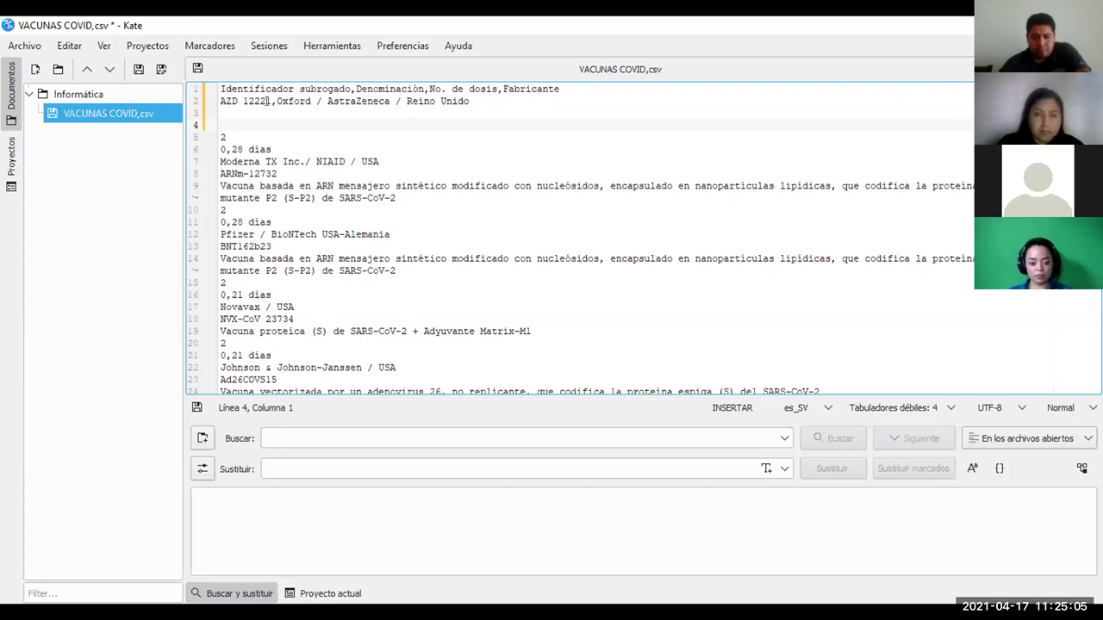
click(273, 100)
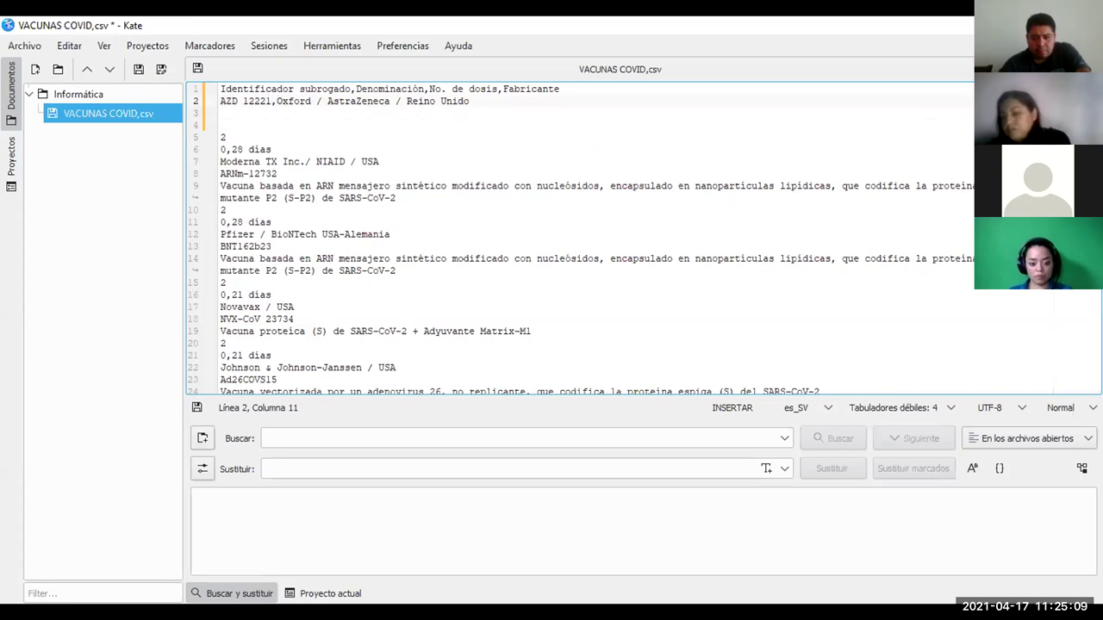
key(ctrl+v)
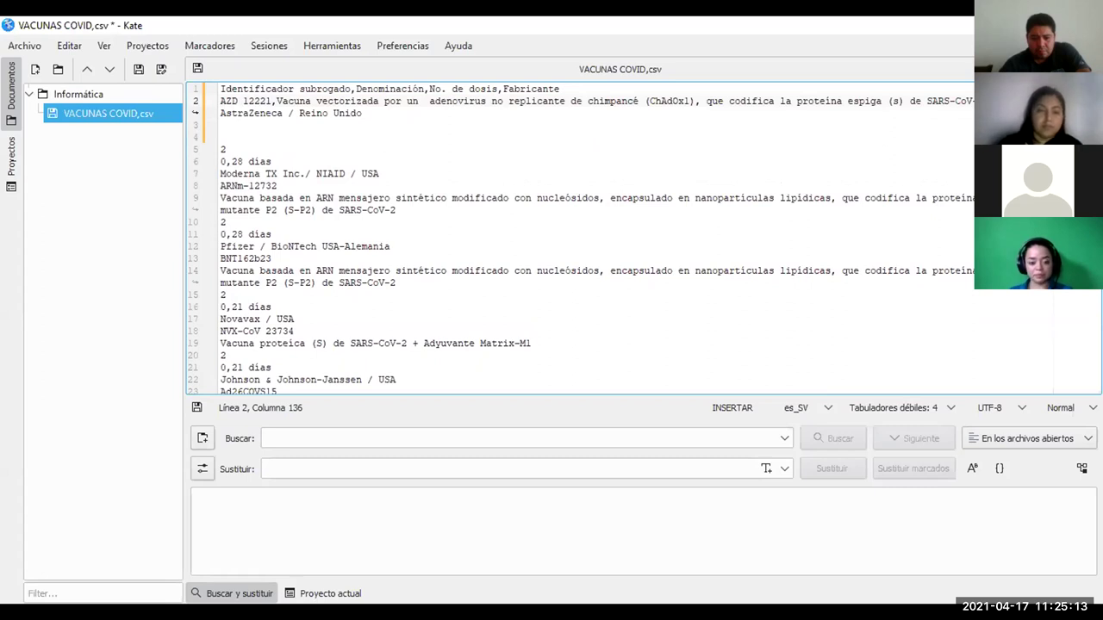
text(,)
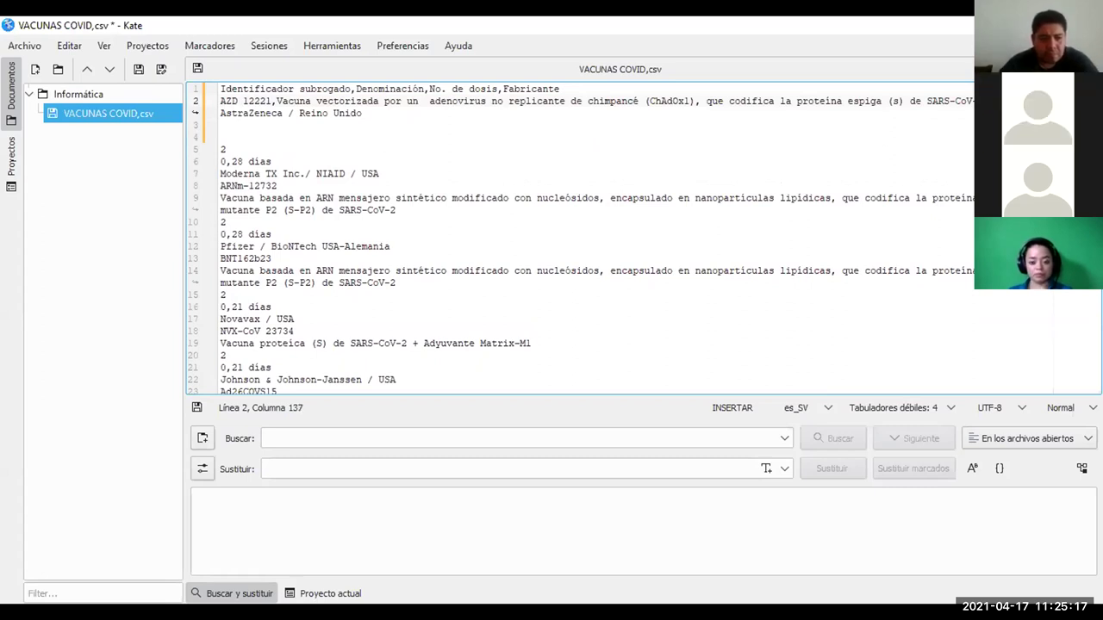
Insert the dose count "2," before Oxford in the AZD 12221 record and delete the separate 2 on line 5.
click(220, 148)
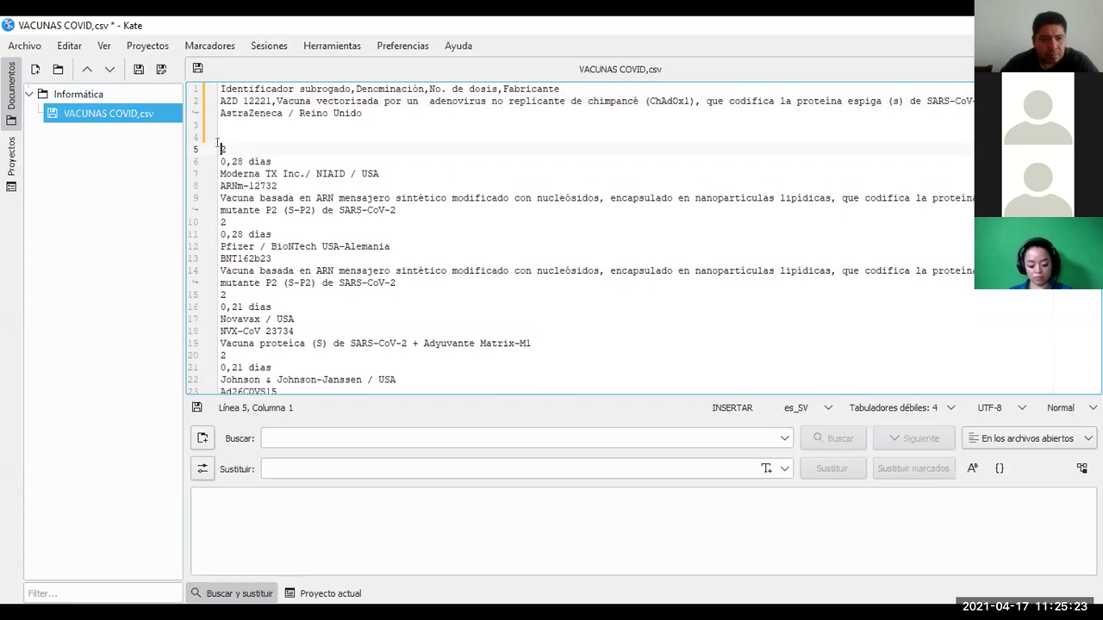
click(363, 113)
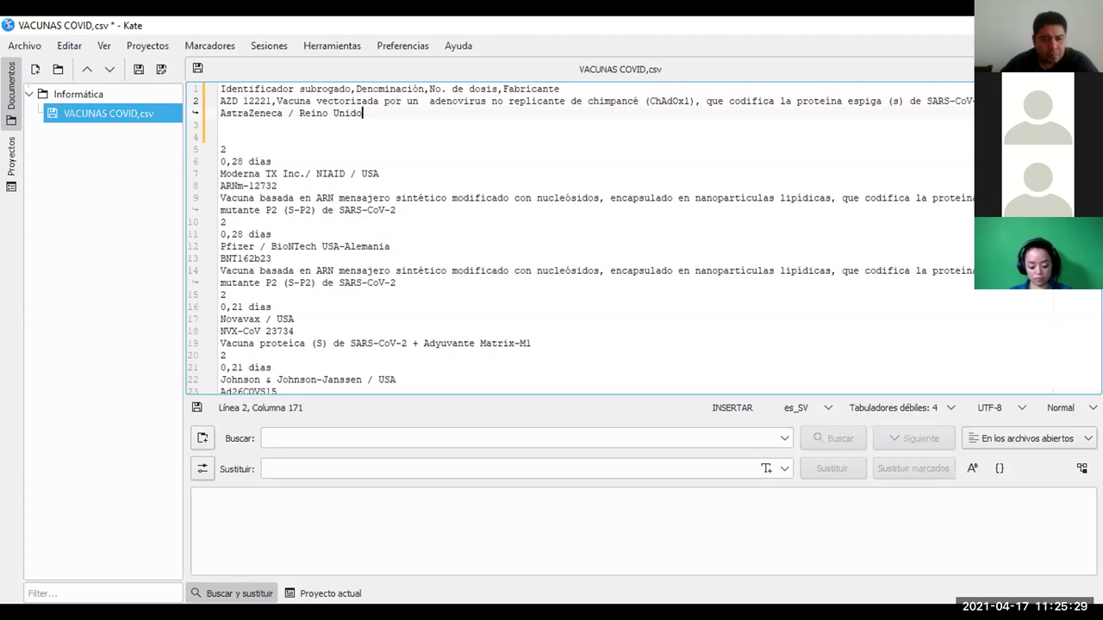
click(989, 101)
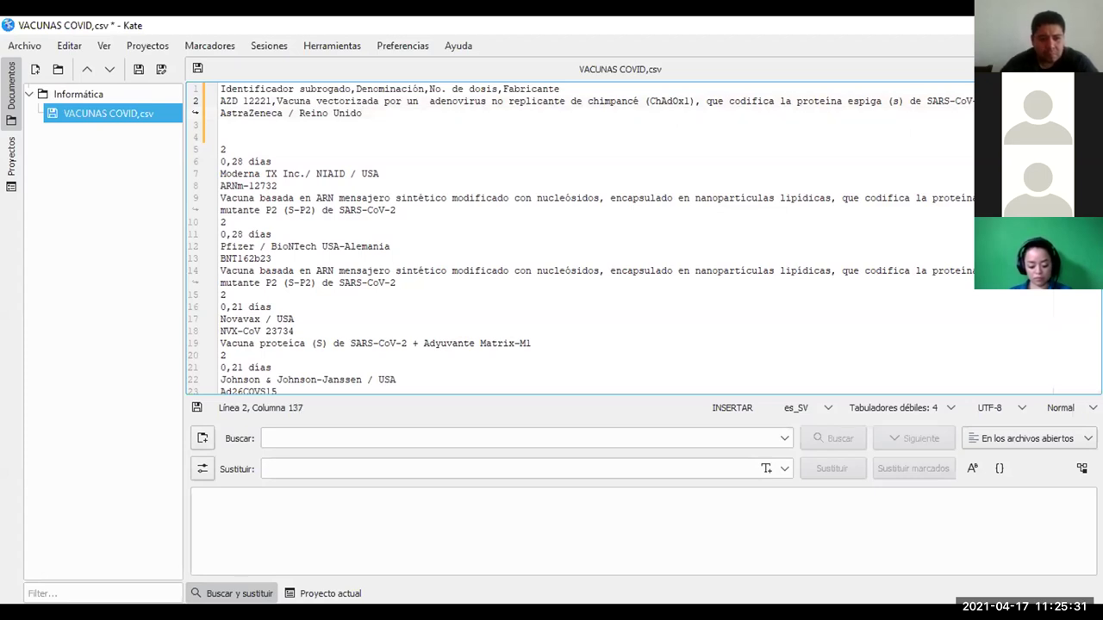
key(Right)
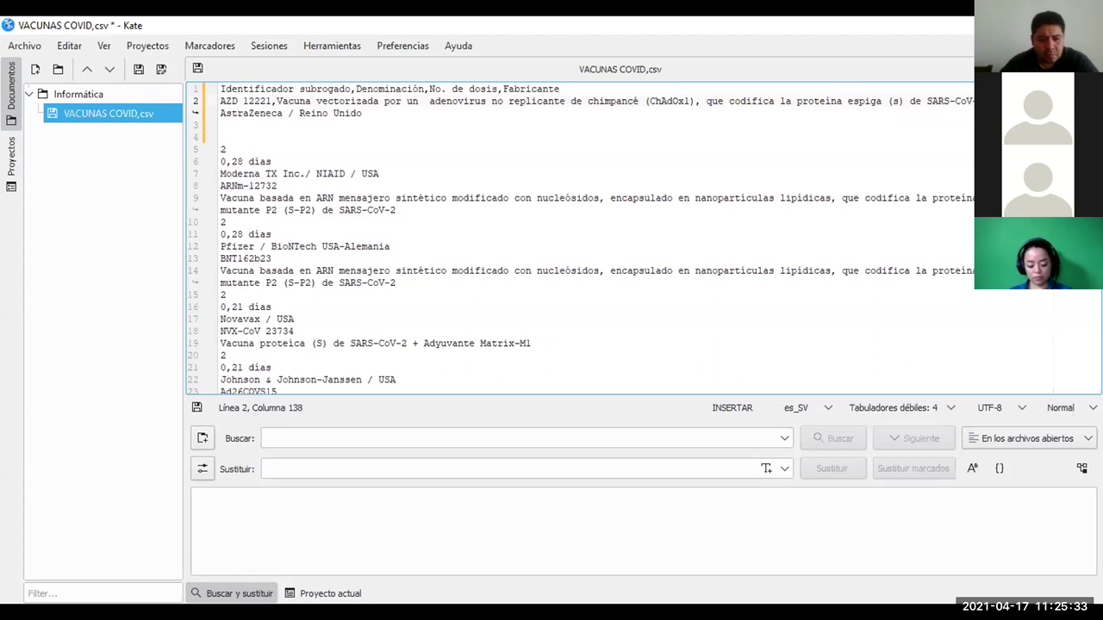
key(Right)
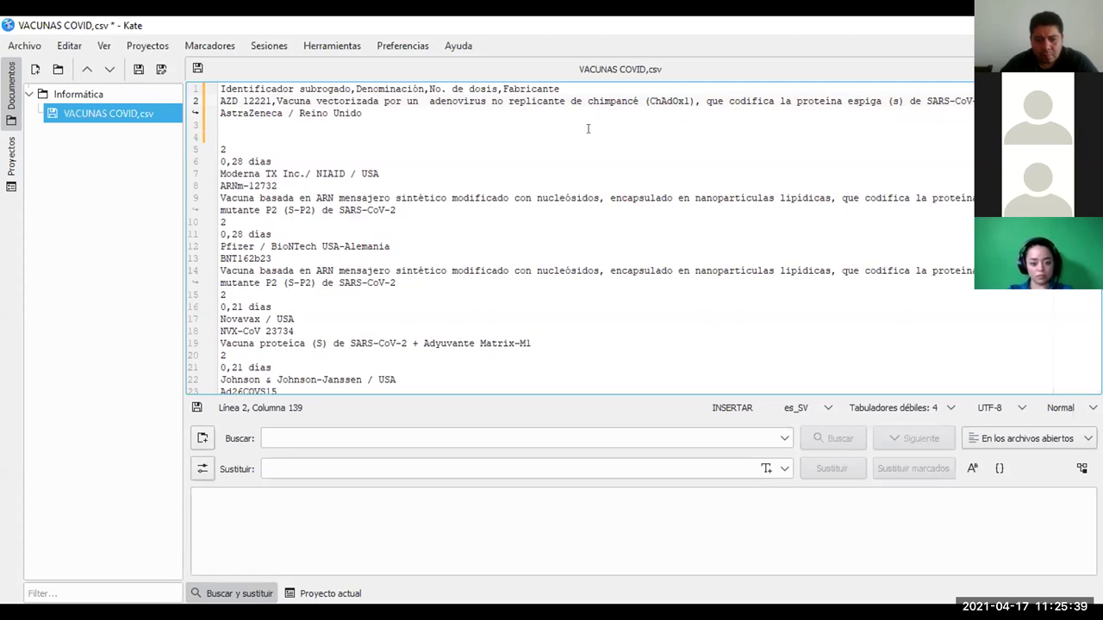
click(215, 140)
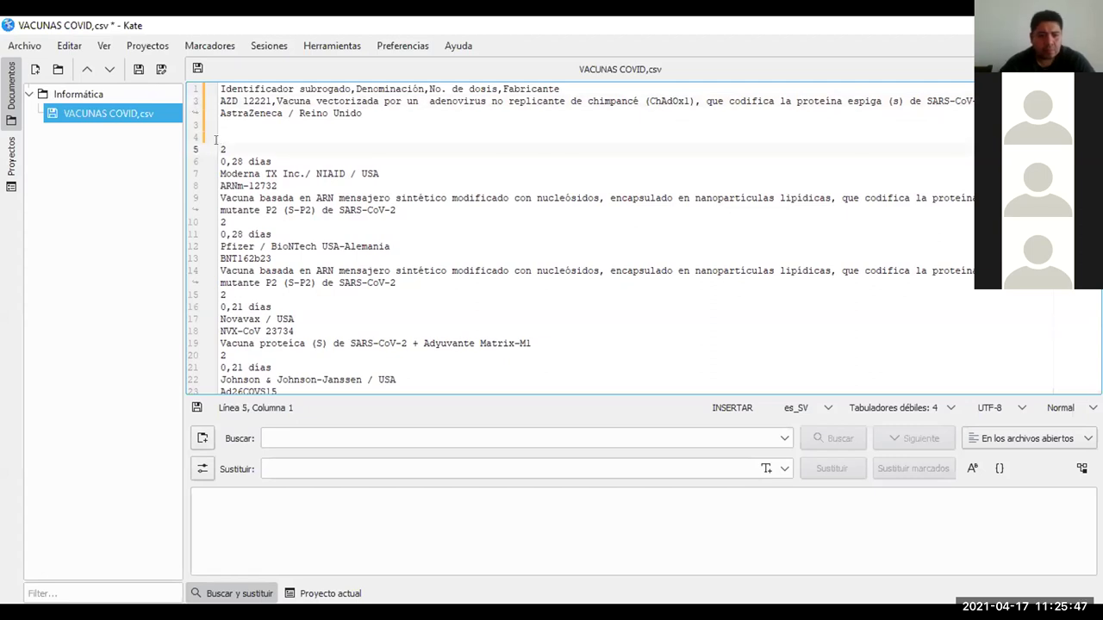
drag(215, 141, 226, 140)
click(227, 139)
key(BackSpace)
Delete the text "0,28 días" on line 6, above the Moderna entry.
drag(221, 161, 275, 160)
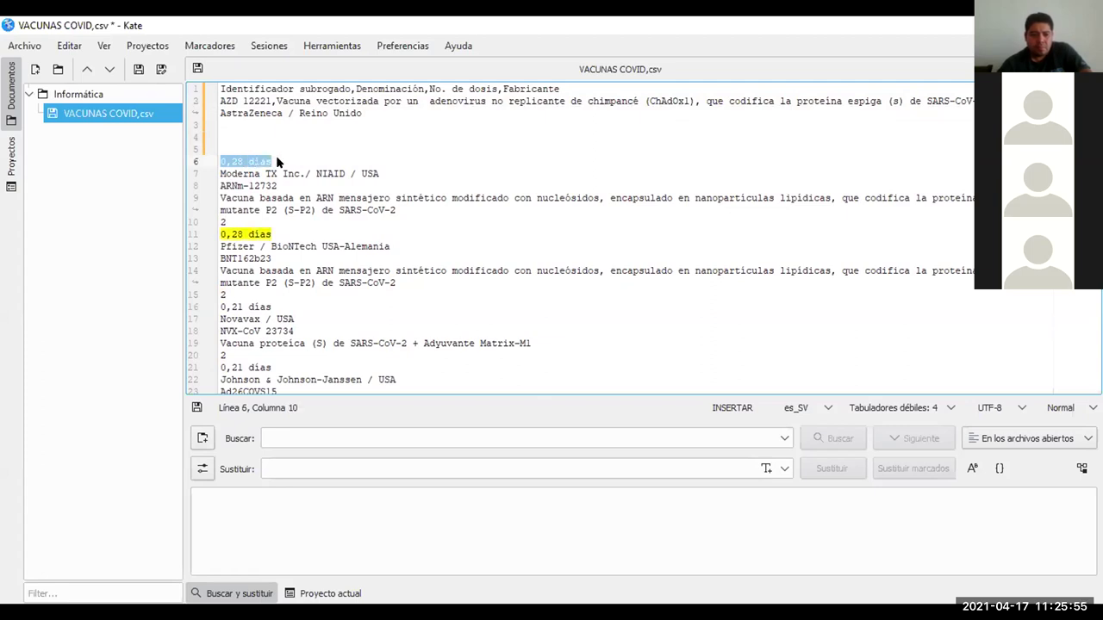
key(Right)
key(BackSpace)
key(BackSpace)
key(BackSpace)
key(BackSpace)
key(BackSpace)
key(BackSpace)
key(BackSpace)
key(BackSpace)
key(BackSpace)
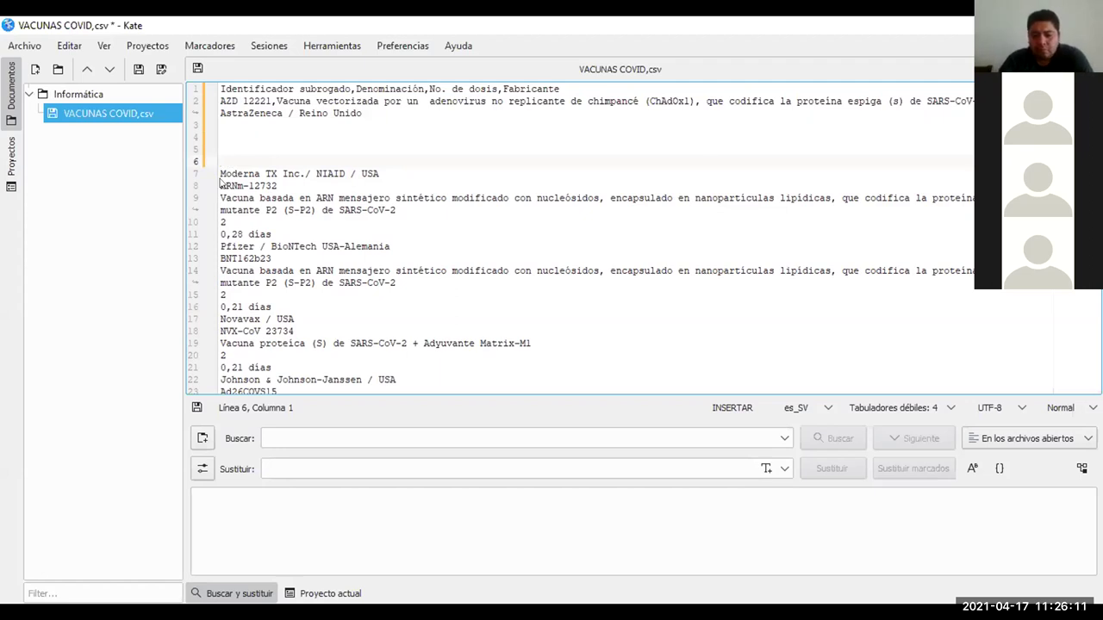
Move the identifier ARNm-12732 to the start of the Moderna TX Inc. line and add a comma after it.
drag(221, 185, 276, 185)
key(ctrl+c)
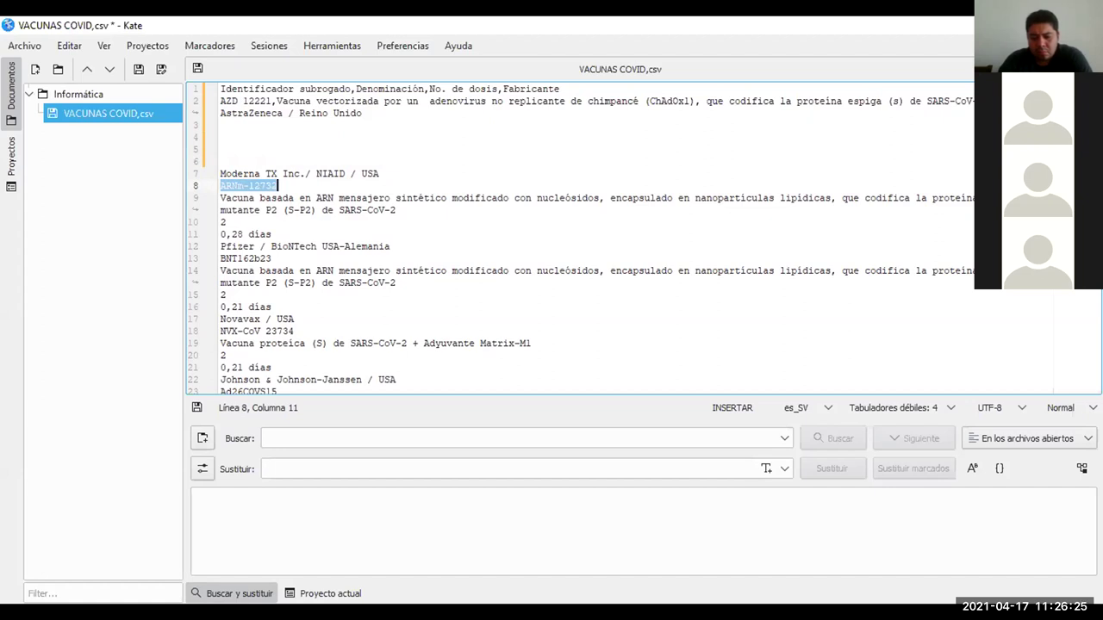
key(BackSpace)
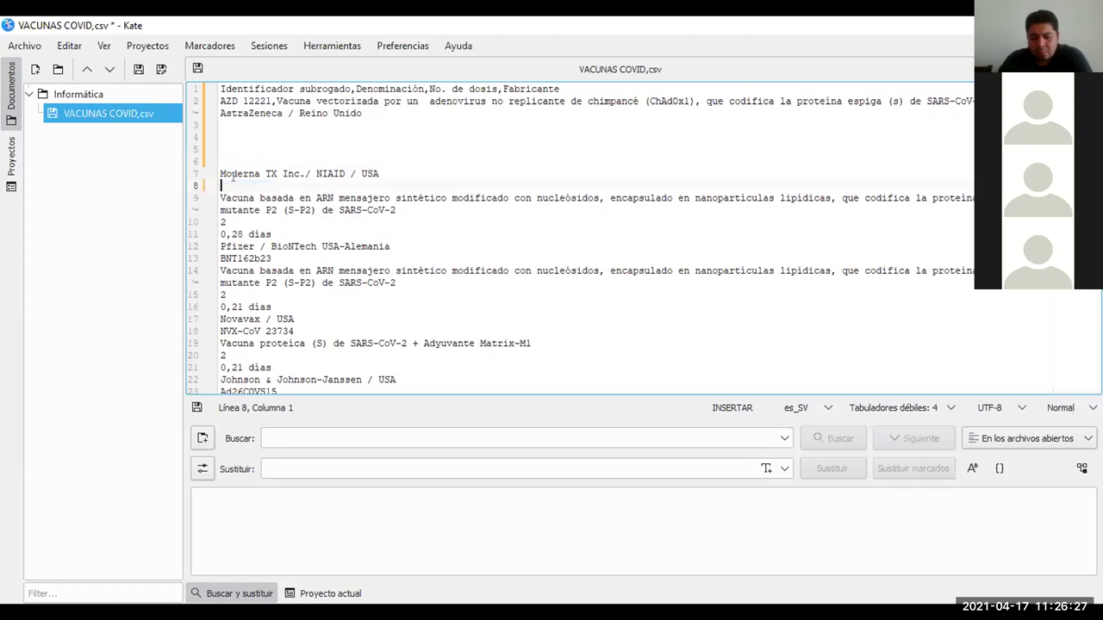
click(218, 169)
key(ctrl+v)
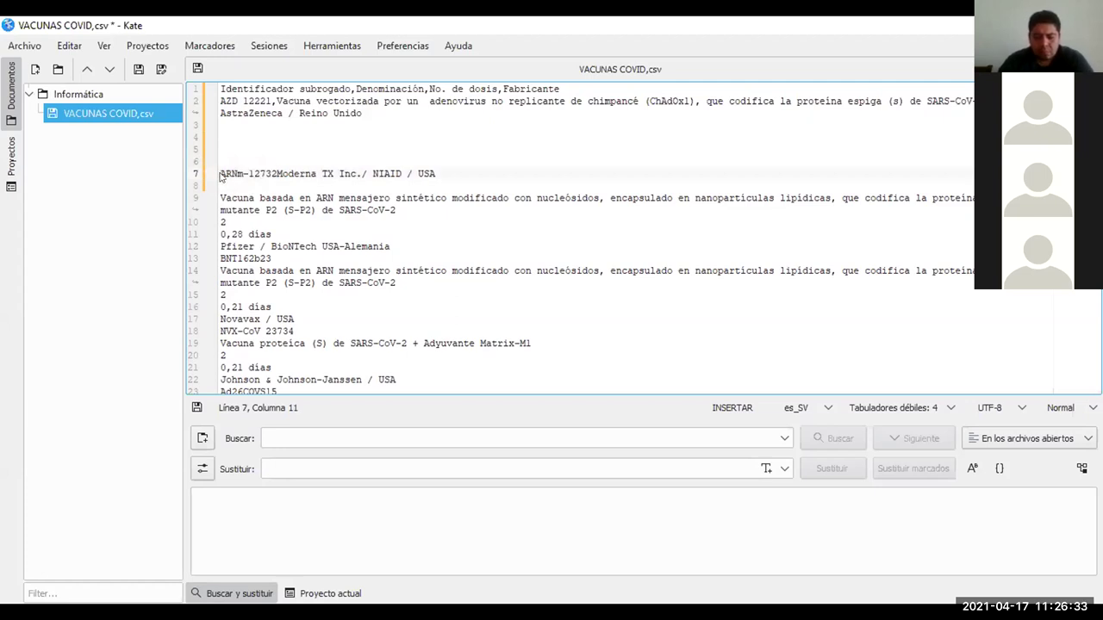
text(,)
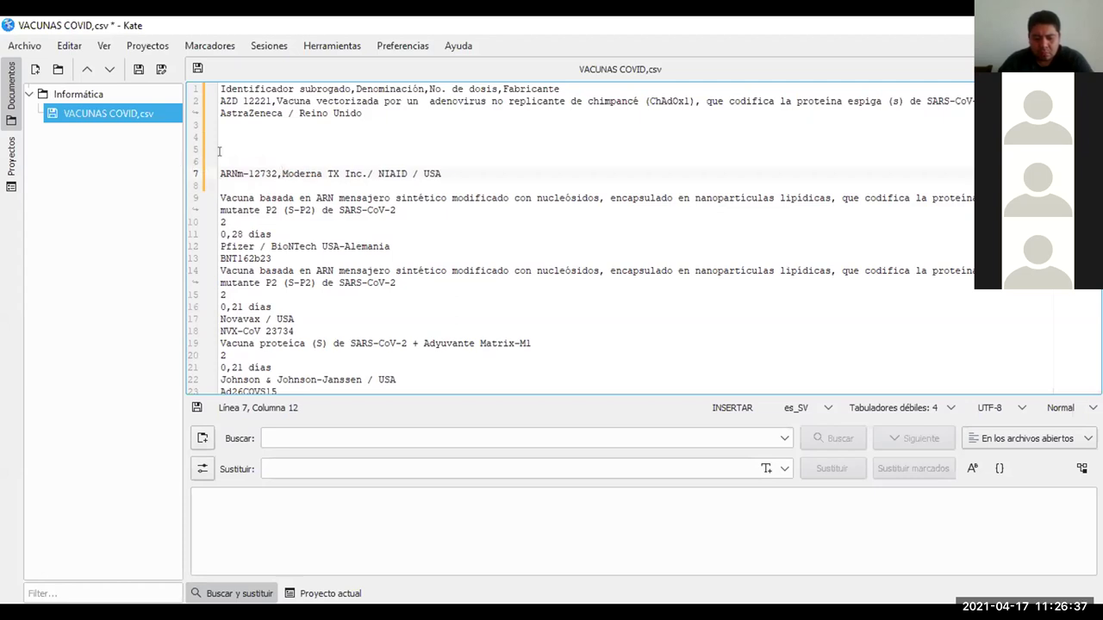
Remove the blank lines between the AstraZeneca record and the ARNm-12732 record.
key(Up)
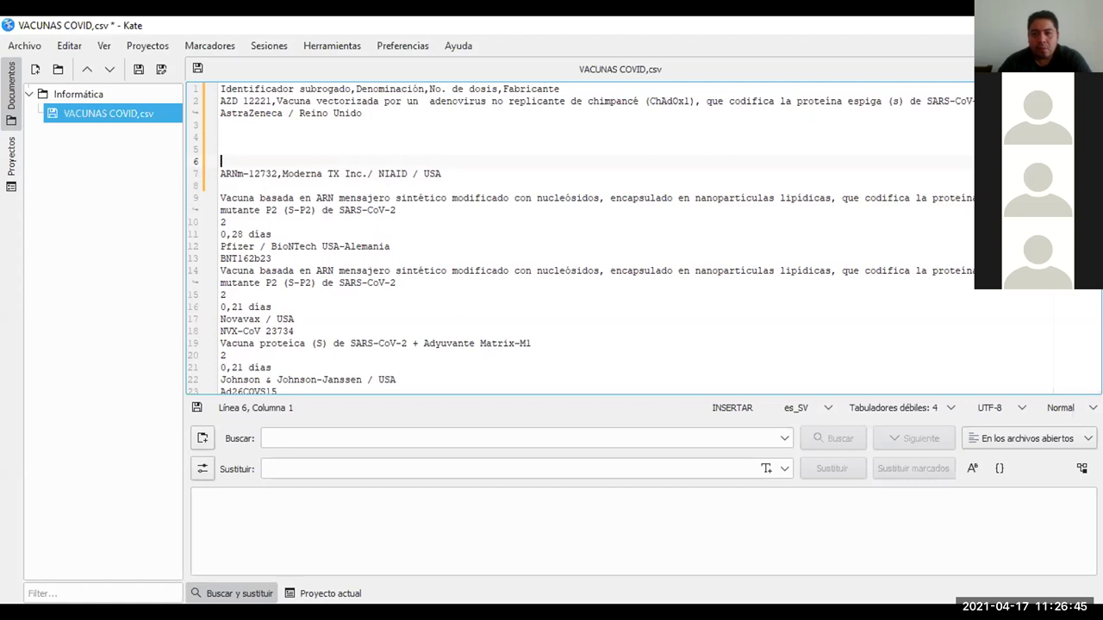
key(BackSpace)
key(BackSpace)
key(BackSpace)
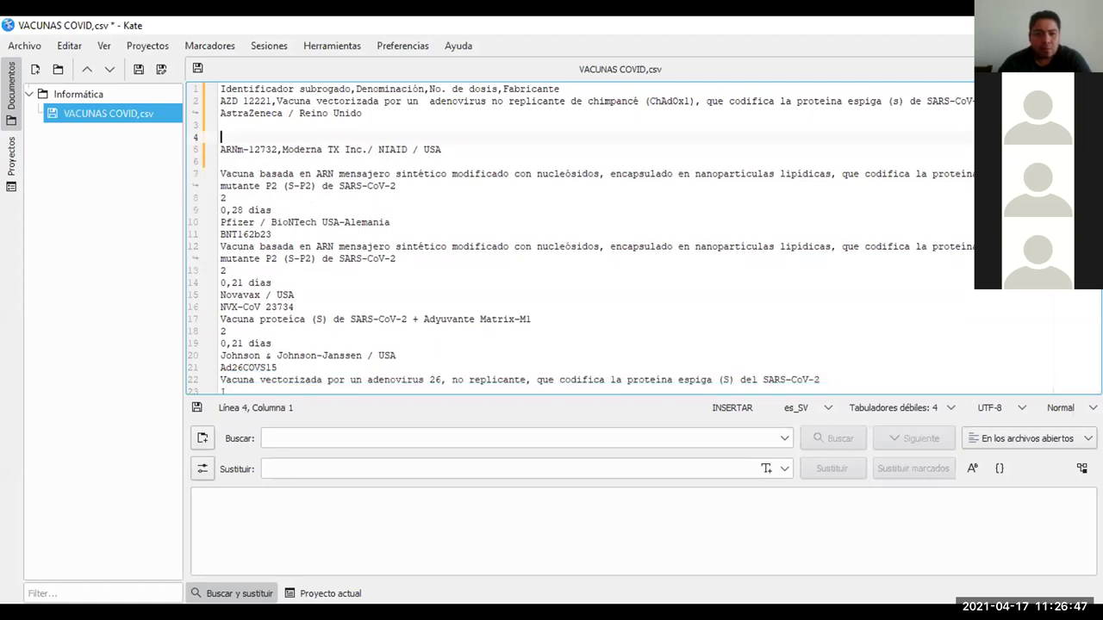
key(BackSpace)
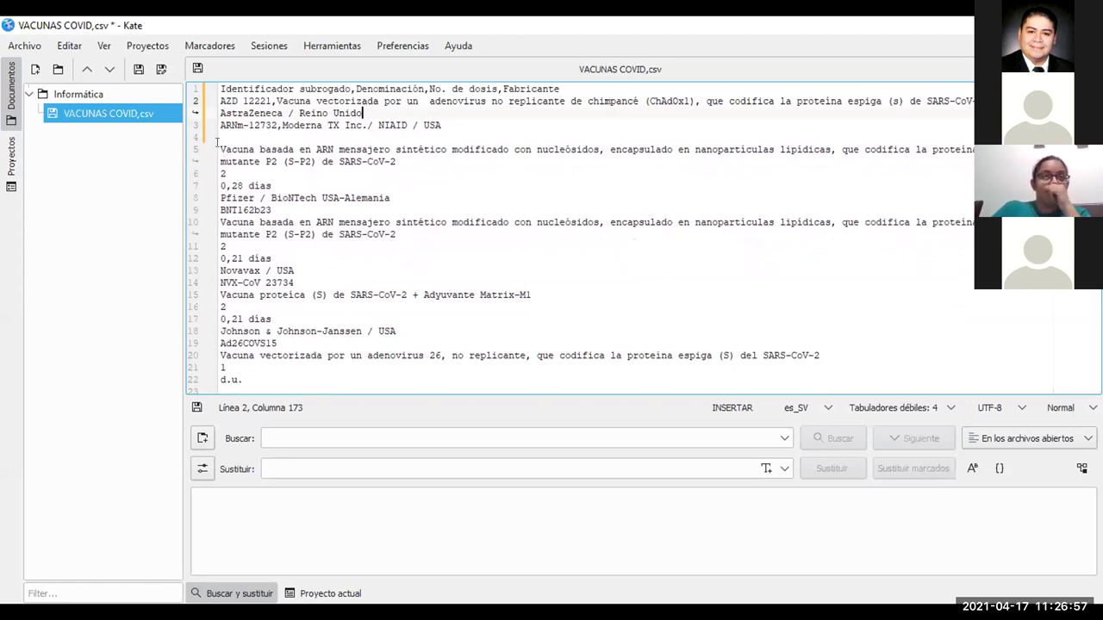
Move the messenger RNA vaccine description from line 5 into the Moderna record, directly after "ARNm-12732,".
double_click(228, 149)
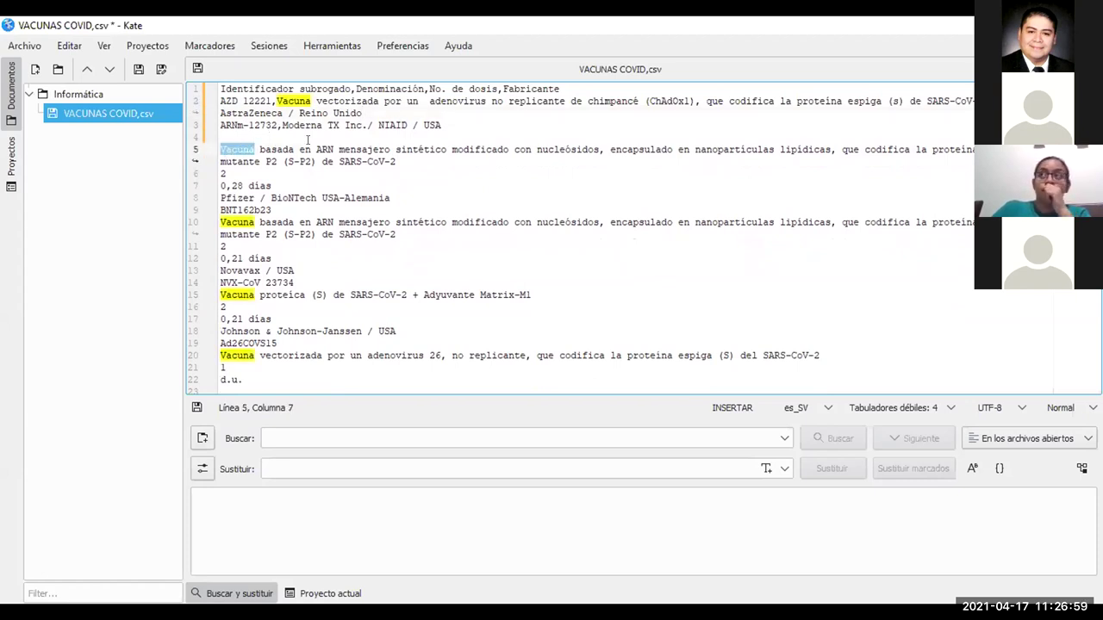
shift+click(335, 149)
drag(857, 142, 962, 149)
key(shift+Right)
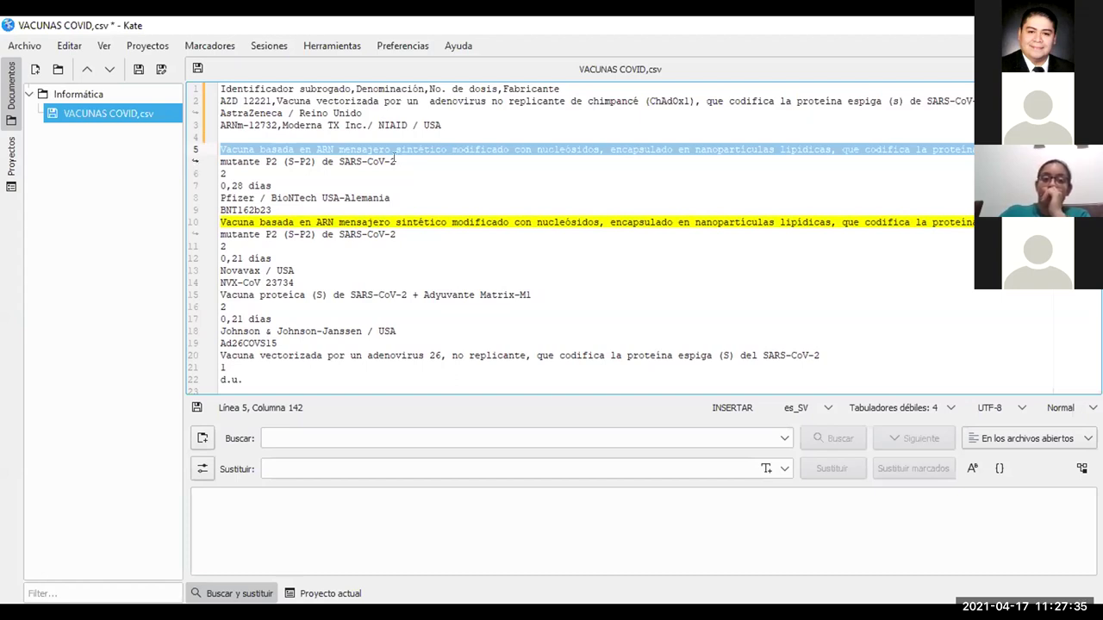
click(395, 161)
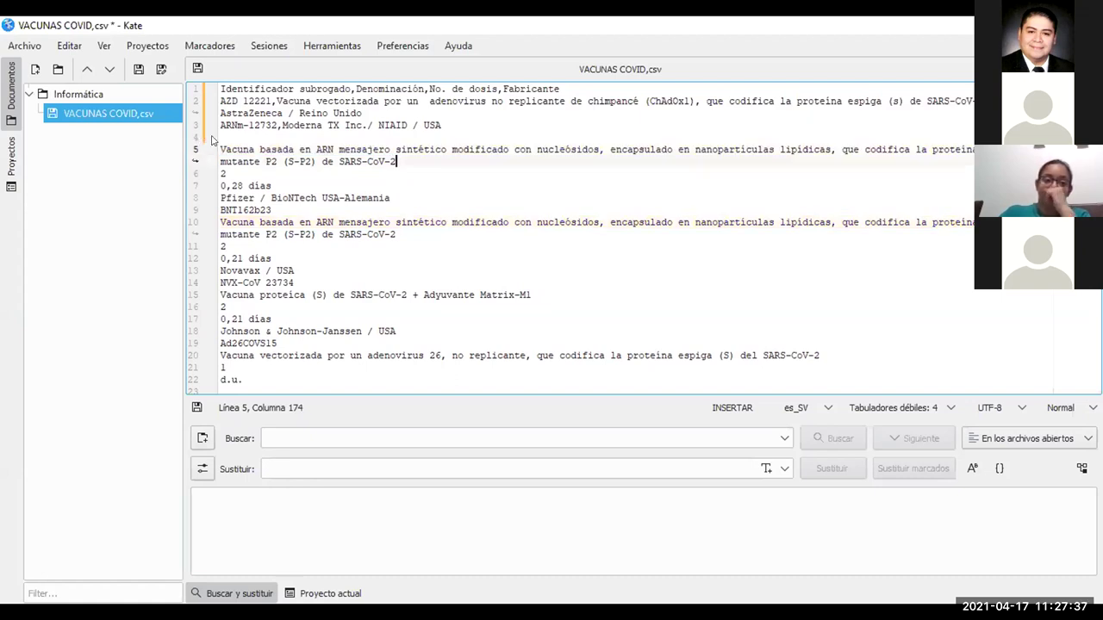
drag(220, 149, 396, 161)
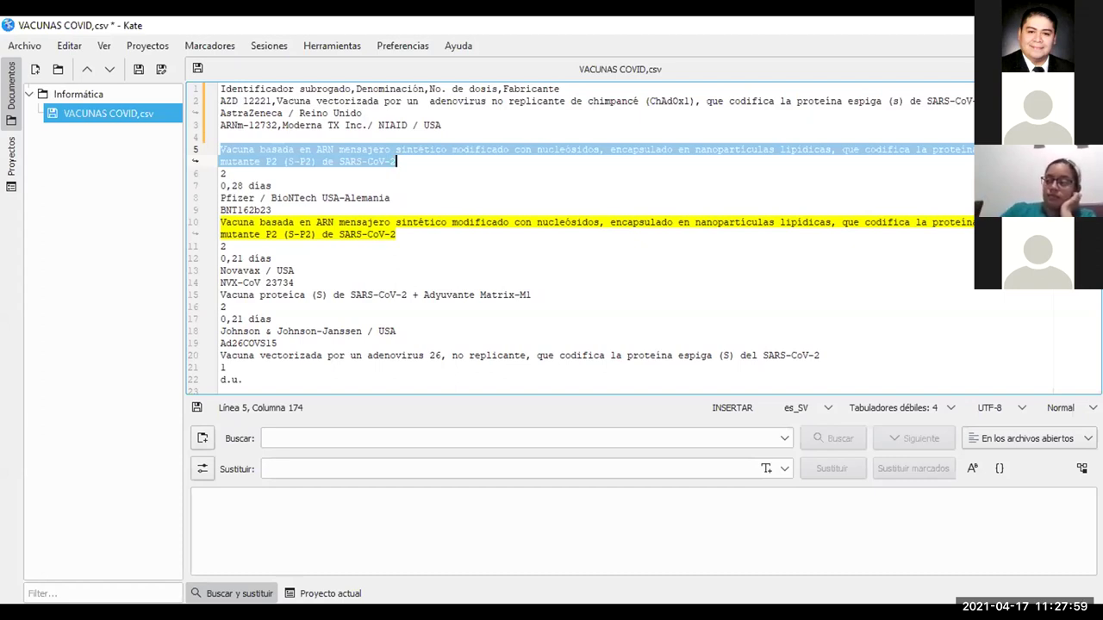
key(ctrl+s)
key(ctrl+s)
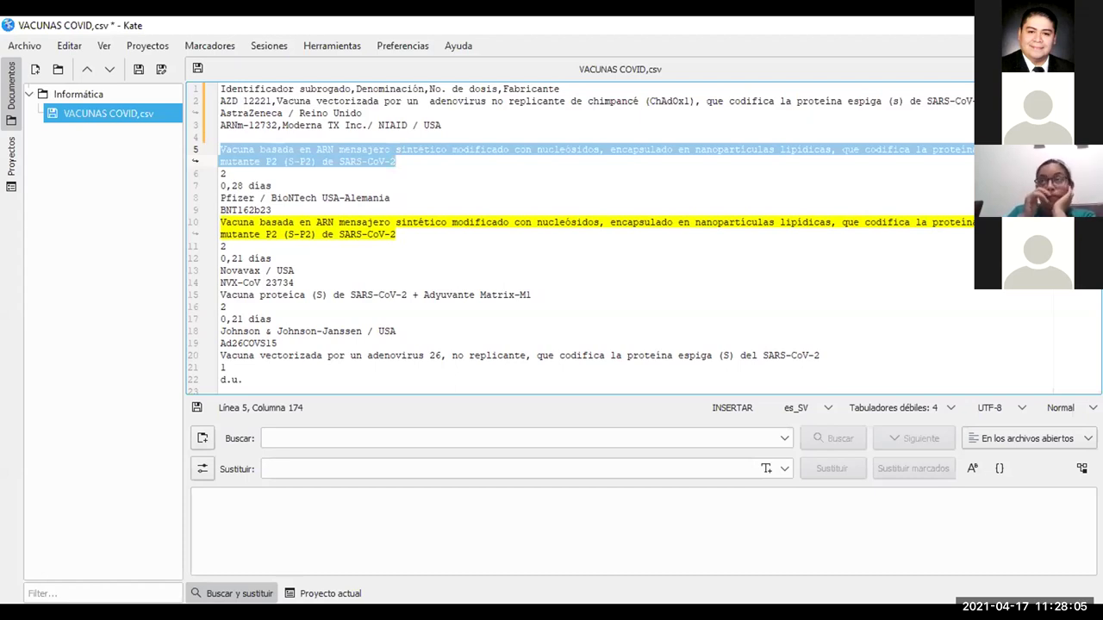
key(BackSpace)
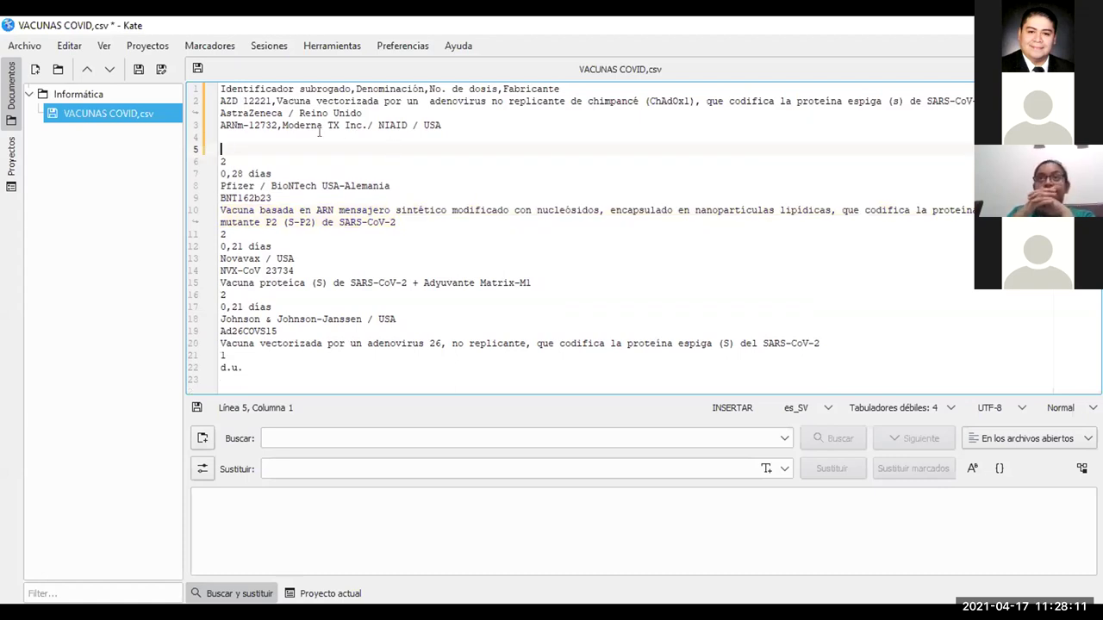
click(280, 125)
right_click(281, 127)
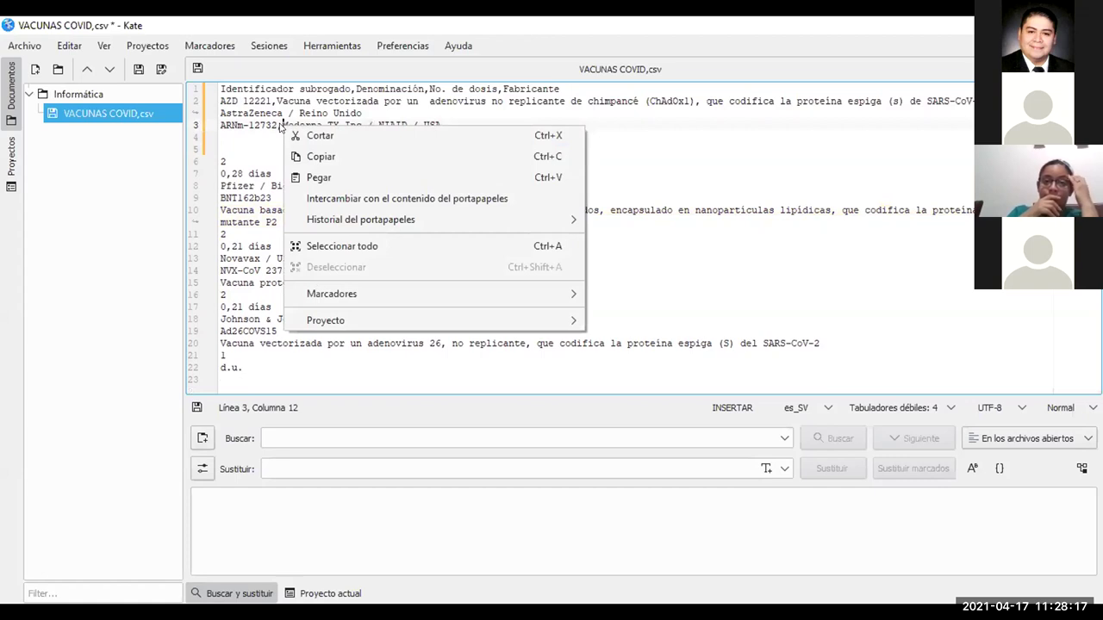
click(318, 175)
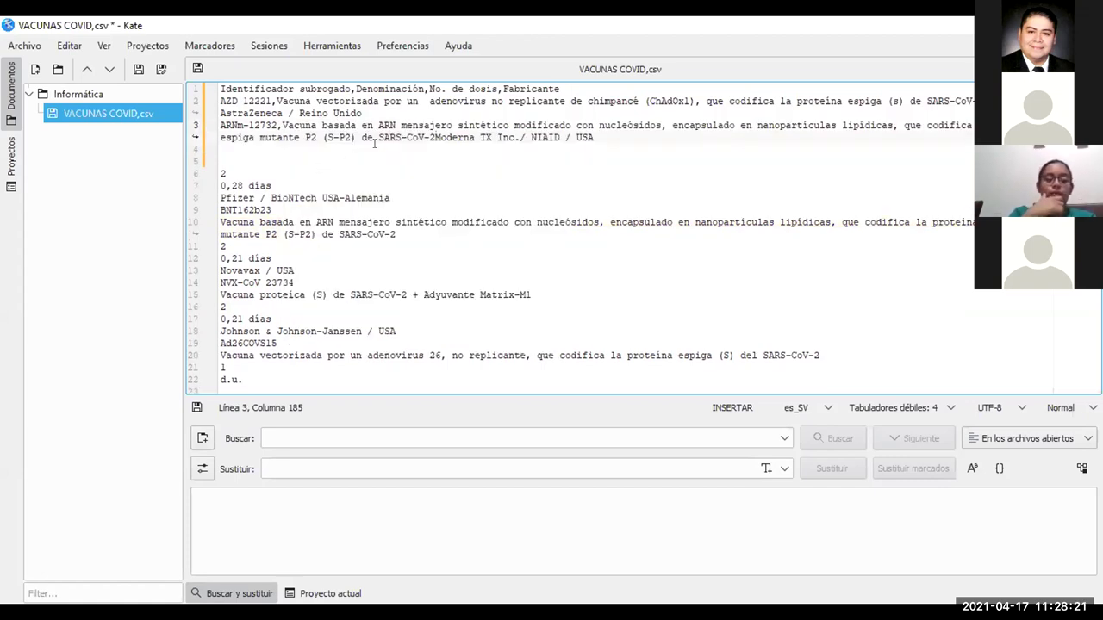
Insert the dose count 2, set off by commas, between the description and the manufacturer in the Moderna record.
text(,)
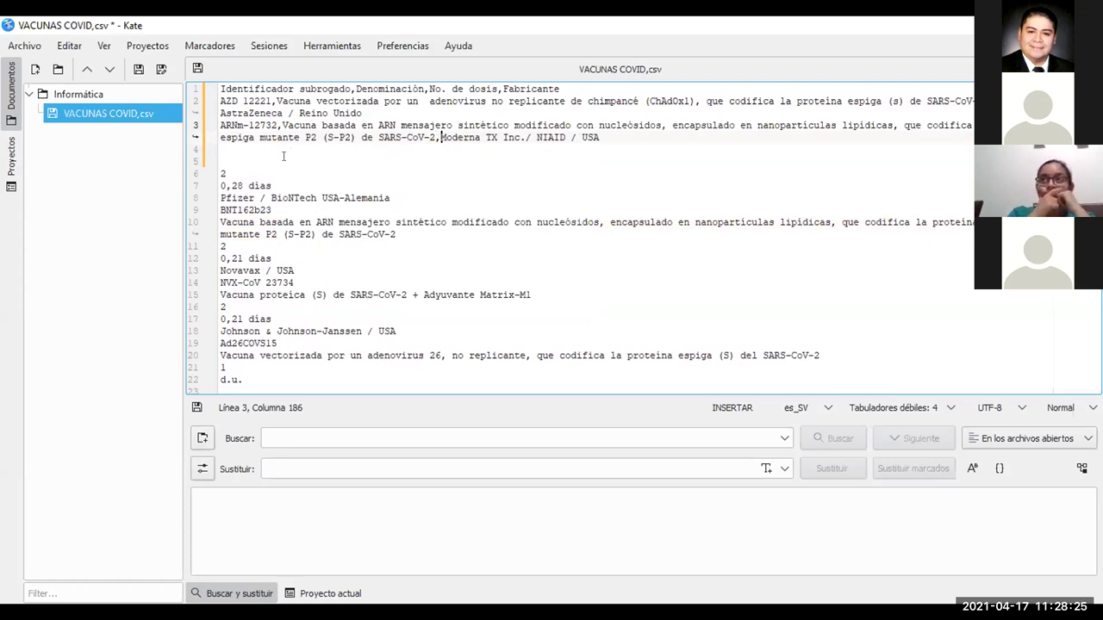
text(2)
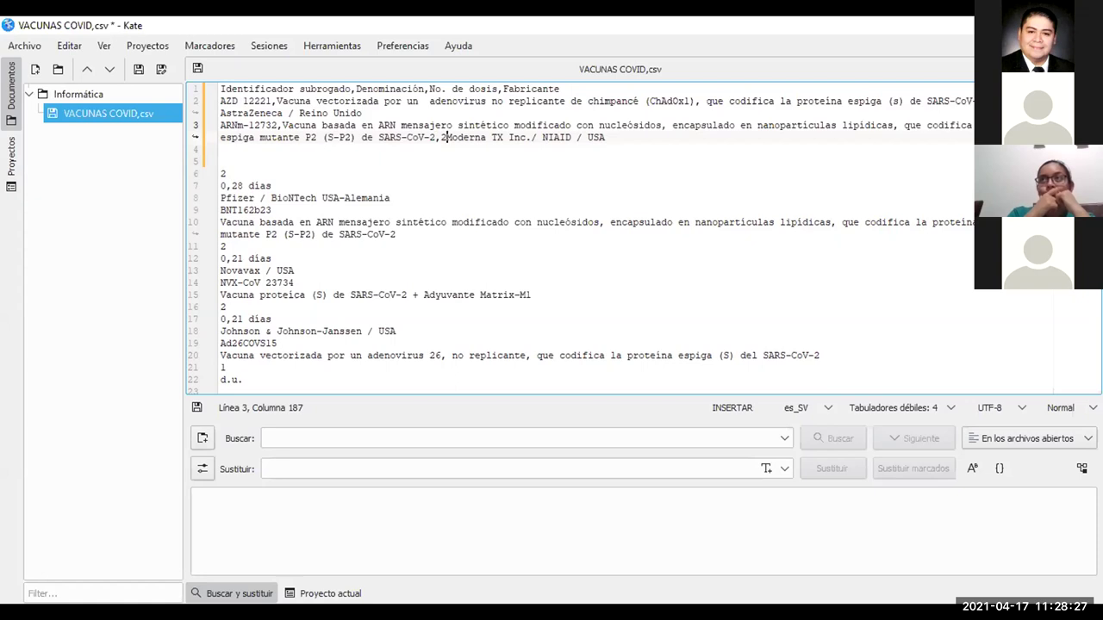
text(,)
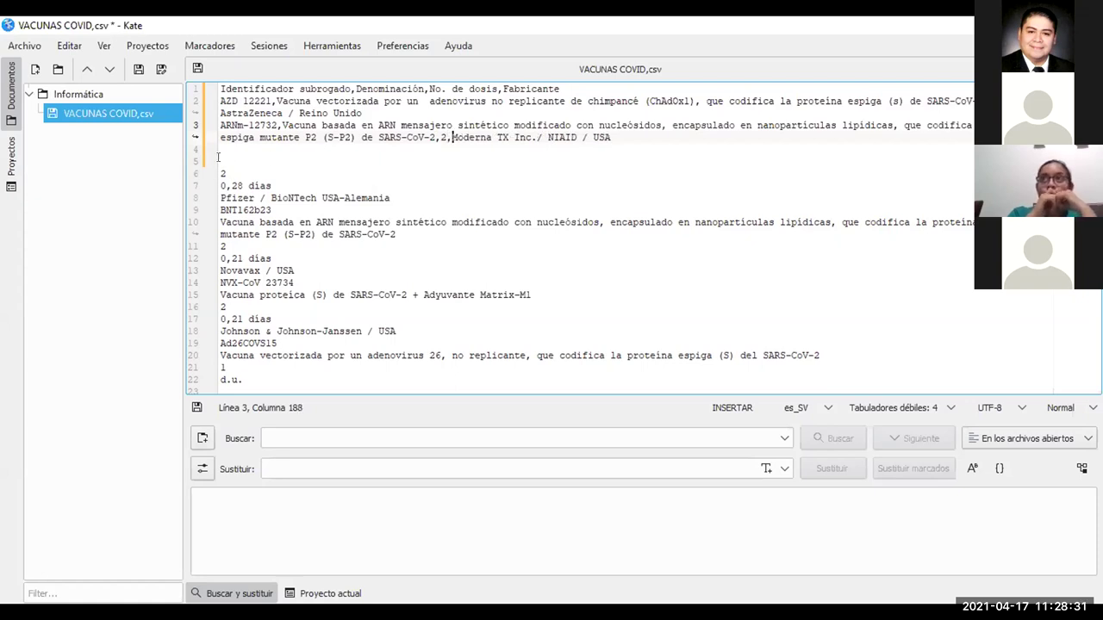
Open VACUNAS COVID.csv from the Informática folder alongside the current document, correcting the comma in the file name to a period.
key(ctrl+s)
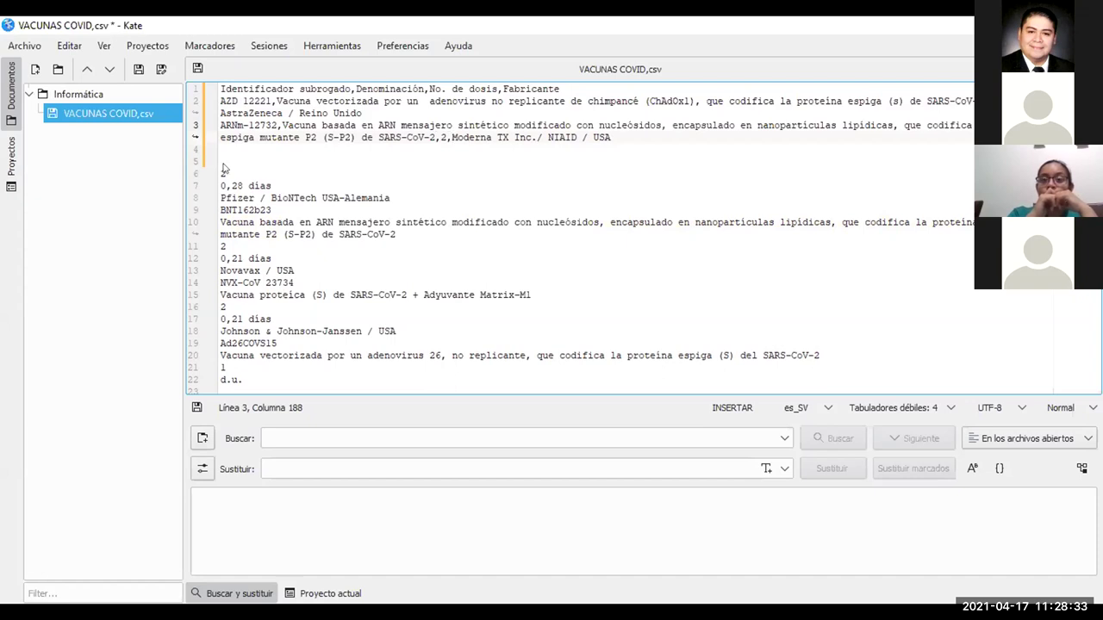
click(58, 71)
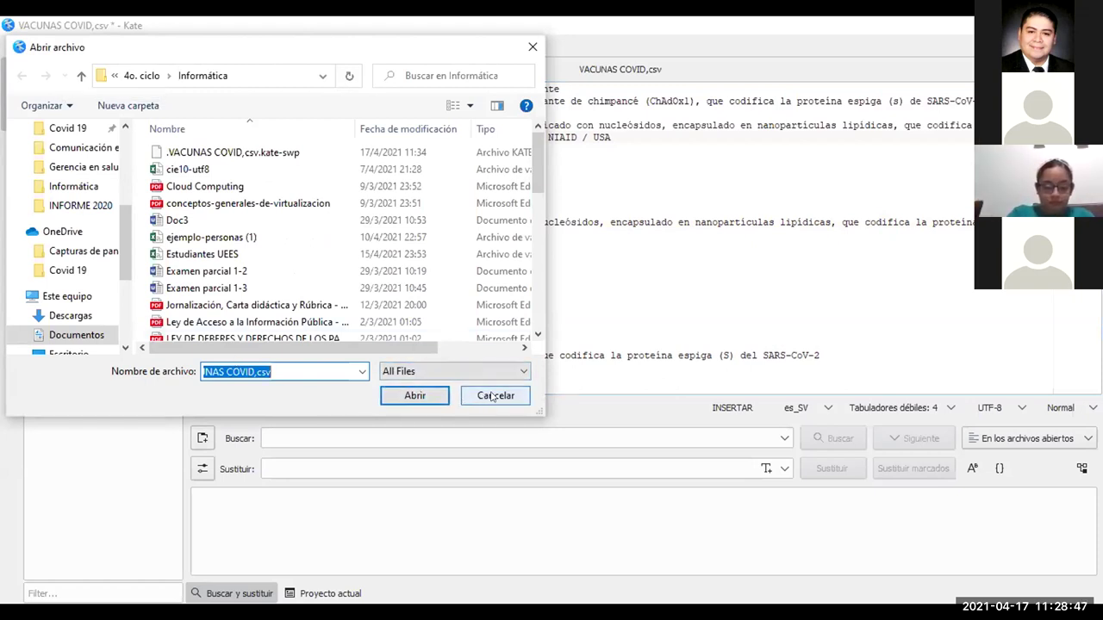
click(253, 371)
key(Delete)
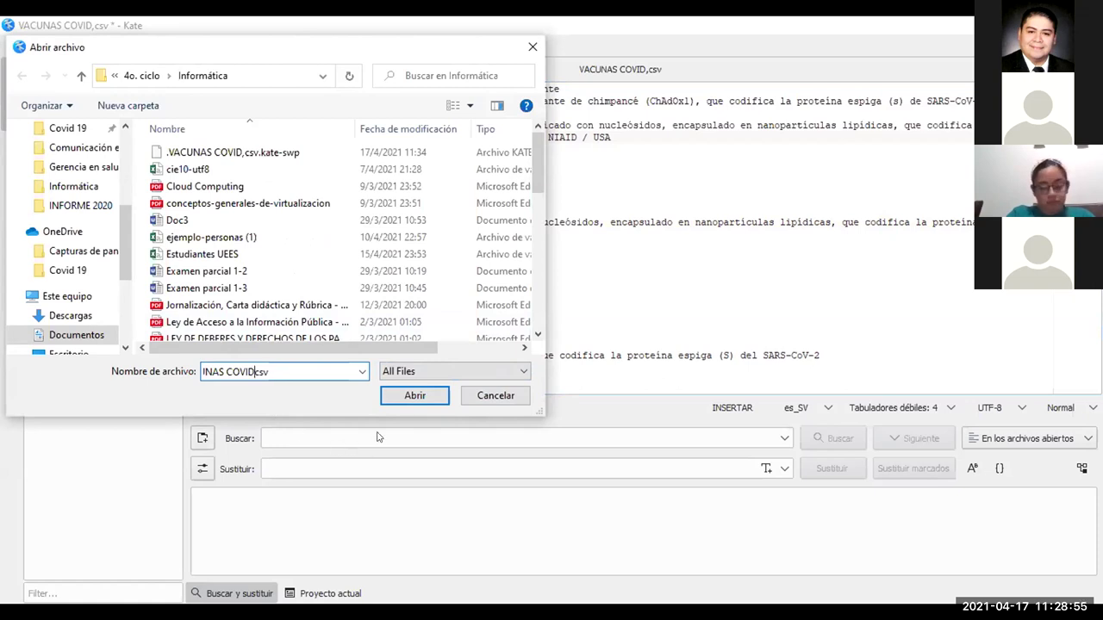
text(.)
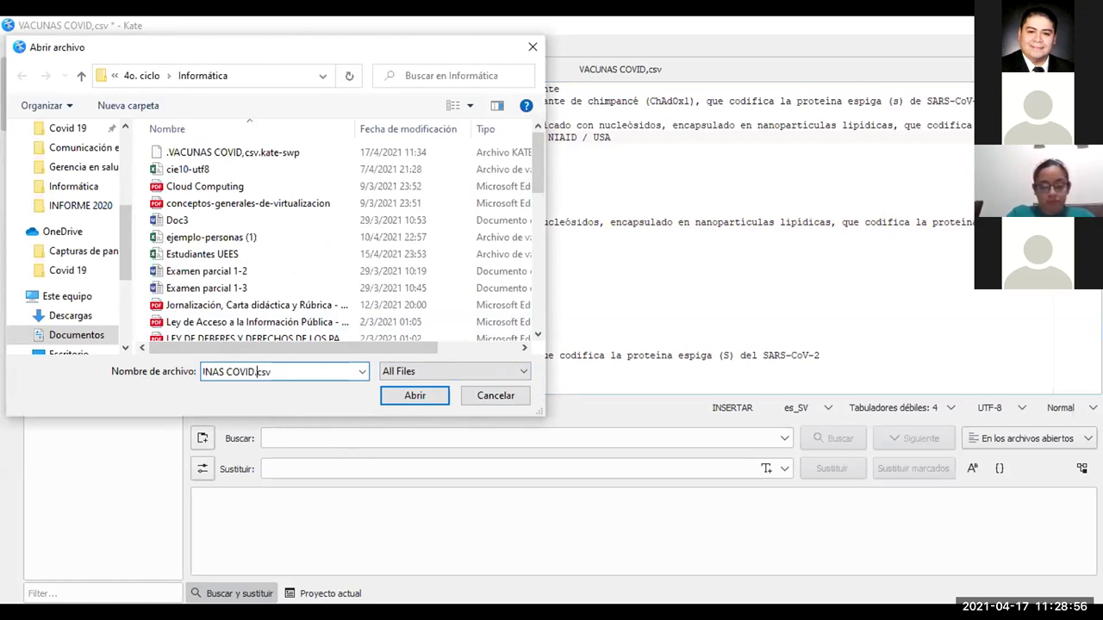
click(416, 395)
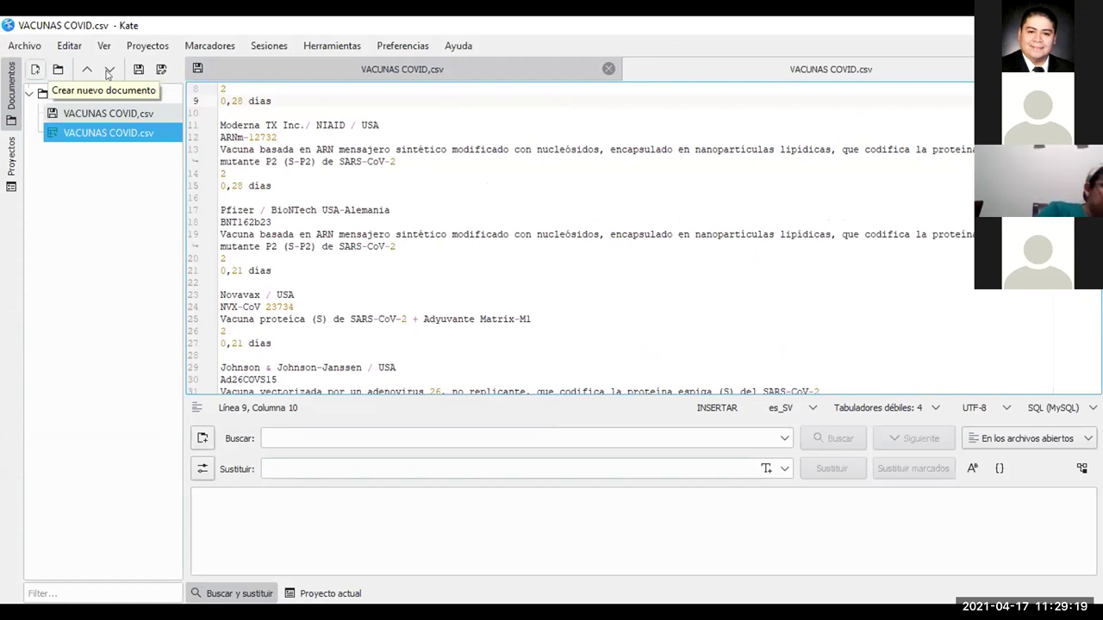
Return to VACUNAS COVID,csv and quit the text editor, discarding the unsaved changes.
click(147, 115)
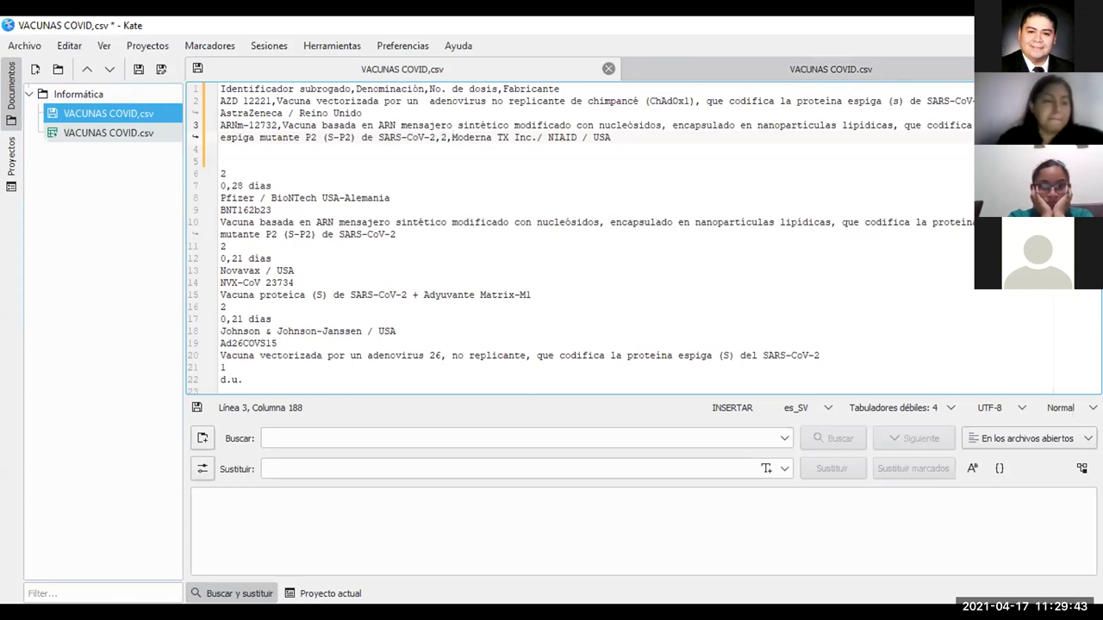
key(ctrl+q)
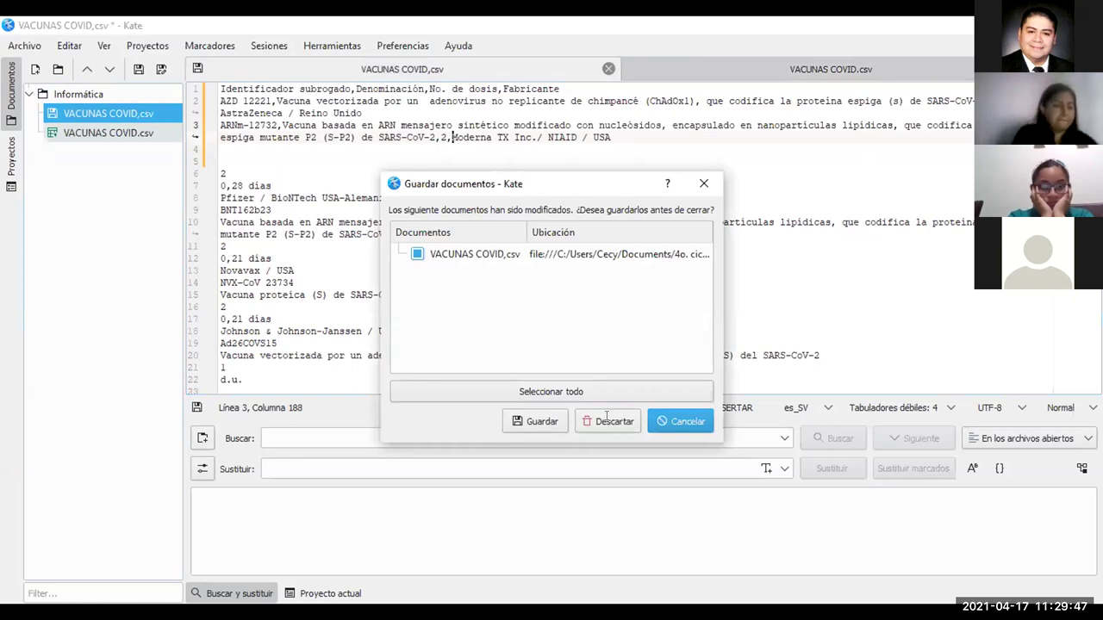
click(610, 423)
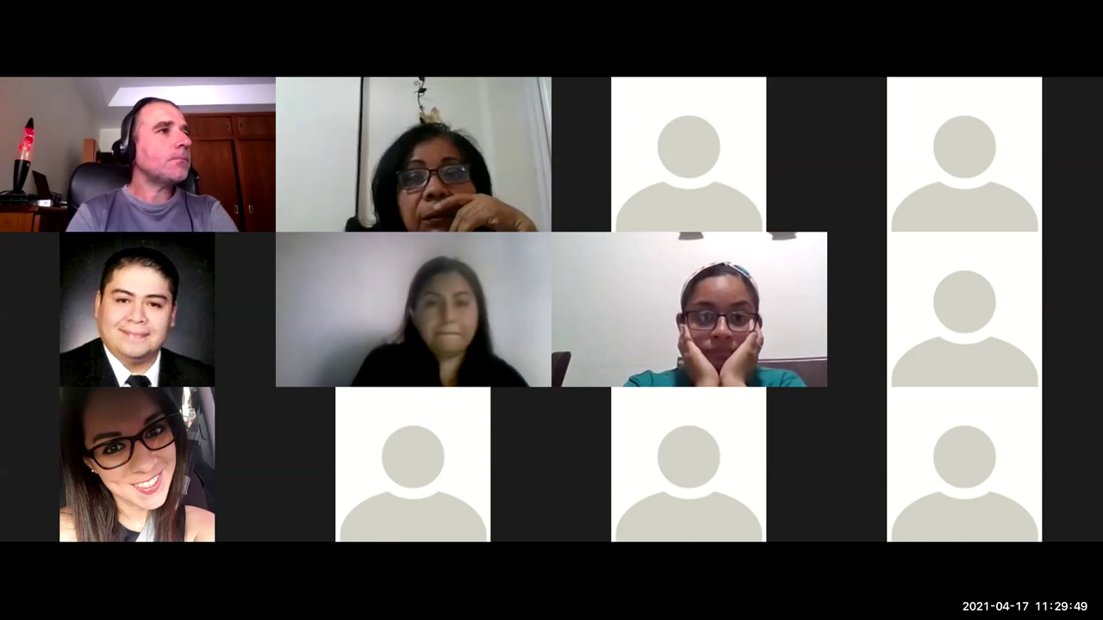
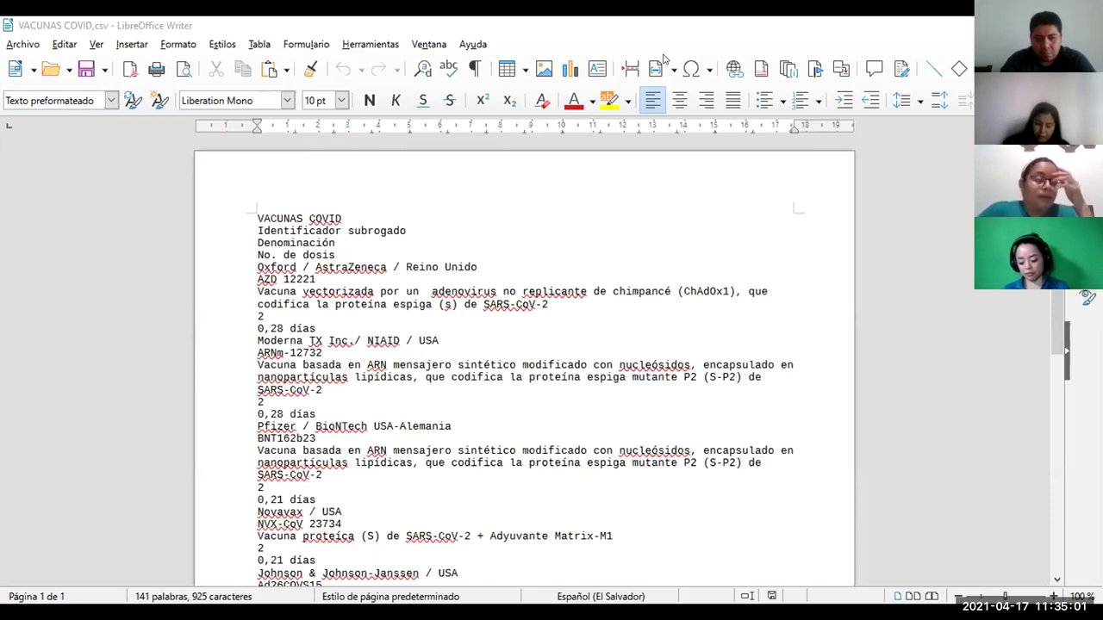
Switch to the blank untitled spreadsheet in LibreOffice Calc.
key(alt+Tab)
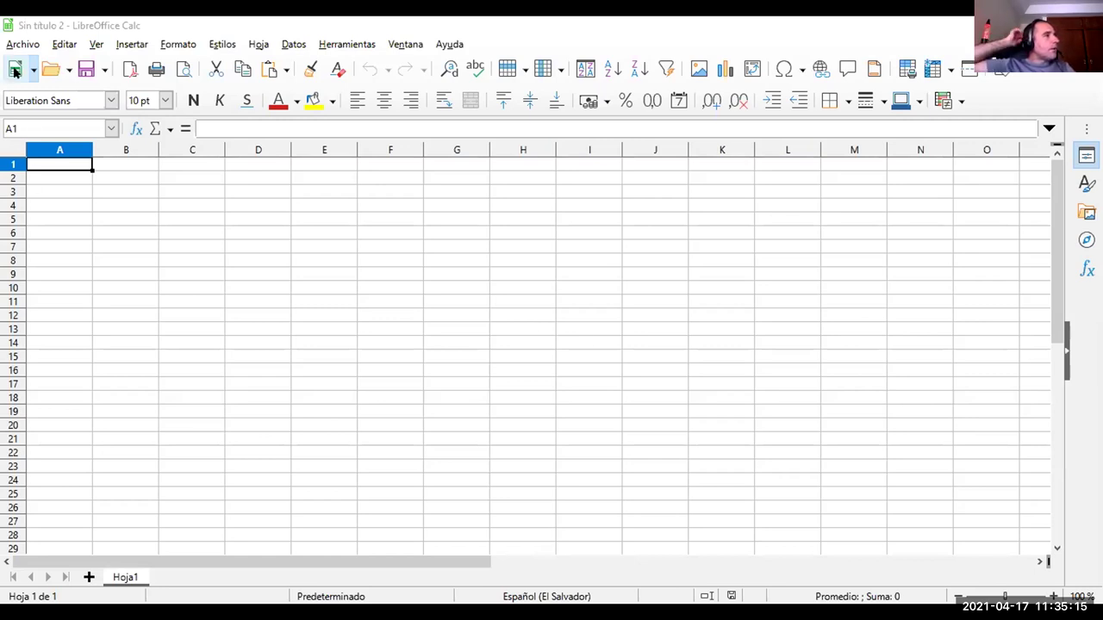
scroll(200, 248, down, 1)
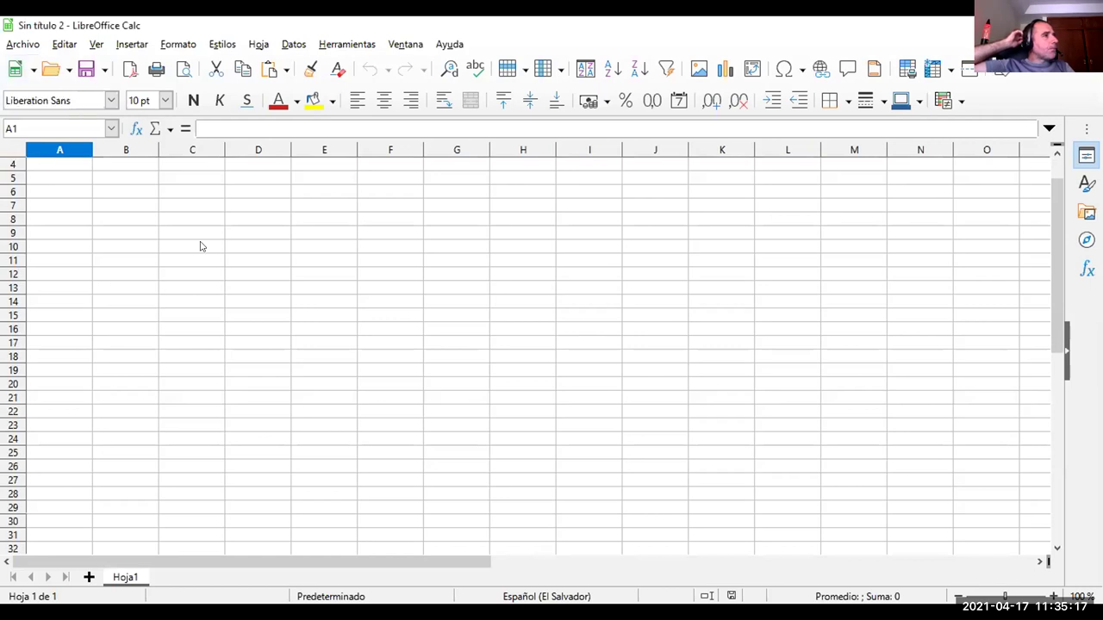
click(22, 48)
click(22, 47)
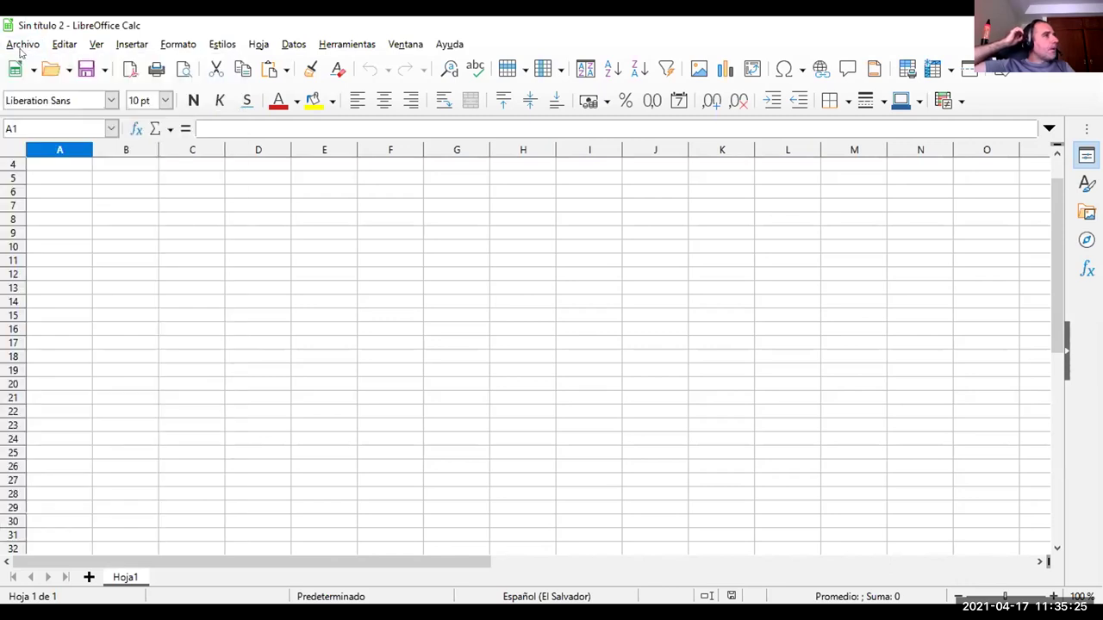
key(ctrl+o)
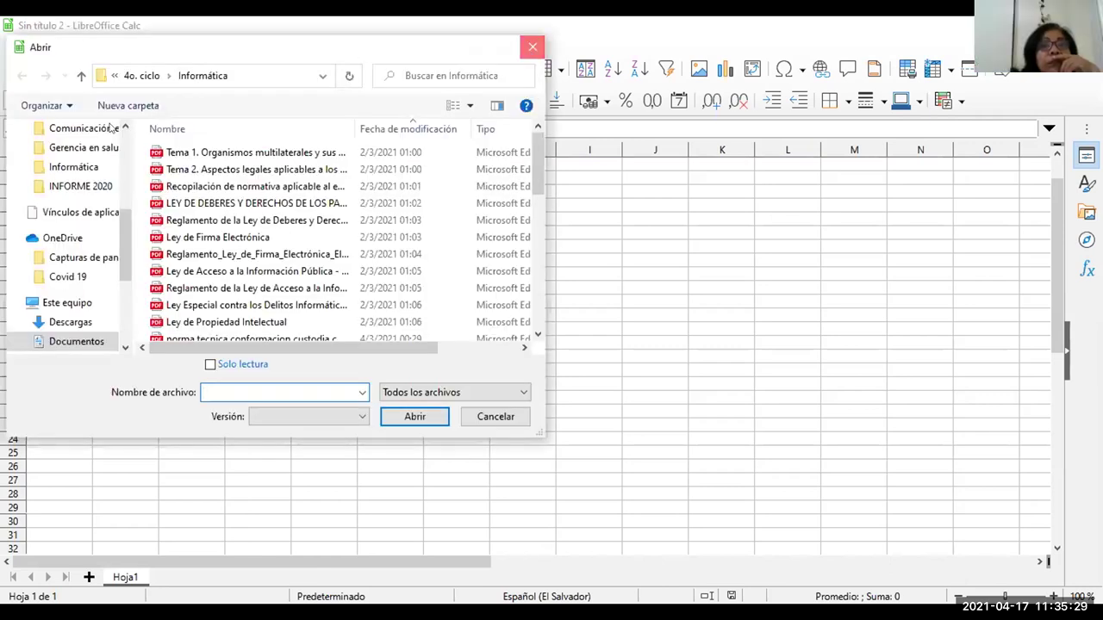
key(Escape)
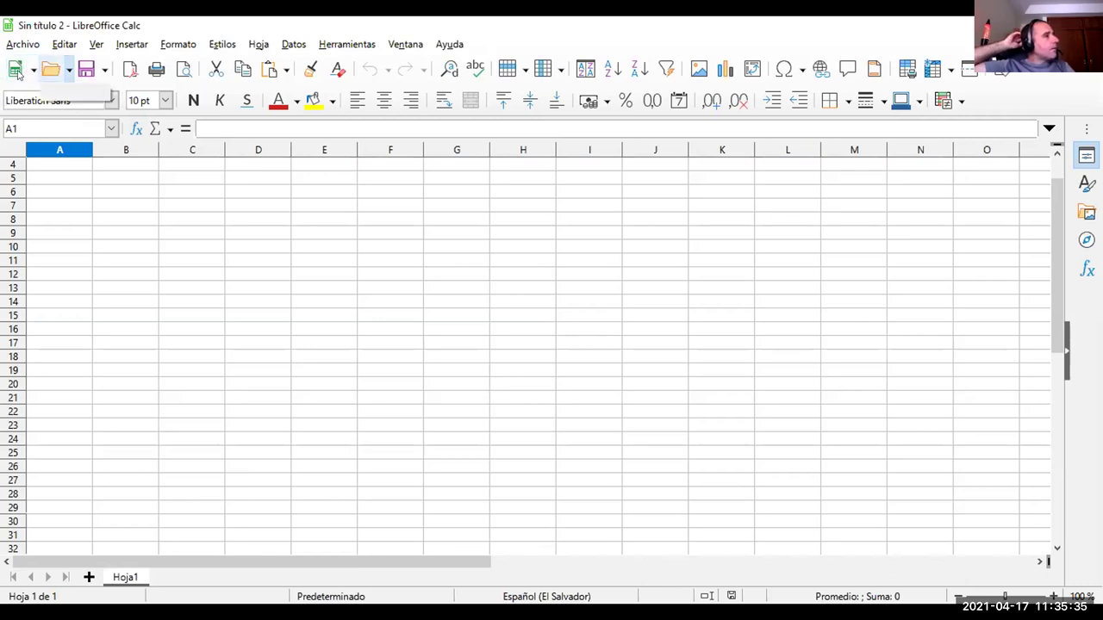
click(15, 74)
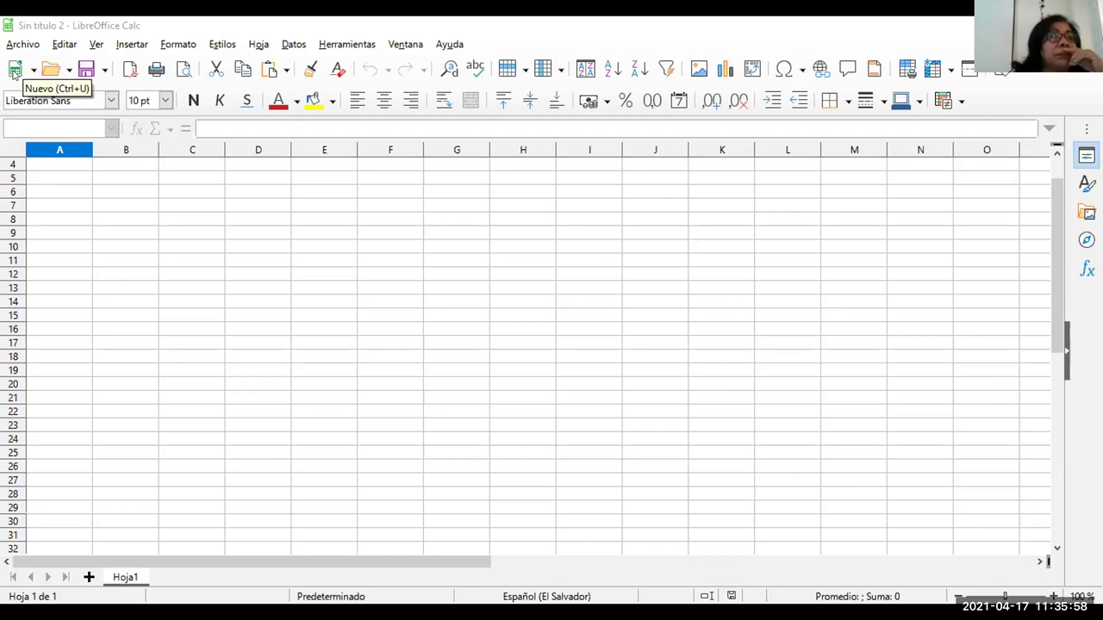
click(14, 74)
key(Up)
key(Up)
key(Down)
key(Down)
key(Down)
key(Down)
key(Down)
key(Down)
key(Down)
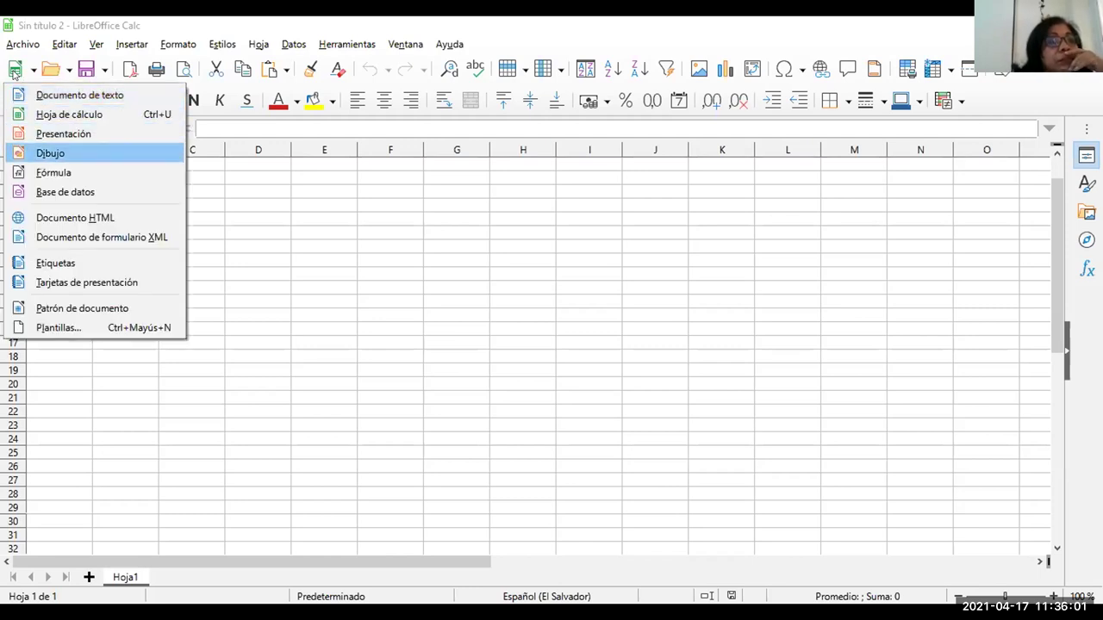
key(Up)
key(Up)
key(Up)
key(Up)
key(Up)
key(Up)
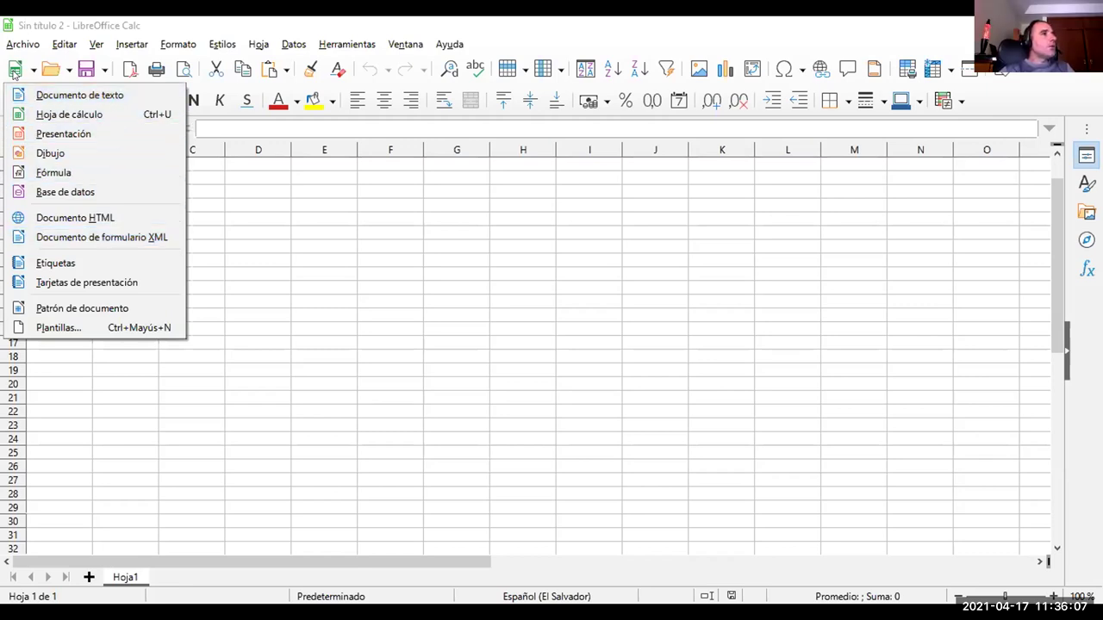
key(Escape)
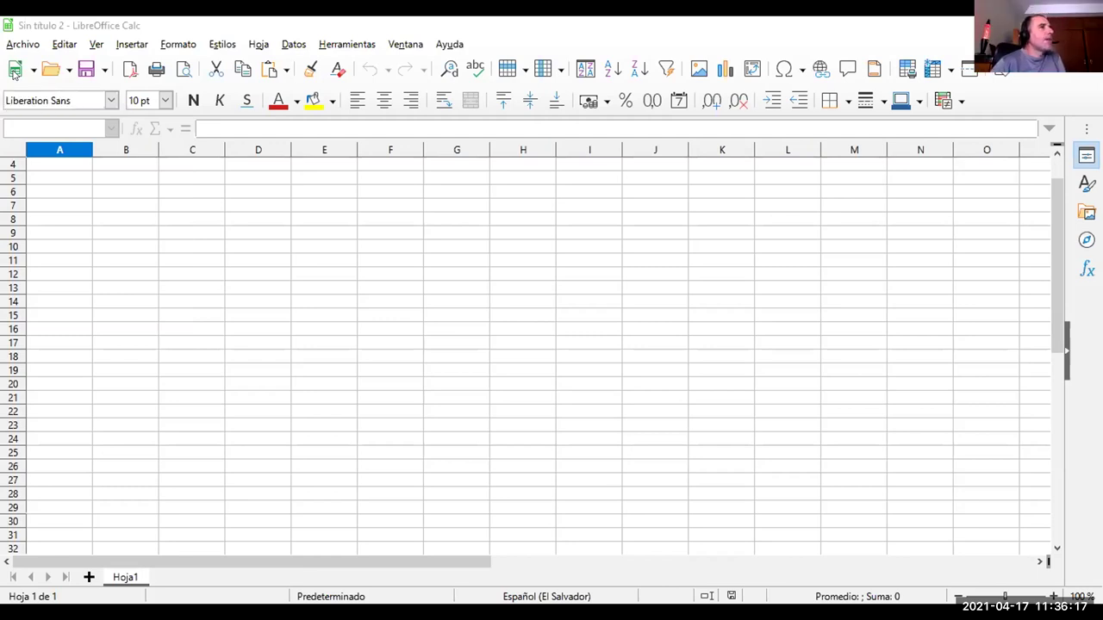
key(alt+a)
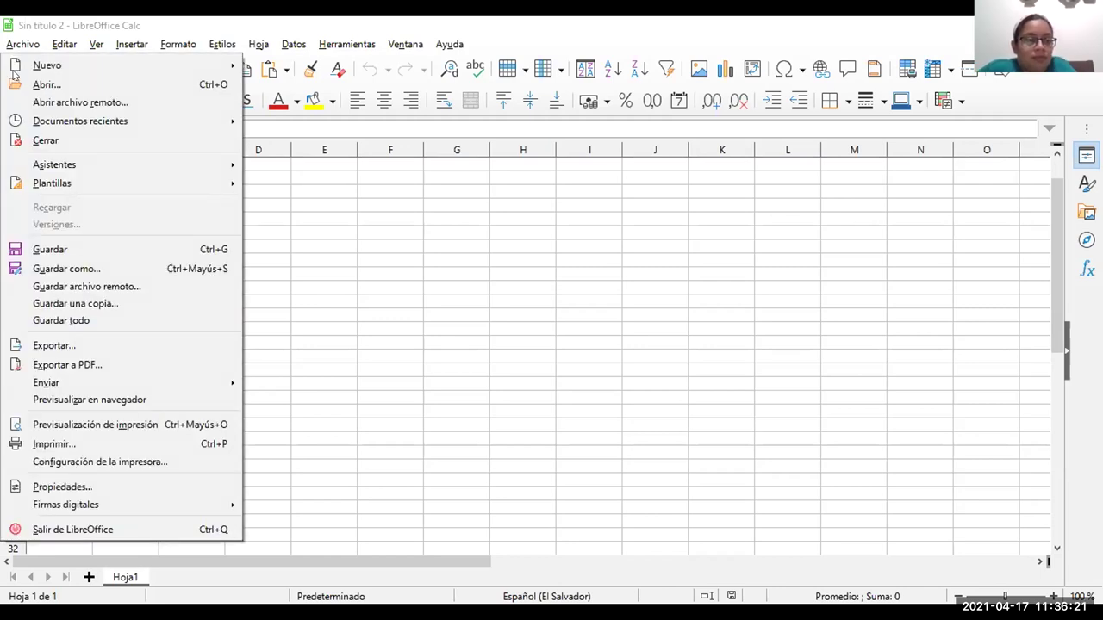
key(ctrl+n)
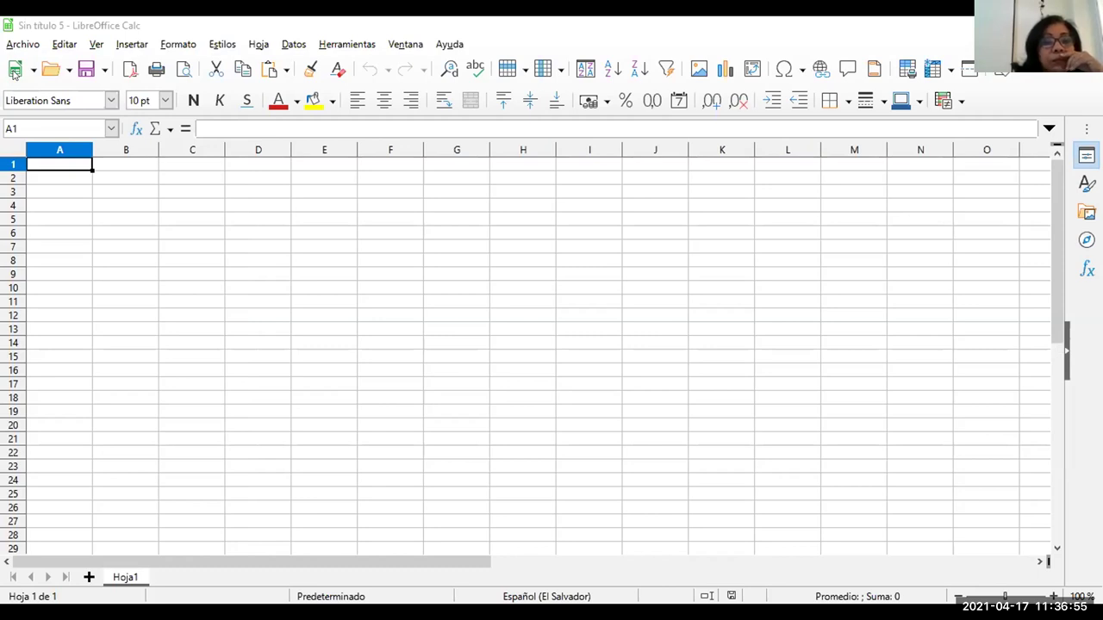
key(ctrl+w)
key(ctrl+w)
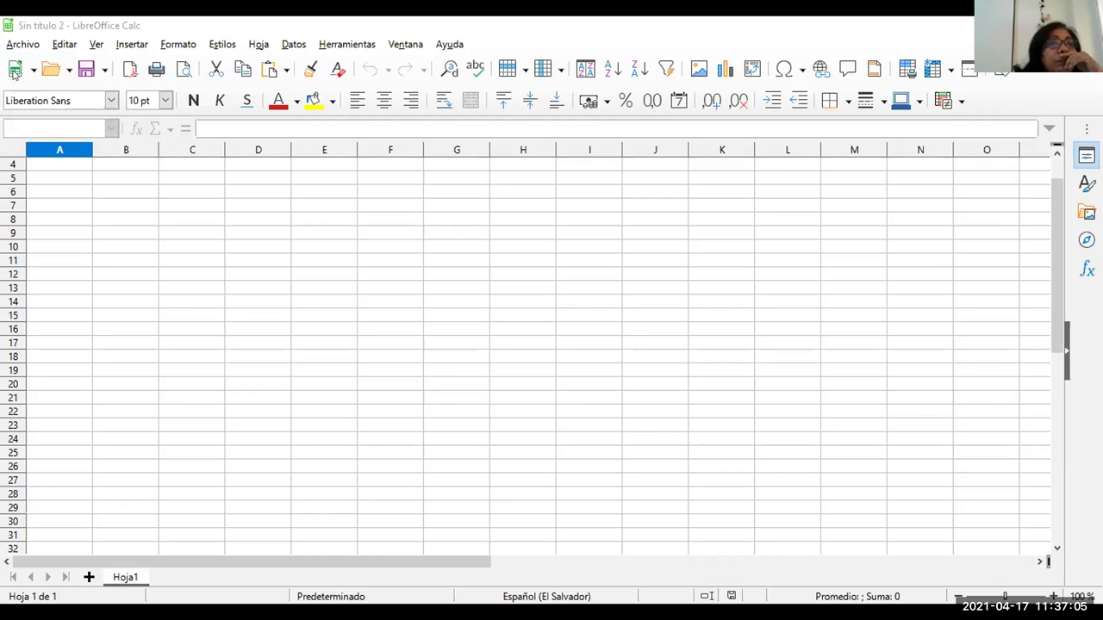
key(alt+a)
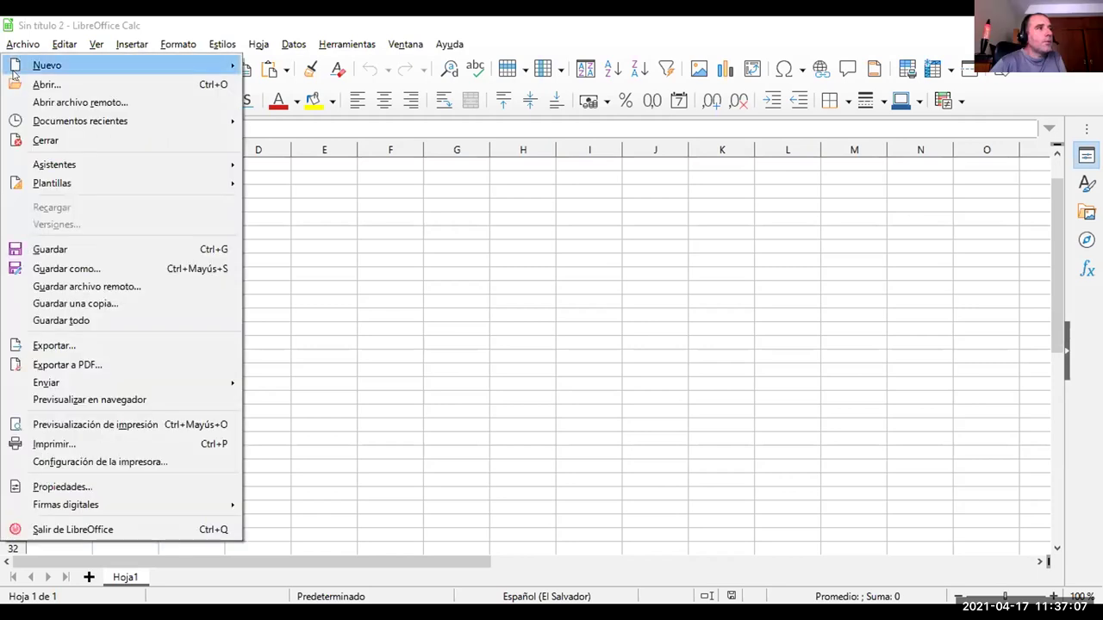
click(14, 74)
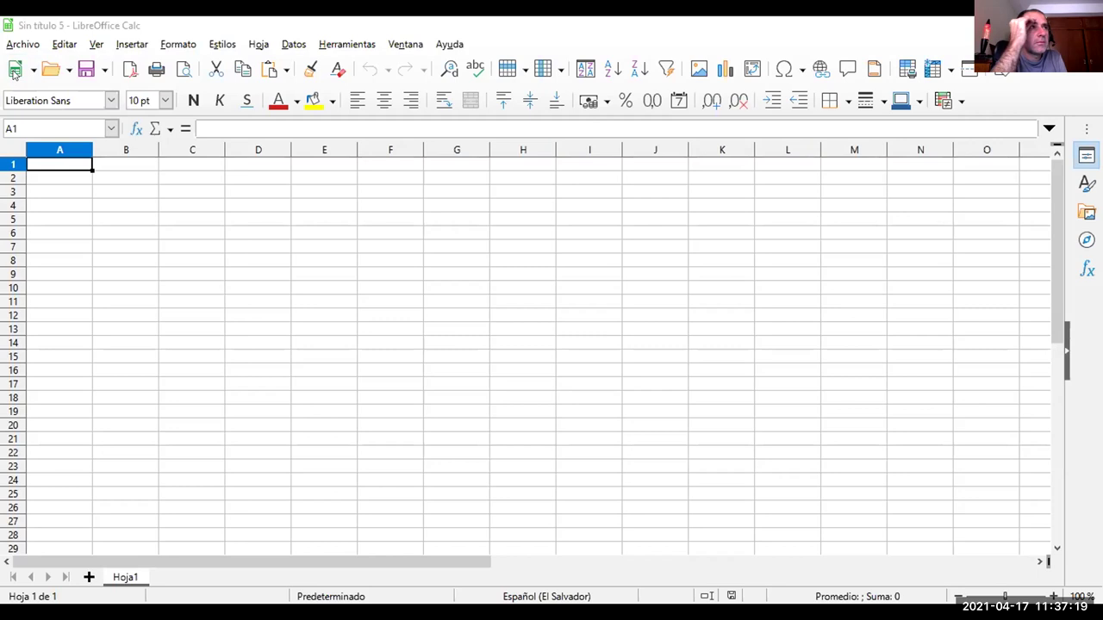
key(ctrl+w)
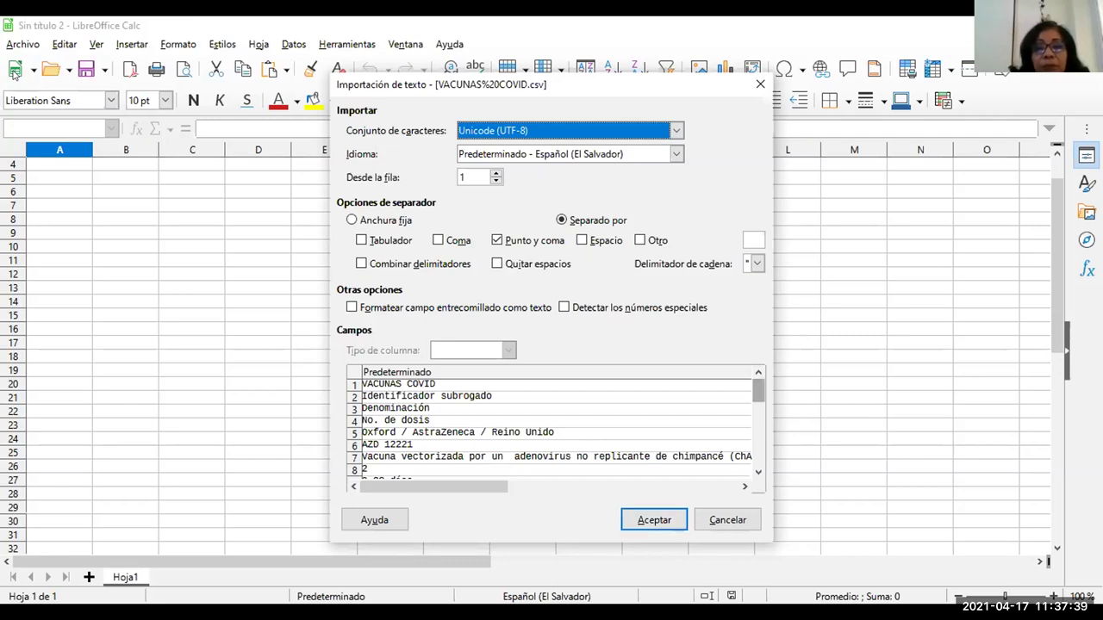
Examine how the rows of VACUNAS COVID.csv are split in the text import preview, and cancel the import.
scroll(758, 392, down, 1)
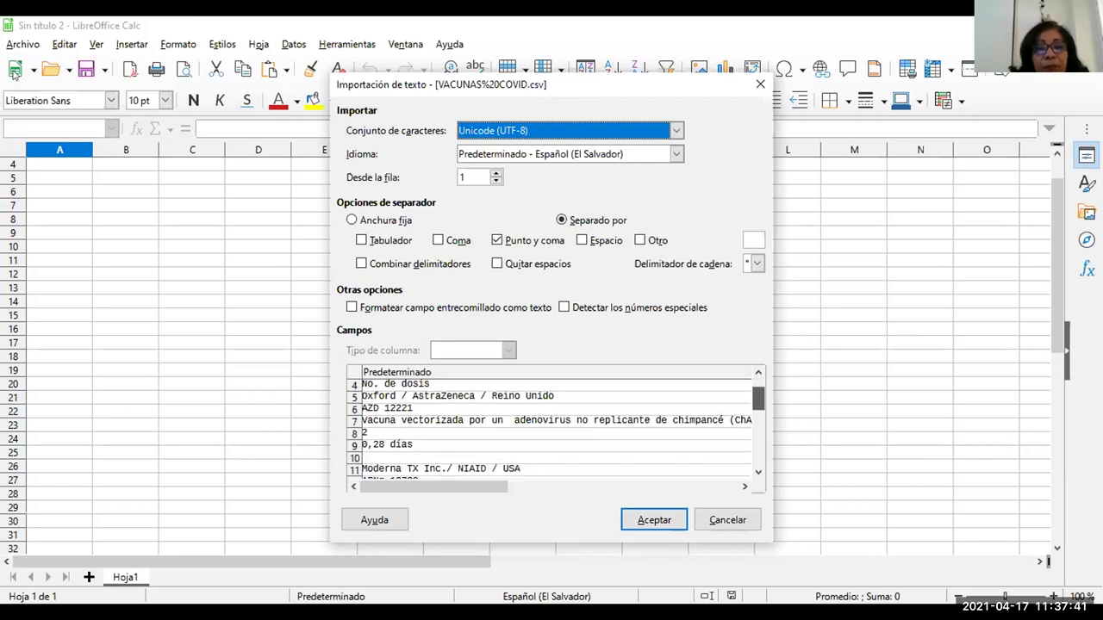
scroll(552, 427, up, 1)
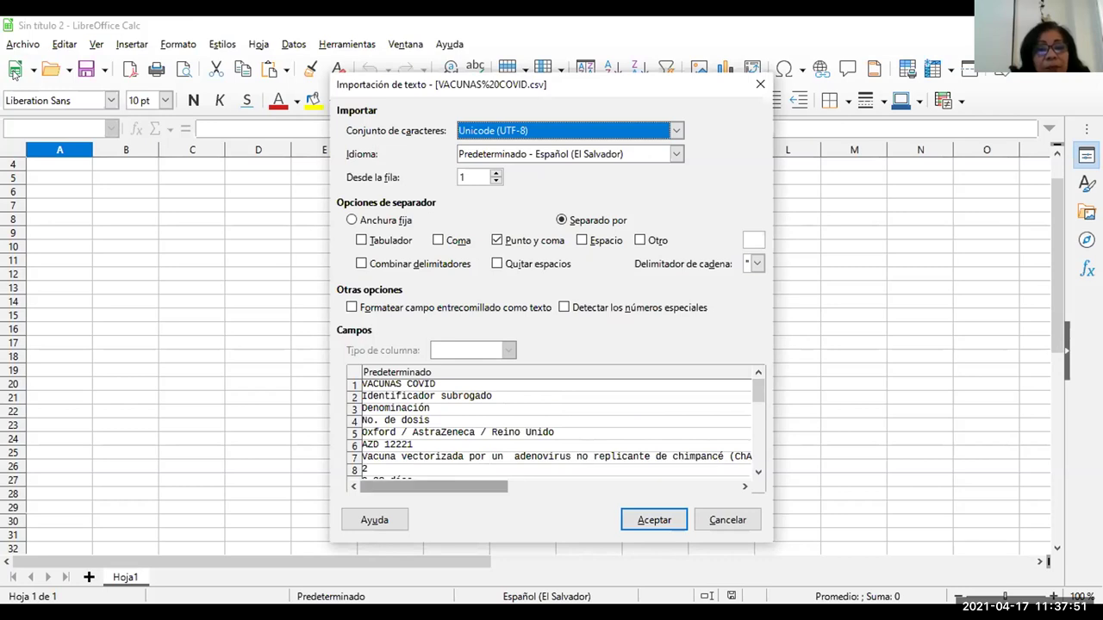
scroll(552, 426, down, 1)
scroll(551, 426, up, 1)
scroll(551, 426, up, 1)
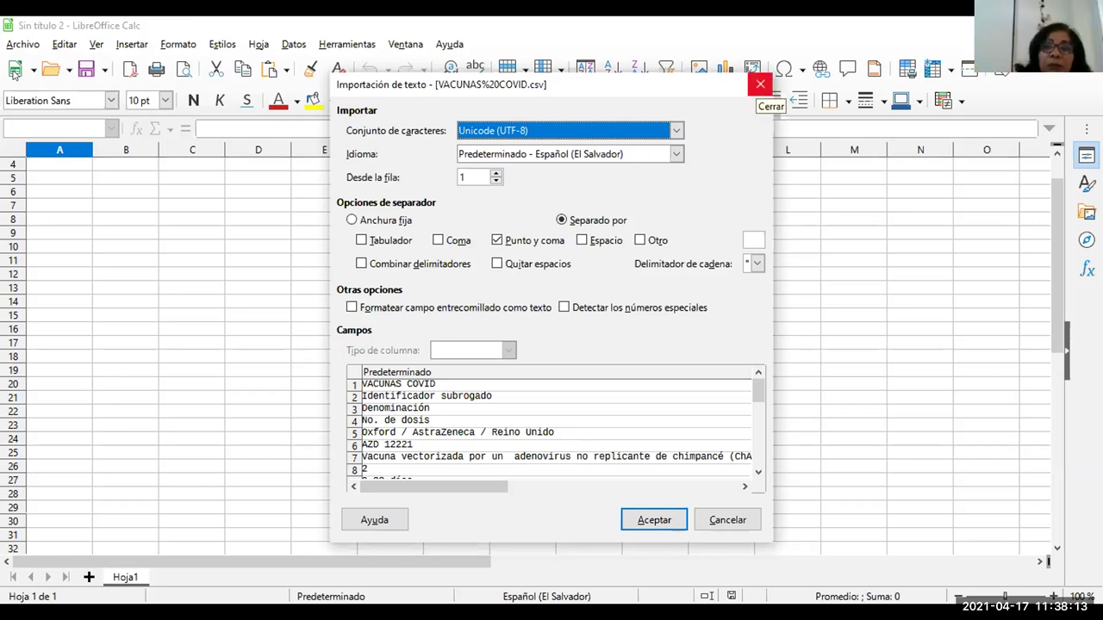
click(760, 83)
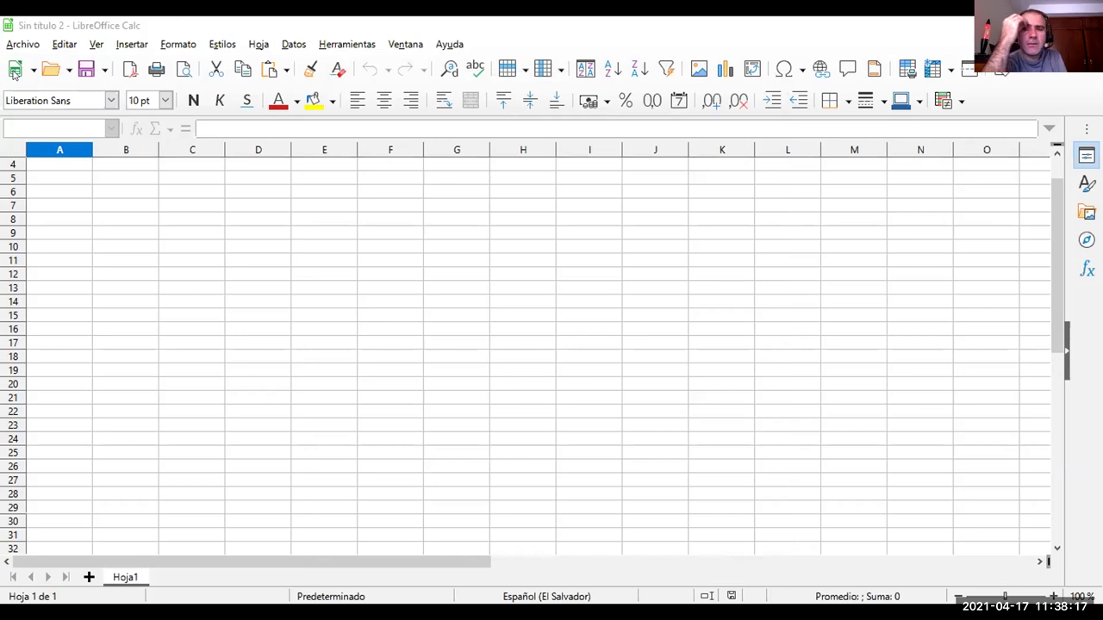
Open the recent document Tarea Vacunas.csv to check its text import preview, and cancel the import.
key(alt+a)
key(Down)
key(Down)
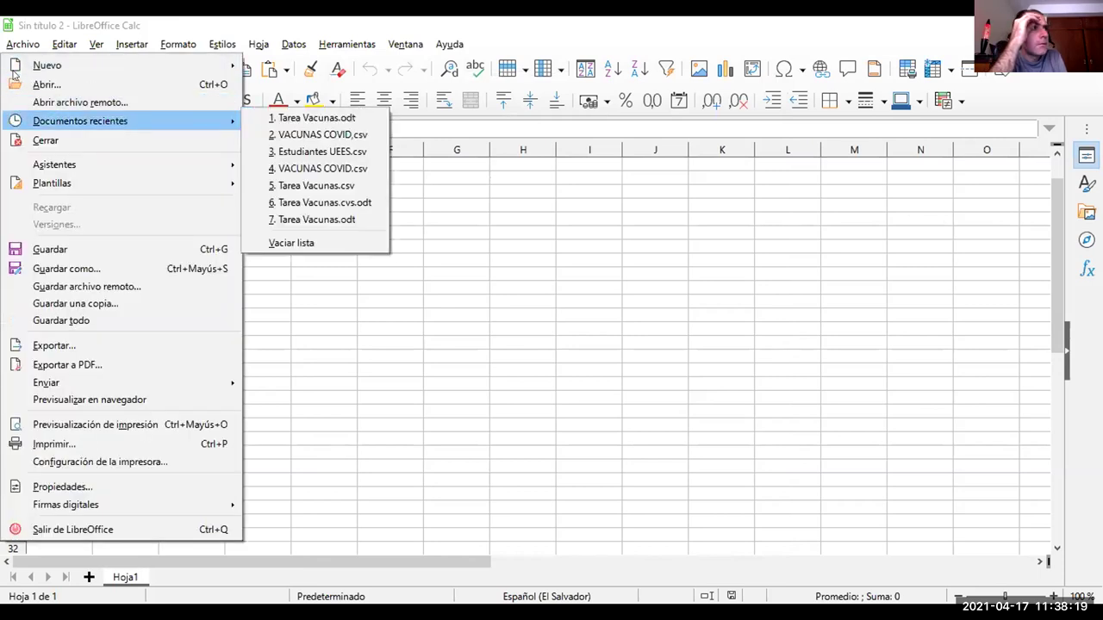
key(Up)
key(Up)
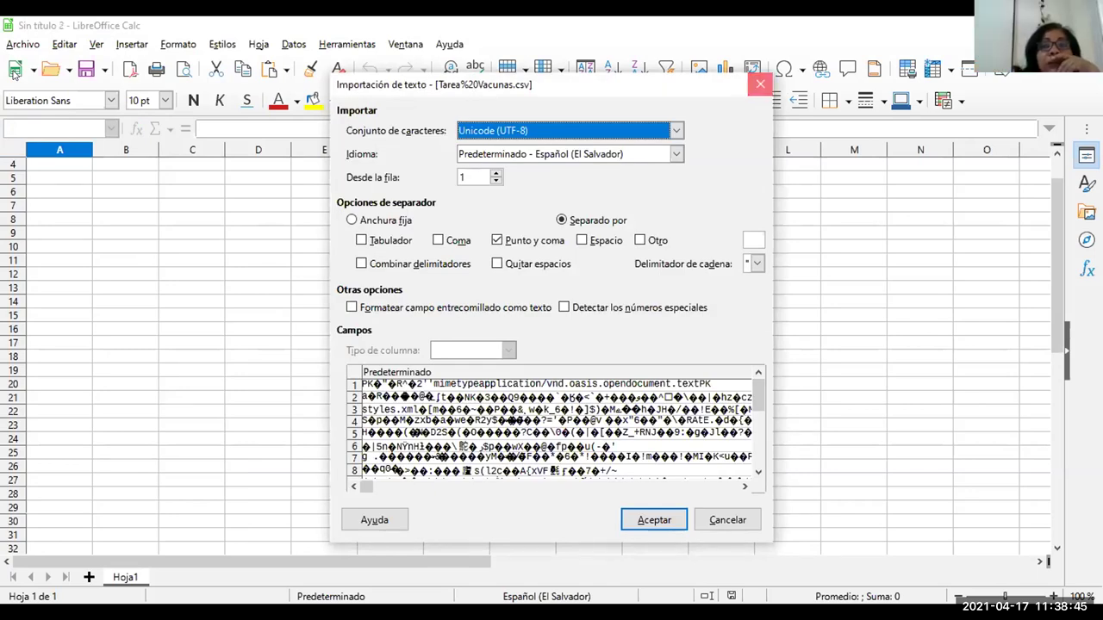
key(Escape)
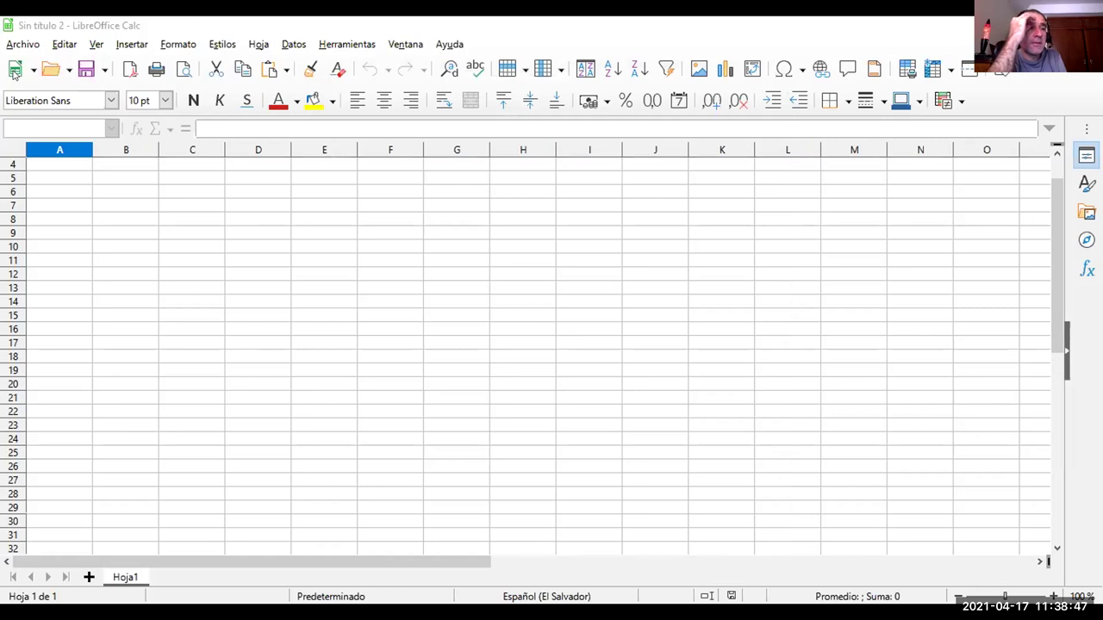
Reopen VACUNAS COVID.csv to check its text import preview once more, and cancel the import.
click(13, 75)
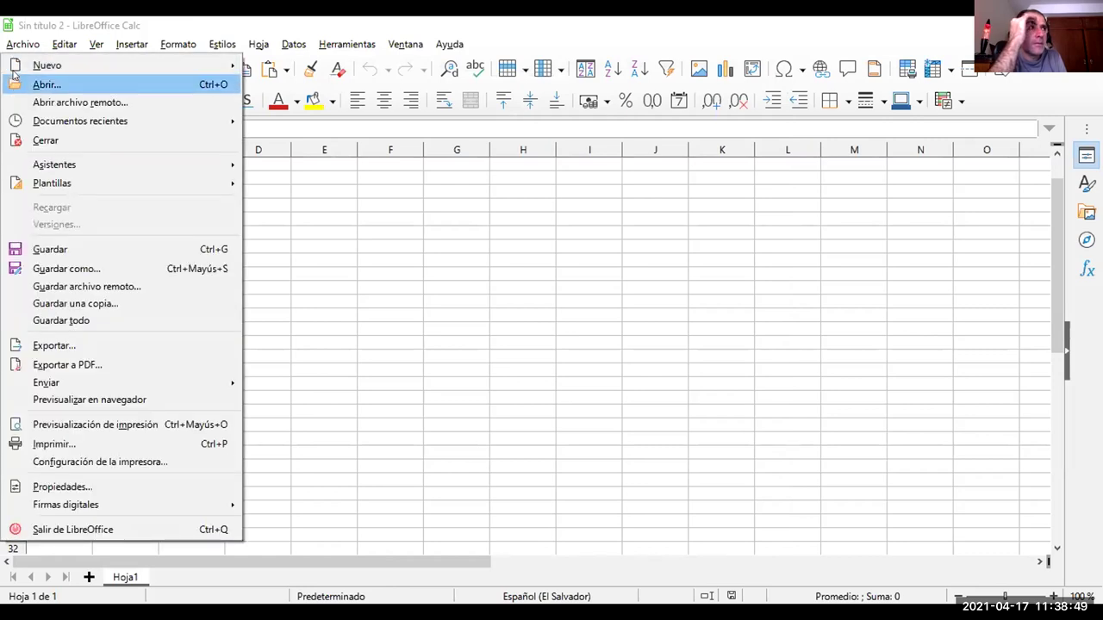
click(13, 75)
click(14, 74)
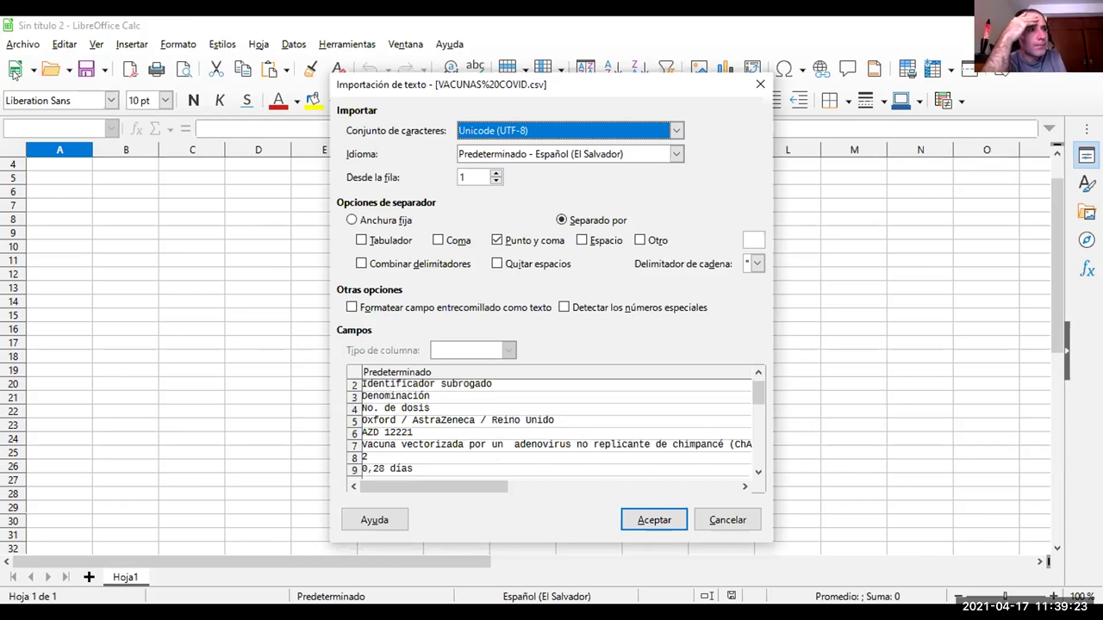
key(Escape)
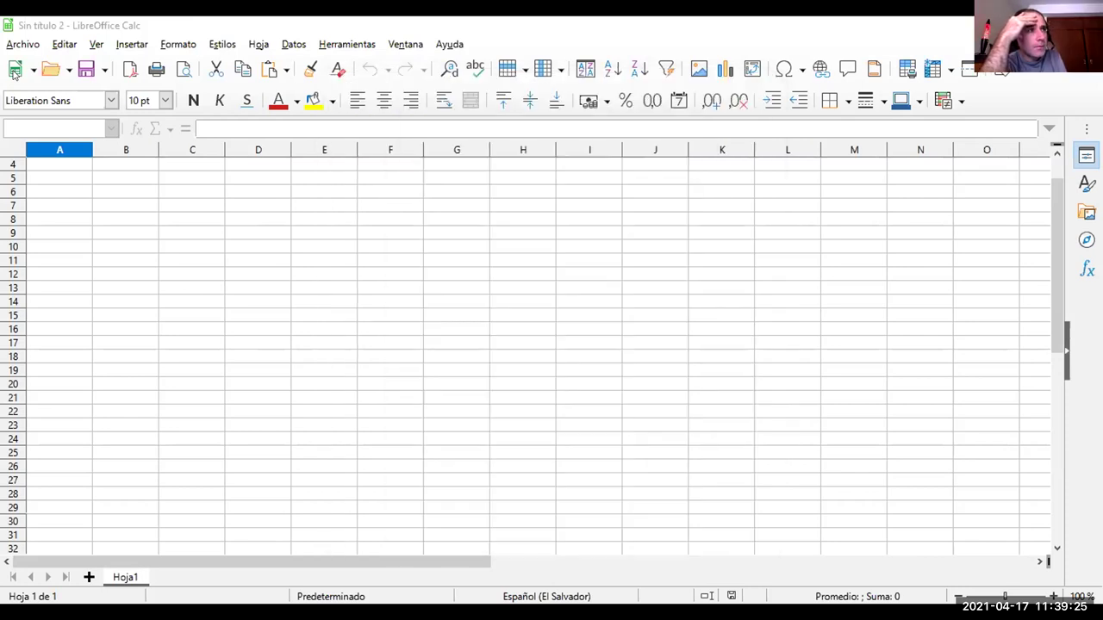
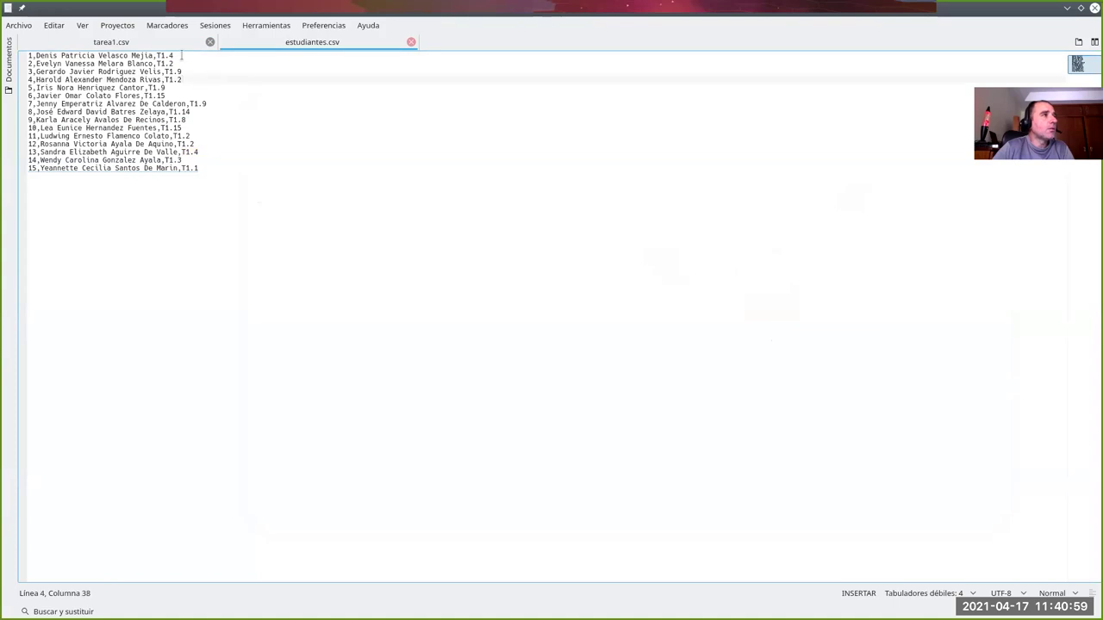
Review the student records in estudiantes.csv and the topic list in tarea1.csv as plain text.
click(204, 167)
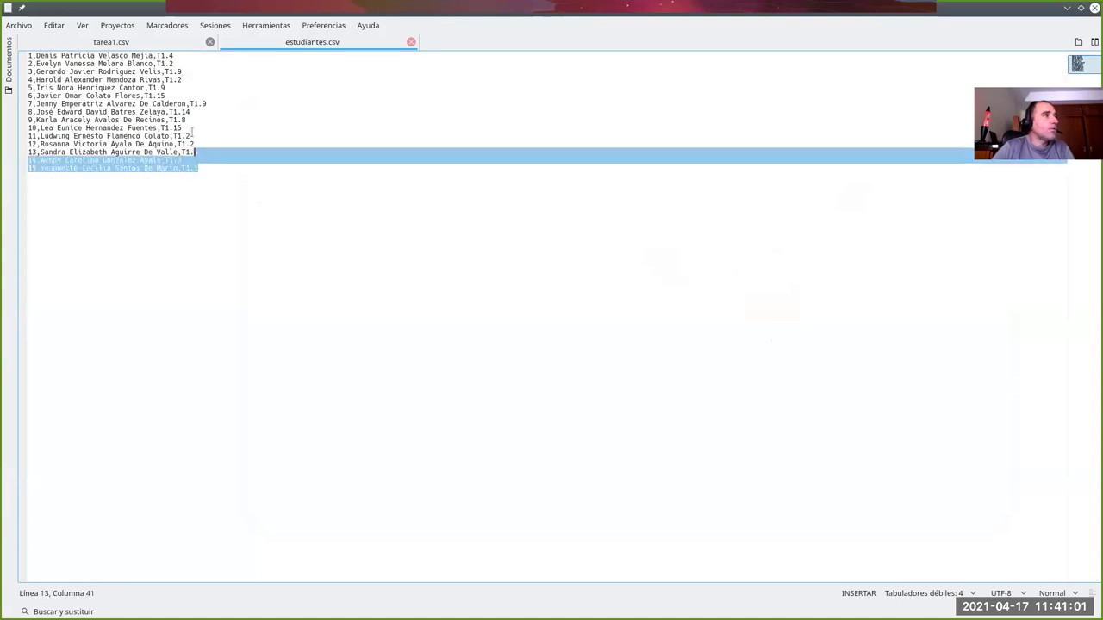
click(128, 42)
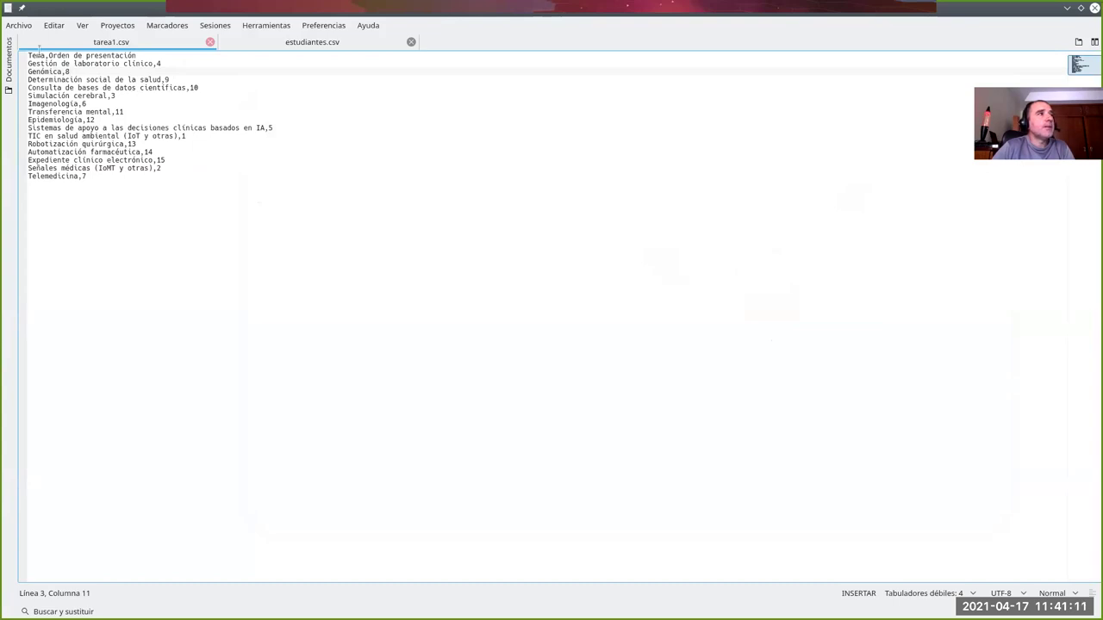
drag(28, 54, 19, 182)
click(78, 177)
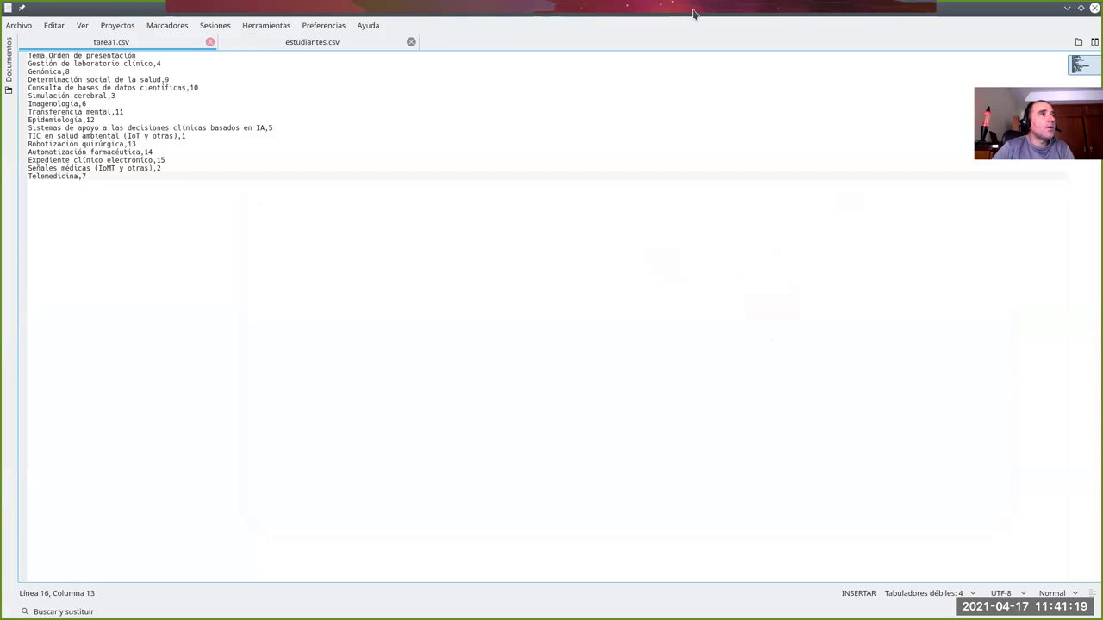
Restore the Kate window to a smaller size, and shrink and move the Semana 7 folder window so both are visible.
click(1080, 8)
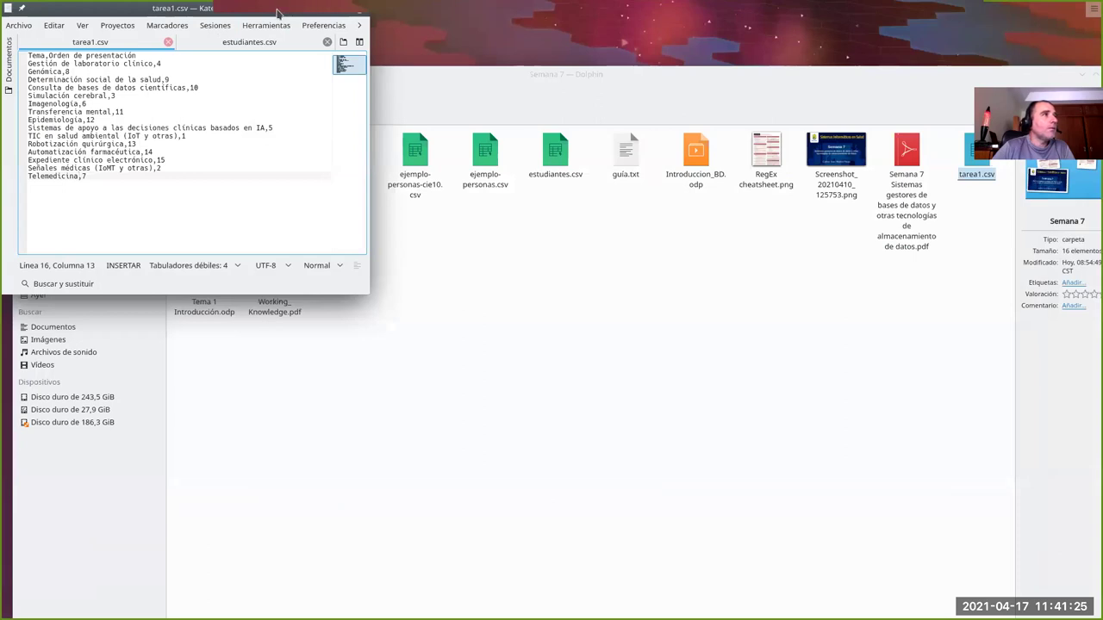
click(265, 233)
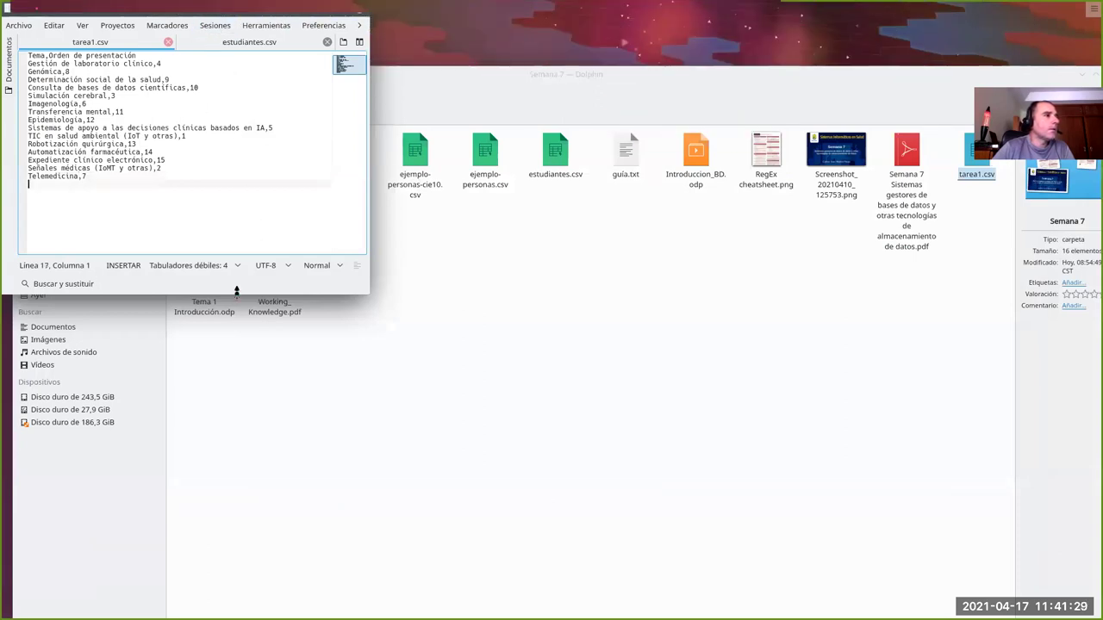
click(608, 315)
drag(405, 76, 417, 50)
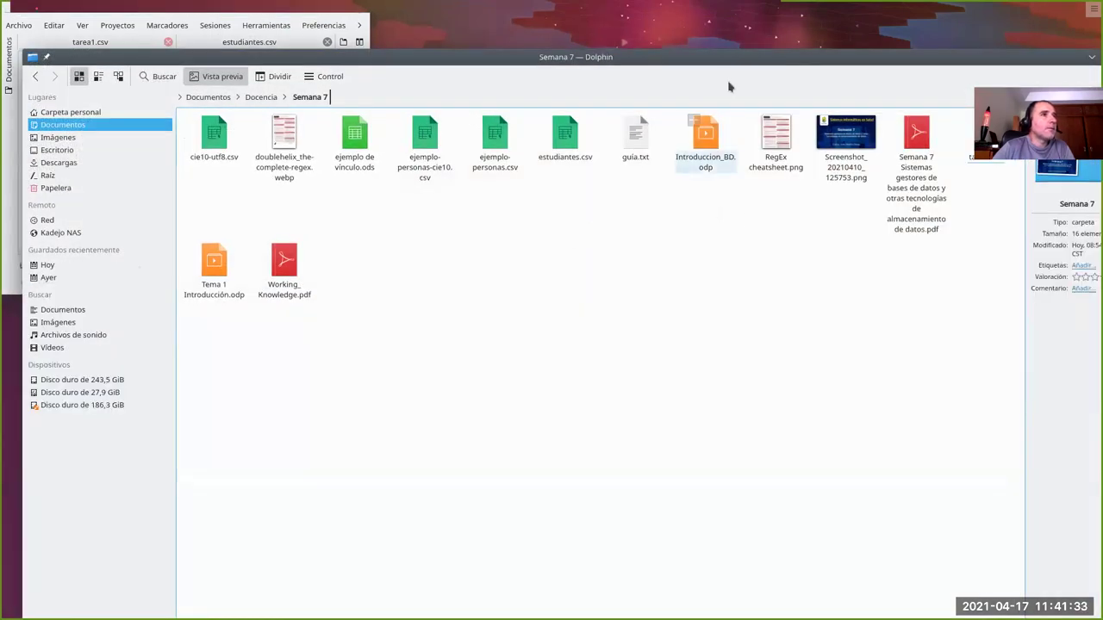
drag(916, 60, 852, 46)
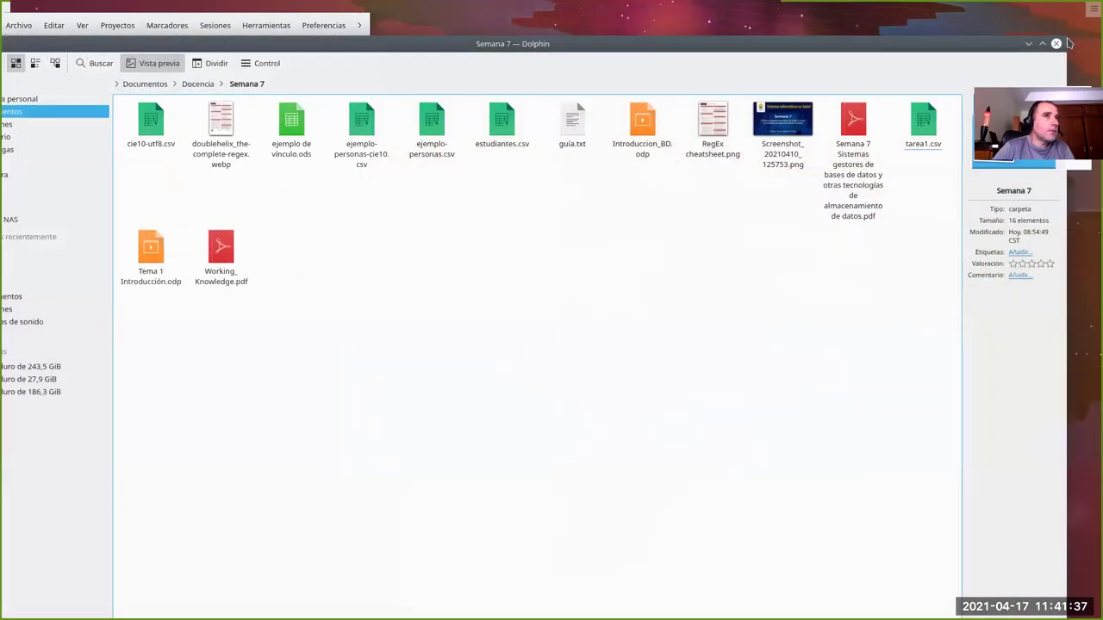
drag(971, 41, 485, 414)
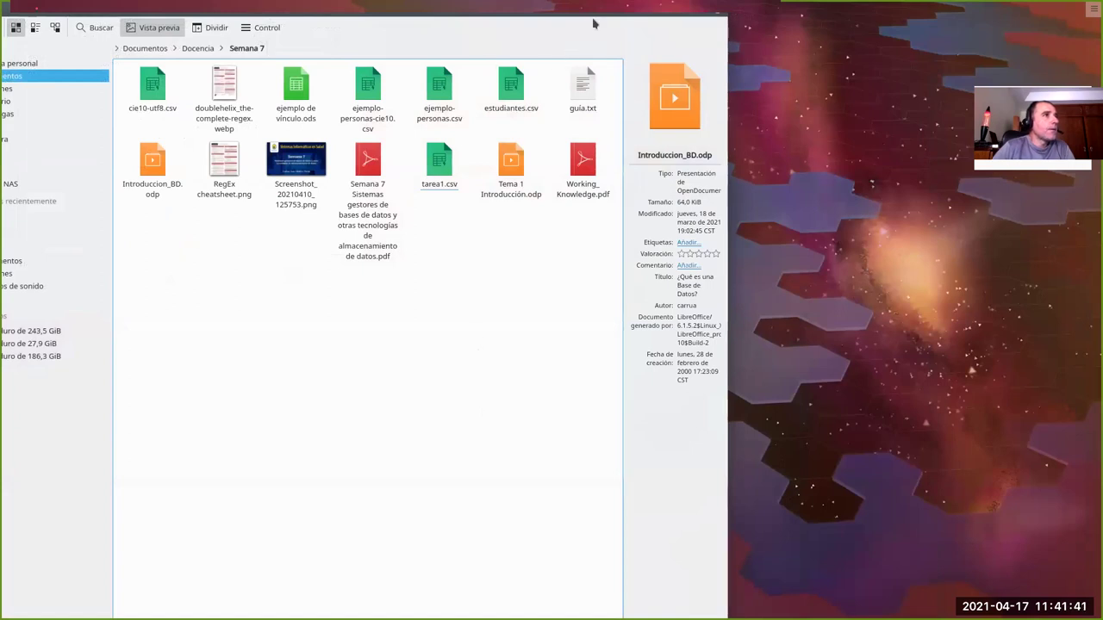
drag(593, 19, 778, 37)
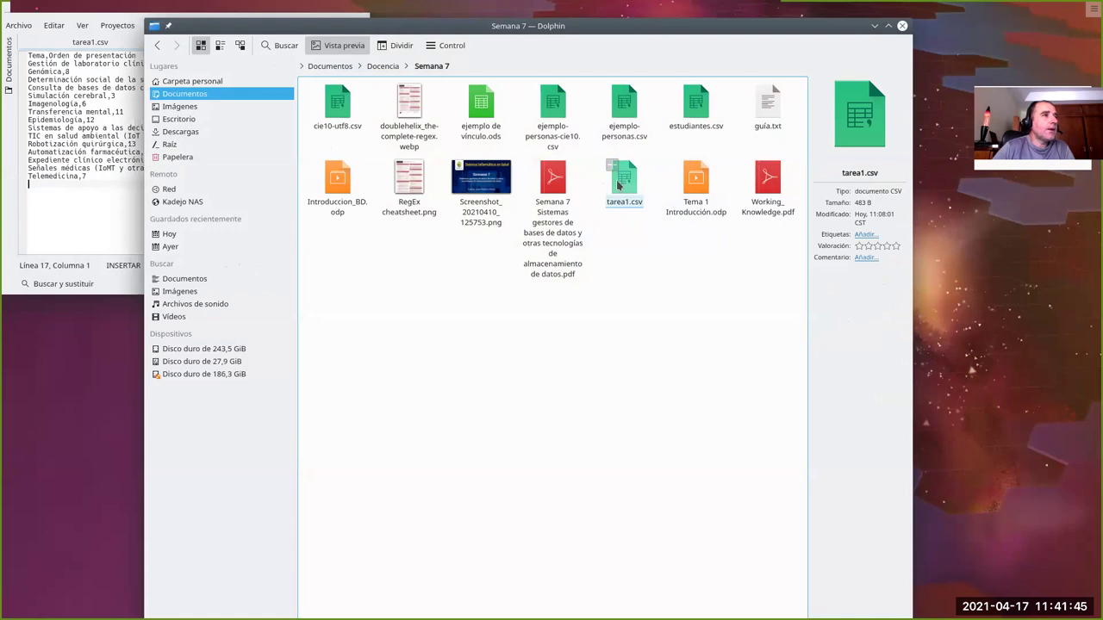
drag(319, 27, 410, 30)
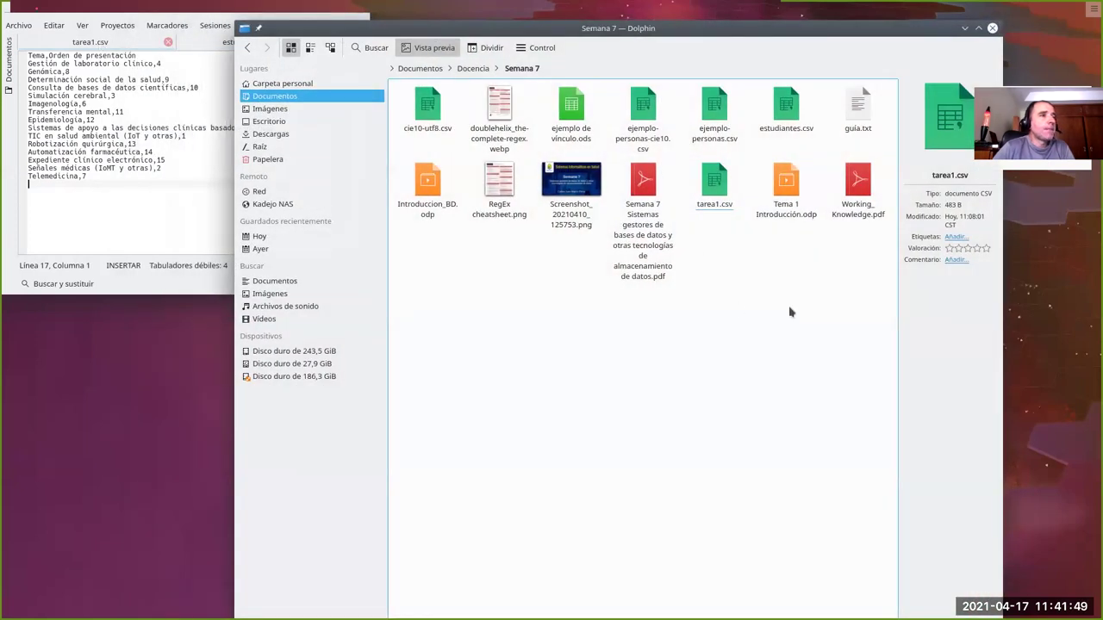
Open tarea1.csv from the Semana 7 folder in LibreOffice Calc and arrange its window beside the Kate window.
right_click(713, 183)
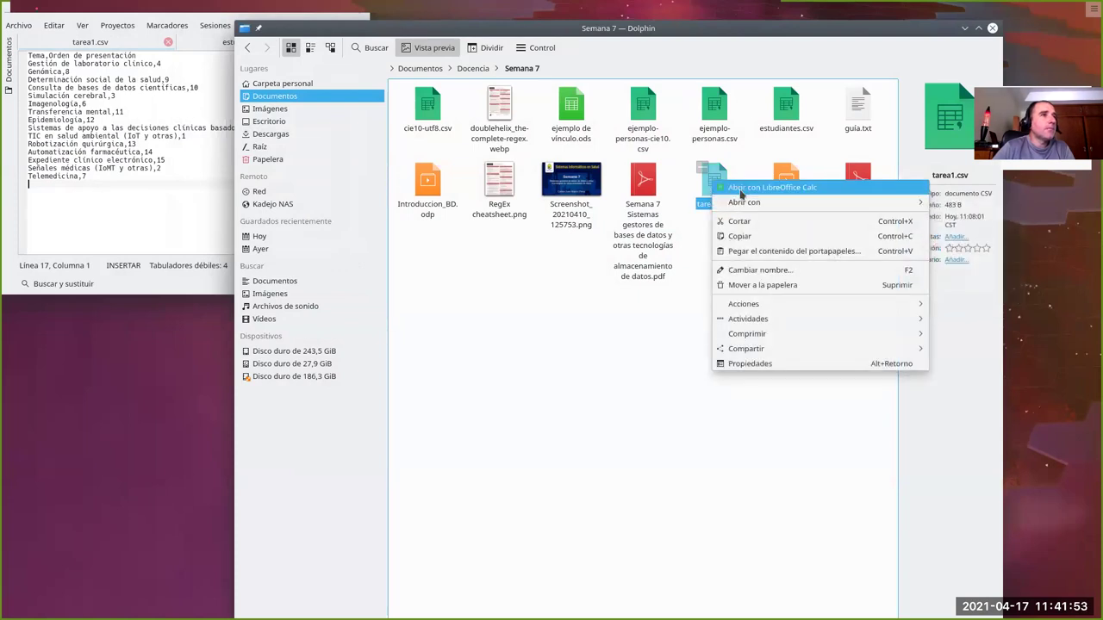
click(741, 189)
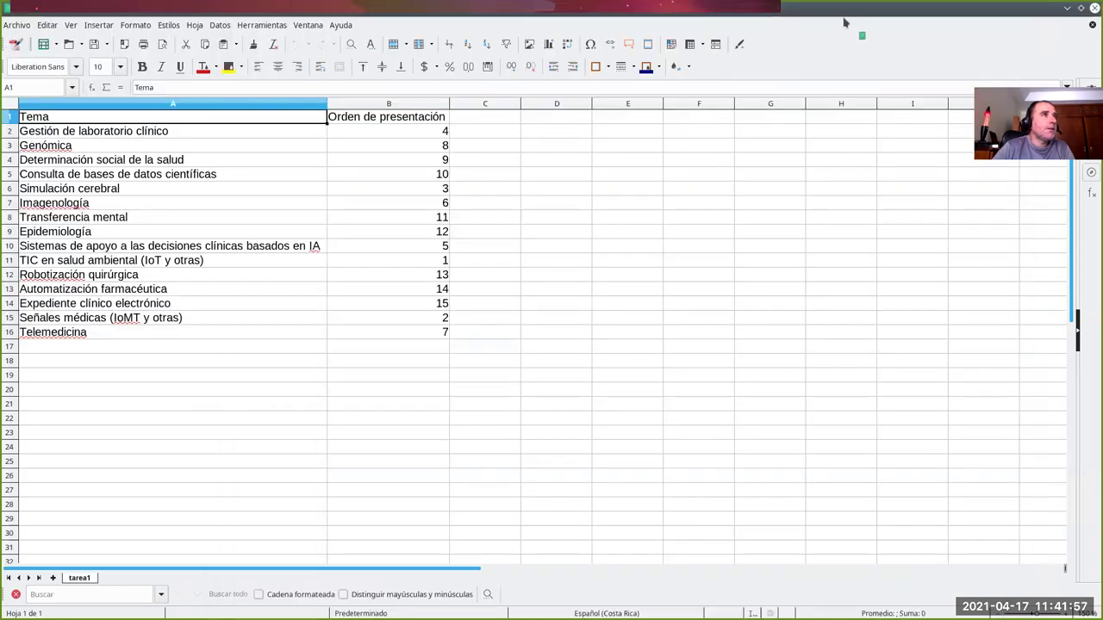
drag(845, 25, 803, 58)
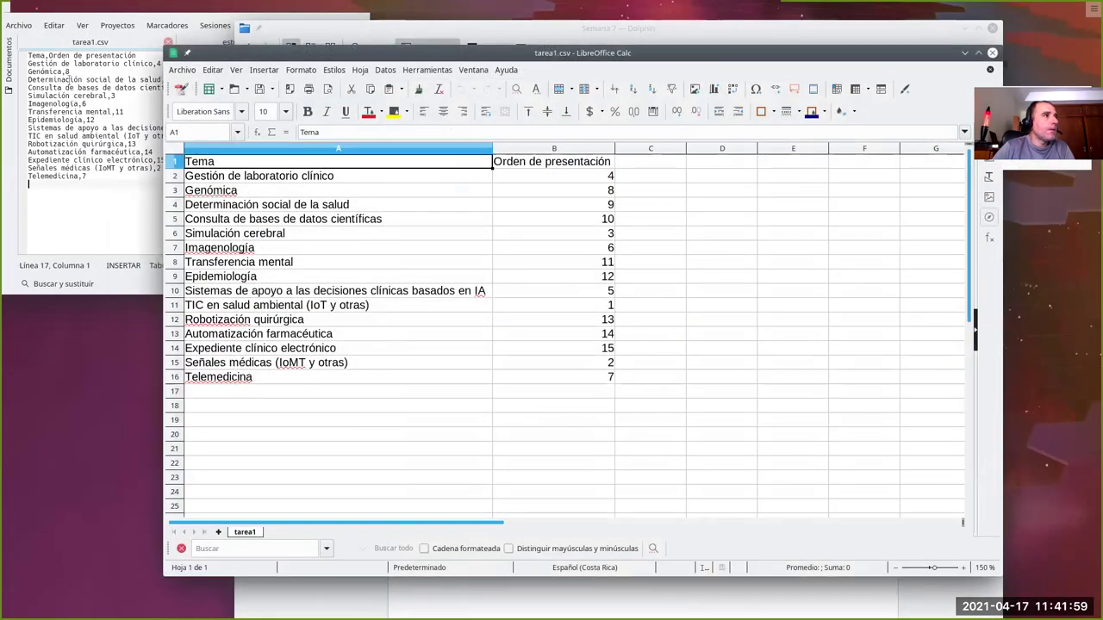
drag(289, 57, 369, 40)
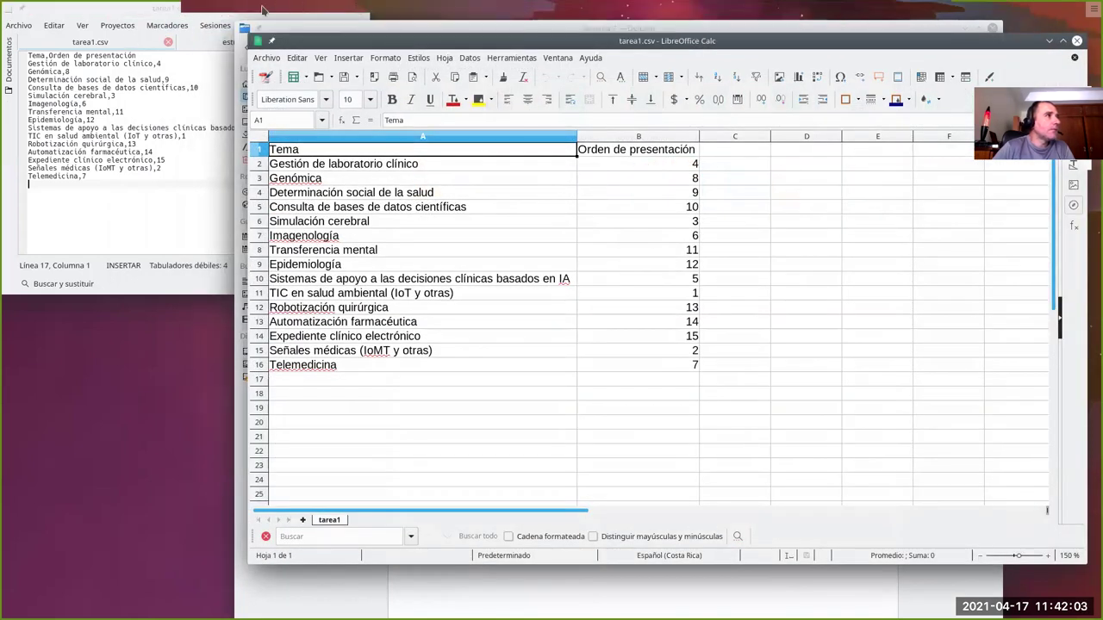
click(206, 17)
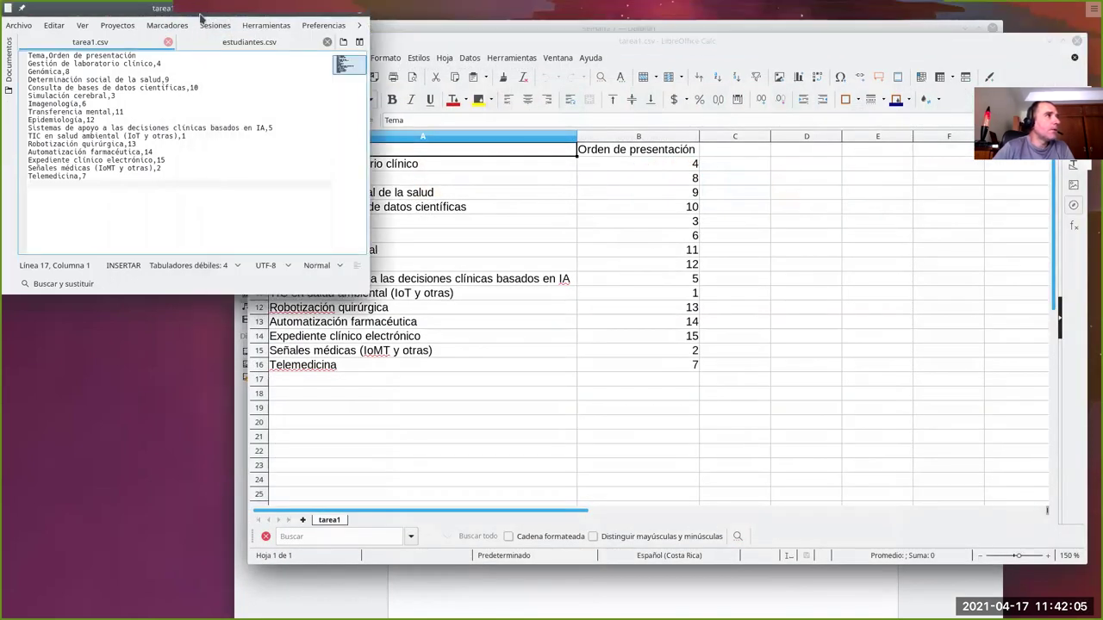
drag(198, 26, 218, 194)
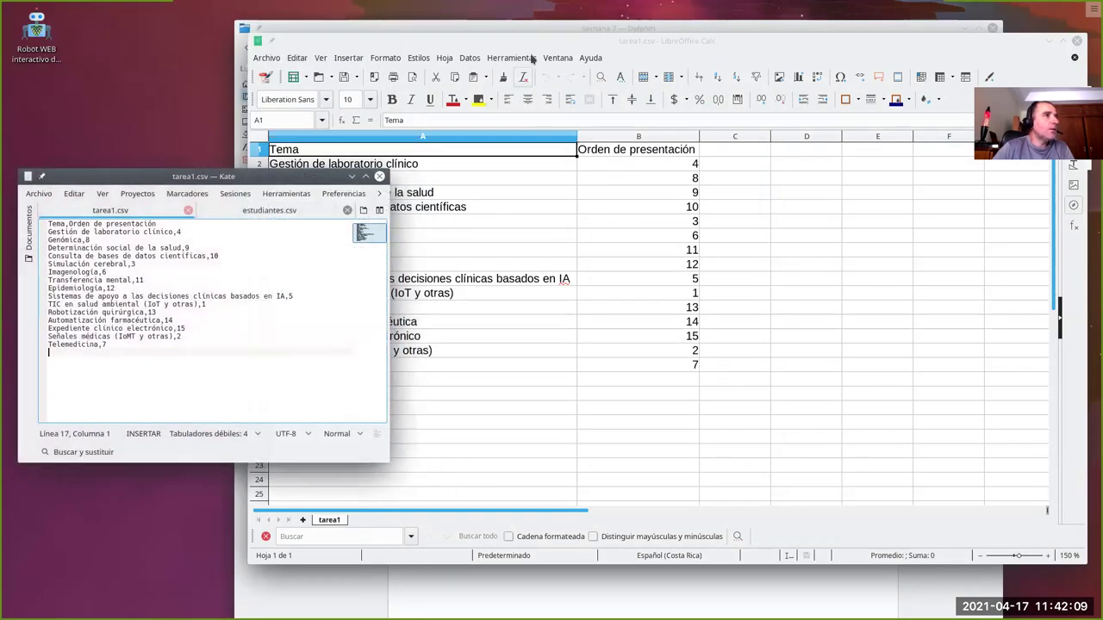
drag(528, 43, 633, 36)
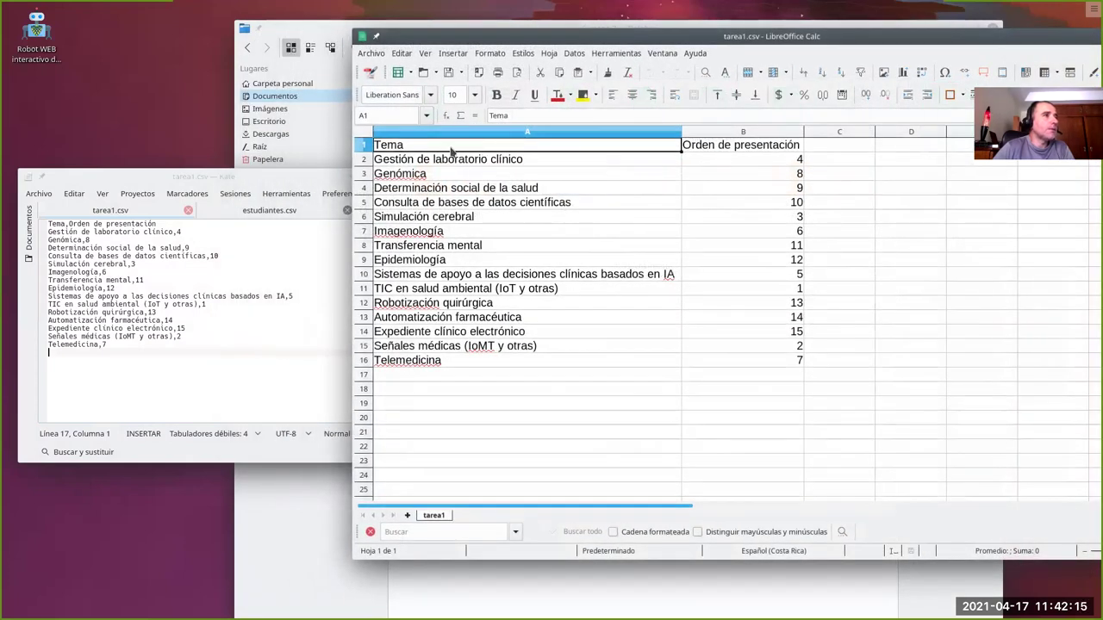
Switch to estudiantes.csv in Kate and highlight the topic code at the end of the first record.
click(269, 211)
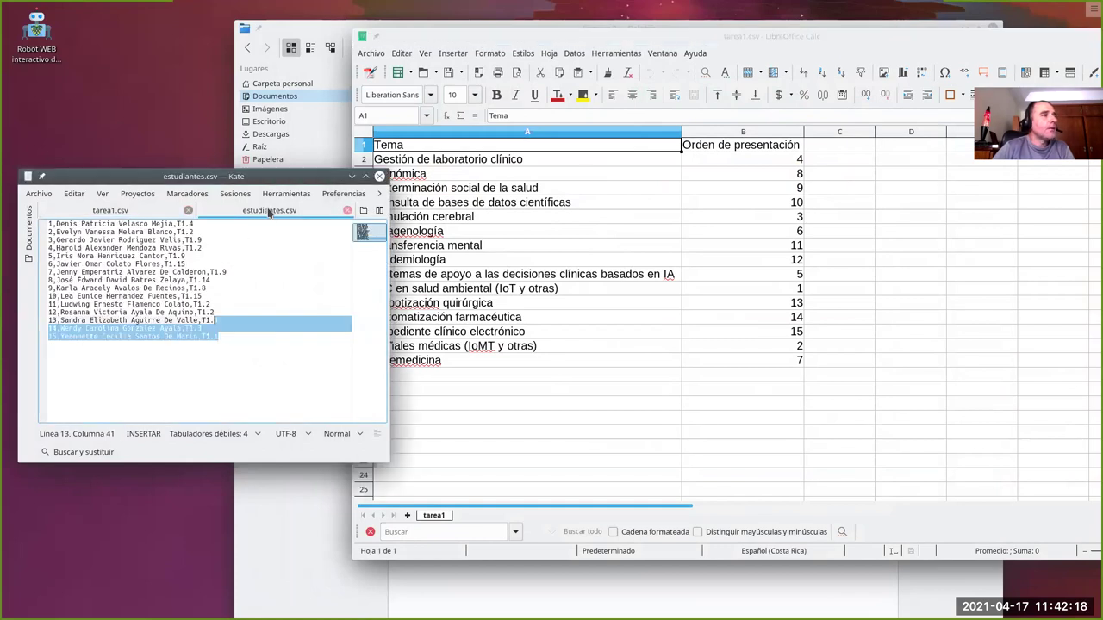
click(181, 225)
drag(179, 224, 194, 224)
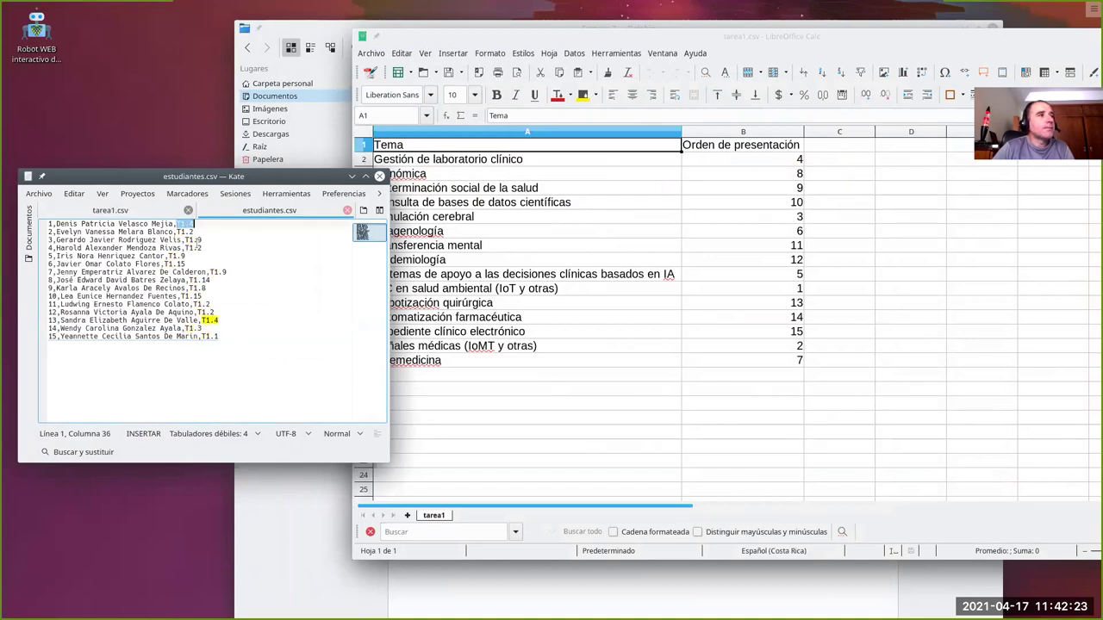
Insert an empty column before the Tema column in the tarea1.csv spreadsheet and narrow it.
click(498, 36)
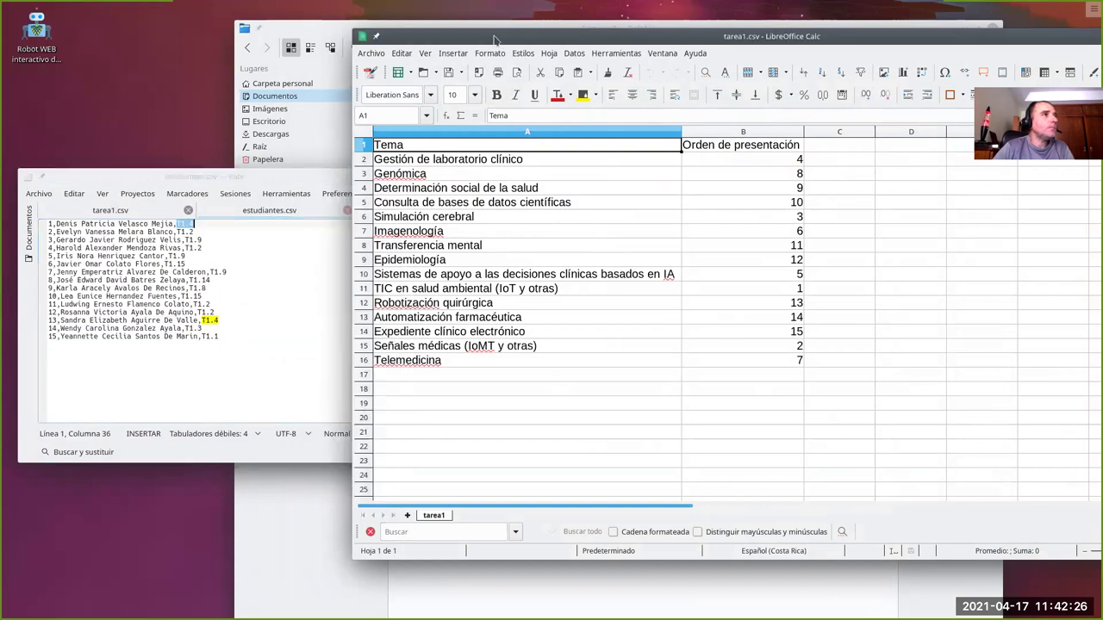
right_click(457, 134)
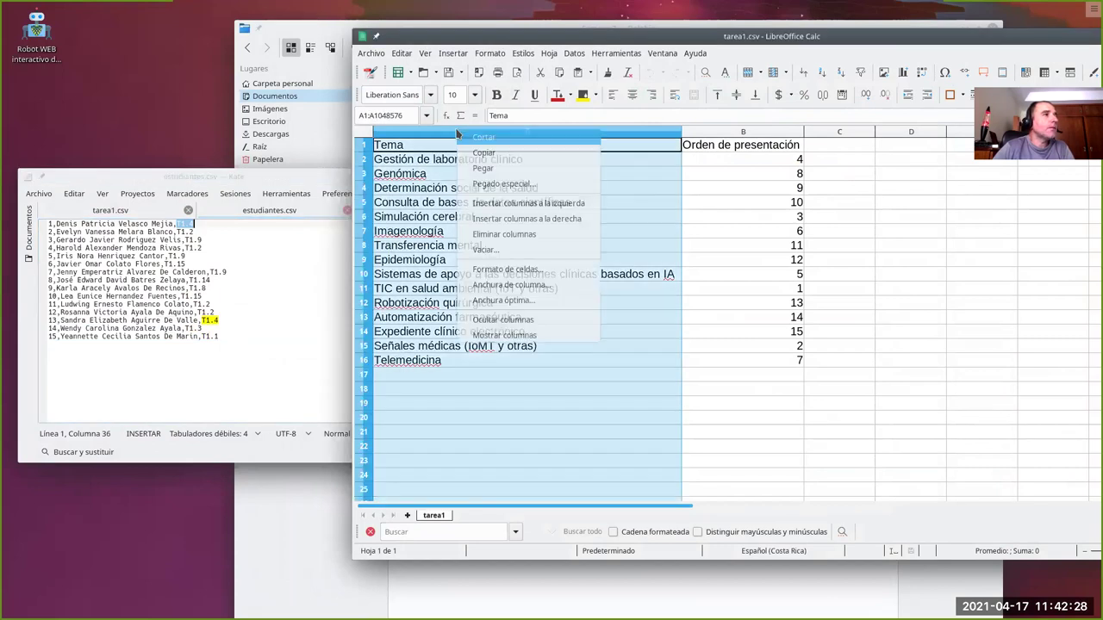
click(483, 204)
click(479, 202)
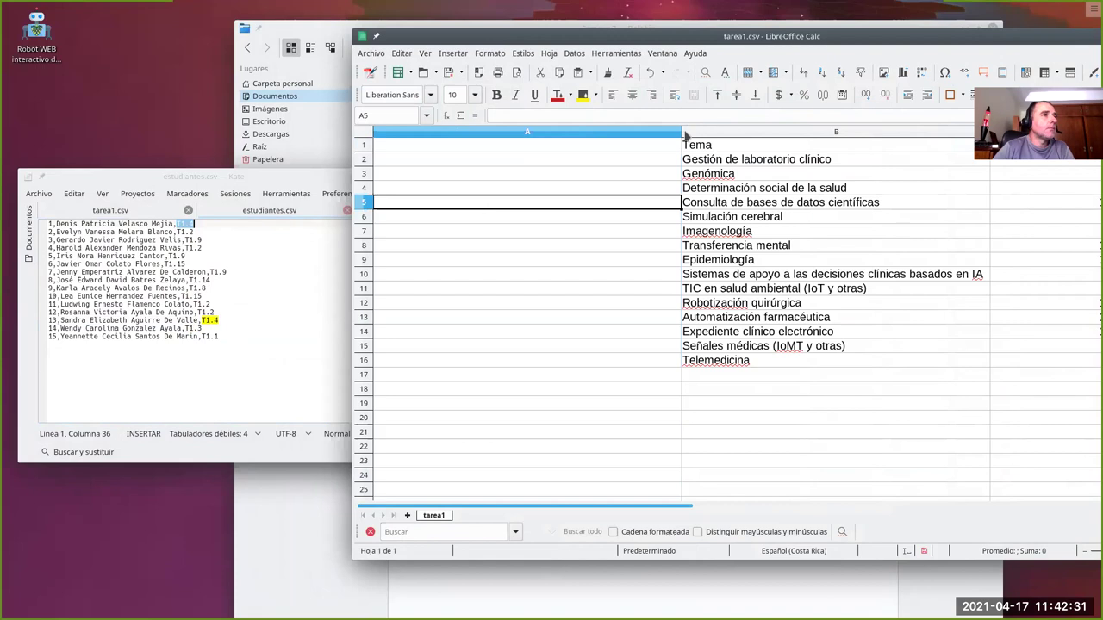
drag(681, 130, 447, 130)
Enter the header Código in A1, fill A2:A16 with the codes T1.1 to T1.15, and save the CSV file.
click(412, 146)
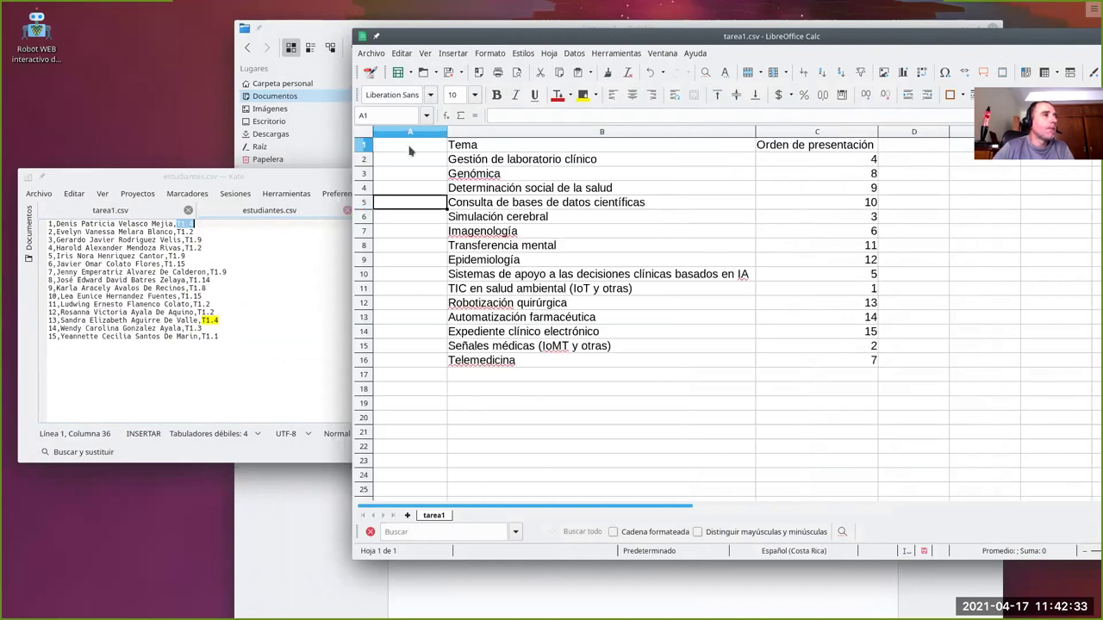
text(Código)
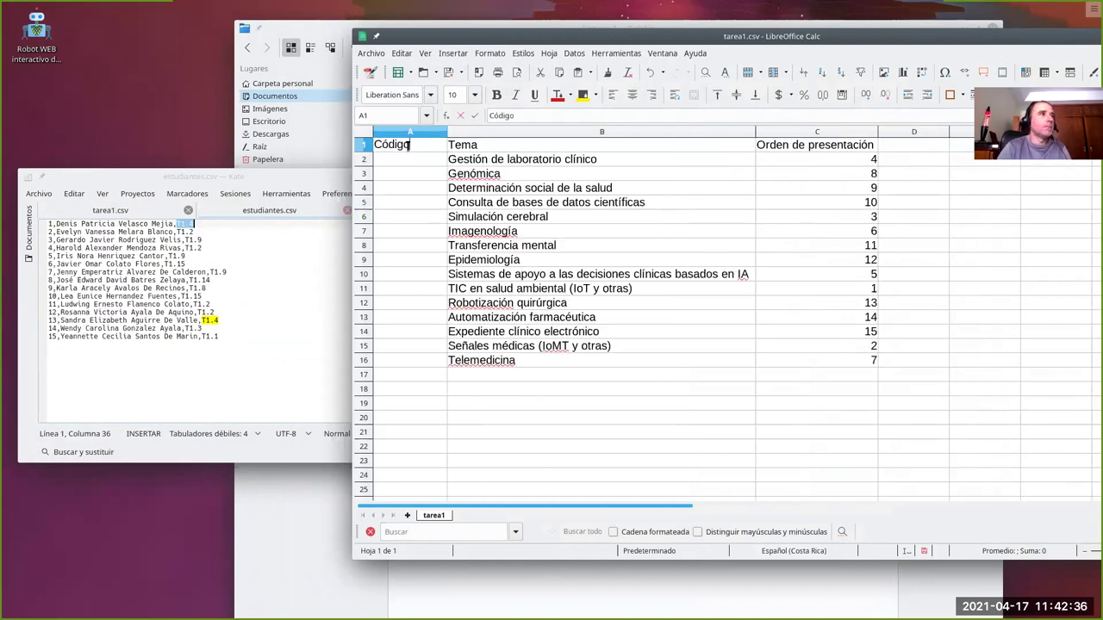
key(Return)
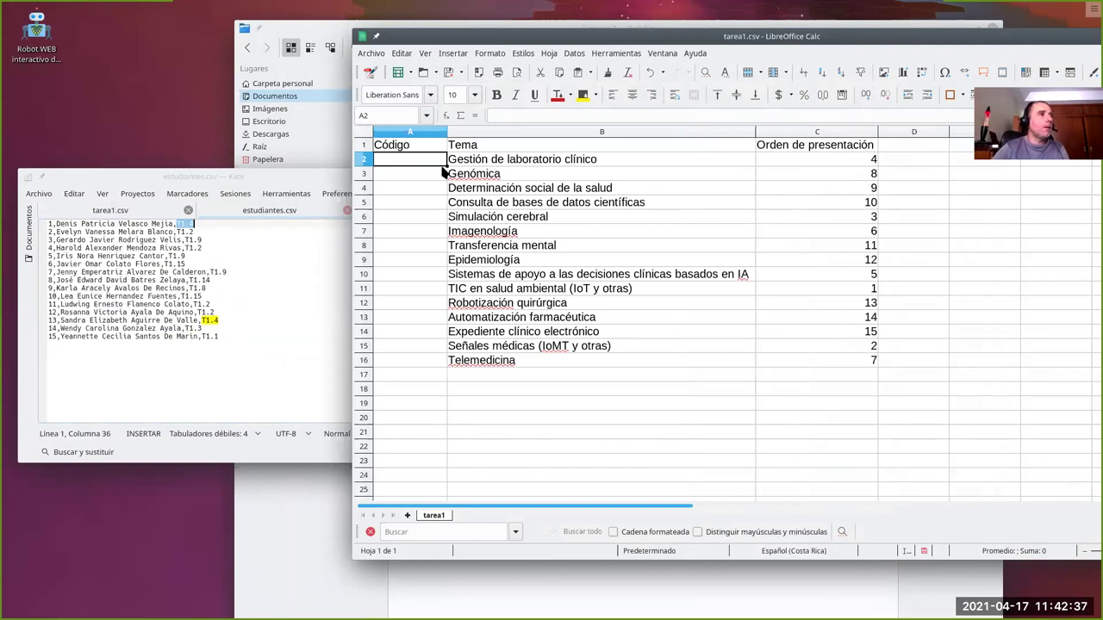
text(T1.1)
key(Return)
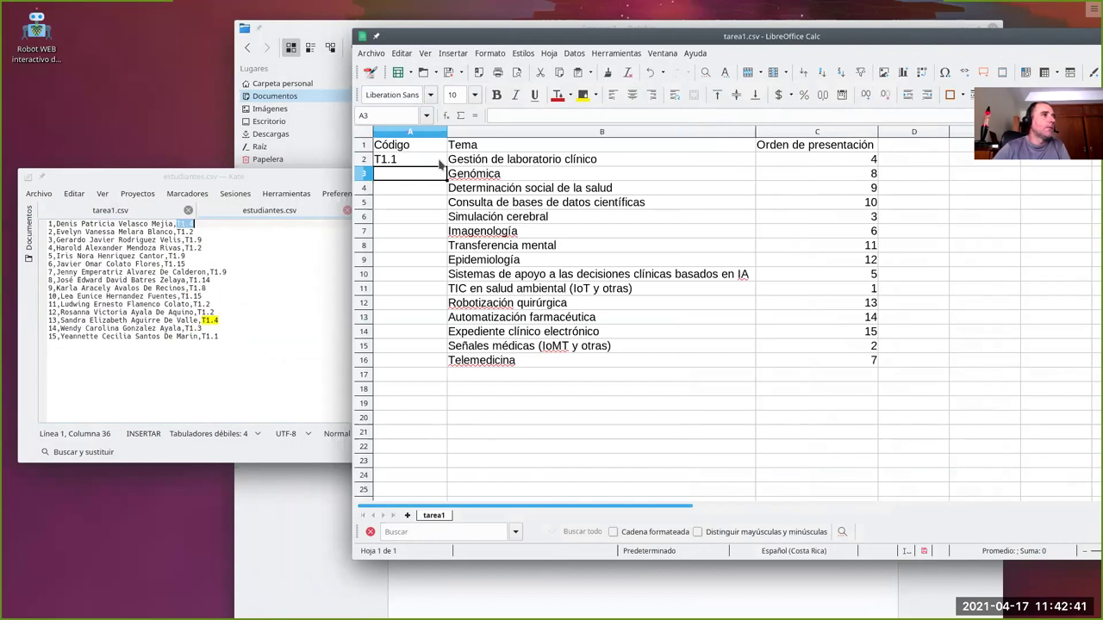
click(441, 164)
drag(446, 165, 448, 369)
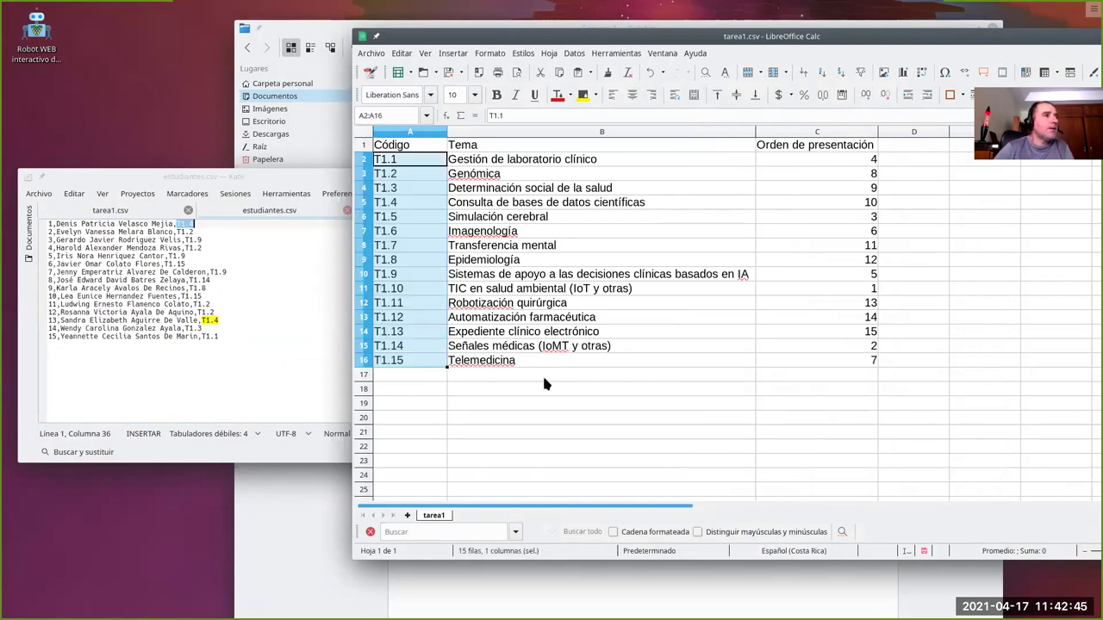
click(542, 375)
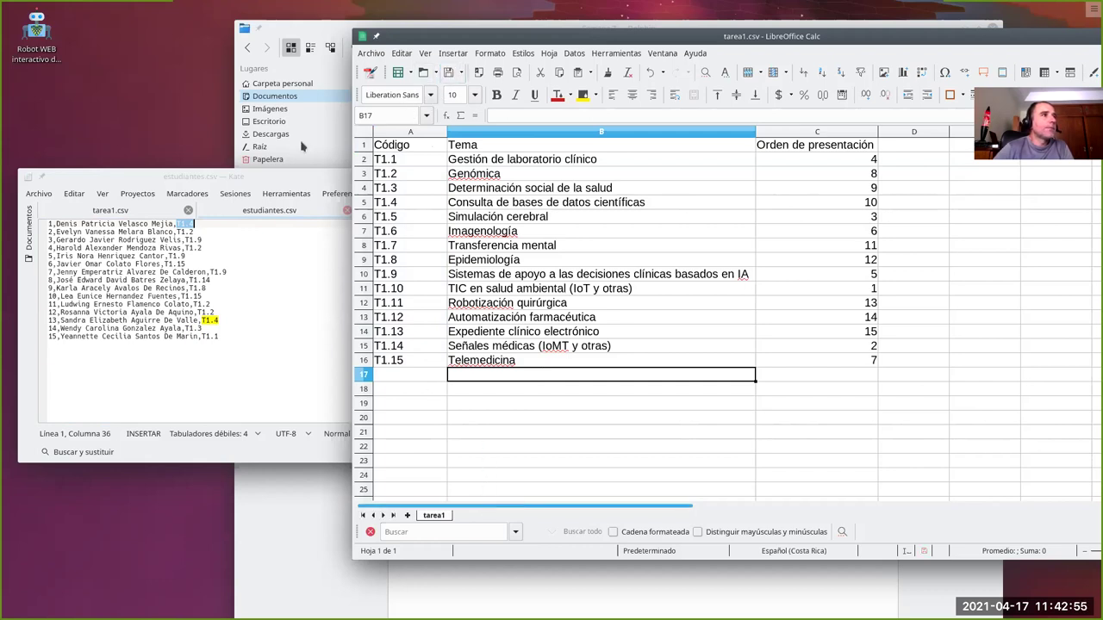
Switch to tarea1.csv in Kate and reload the file from disk.
click(268, 176)
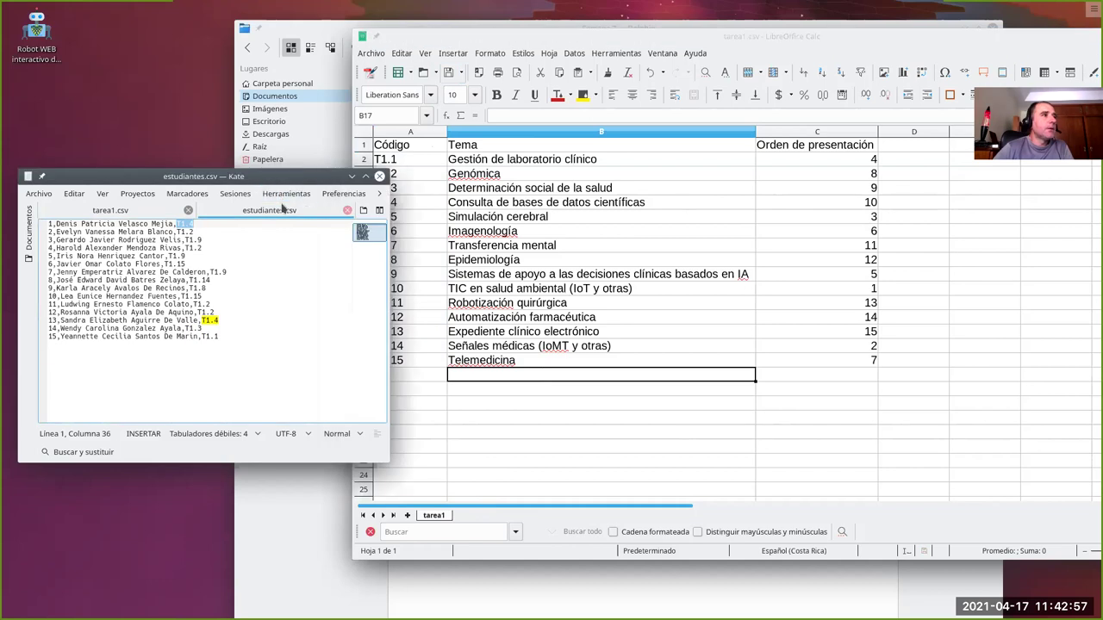
click(146, 213)
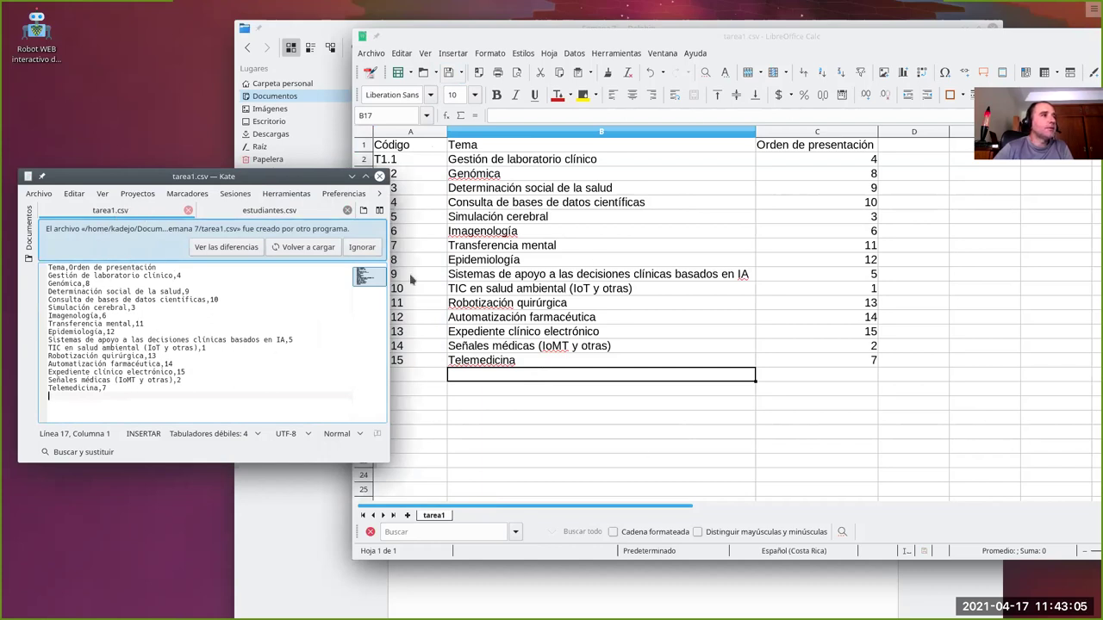
click(304, 247)
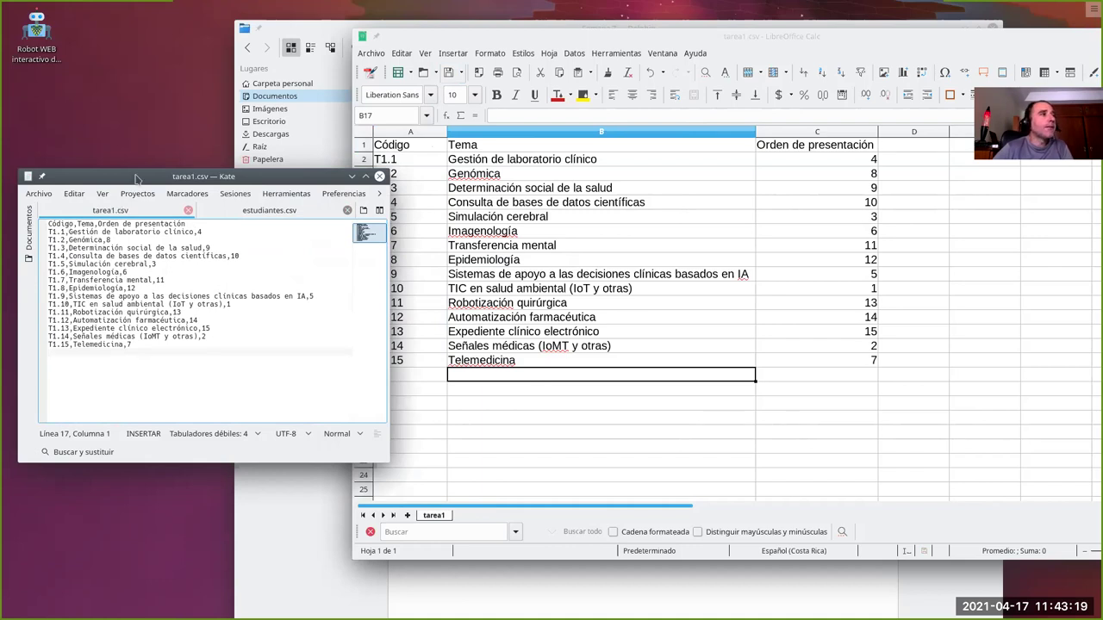
Reposition the Kate and LibreOffice Calc windows to compare the plain text of tarea1.csv with its spreadsheet view.
mouse_move(142, 171)
mouse_down()
mouse_move(122, 167)
mouse_move(132, 168)
mouse_up()
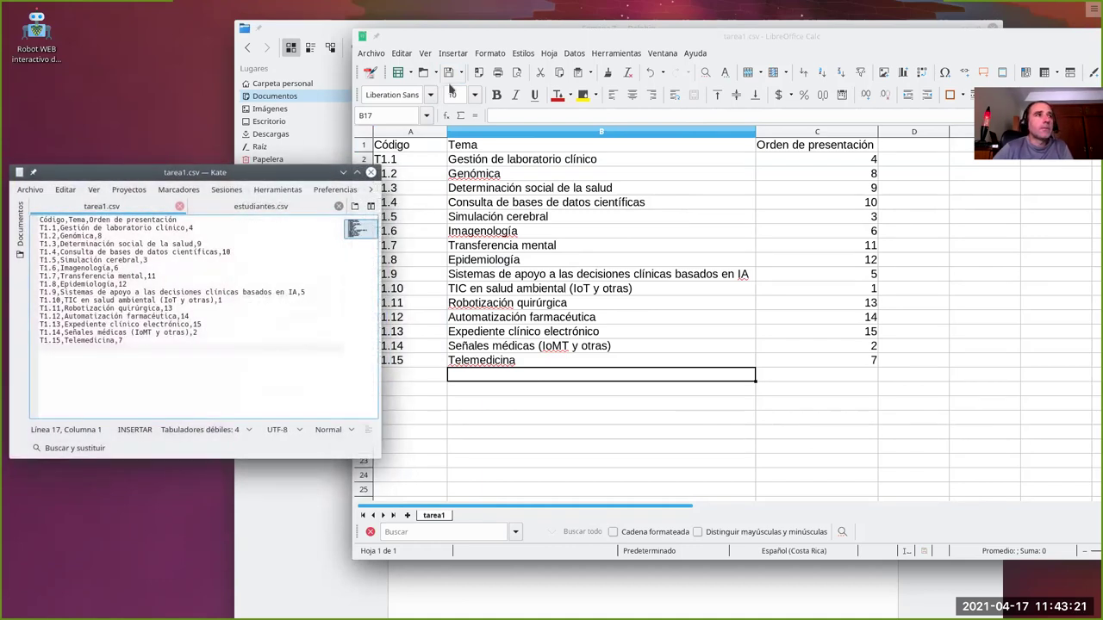
drag(450, 37, 424, 56)
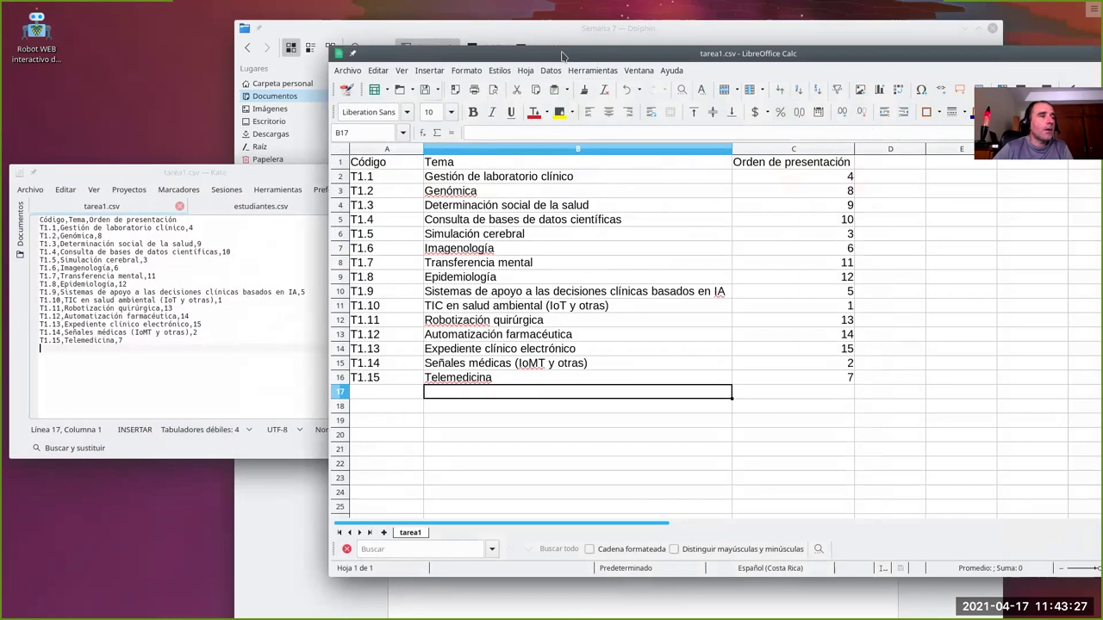
drag(561, 56, 508, 50)
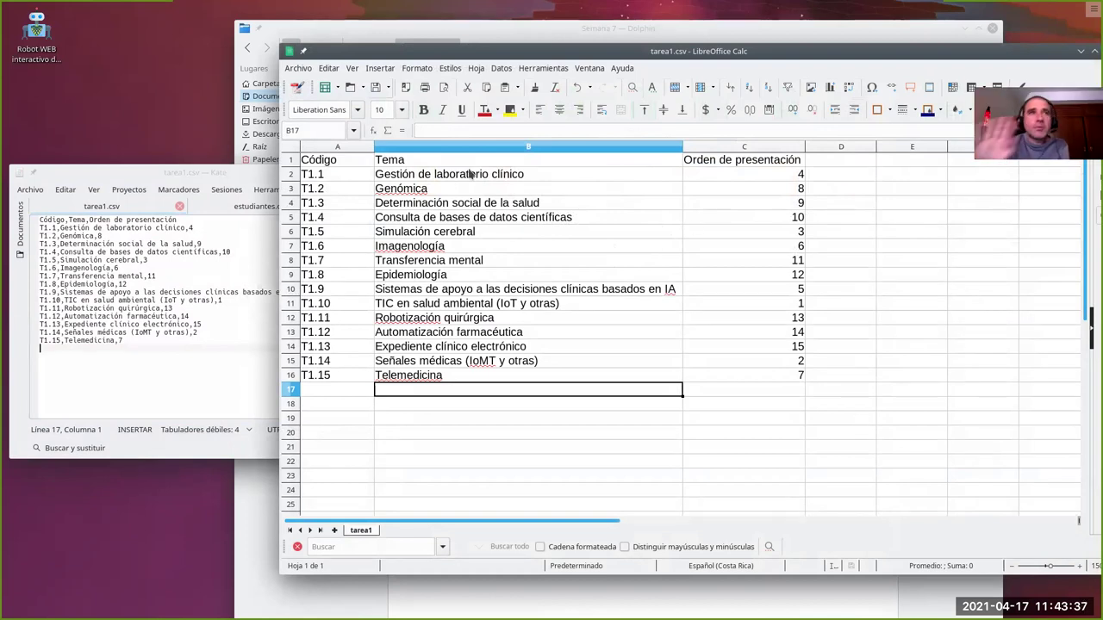
click(224, 177)
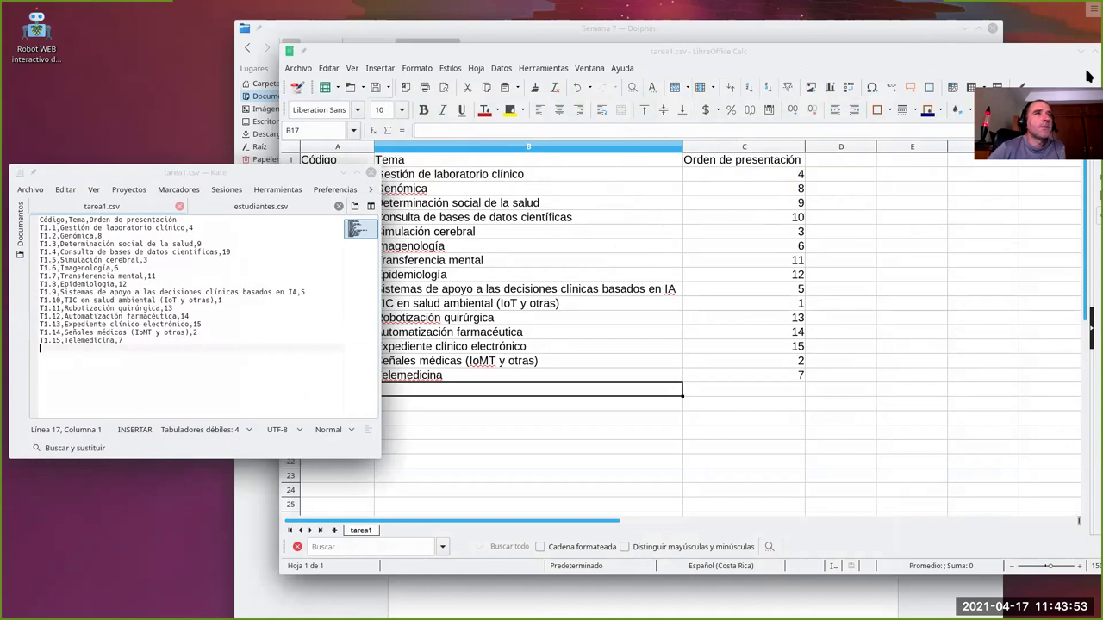
Close the tarea1.csv spreadsheet, switch to the phpMyAdmin login page in Chrome, and enlarge its window.
drag(1025, 52, 854, 55)
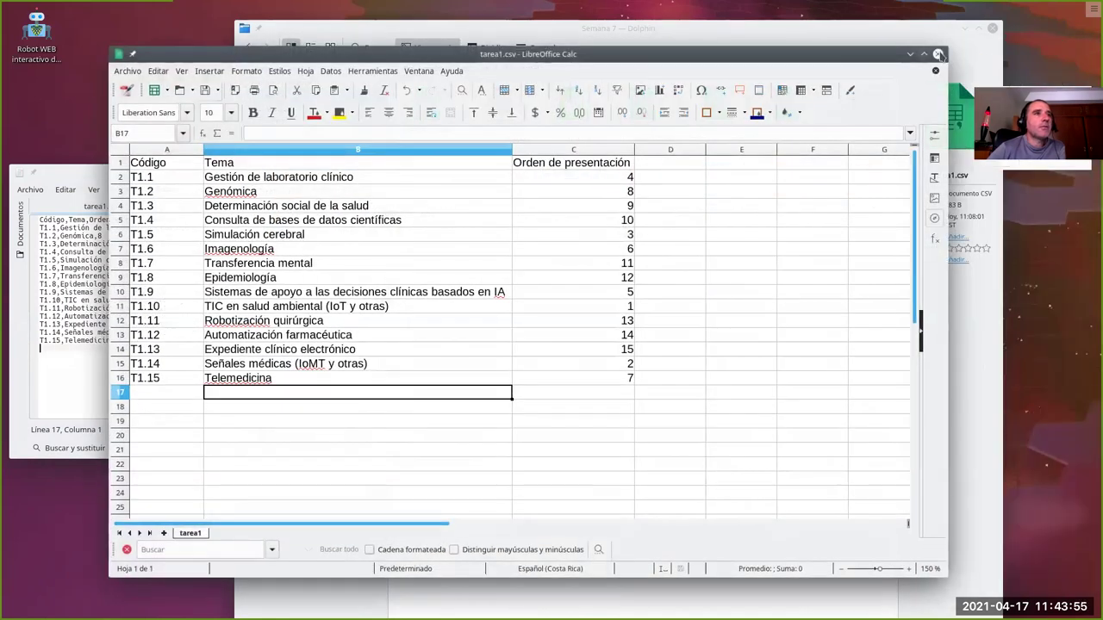
click(938, 54)
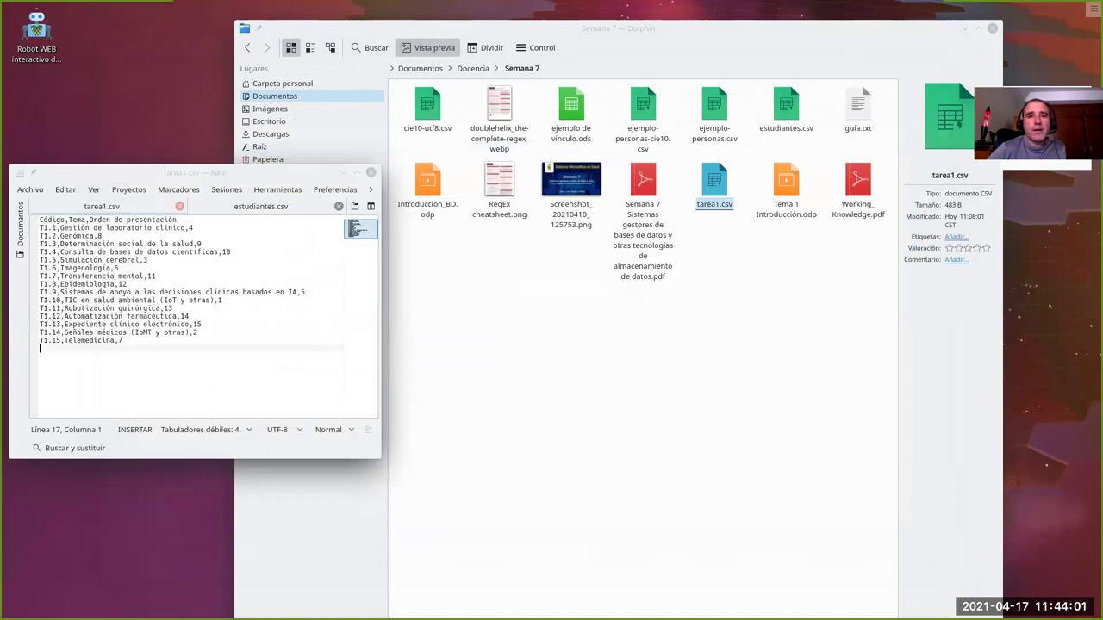
key(alt+Tab)
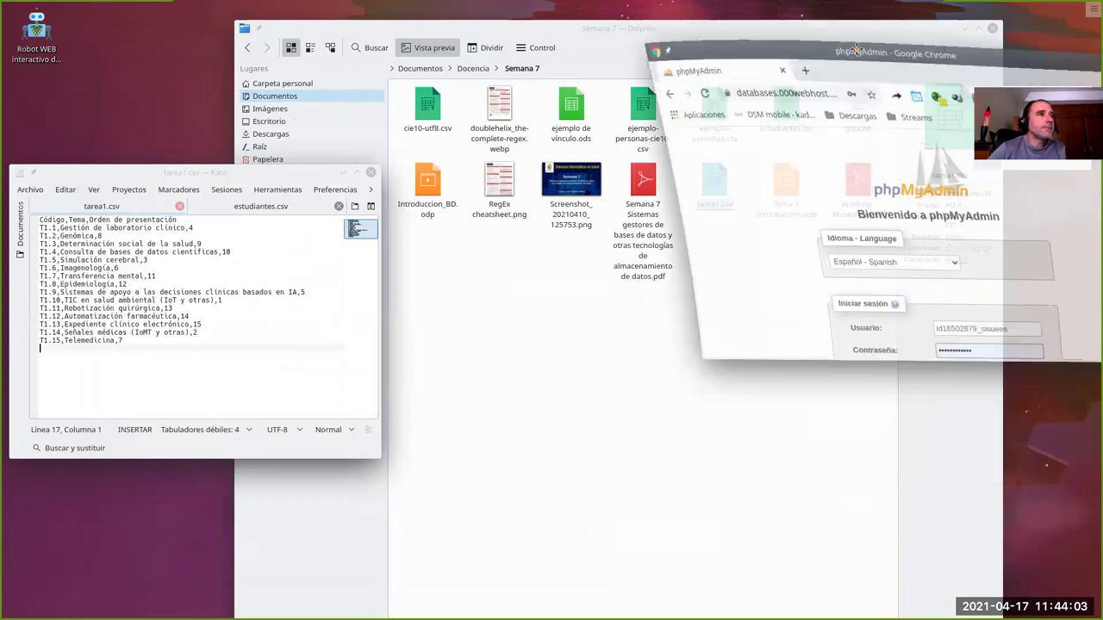
drag(816, 368, 1068, 562)
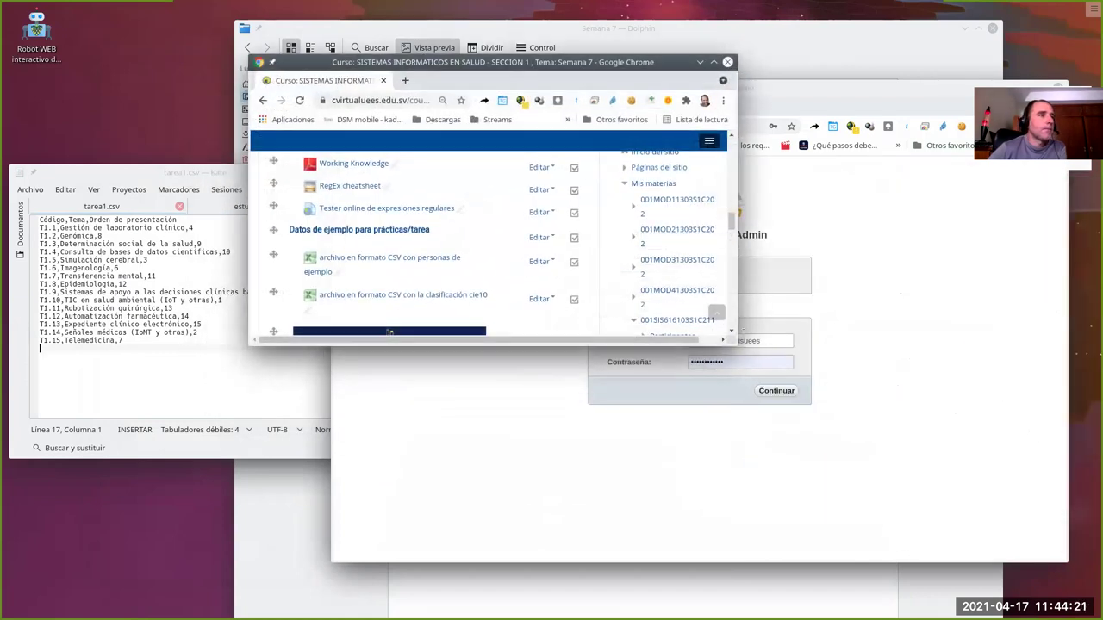
Enlarge the Semana 7 course page window and locate the username and password given for the online MariaDB/MySQL database manager.
drag(738, 343, 955, 535)
scroll(569, 343, up, 2)
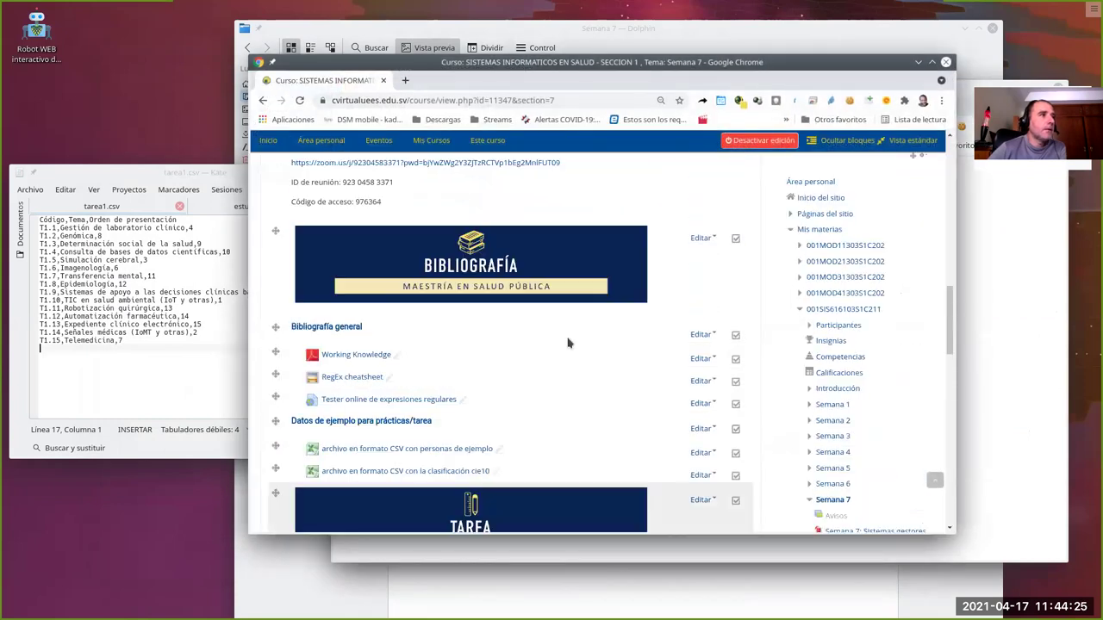
scroll(568, 343, up, 5)
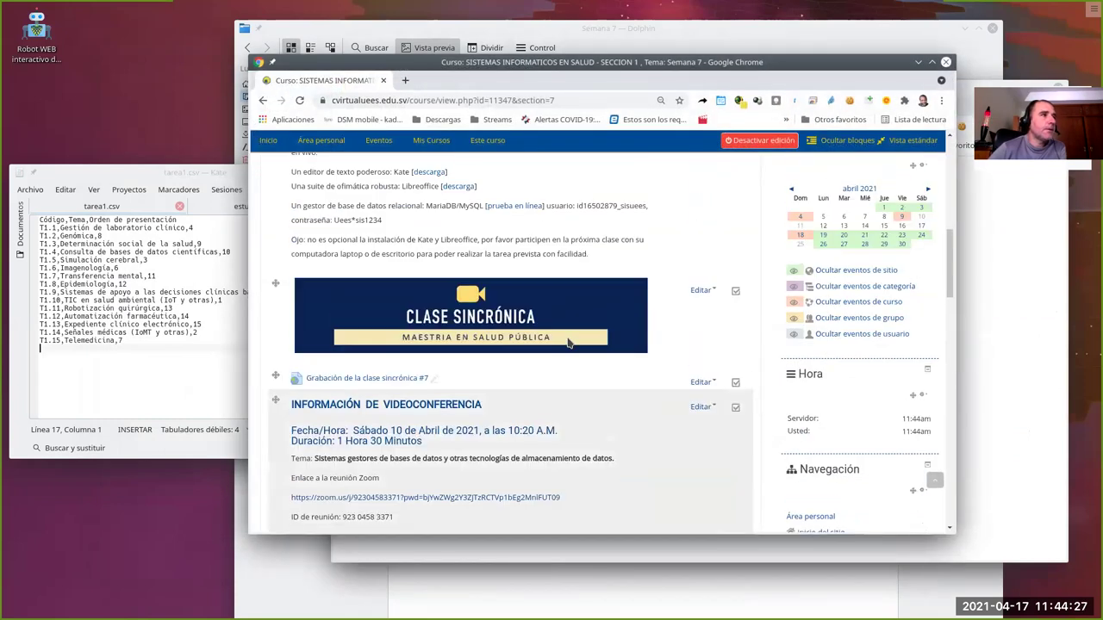
scroll(568, 343, up, 1)
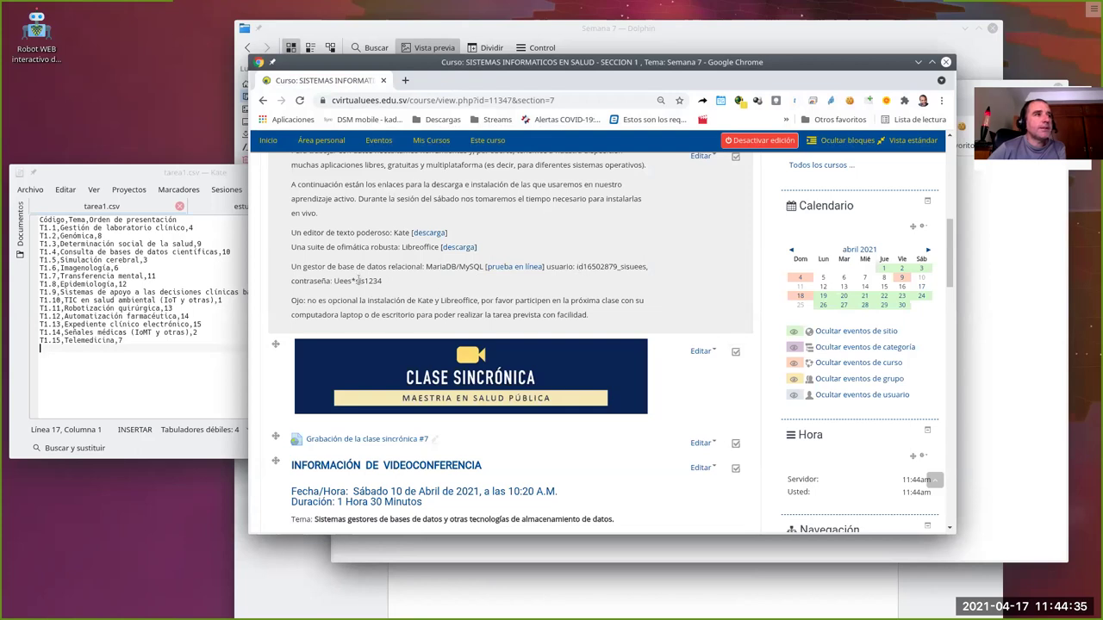
double_click(594, 264)
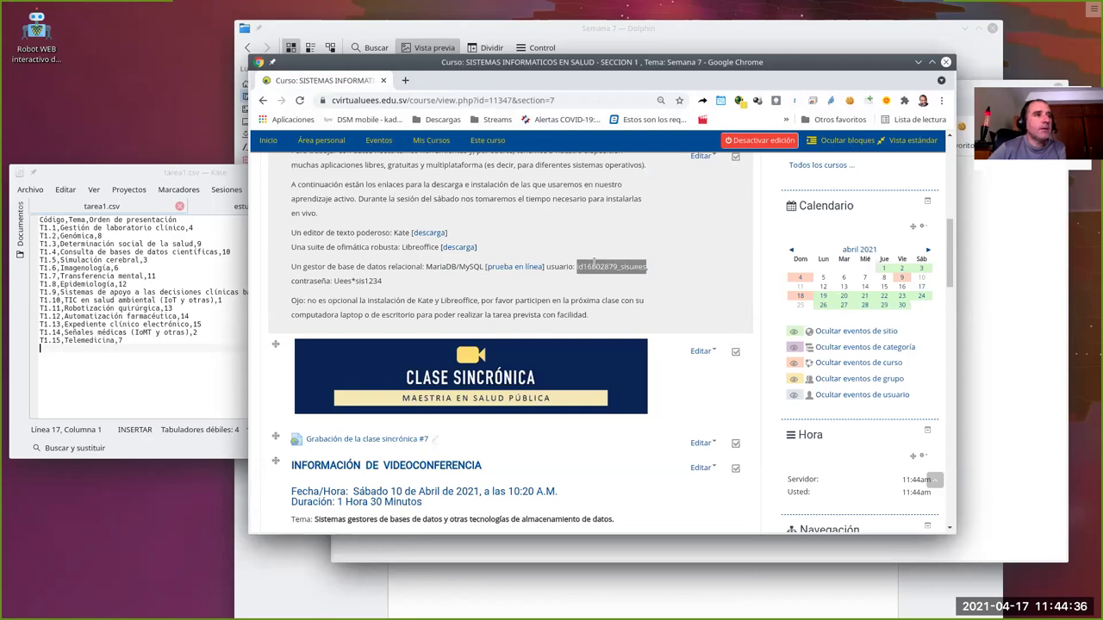
click(352, 281)
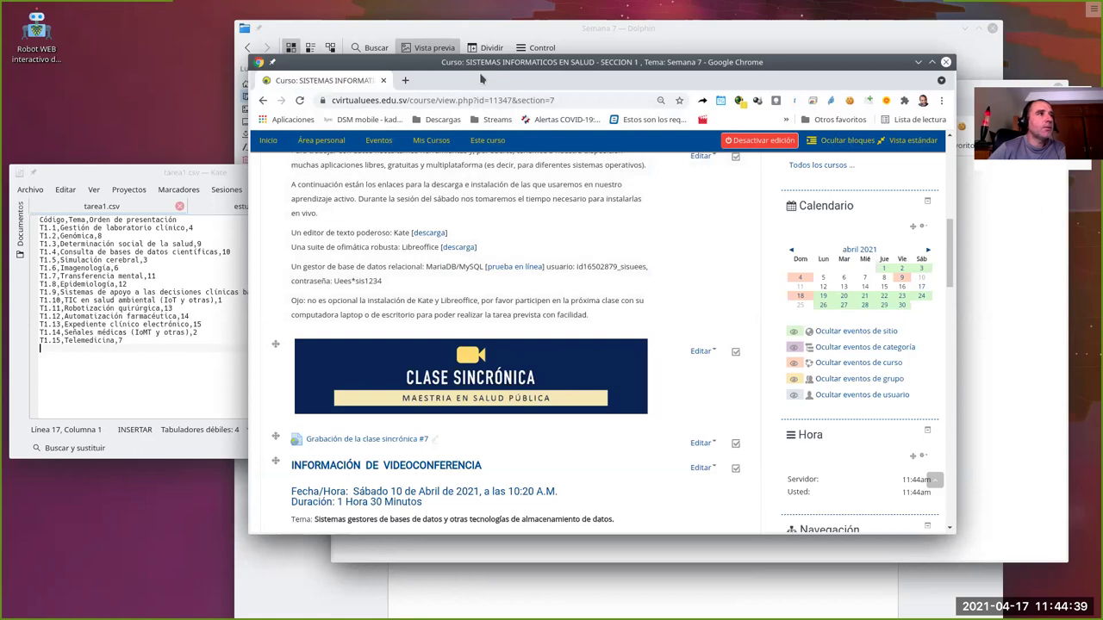
Move the course page aside, return to the phpMyAdmin login page, and log in with the prefilled credentials.
mouse_move(477, 73)
mouse_down()
mouse_move(552, 94)
mouse_move(484, 91)
mouse_up()
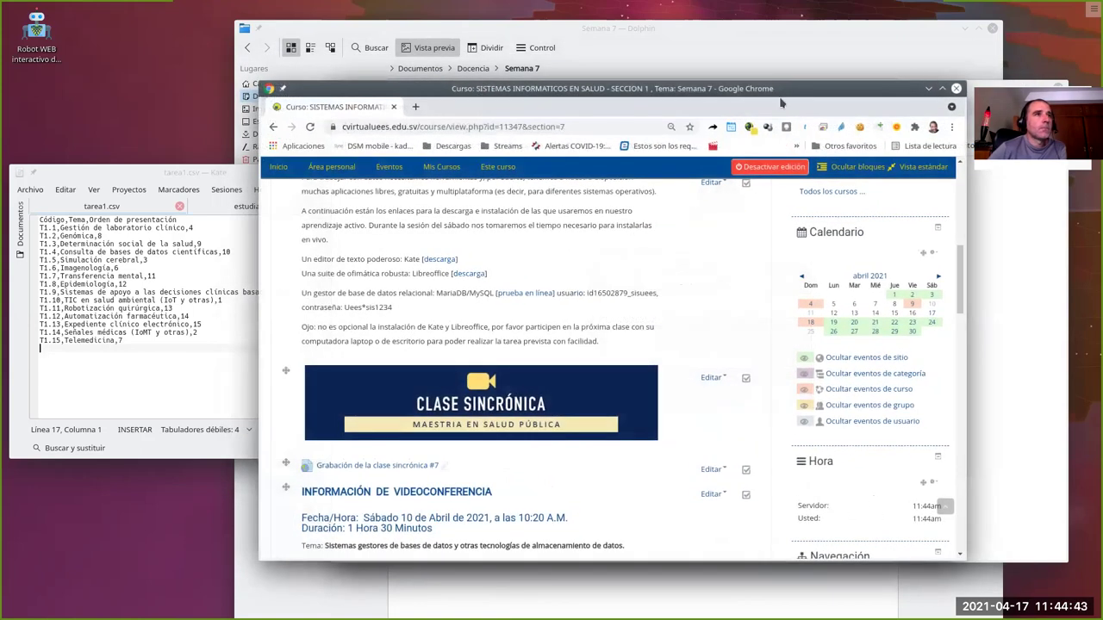
drag(764, 88, 781, 183)
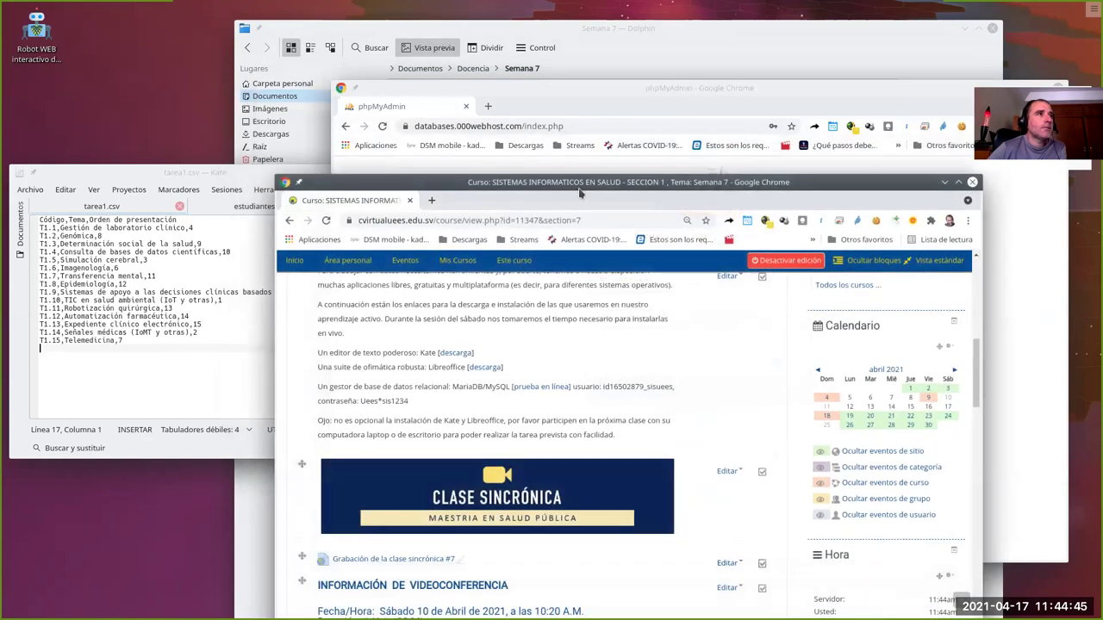
click(576, 98)
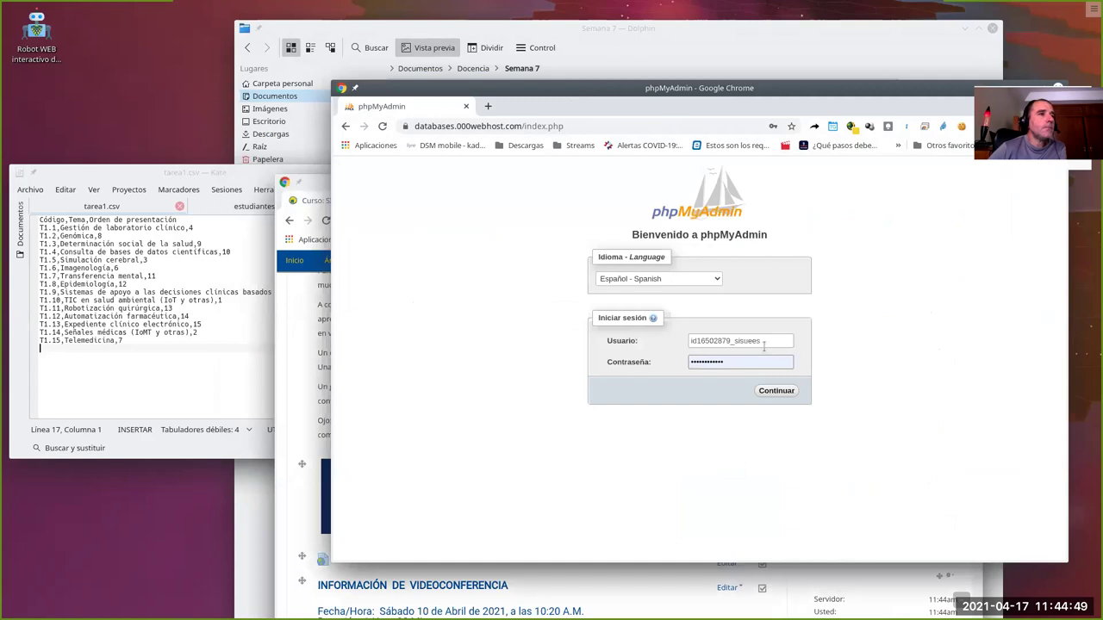
click(728, 341)
click(705, 361)
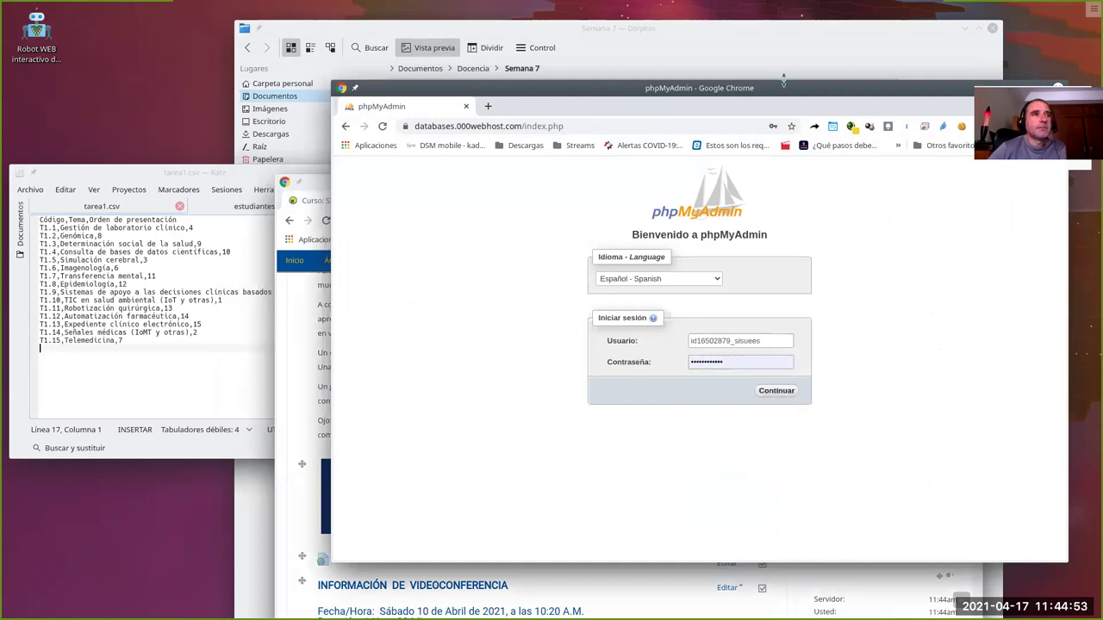
drag(777, 219, 754, 186)
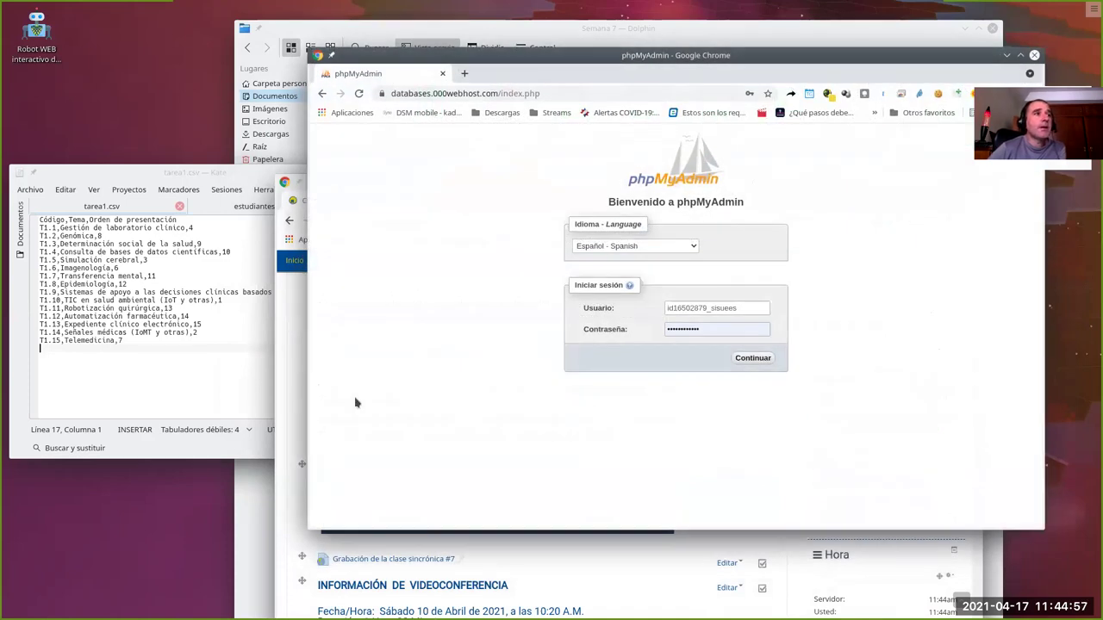
click(741, 360)
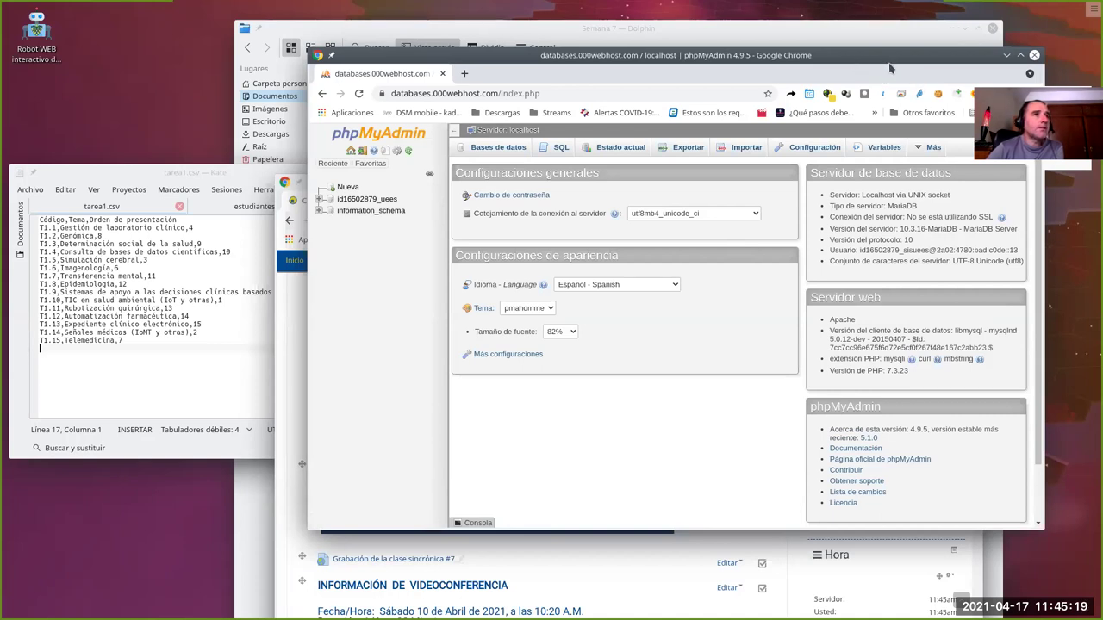
Reposition the phpMyAdmin window and make it taller so the whole server home page fits.
drag(872, 59, 803, 66)
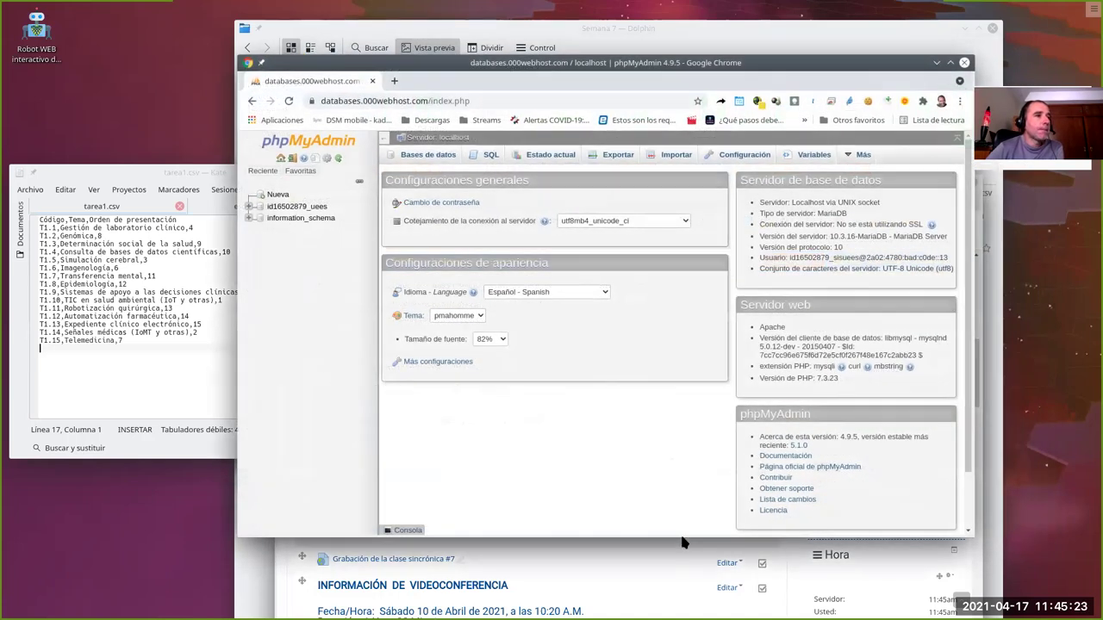
drag(684, 542, 683, 607)
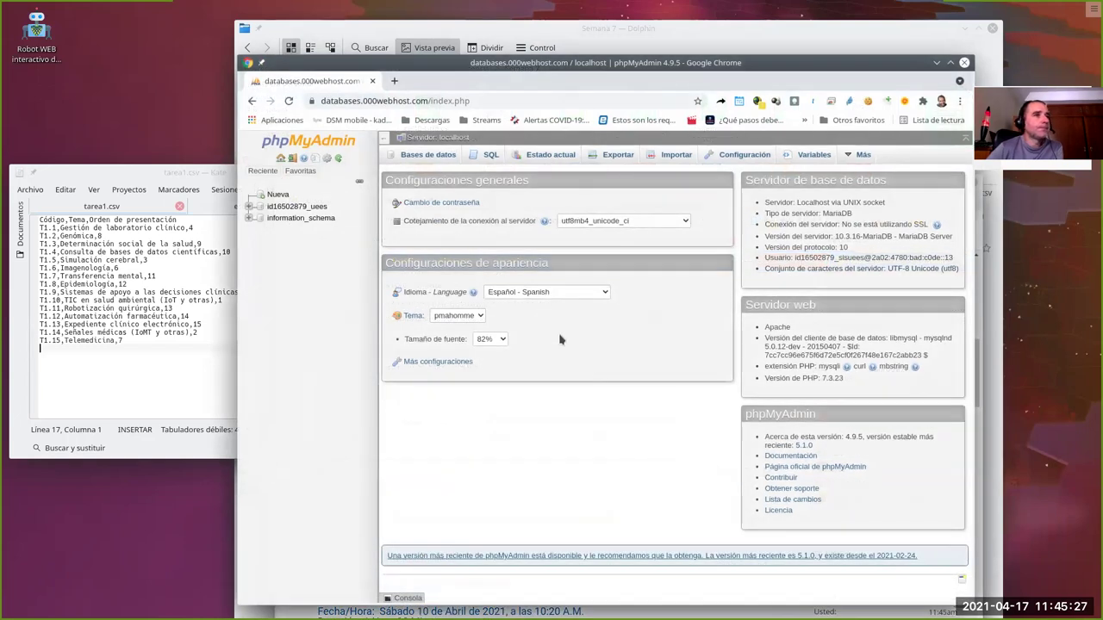
drag(499, 74, 511, 47)
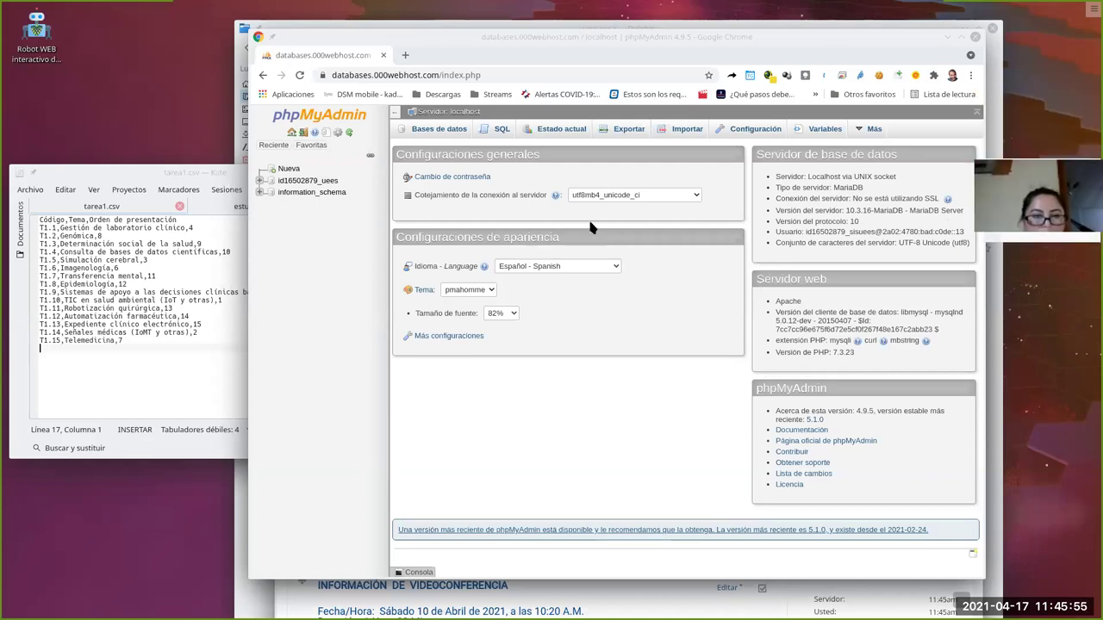
drag(623, 33, 612, 35)
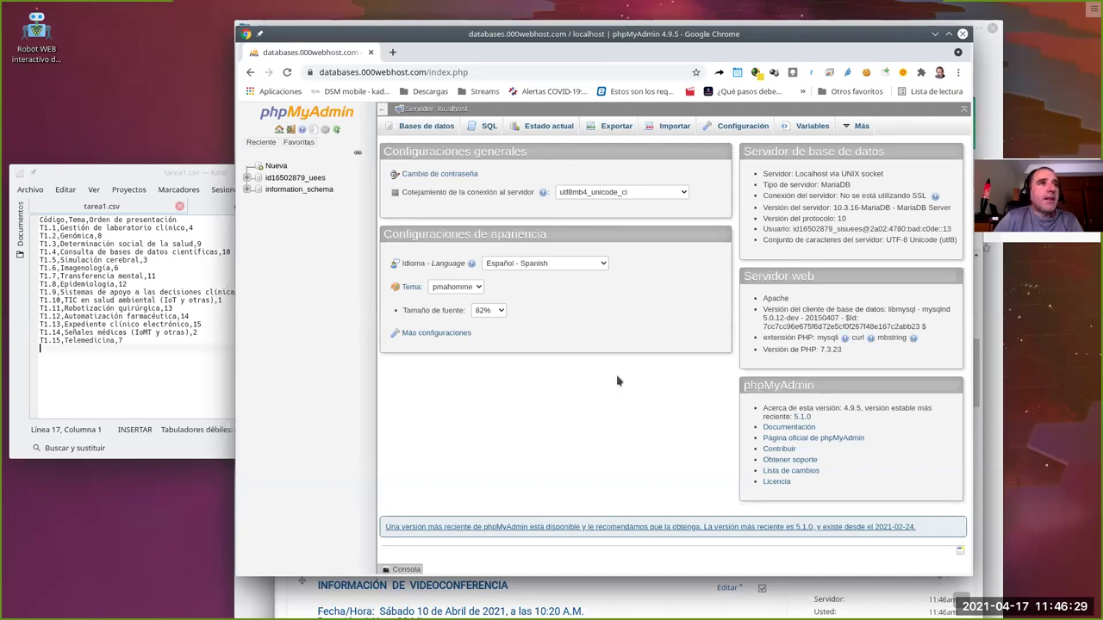
Examine the database server type, the PHP extension and the database client version on the phpMyAdmin home page.
double_click(833, 184)
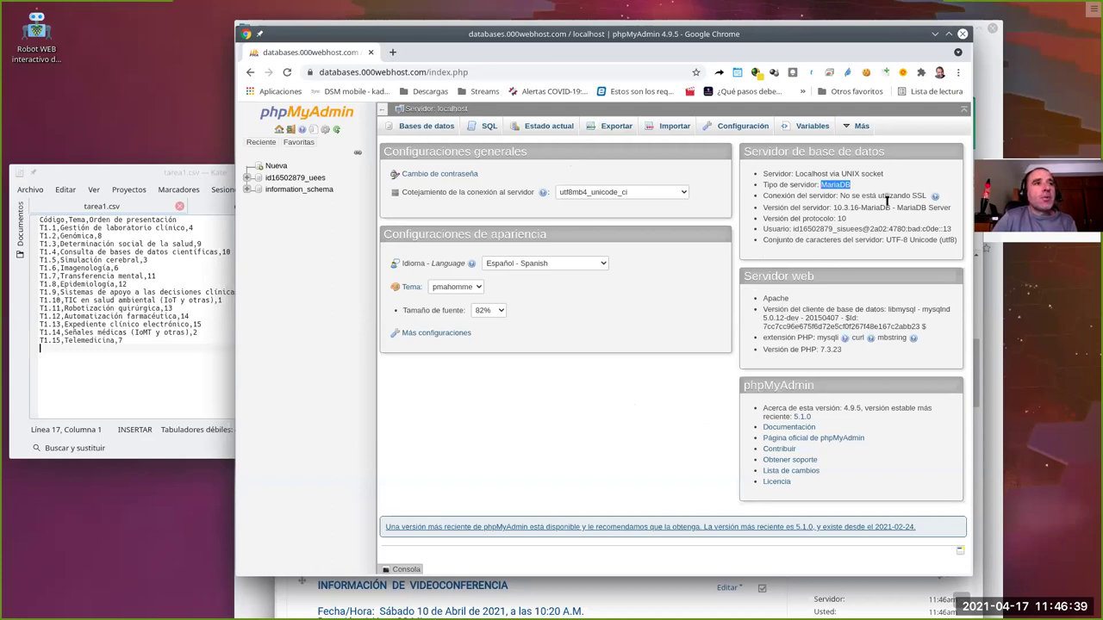
drag(837, 338, 816, 338)
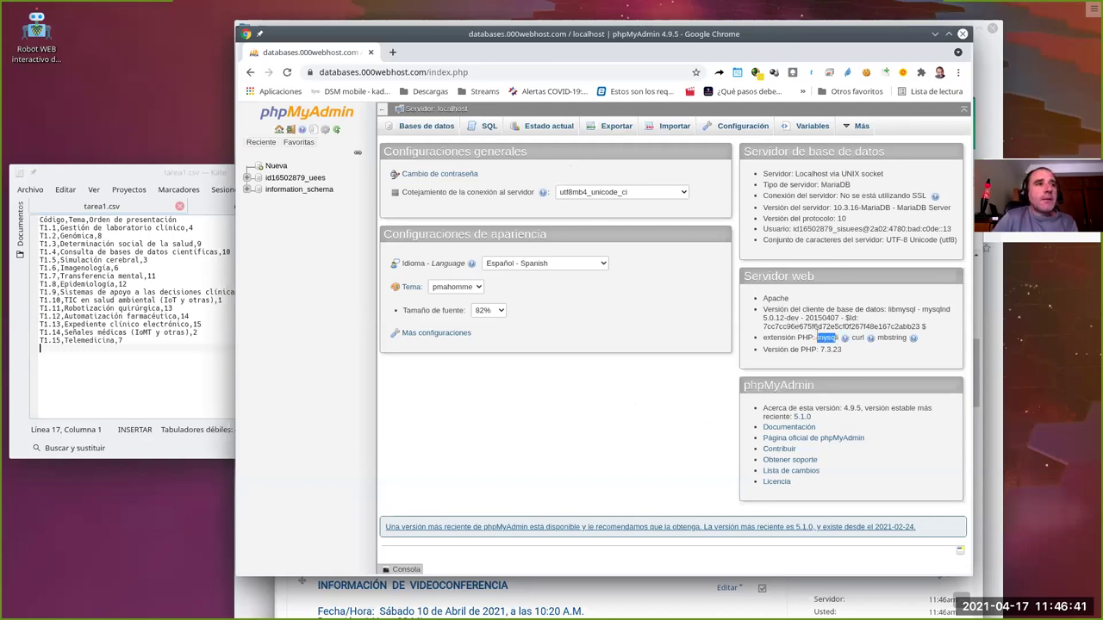
triple_click(901, 303)
click(902, 304)
double_click(902, 303)
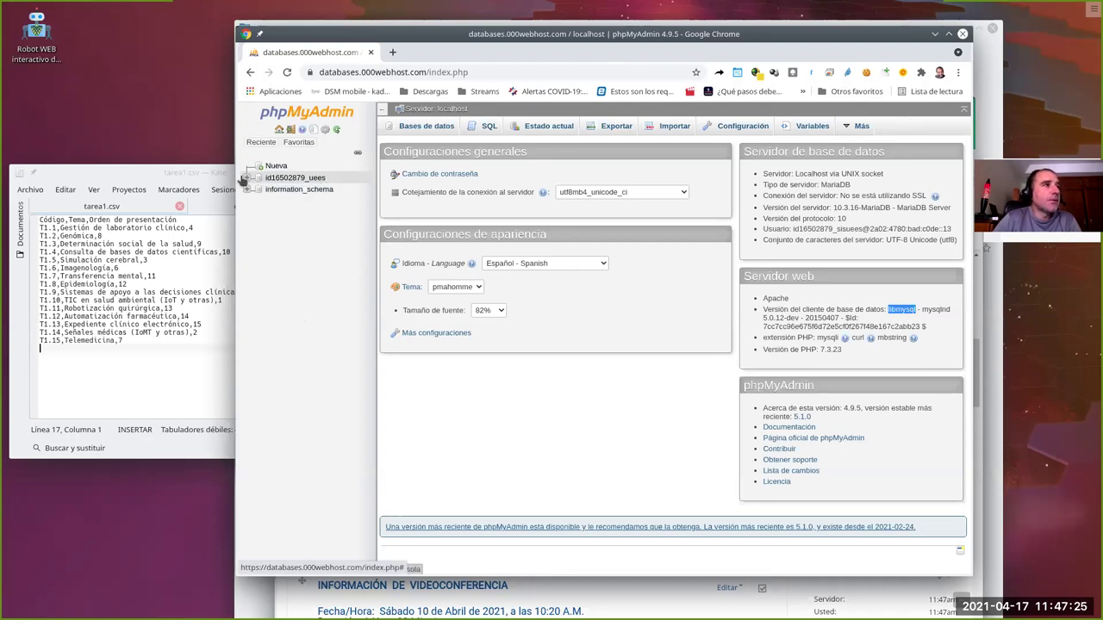
Open the uees database structure and compare its tables with estudiantes.csv and tarea1.csv in Kate.
click(292, 183)
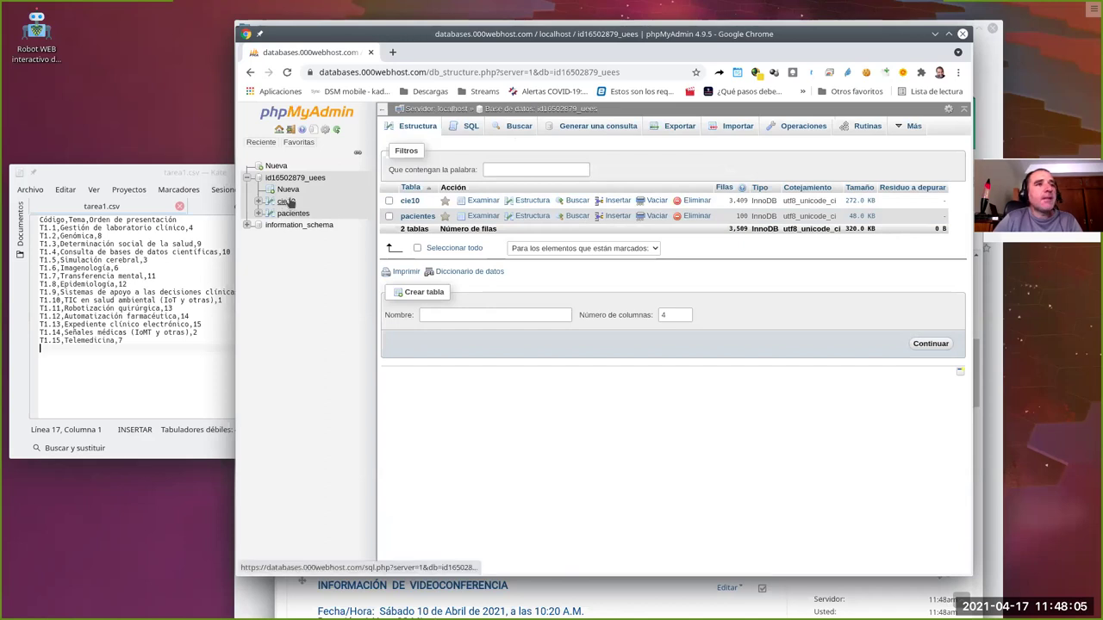
click(125, 177)
click(231, 210)
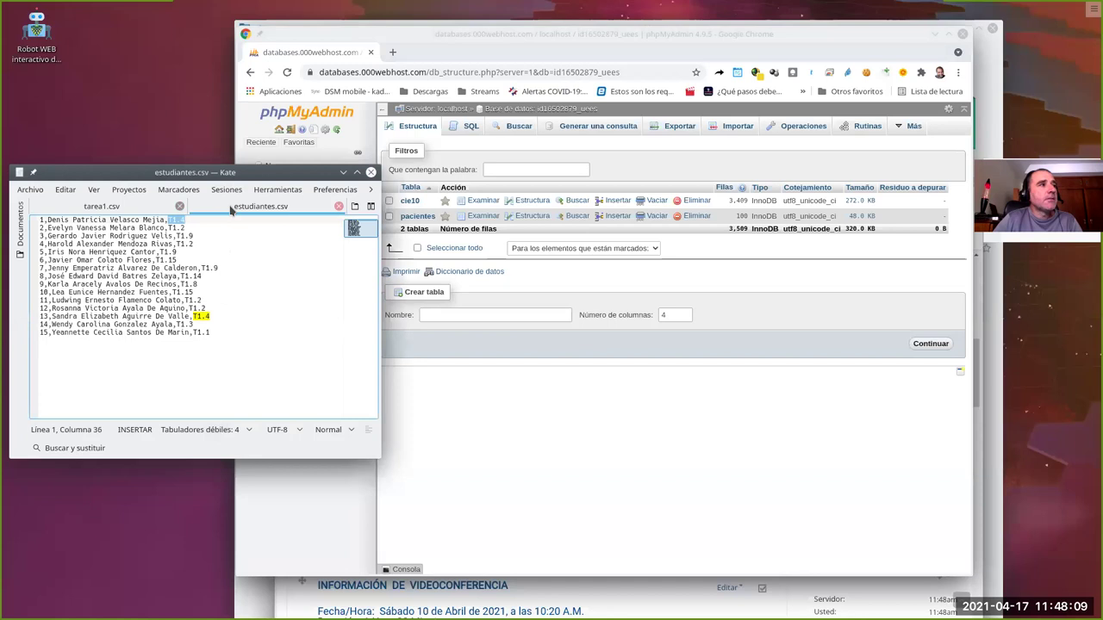
click(108, 206)
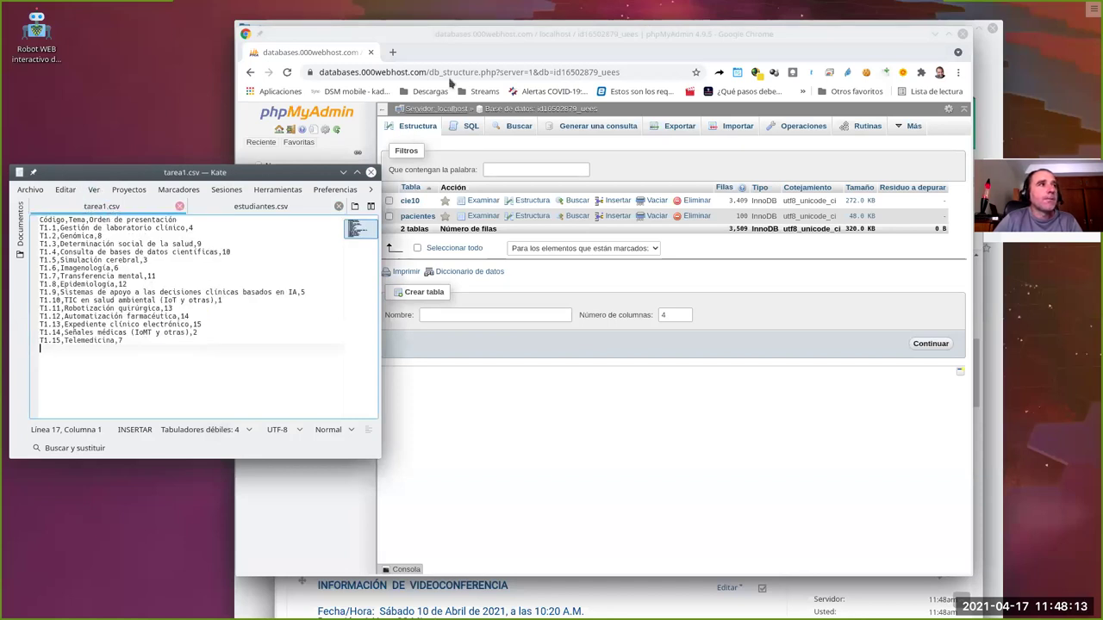
drag(442, 38, 463, 38)
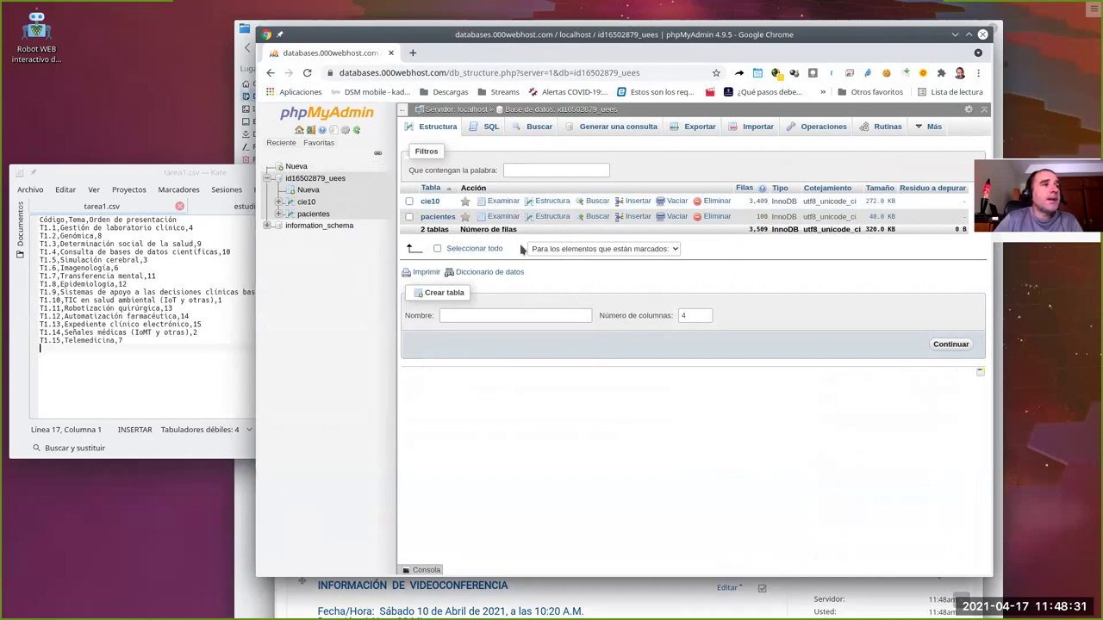
click(477, 314)
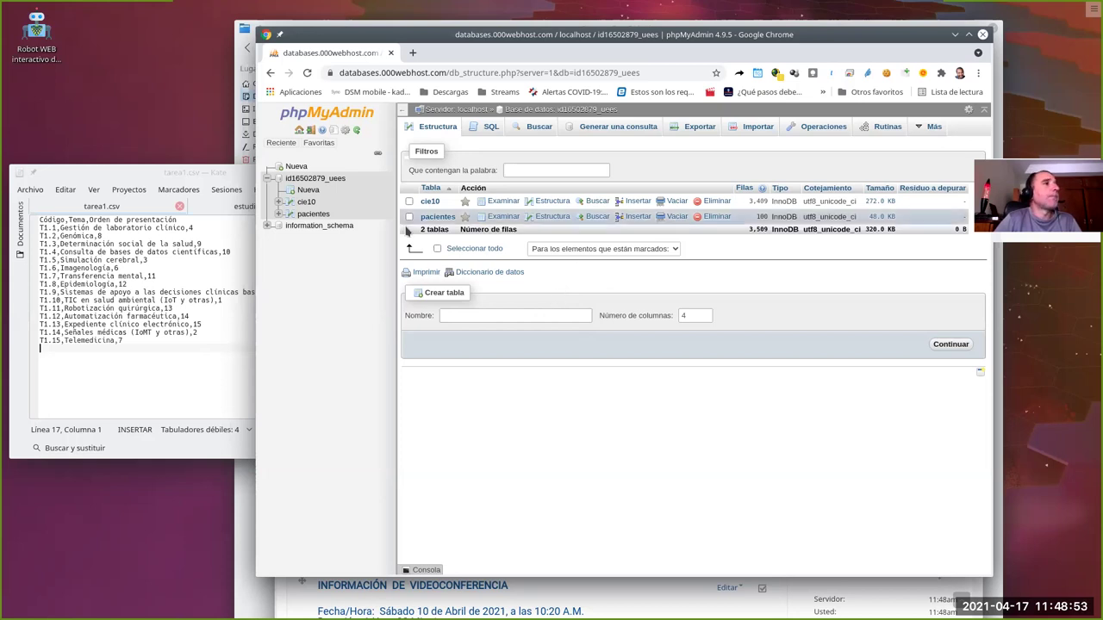
Examine the number, name and topic code fields of the first record in estudiantes.csv in Kate.
click(222, 174)
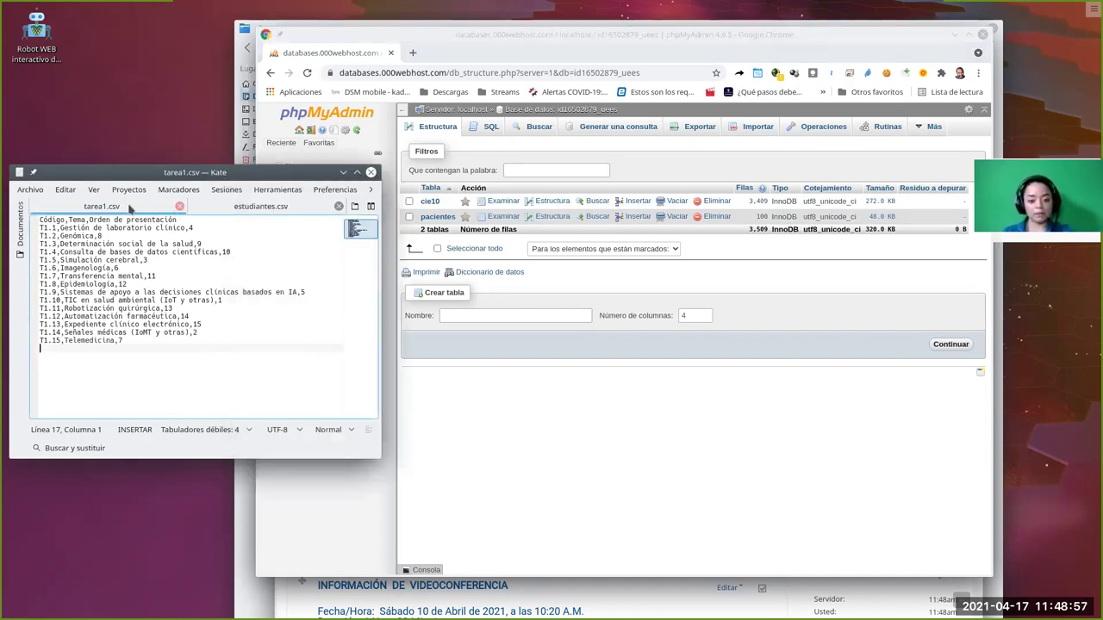
click(260, 206)
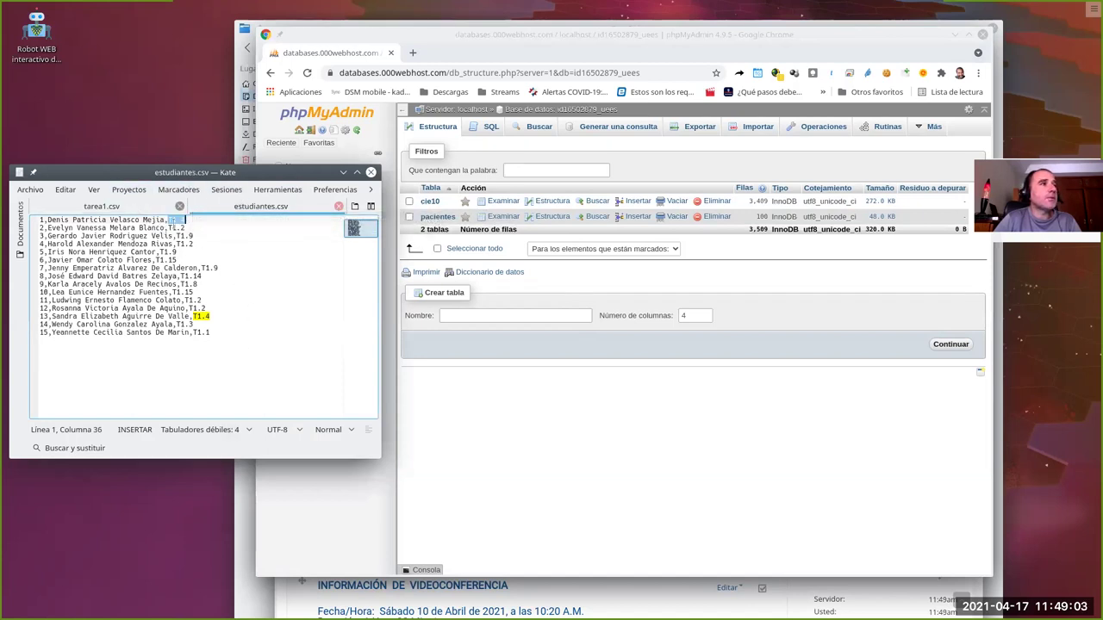
click(543, 383)
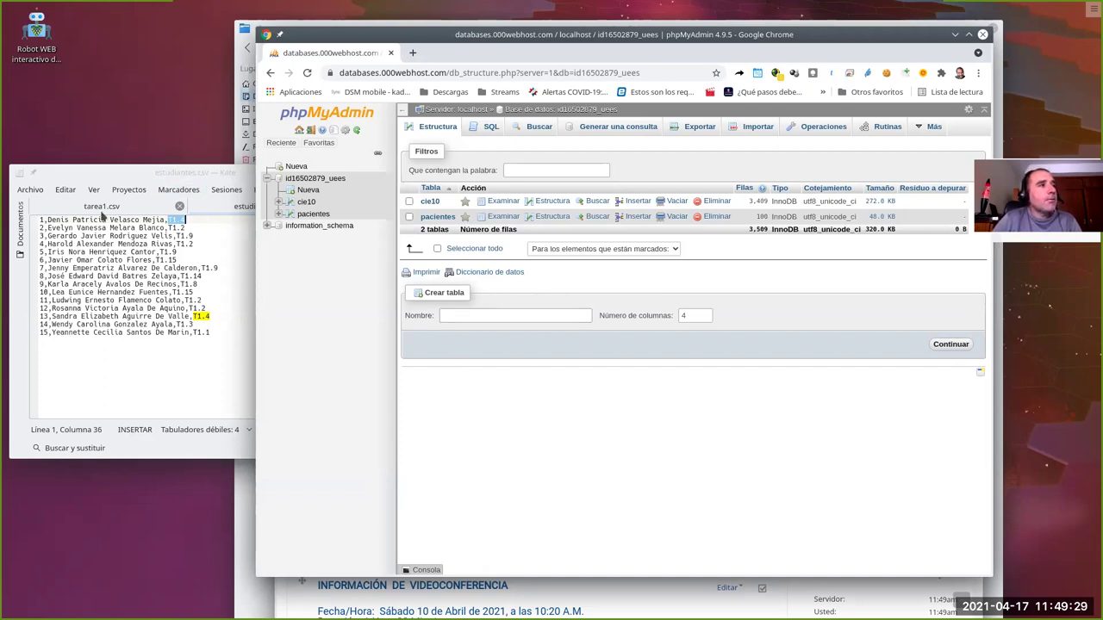
click(217, 205)
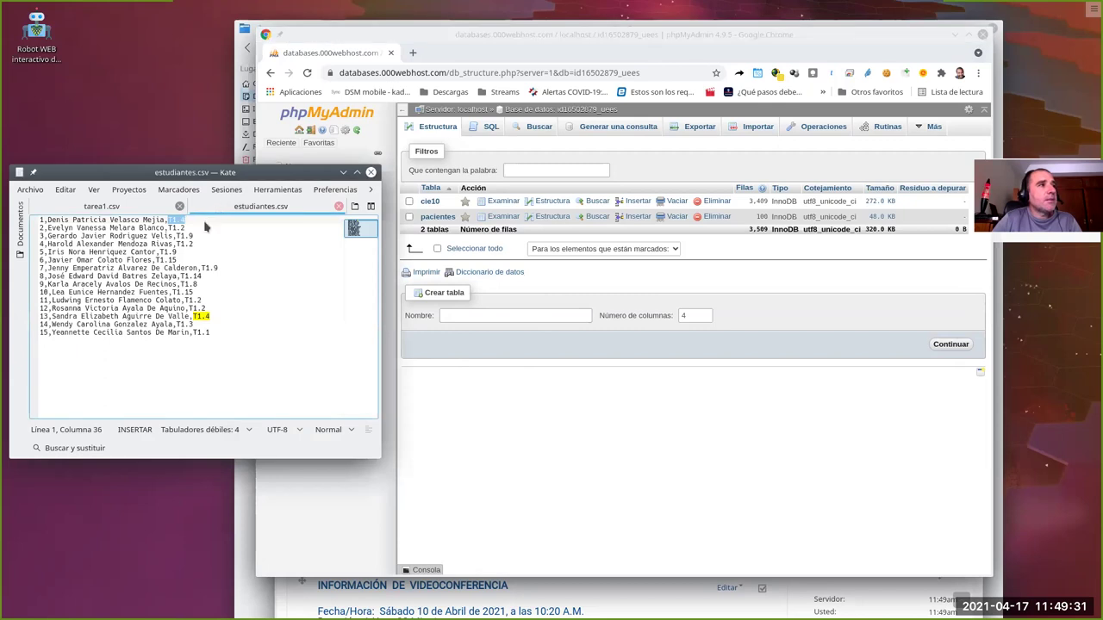
click(90, 227)
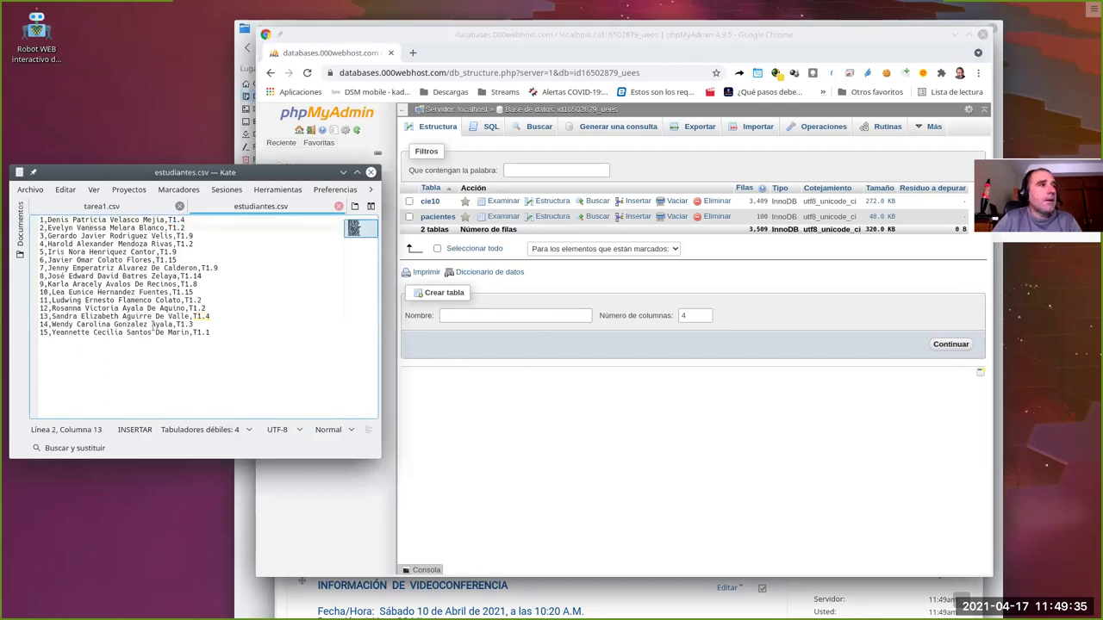
click(46, 220)
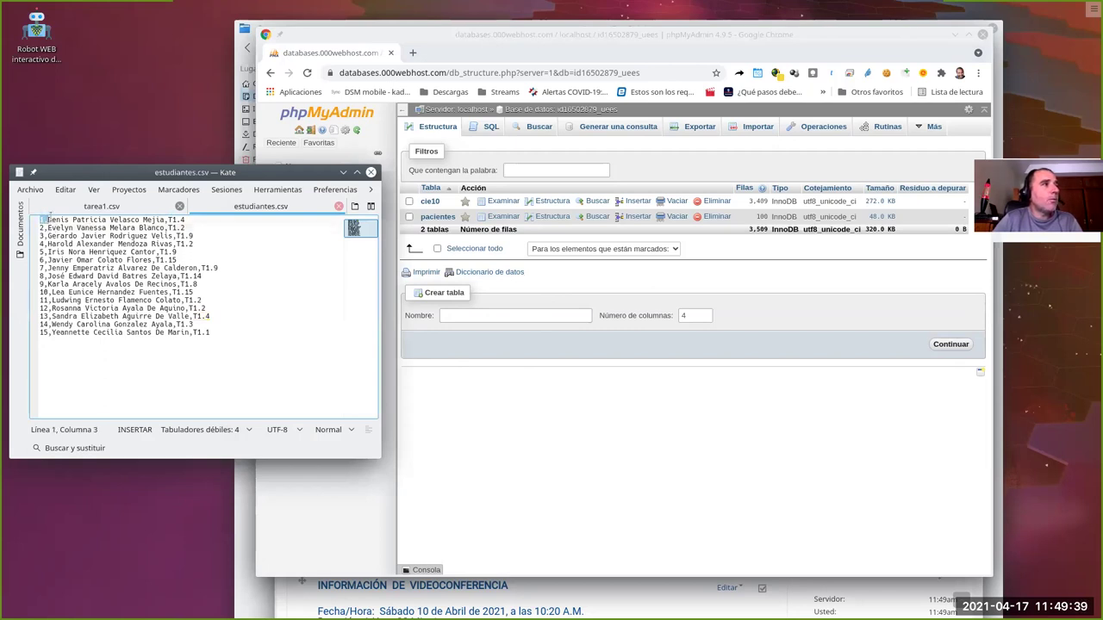
drag(49, 220, 185, 220)
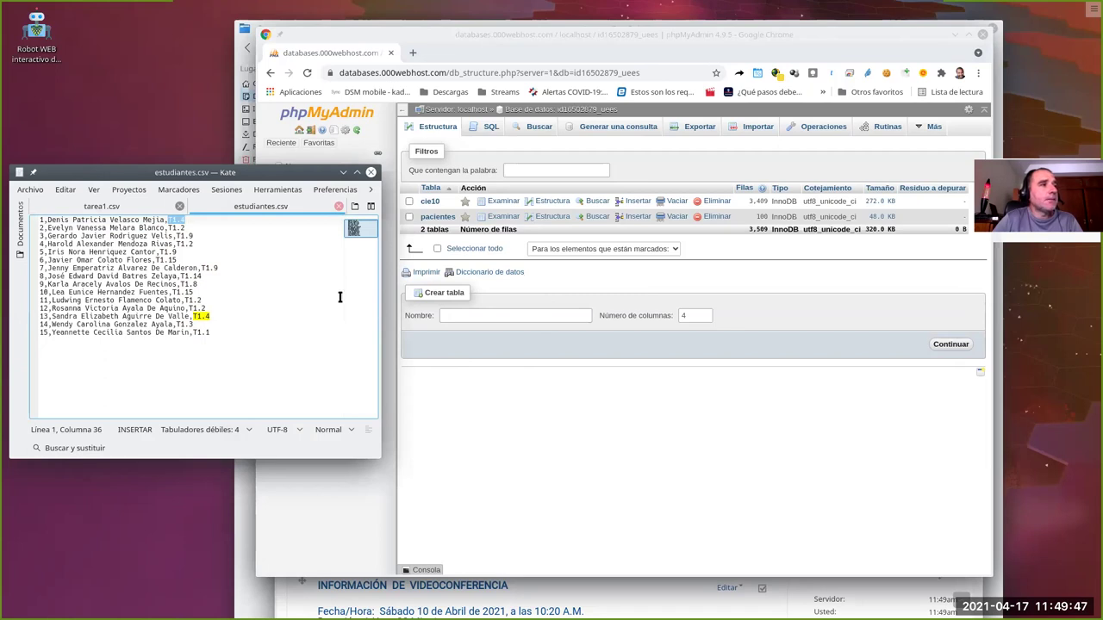
Start a new table named estudiantes with 3 columns in the uees database.
click(509, 316)
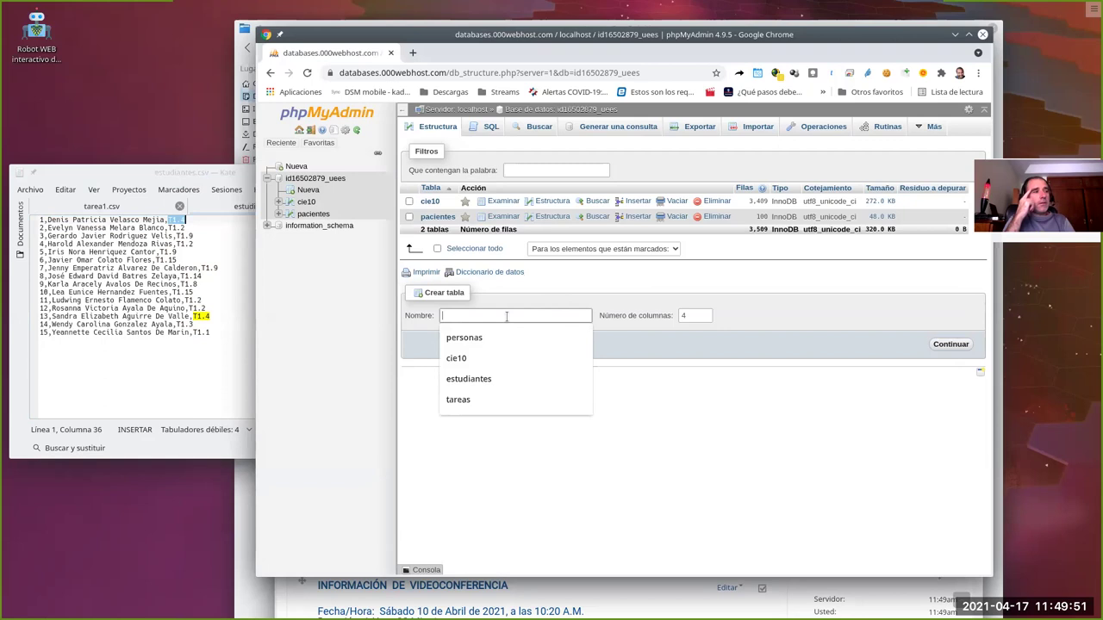
text(est)
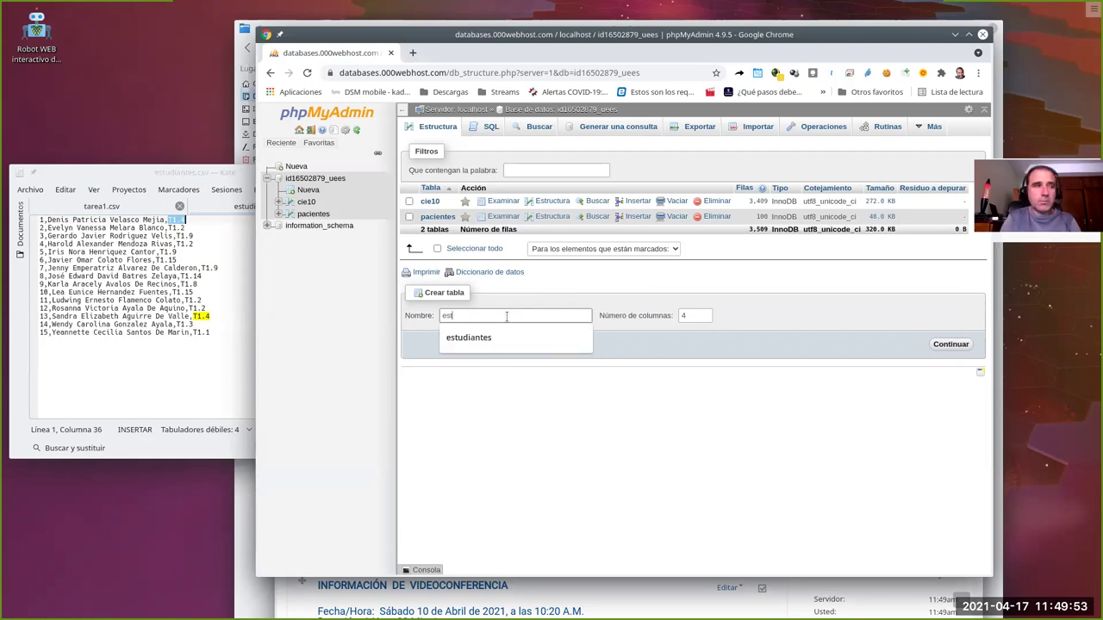
text(udiantes)
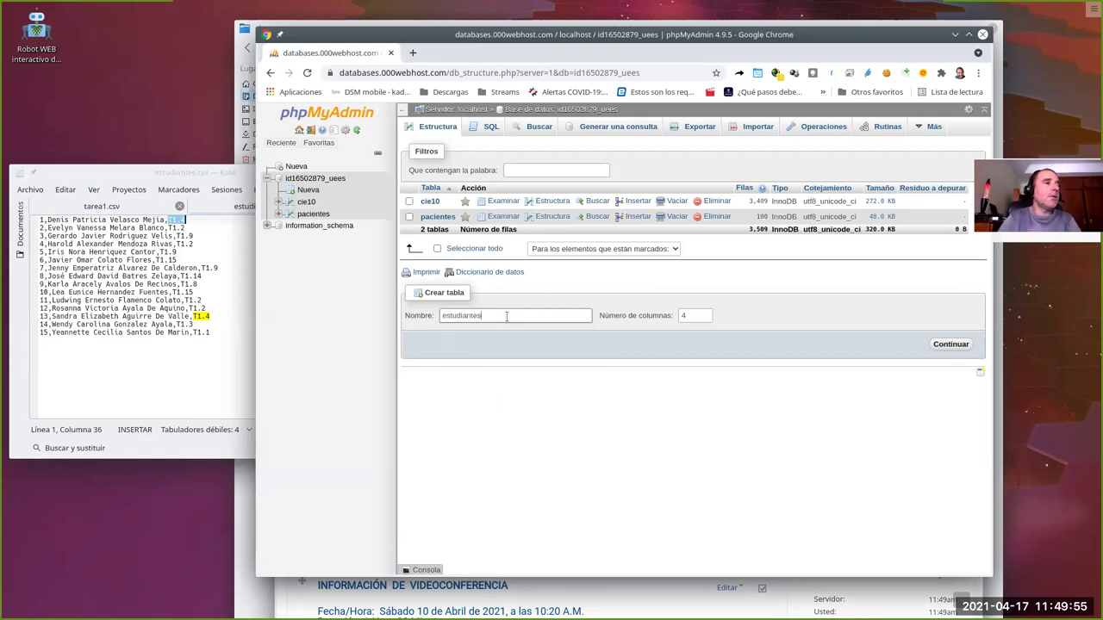
click(690, 320)
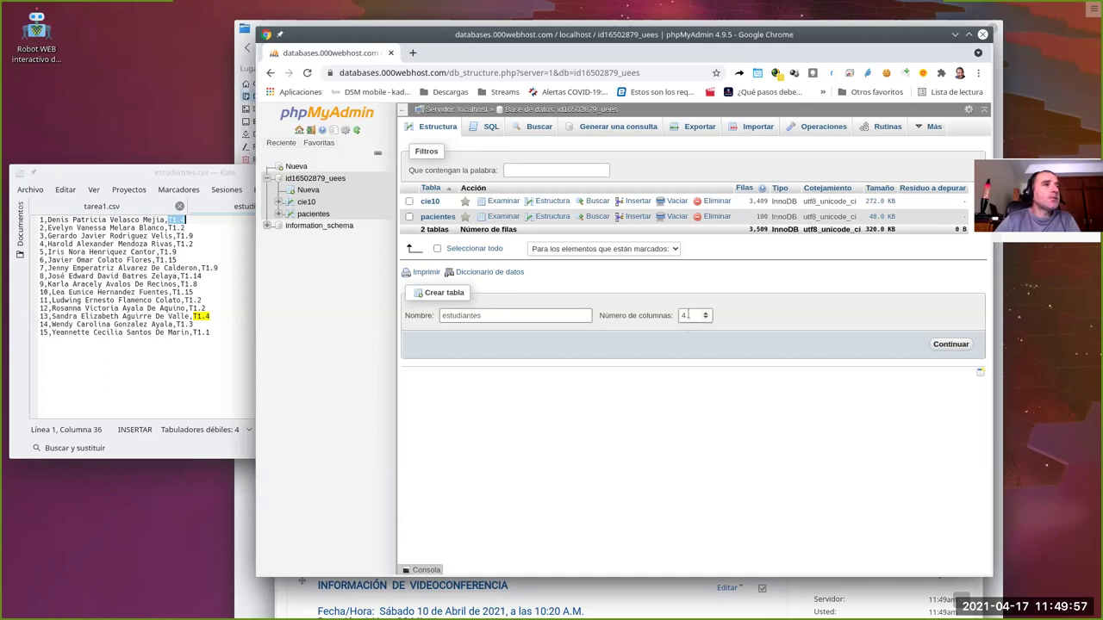
key(BackSpace)
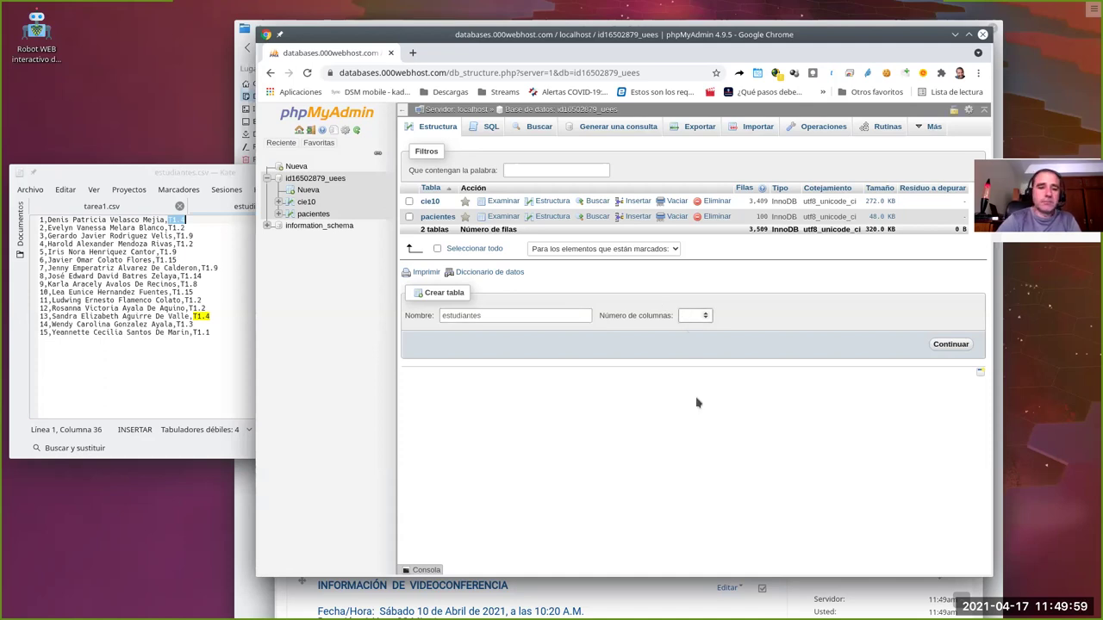
text(3)
click(763, 336)
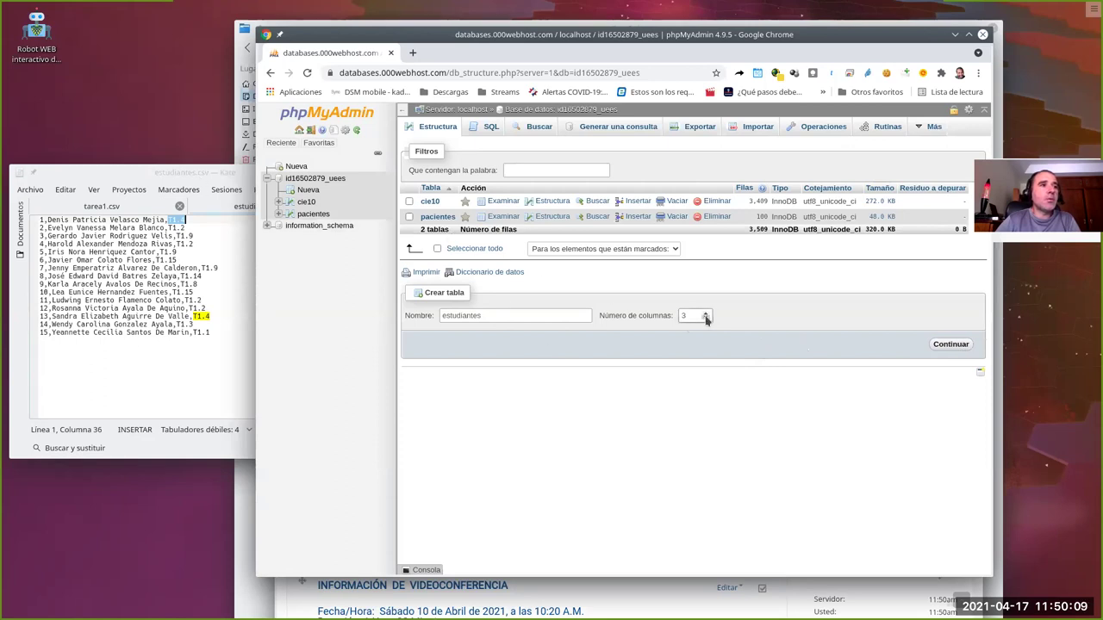
click(948, 344)
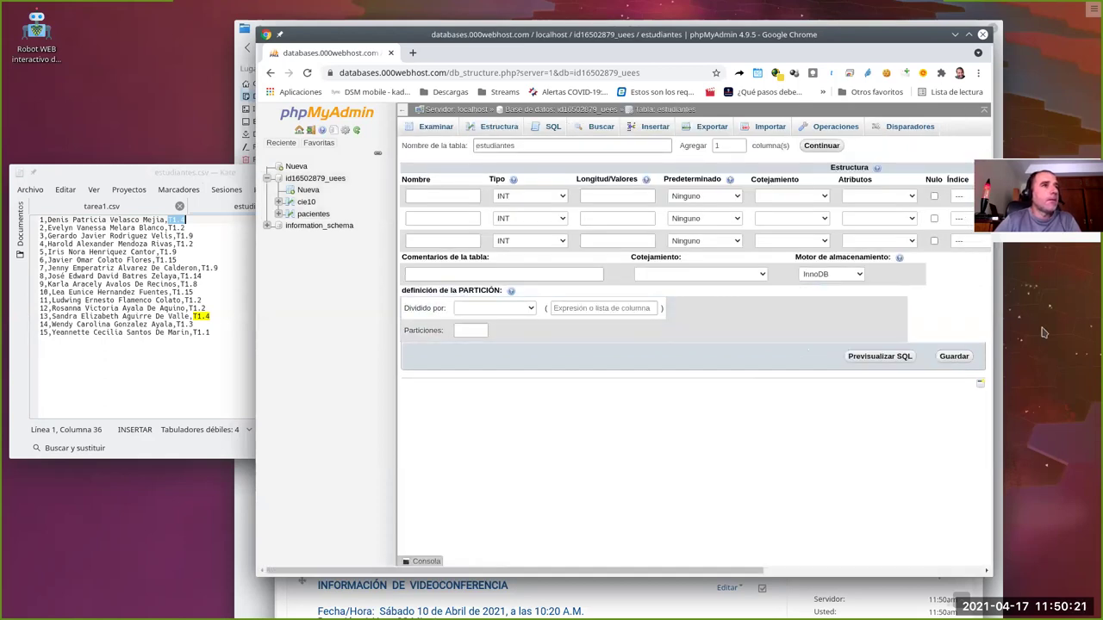
Widen the browser window on both sides and name the three table columns id, nombre and tarea.
drag(994, 315, 1086, 317)
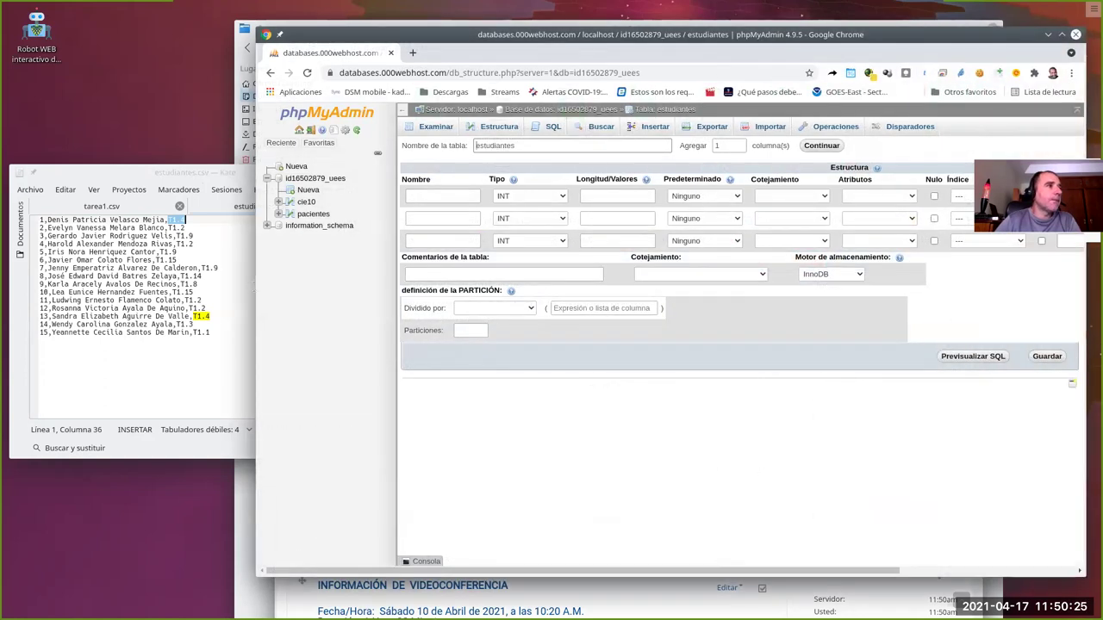
drag(256, 284, 107, 284)
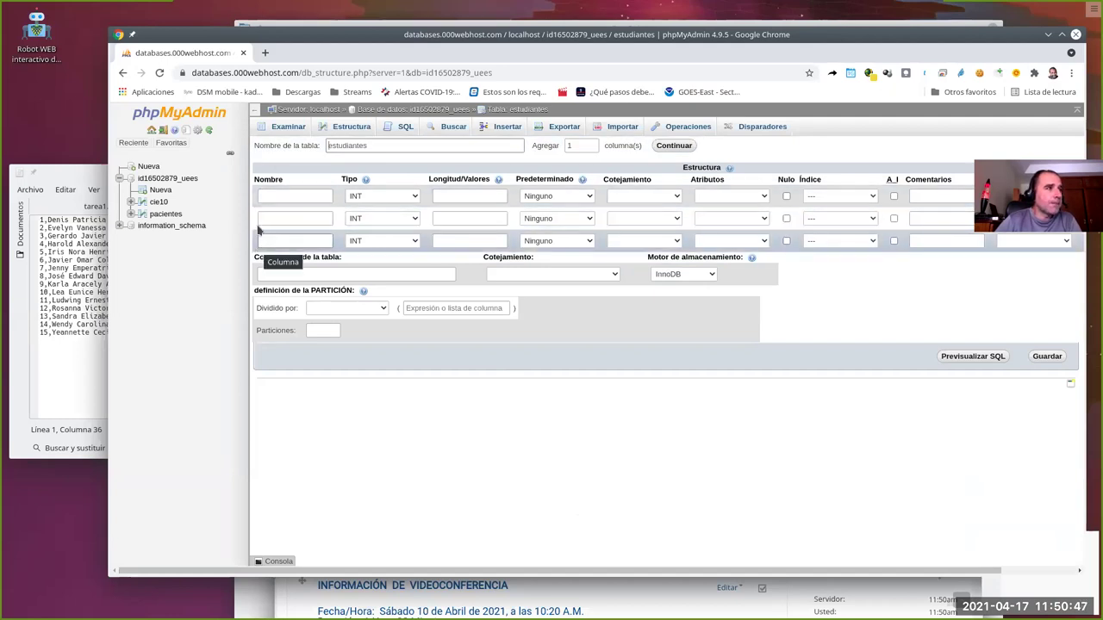
click(272, 197)
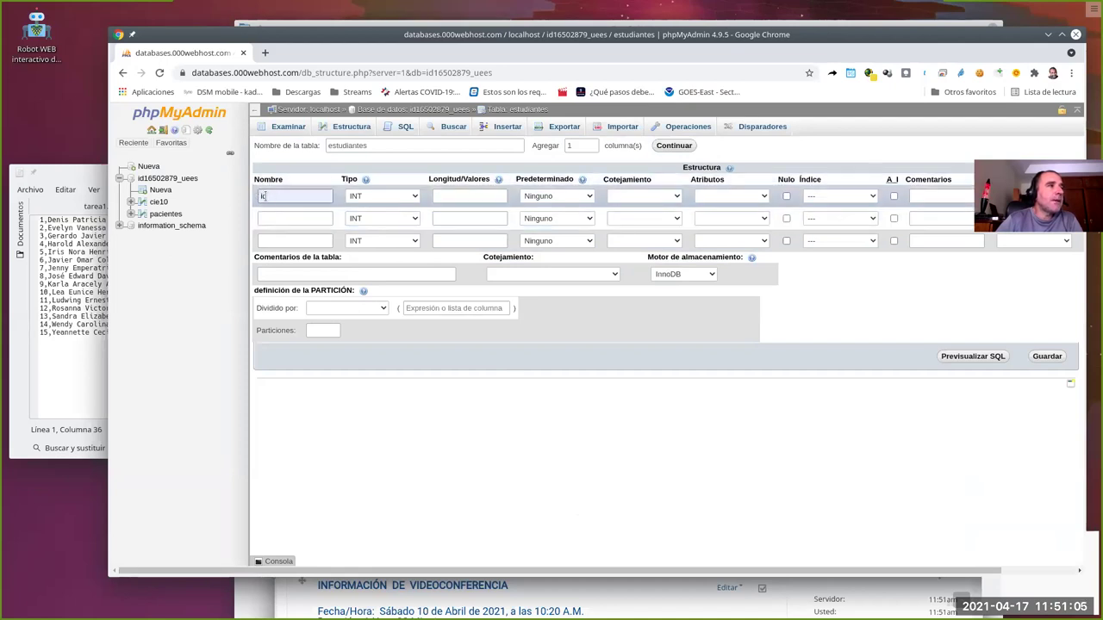
click(284, 218)
click(280, 241)
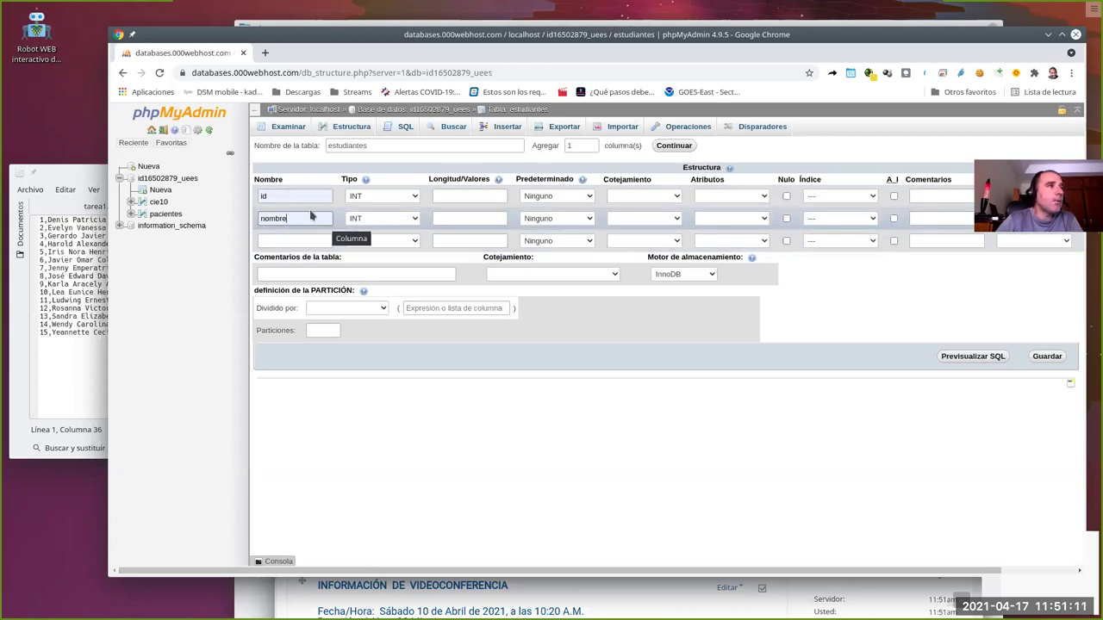
click(276, 241)
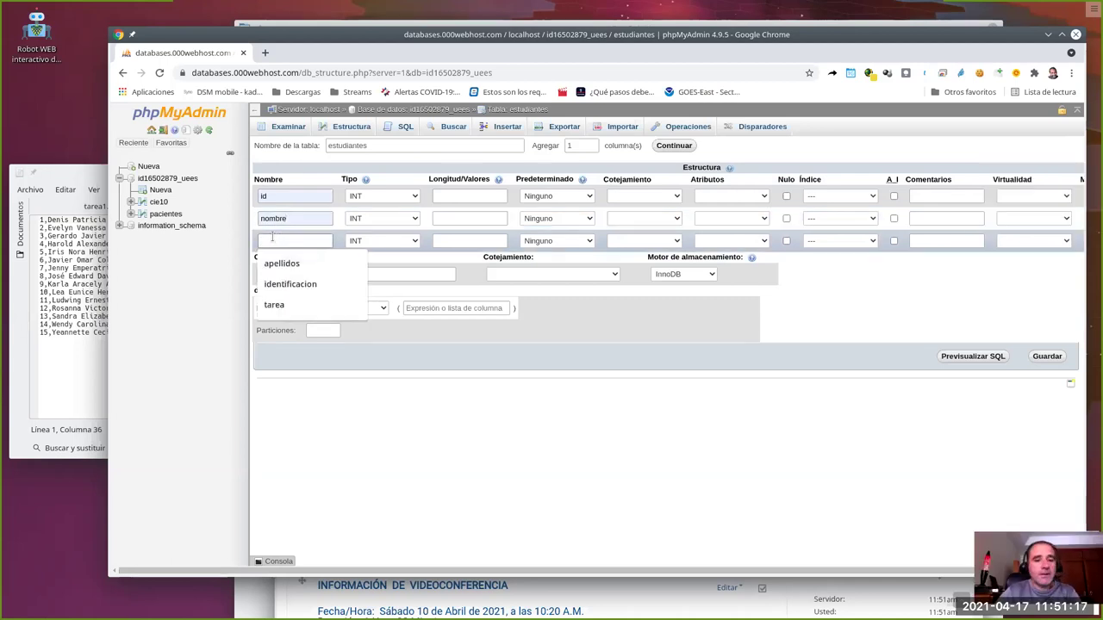
text(tarea)
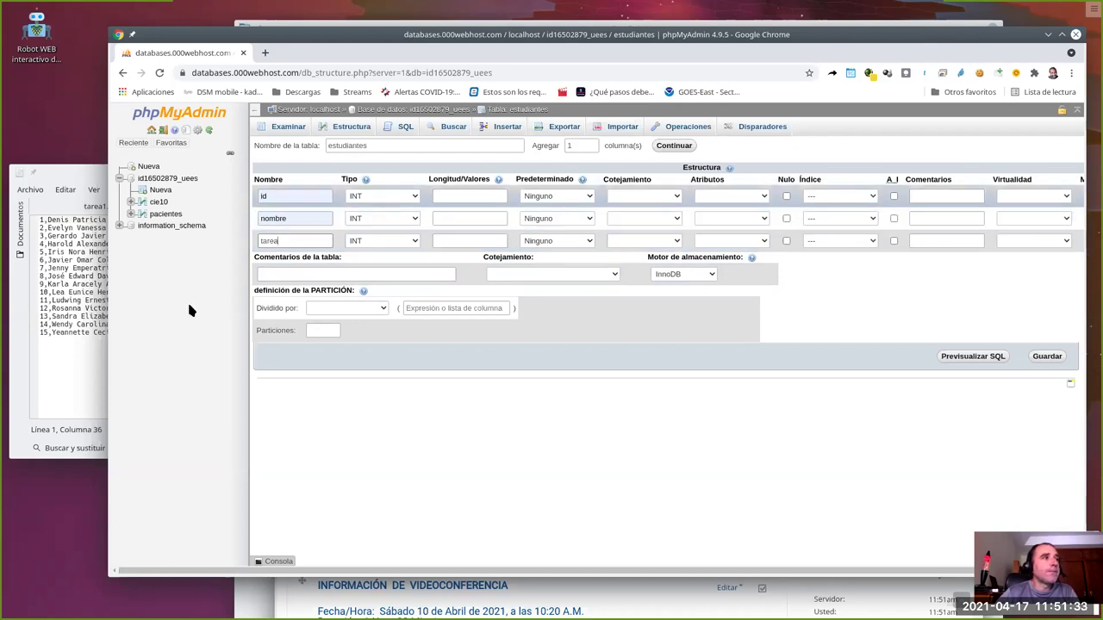
Compare the fields of the first record in estudiantes.csv in Kate with the id, nombre and tarea columns, returning to phpMyAdmin.
click(105, 268)
click(134, 251)
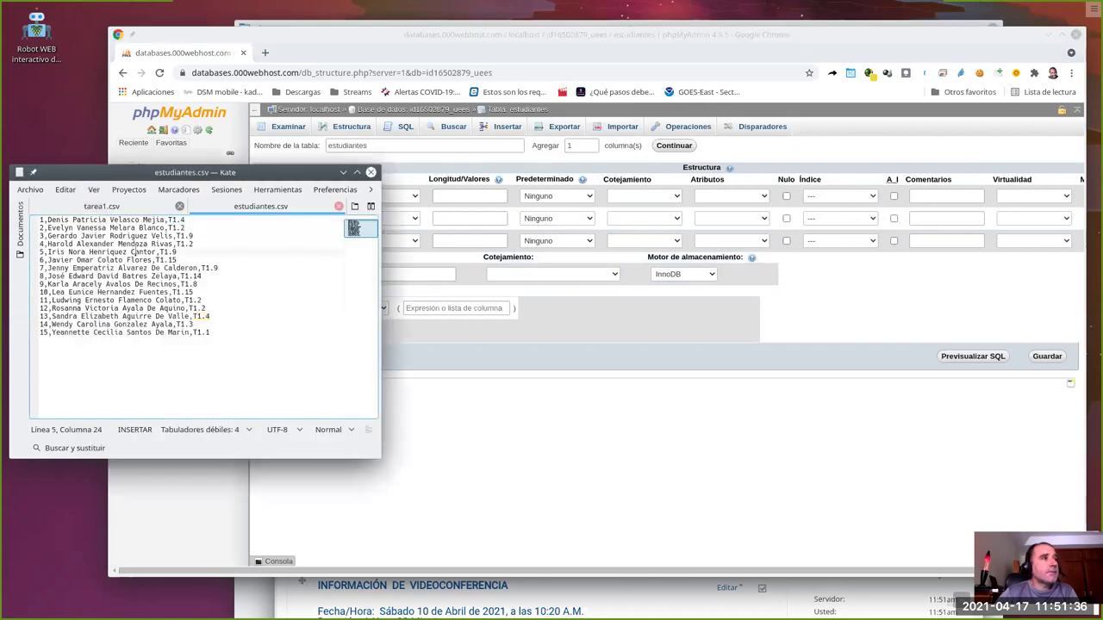
click(39, 220)
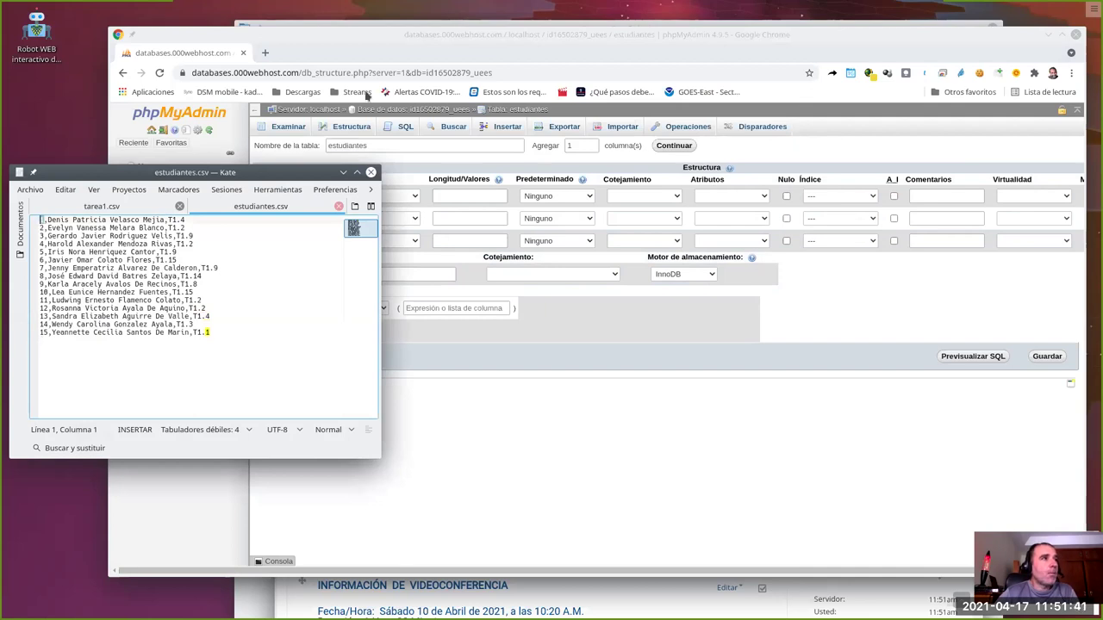
drag(48, 221, 168, 220)
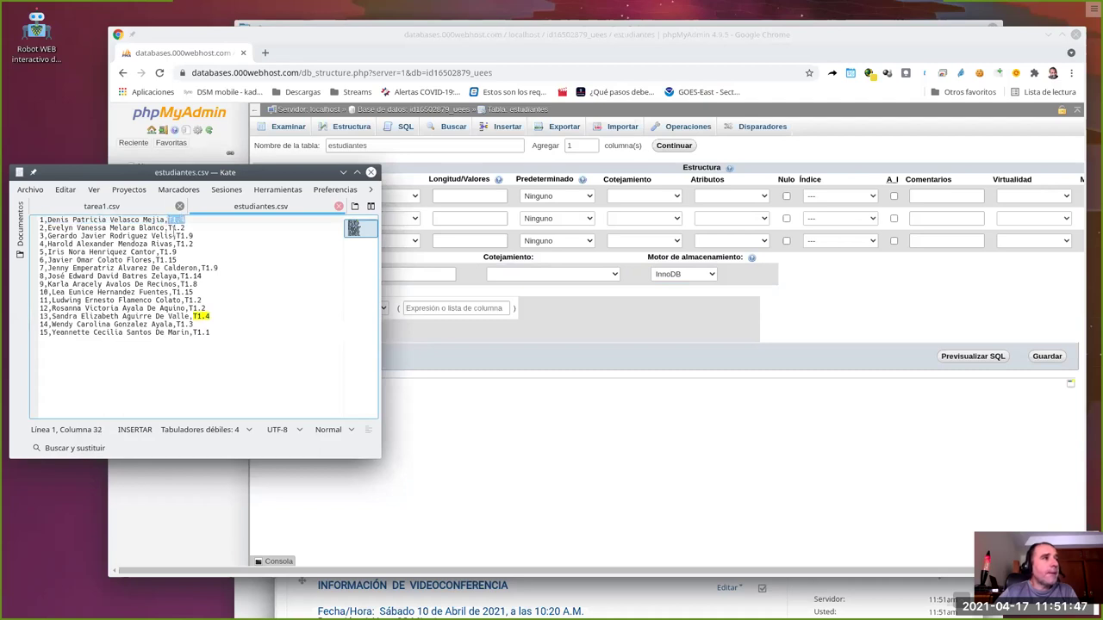
click(178, 220)
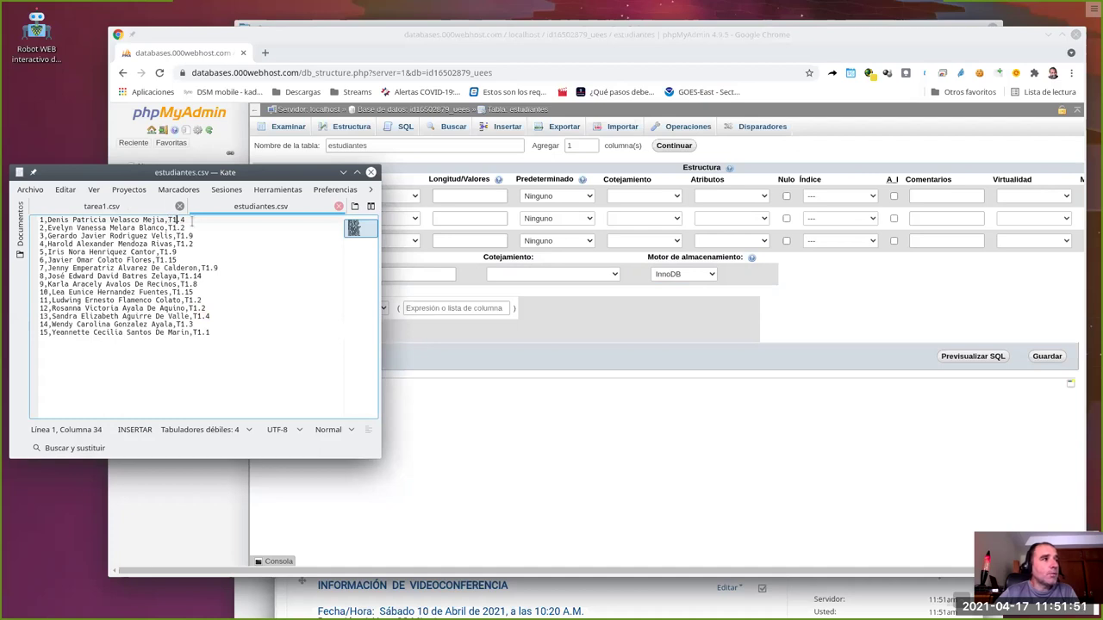
click(317, 42)
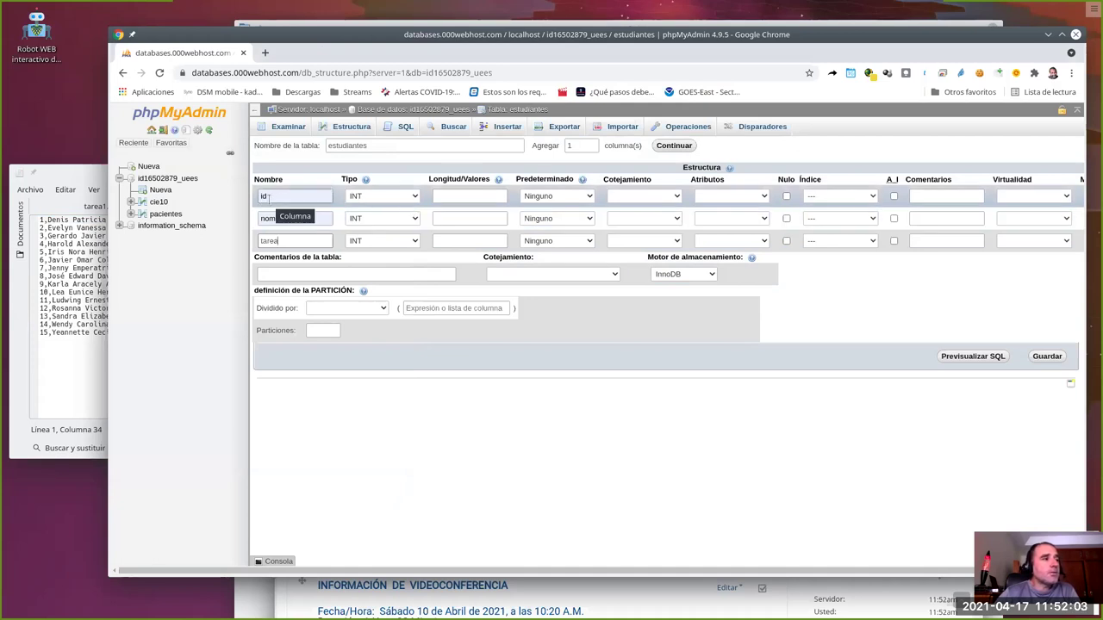
Review the available data types for the id column and choose INT.
click(388, 198)
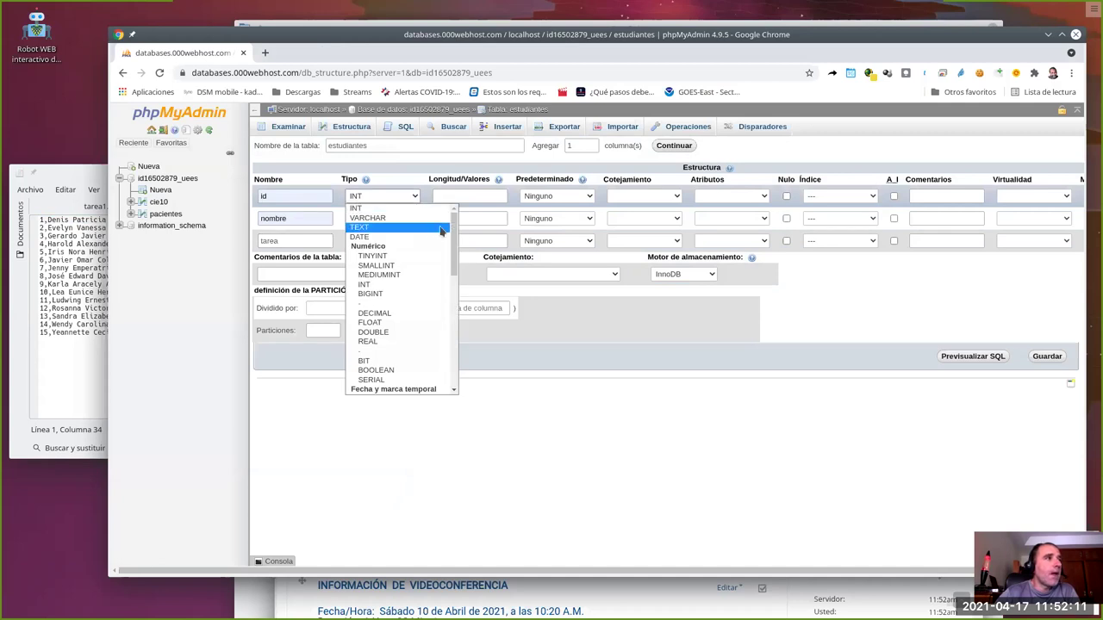
scroll(460, 263, down, 3)
scroll(459, 263, down, 5)
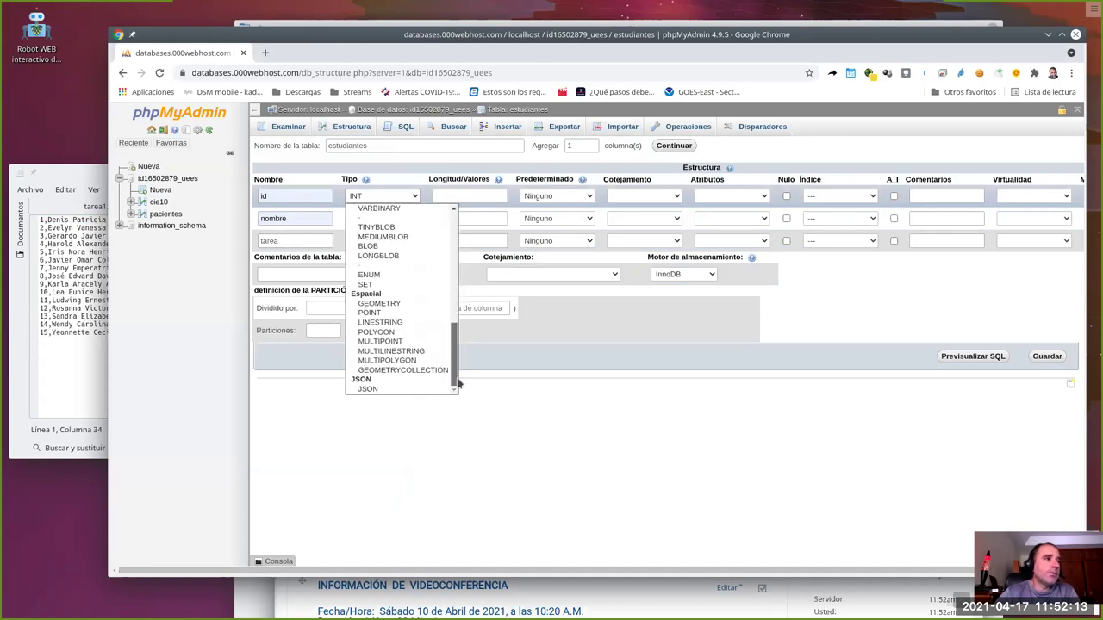
scroll(445, 283, up, 3)
scroll(448, 259, up, 5)
scroll(453, 225, down, 1)
scroll(454, 220, up, 1)
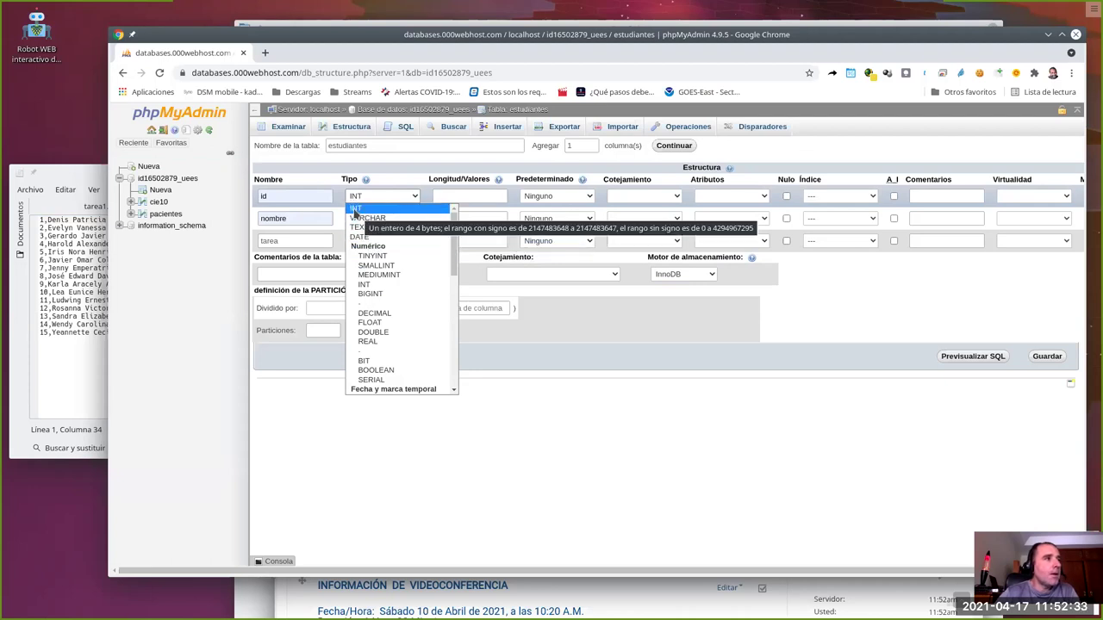
click(360, 209)
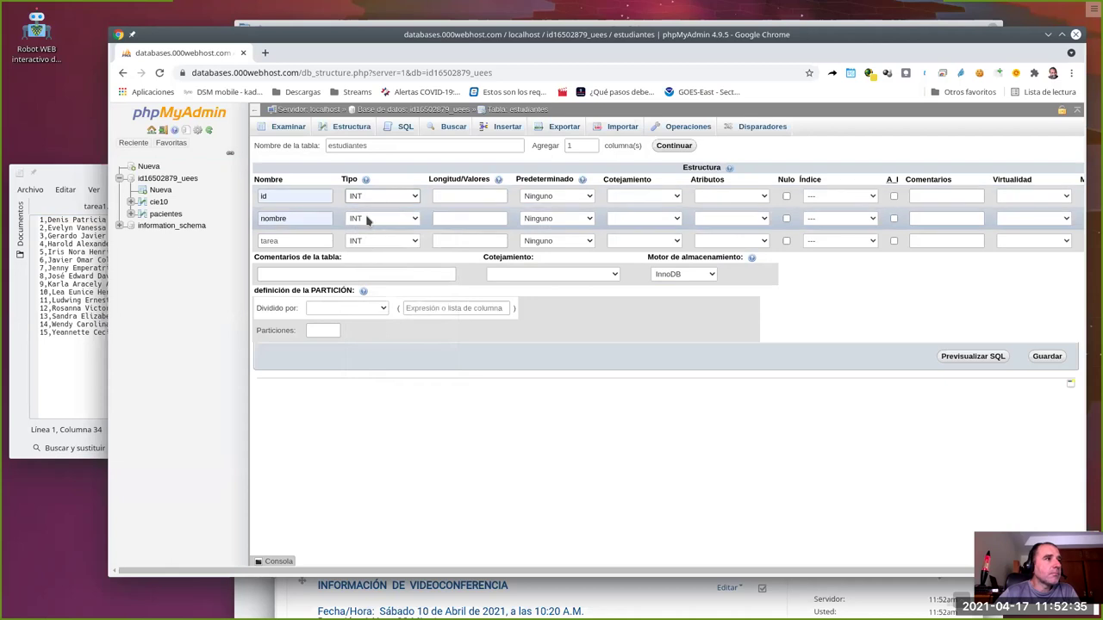
Set the nombre column to type VARCHAR with a length of 100.
click(368, 219)
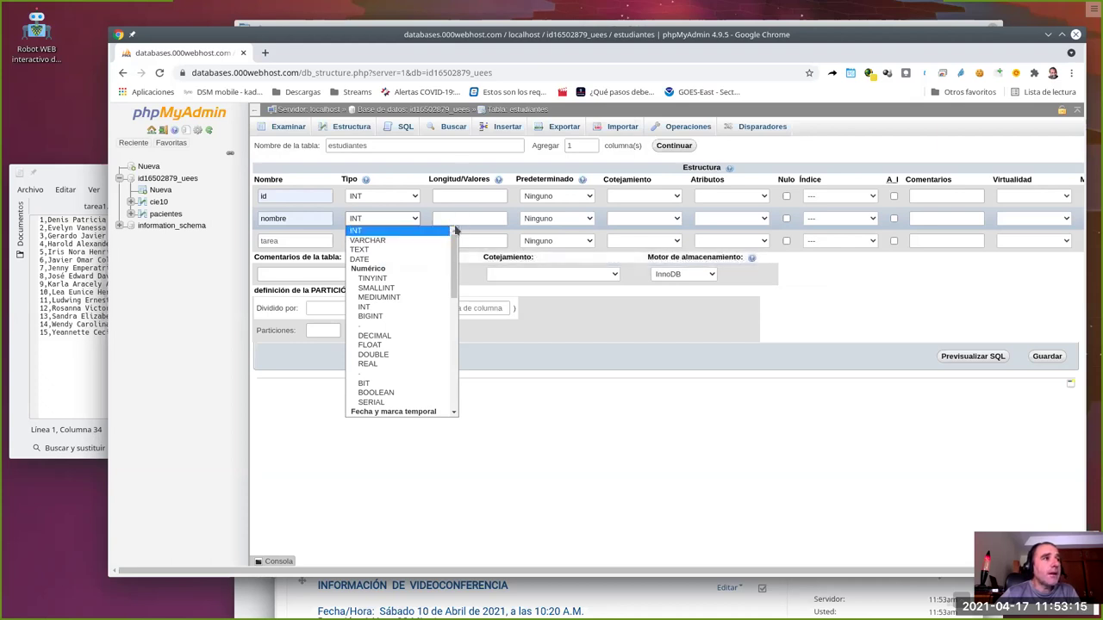
click(369, 240)
click(446, 218)
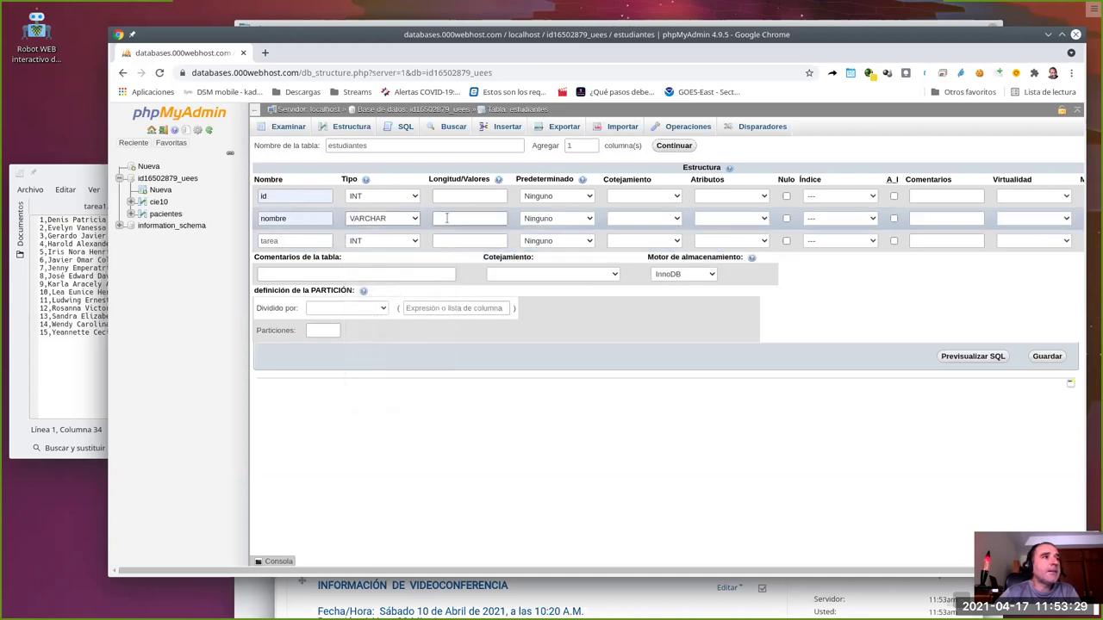
click(446, 218)
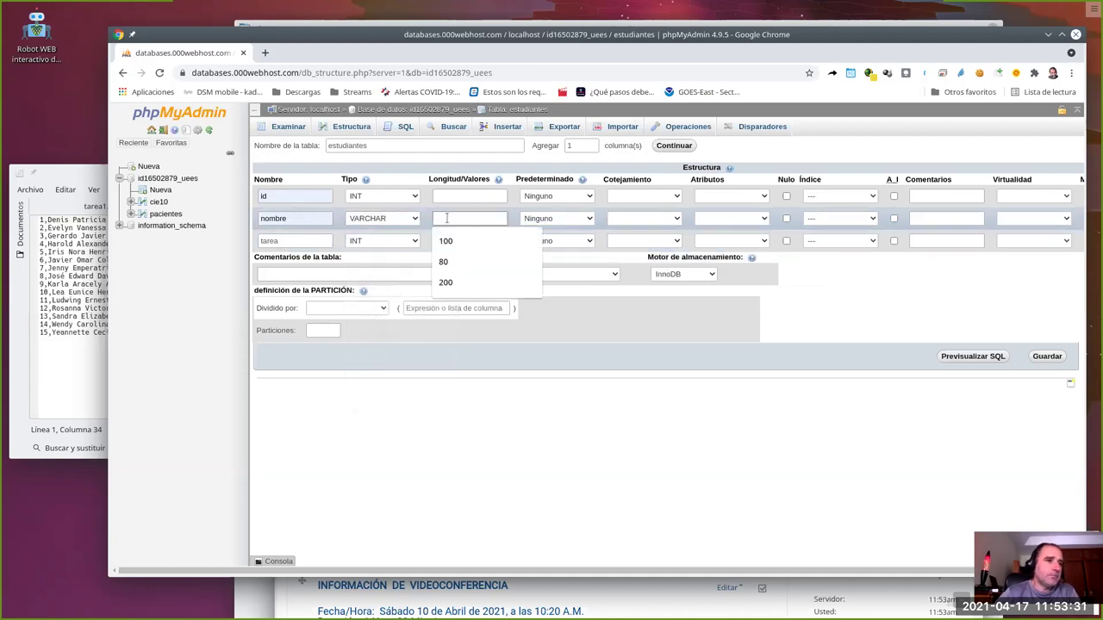
click(446, 243)
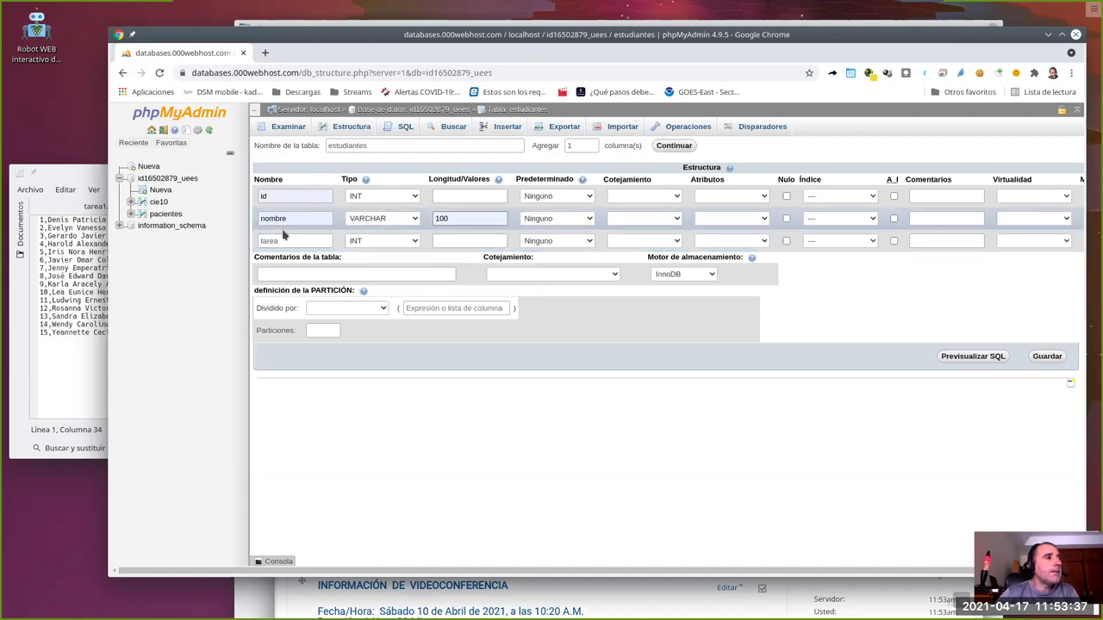
Set the tarea column to VARCHAR with a length of 5, checking the longest topic codes in estudiantes.csv in Kate.
click(402, 244)
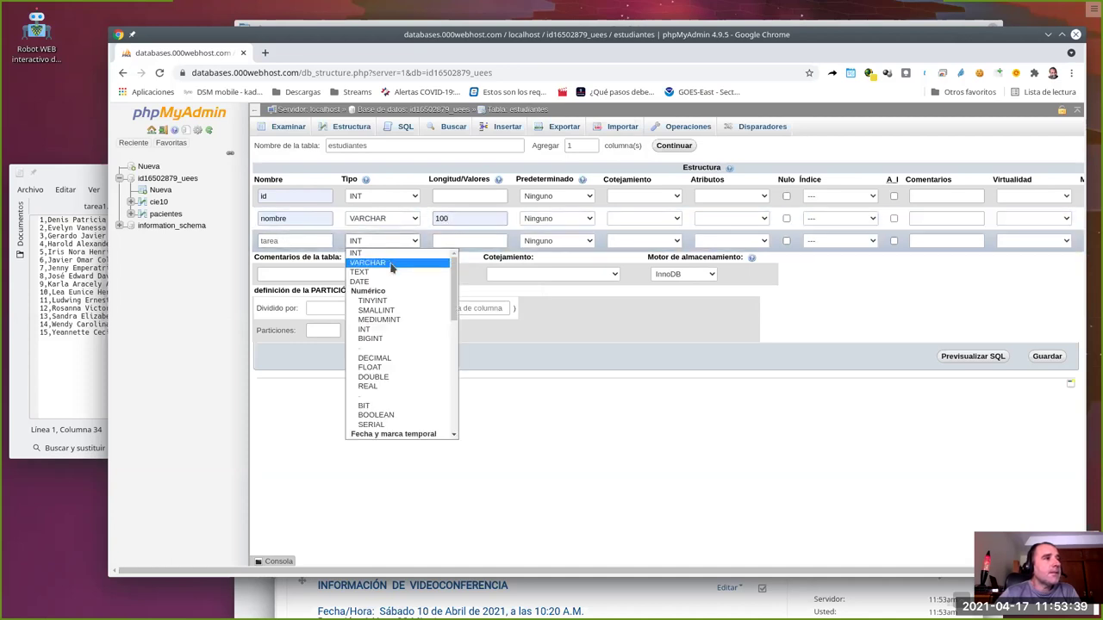
click(392, 262)
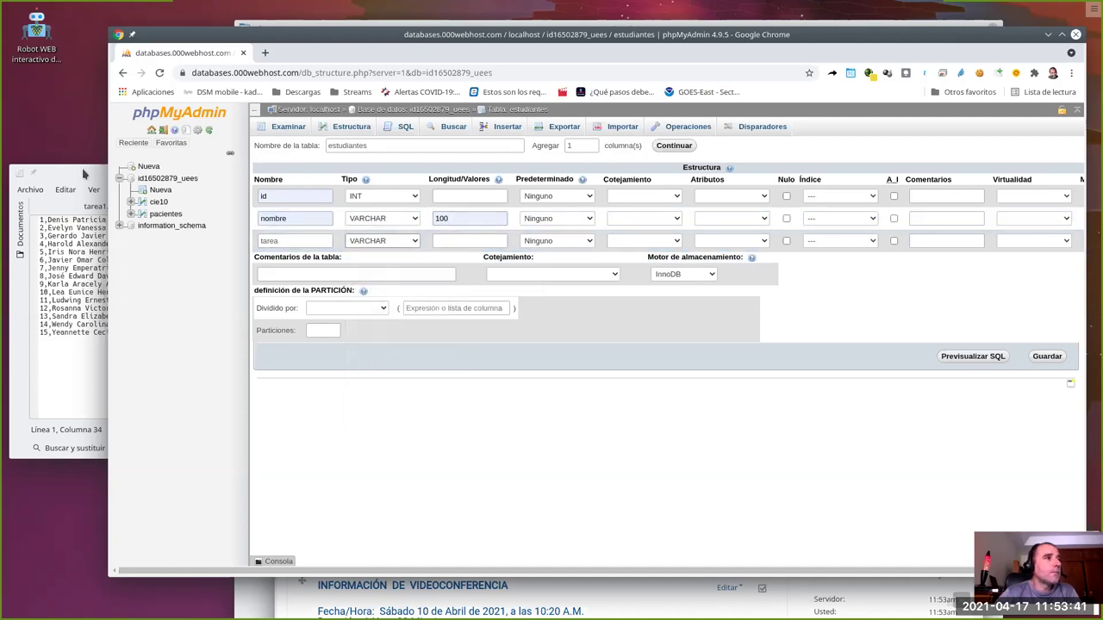
click(84, 174)
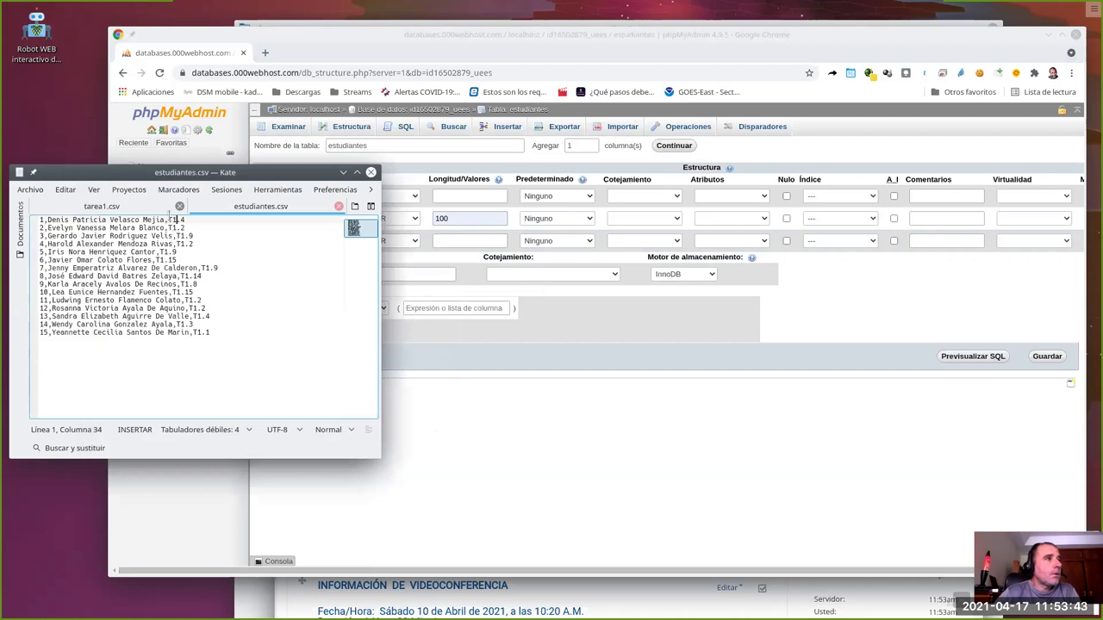
drag(171, 219, 183, 220)
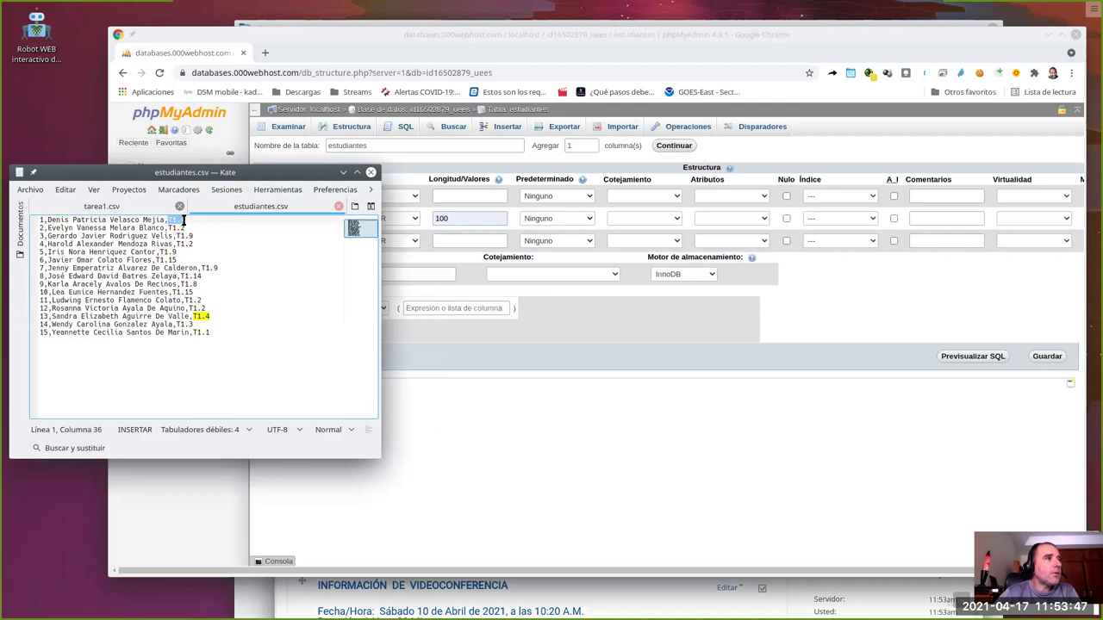
drag(201, 276, 194, 276)
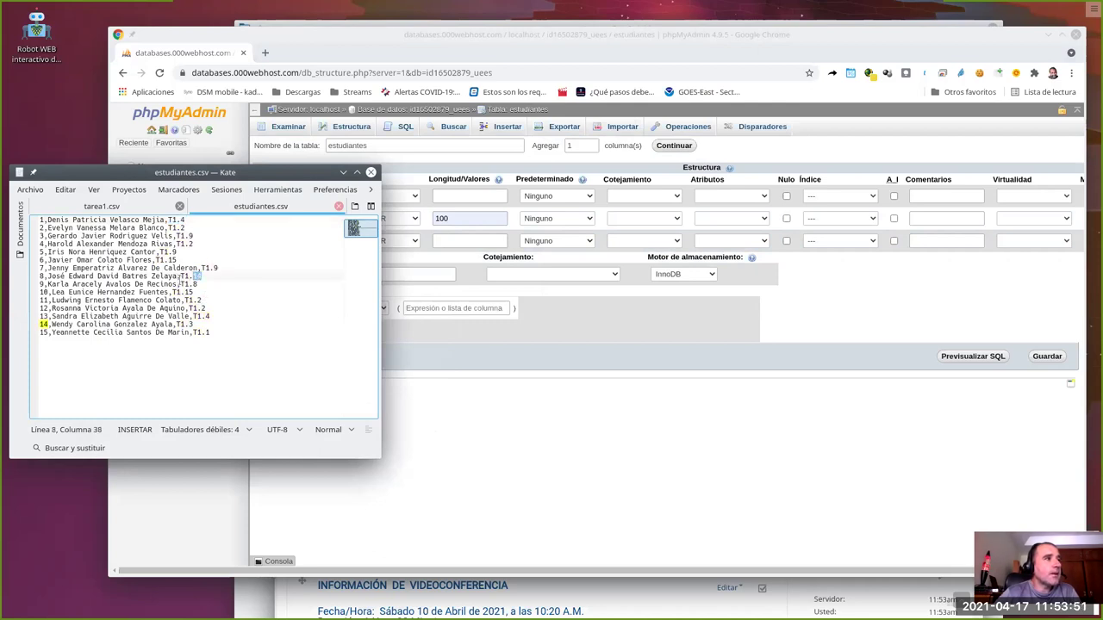
drag(180, 275, 202, 276)
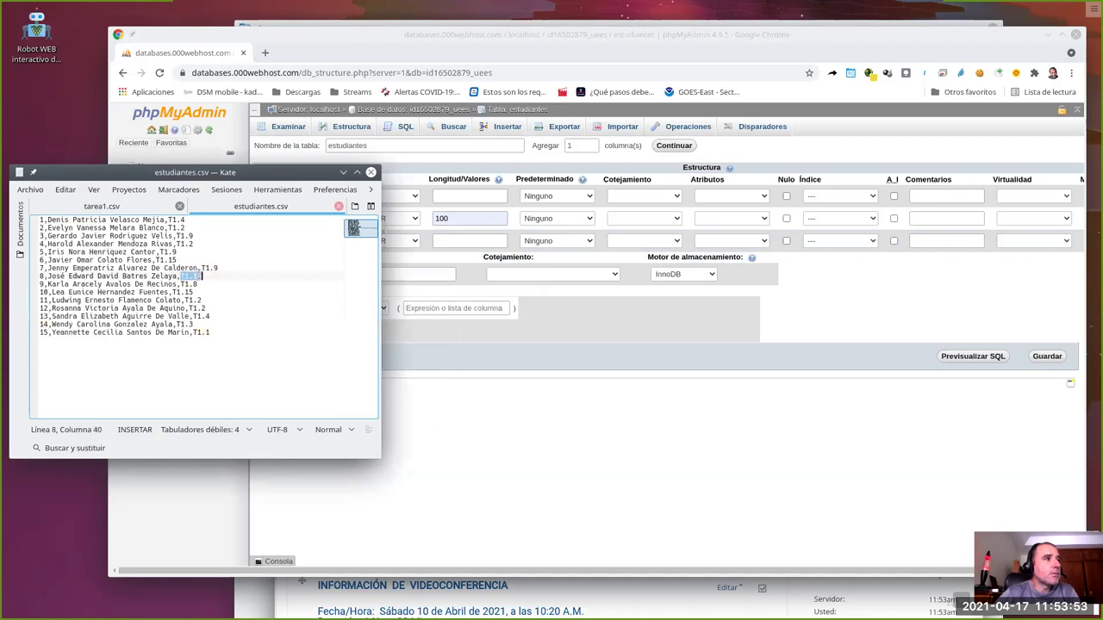
click(199, 283)
drag(202, 276, 180, 277)
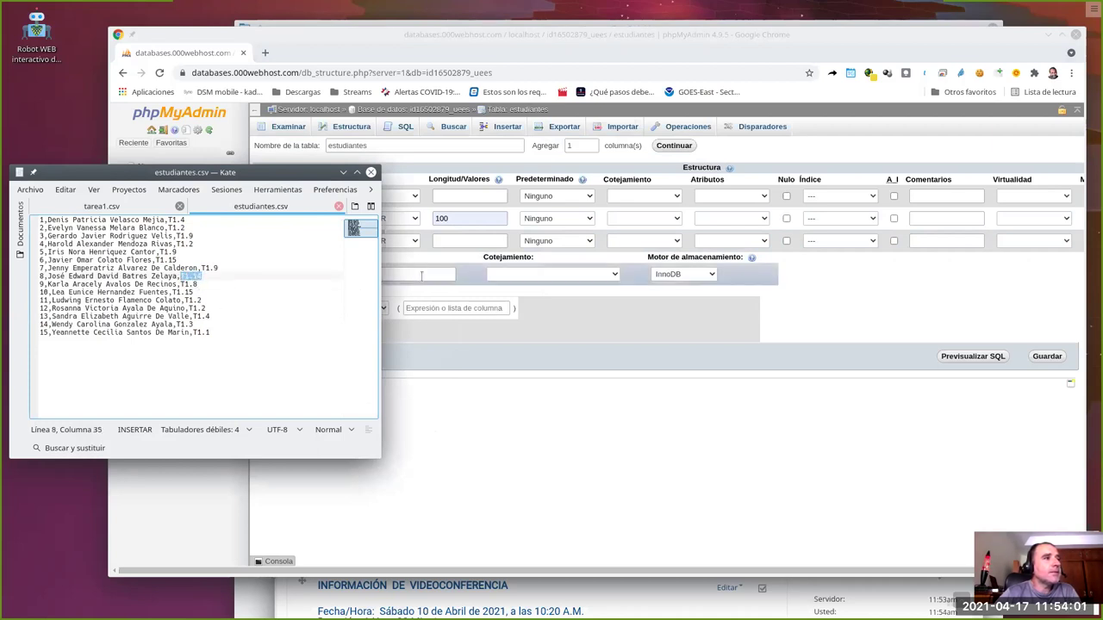
click(446, 240)
text(5)
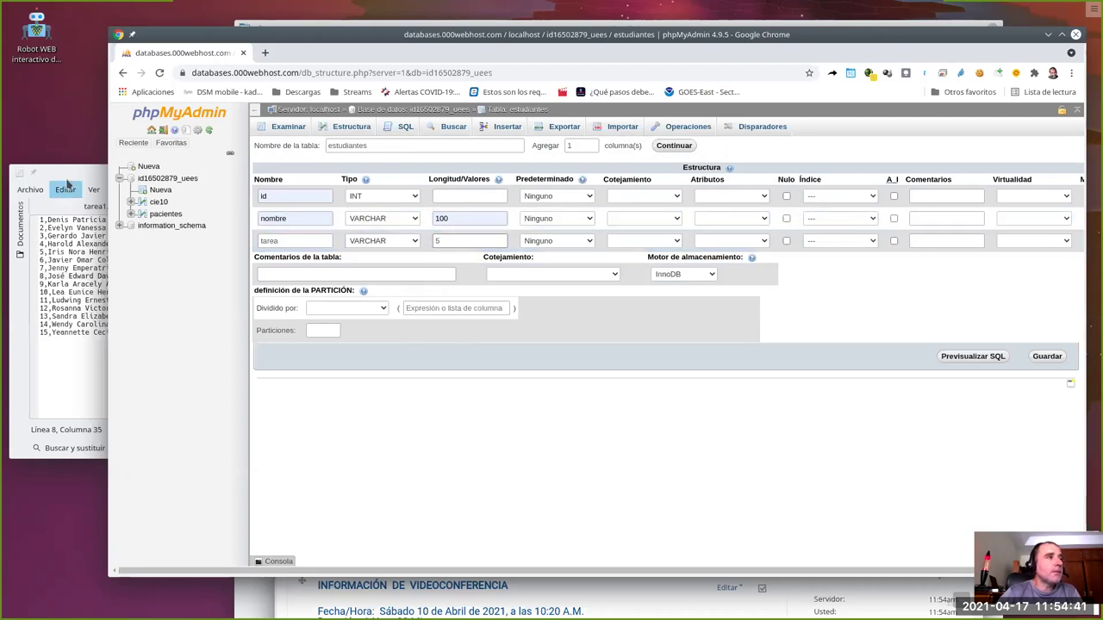
Check that every record in estudiantes.csv in Kate has its fields filled in, returning to phpMyAdmin.
click(65, 176)
drag(211, 331, 31, 222)
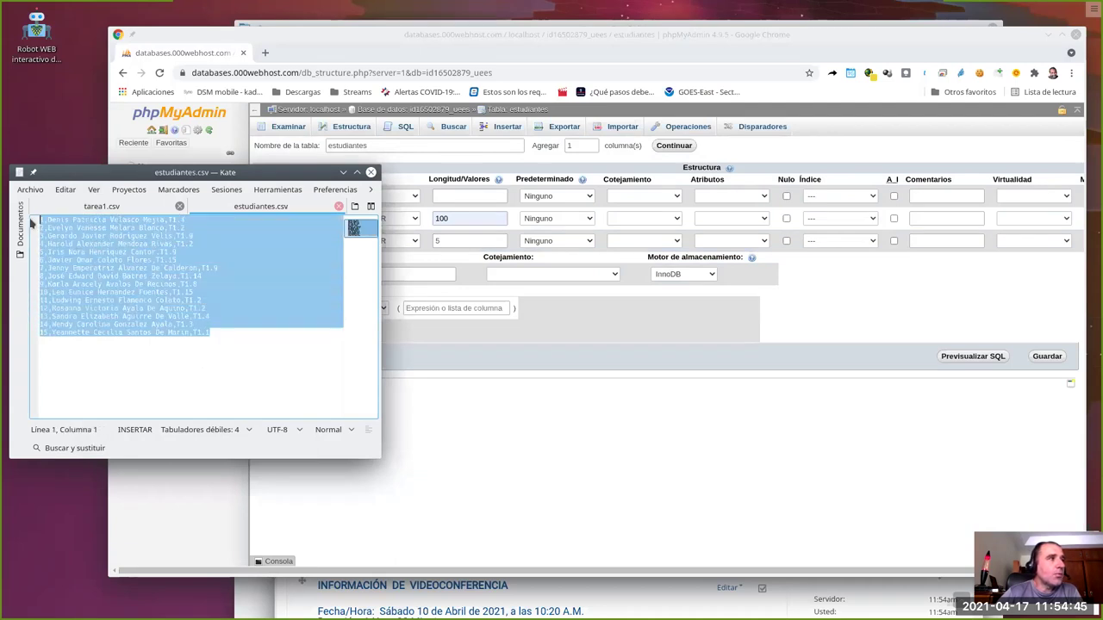
click(203, 260)
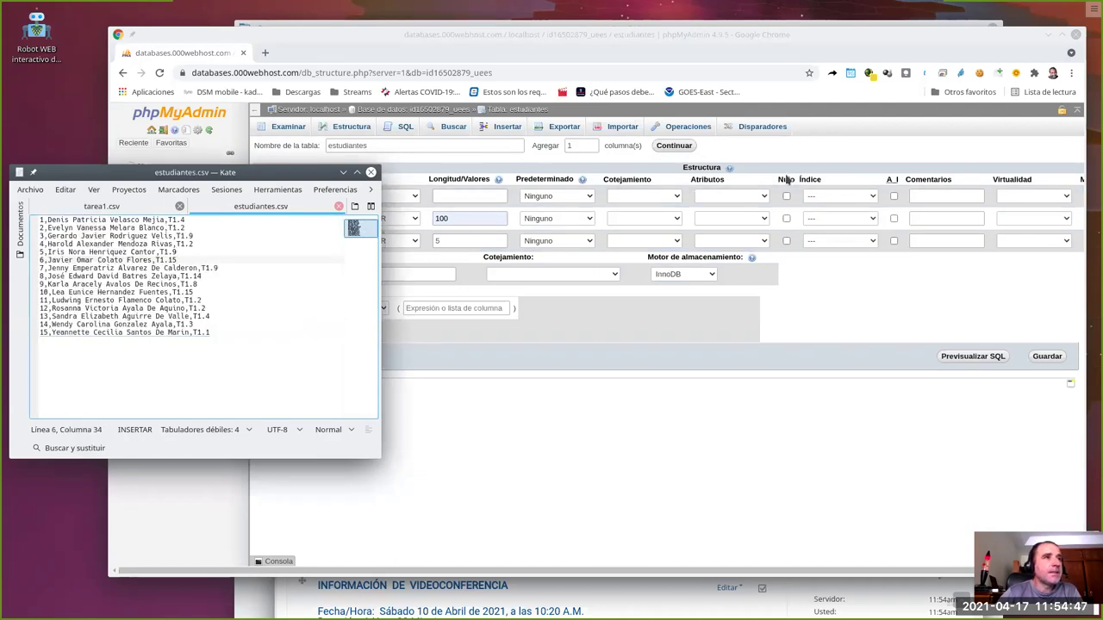
click(804, 265)
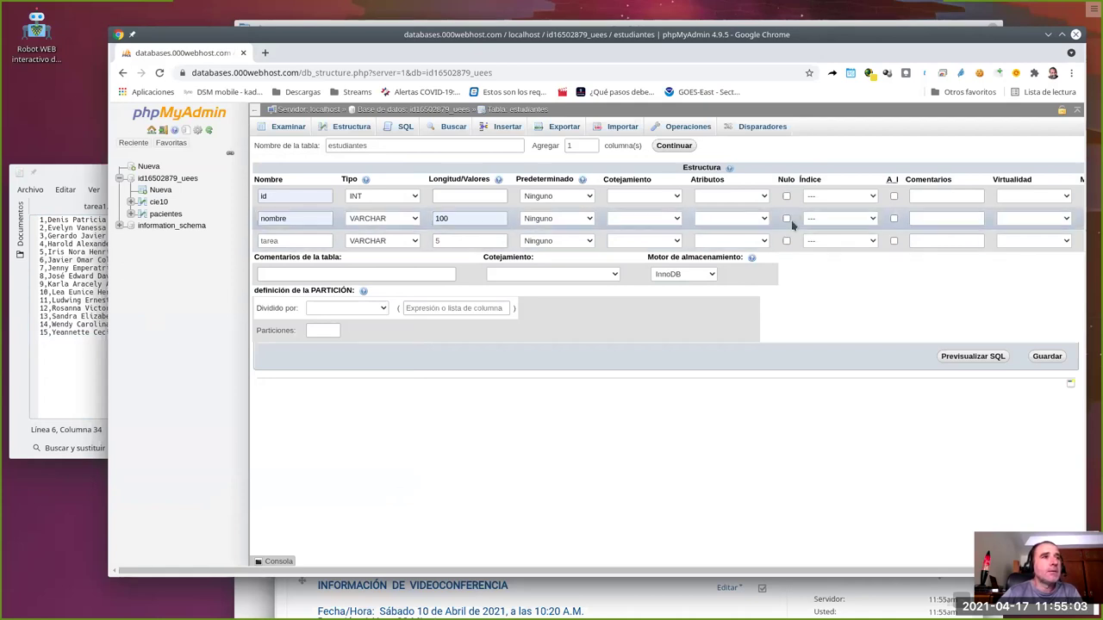
Review the available index types and make the id column the PRIMARY key of the estudiantes table.
click(868, 198)
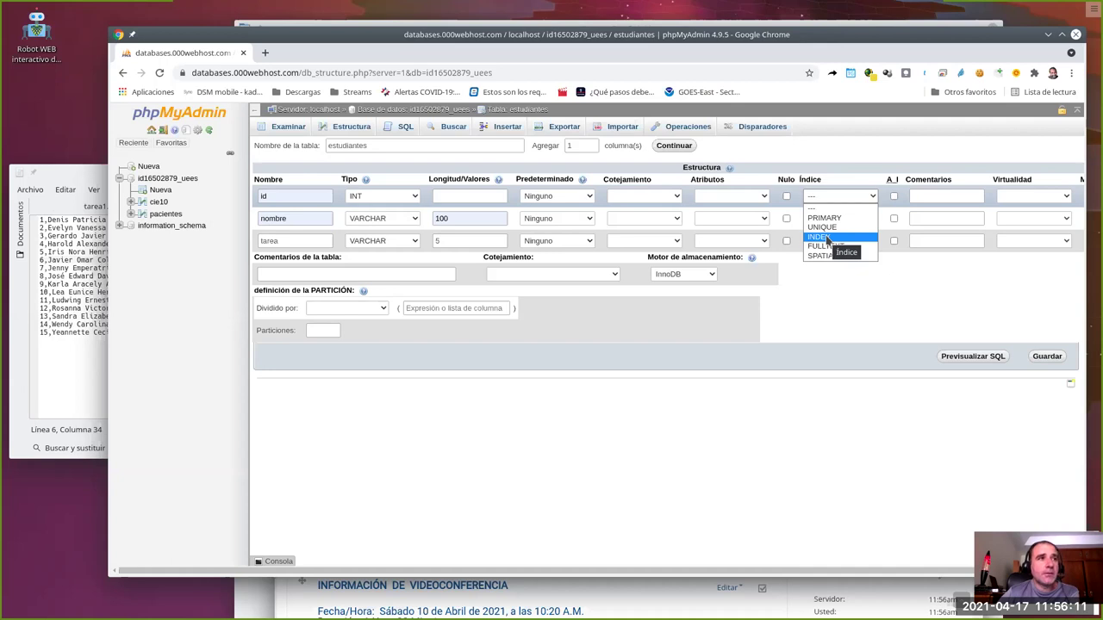
click(857, 172)
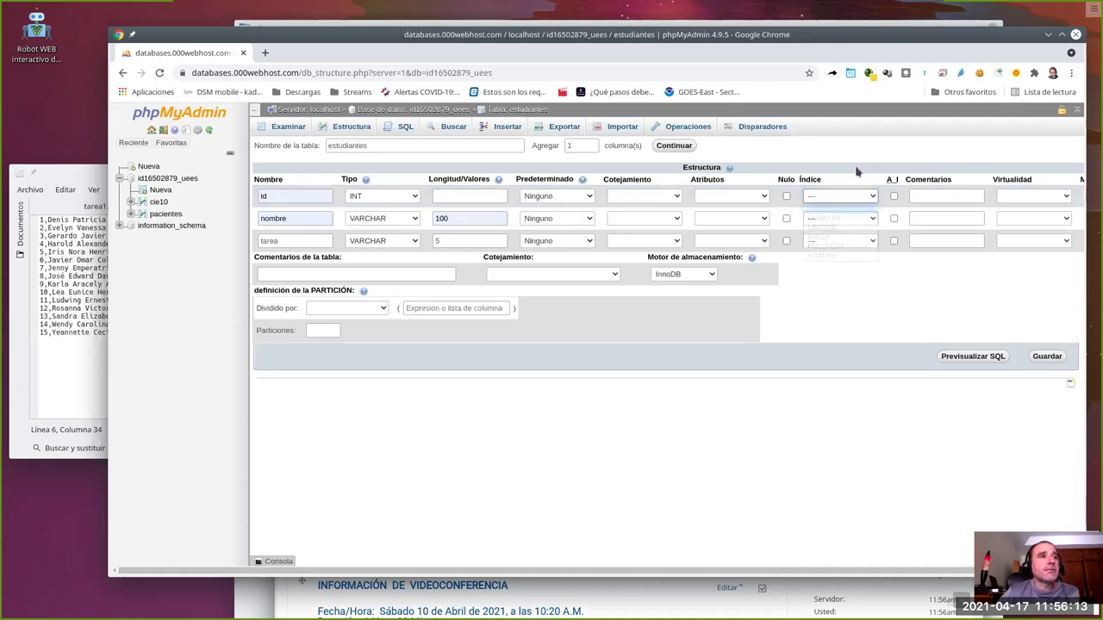
click(291, 194)
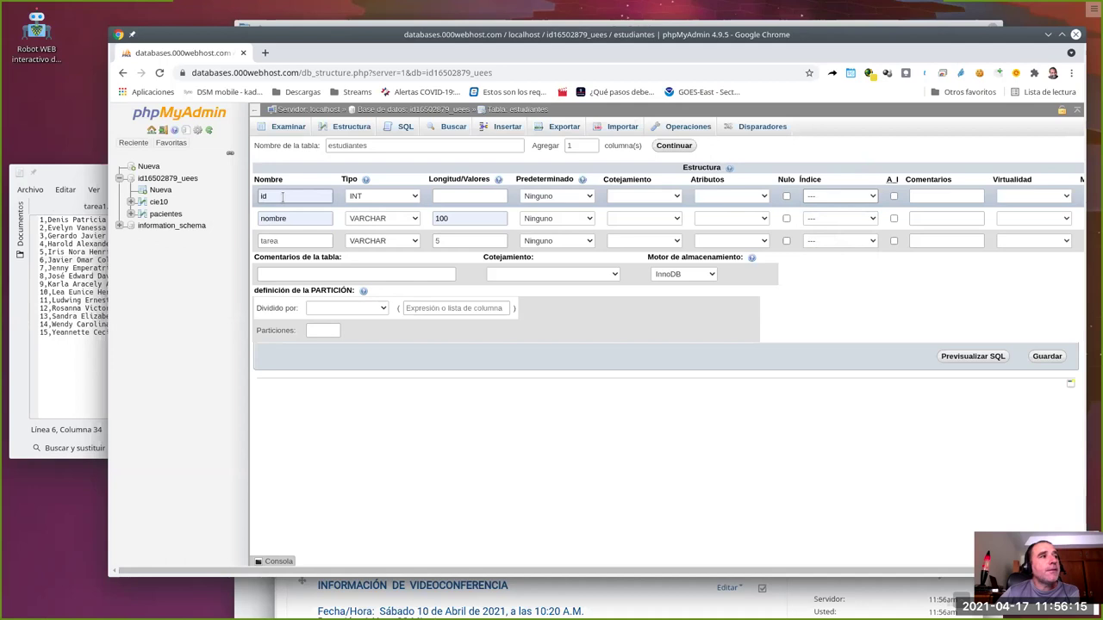
click(821, 196)
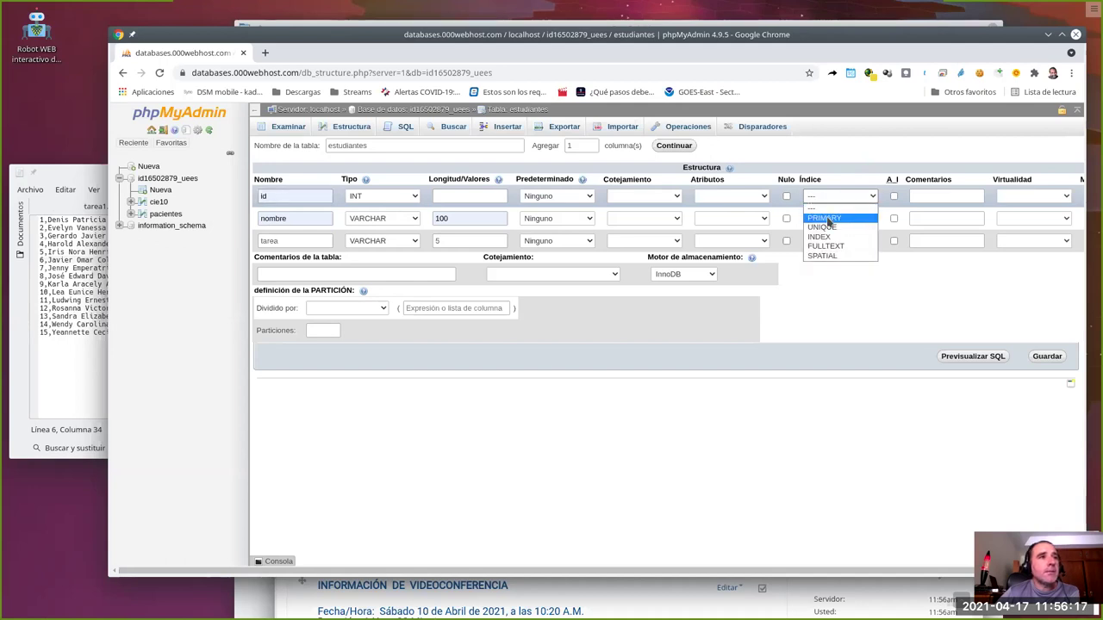
click(826, 220)
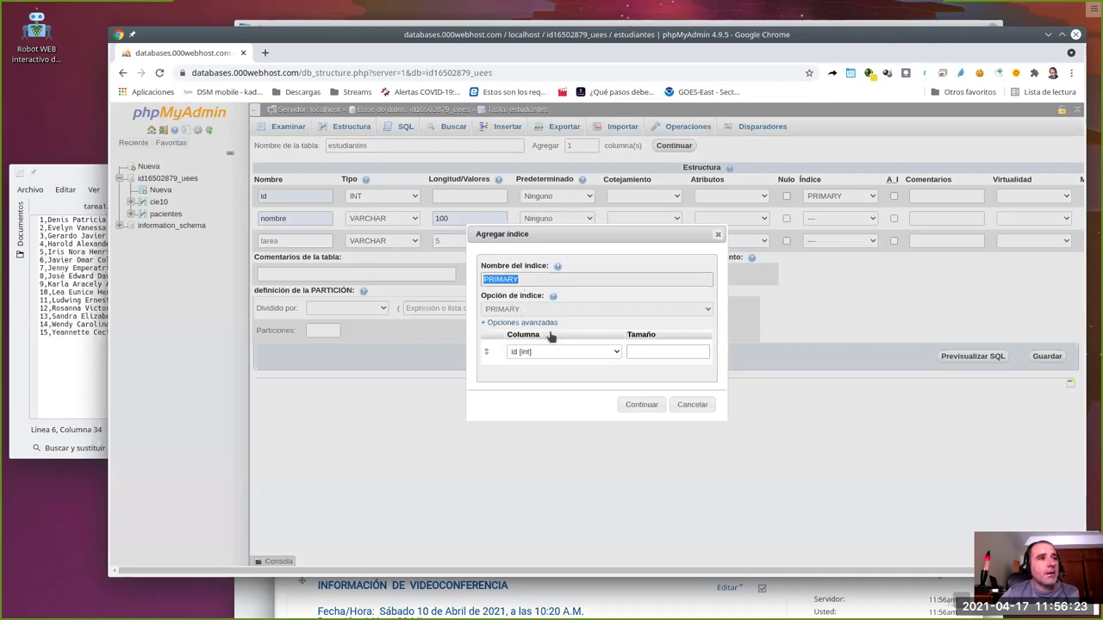
click(633, 405)
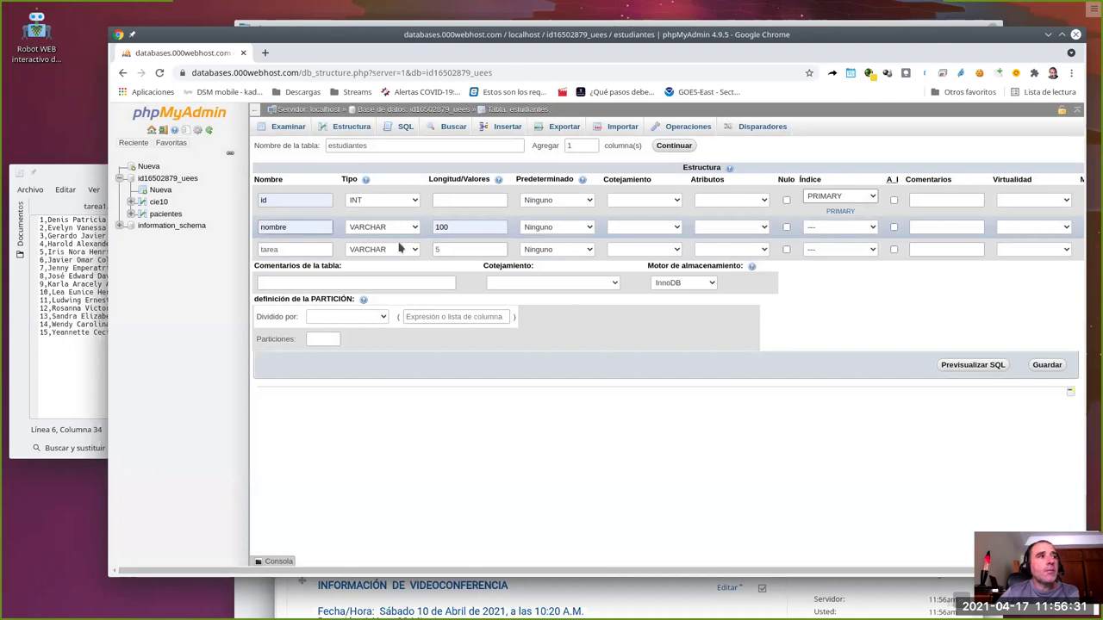
Add a UNIQUE index on the nombre column, checking the student names in estudiantes.csv in Kate before confirming it.
click(835, 228)
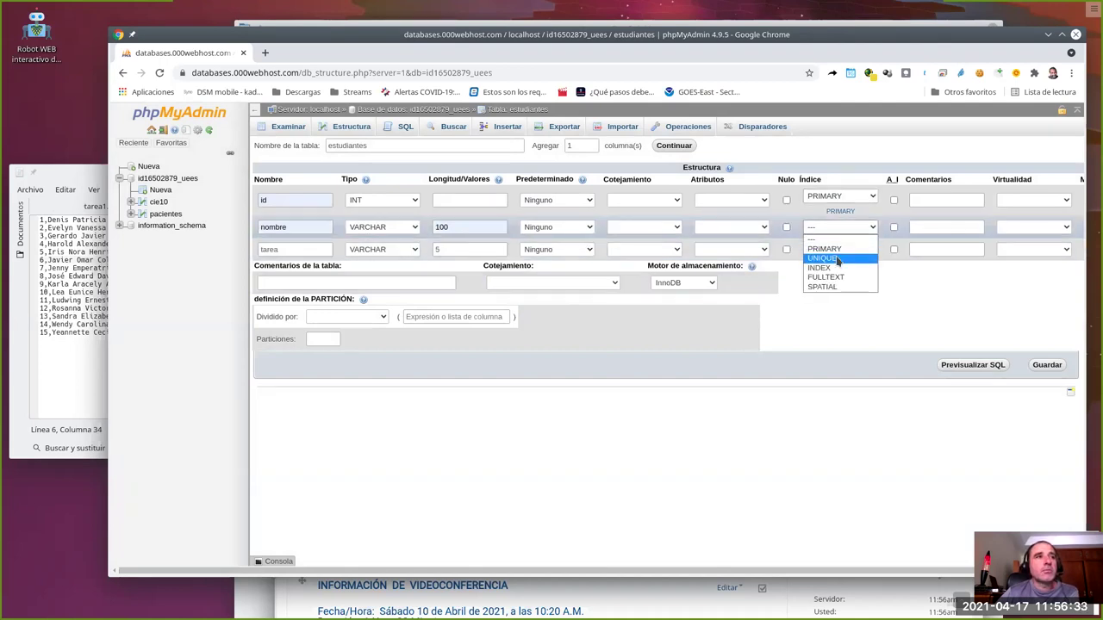
click(834, 258)
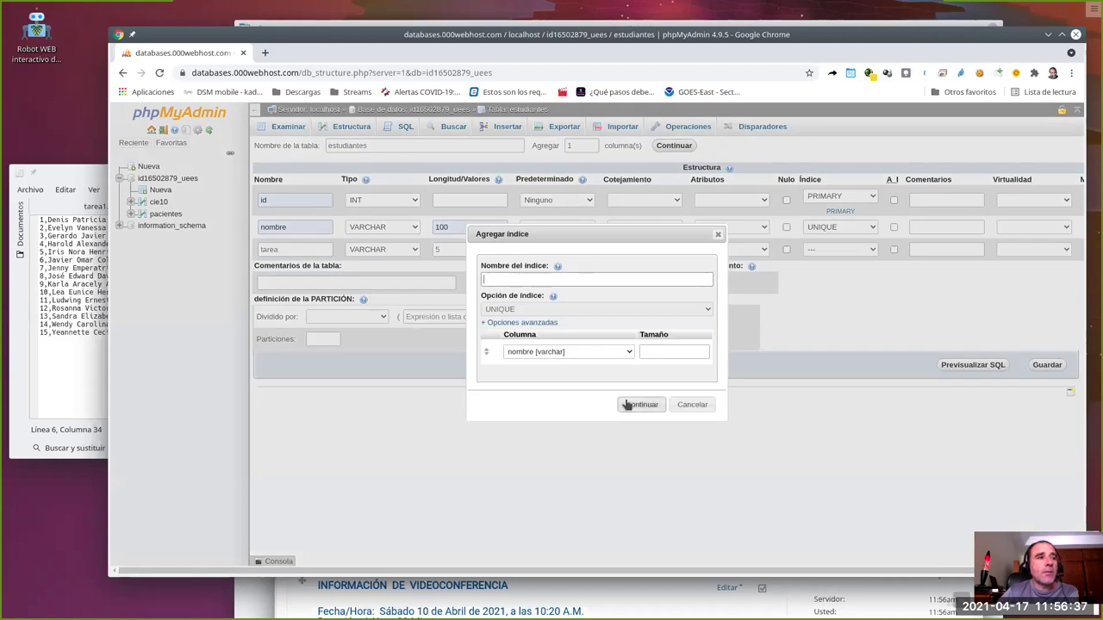
click(36, 345)
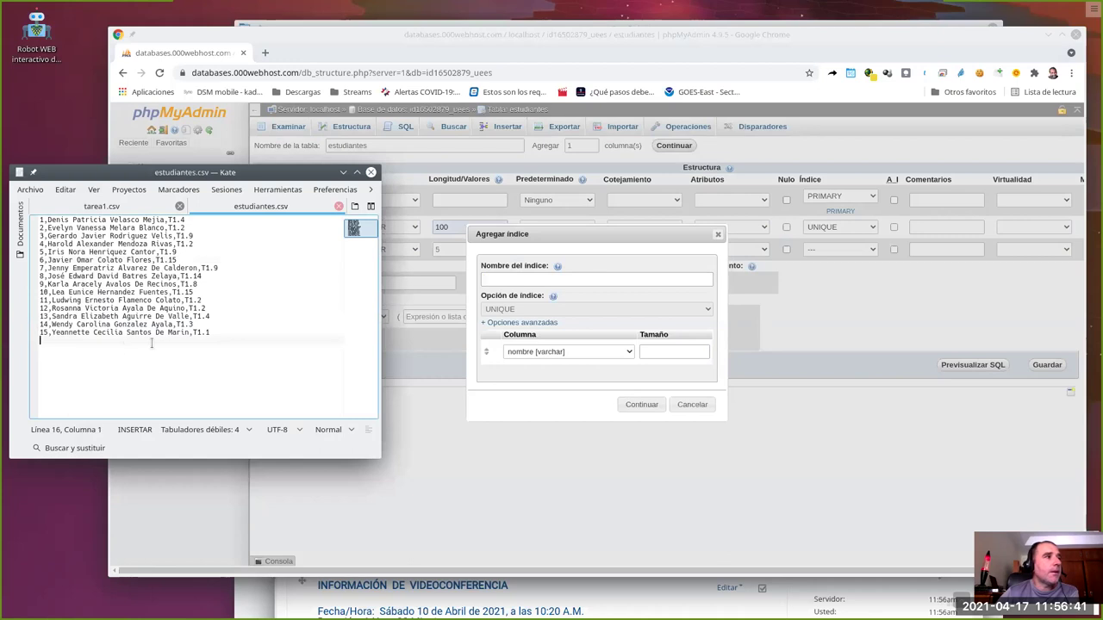
drag(48, 252, 155, 250)
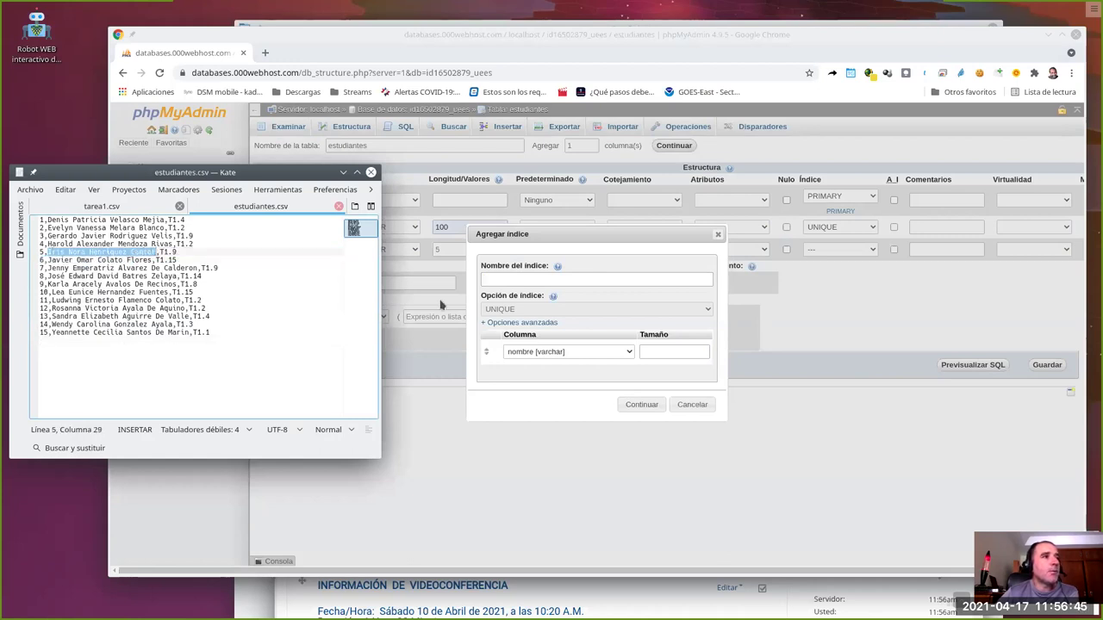
click(591, 234)
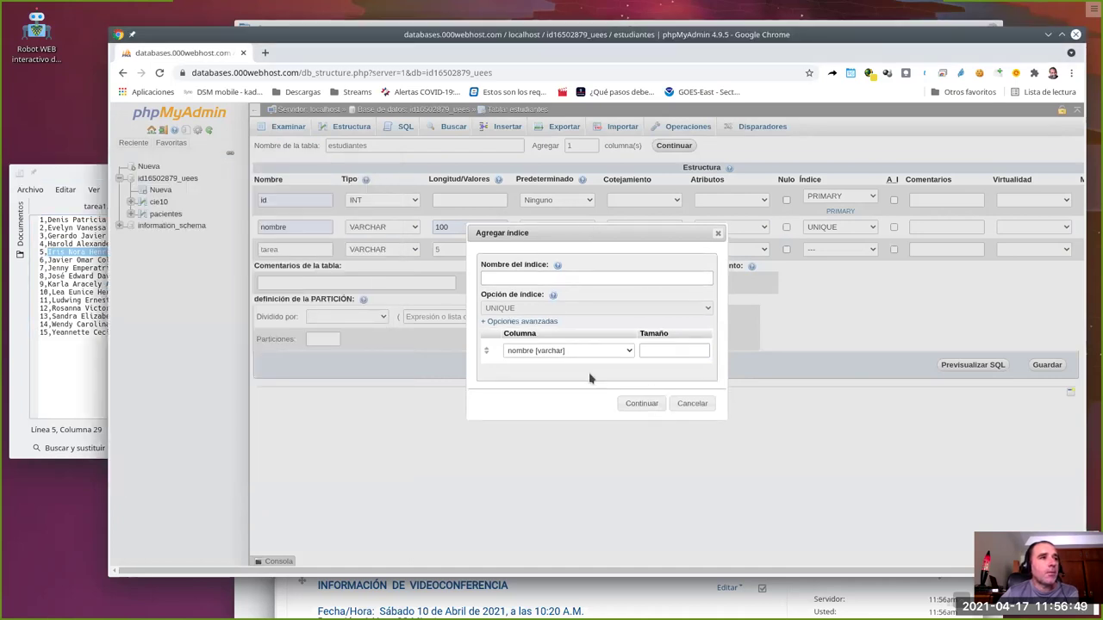
click(640, 404)
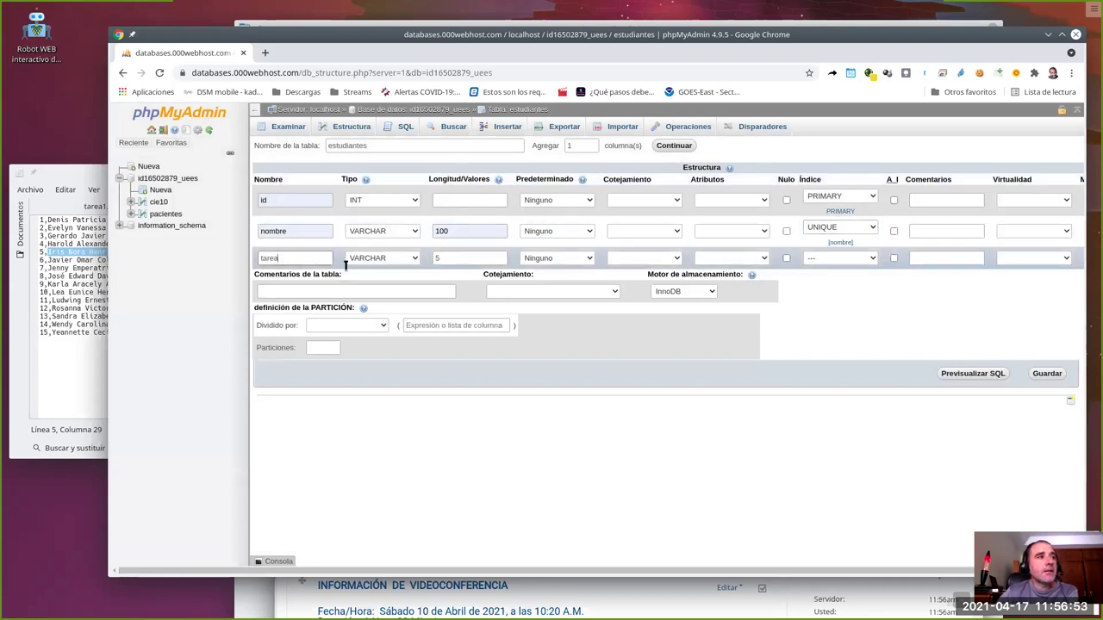
Choose INDEX for the tarea column and highlight the first record's task code in estudiantes.csv in Kate.
click(839, 258)
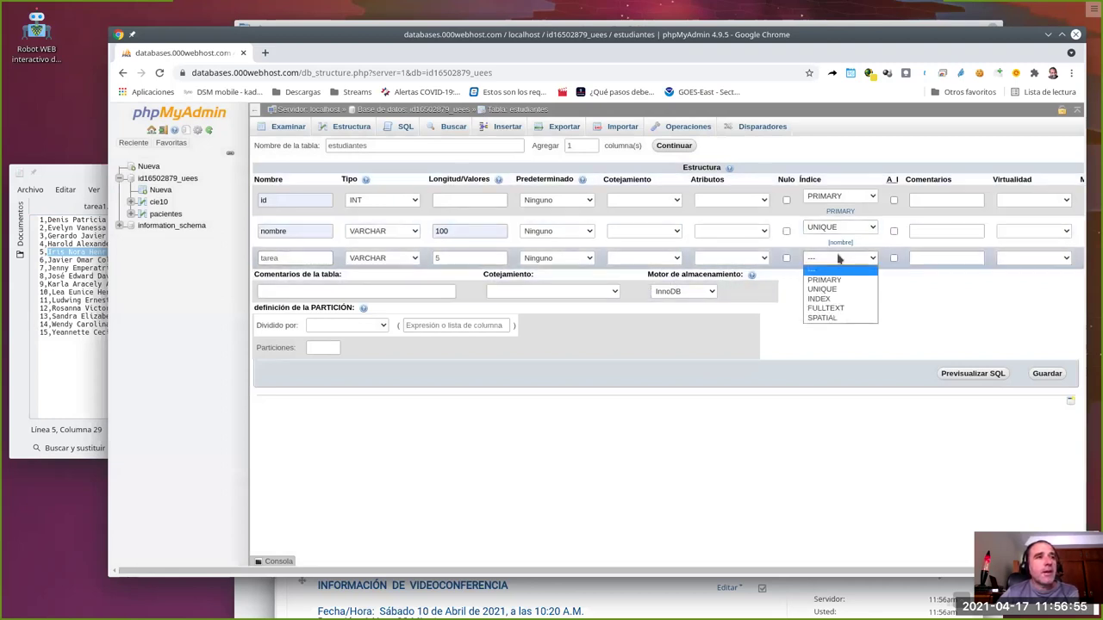
click(830, 299)
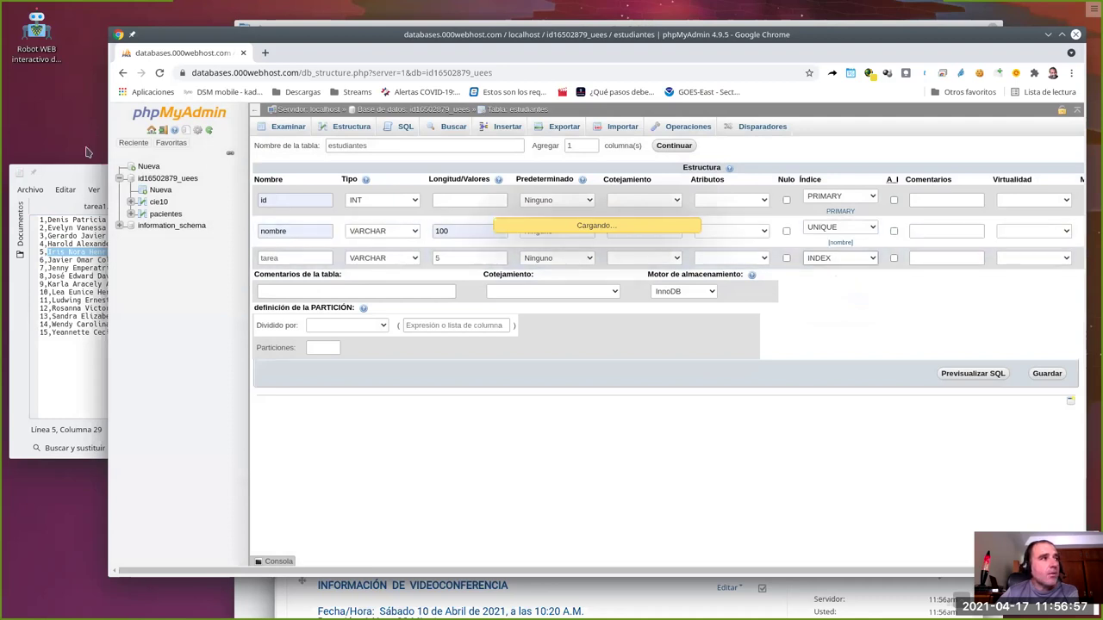
click(87, 171)
drag(170, 221, 184, 222)
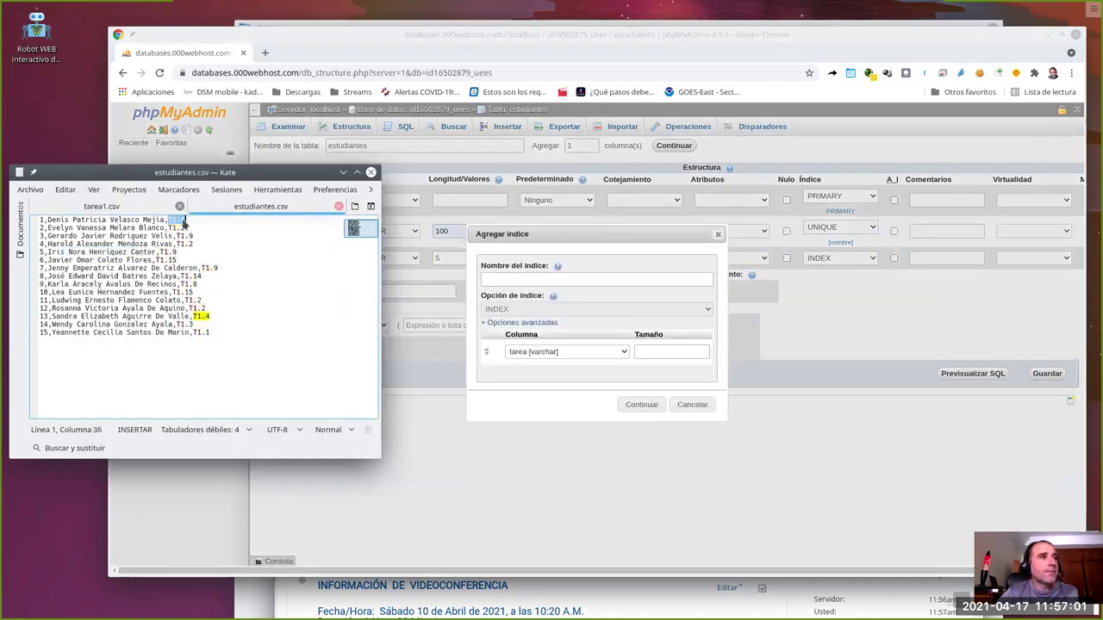
Select the code T1.1 in tarea1.csv in Kate for comparison, returning to phpMyAdmin to confirm the index on tarea.
click(148, 208)
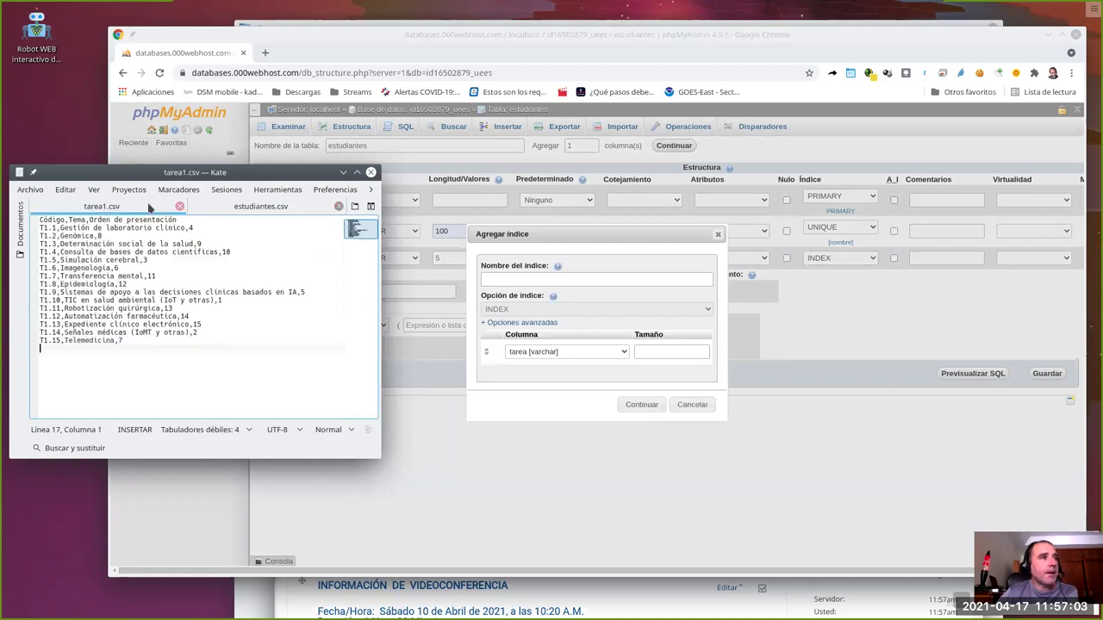
key(ctrl+a)
key(ctrl+Home)
key(Down)
key(Right)
key(Right)
key(Right)
key(Right)
key(shift+Left)
key(shift+Left)
key(shift+Left)
key(shift+Left)
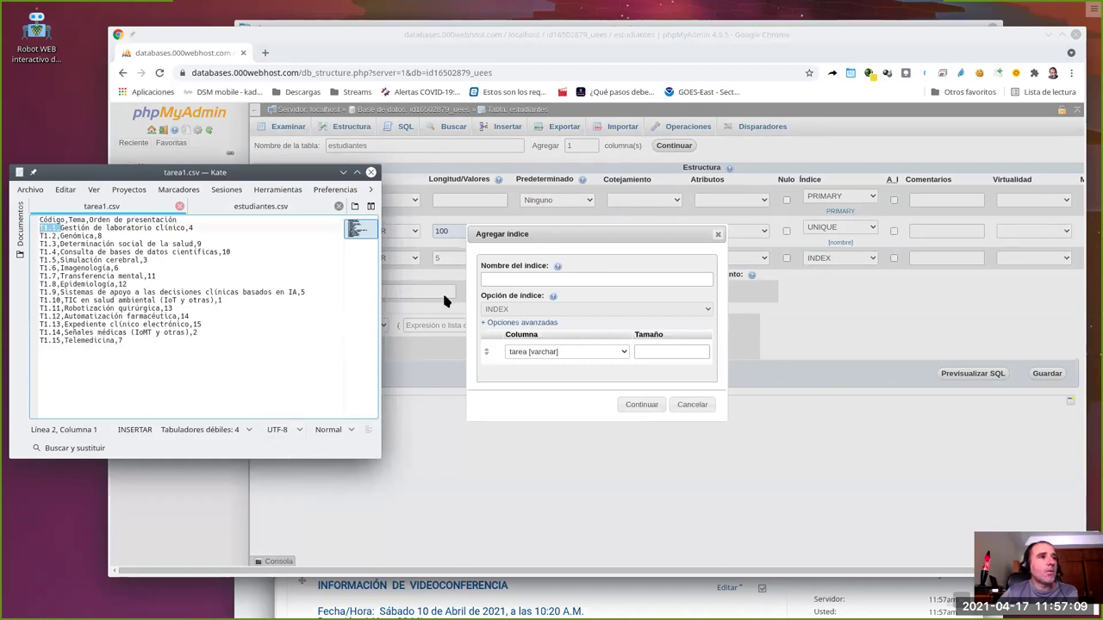
click(612, 231)
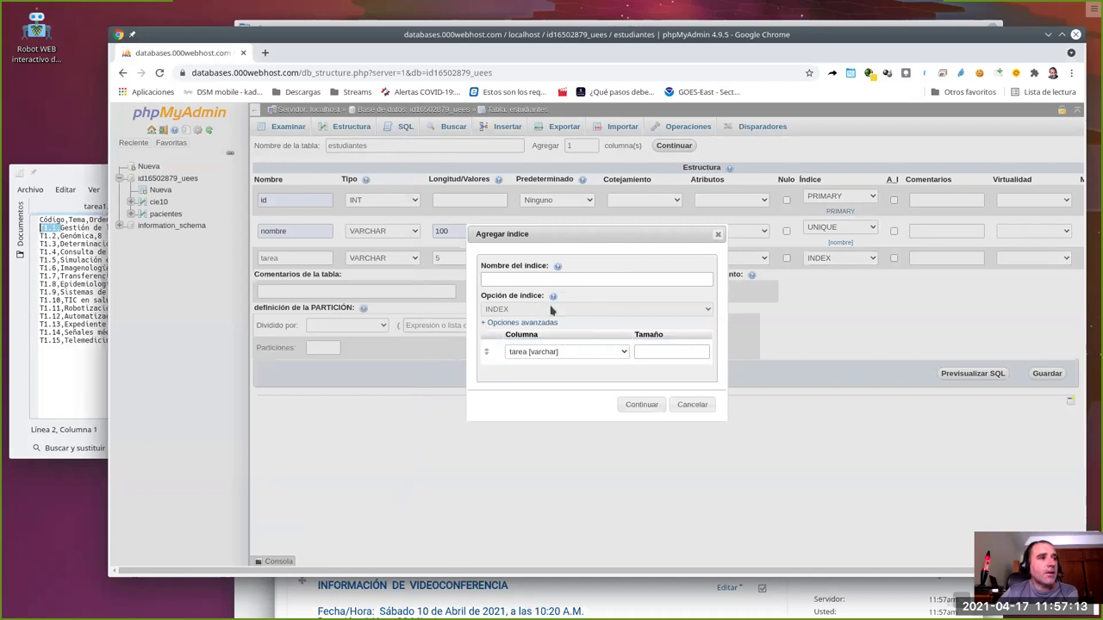
click(644, 405)
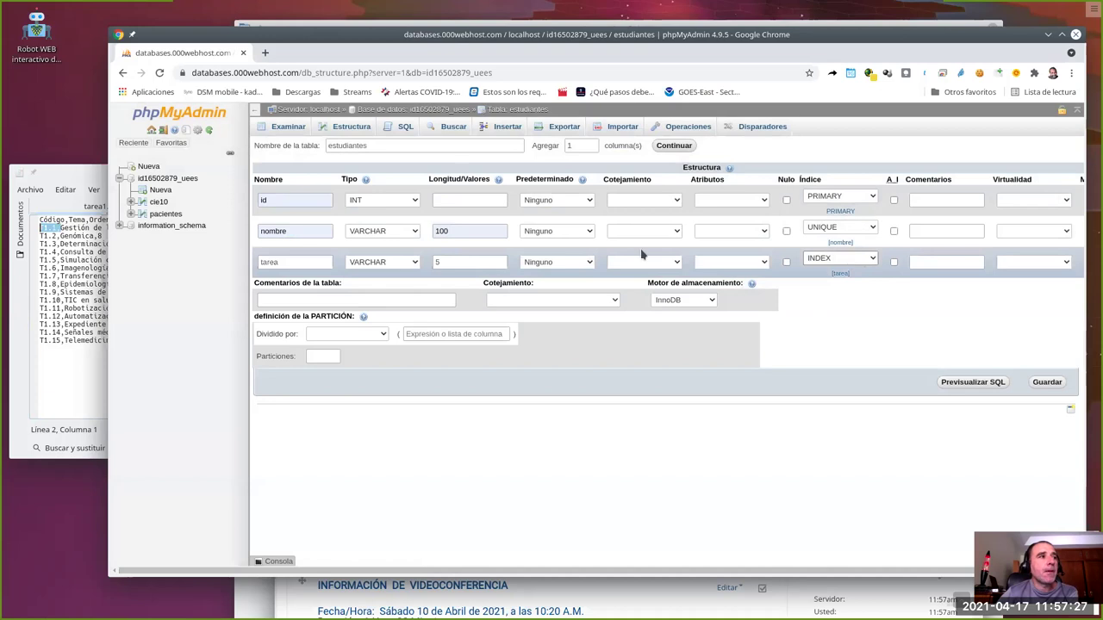
Save the estudiantes table and review its columns, indexes and table information.
click(269, 263)
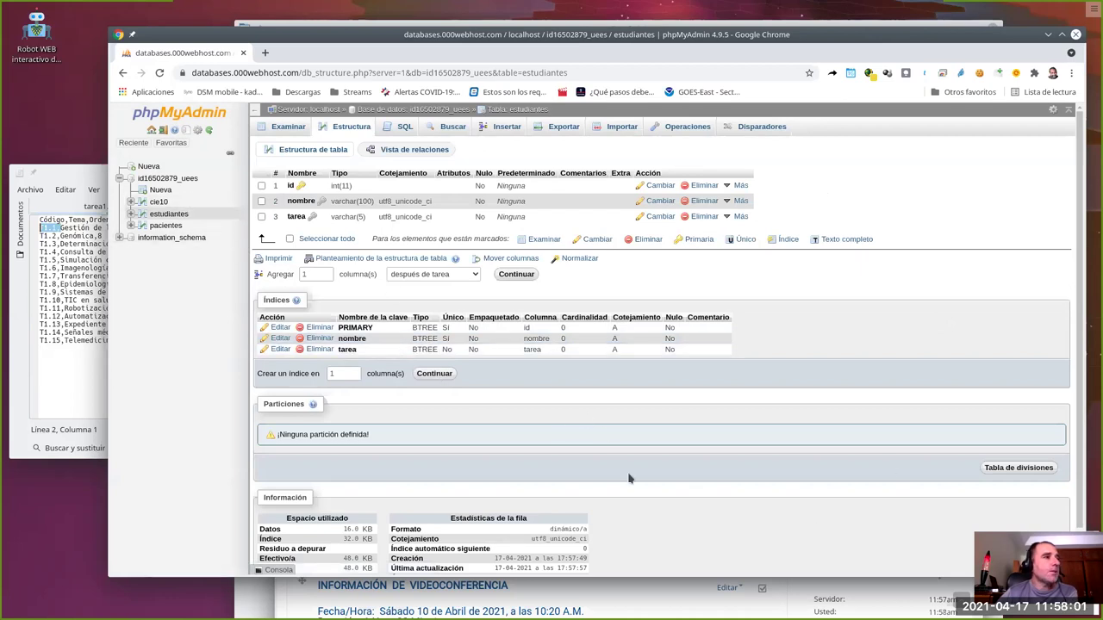
scroll(629, 479, down, 2)
scroll(629, 477, up, 2)
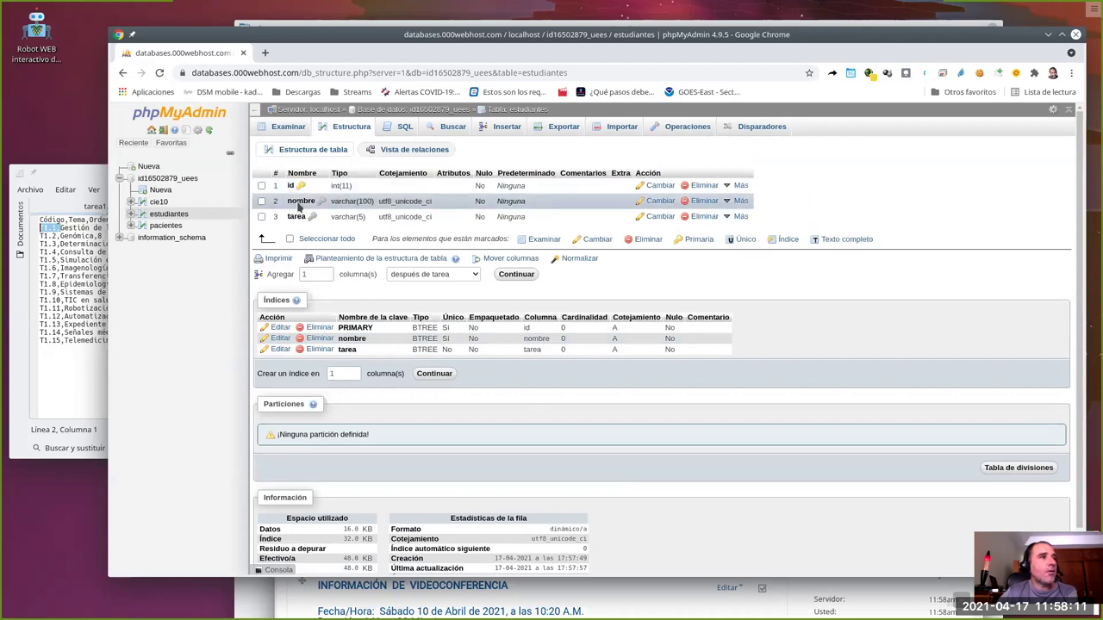
scroll(460, 430, down, 1)
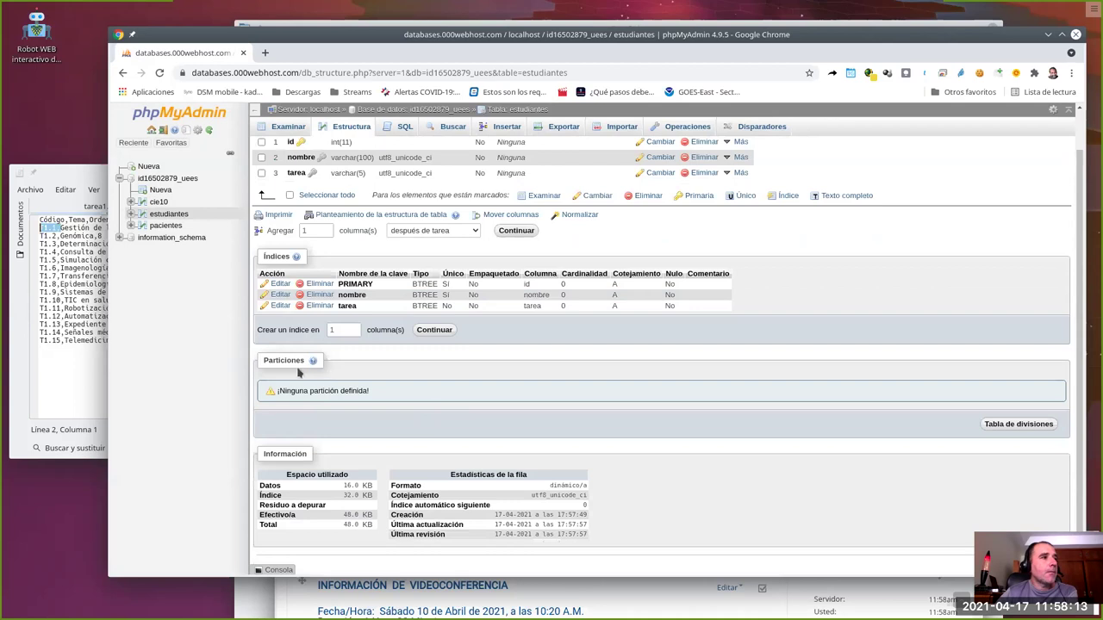
scroll(358, 396, up, 1)
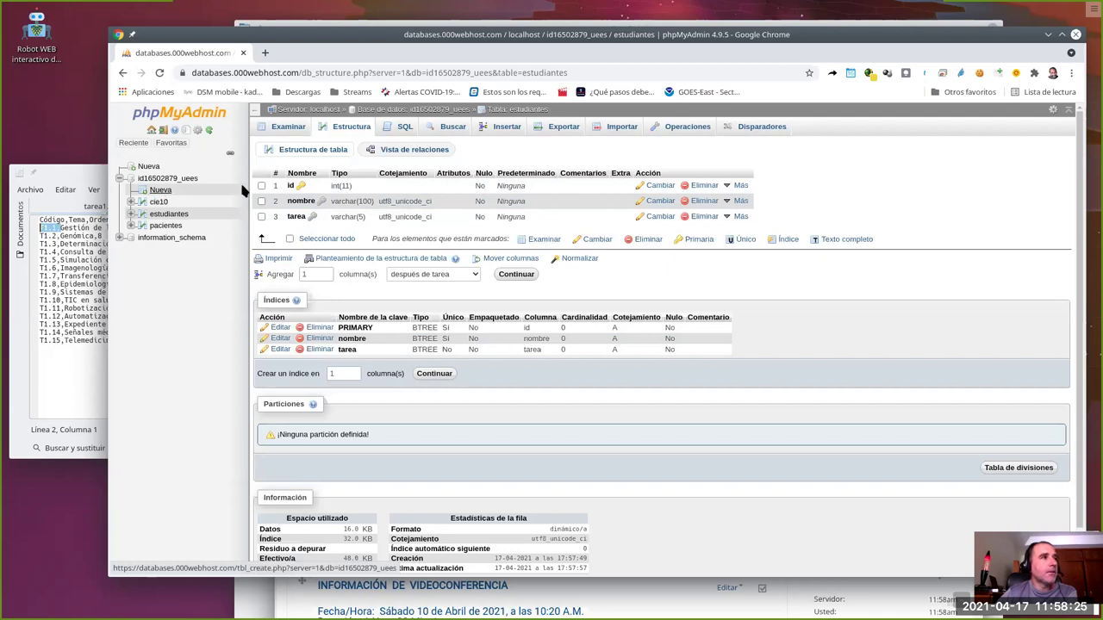
click(534, 116)
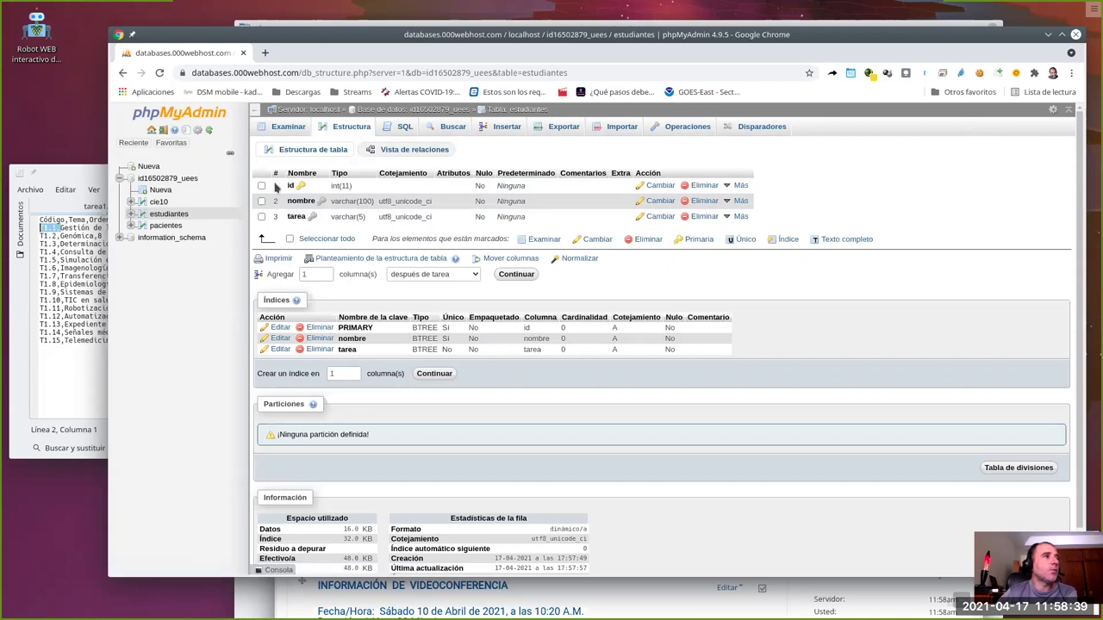
Start a new table in the uees database and name it tareas.
click(158, 193)
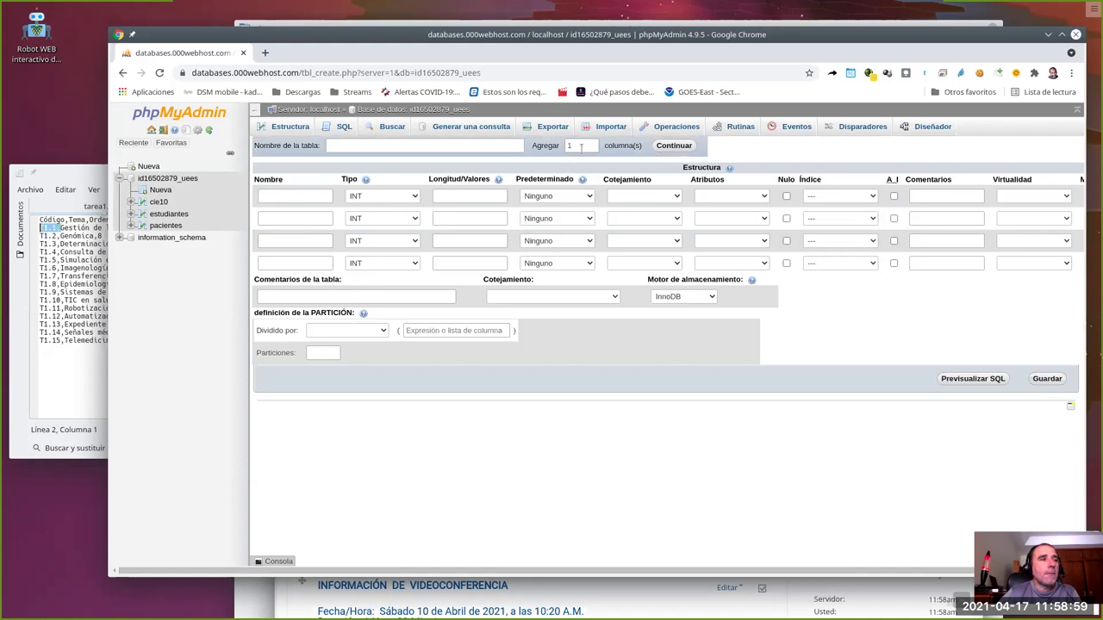
click(454, 146)
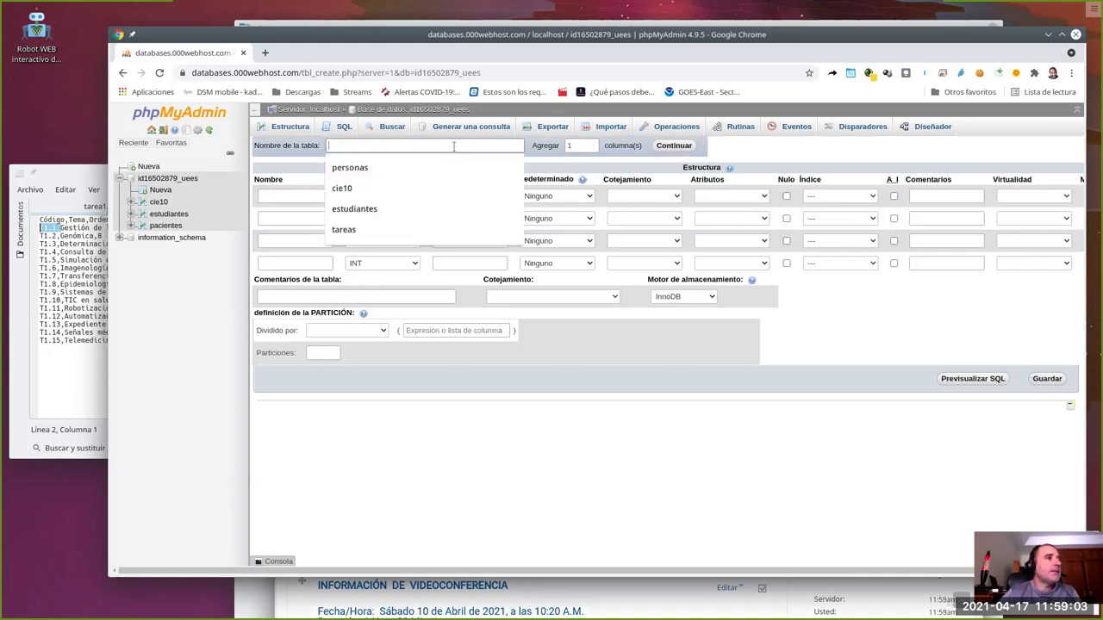
click(413, 232)
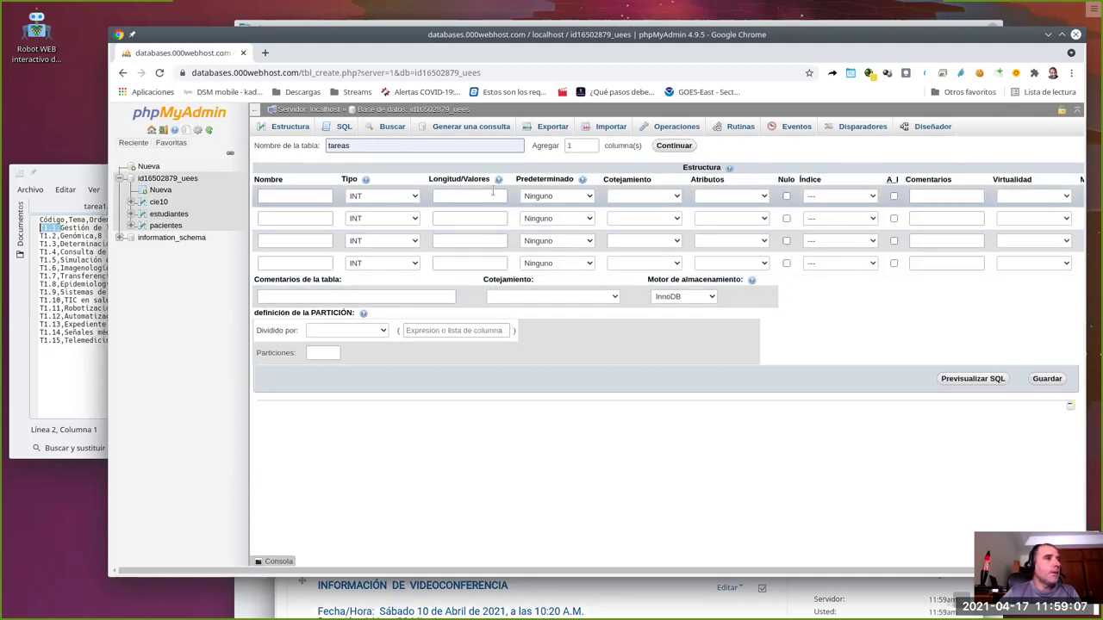
Check the header fields of tarea1.csv in Kate and name the first column of the tareas table codigo in phpMyAdmin.
click(68, 177)
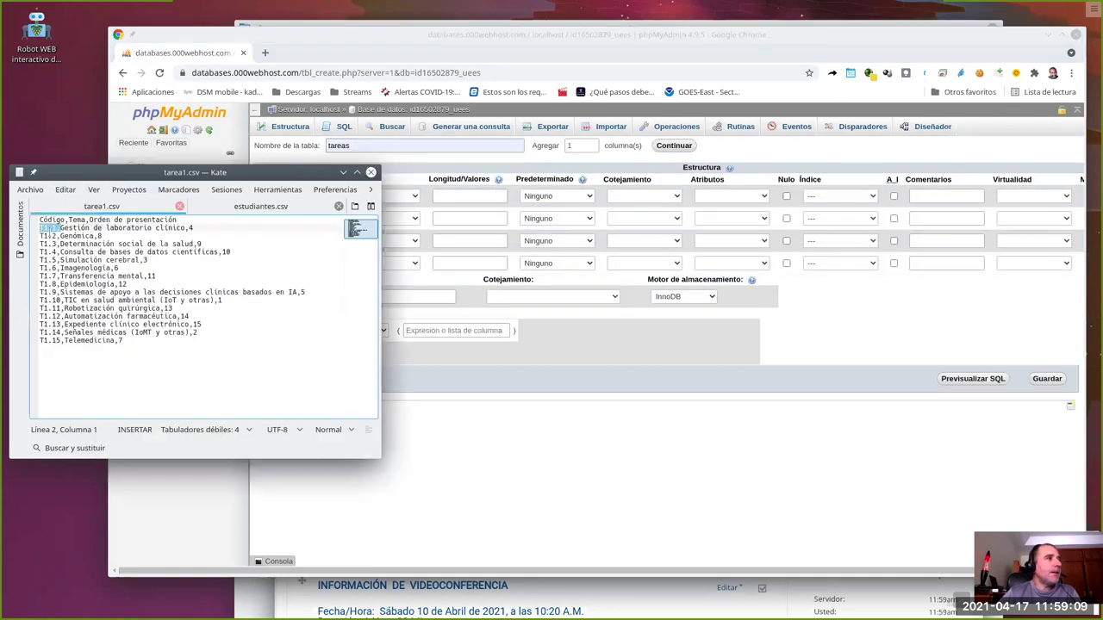
click(62, 220)
click(78, 220)
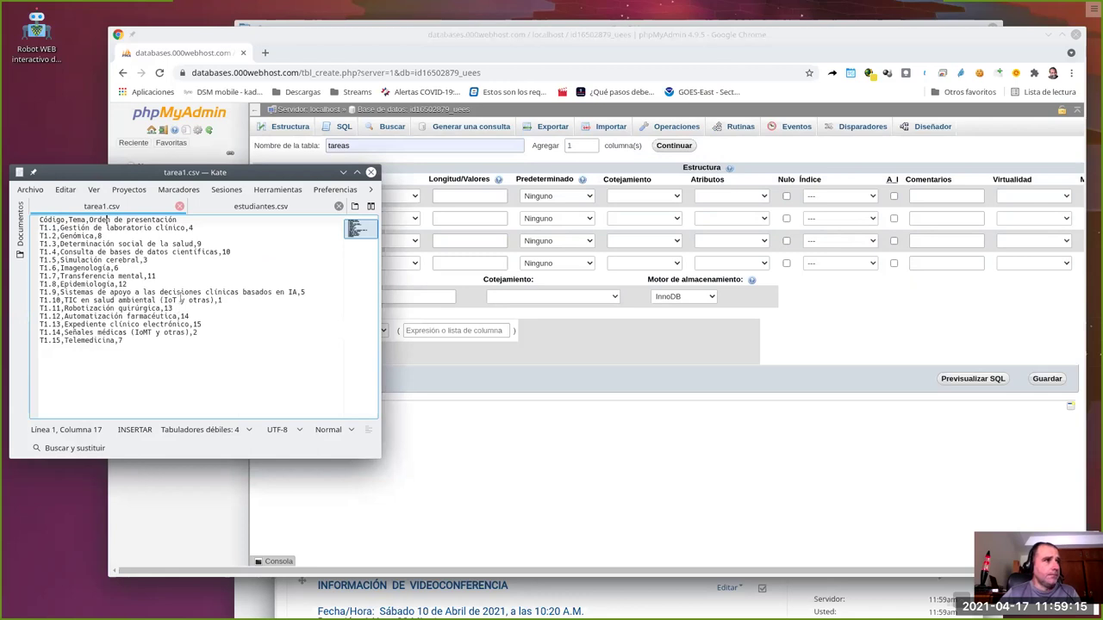
click(627, 155)
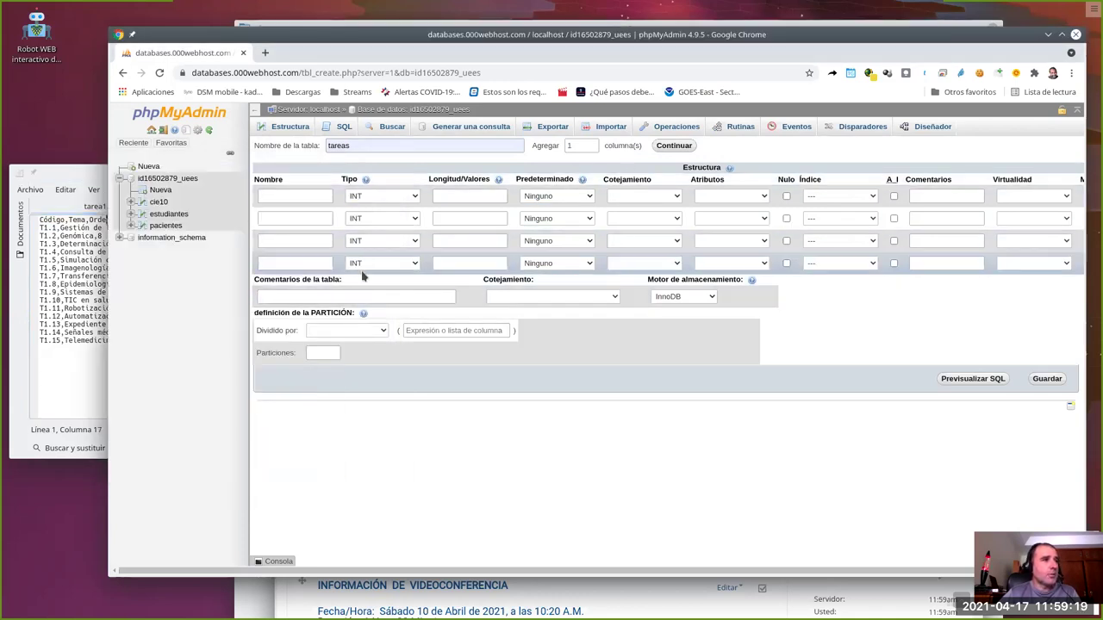
click(293, 196)
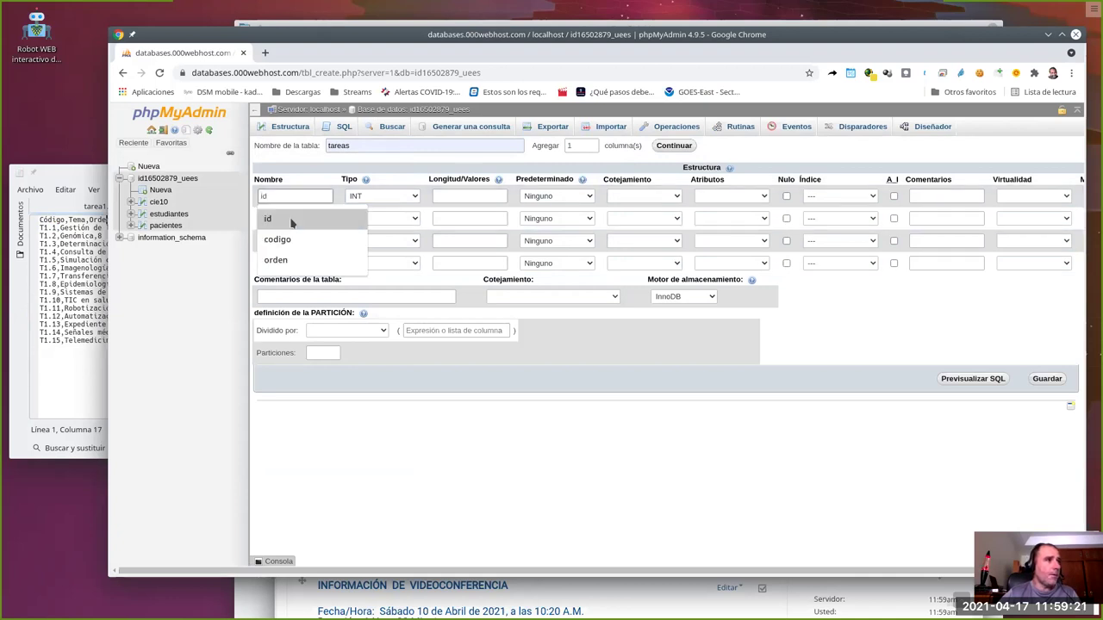
click(289, 240)
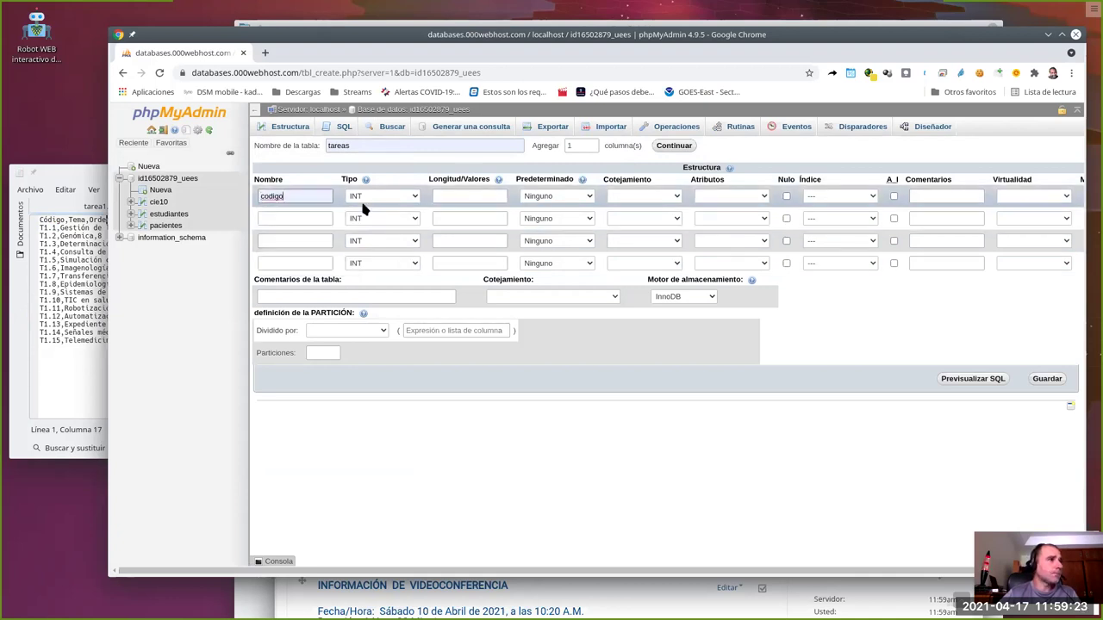
Check the code T1.15 in tarea1.csv in Kate and set the codigo column to VARCHAR with length 5 in phpMyAdmin.
click(64, 176)
drag(61, 340, 39, 343)
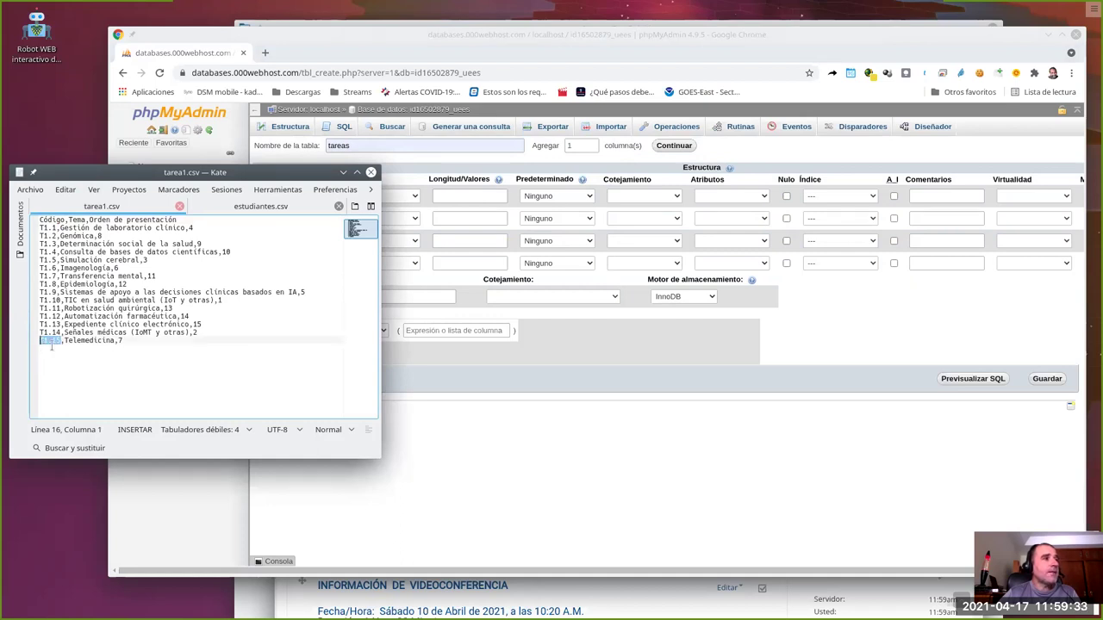
key(Down)
click(60, 341)
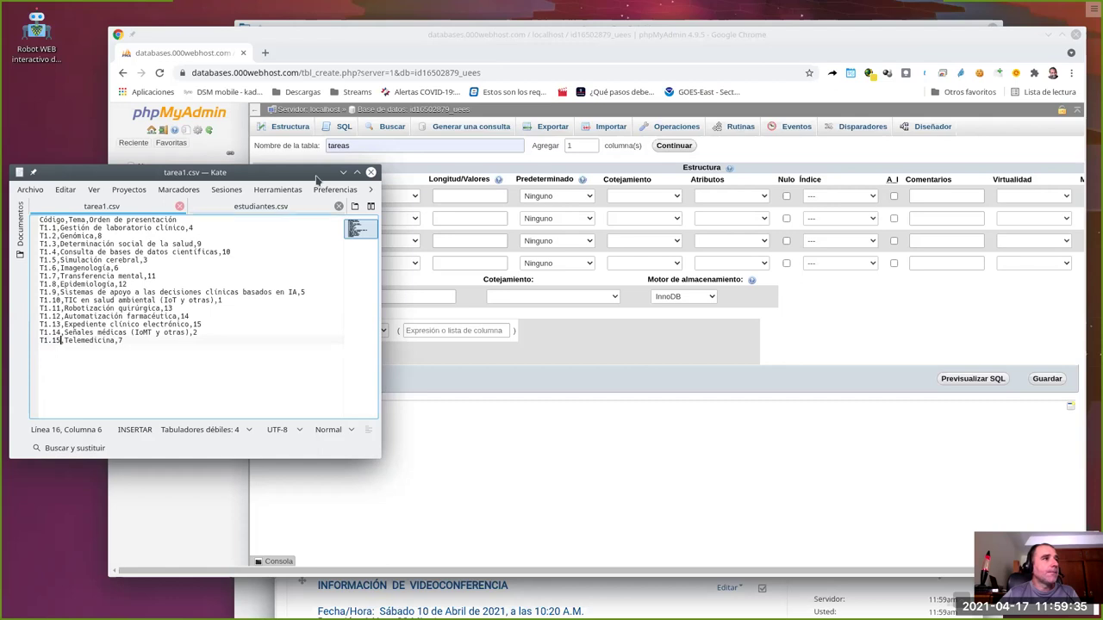
click(415, 195)
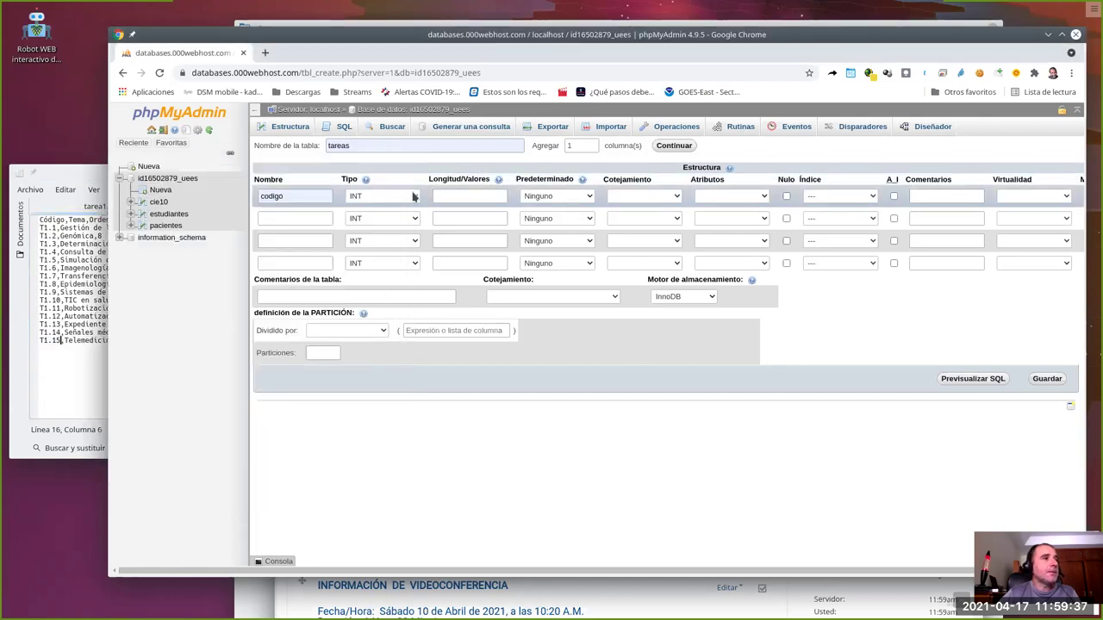
click(412, 196)
click(371, 219)
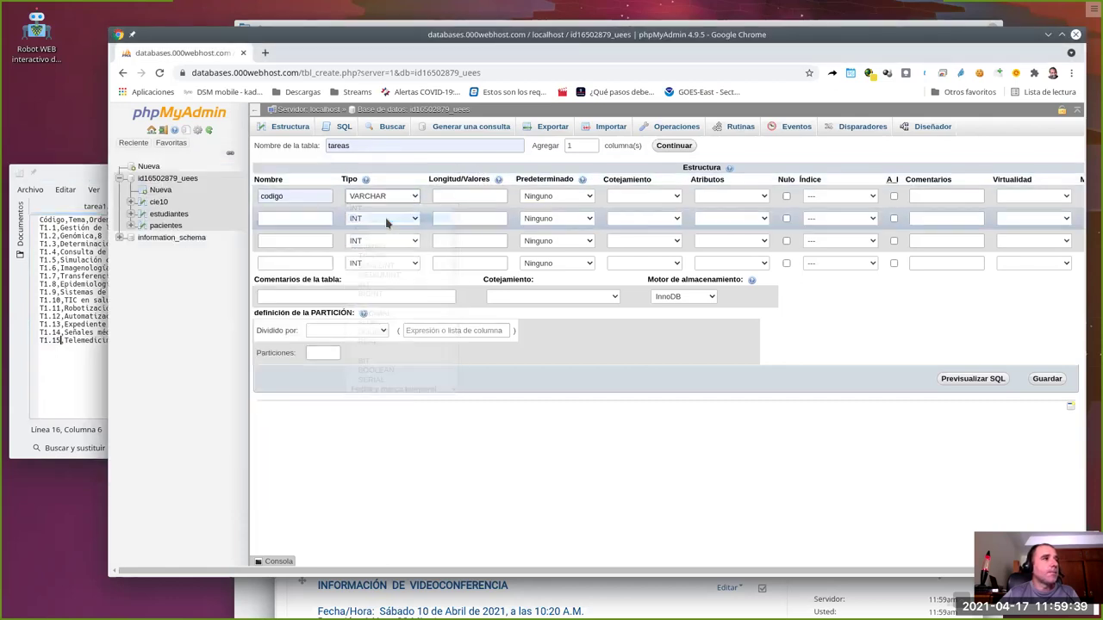
click(455, 196)
text(5)
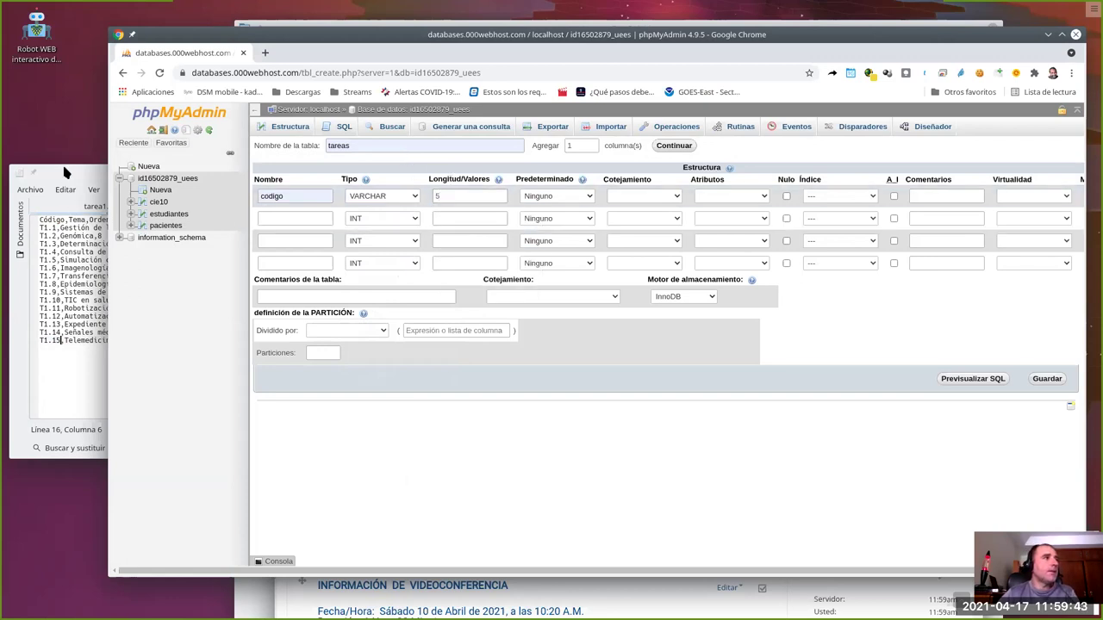
Define the second column as tema, VARCHAR with length 80, after checking the length of the T1.4 topic in tarea1.csv in Kate.
click(279, 219)
text(te)
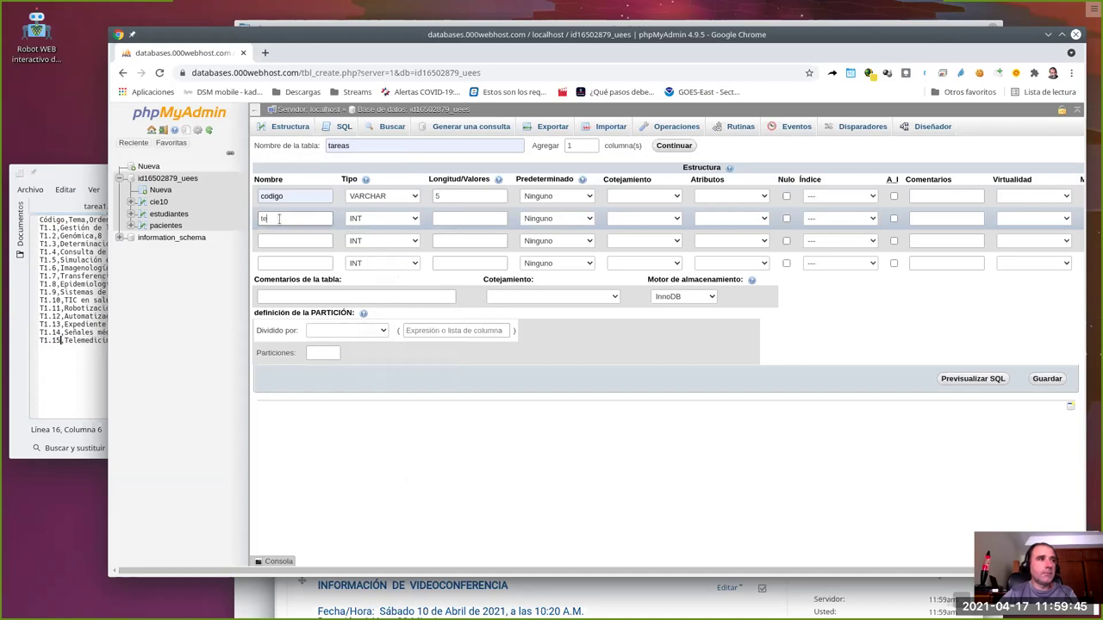
text(ma)
click(373, 219)
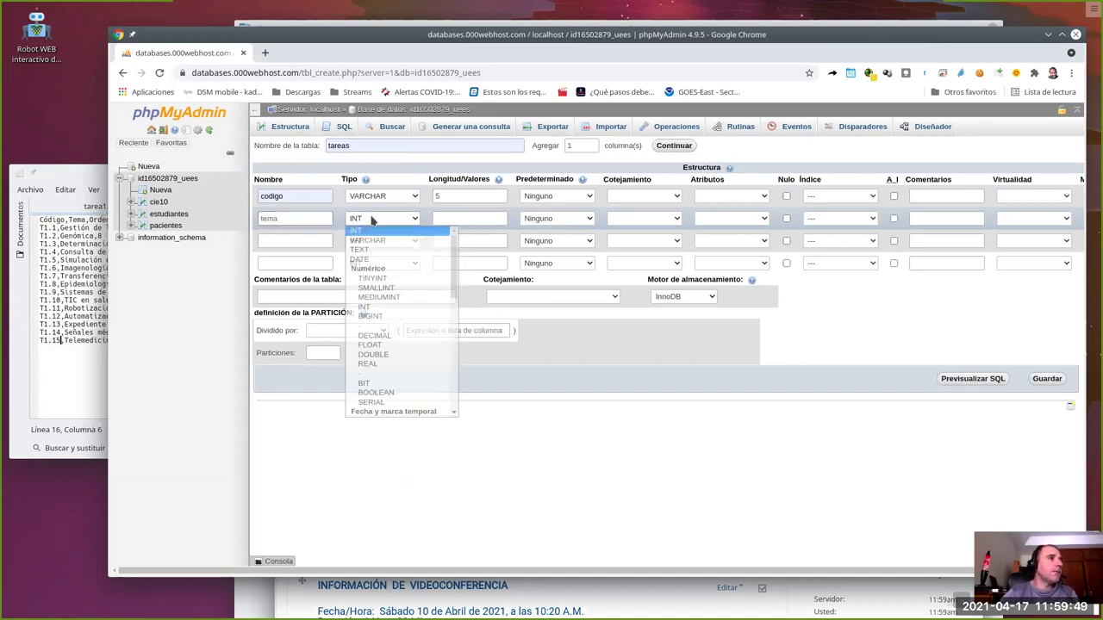
click(382, 247)
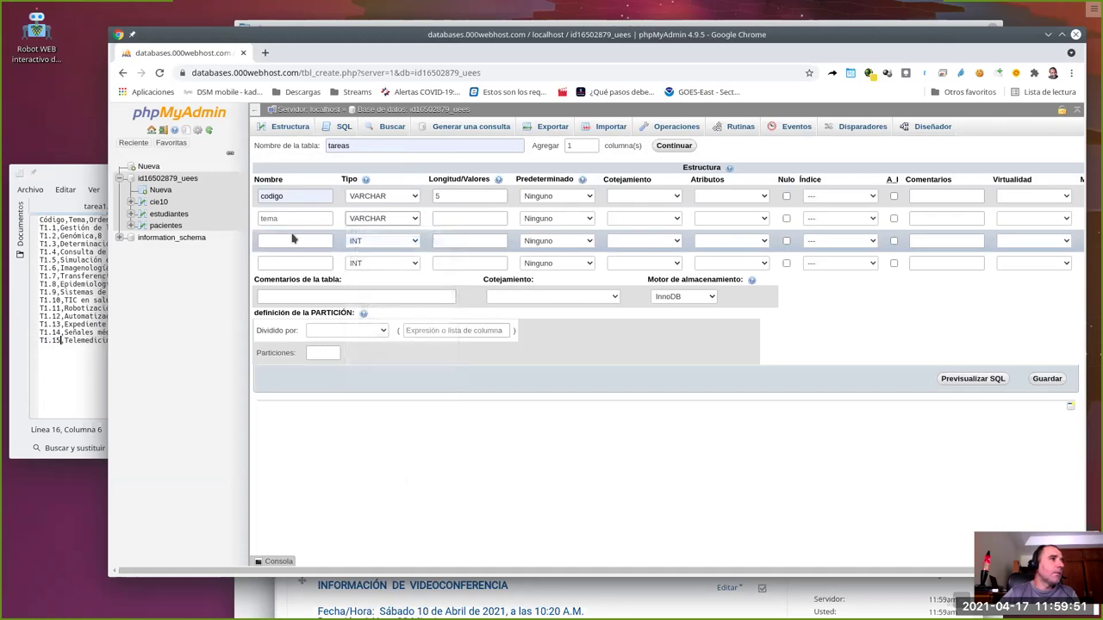
click(66, 178)
drag(61, 252, 214, 251)
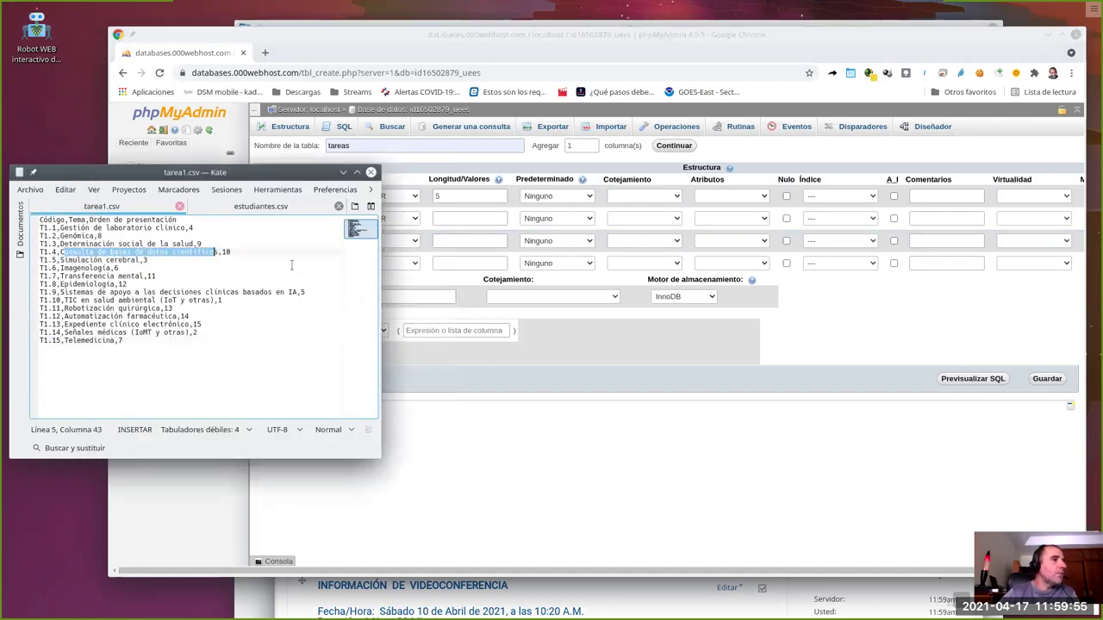
click(449, 218)
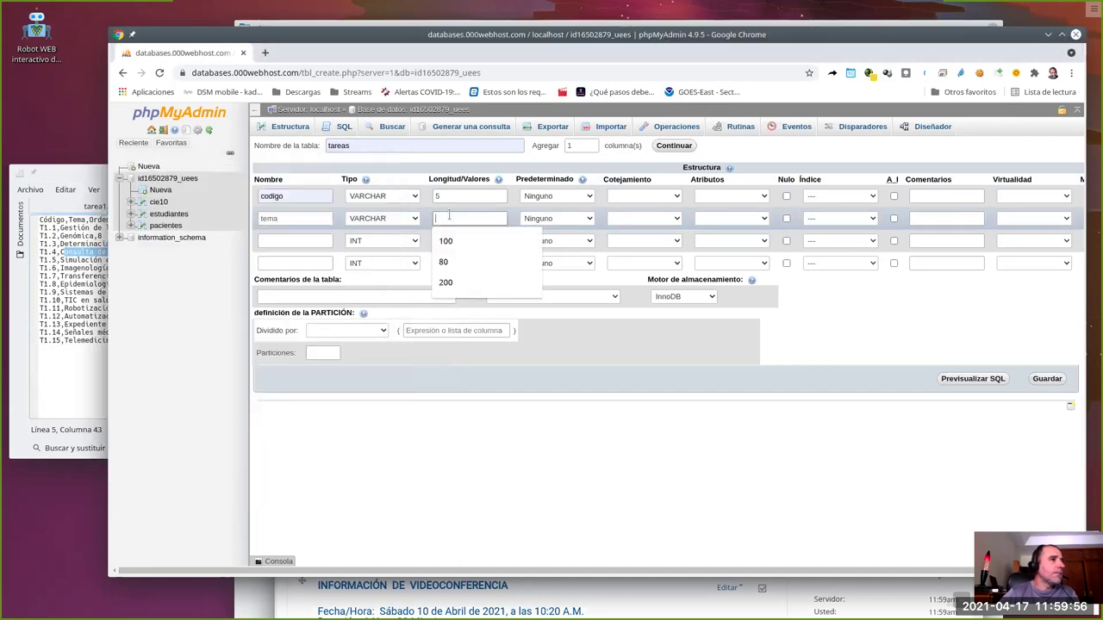
click(444, 261)
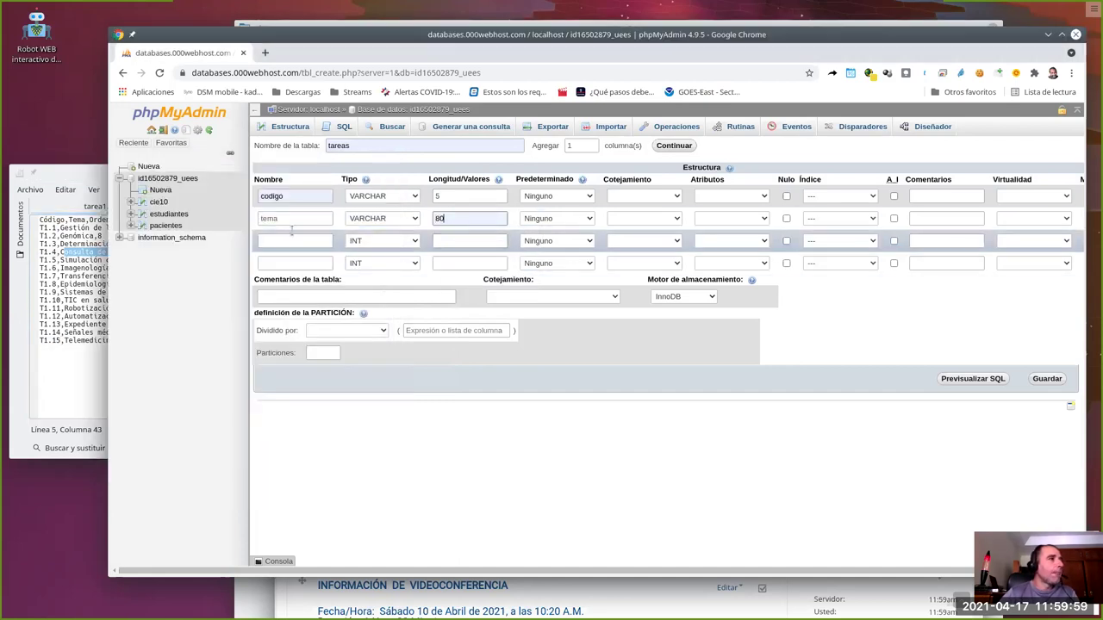
Check the presentation order field of tarea1.csv in Kate and name the third column of the tareas table orden in phpMyAdmin.
click(95, 172)
click(190, 227)
drag(190, 228, 186, 227)
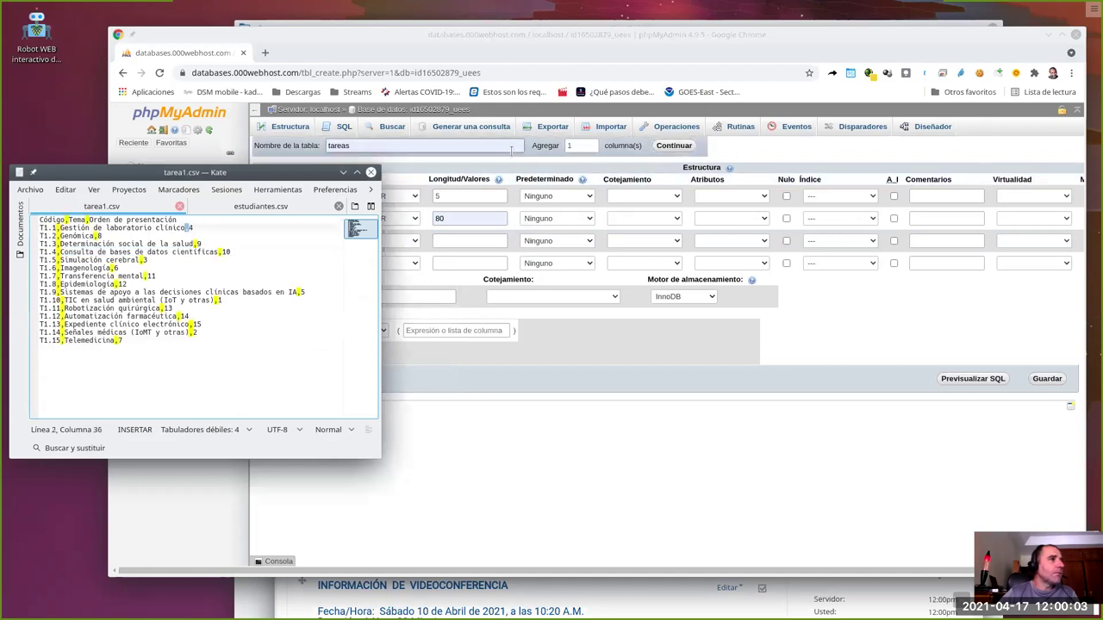
click(396, 241)
click(295, 240)
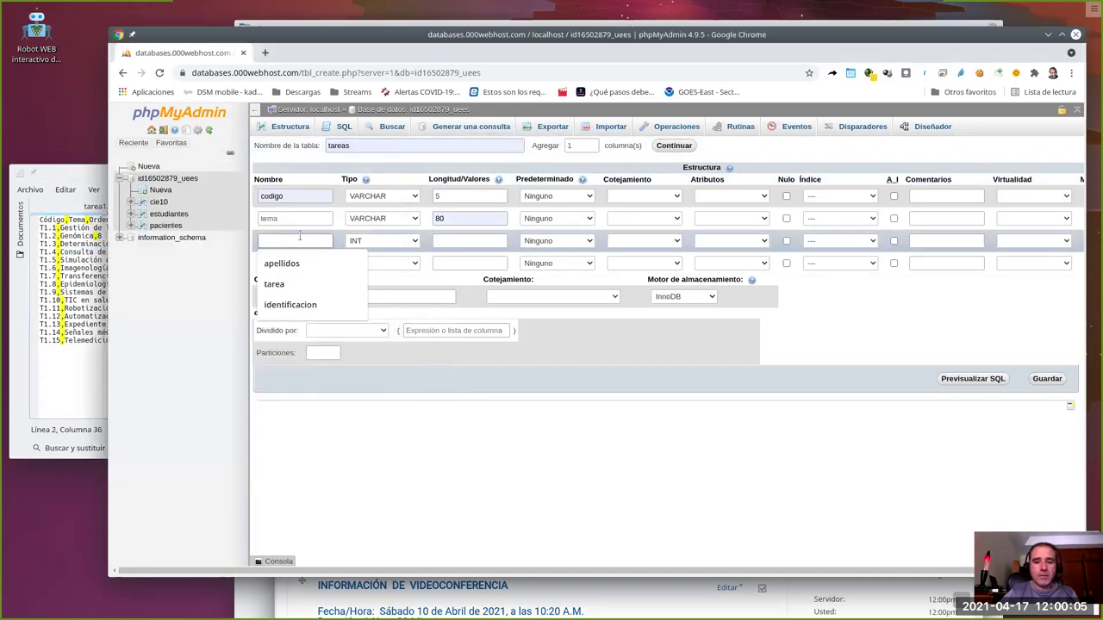
text(orden)
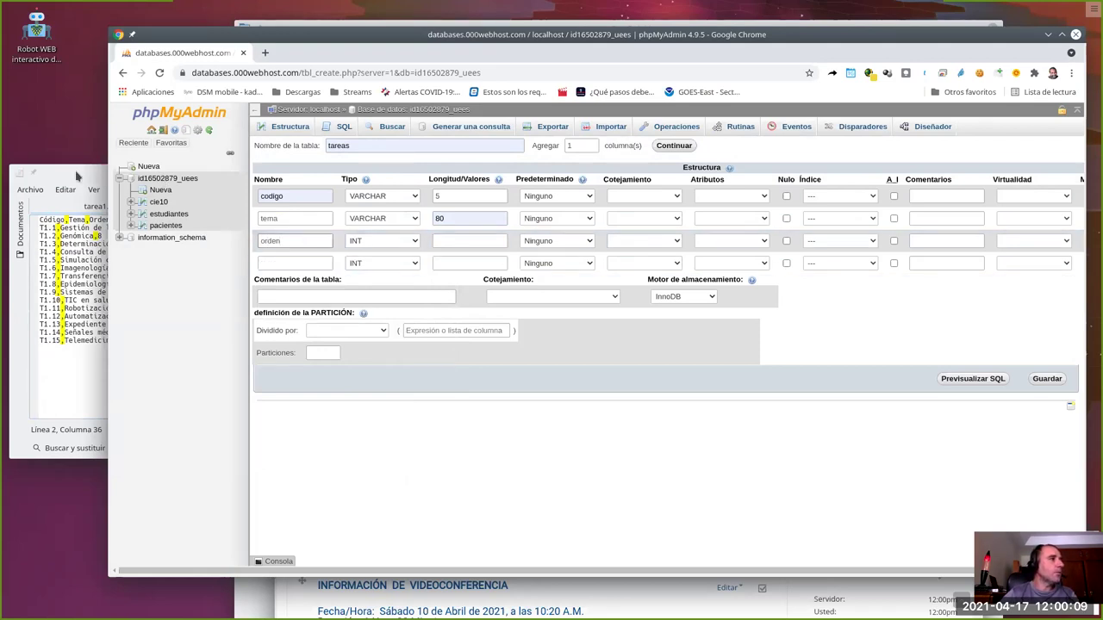
click(76, 175)
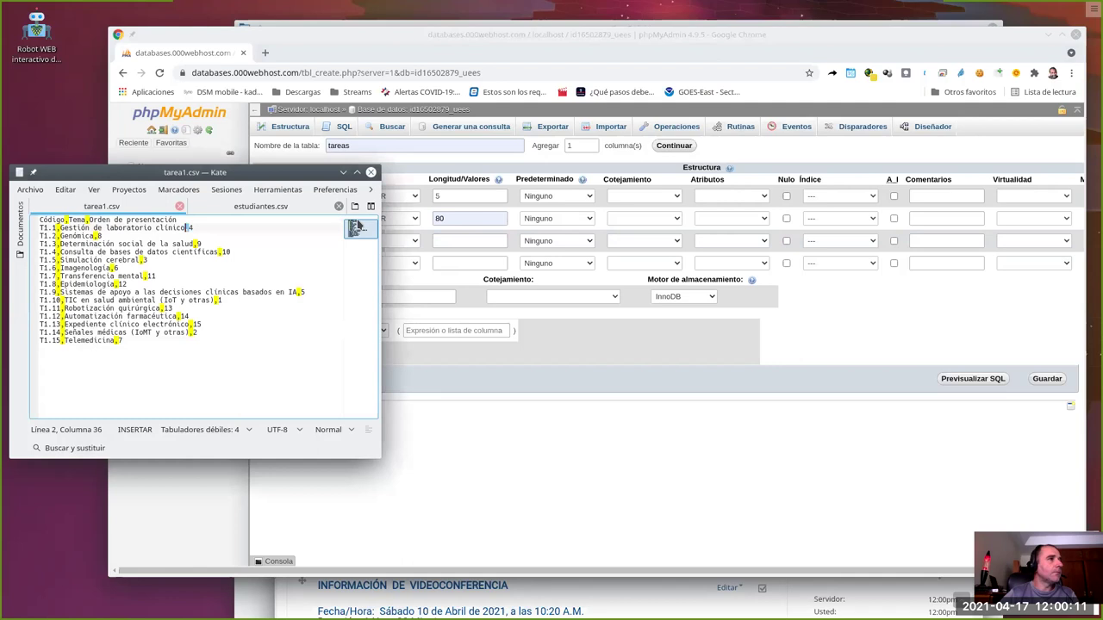
click(552, 171)
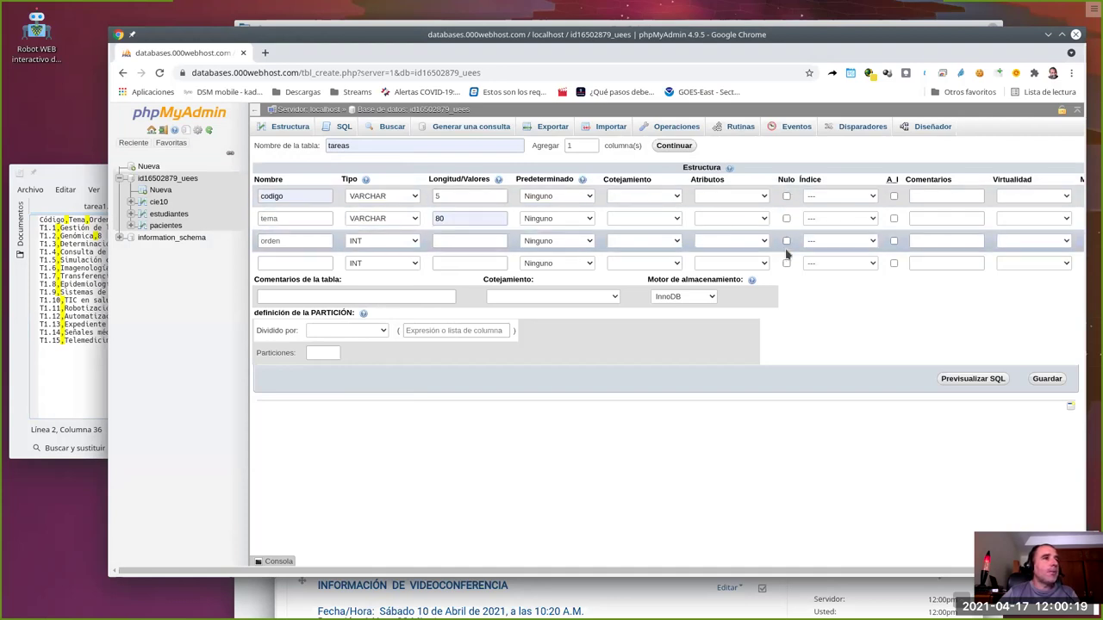
Add a PRIMARY index on the codigo column of the tareas table.
click(850, 204)
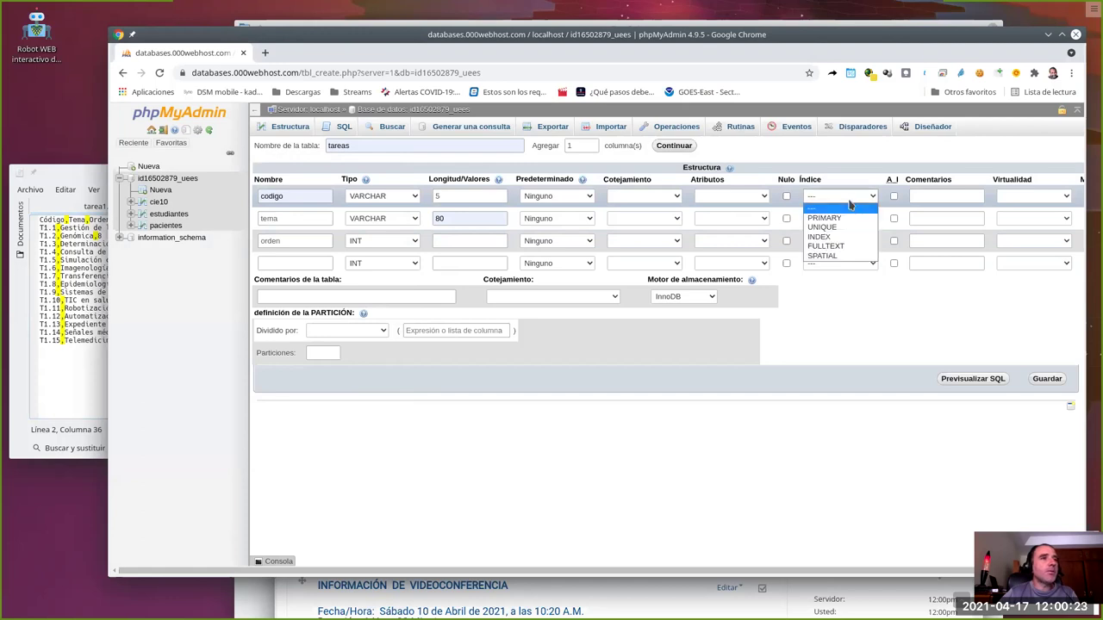
click(826, 219)
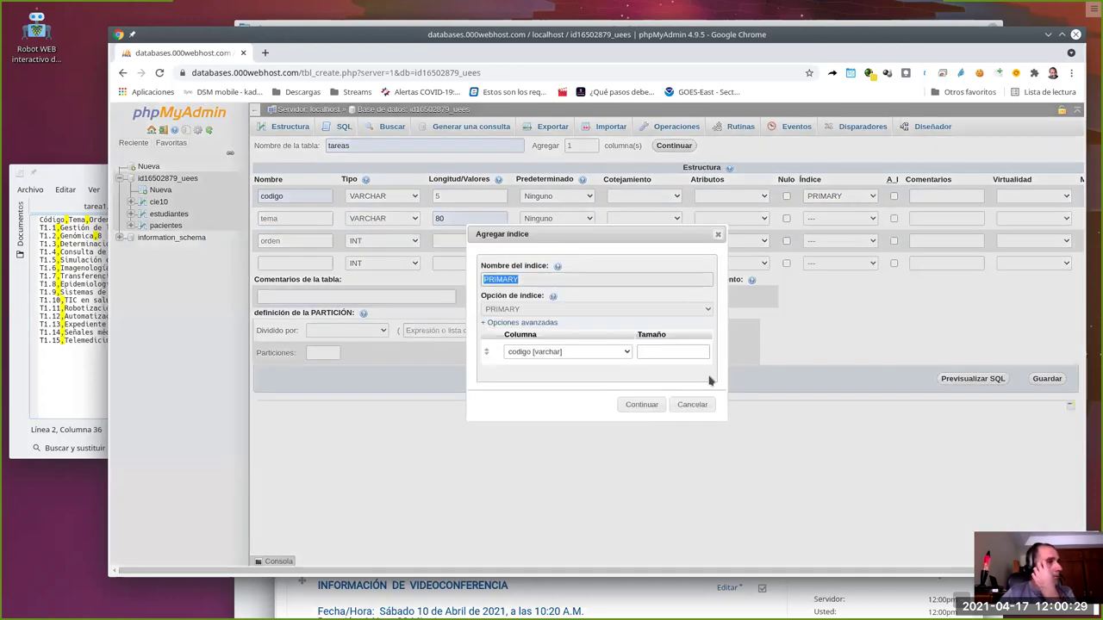
click(638, 404)
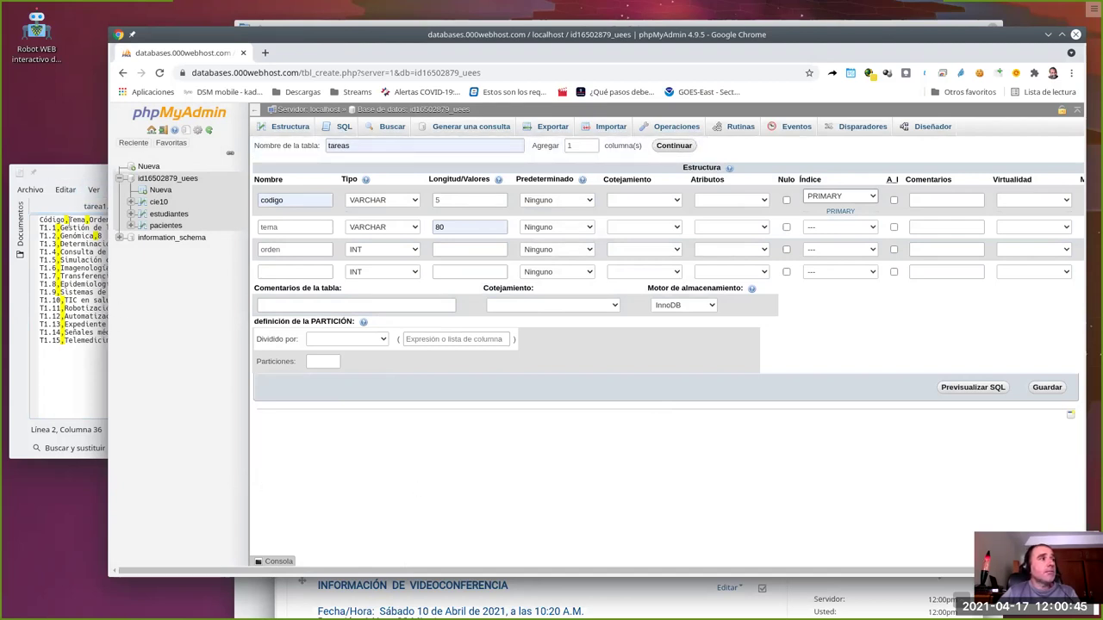
Compare the column definitions with tarea1.csv in Kate and save the tareas table in phpMyAdmin.
click(74, 172)
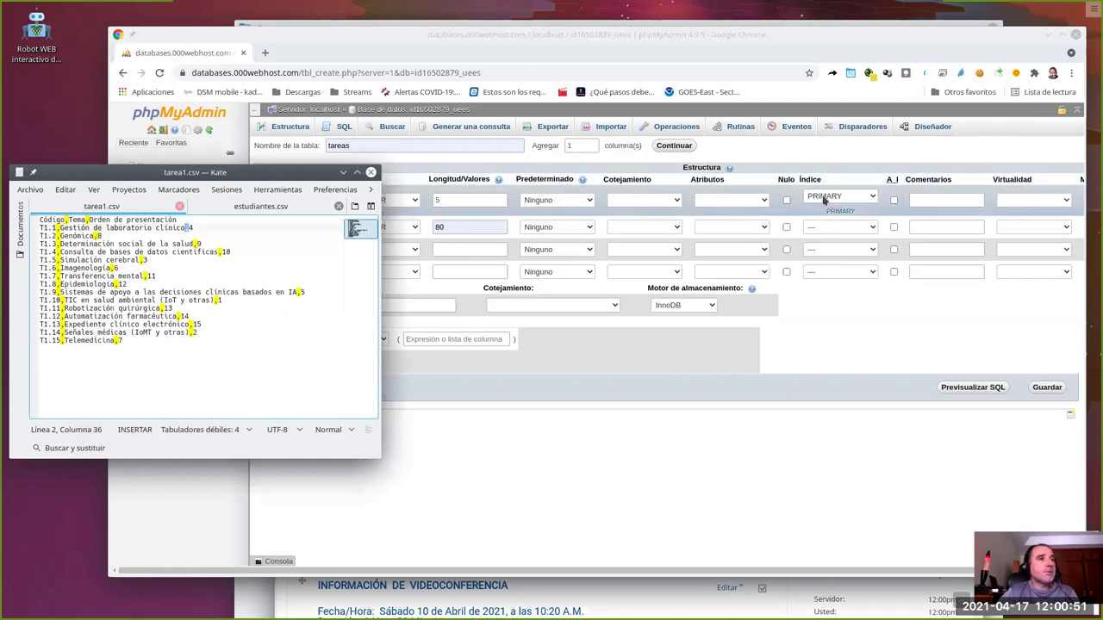
click(857, 170)
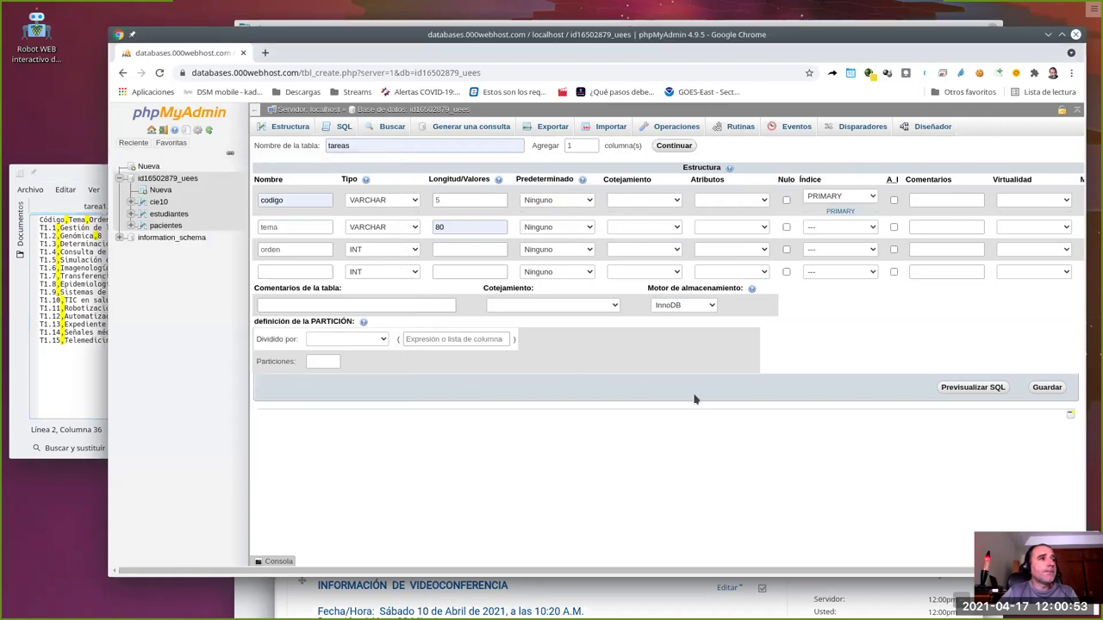
click(1045, 389)
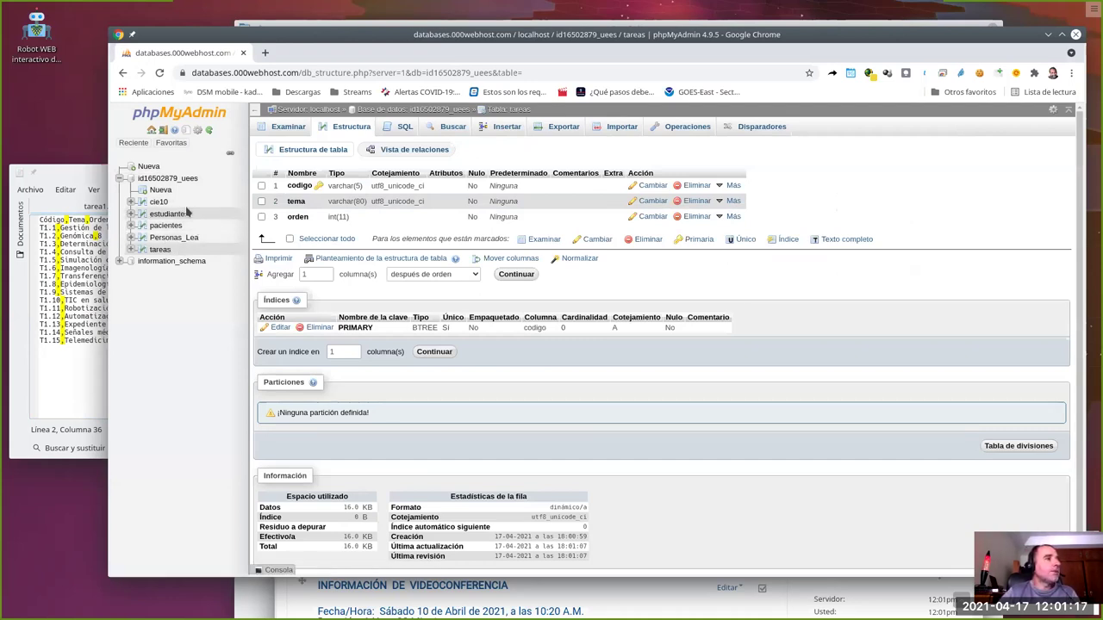
Review the rows of tarea1.csv and estudiantes.csv in Kate, then return to phpMyAdmin.
click(66, 175)
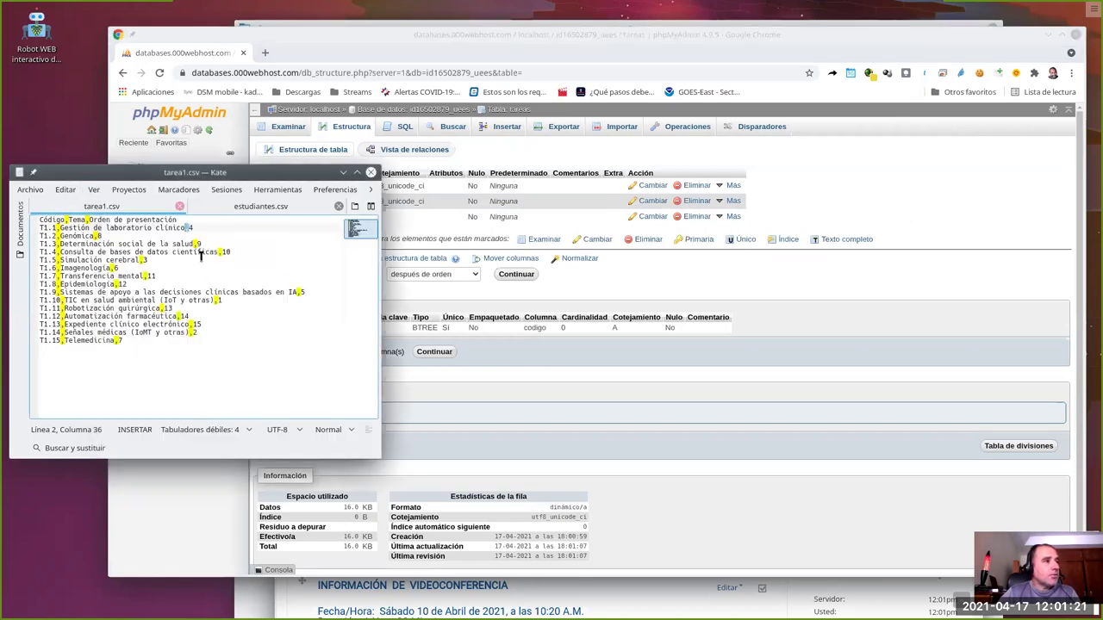
click(267, 207)
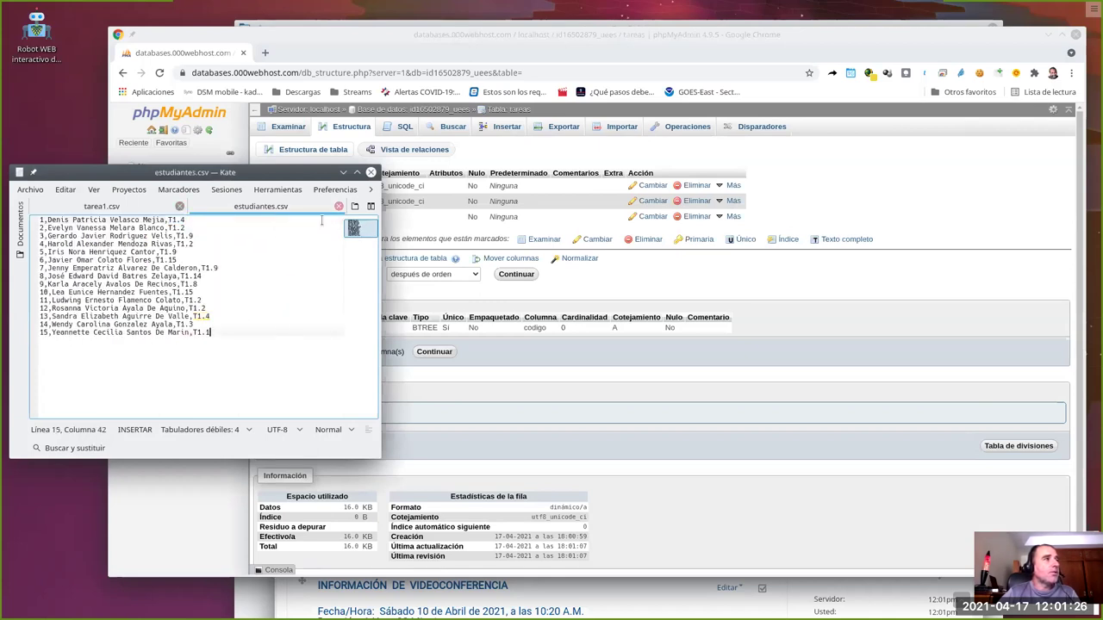
click(645, 150)
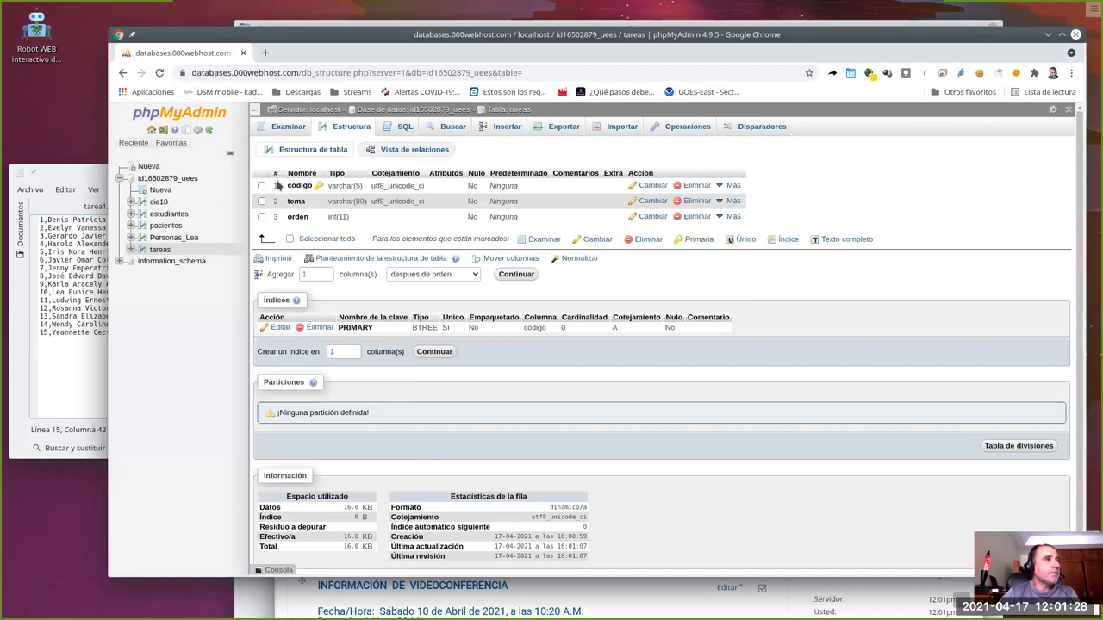
Start an import into the tareas table and choose tarea1.csv from Documentos/Docencia/Semana 7 as the source file.
click(169, 252)
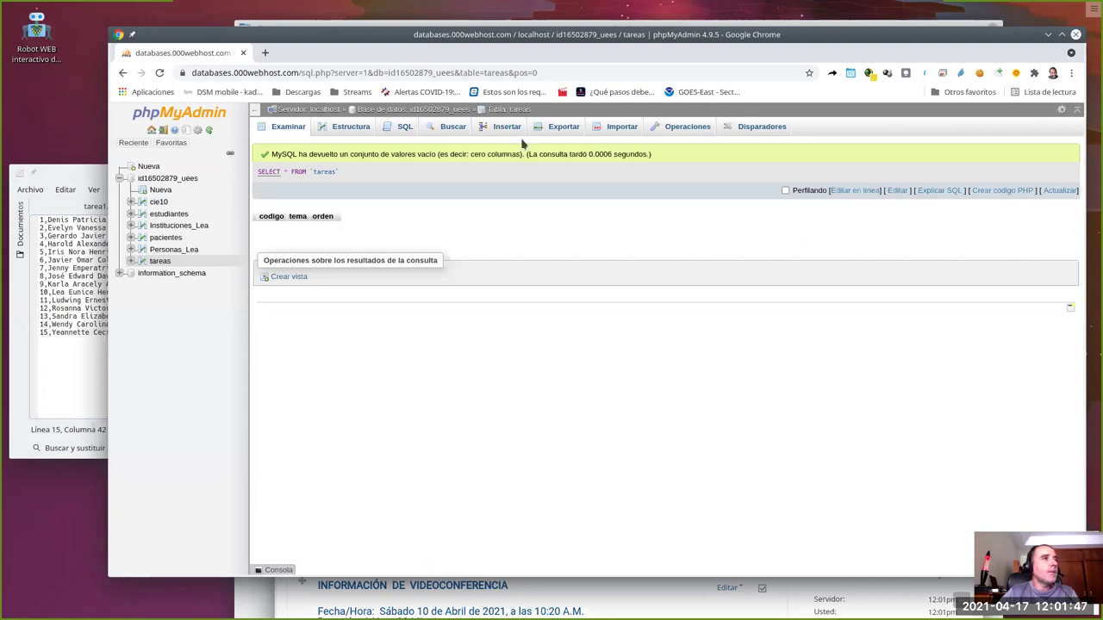
click(612, 129)
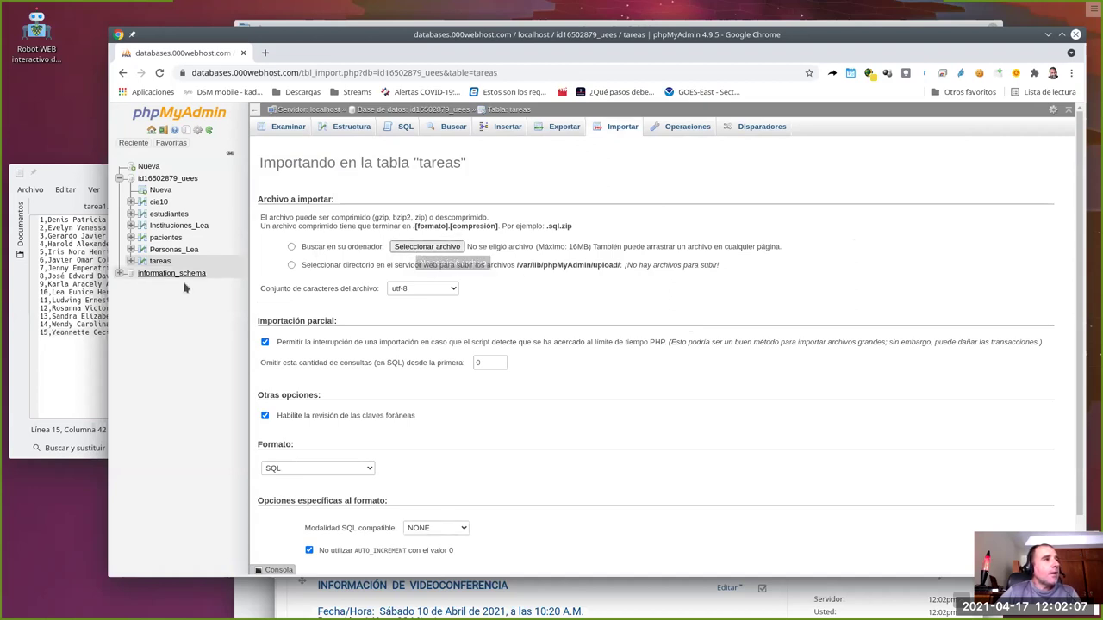
click(431, 247)
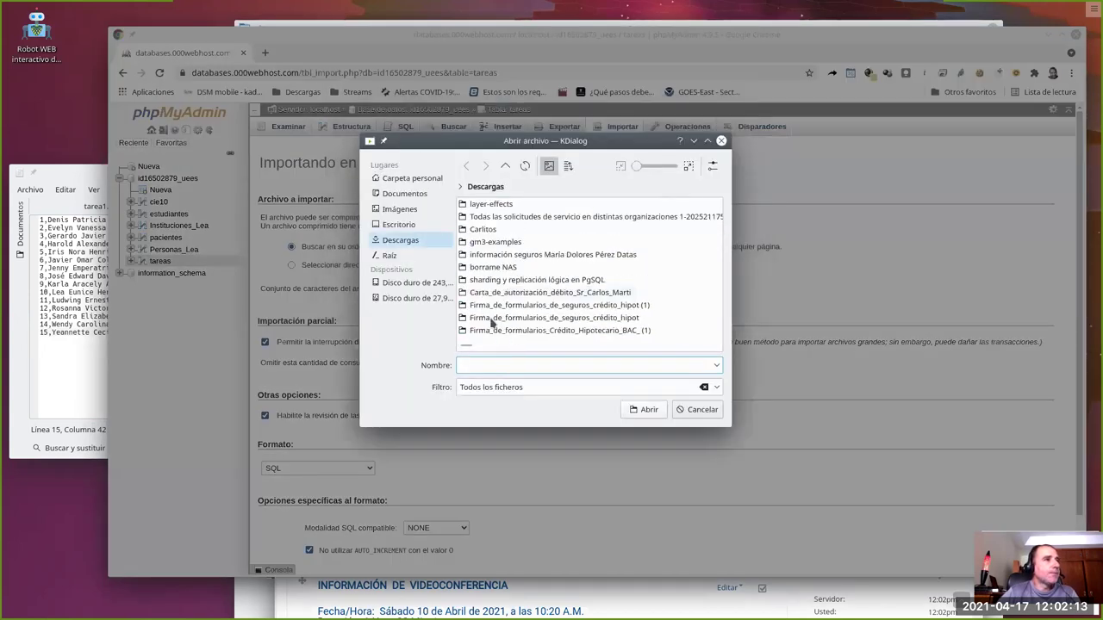
click(404, 194)
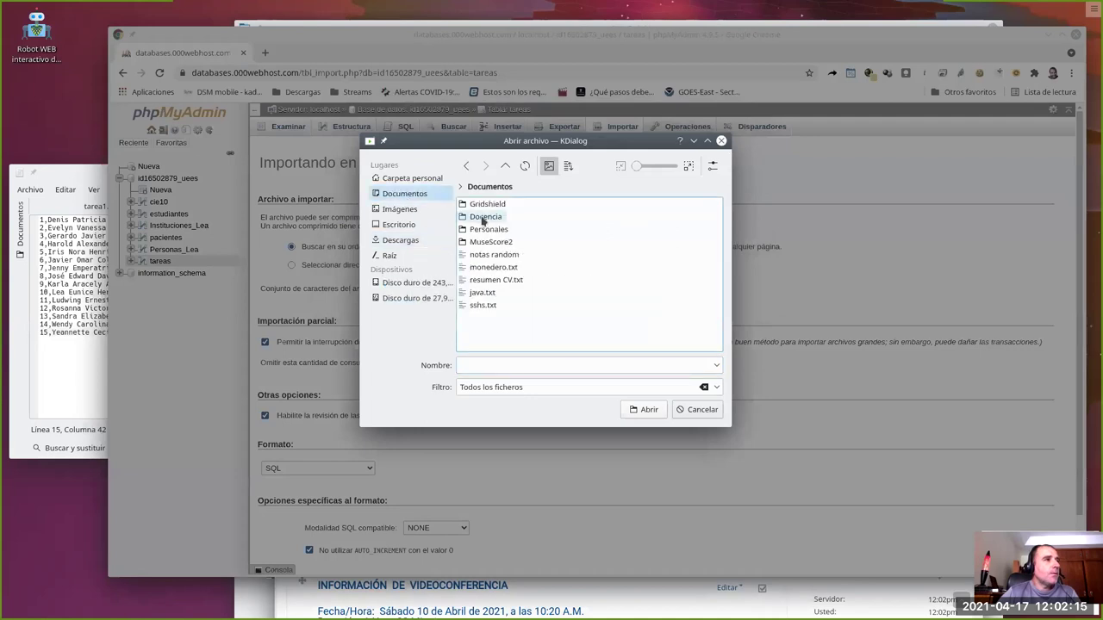
click(484, 217)
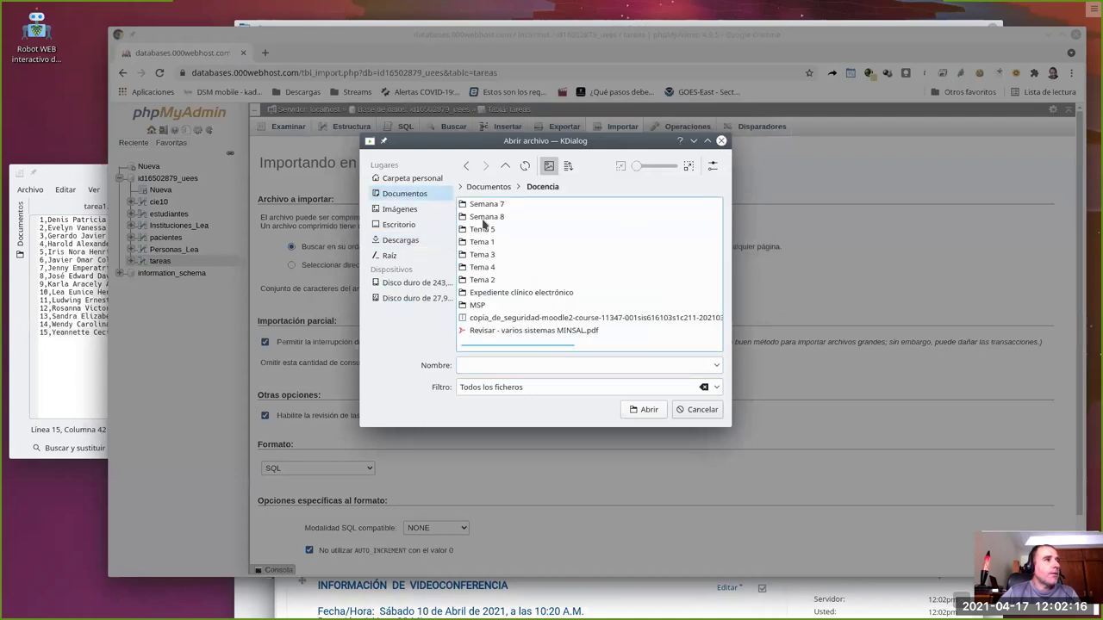
click(488, 206)
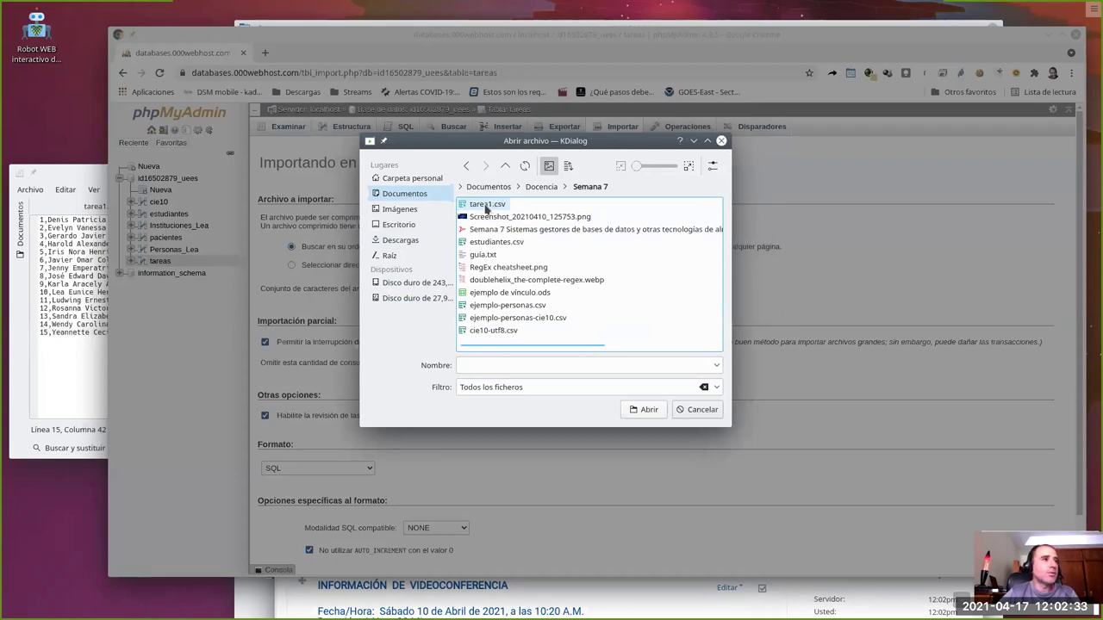
double_click(487, 207)
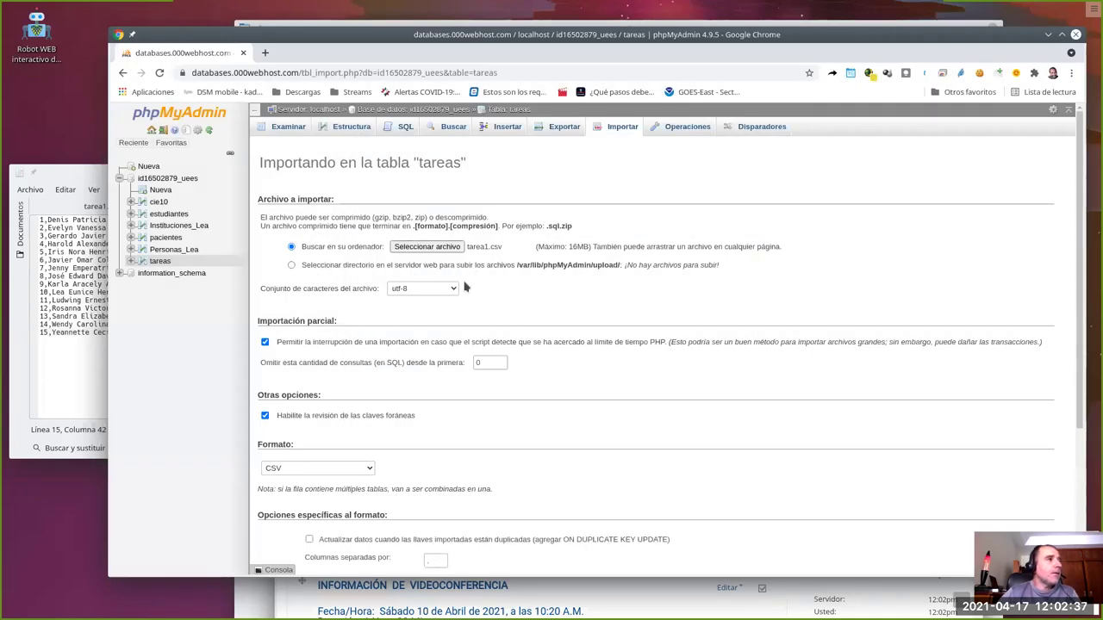
Compare the field delimiter used in tarea1.csv in Kate with the column separator option of the tareas import in phpMyAdmin.
drag(260, 38, 313, 39)
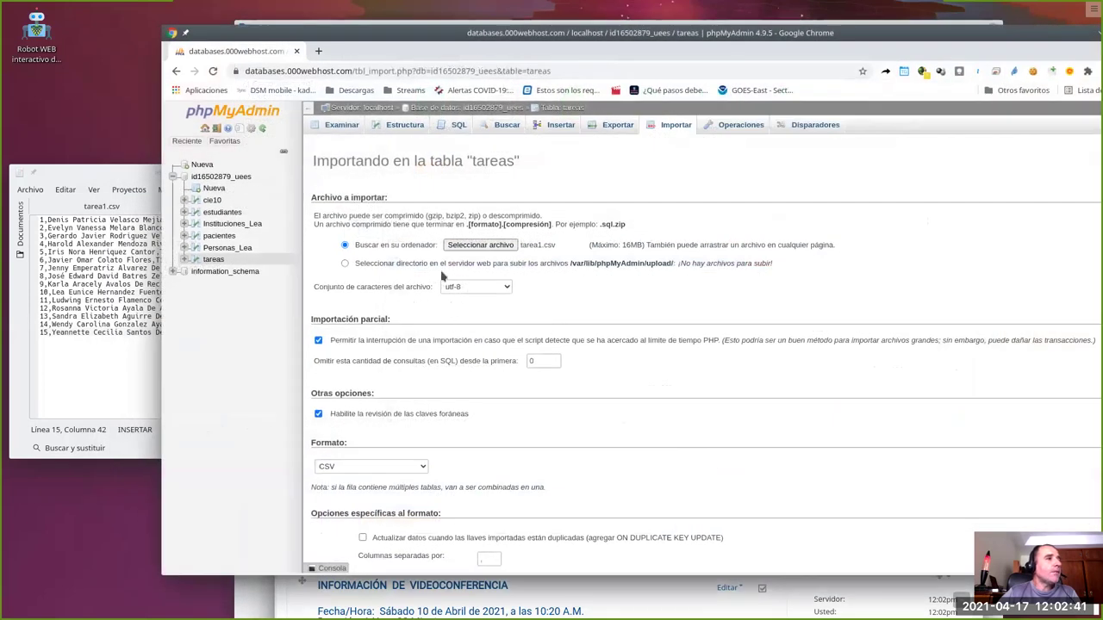
scroll(477, 379, down, 3)
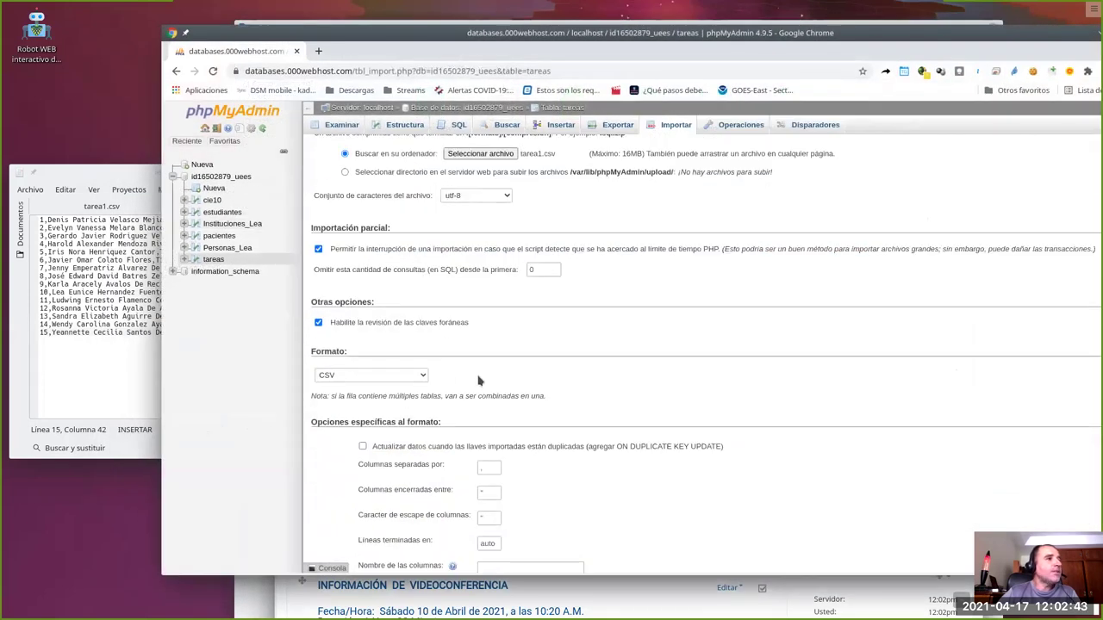
click(513, 508)
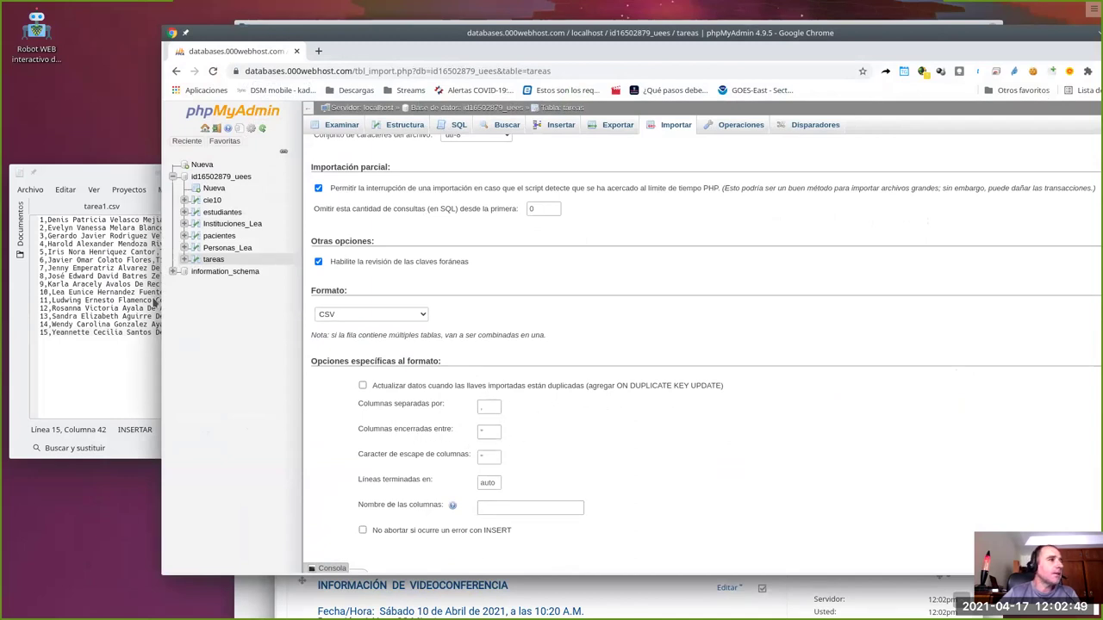
click(93, 173)
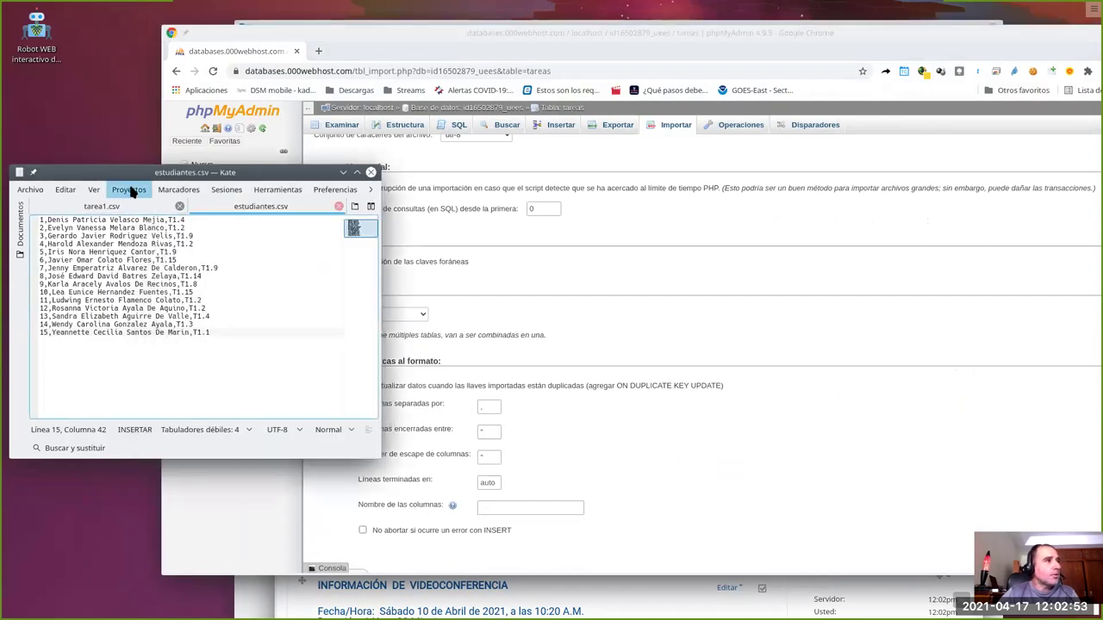
click(101, 207)
click(228, 339)
drag(62, 227, 67, 220)
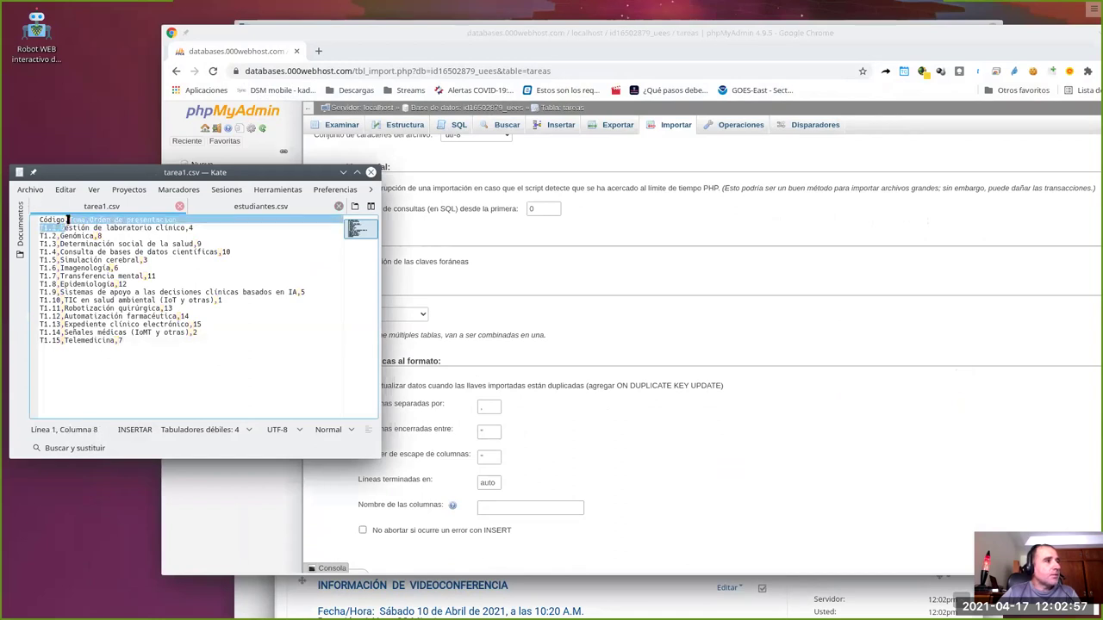
click(569, 407)
click(488, 407)
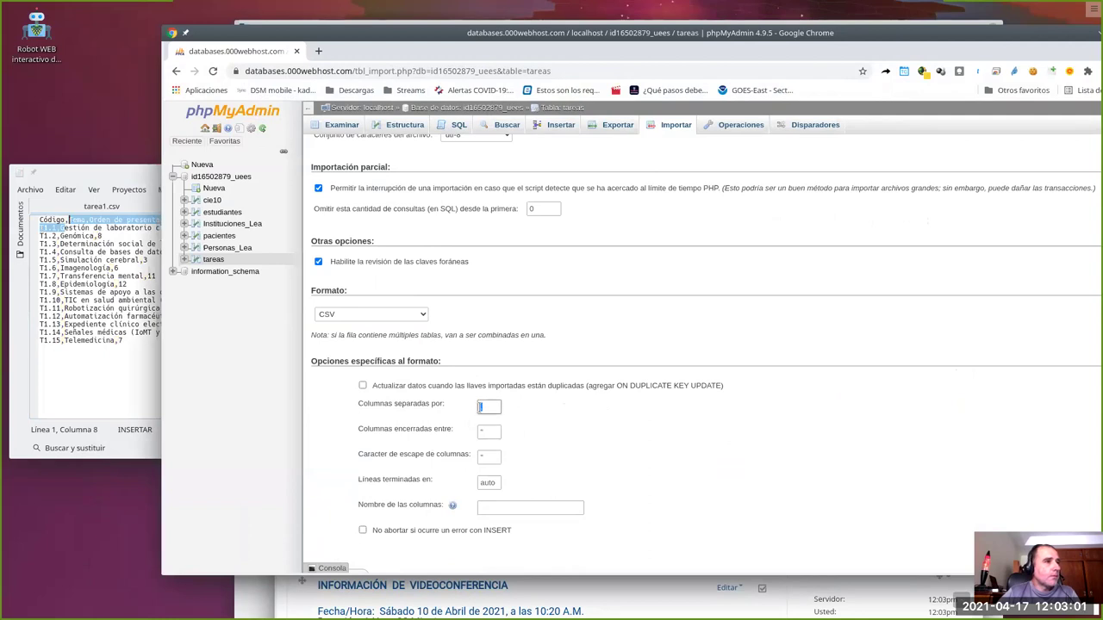
click(536, 405)
Check the column enclosure option of the tareas import against the text values of tarea1.csv in Kate.
double_click(483, 433)
key(BackSpace)
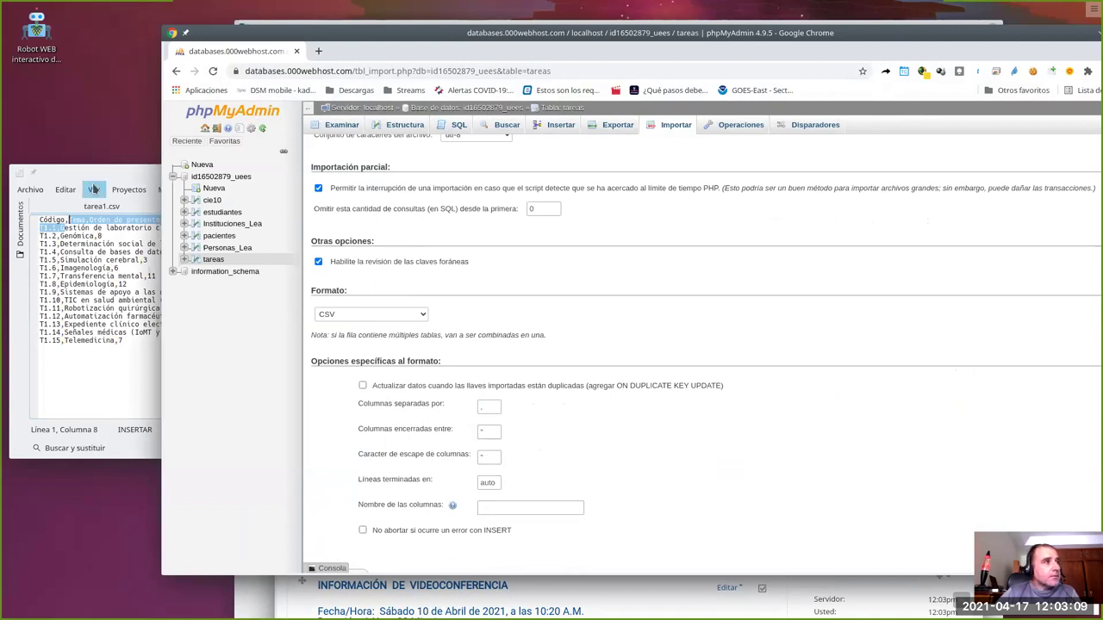
click(95, 177)
click(126, 244)
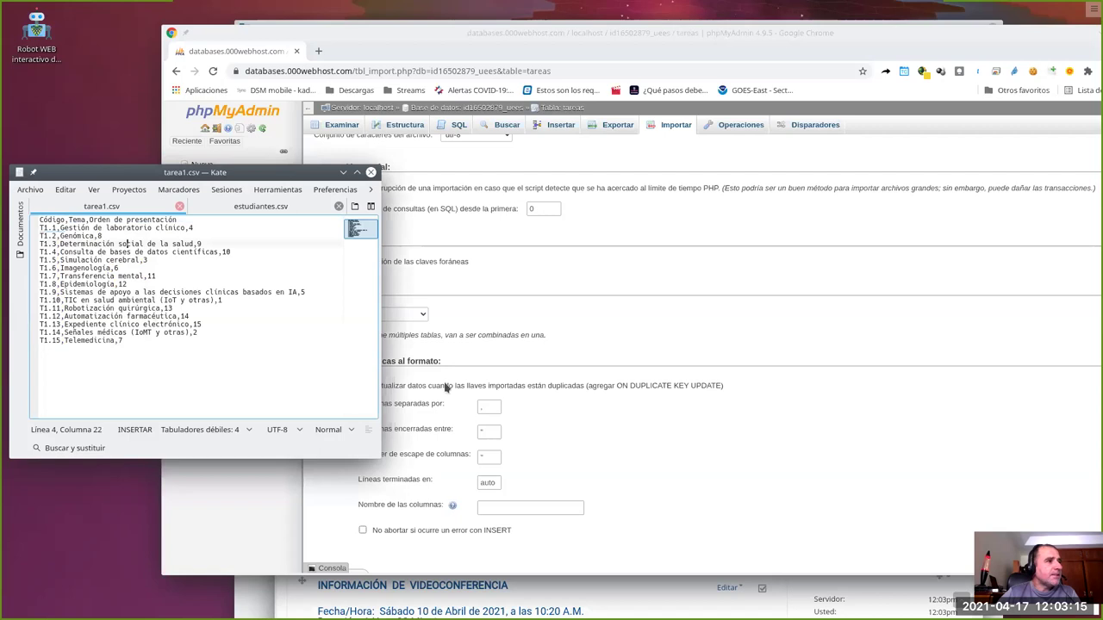
click(60, 227)
click(183, 226)
click(487, 432)
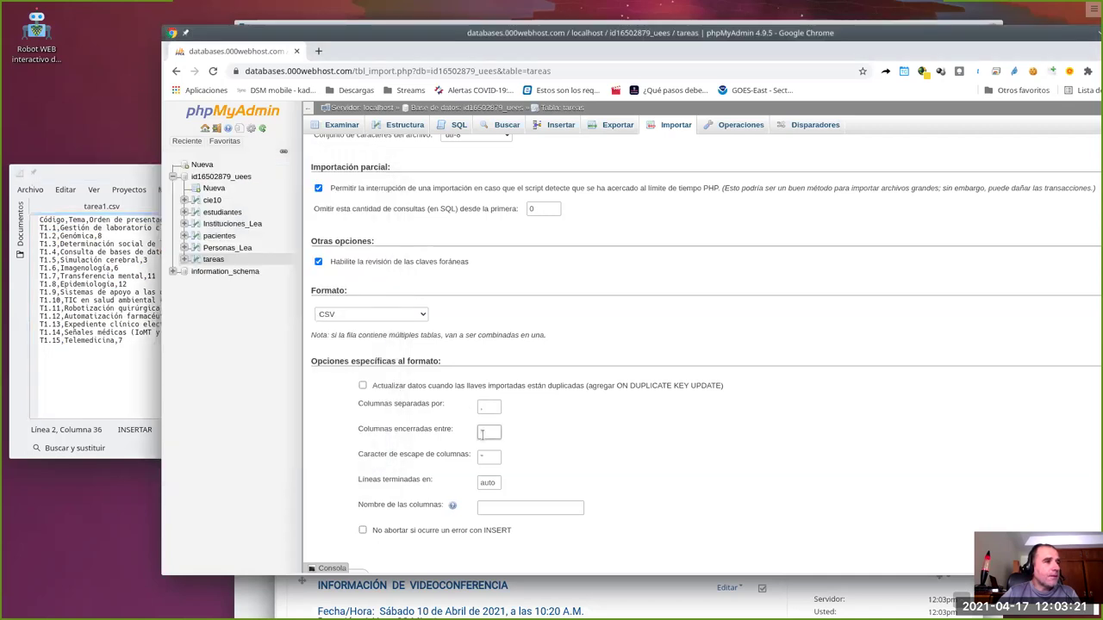
drag(359, 431, 455, 432)
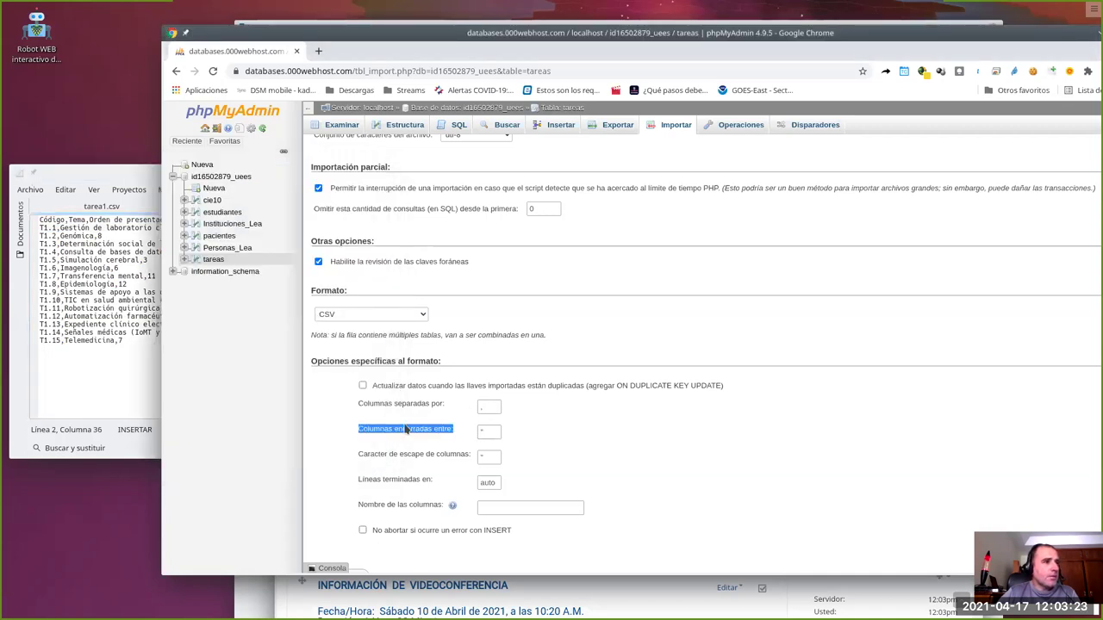
double_click(488, 432)
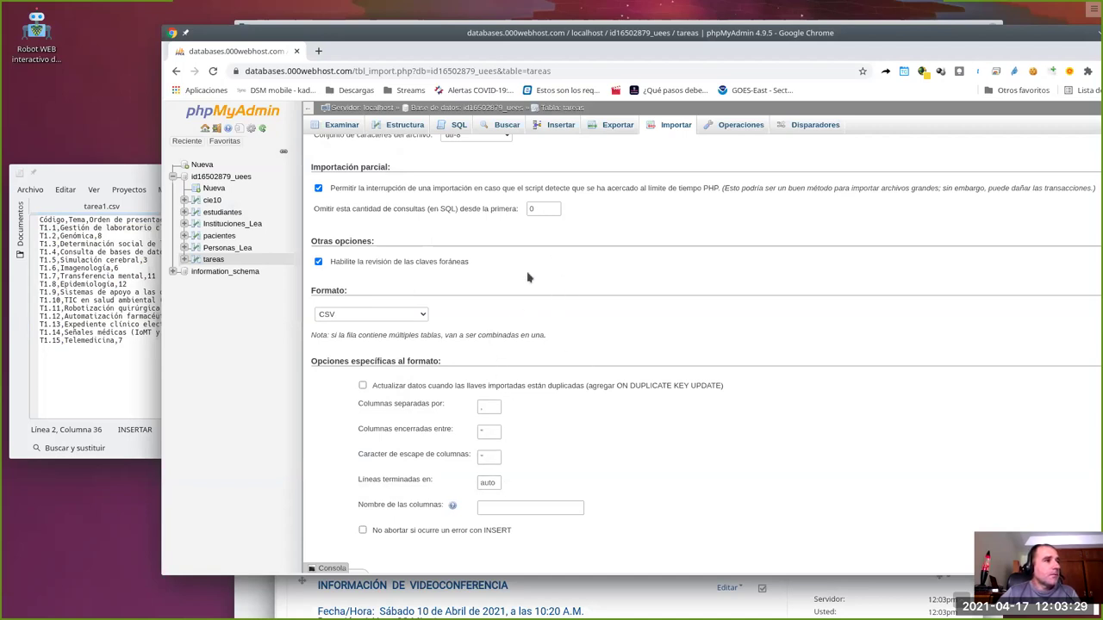
Check the header row of tarea1.csv in Kate and set the tareas import in phpMyAdmin to skip 1 query from the start.
click(67, 175)
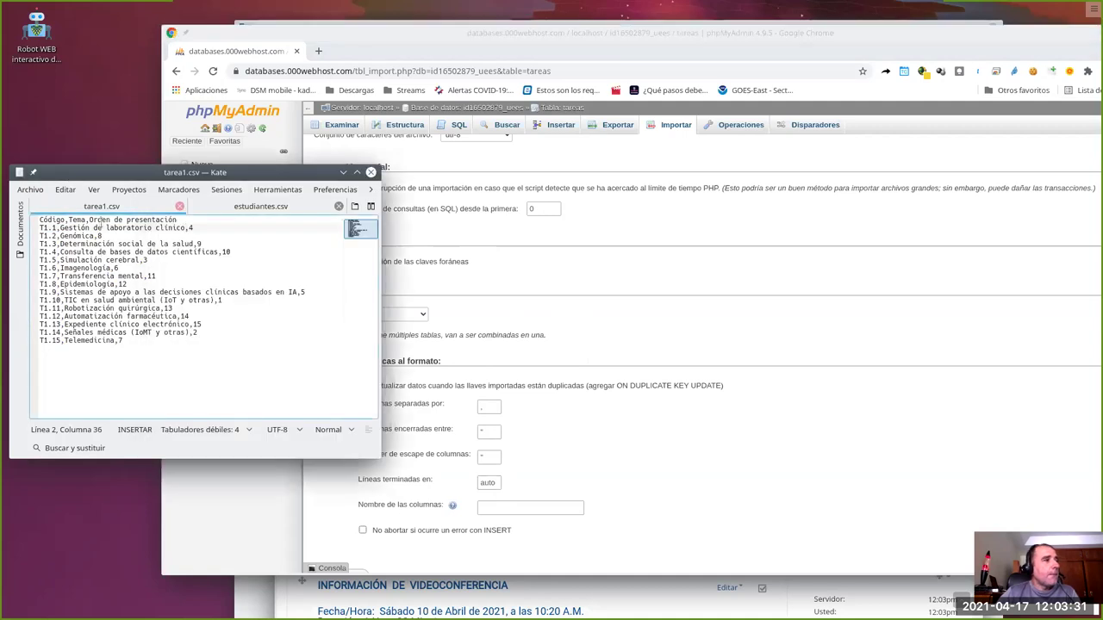
drag(195, 220, 26, 218)
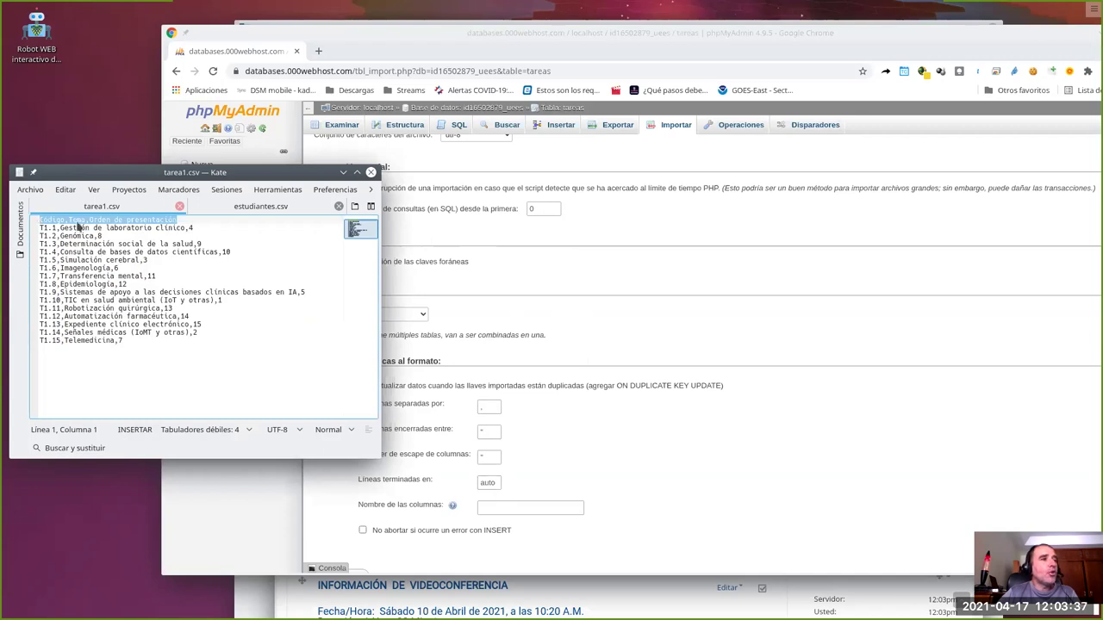
click(168, 244)
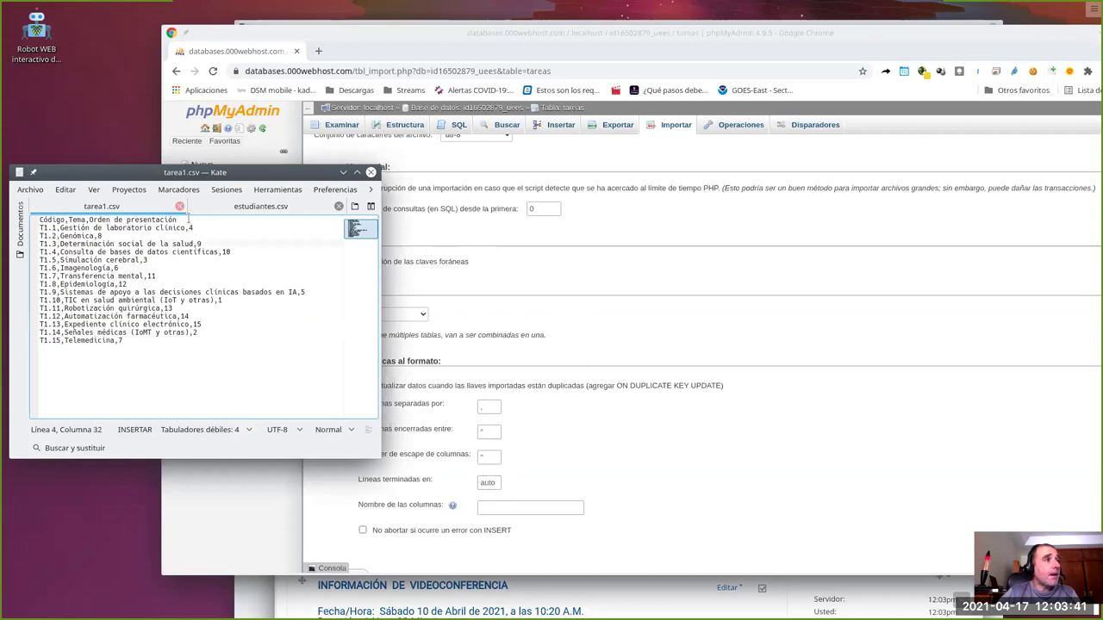
drag(175, 219, 86, 220)
drag(193, 230, 189, 230)
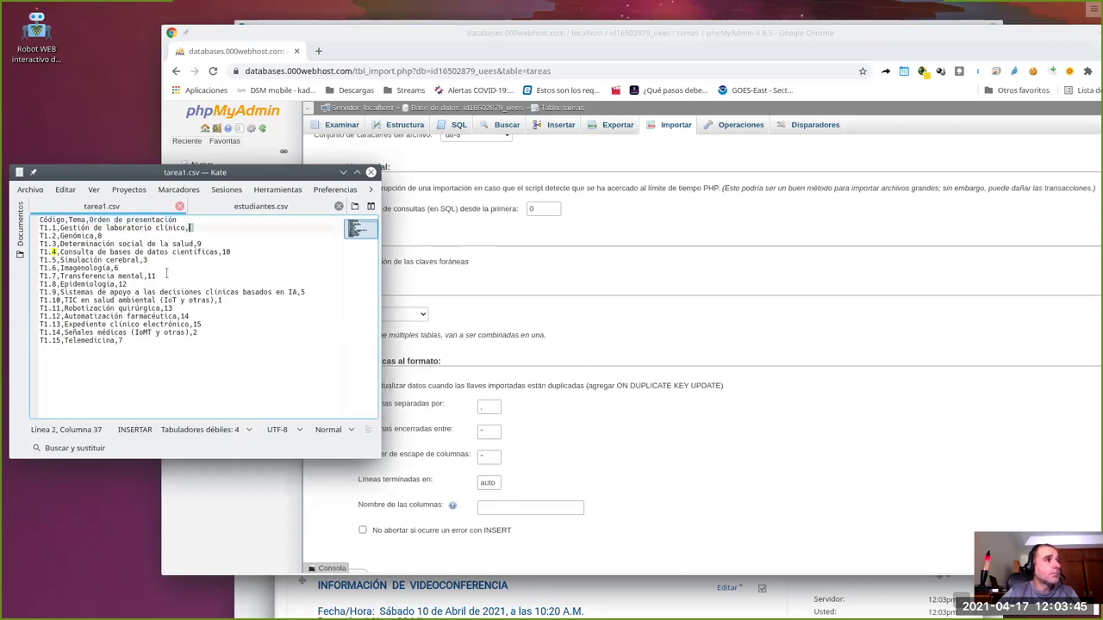
key(Up)
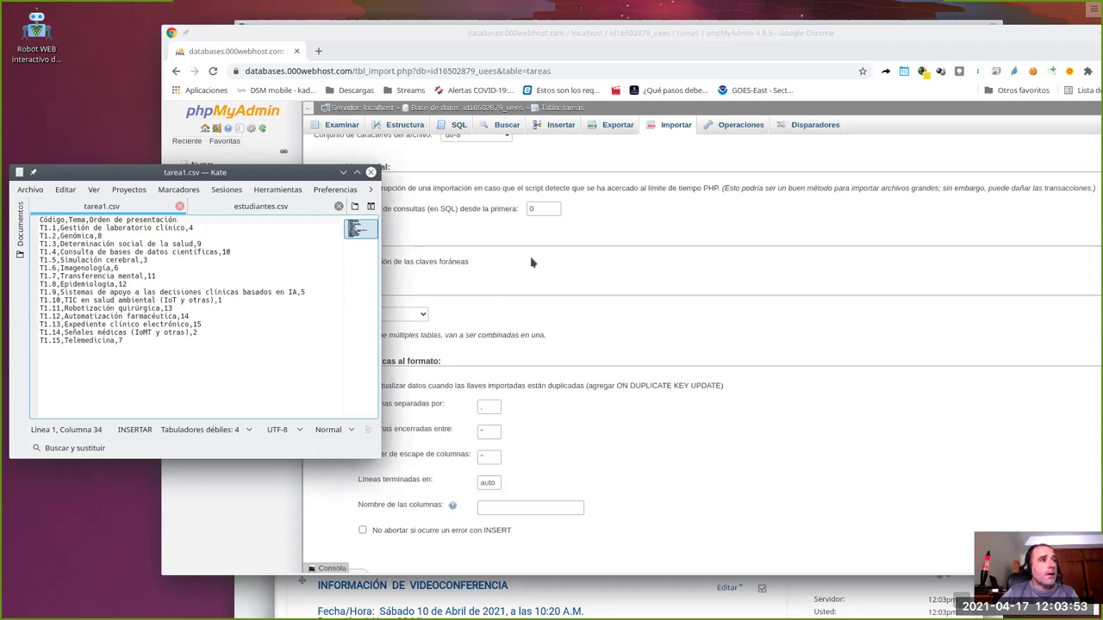
click(530, 226)
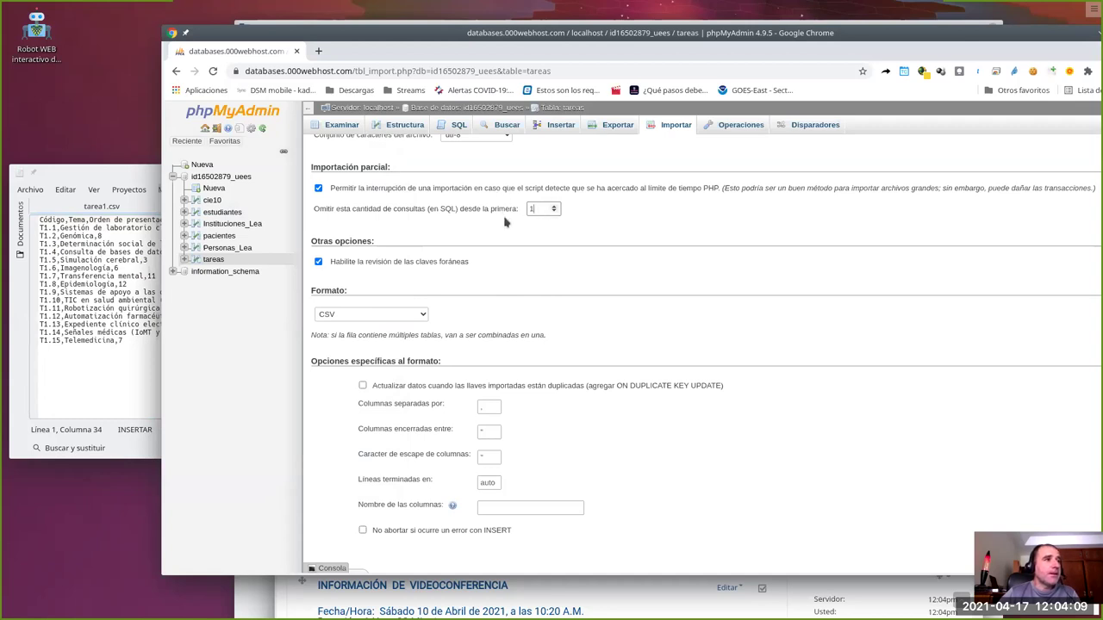
click(88, 220)
triple_click(89, 219)
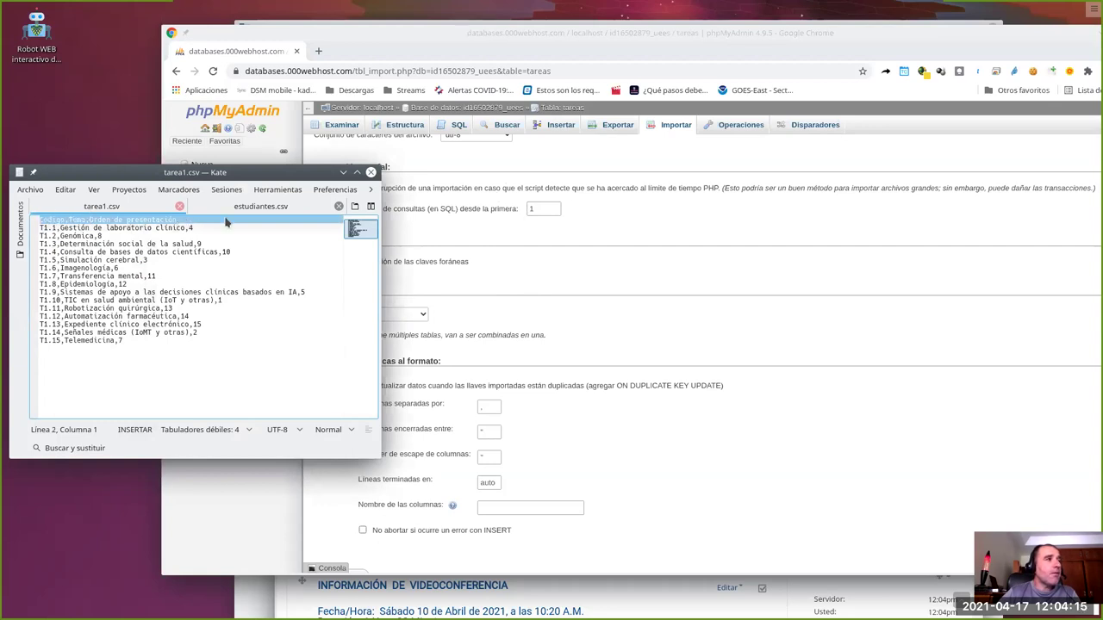
click(566, 231)
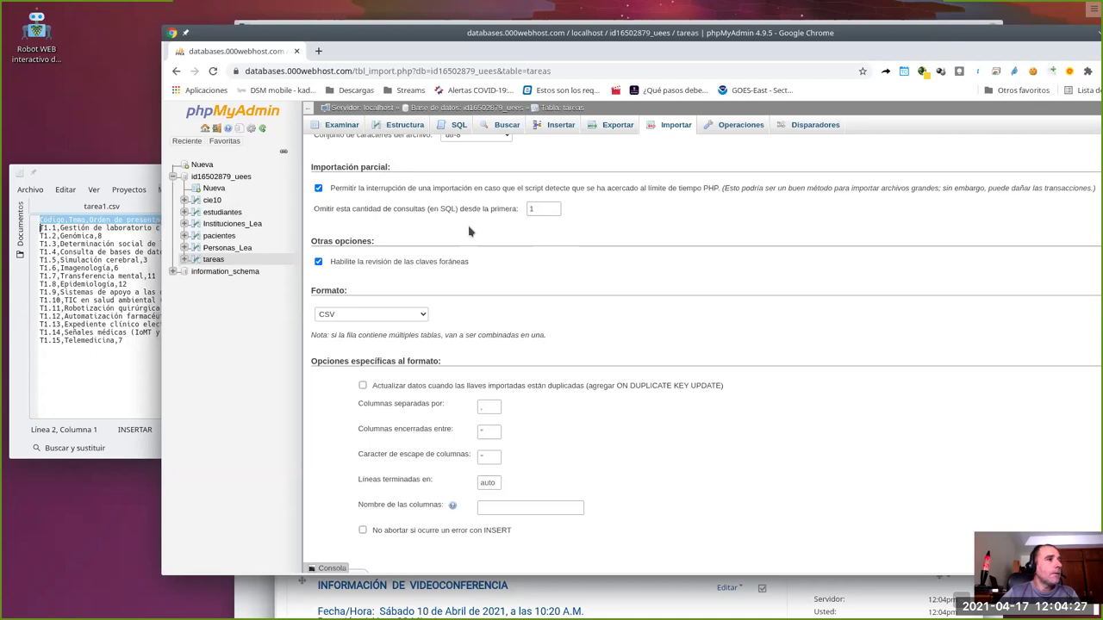
Run the CSV import of tarea1.csv into the tareas table.
scroll(470, 231, down, 1)
scroll(360, 475, up, 3)
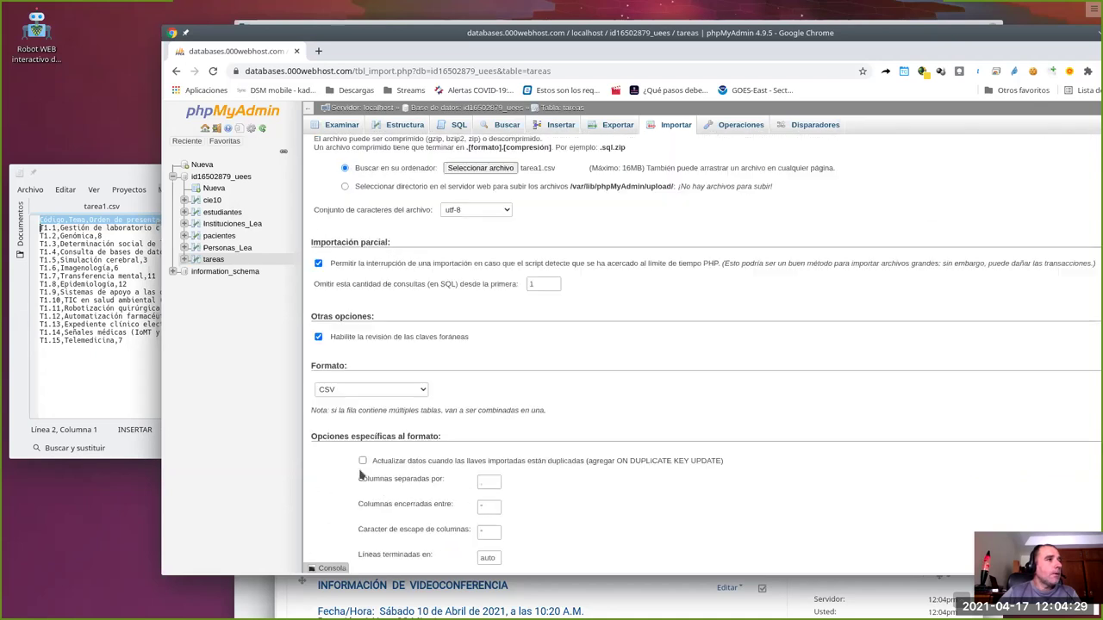
scroll(589, 378, down, 4)
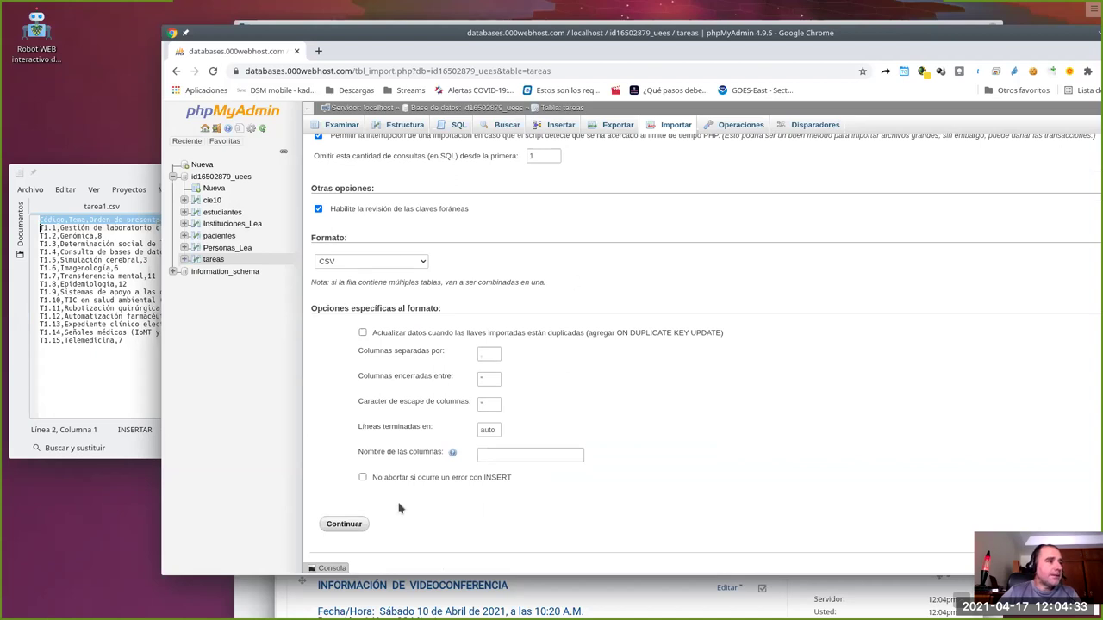
click(345, 527)
click(345, 525)
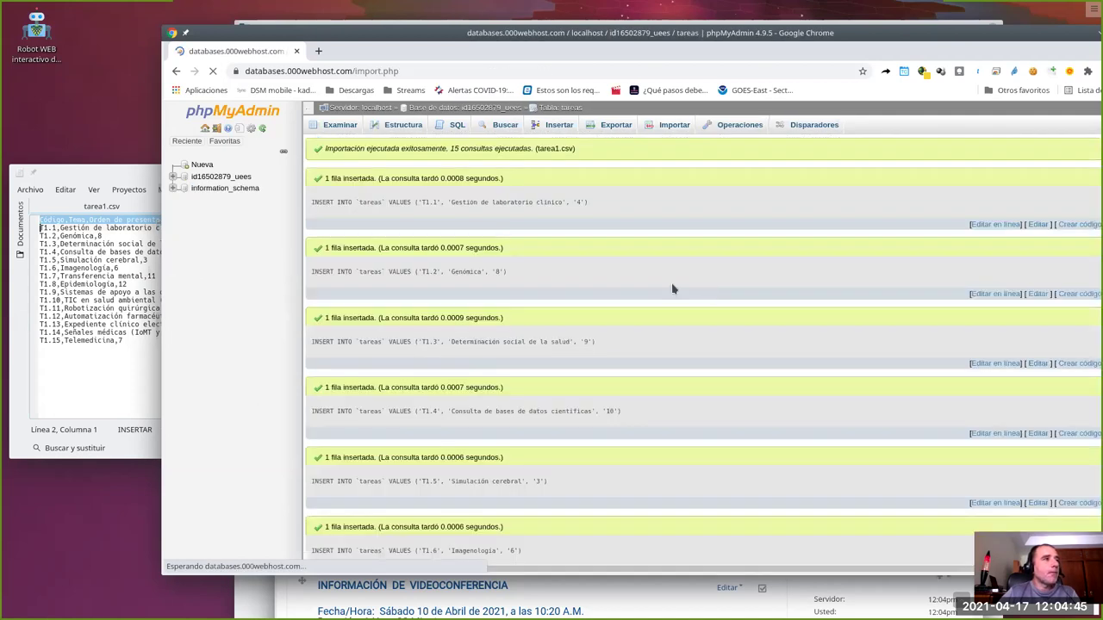
Review the INSERT statements executed by the import and browse the rows of the tareas table.
scroll(472, 198, down, 1)
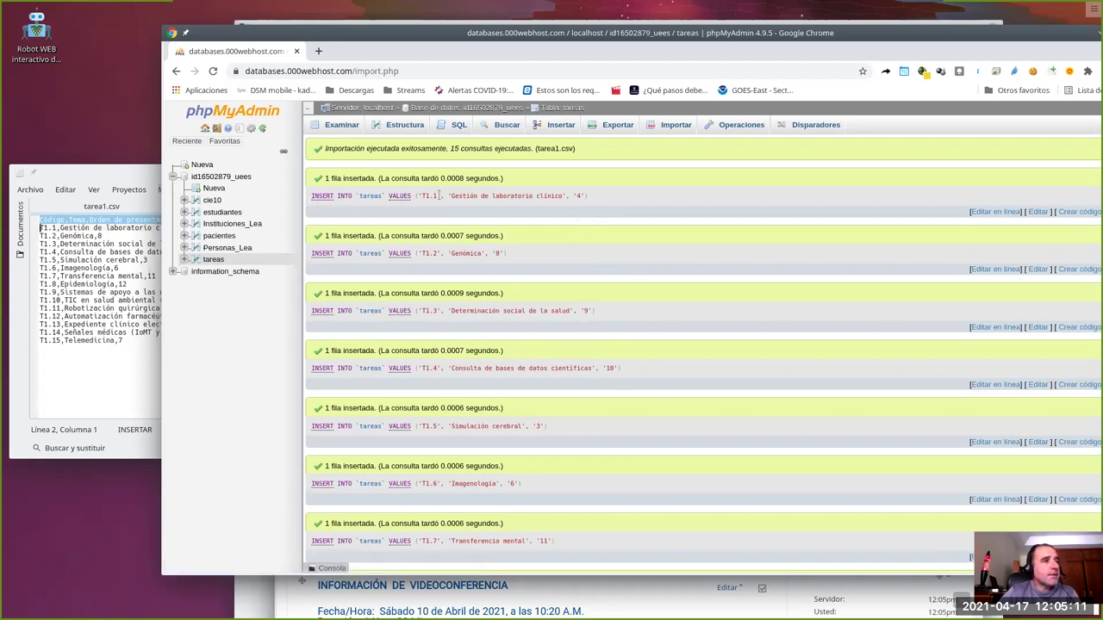
triple_click(576, 195)
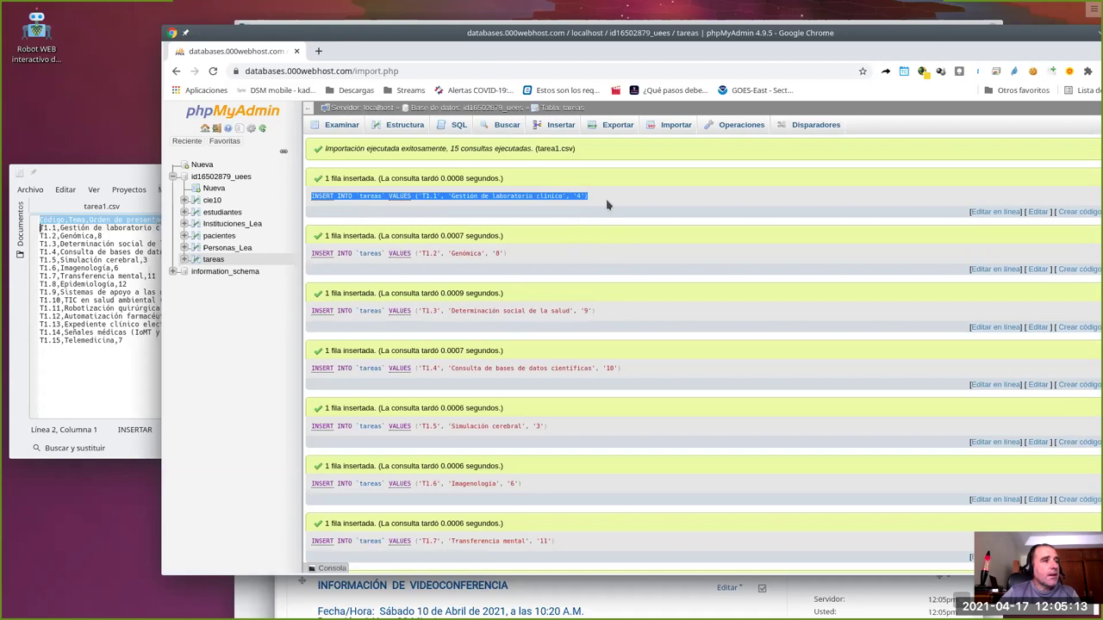
click(593, 202)
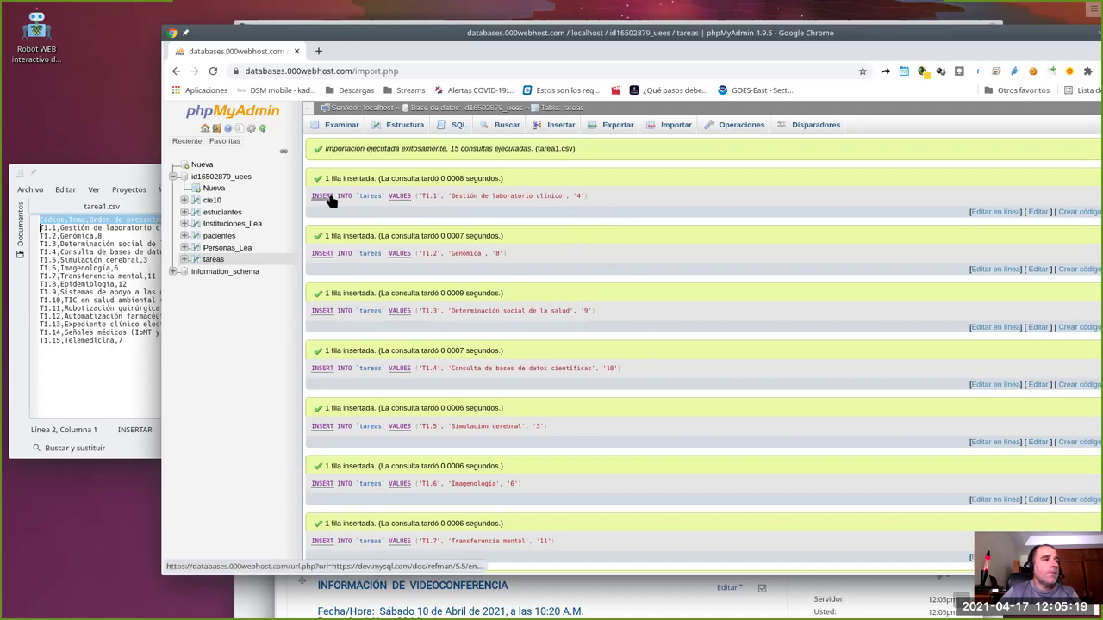
double_click(421, 197)
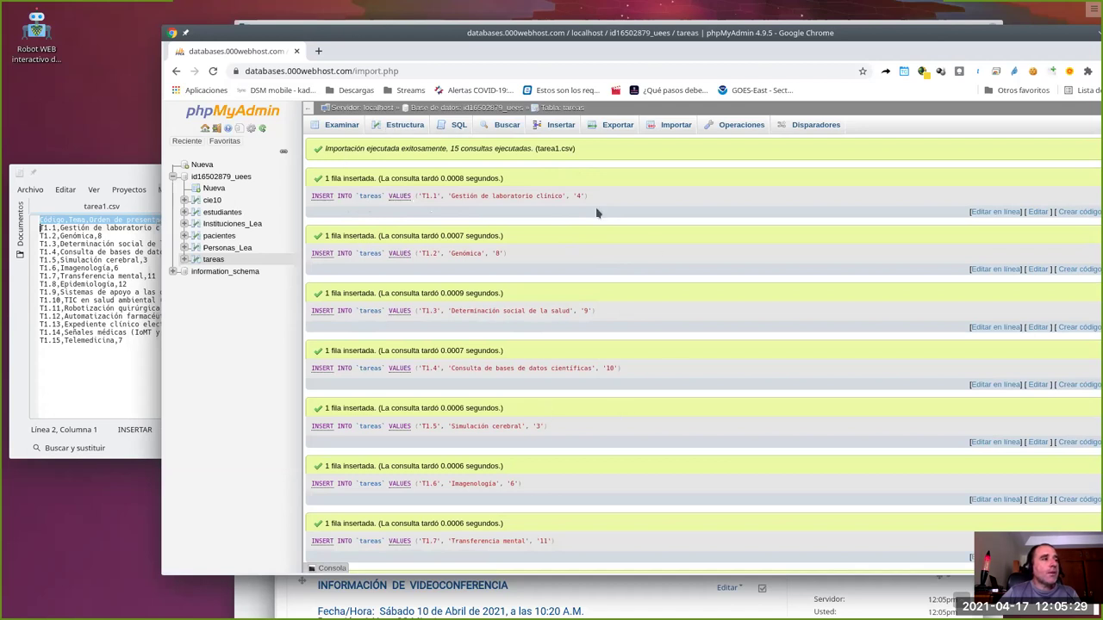
click(343, 126)
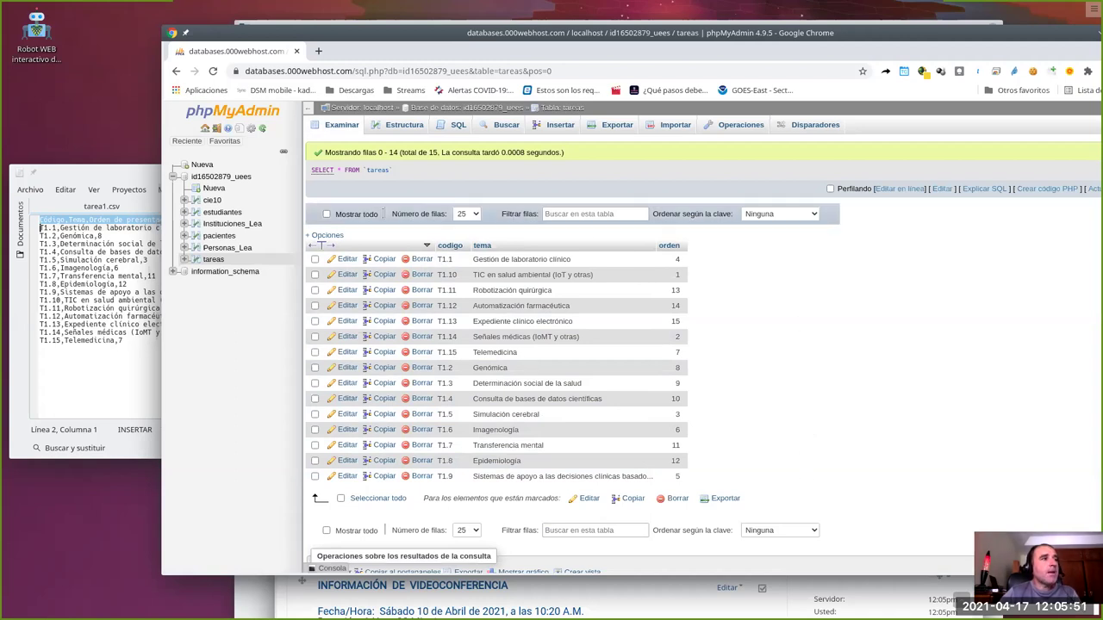
Start an import into the estudiantes table, check estudiantes.csv in Kate, and choose estudiantes.csv from Semana 7 as the source file in phpMyAdmin.
click(223, 212)
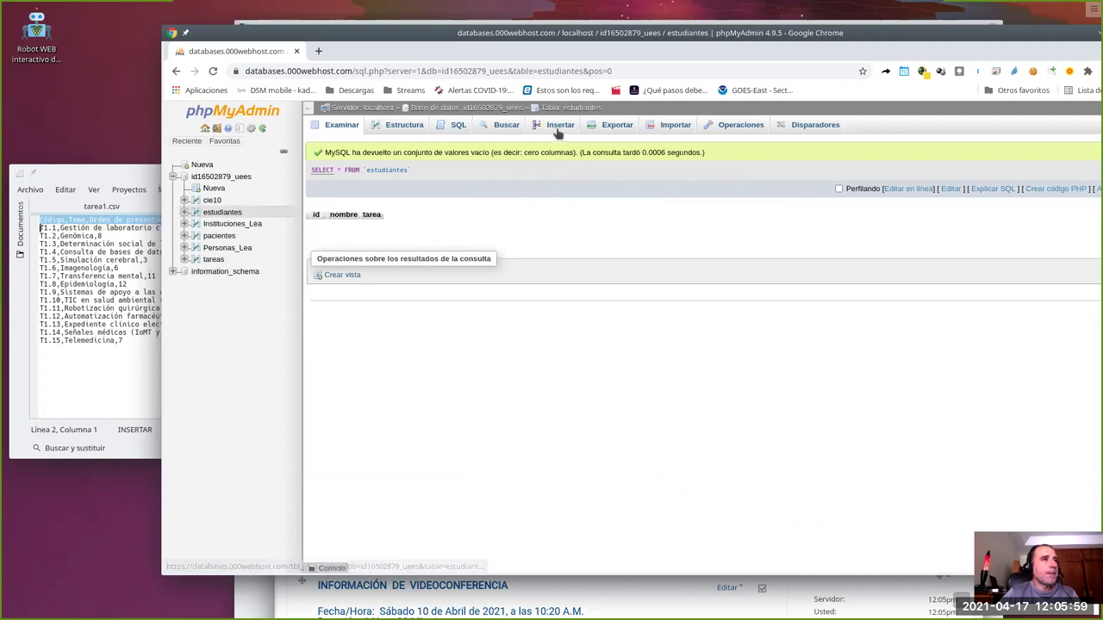
click(674, 127)
click(132, 175)
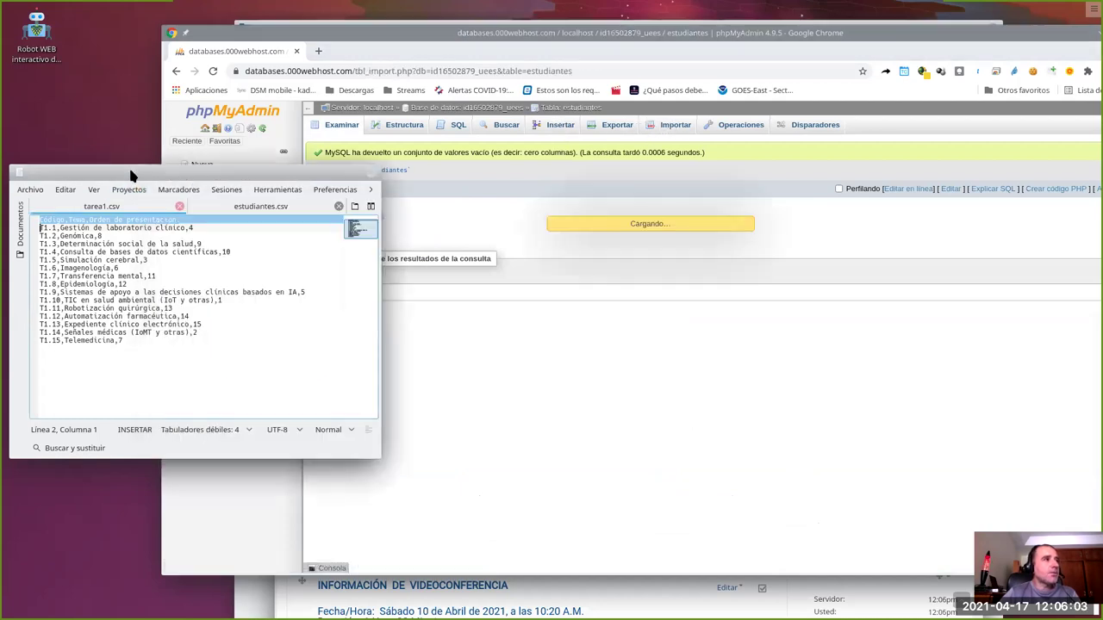
click(212, 207)
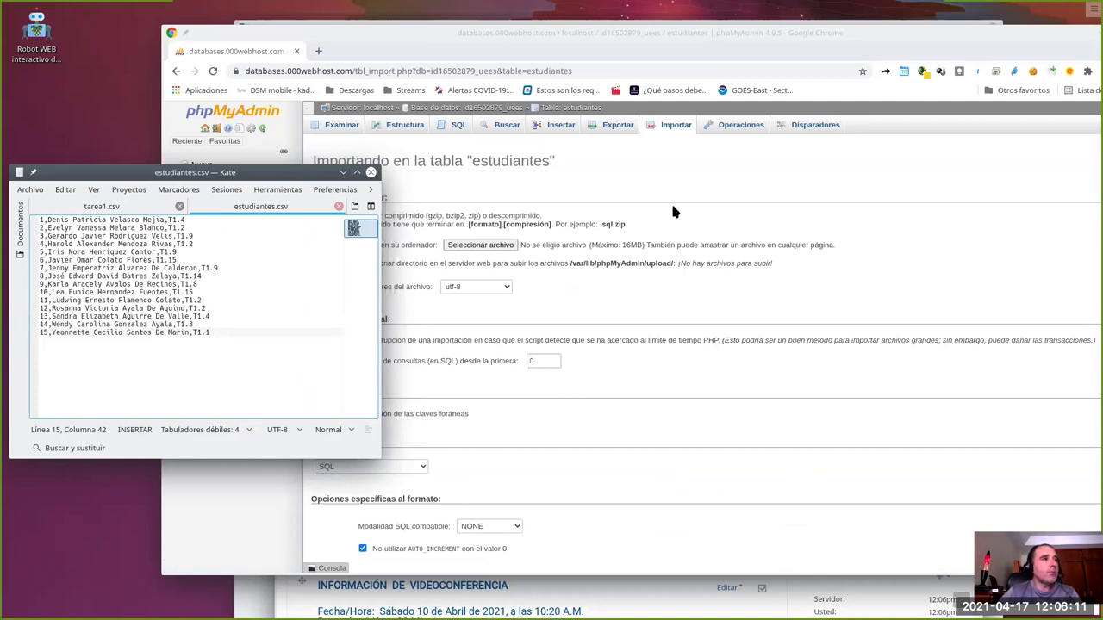
click(495, 246)
click(493, 246)
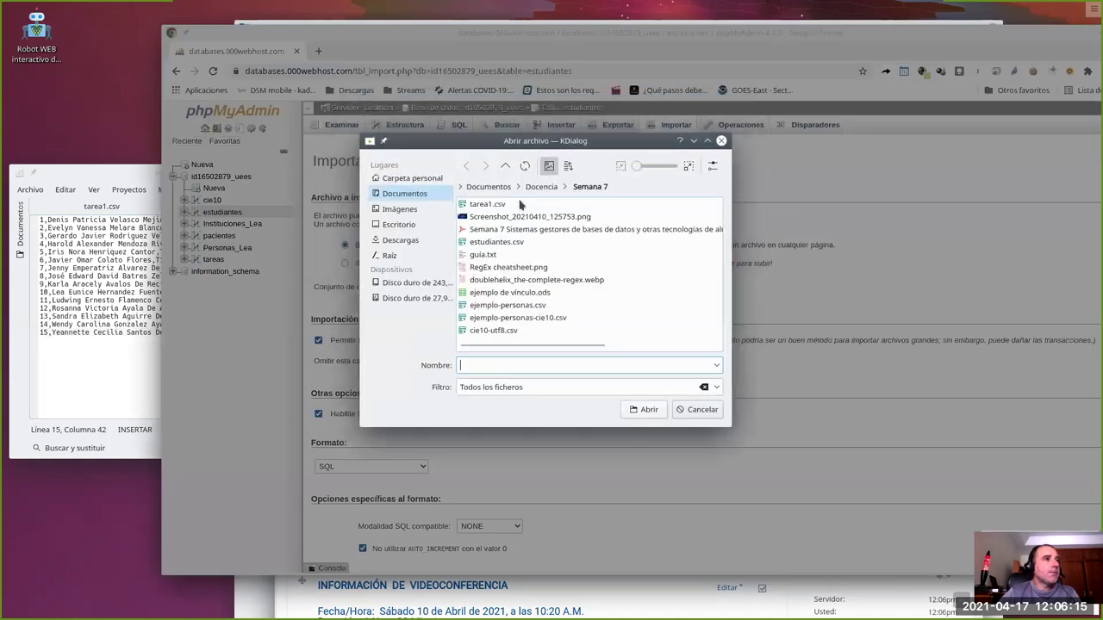
double_click(496, 242)
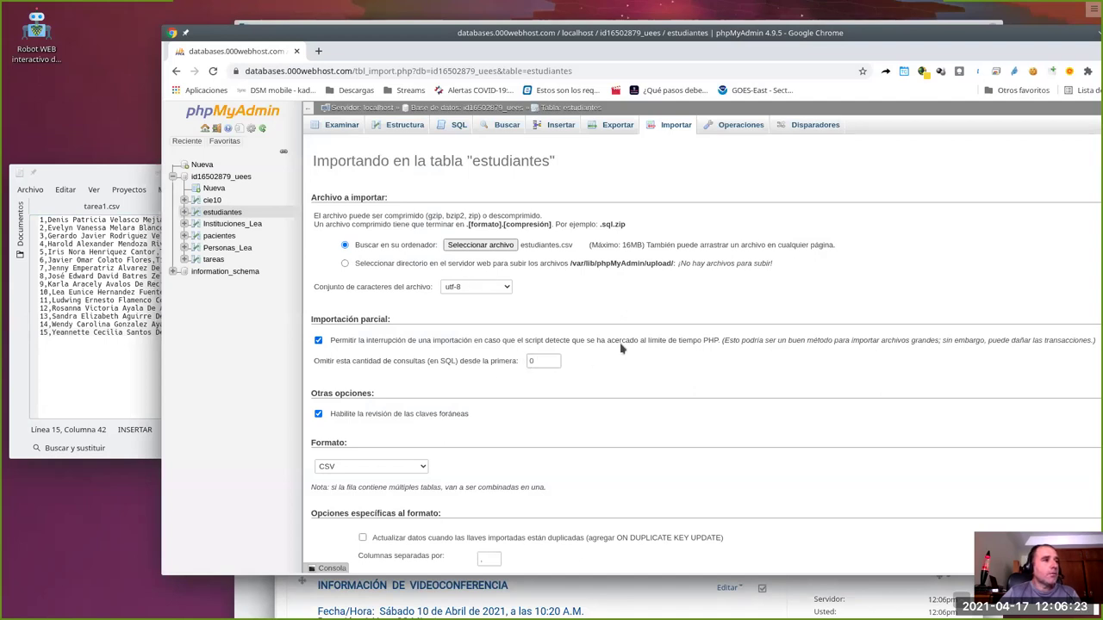
Run the CSV import of estudiantes.csv into the estudiantes table without skipping any rows.
scroll(620, 348, down, 5)
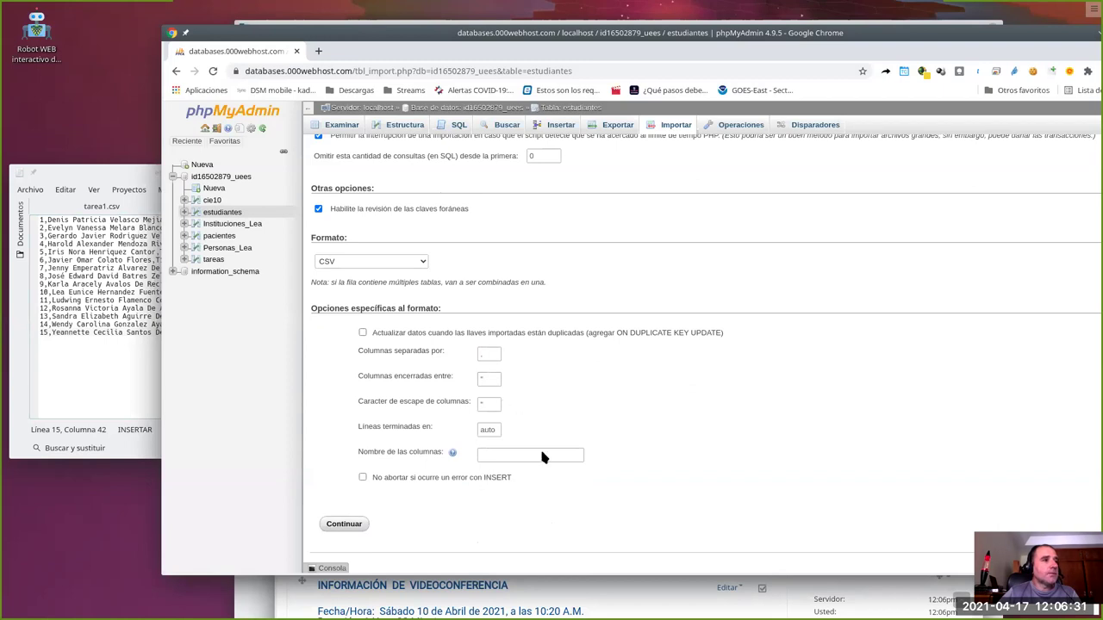
click(343, 524)
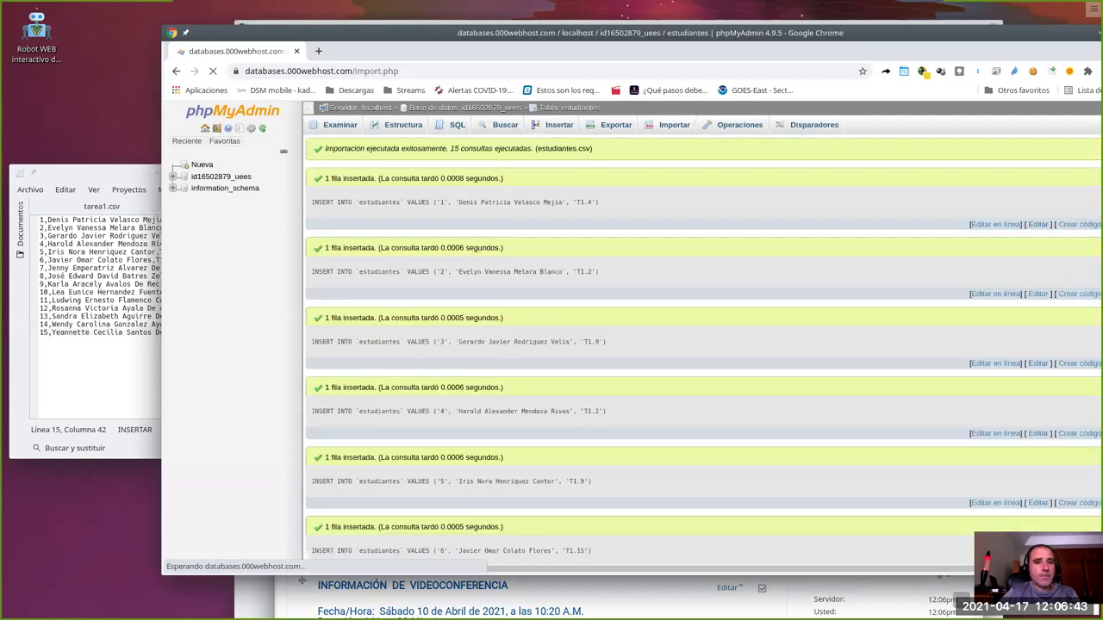
scroll(482, 200, down, 1)
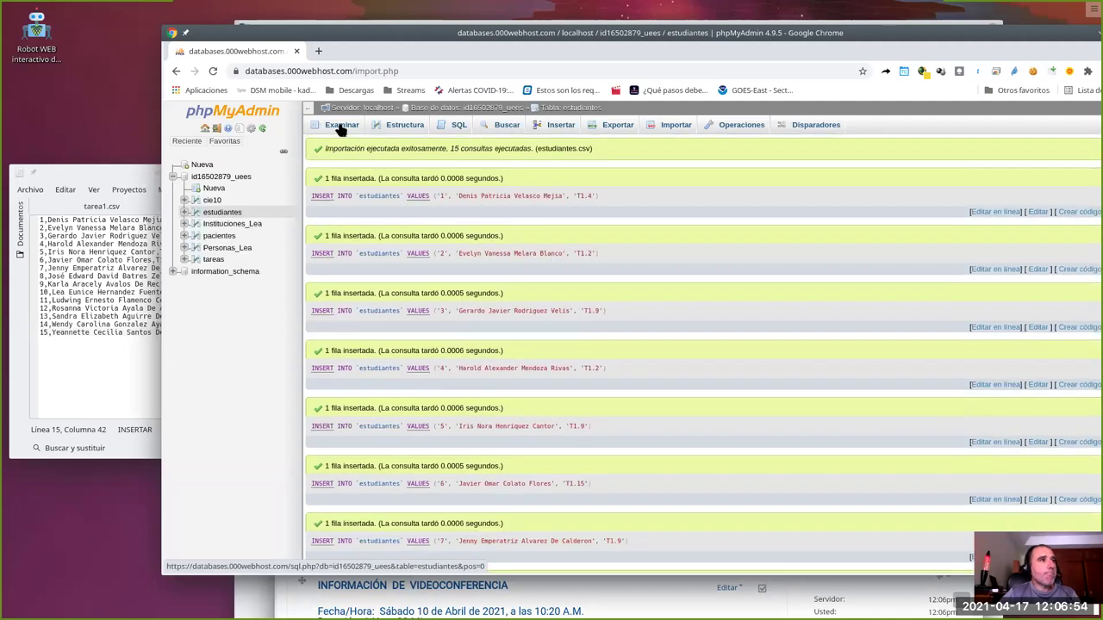
Browse the rows of the estudiantes table and open the structure of the Personas_Lea table.
click(342, 126)
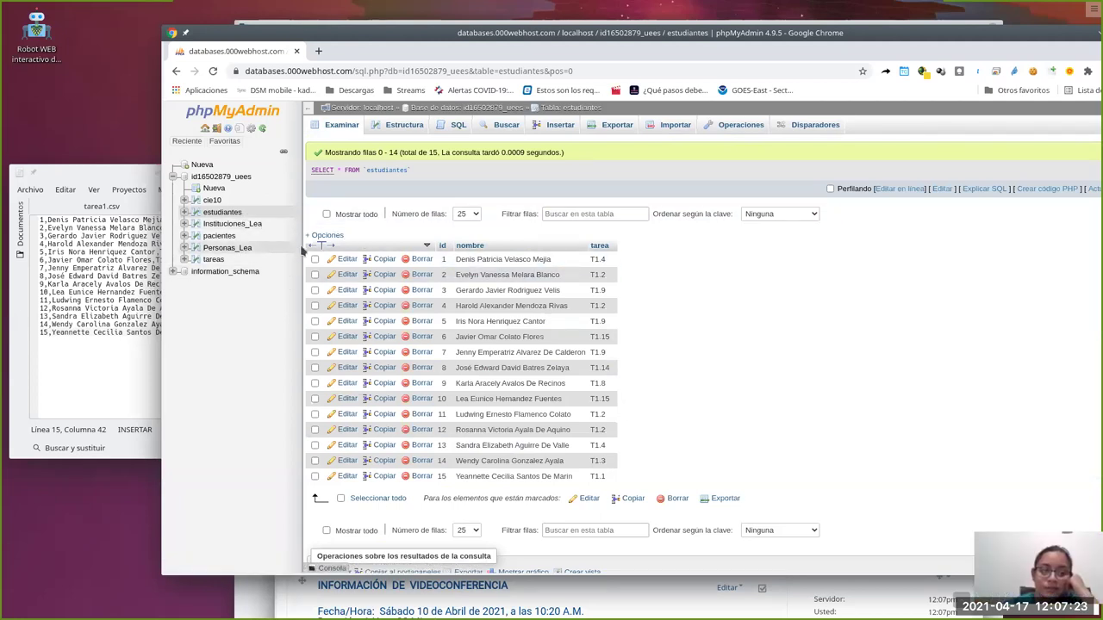
click(229, 250)
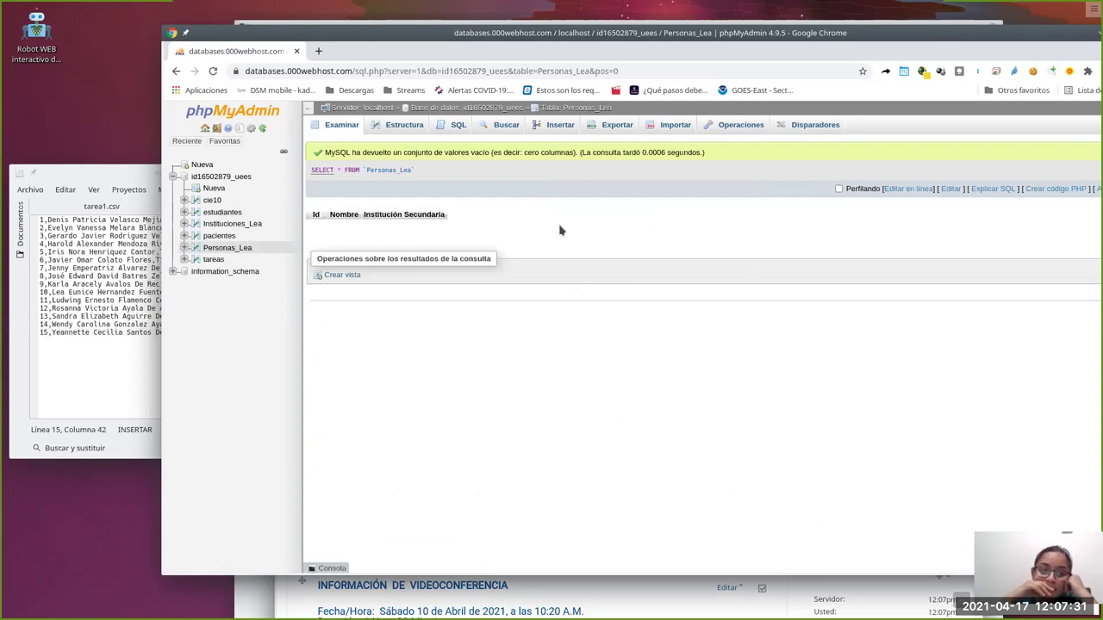
click(394, 128)
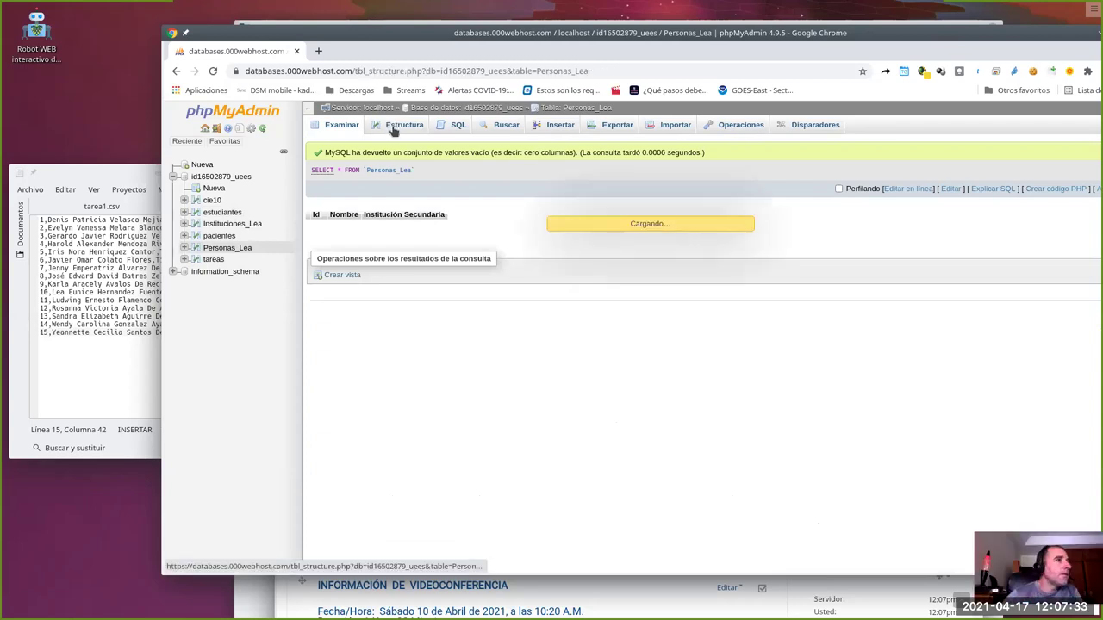
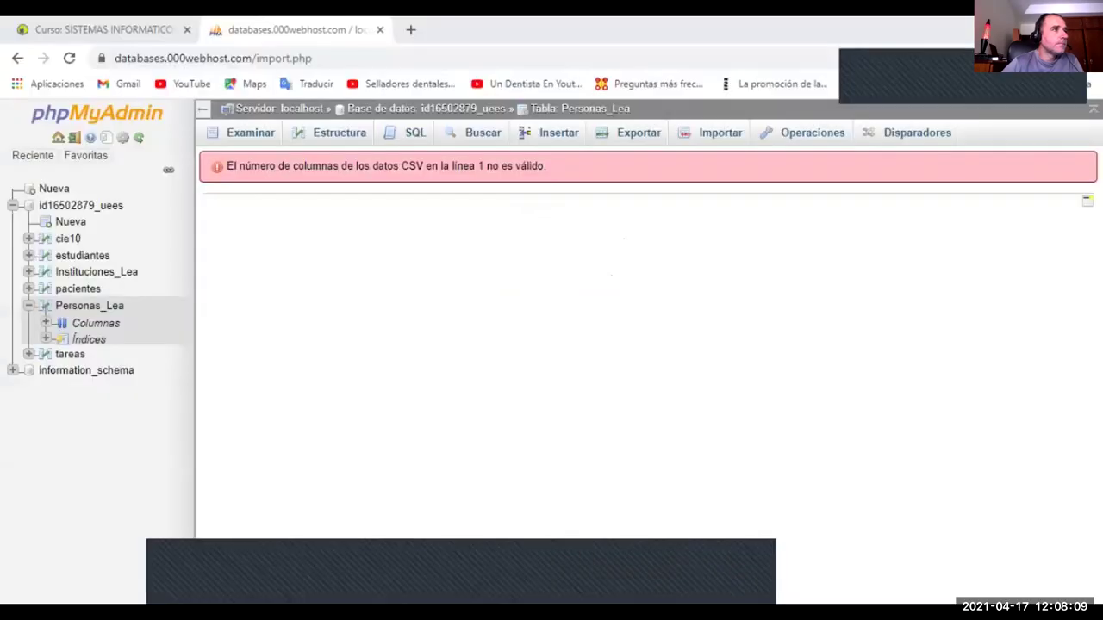
Start an import into the Personas_Lea table and preview the contents of Persona- Institución secundaria in the Descargas folder.
click(90, 306)
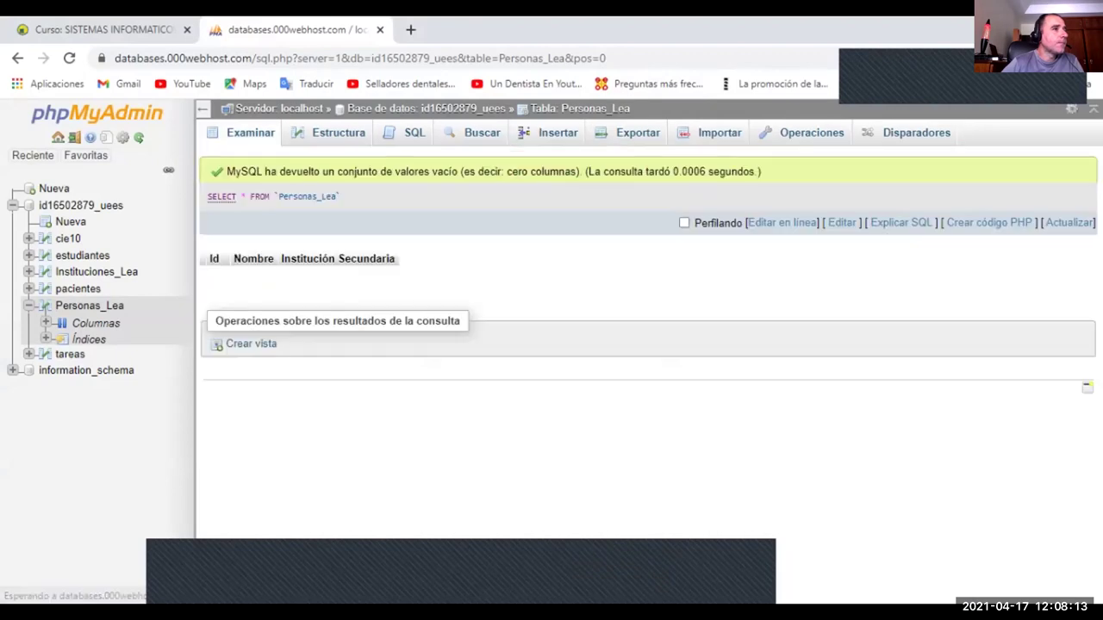
click(719, 132)
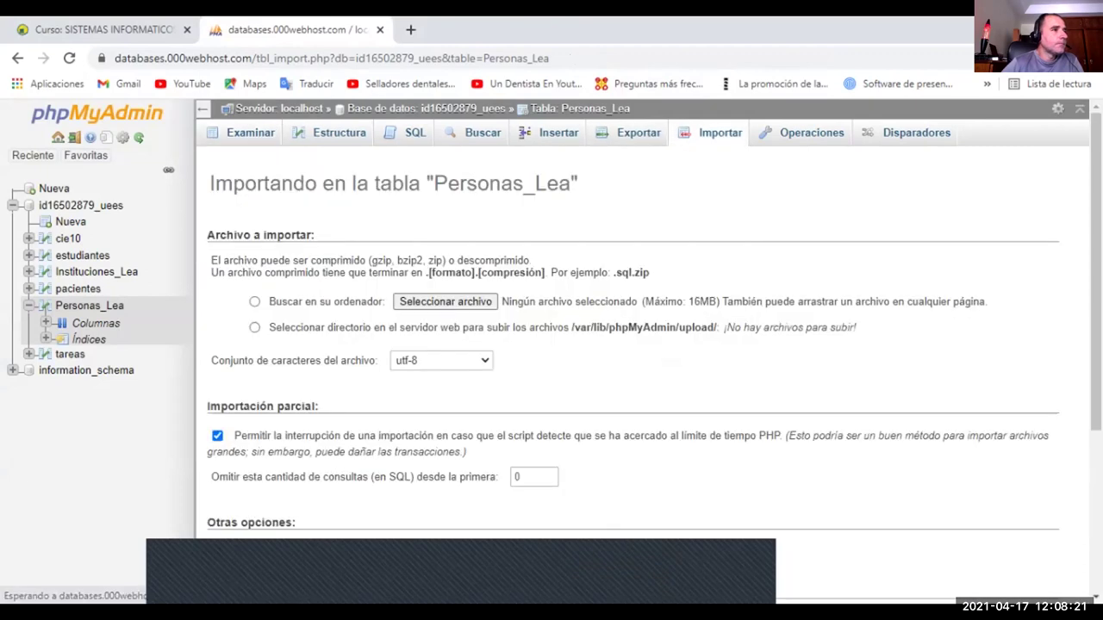
click(445, 301)
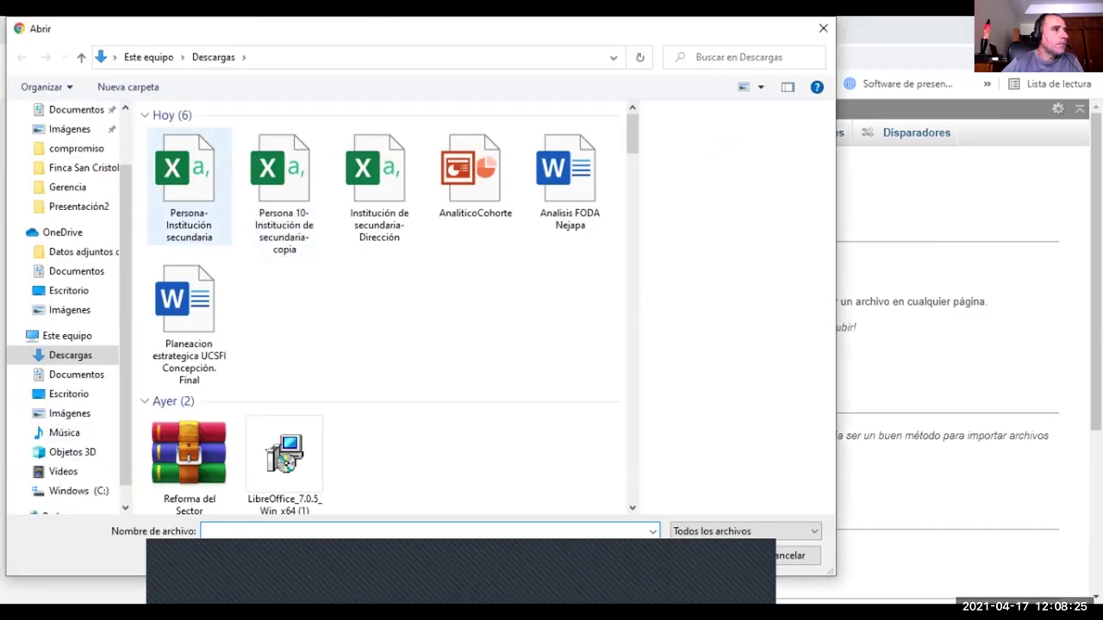
click(189, 185)
key(Return)
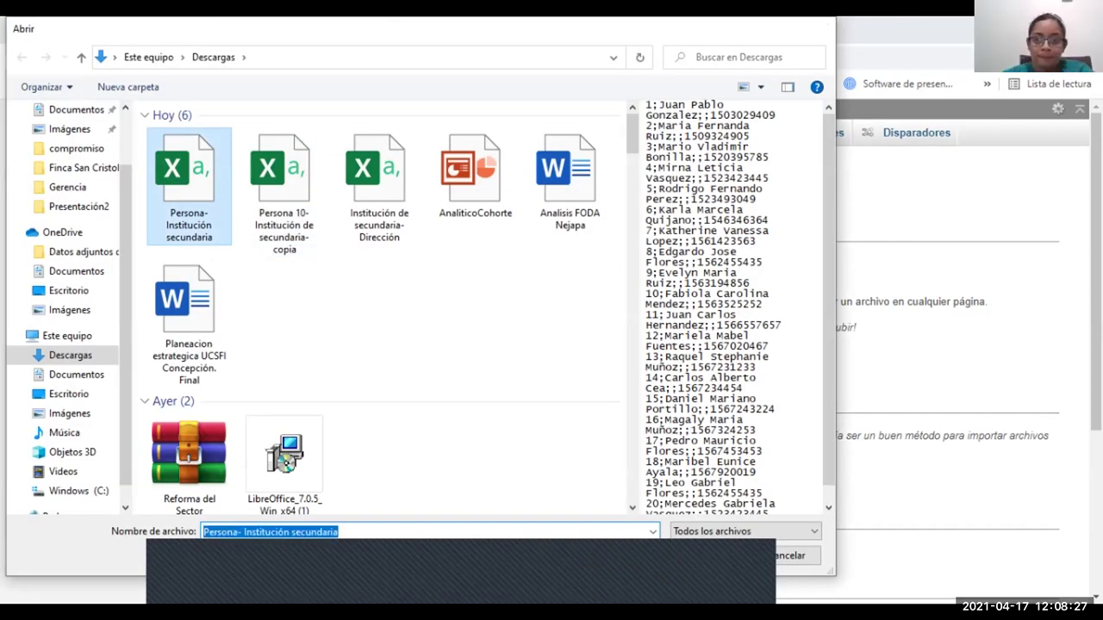
key(space)
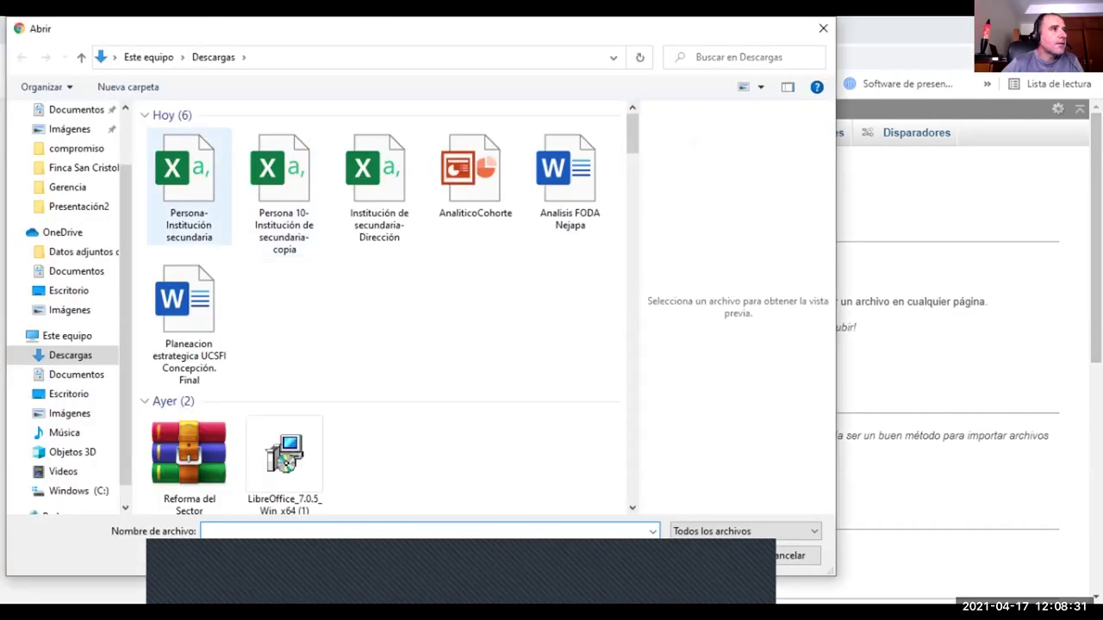
click(189, 186)
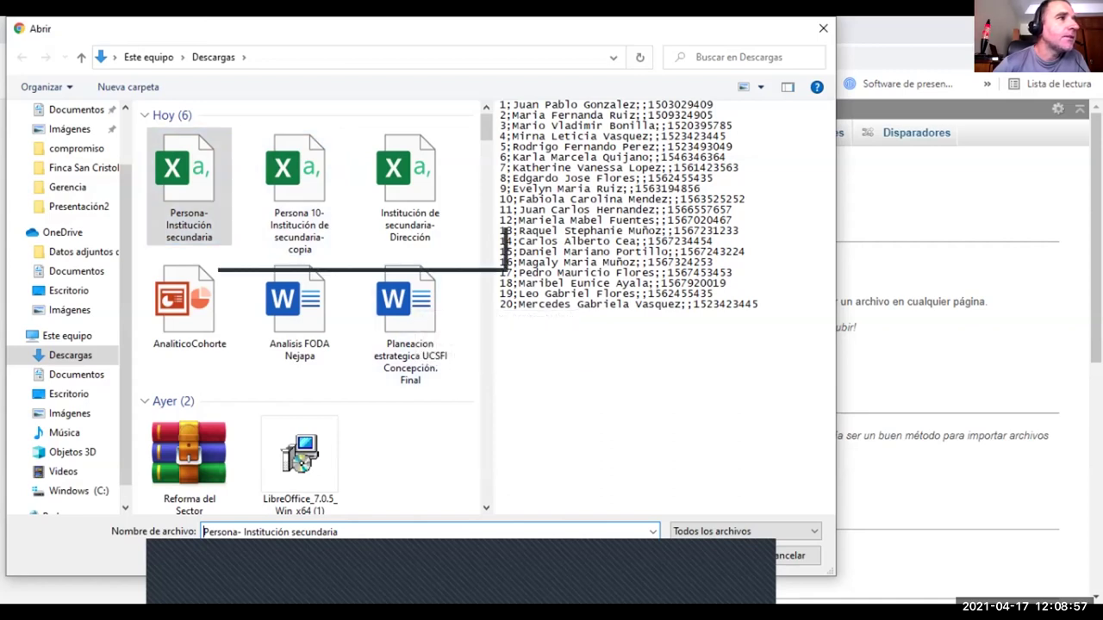
click(823, 28)
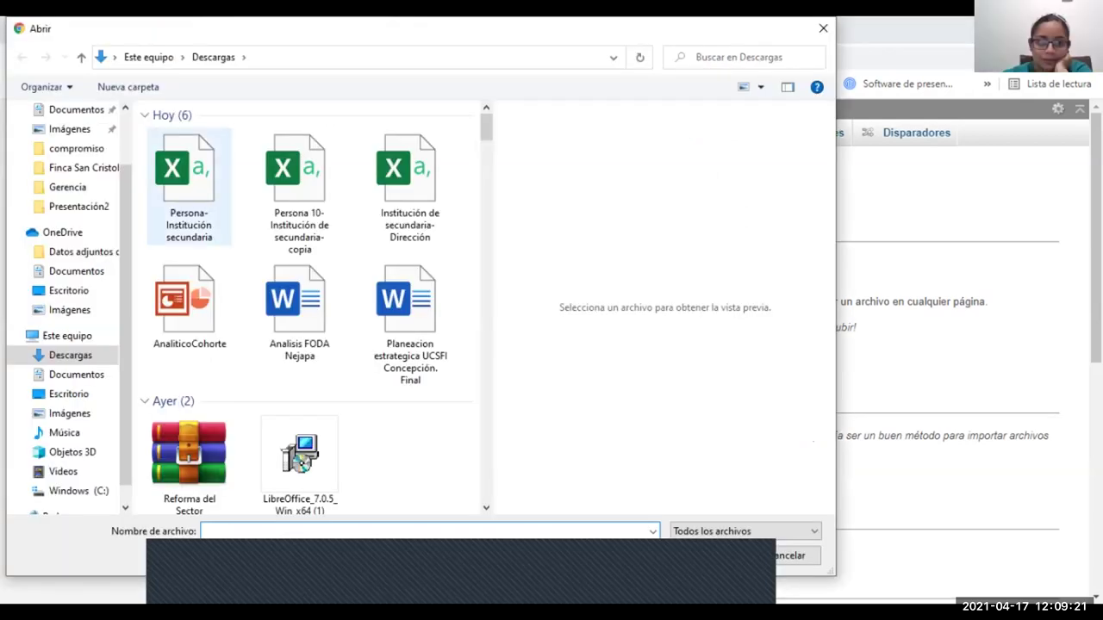
Choose Persona- Institución secundaria as the source file for the Personas_Lea import.
click(189, 185)
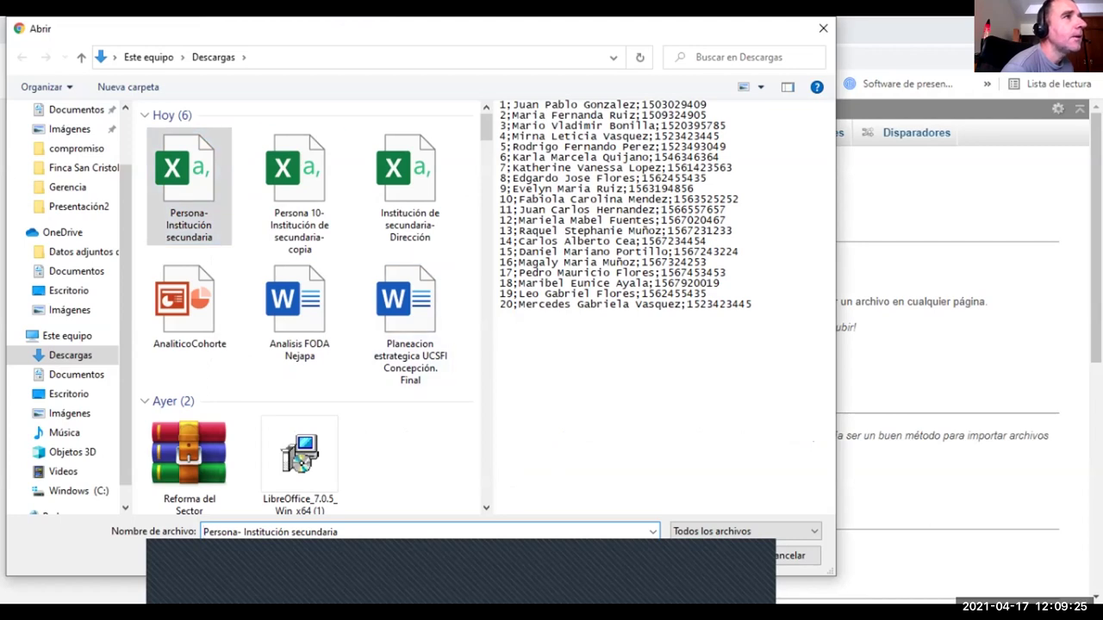
key(Return)
scroll(655, 355, down, 3)
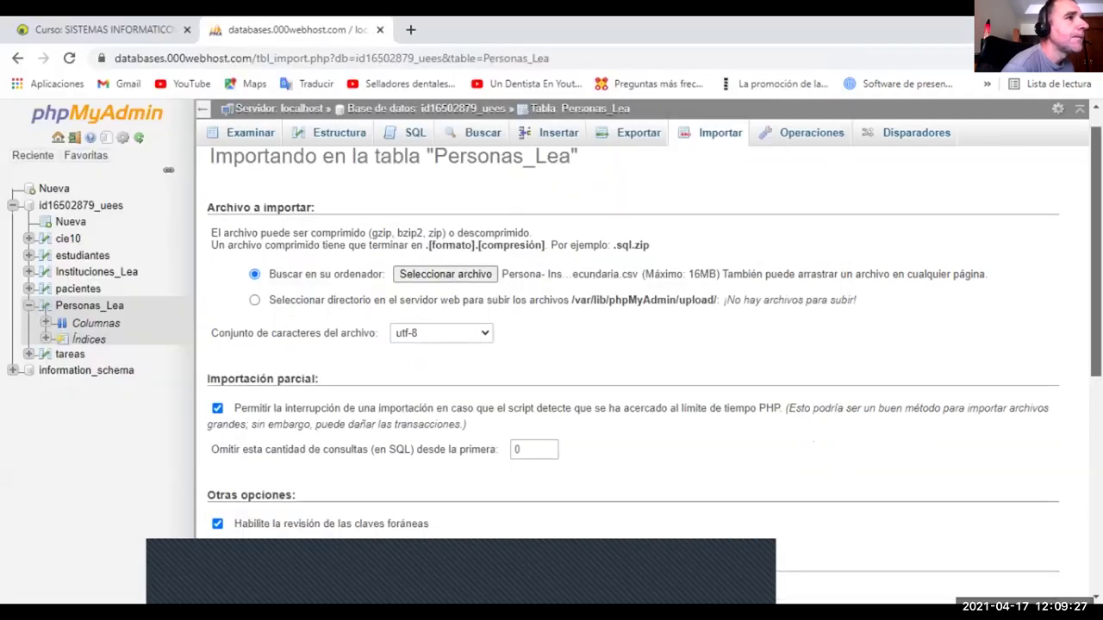
scroll(655, 355, down, 4)
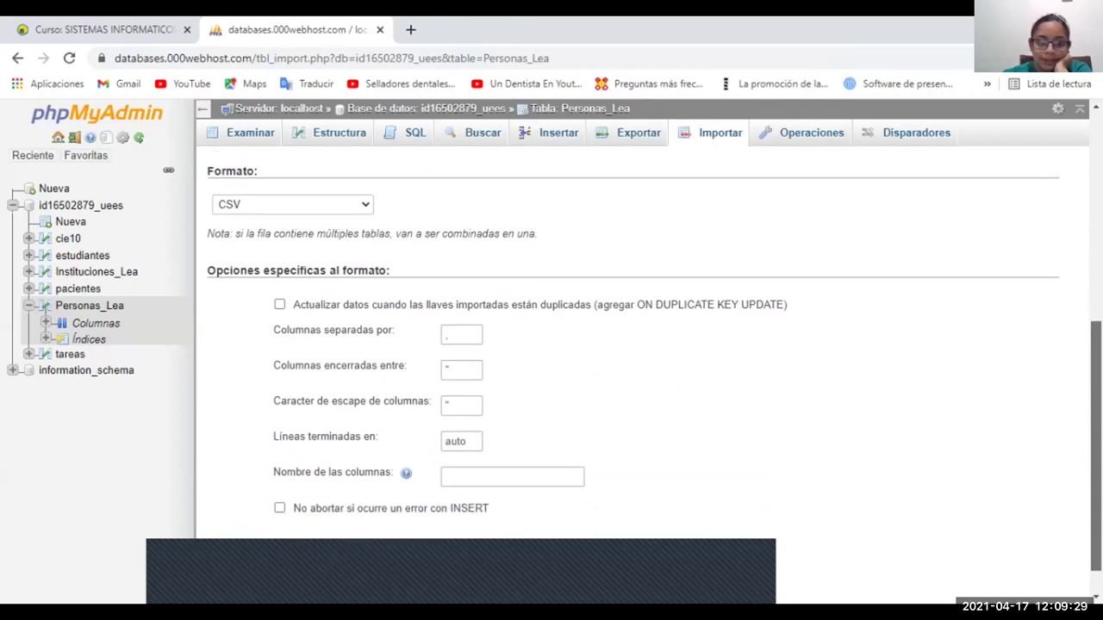
Run the CSV import into Personas_Lea with columns separated by ";" and browse the table's rows.
click(461, 321)
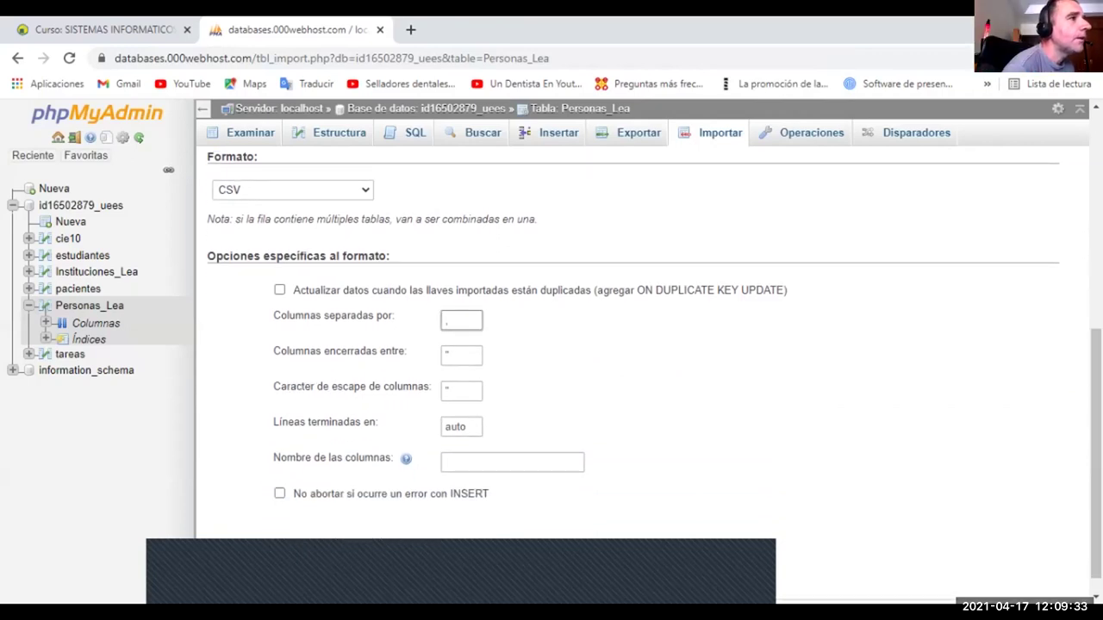
key(BackSpace)
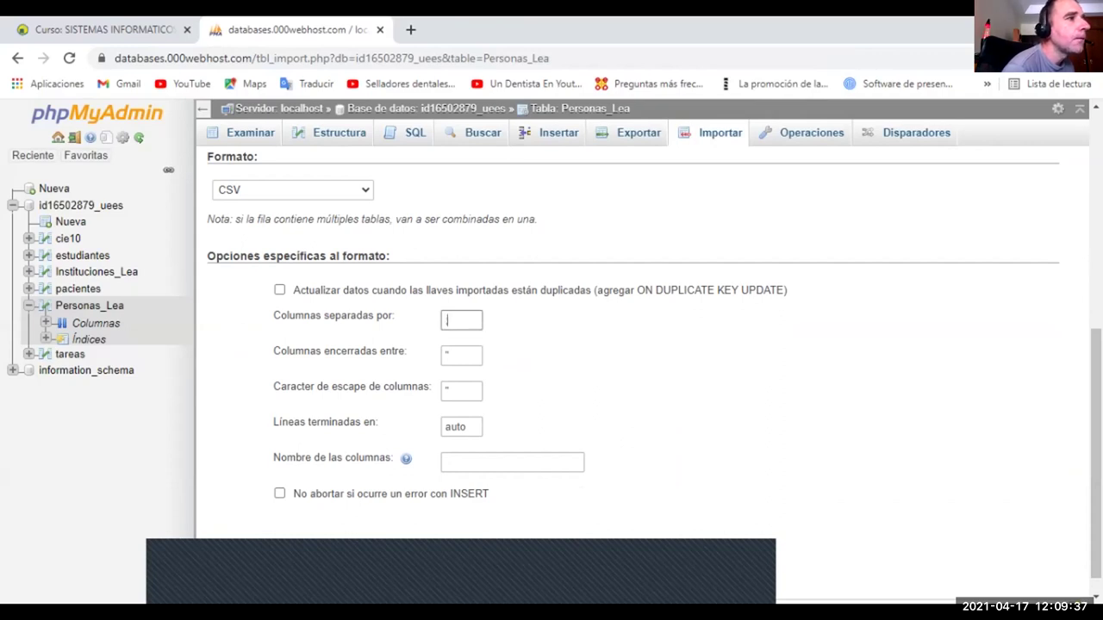
scroll(633, 345, down, 1)
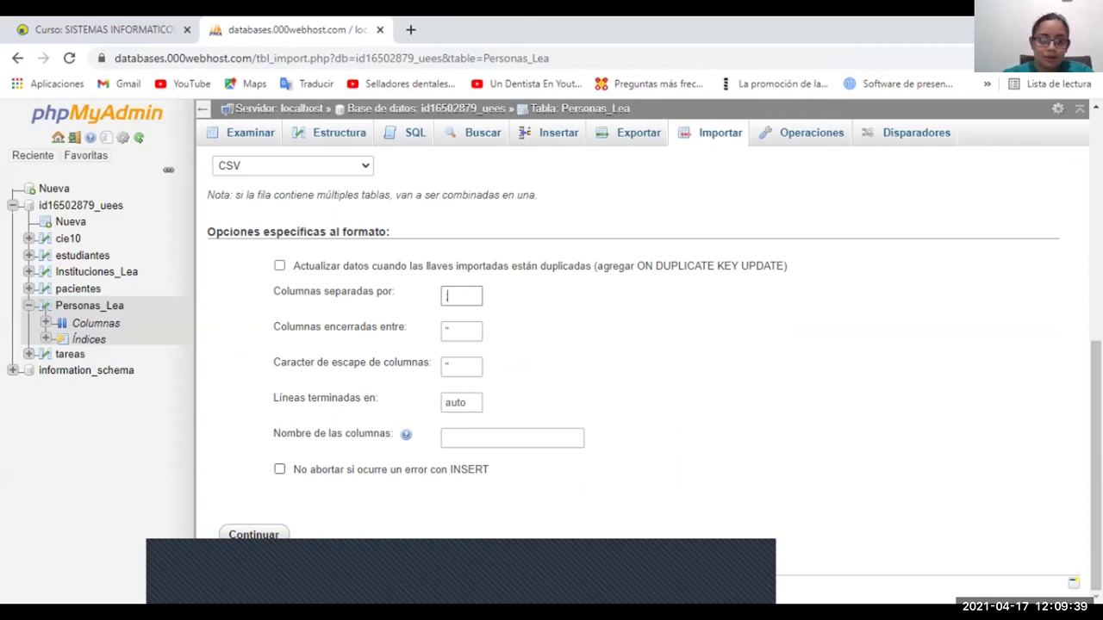
text(;)
key(Return)
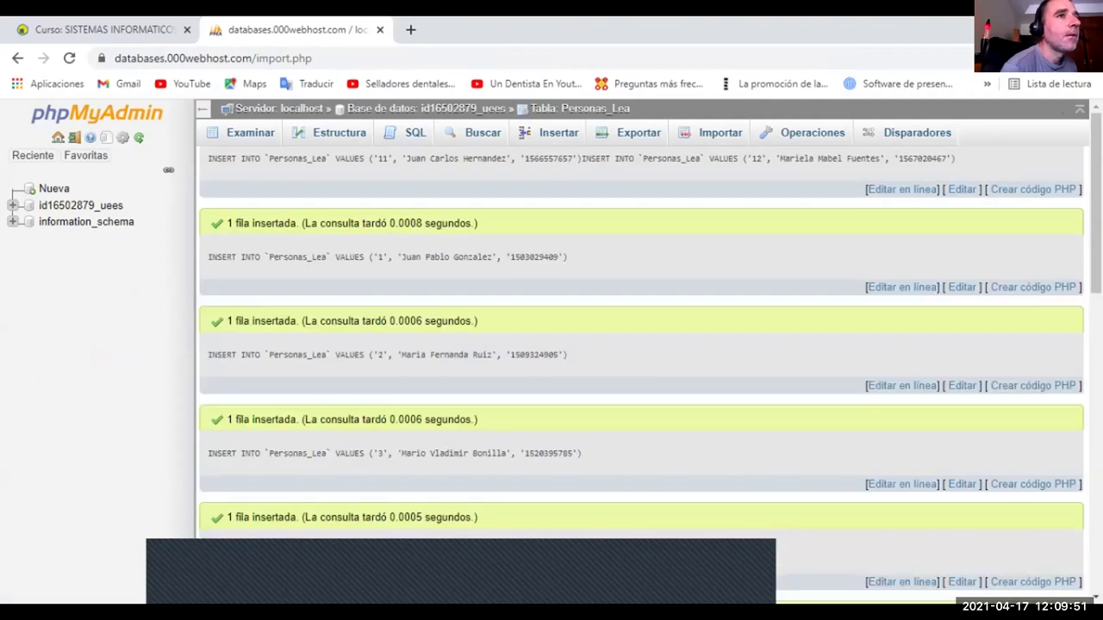
scroll(641, 345, down, 10)
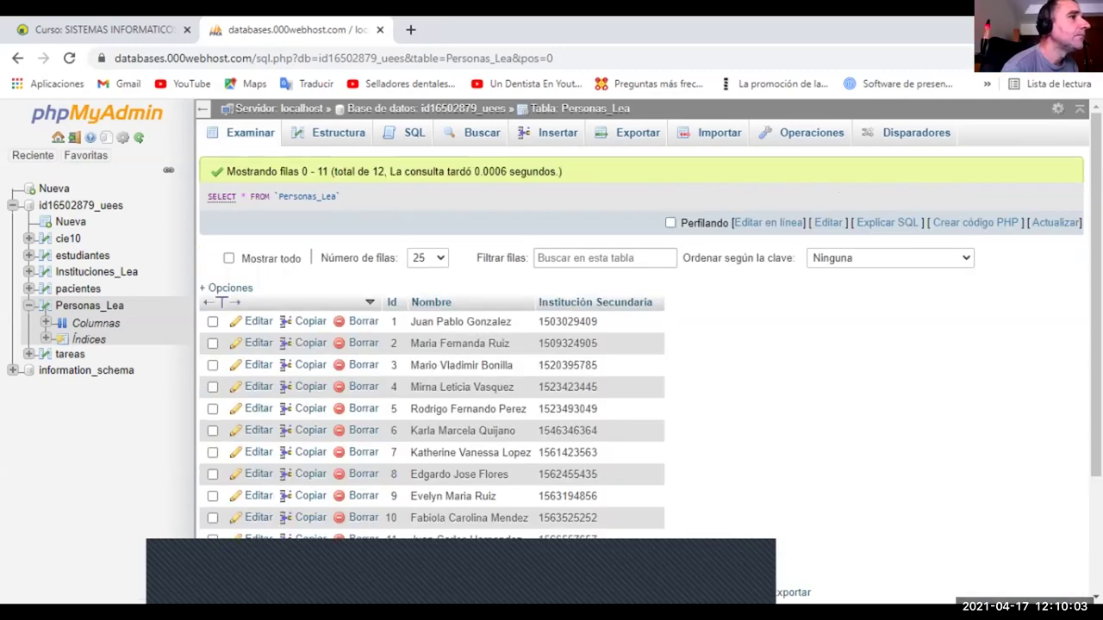
scroll(431, 327, down, 2)
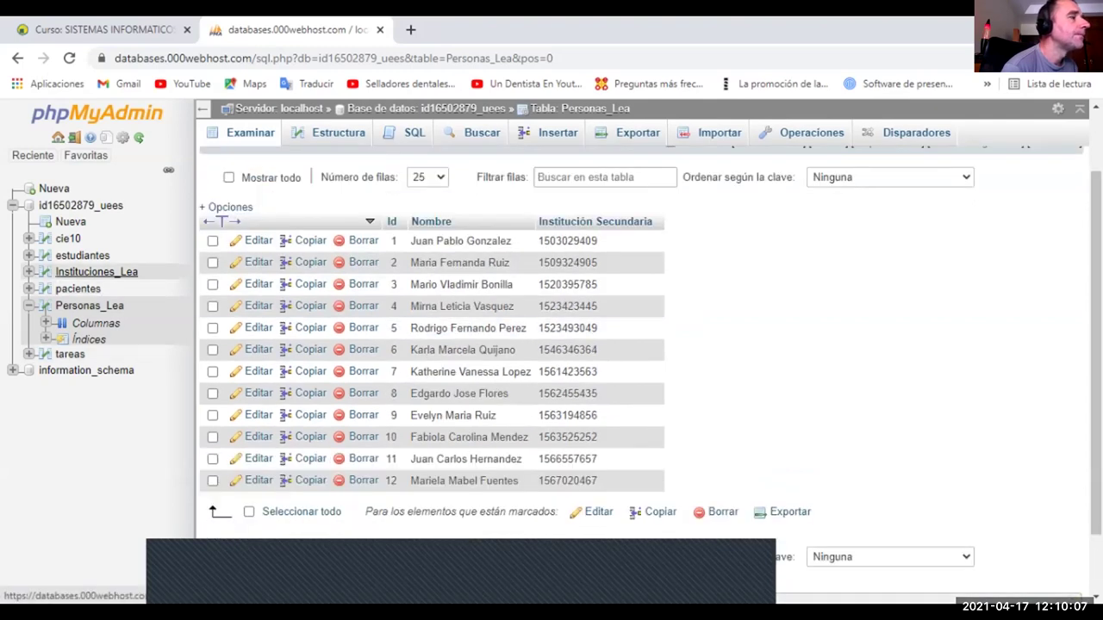
Start an import into the Instituciones_Lea table and choose Institución de secundaria- Dirección as the source file.
click(96, 271)
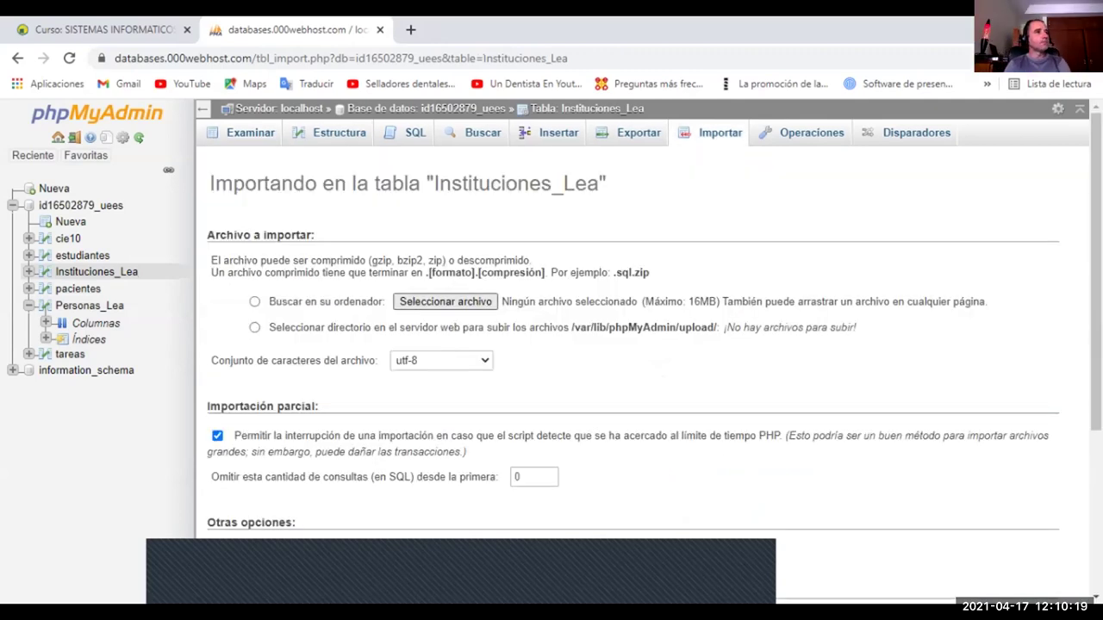
click(445, 300)
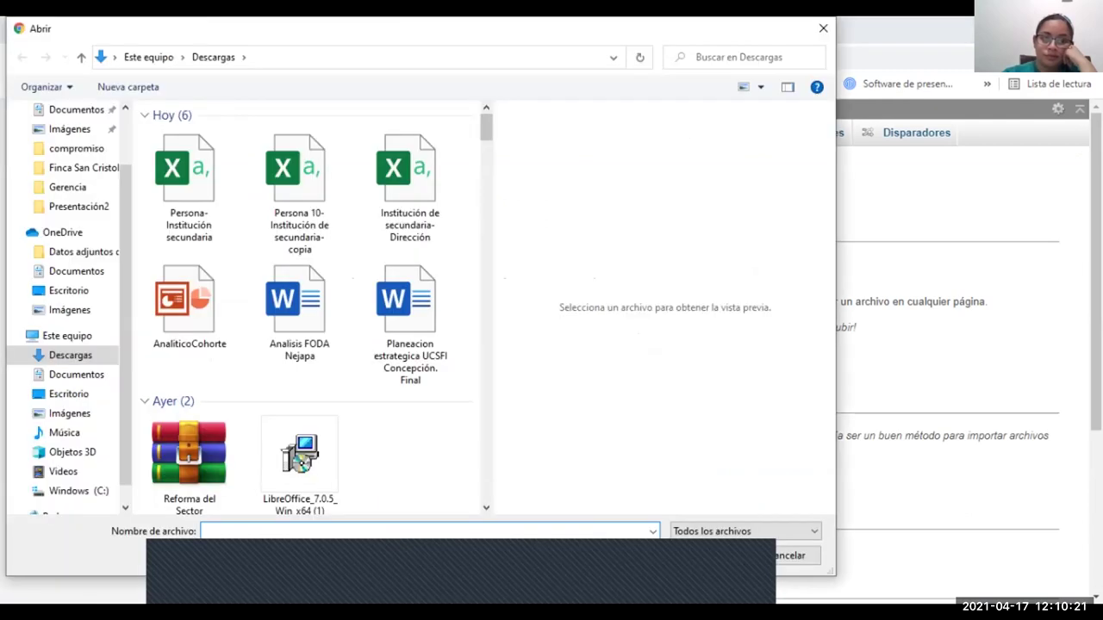
click(405, 172)
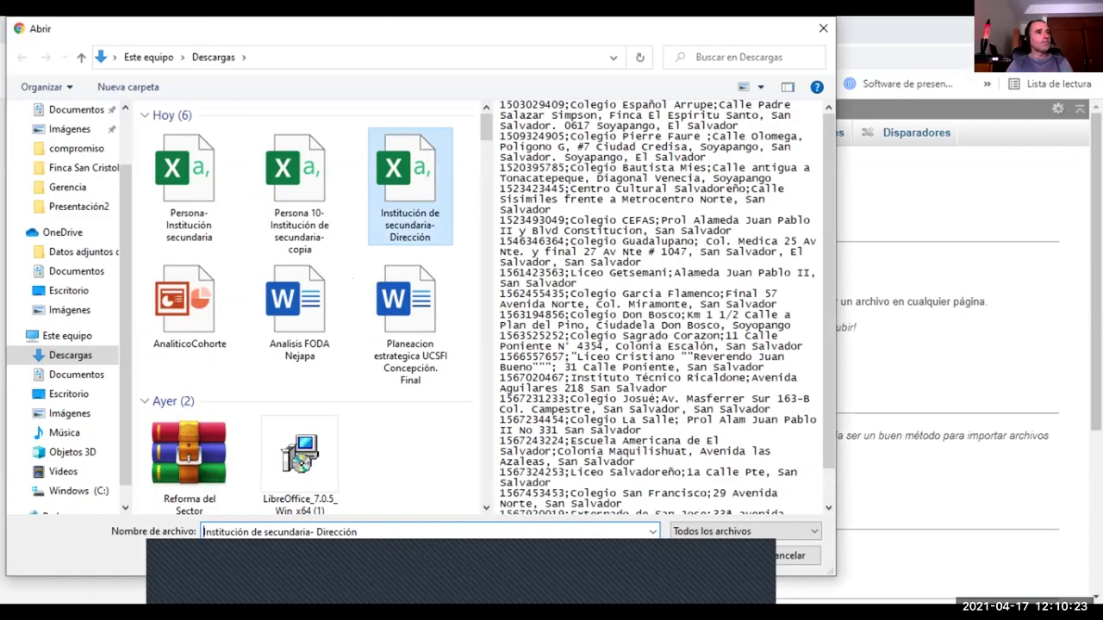
key(Return)
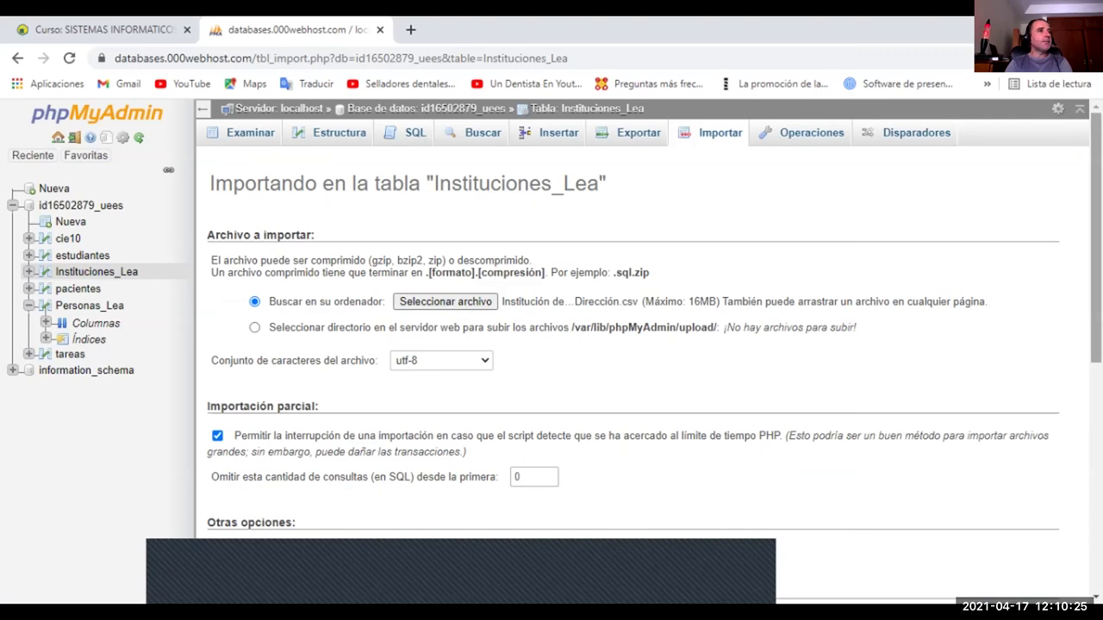
Try to run the CSV import into Instituciones_Lea with columns separated by ";" and the utf-8 character set.
scroll(629, 345, down, 3)
scroll(629, 345, down, 2)
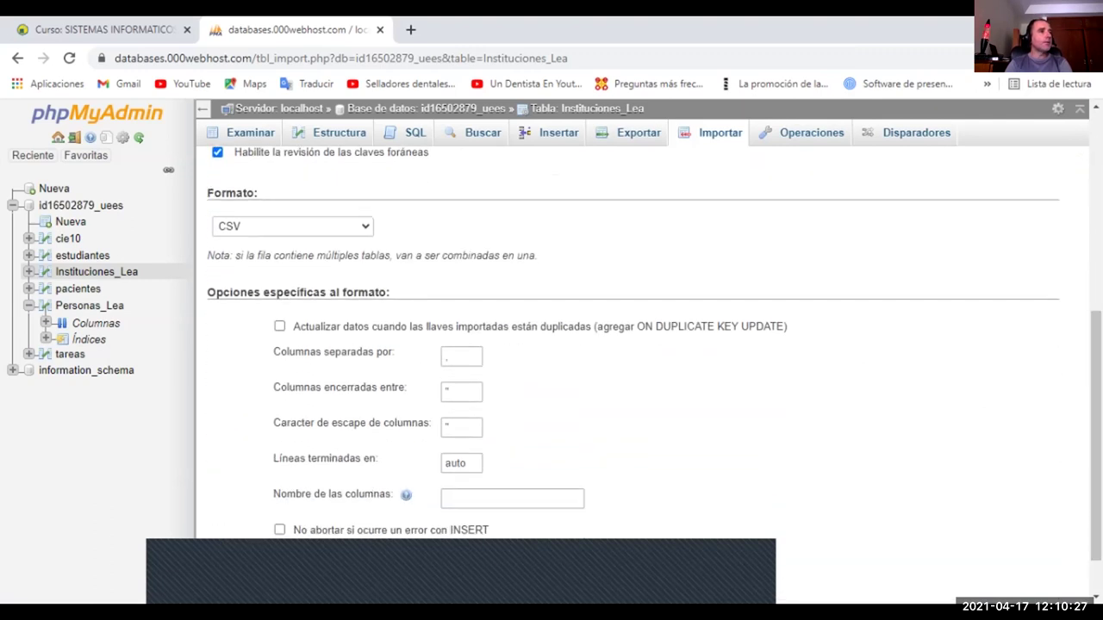
click(447, 356)
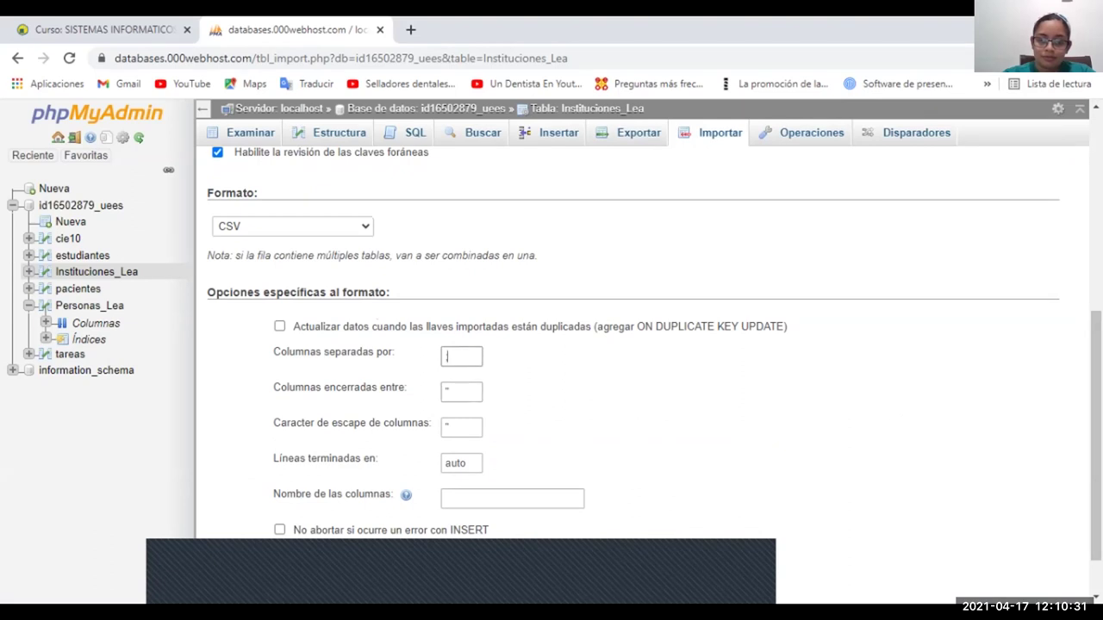
text(;)
scroll(655, 361, down, 2)
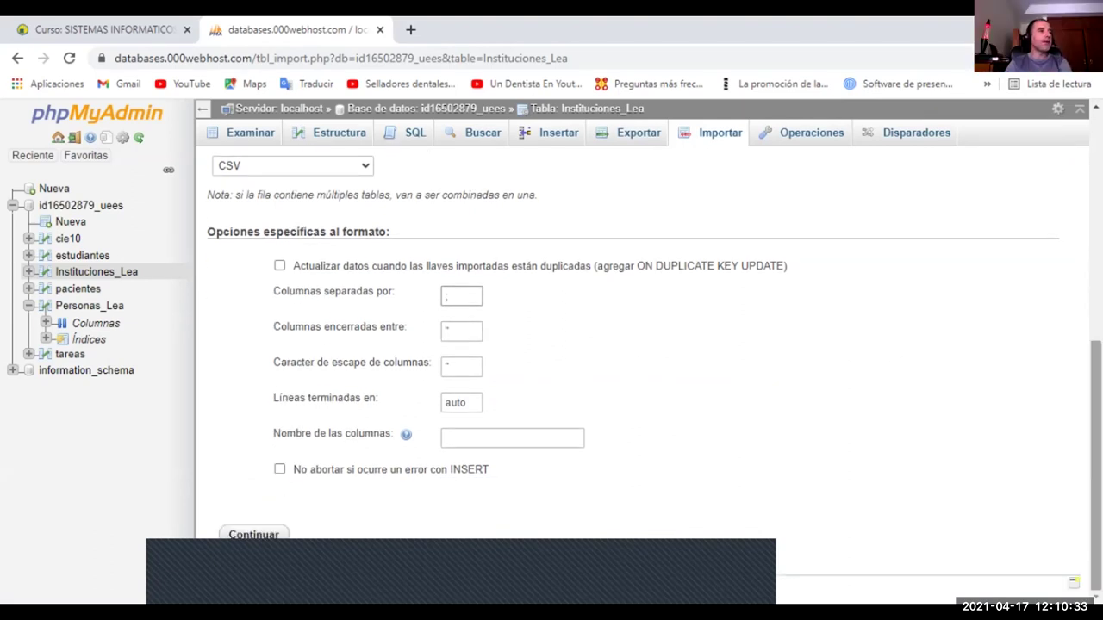
key(Return)
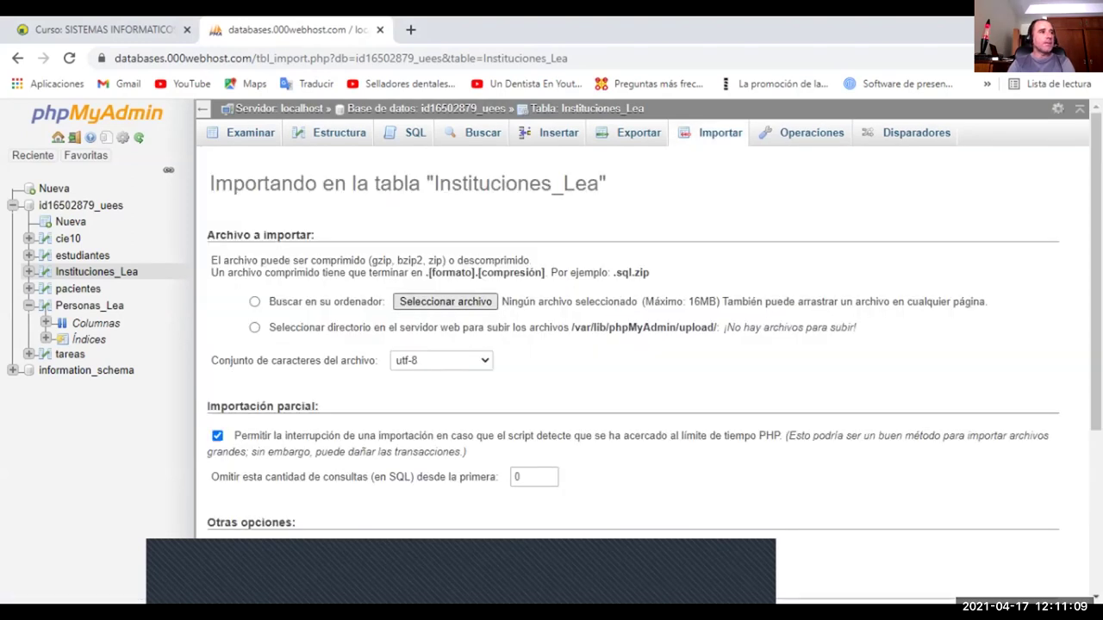
Set the file character set for the Instituciones_Lea import to windows-1252.
click(445, 302)
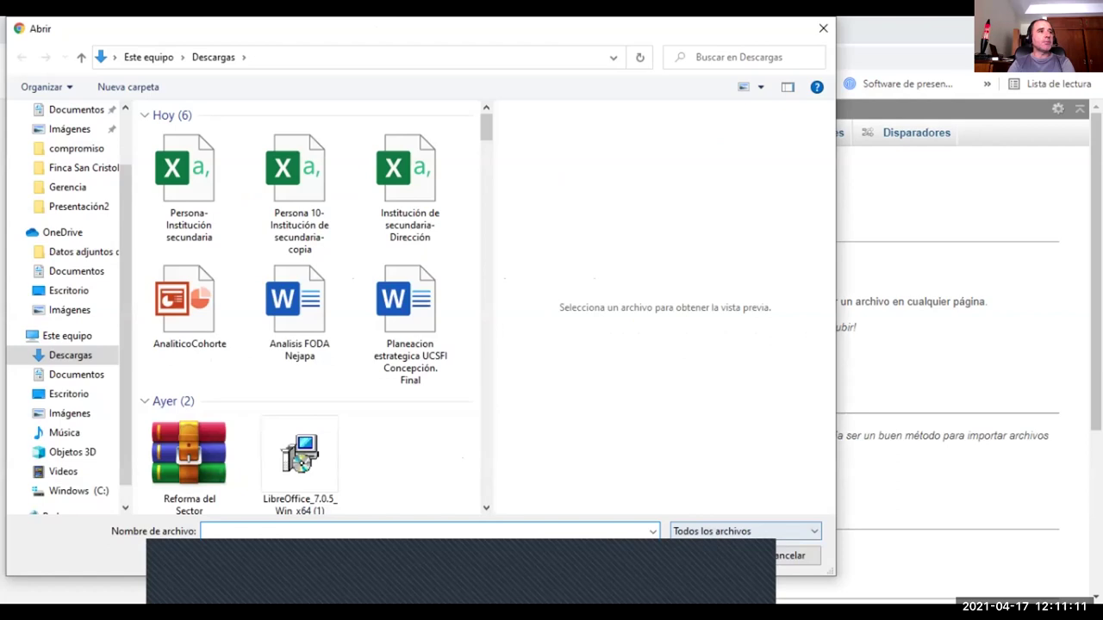
click(799, 556)
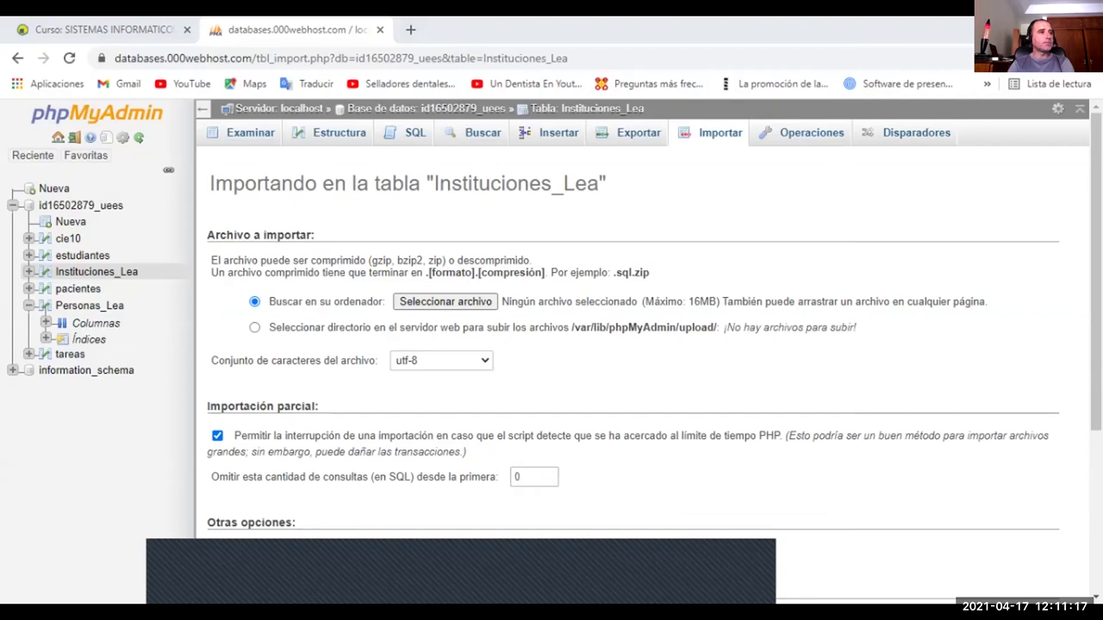
click(441, 360)
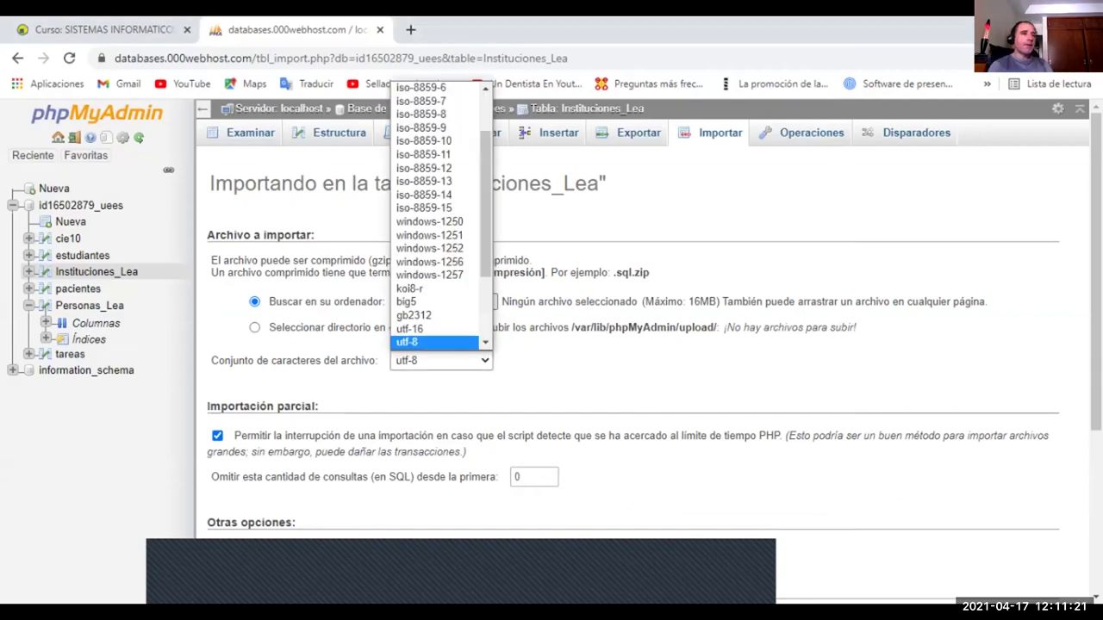
scroll(435, 216, down, 1)
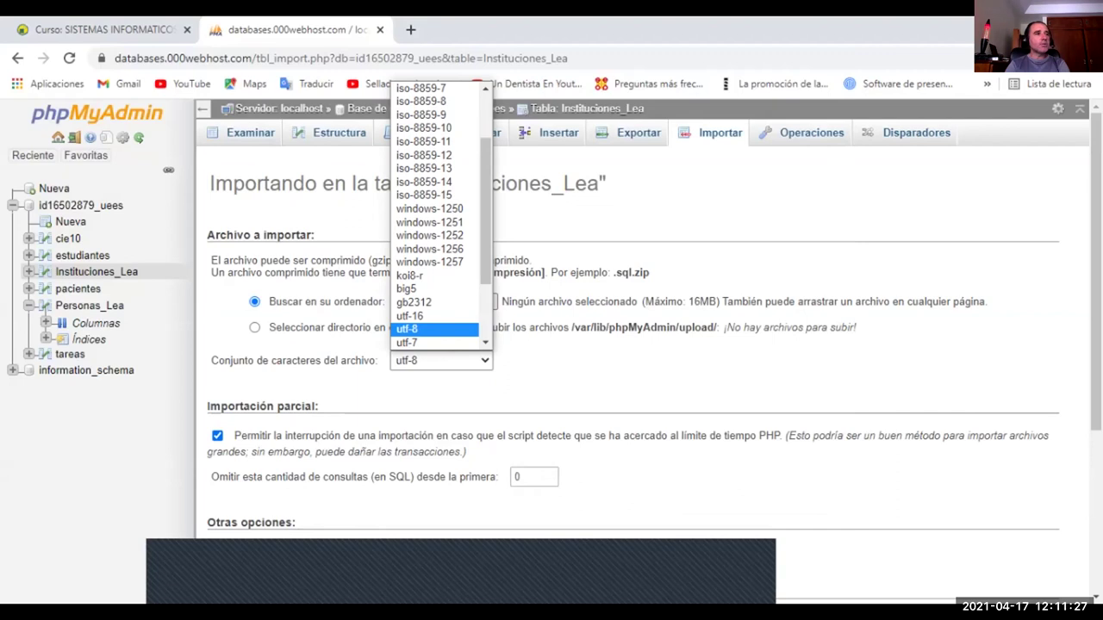
scroll(435, 215, down, 2)
scroll(435, 216, up, 3)
scroll(435, 216, up, 1)
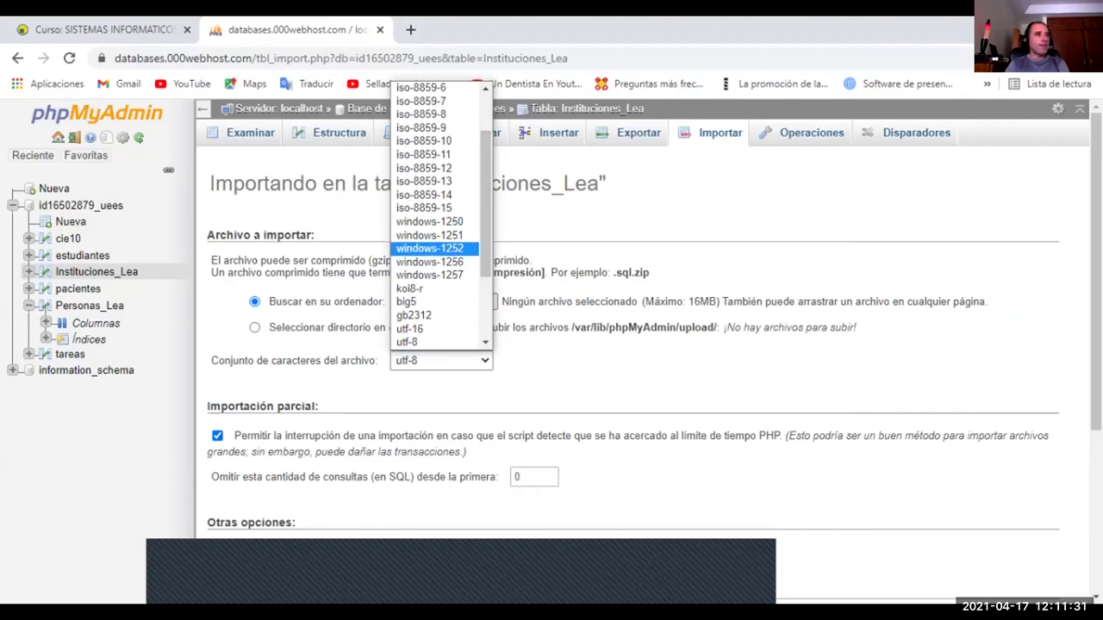
click(429, 249)
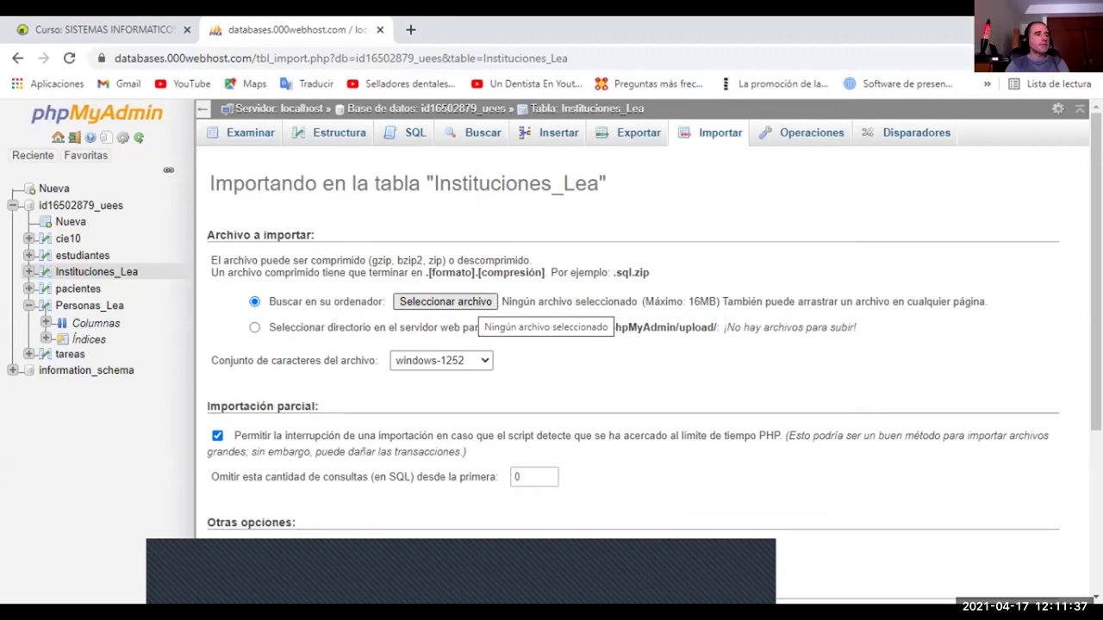
Choose the file Institución de secundaria- Dirección from Descargas as the source for the Instituciones_Lea import.
click(465, 302)
click(410, 185)
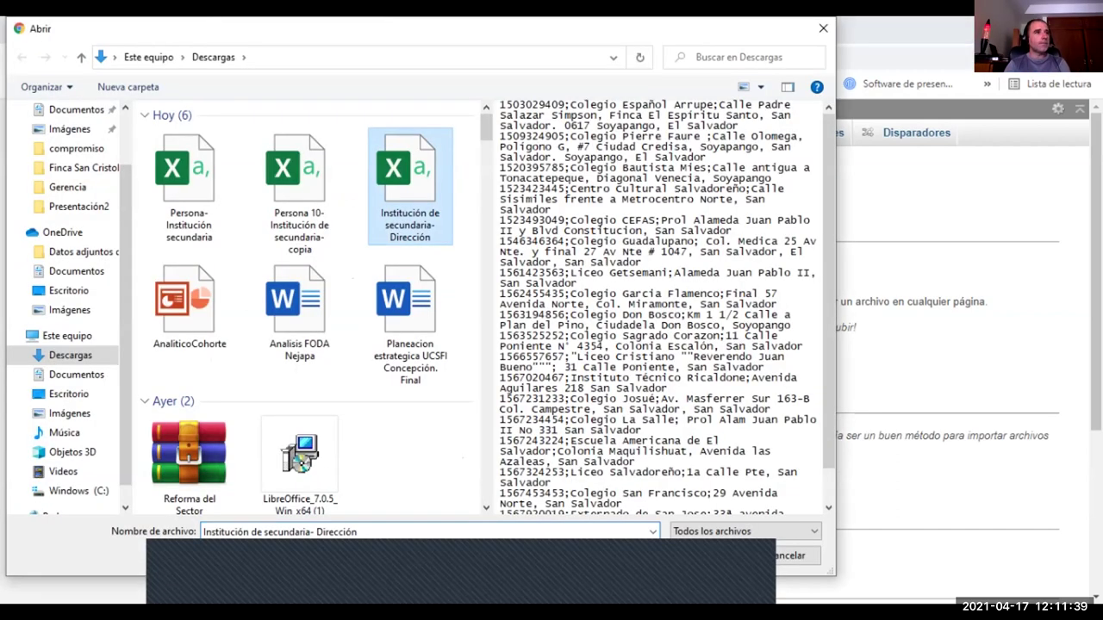
key(Return)
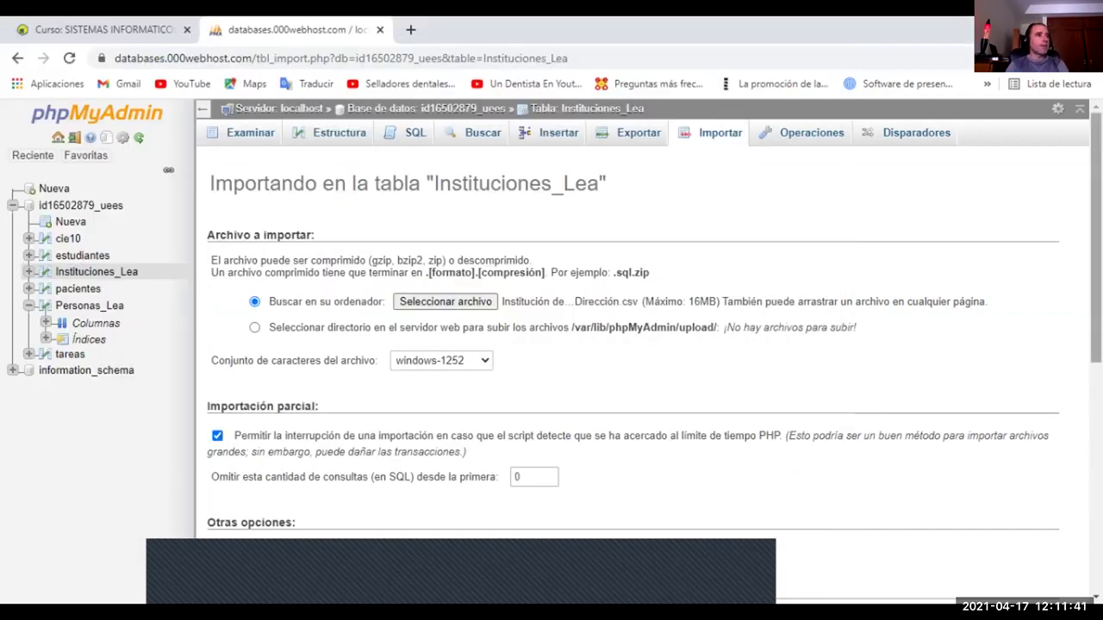
Run the CSV import into Instituciones_Lea with columns separated by ";" and review the executed insert queries.
scroll(637, 361, down, 2)
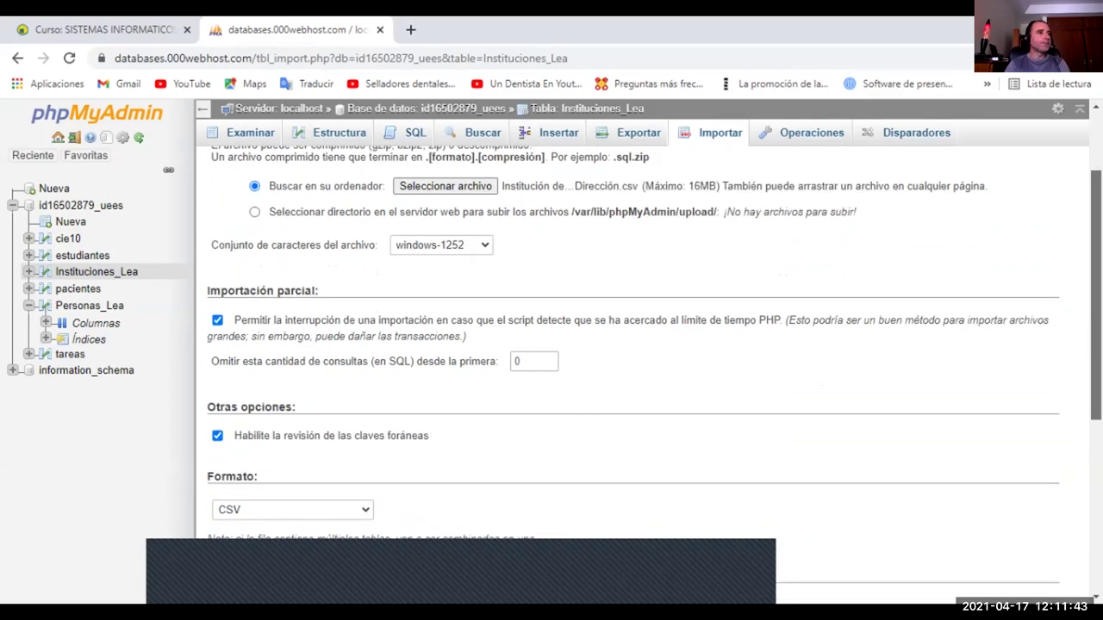
scroll(638, 362, down, 4)
click(450, 296)
key(BackSpace)
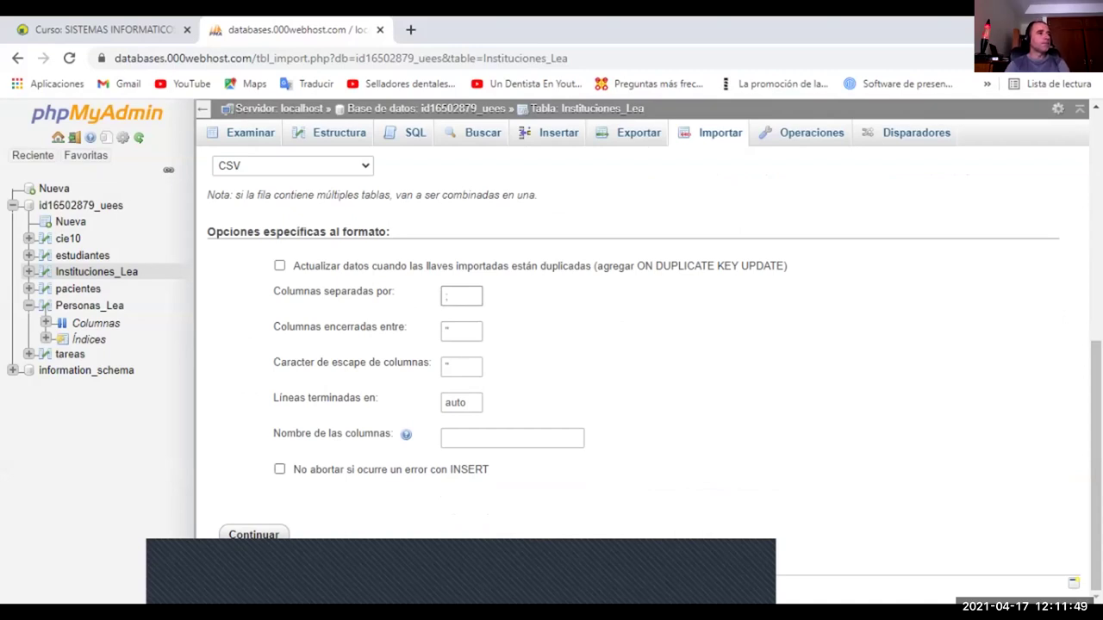
text(;)
key(Return)
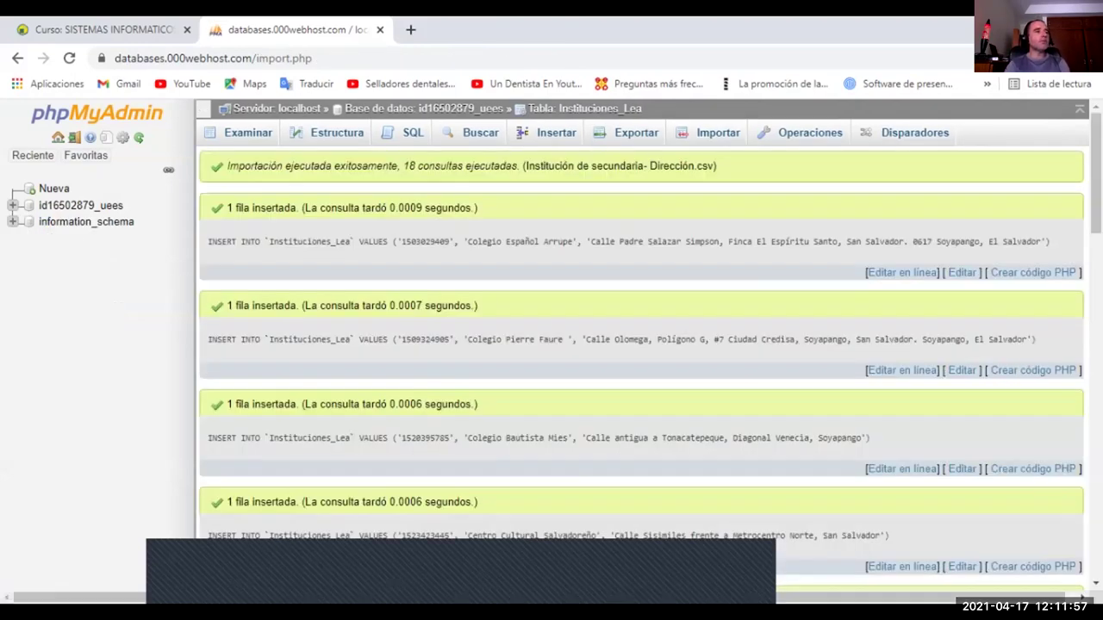
scroll(641, 345, down, 1)
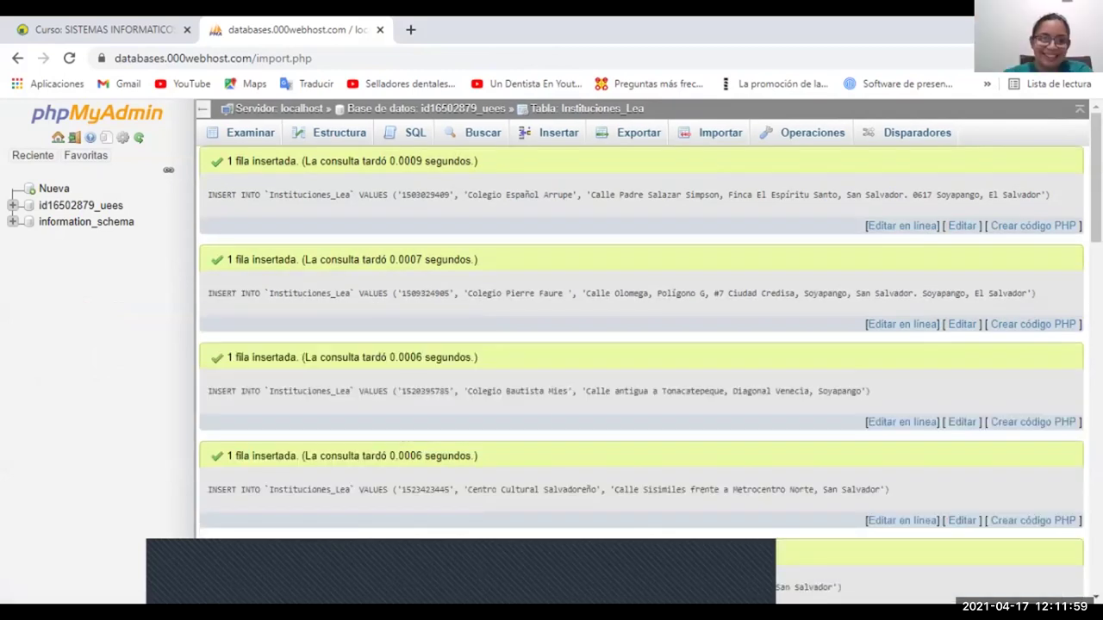
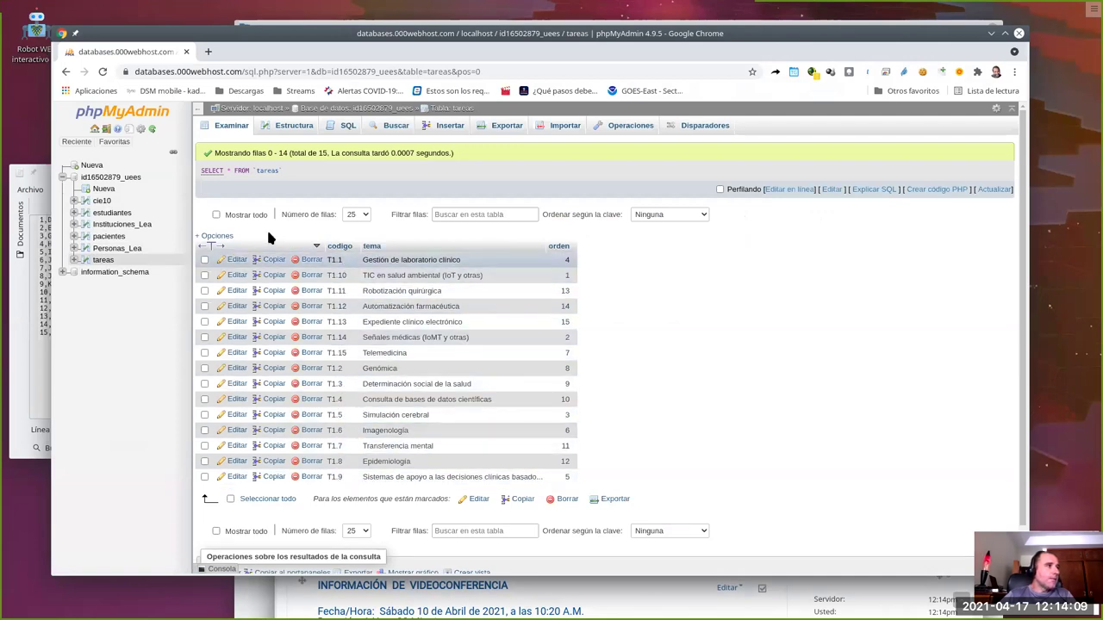
Browse the estudiantes table and set the tarea value of the row with id 9 to T1.80.
click(107, 215)
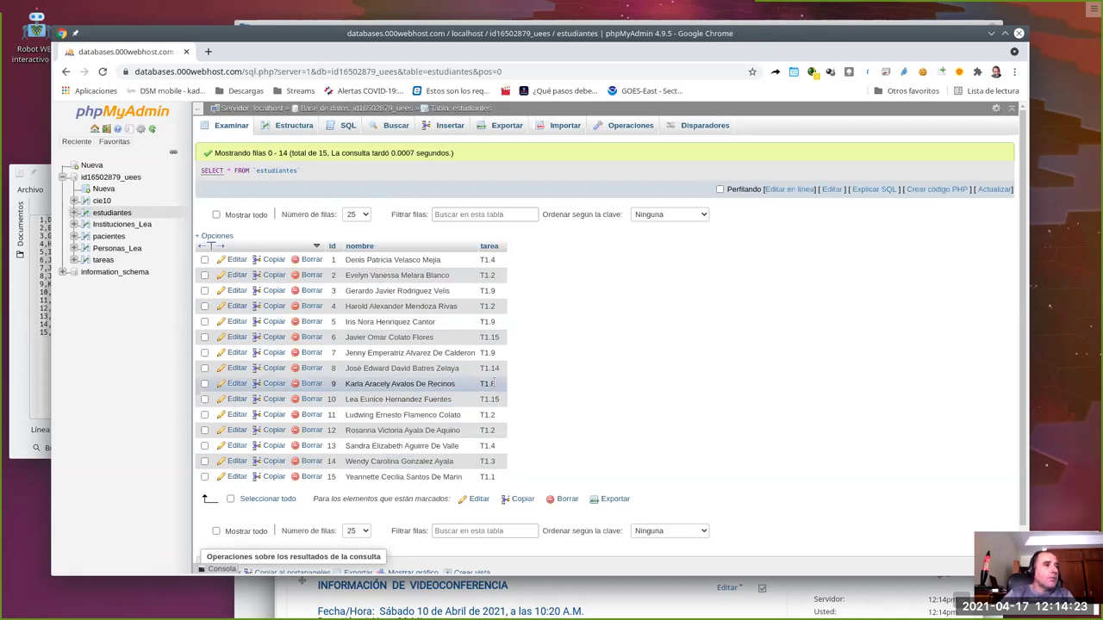
double_click(493, 384)
text(0)
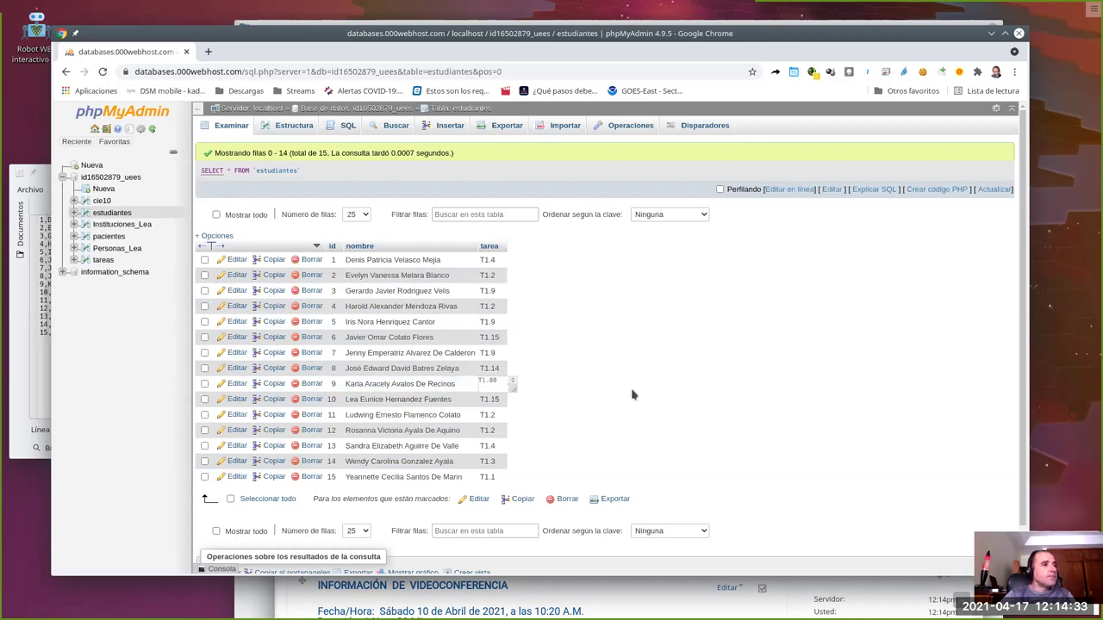
click(632, 395)
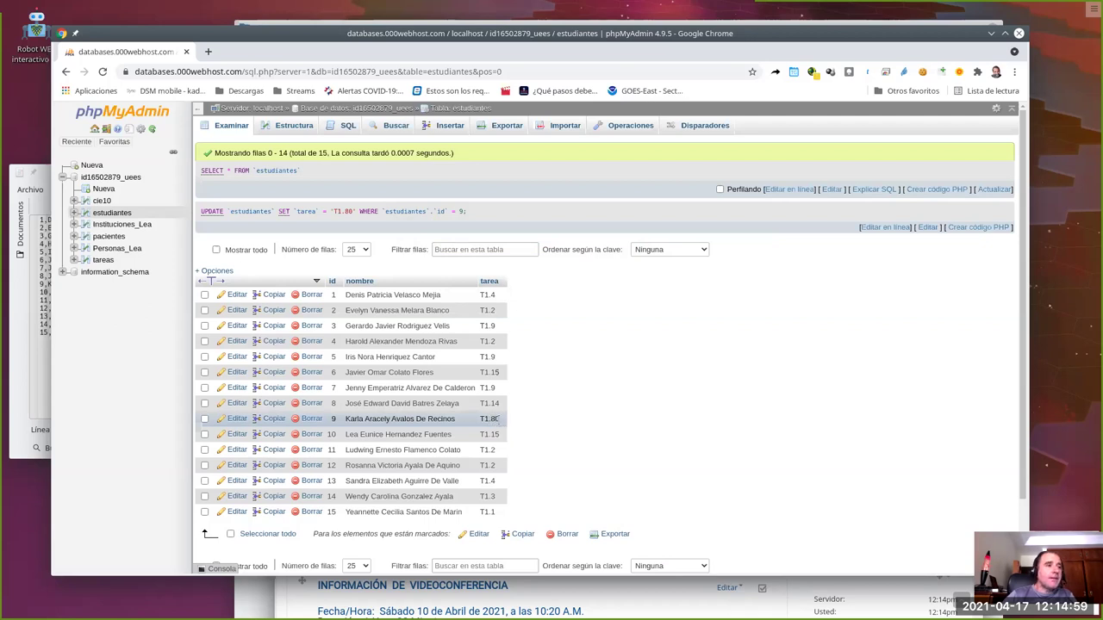
Set the tarea value of the estudiantes row with id 9 to T1.8.
double_click(497, 418)
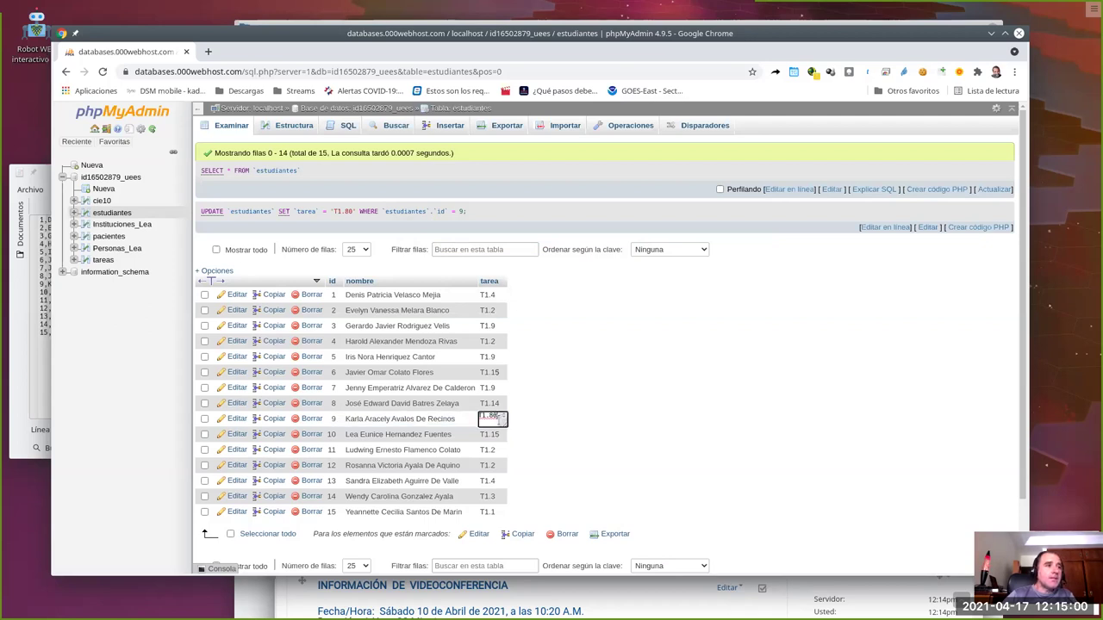
click(558, 475)
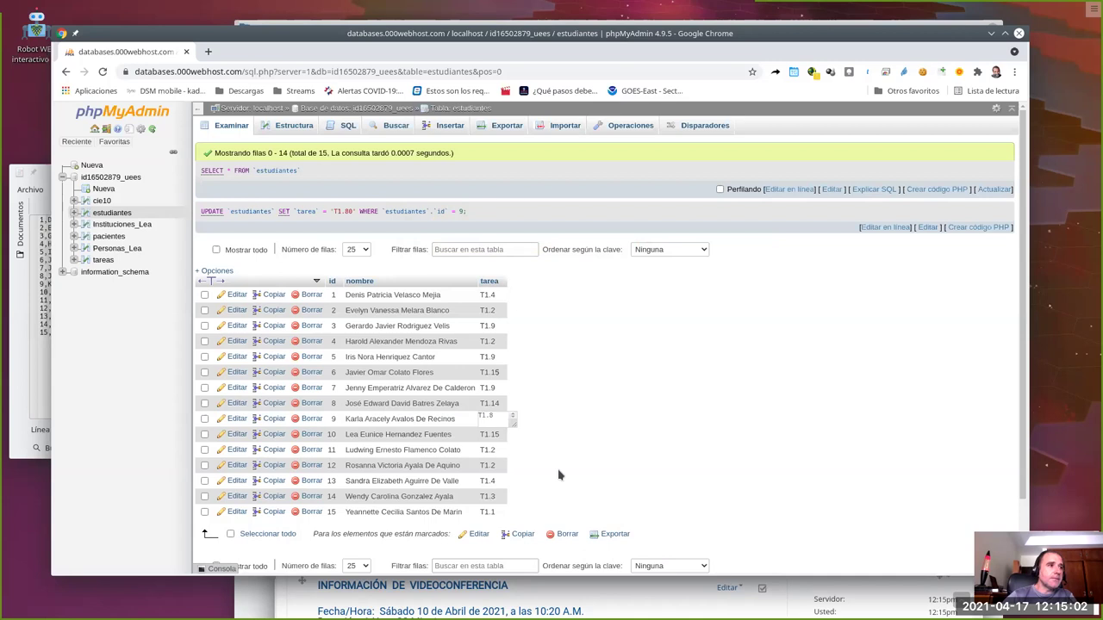
click(616, 446)
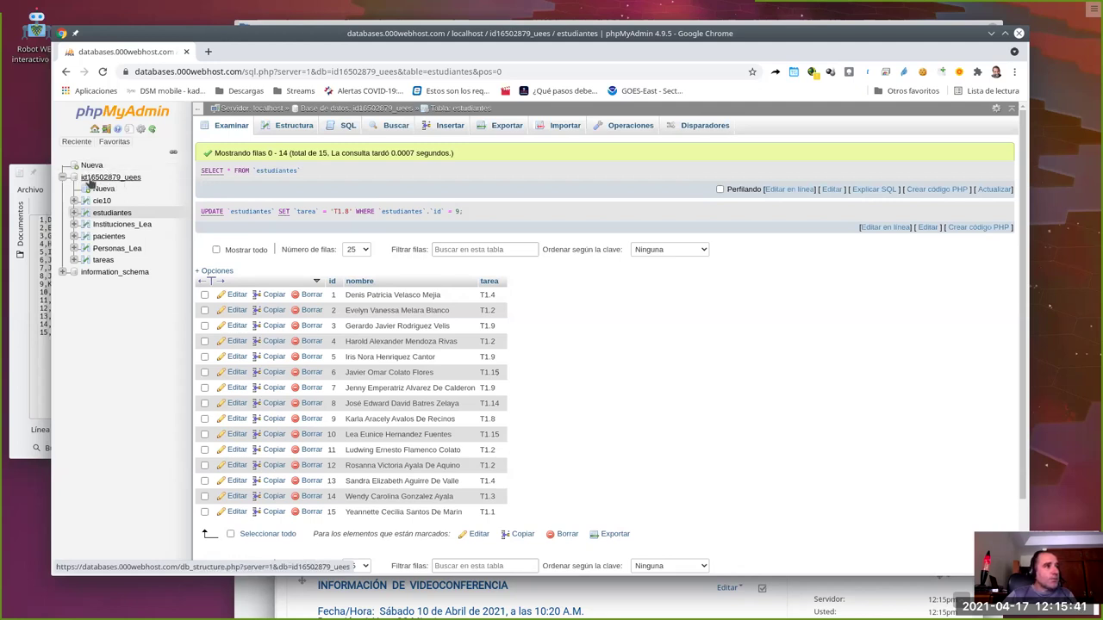
Open the designer for the uees database and spread out the overlapping tables, placing tareas beside estudiantes.
click(117, 180)
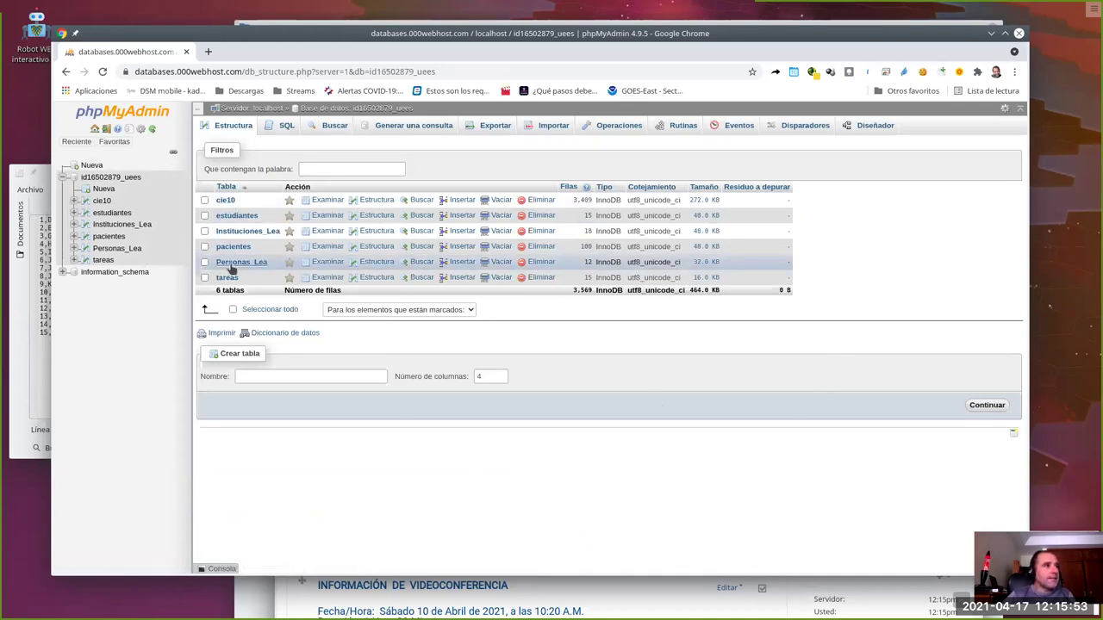
click(872, 131)
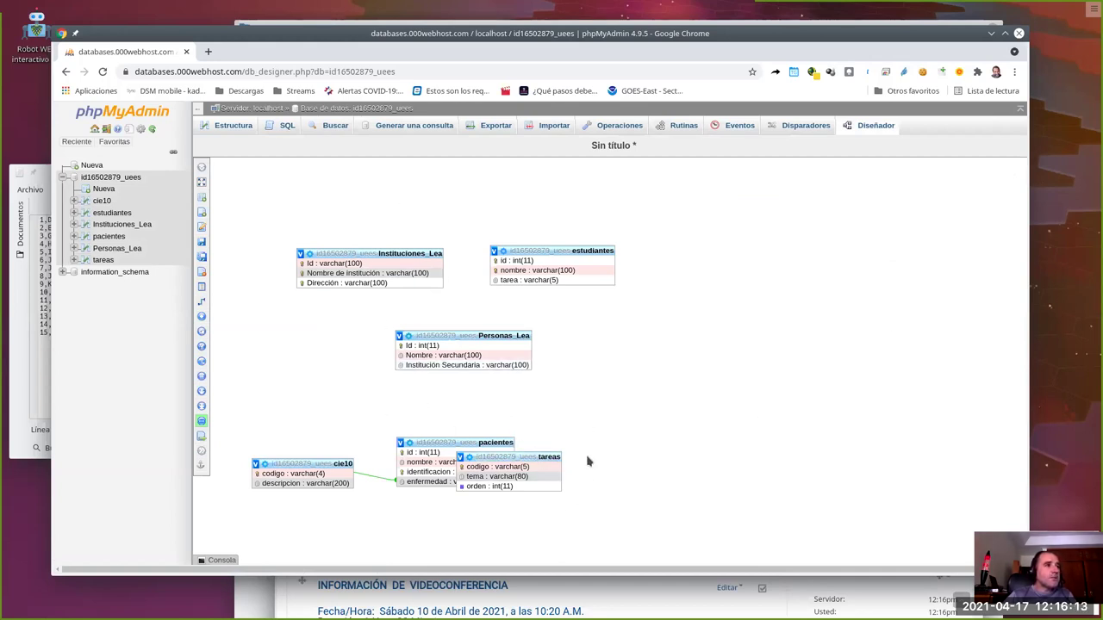
drag(523, 456, 658, 391)
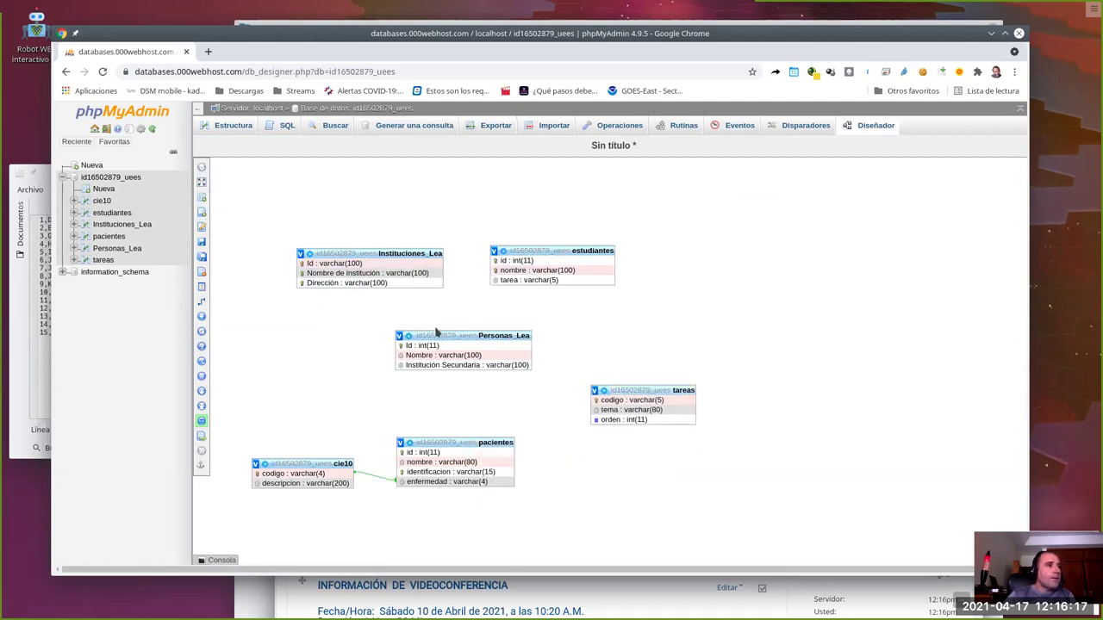
drag(441, 335, 295, 349)
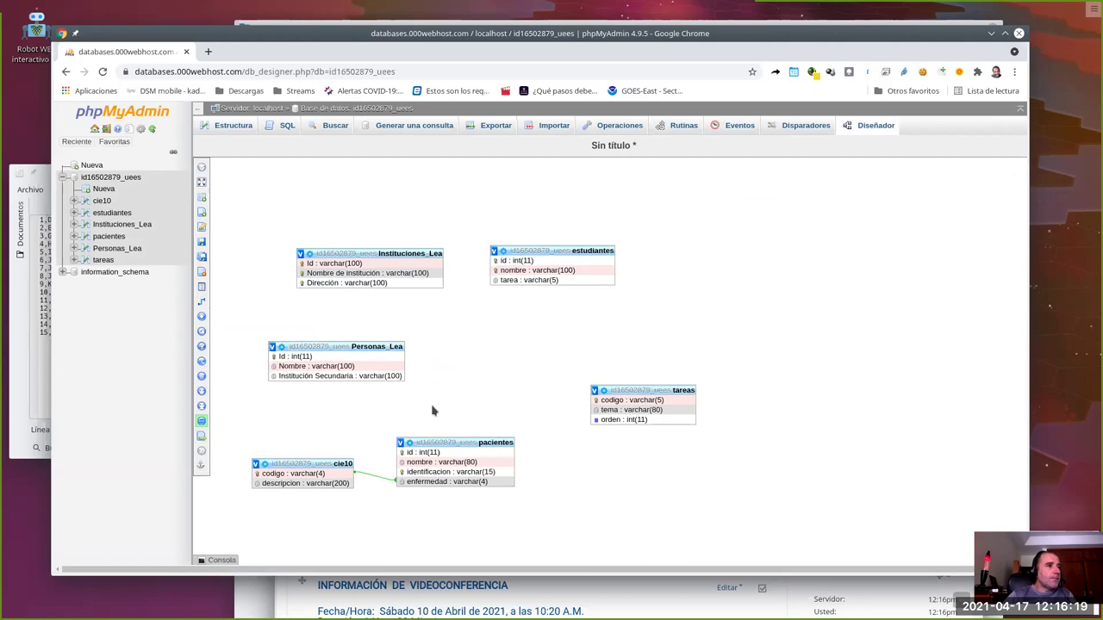
drag(297, 464, 298, 444)
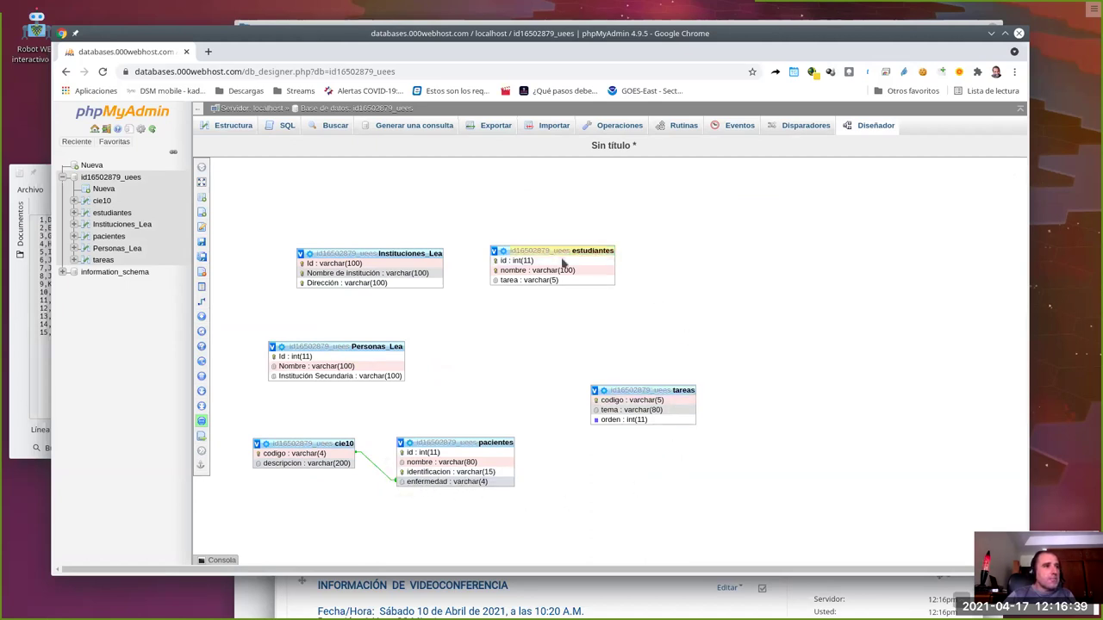
drag(627, 390, 730, 249)
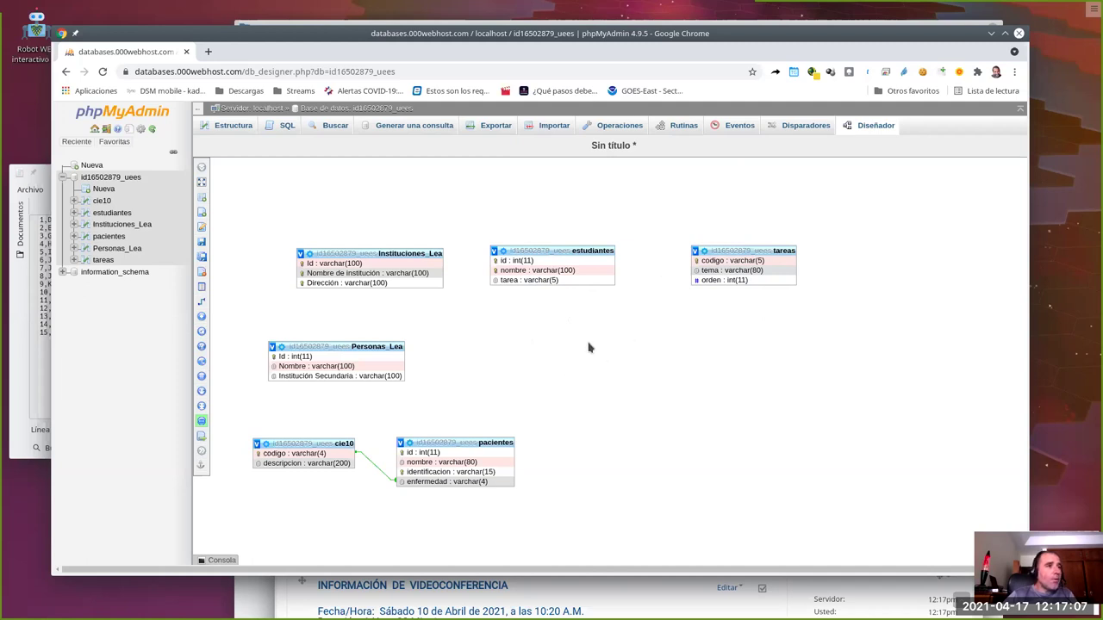
Create a foreign key from estudiantes.tarea to tareas.codigo with RESTRICT on delete and CASCADE on update, and reload the designer page.
mouse_move(208, 305)
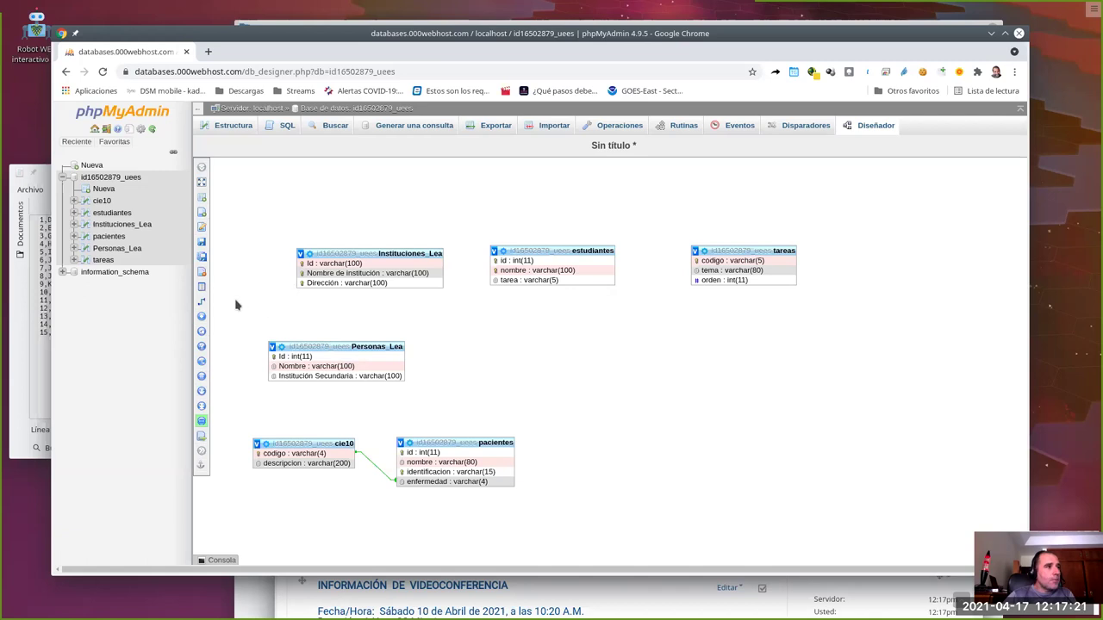
mouse_move(203, 303)
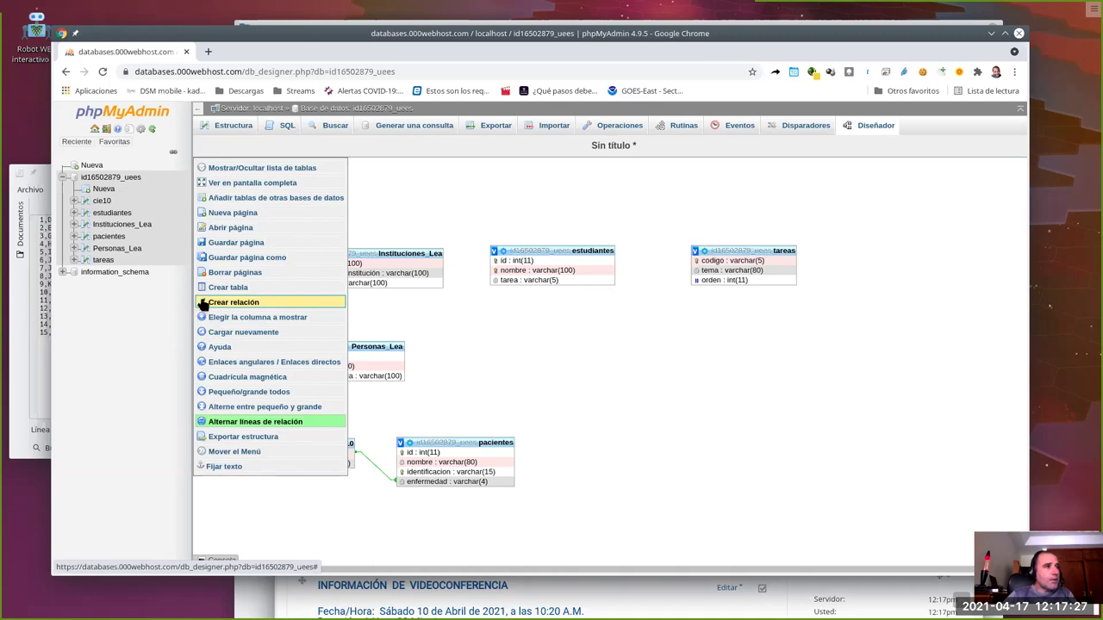
click(269, 305)
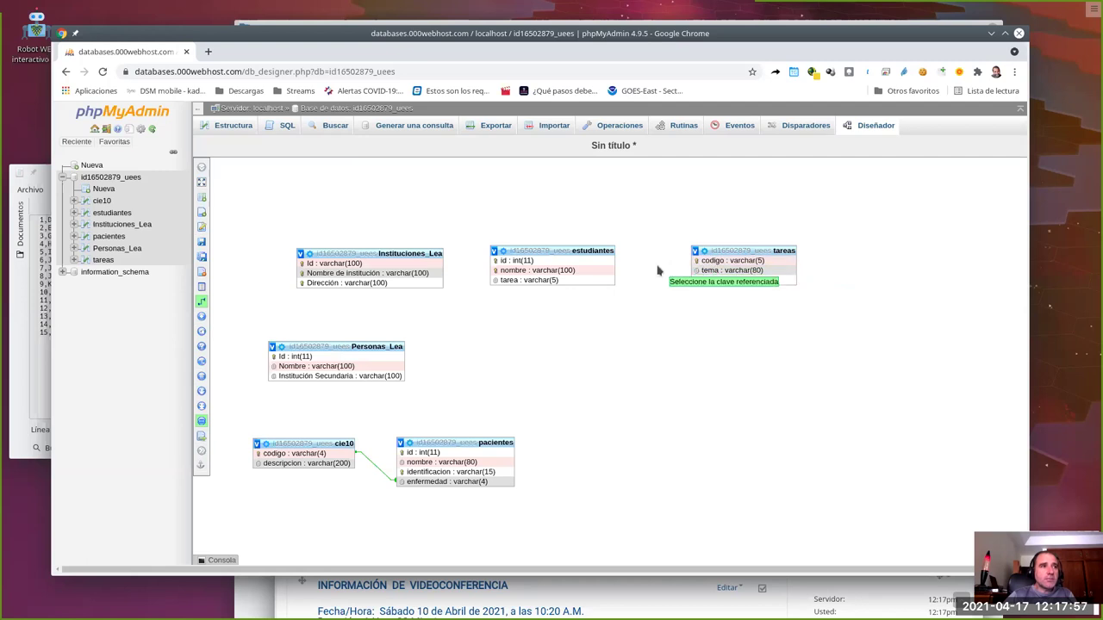
click(705, 265)
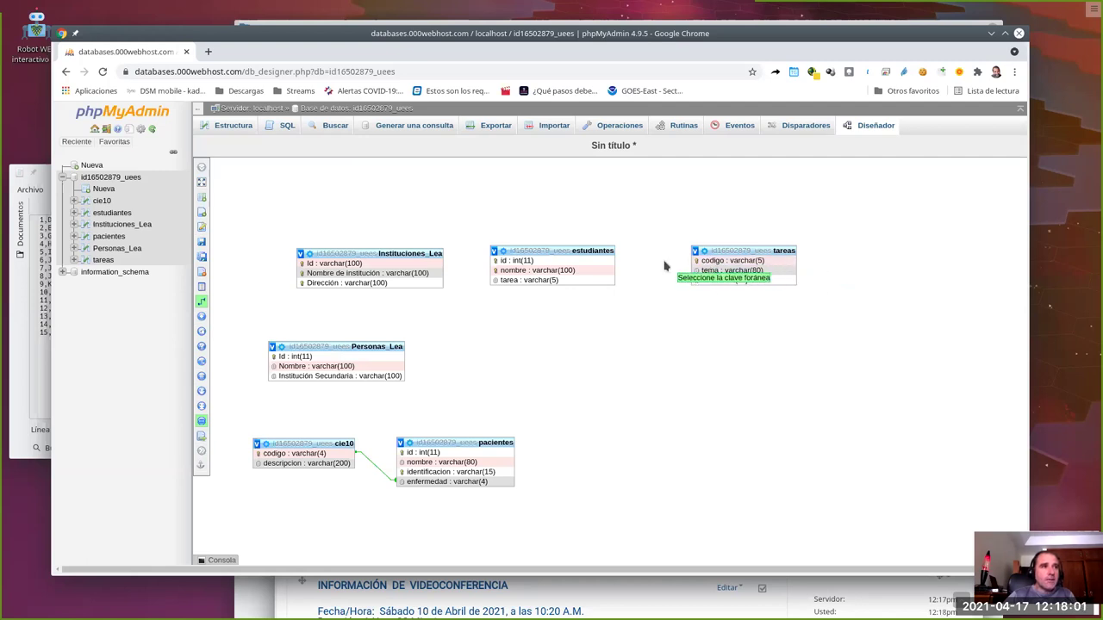
click(526, 282)
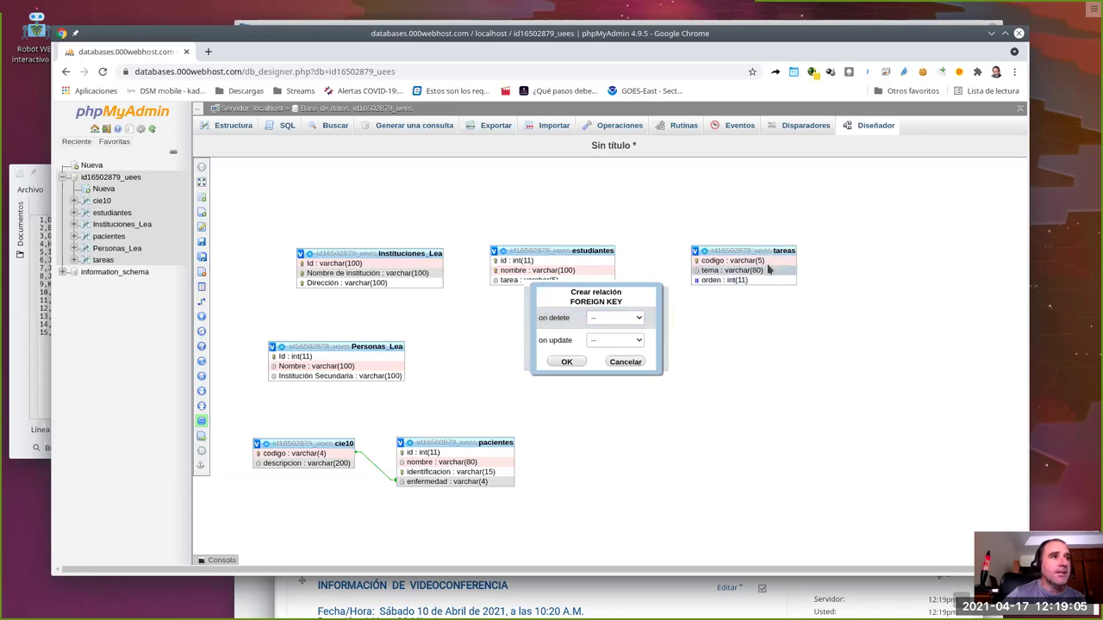
click(639, 319)
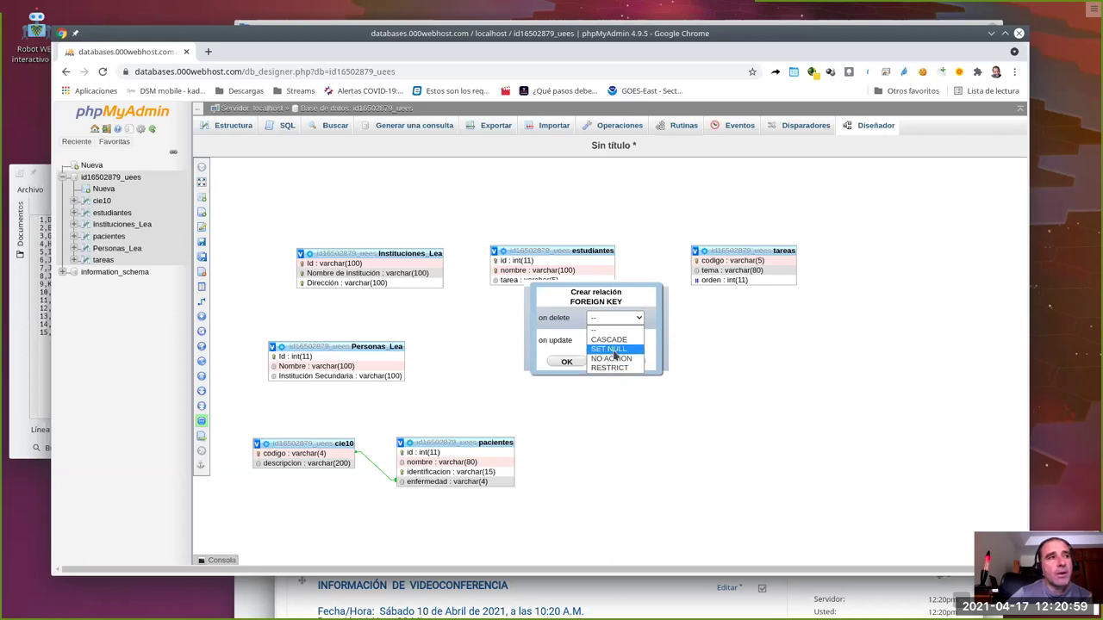
click(606, 369)
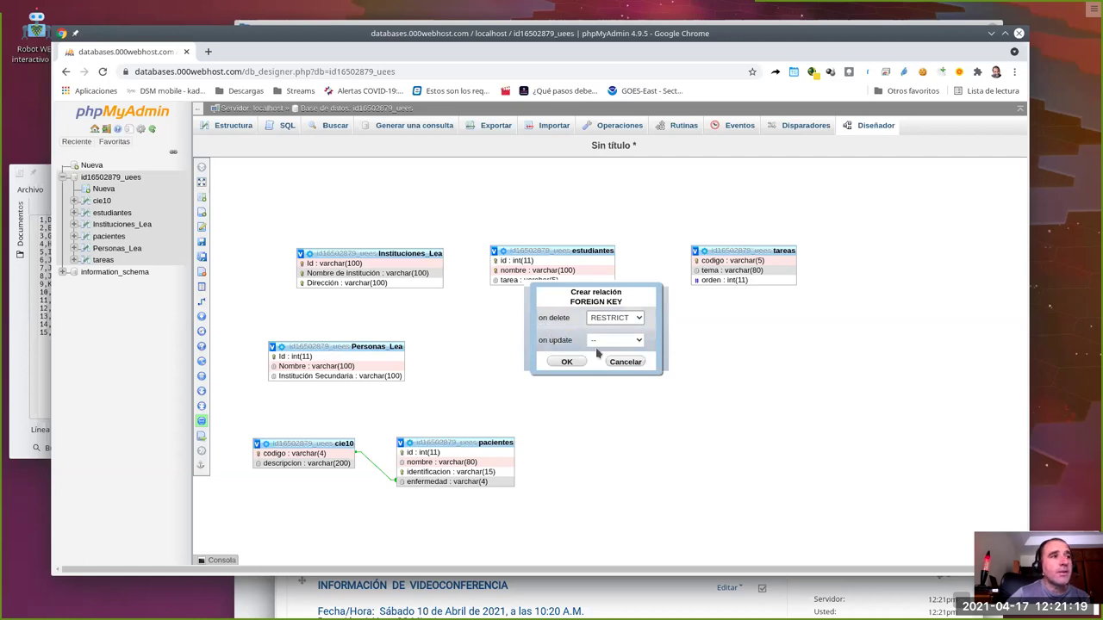
click(637, 341)
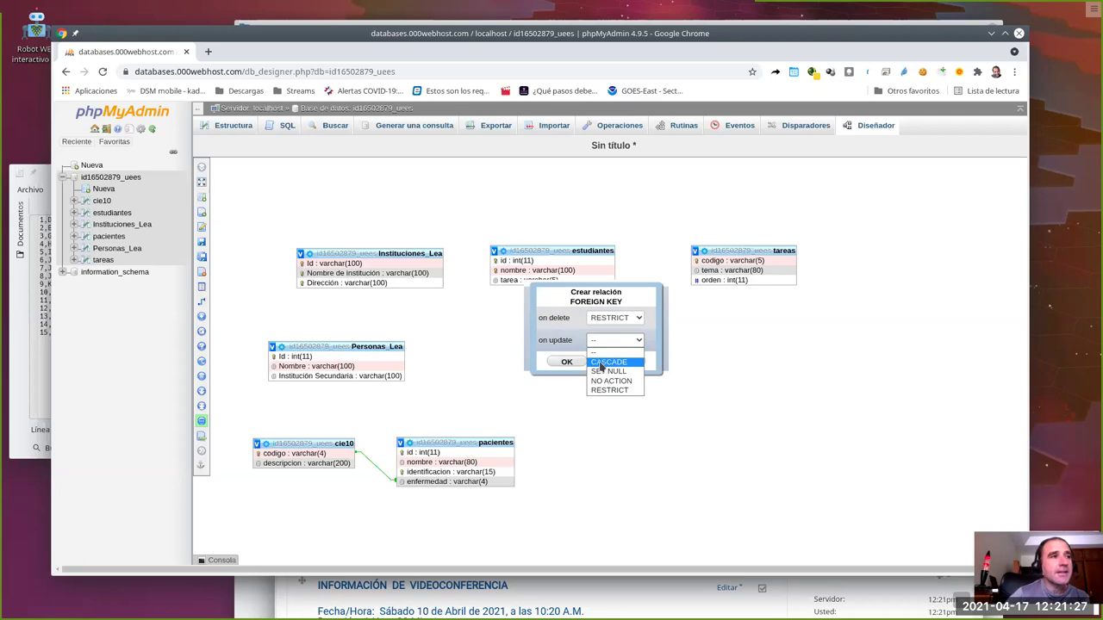
click(602, 362)
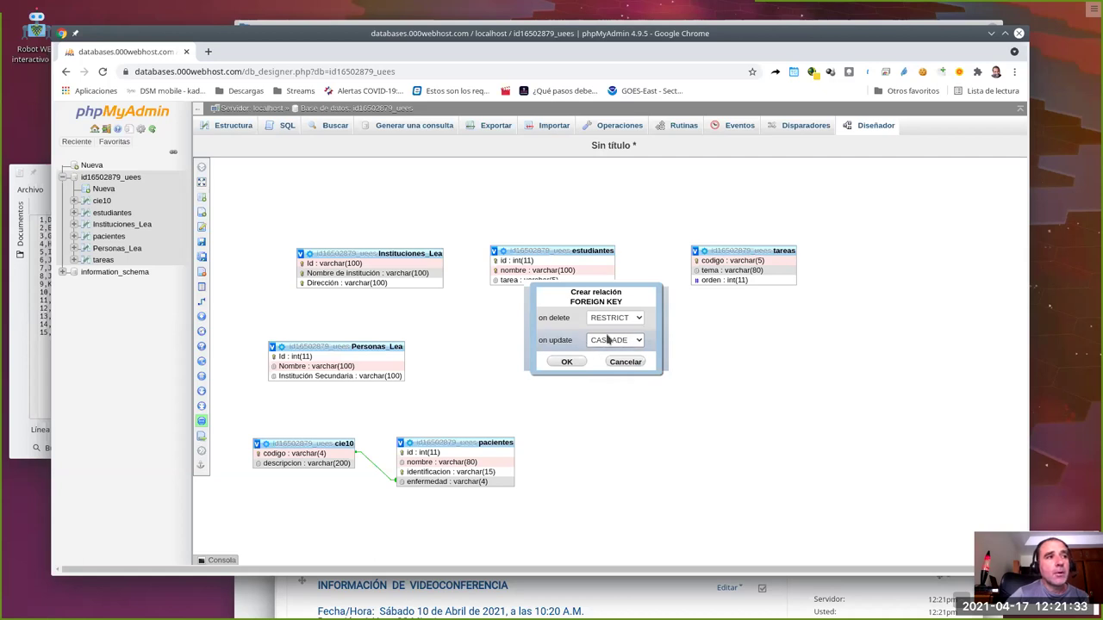
click(567, 362)
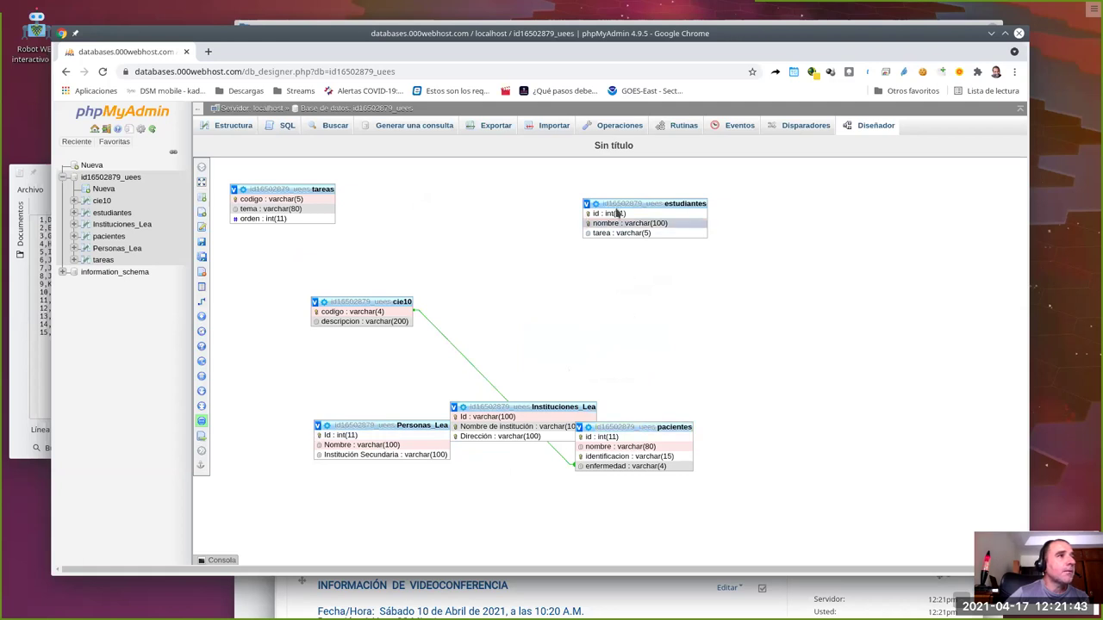
drag(613, 196, 515, 180)
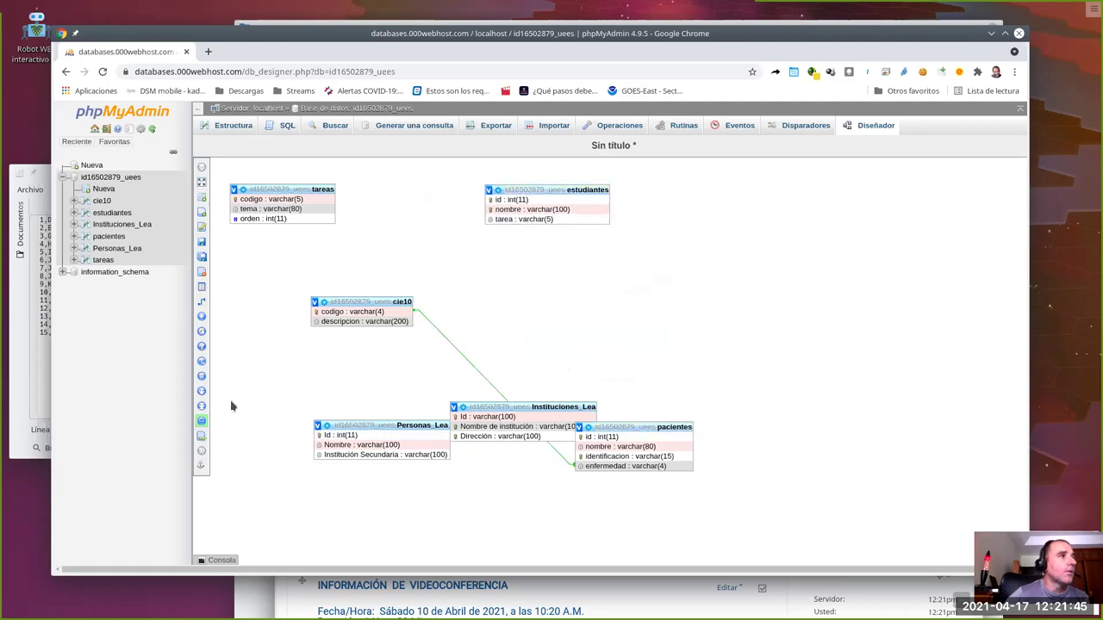
click(103, 71)
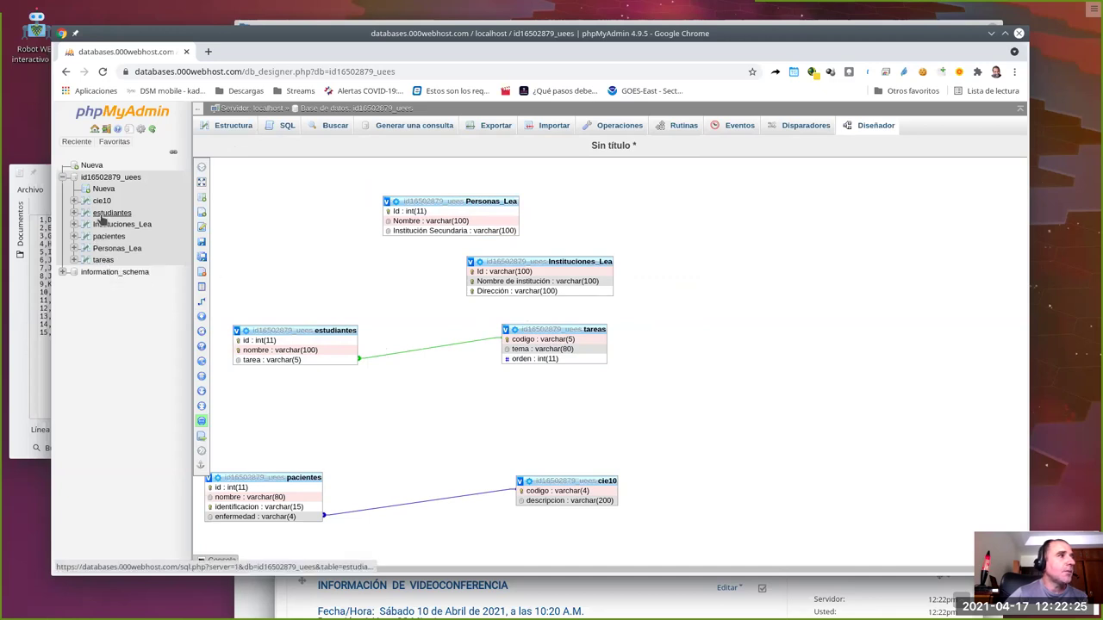
Check the tarea codes in the estudiantes table and try to delete the T1.15 row from tareas.
click(102, 215)
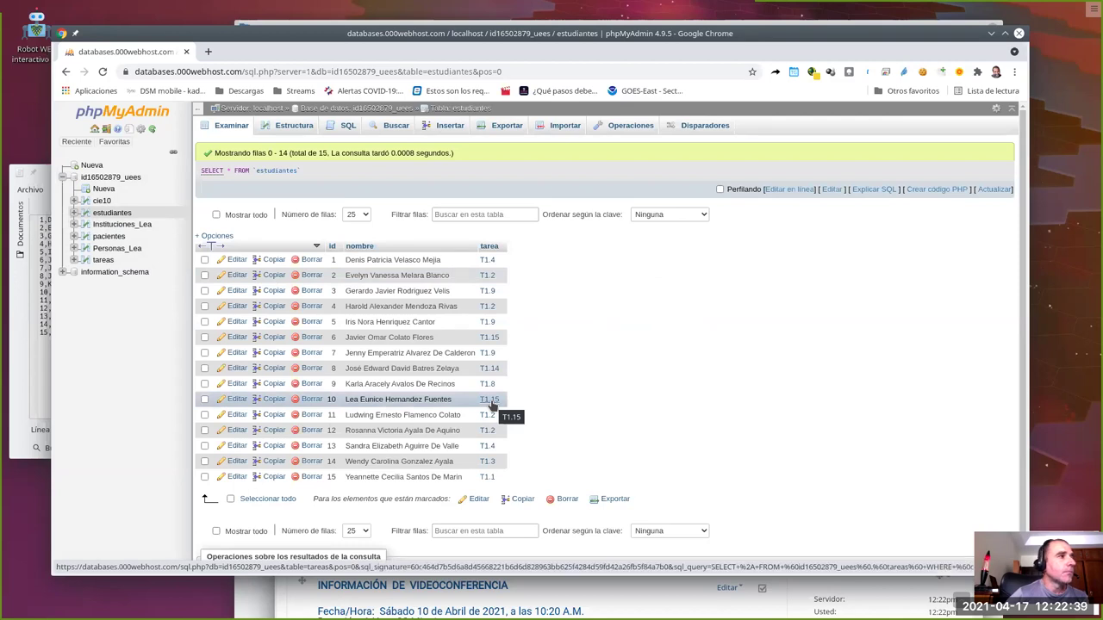
click(102, 260)
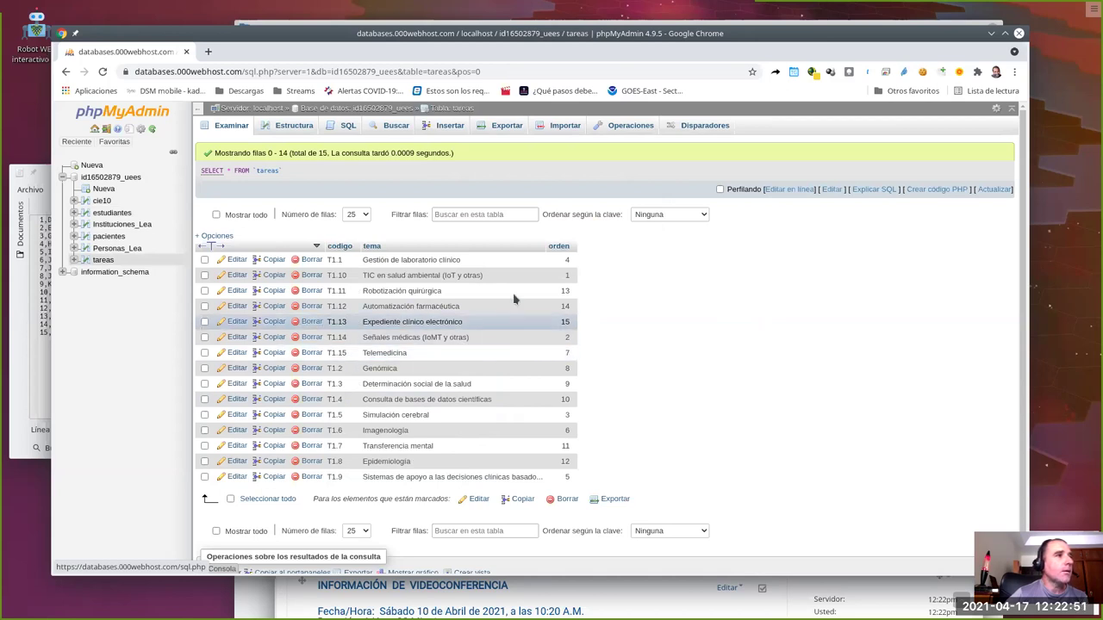
click(311, 354)
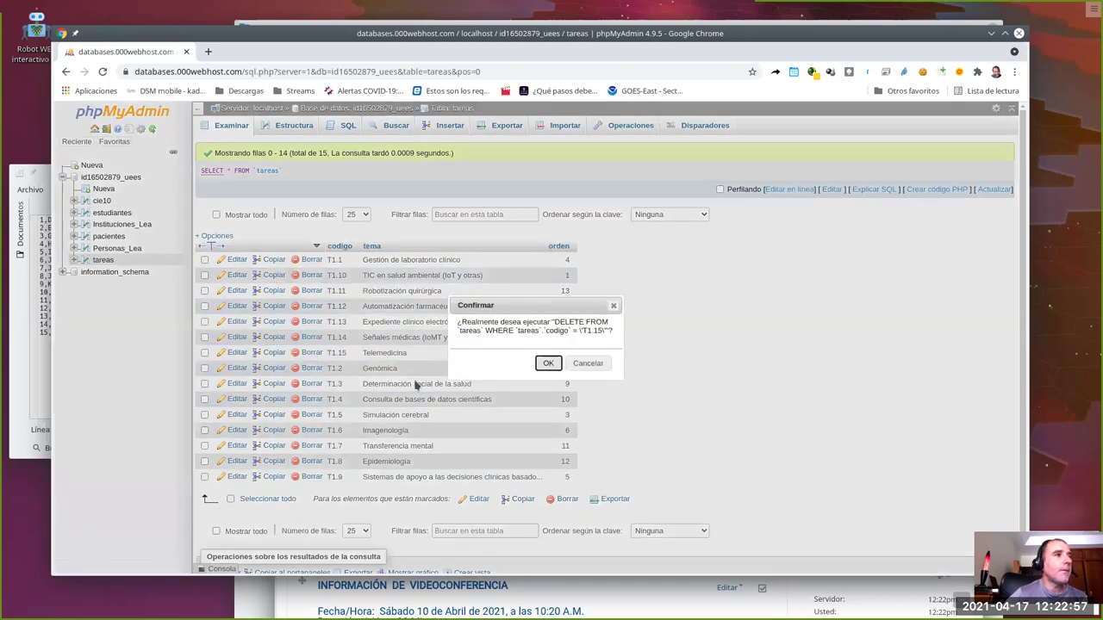
click(546, 364)
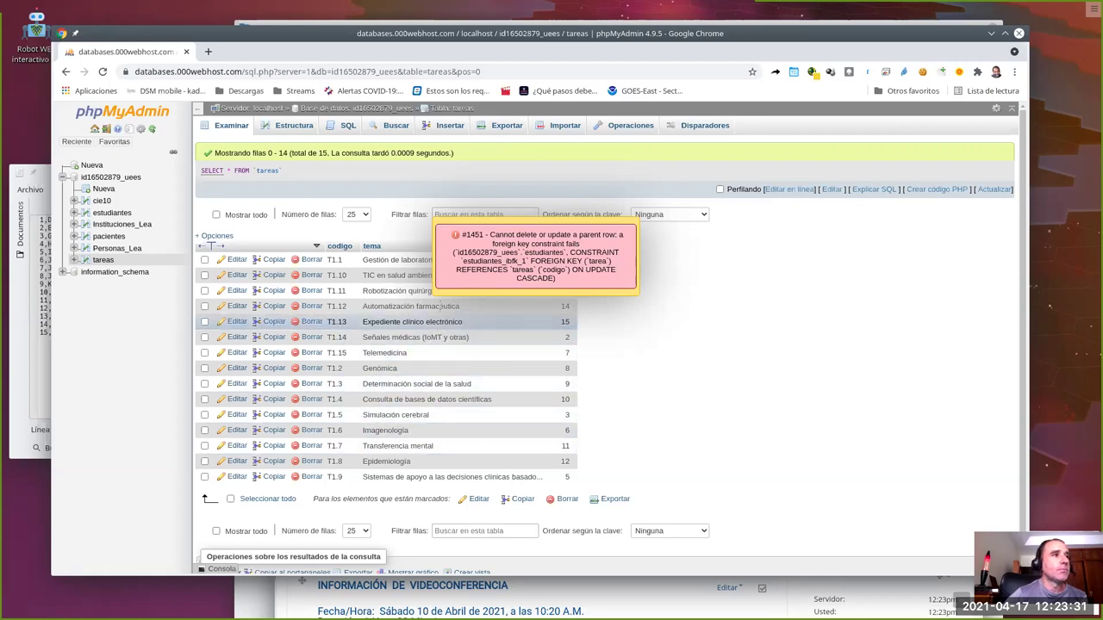
Dismiss the deletion error and change the codigo of the Telemedicina row in tareas to T1.99.
click(546, 256)
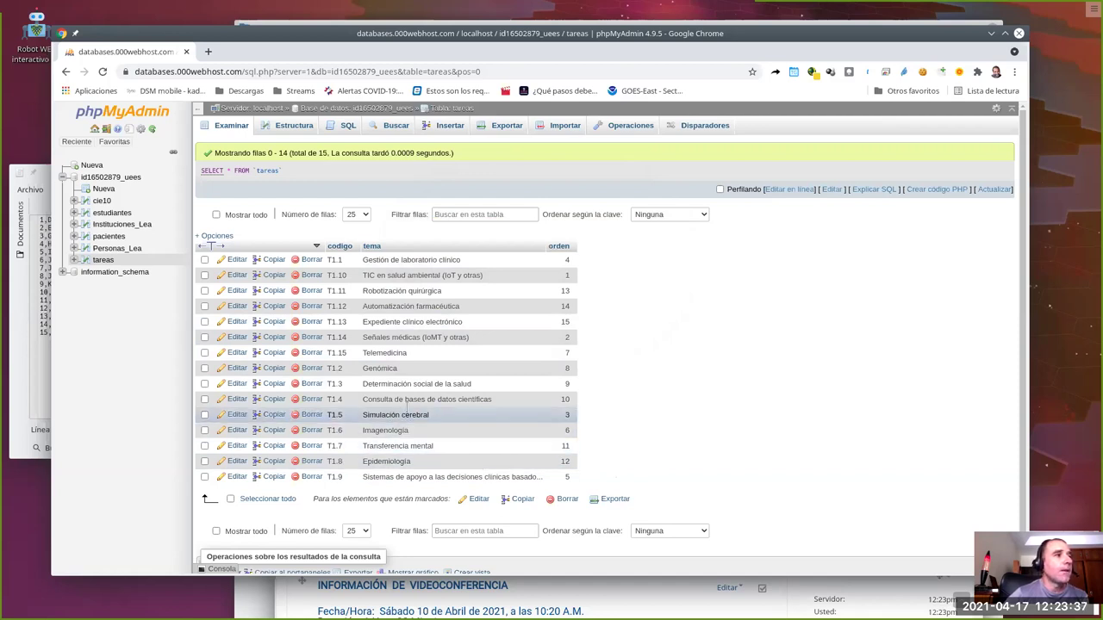
double_click(346, 355)
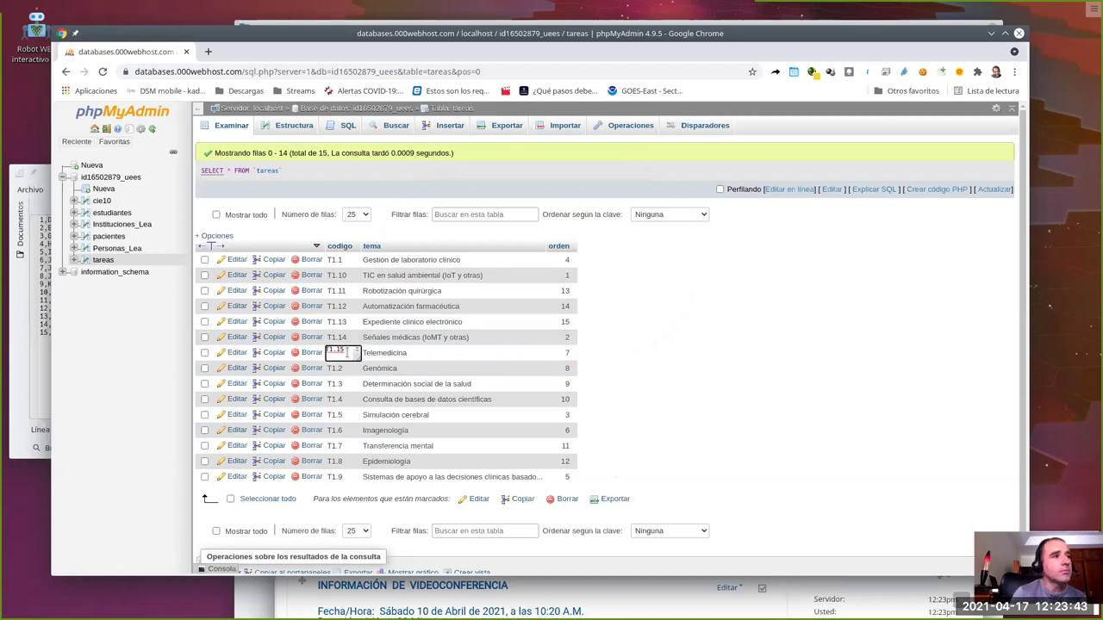
key(BackSpace)
key(BackSpace)
text(99)
key(Return)
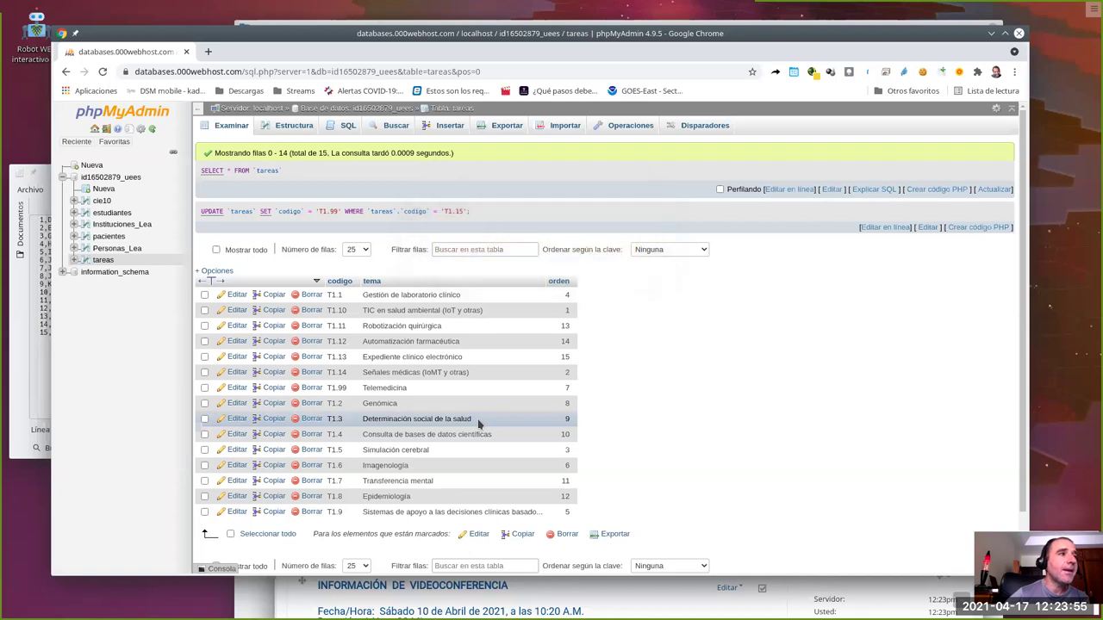
Open the estudiantes table and examine its tarea codes and each part of its SELECT query.
click(123, 214)
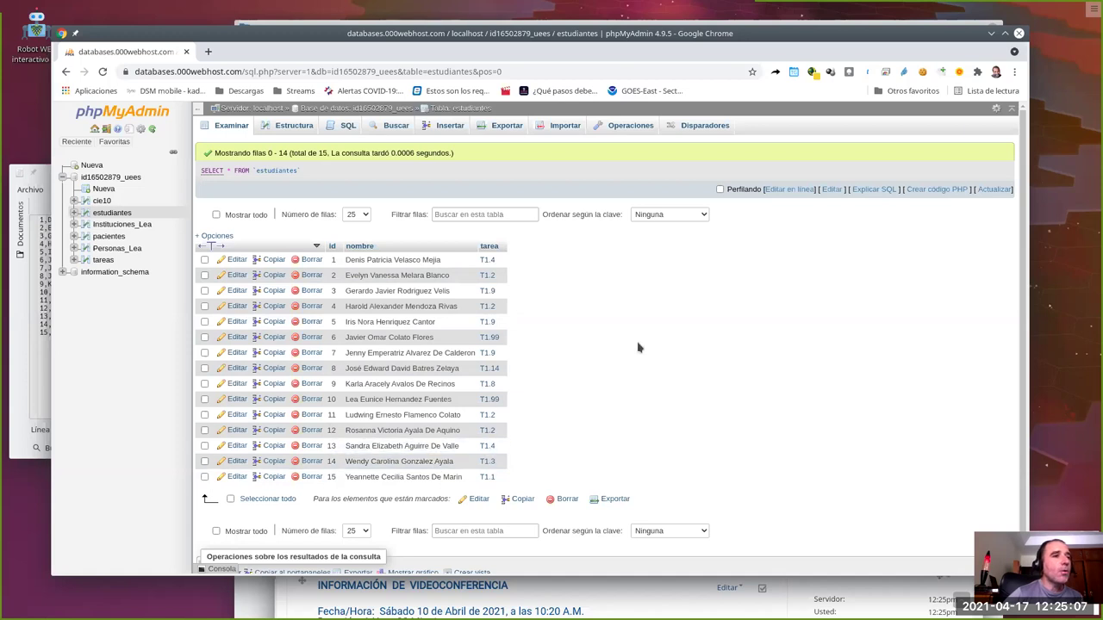
scroll(638, 346, down, 1)
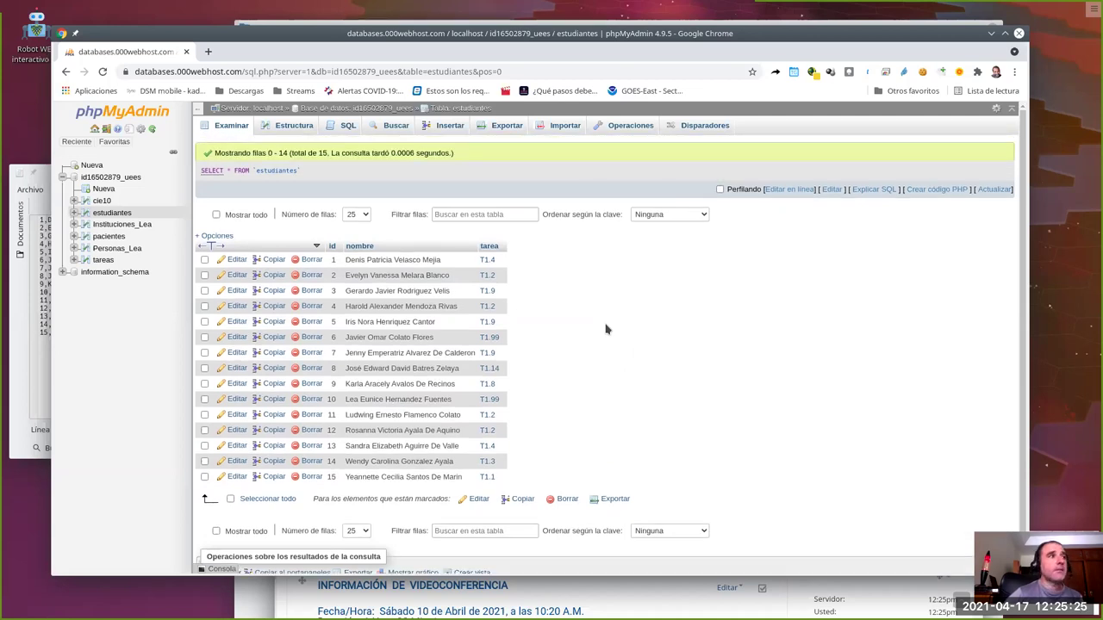
drag(307, 176, 197, 179)
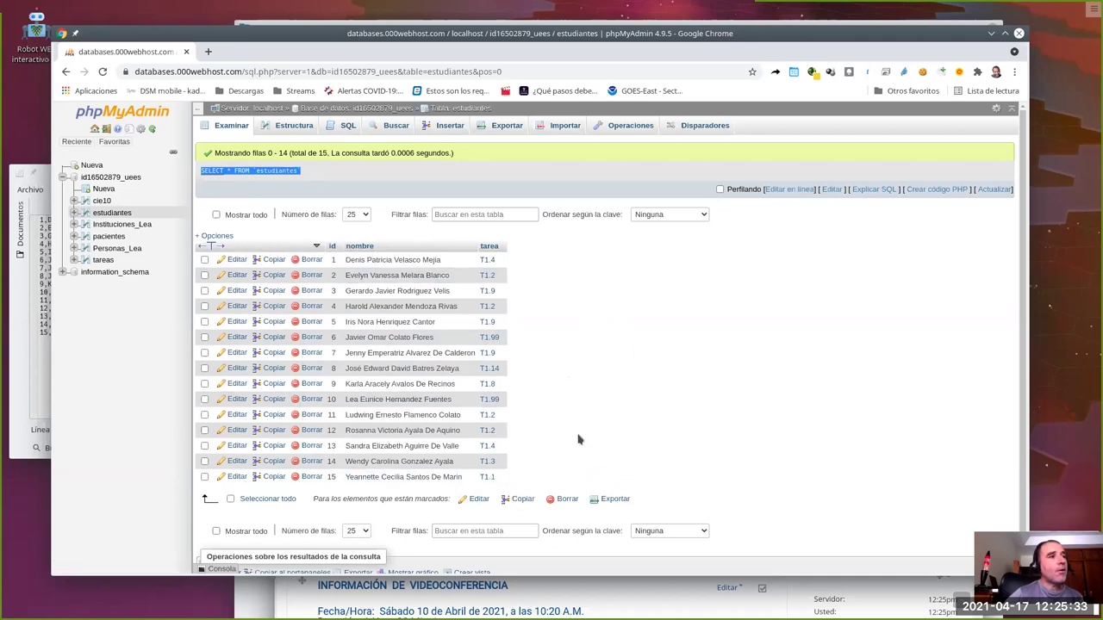
click(353, 175)
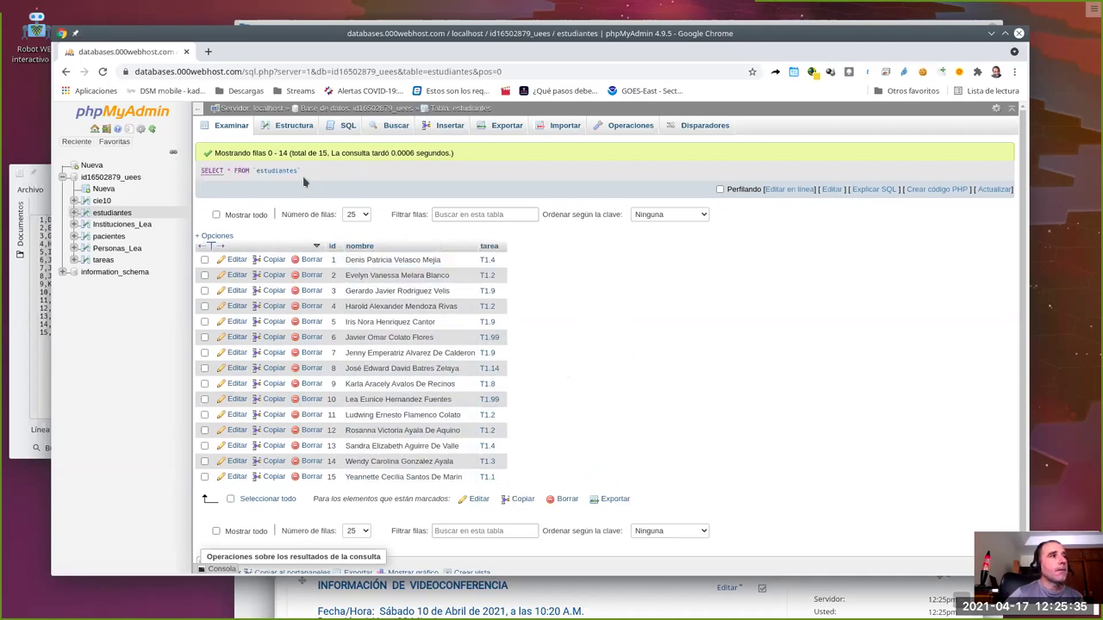
double_click(229, 171)
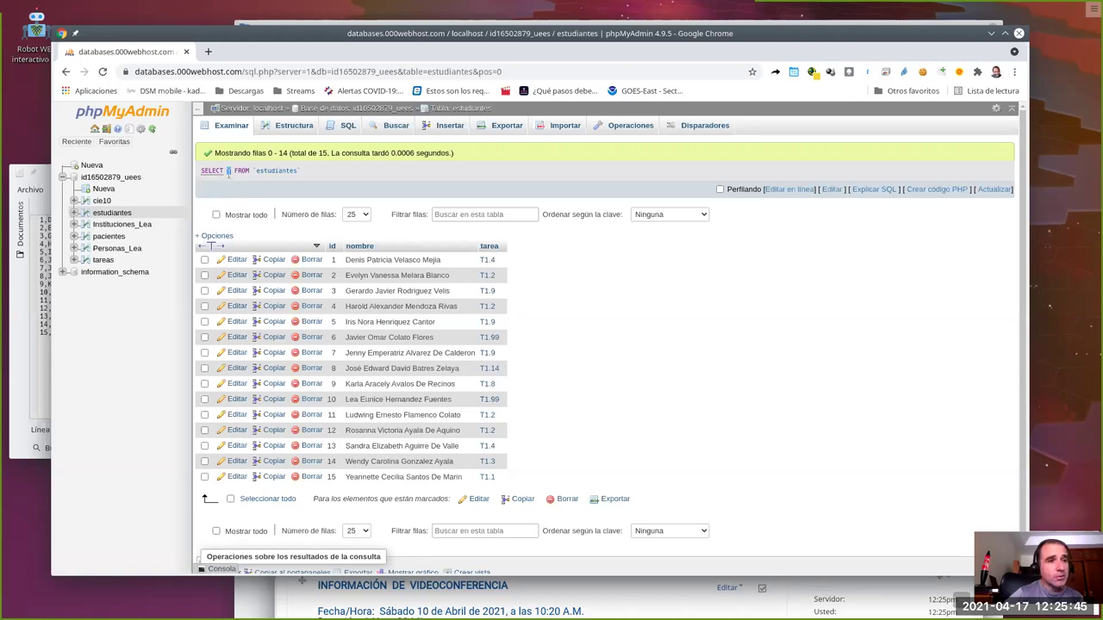
double_click(241, 171)
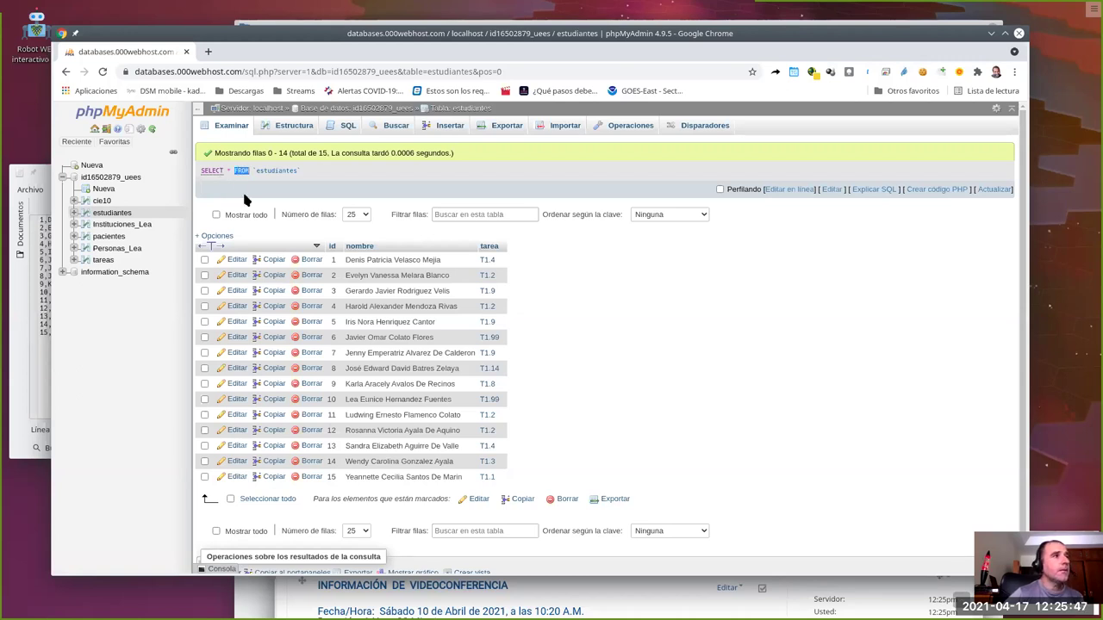
double_click(275, 170)
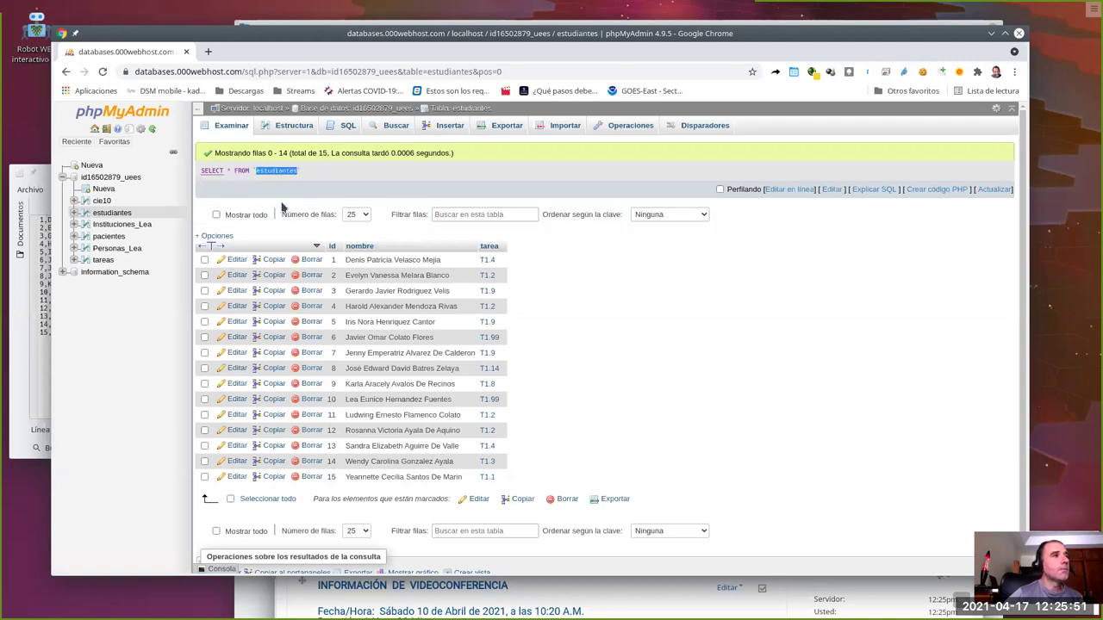
click(318, 175)
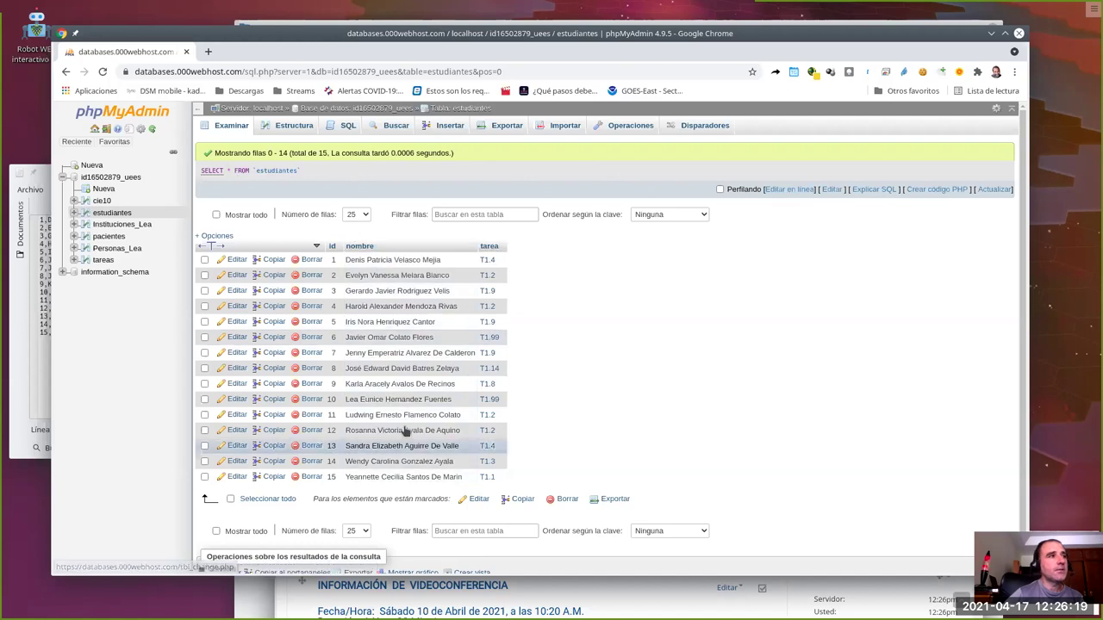
Edit the estudiantes query inline to select only the id and nombre columns, and run it.
click(789, 190)
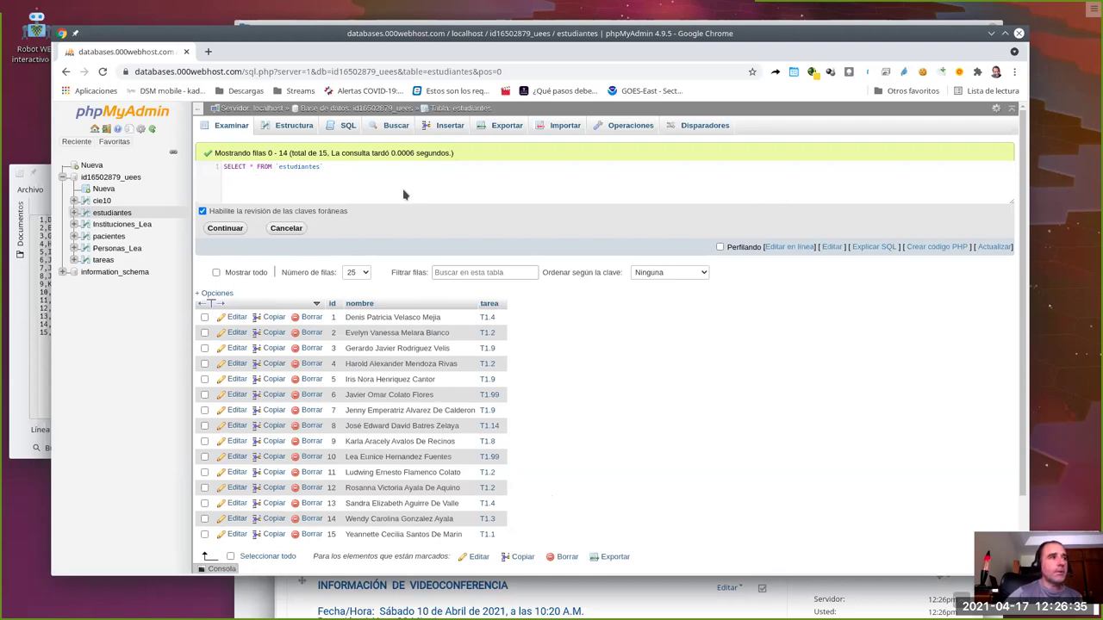
key(BackSpace)
text(nombre)
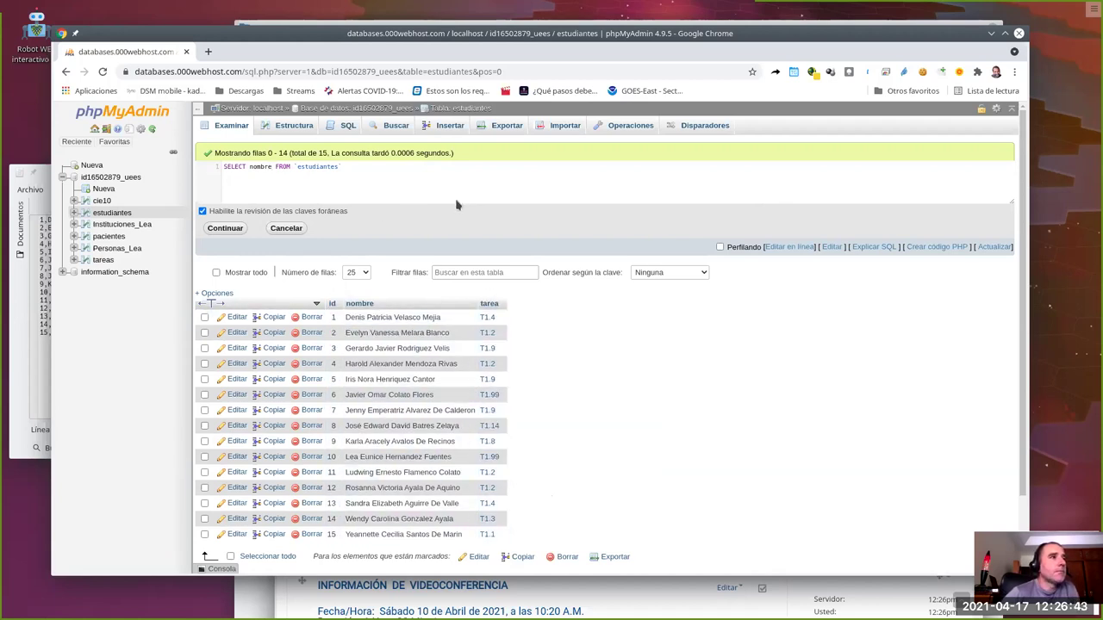
double_click(252, 168)
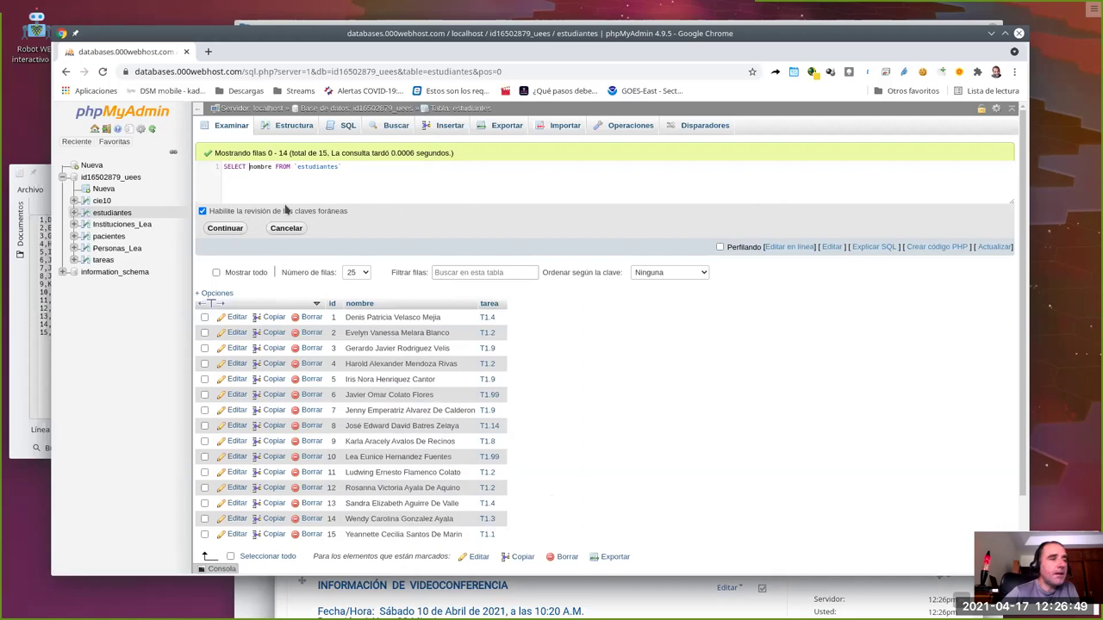
text(id,)
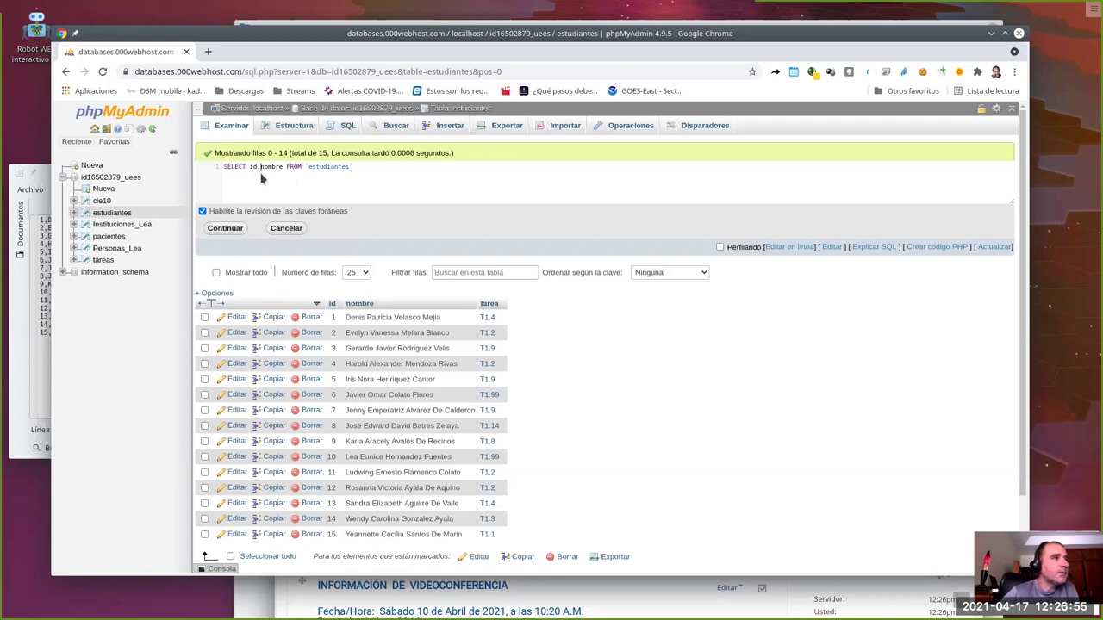
click(227, 230)
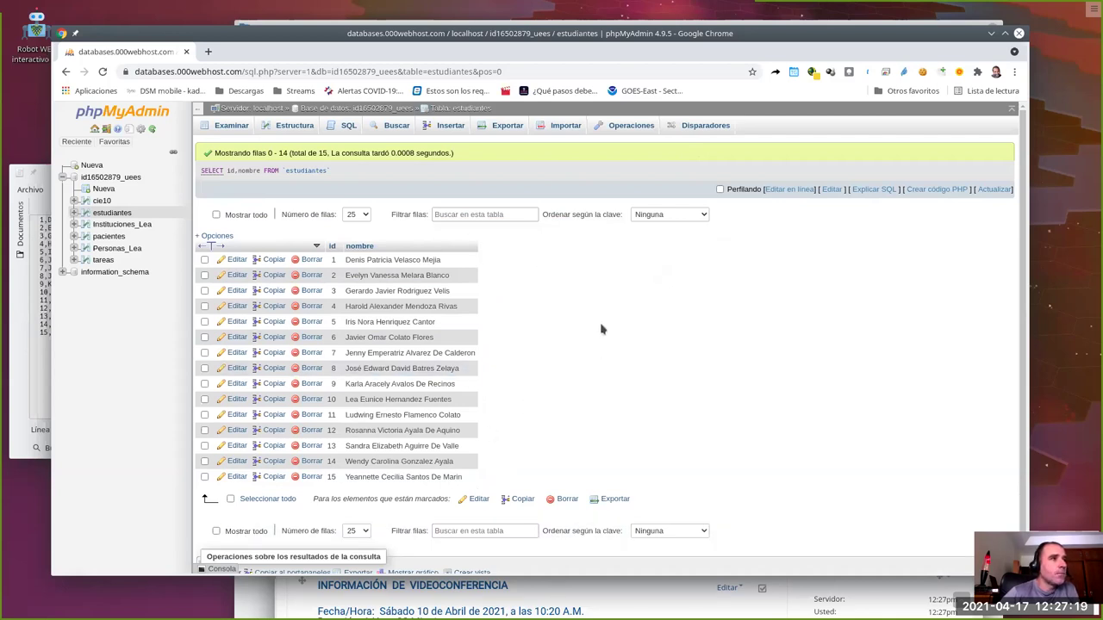
Add the condition WHERE id>5 to the estudiantes query, run it, and review the condition.
click(797, 190)
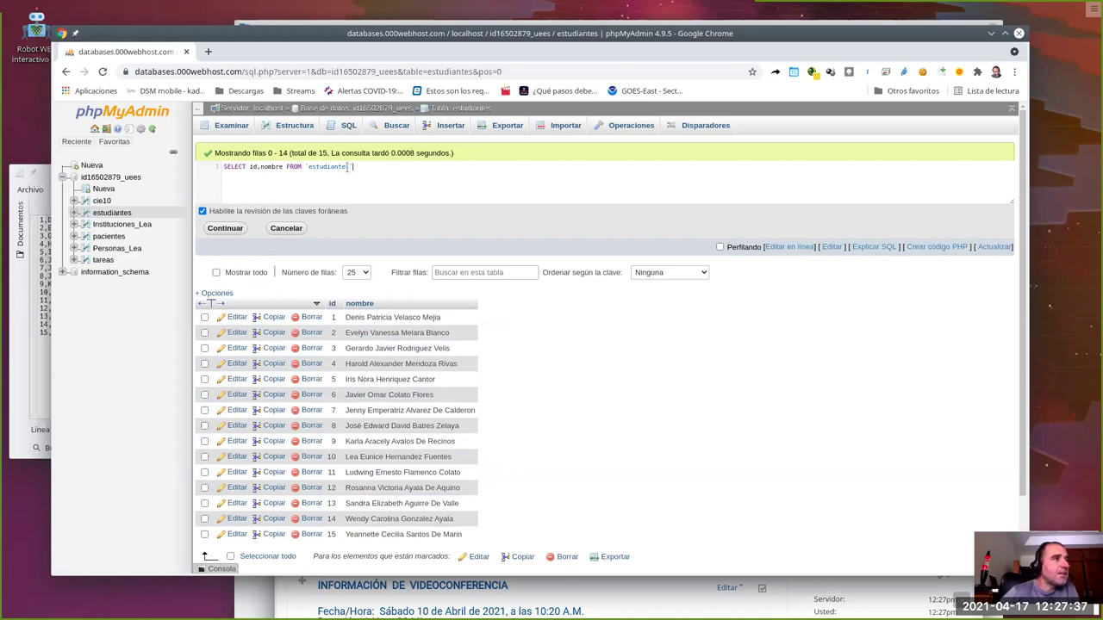
click(367, 172)
text(W)
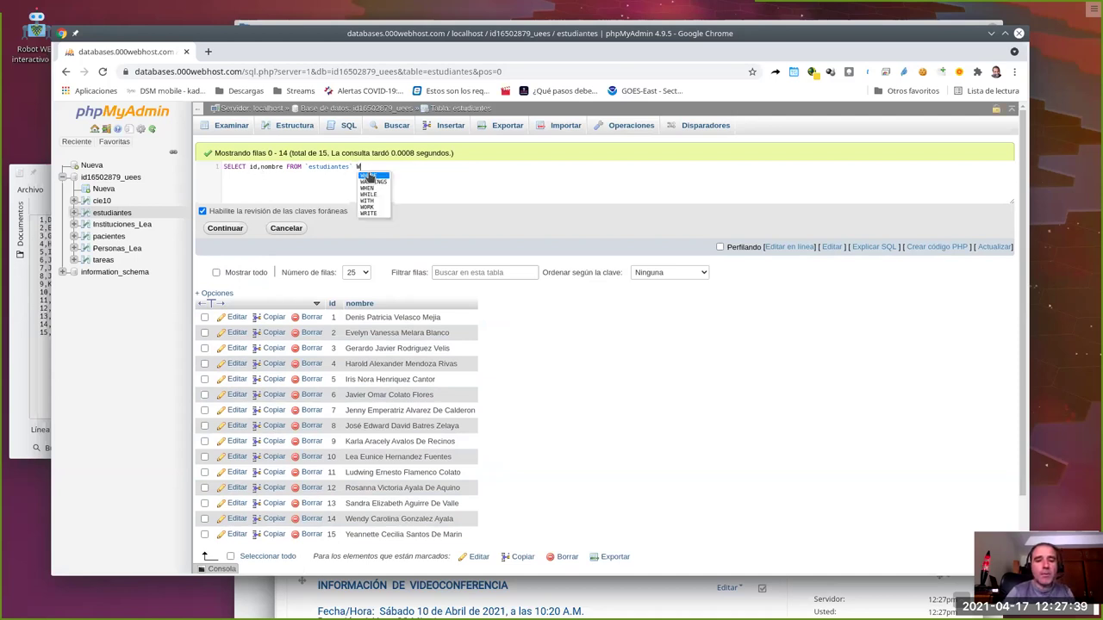
text(HERE)
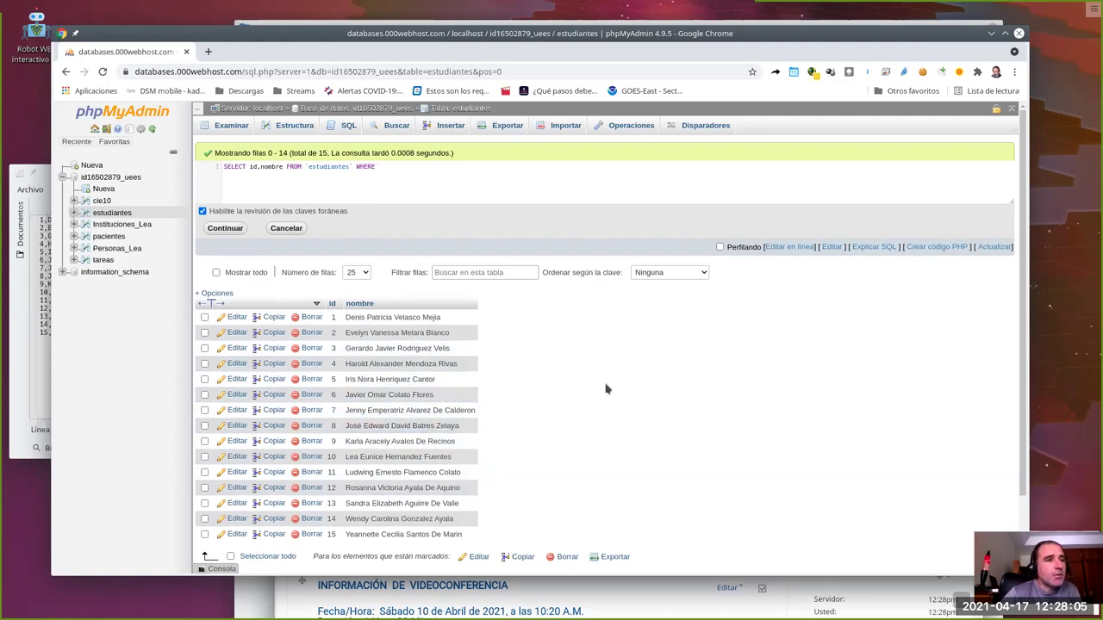
click(420, 169)
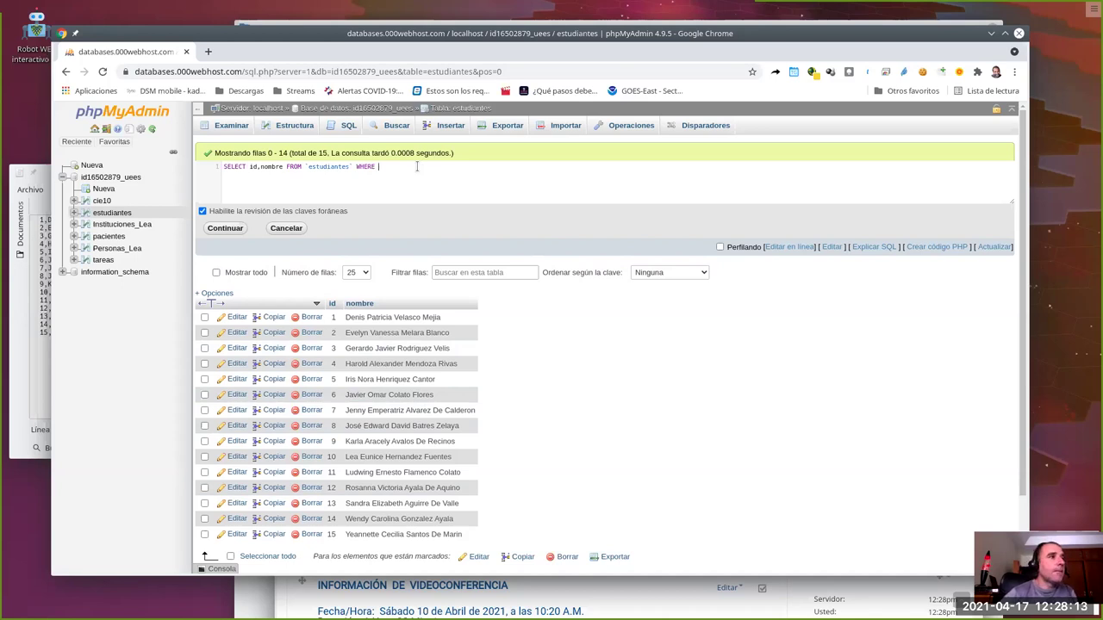
text(id)
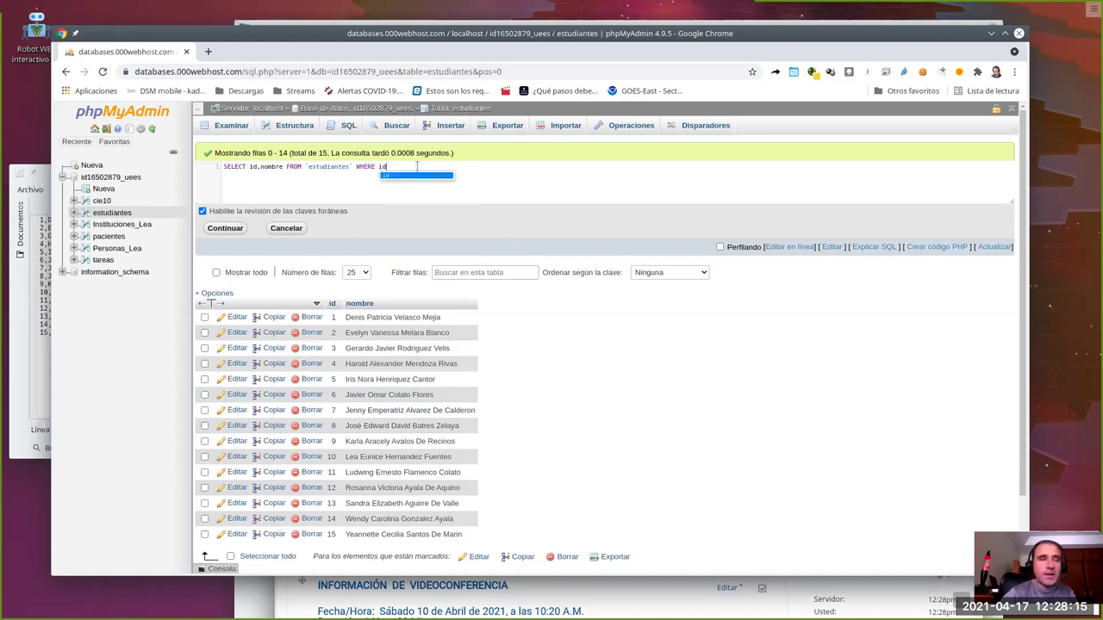
text(=5)
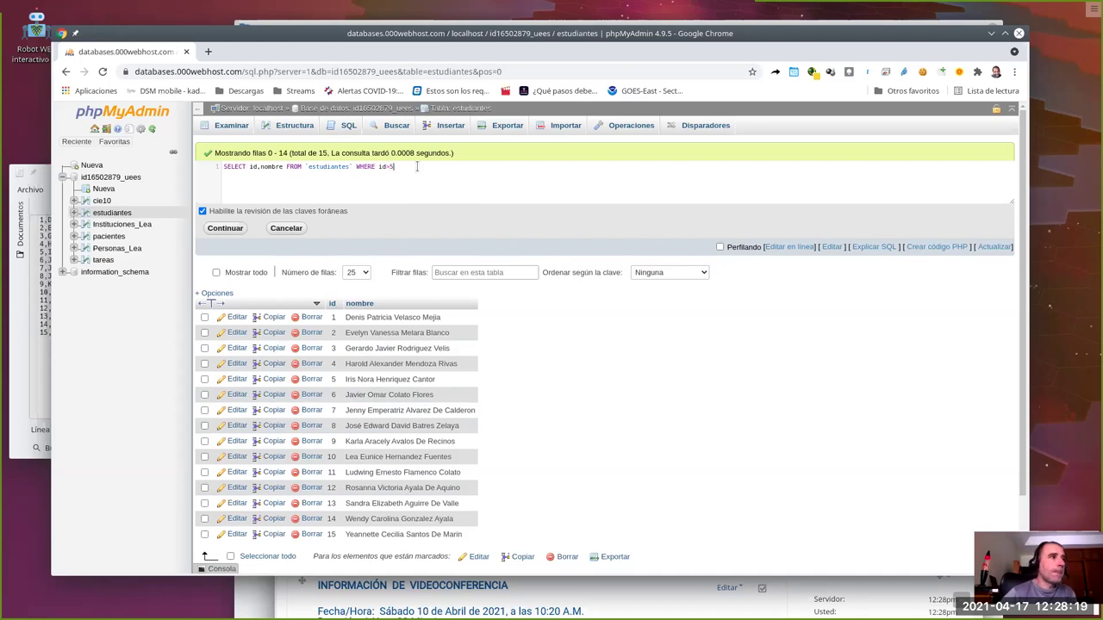
click(228, 230)
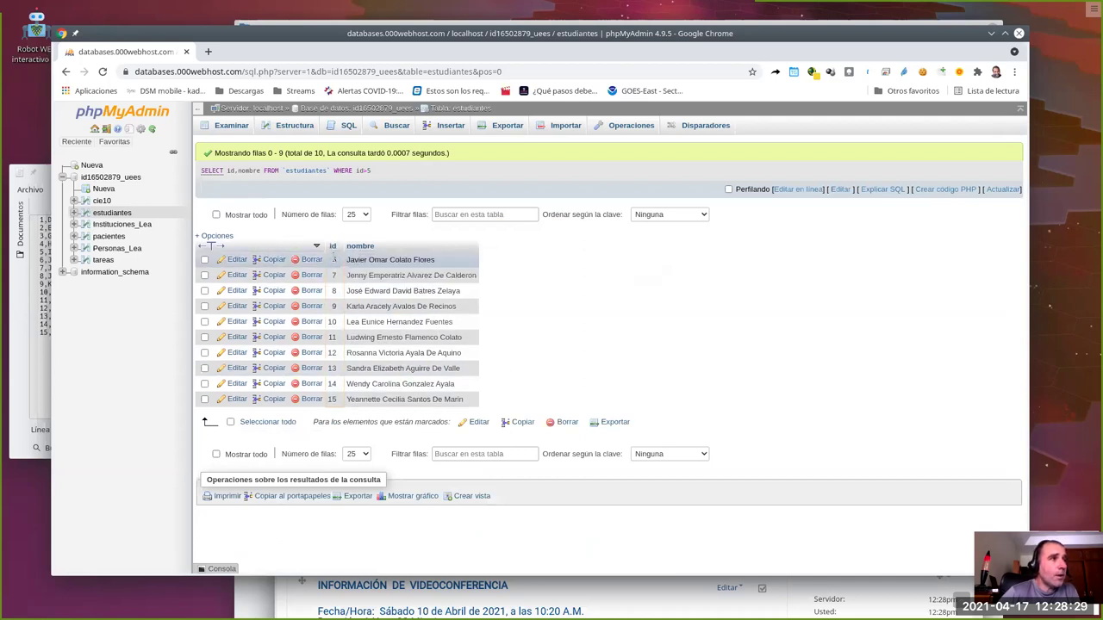
double_click(368, 171)
drag(370, 171, 354, 171)
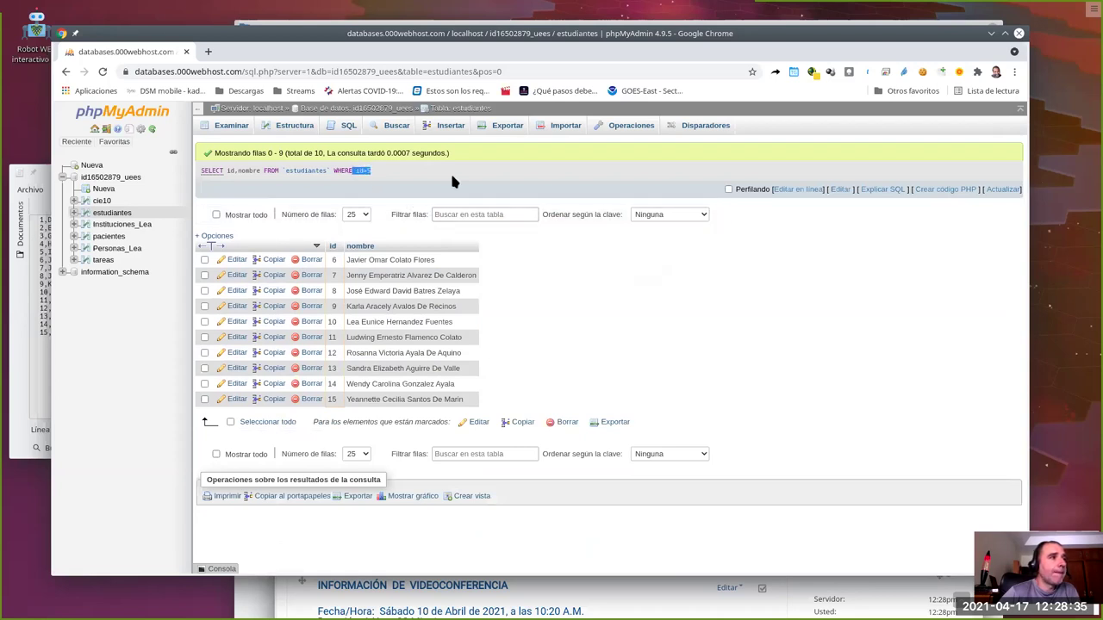
click(399, 167)
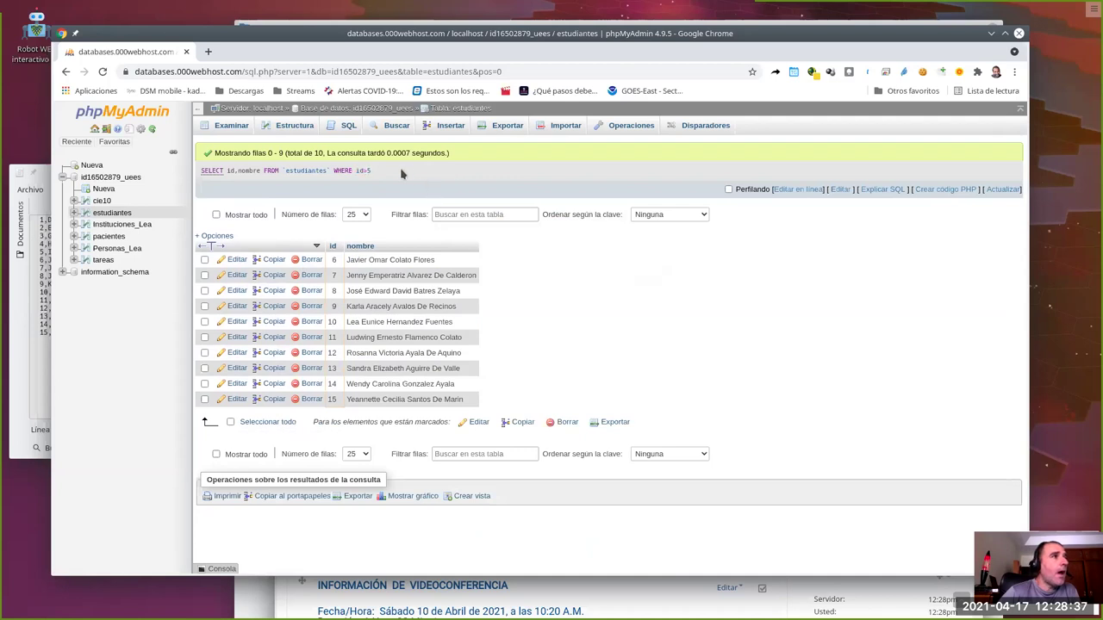
Extend the query with AND nombre LIKE and a student's surname between % wildcards inside single quotes, run it, and review the LIKE clause.
click(812, 189)
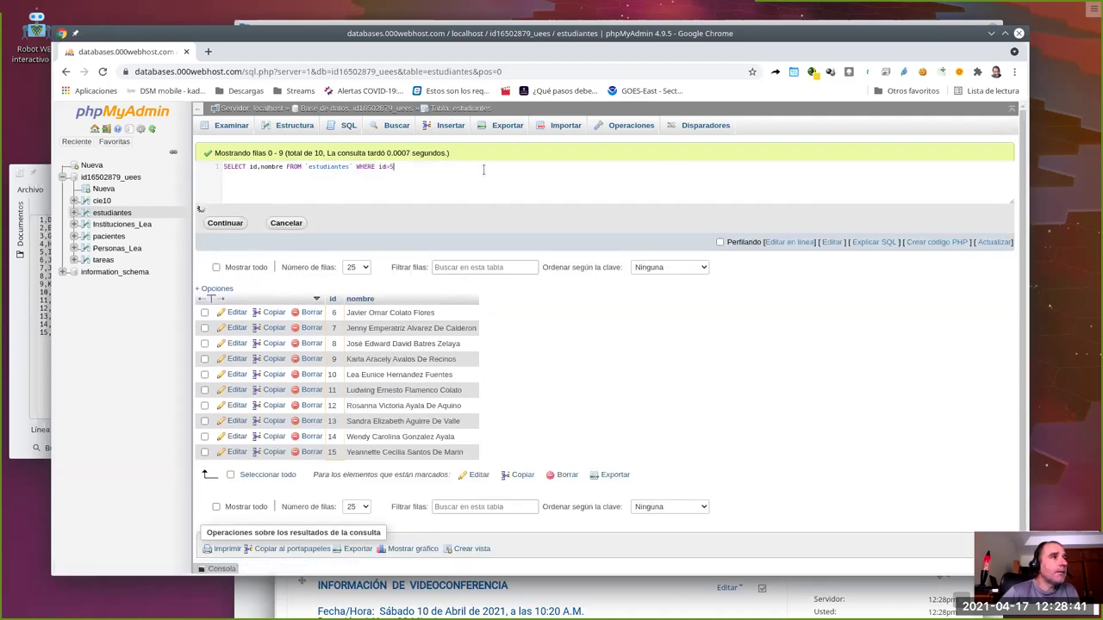
text(AND)
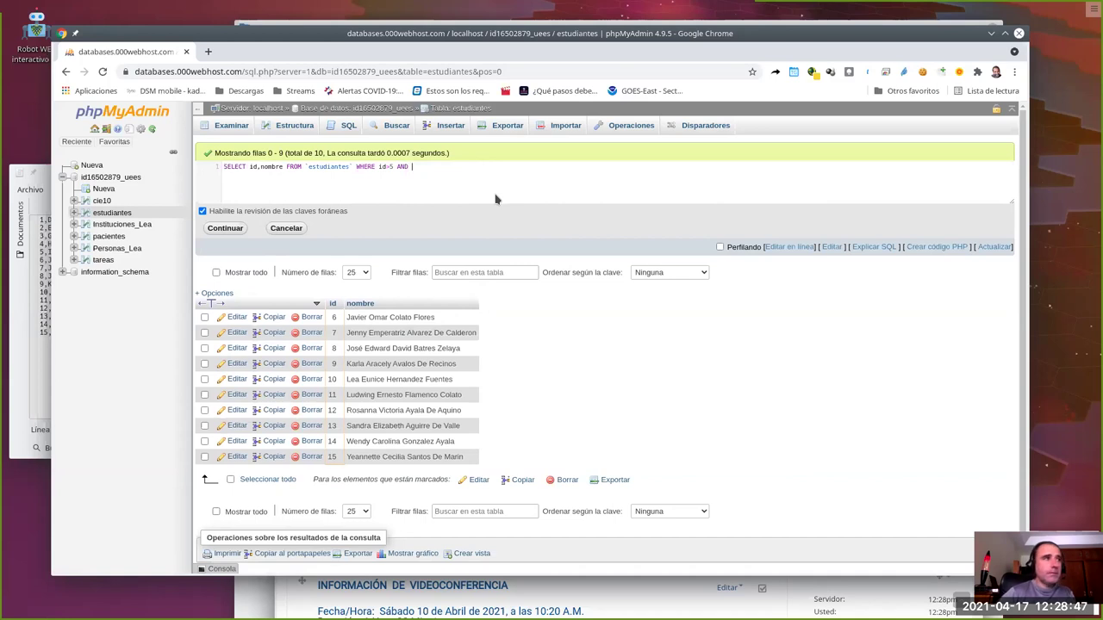
text( nombre)
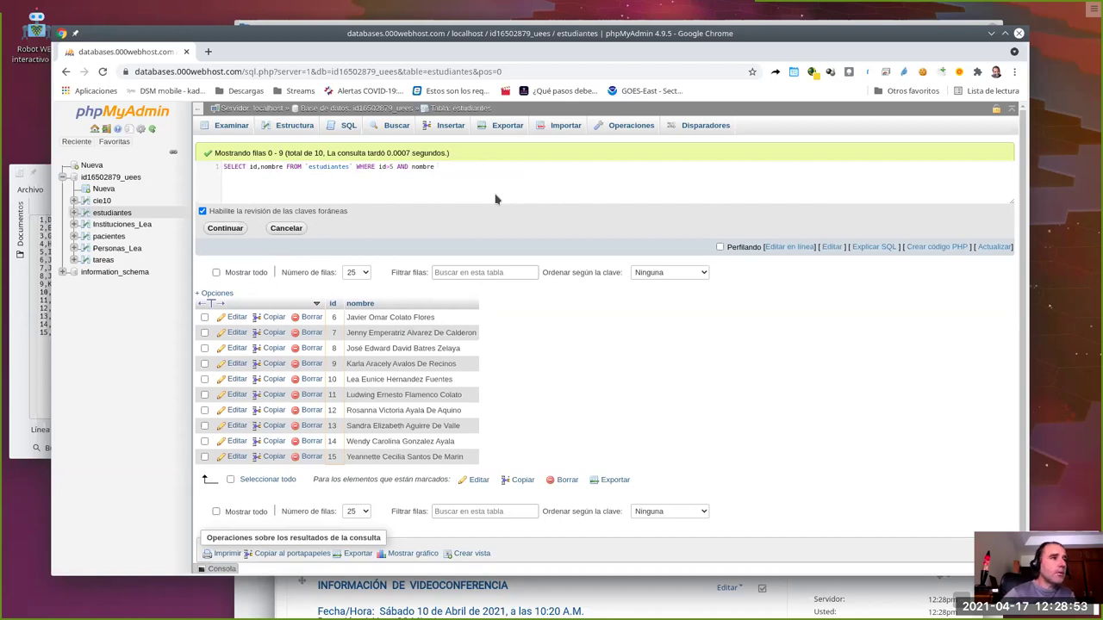
text( LIKE)
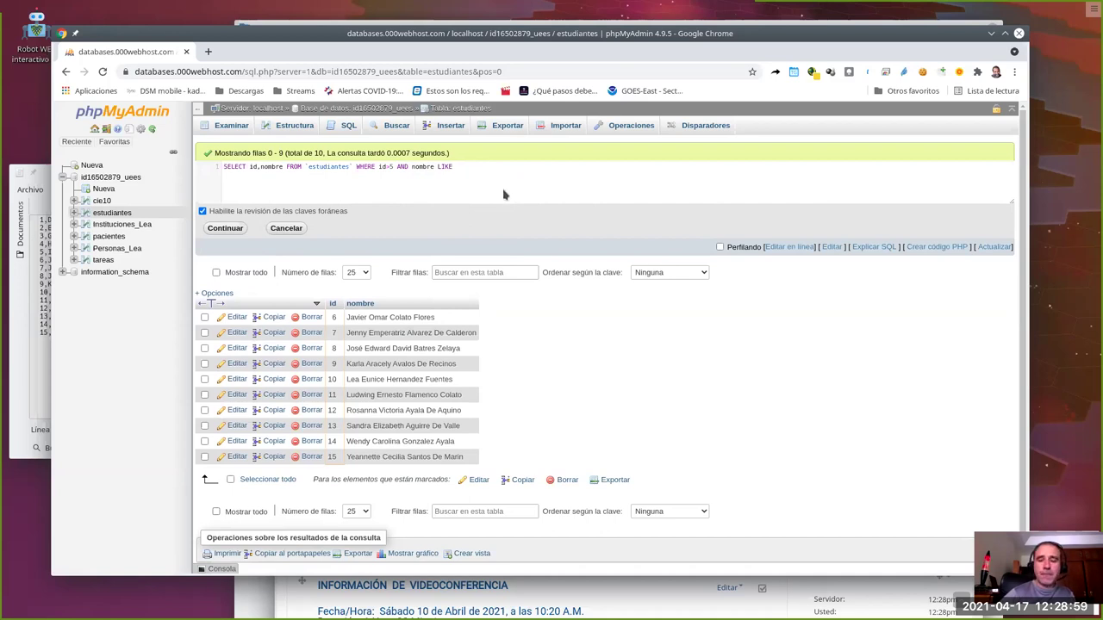
text( ')
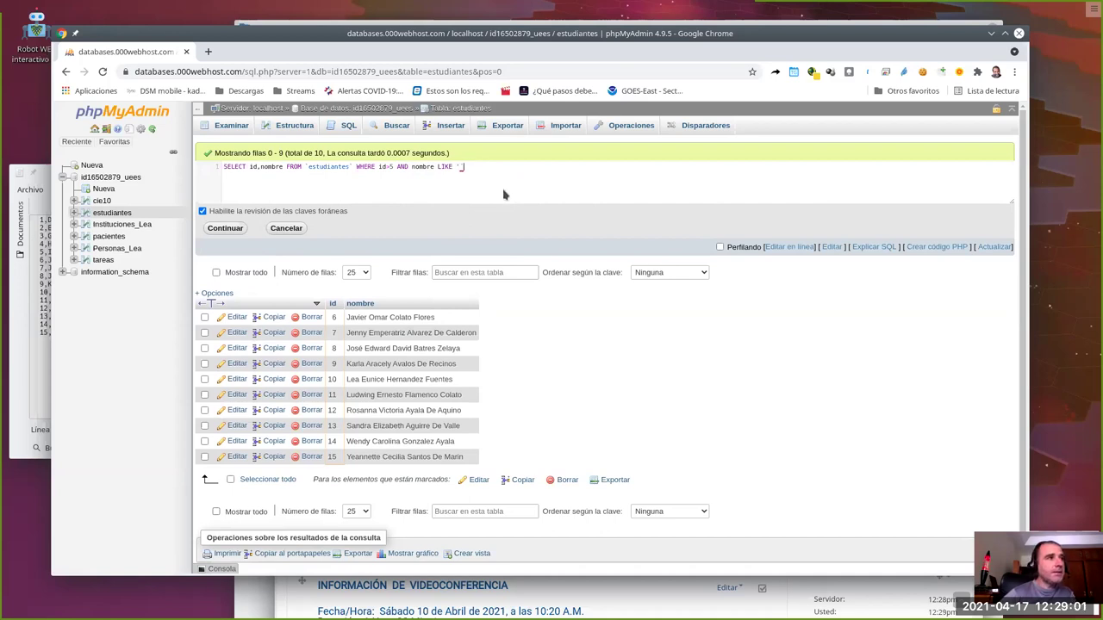
key(BackSpace)
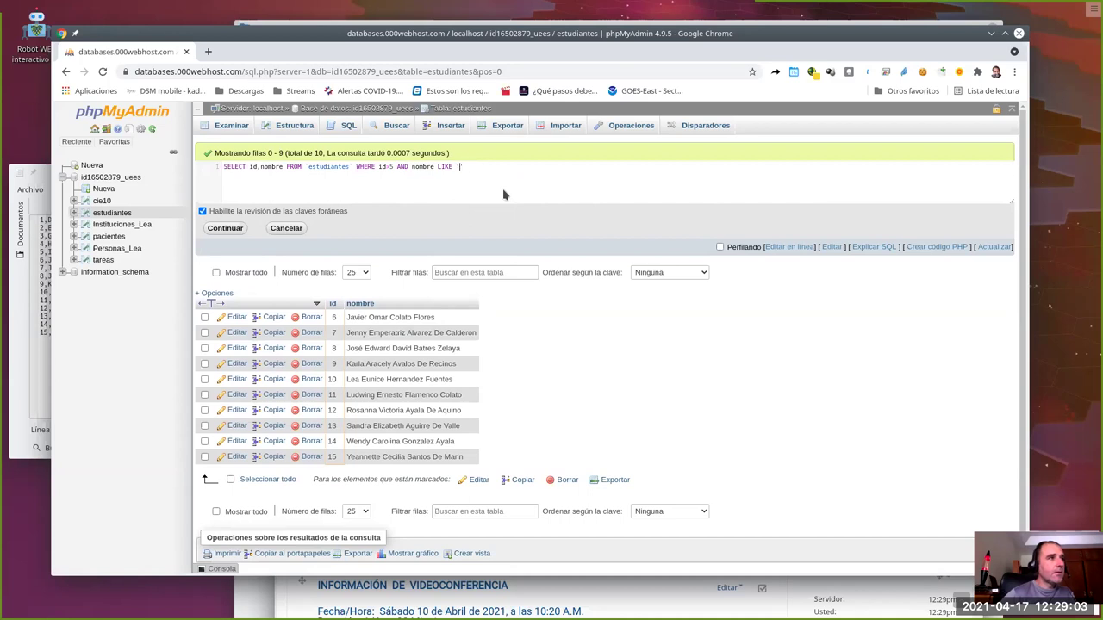
text(%)
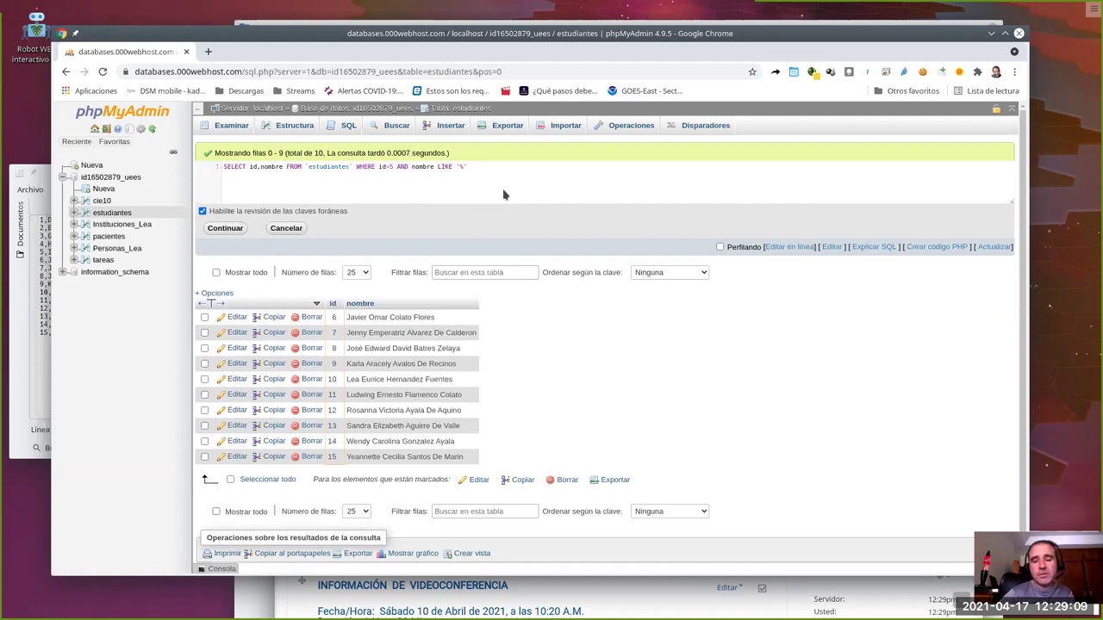
text(colato)
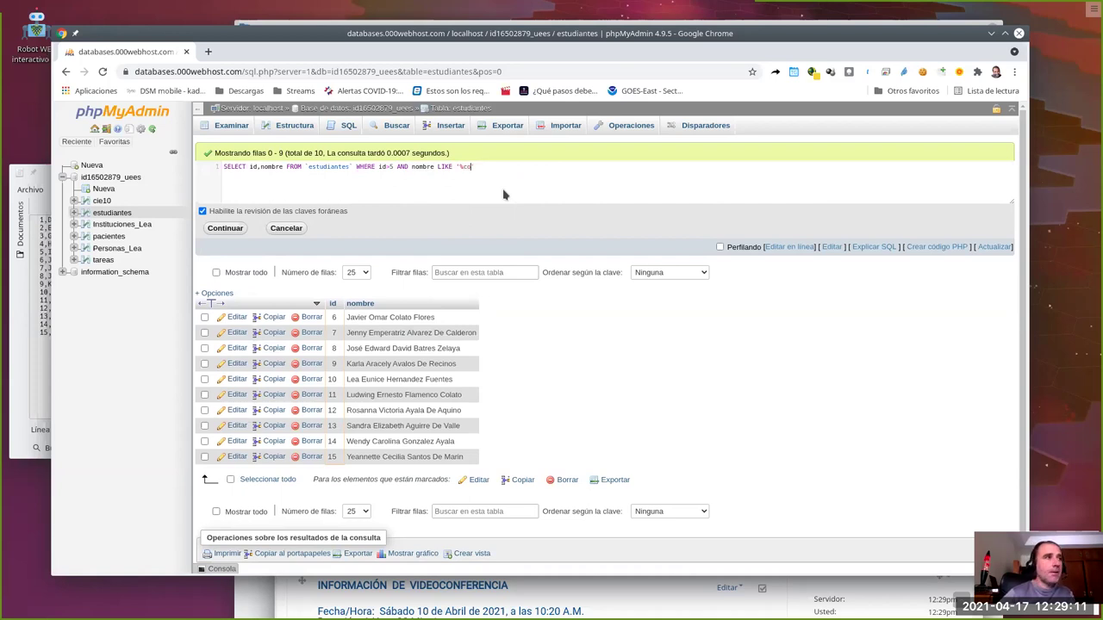
text(%')
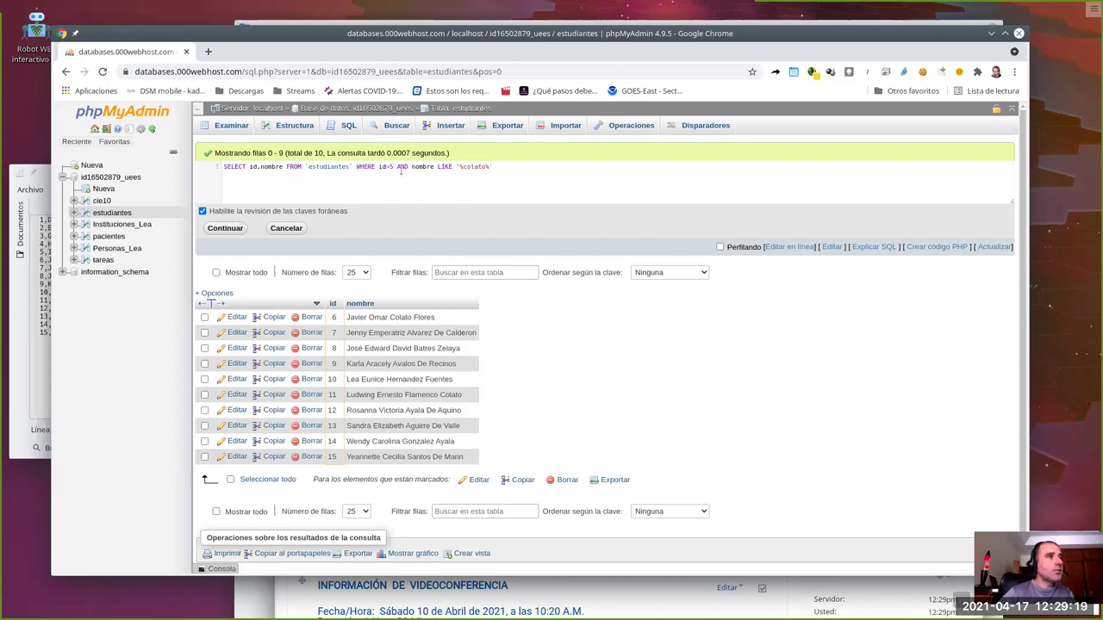
drag(393, 170, 379, 170)
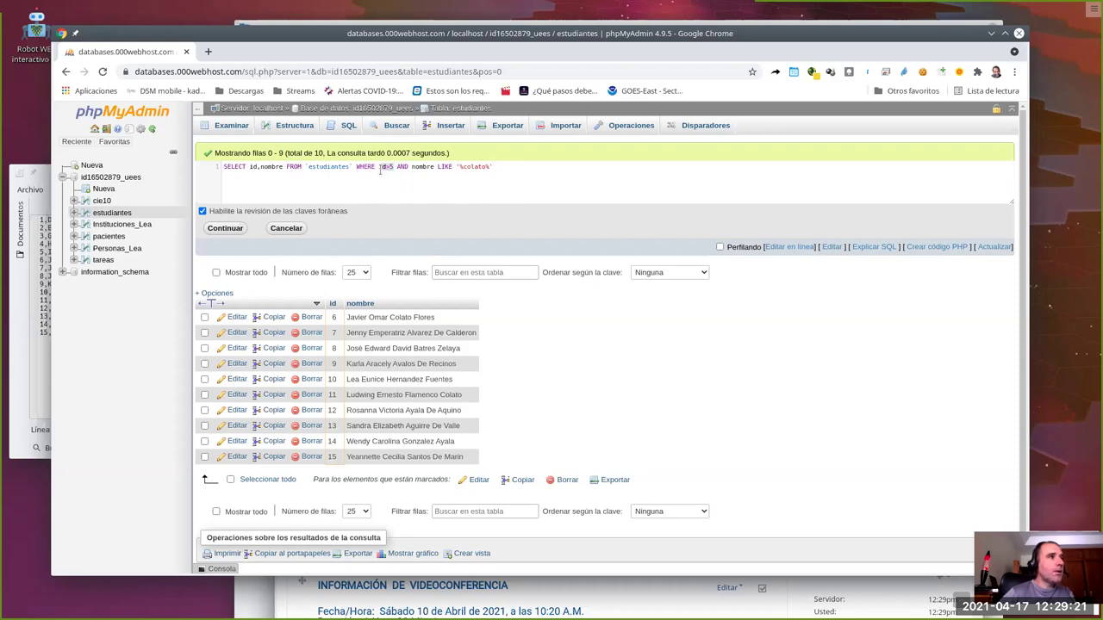
click(495, 168)
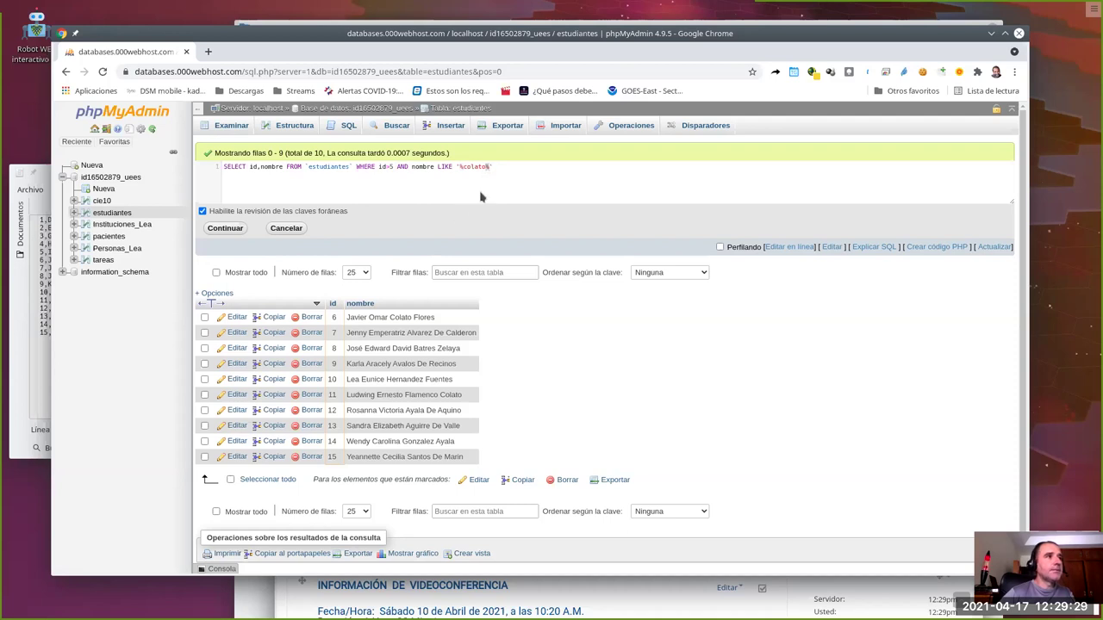
click(235, 229)
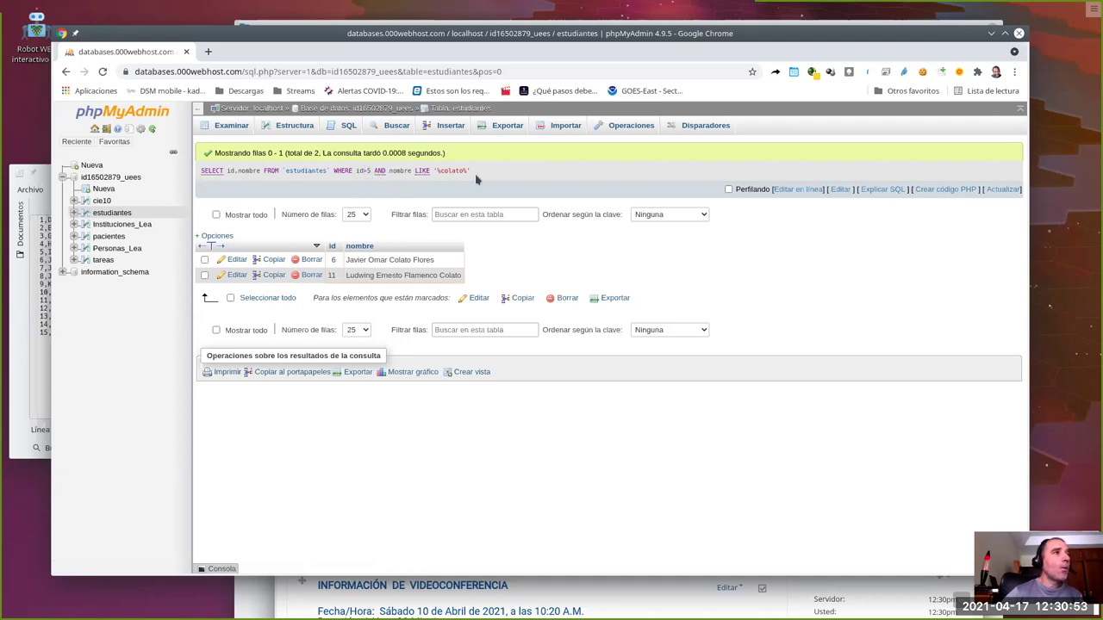
drag(466, 169, 414, 170)
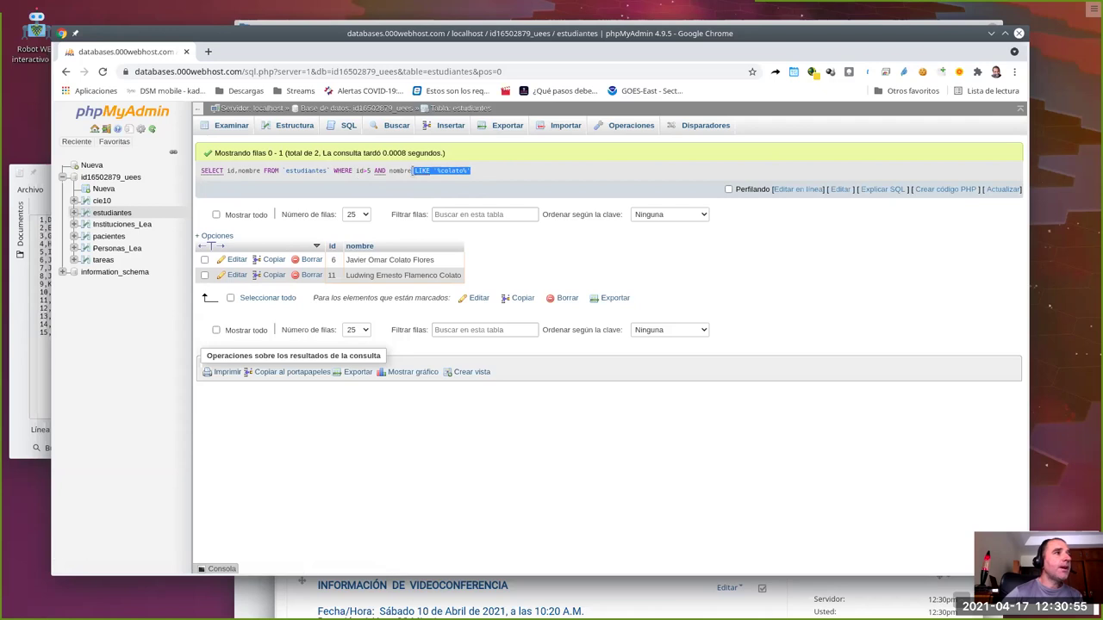
click(484, 177)
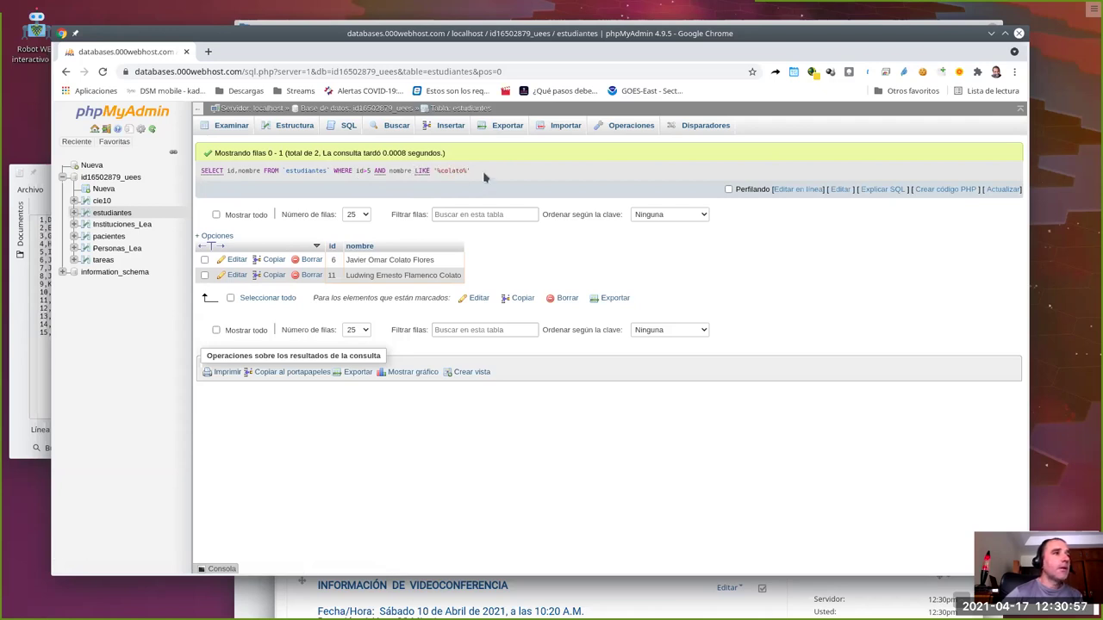